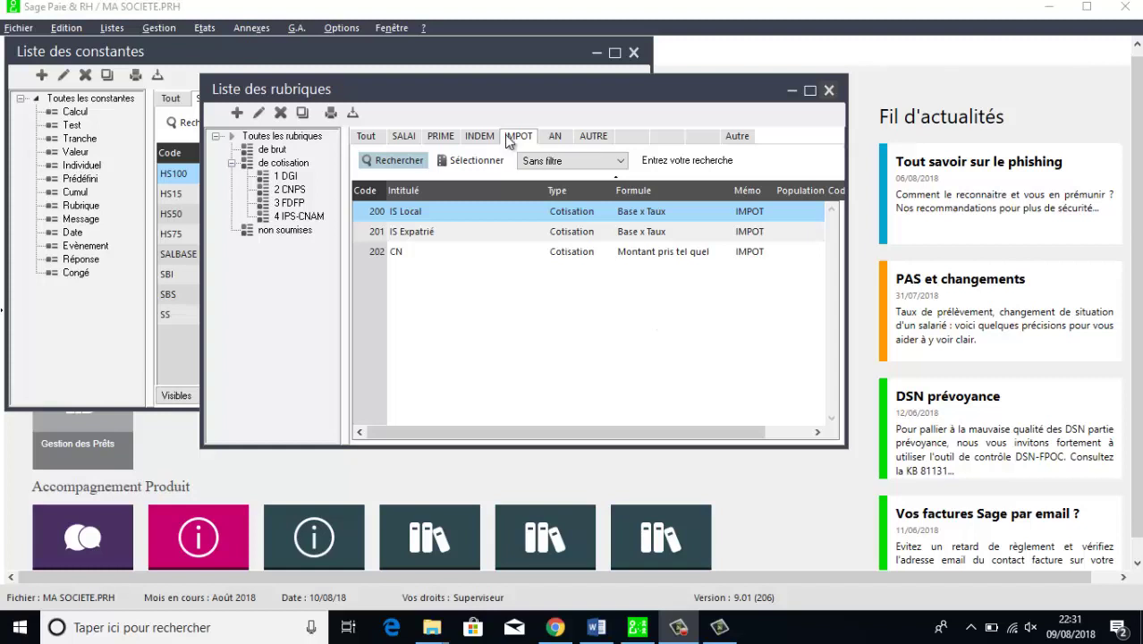
# - Create a new constant of type Calcul with code SB_IGR, title SOUS BASE IGR and memo AUTRE
pyautogui.click(335, 54)
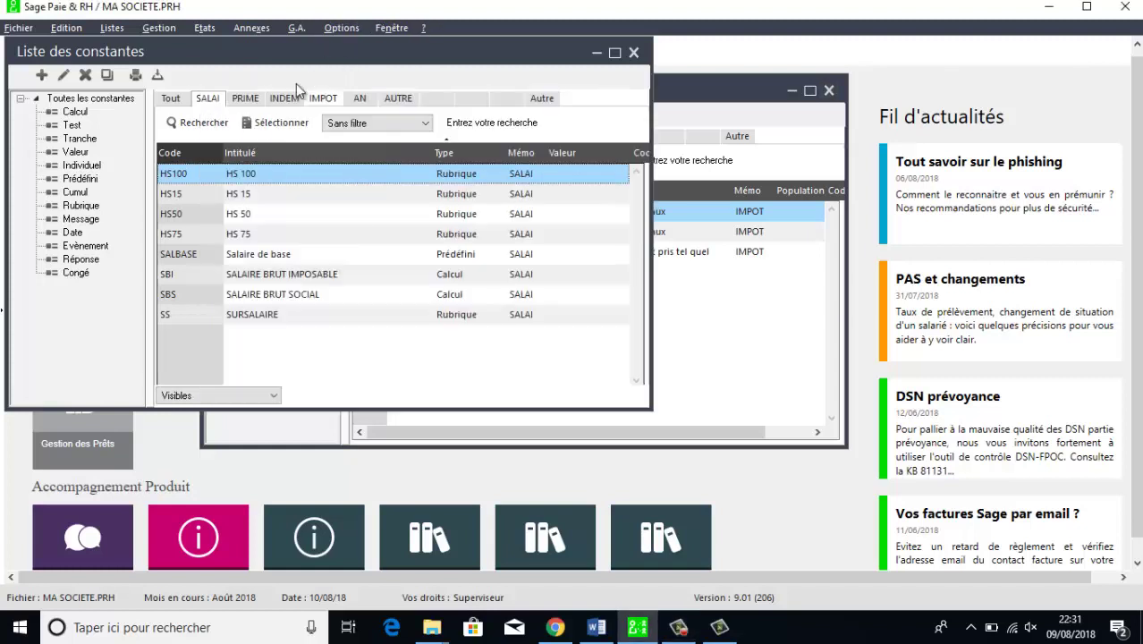
pyautogui.click(42, 75)
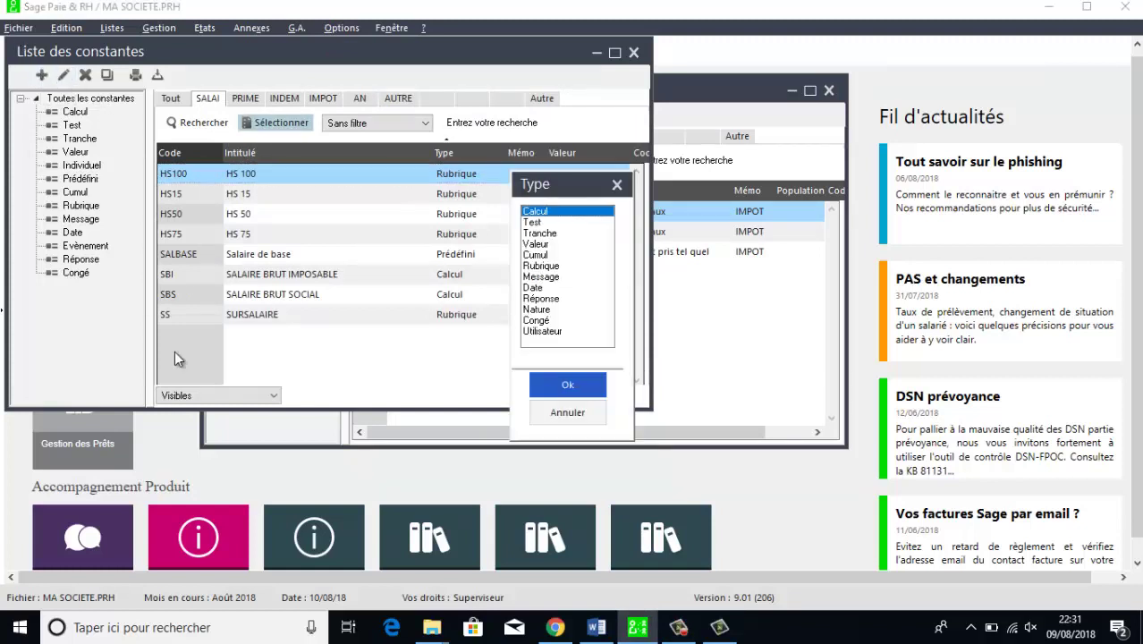
pyautogui.click(567, 384)
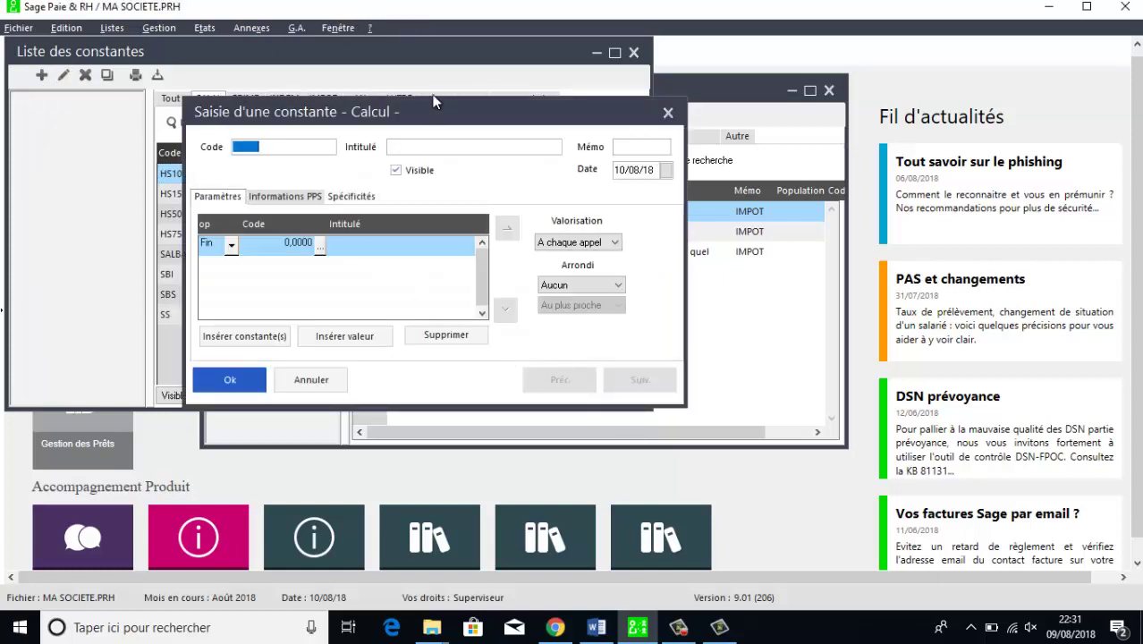
pyautogui.write('SB')
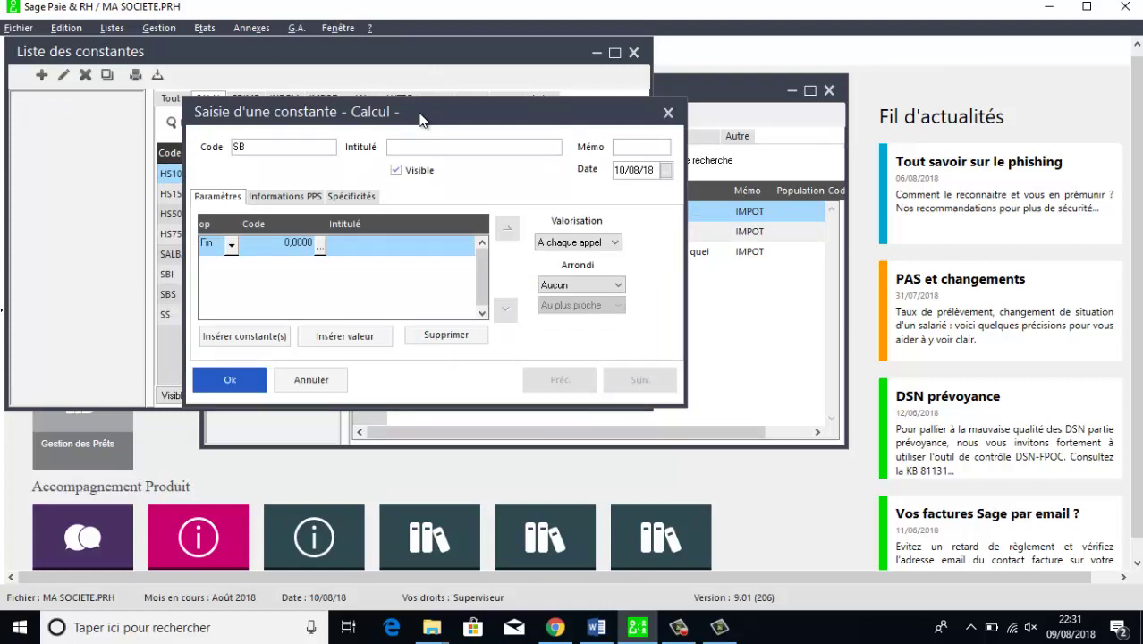
pyautogui.write('_IGR')
pyautogui.click(423, 145)
pyautogui.write('SOUS B')
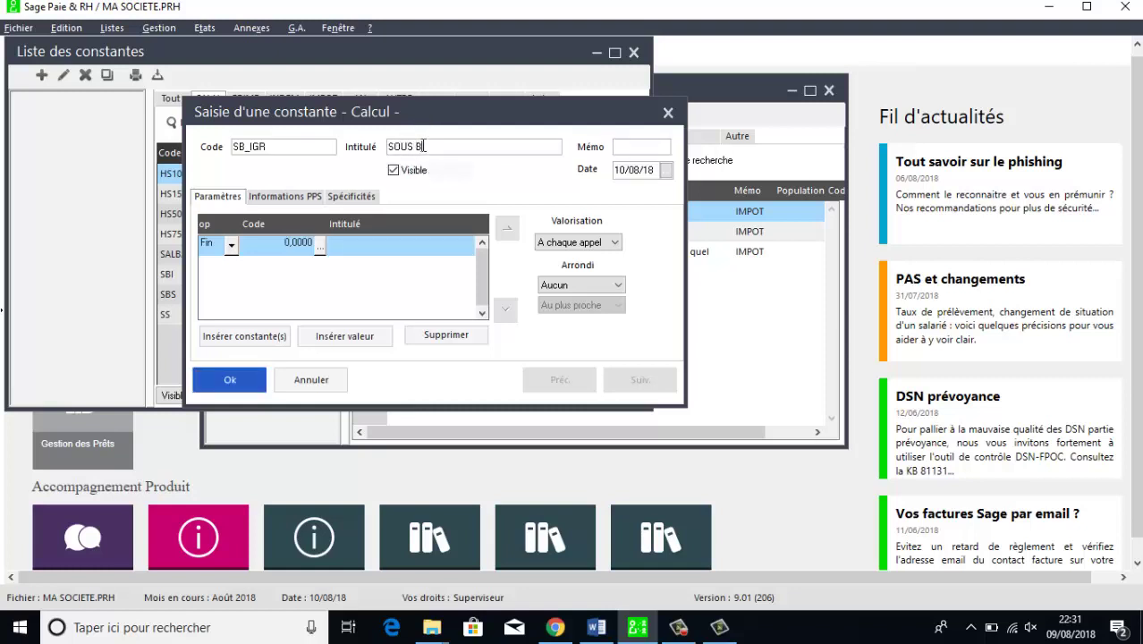
pyautogui.write('ASE IGR')
pyautogui.click(632, 146)
pyautogui.write('AUTRE')
pyautogui.click(295, 247)
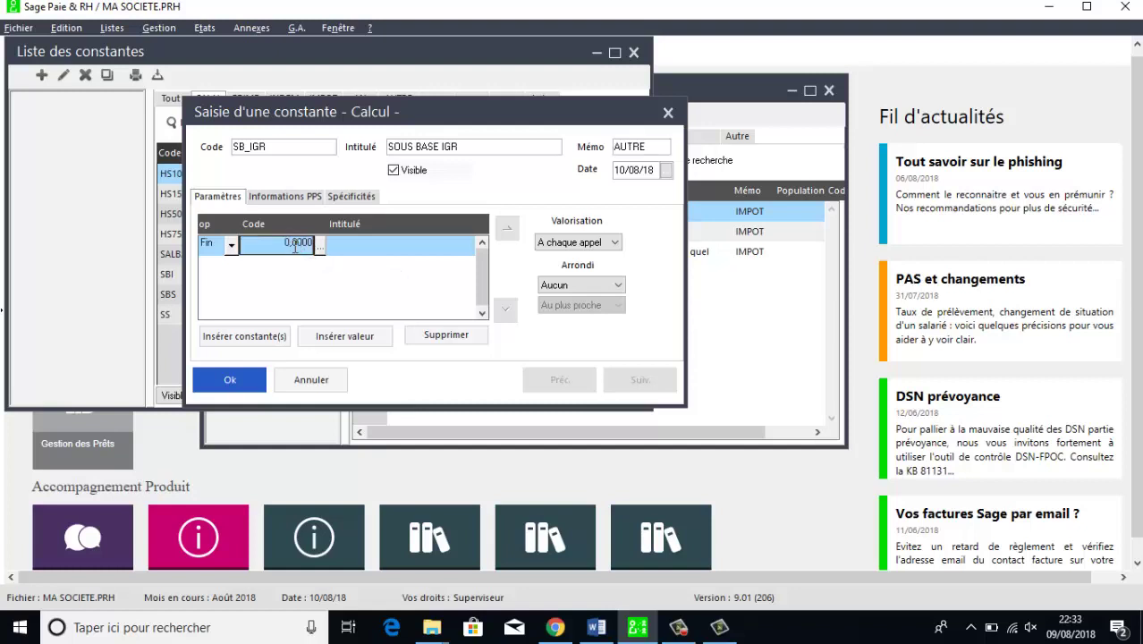
pyautogui.write('SB')
pyautogui.write('I')
# - Set the code of the first calculation line to BASE_CN, chosen from the constants under memo AUTRE
pyautogui.moveTo(294, 247); pyautogui.dragTo(320, 253)
pyautogui.click(321, 250)
pyautogui.click(318, 250)
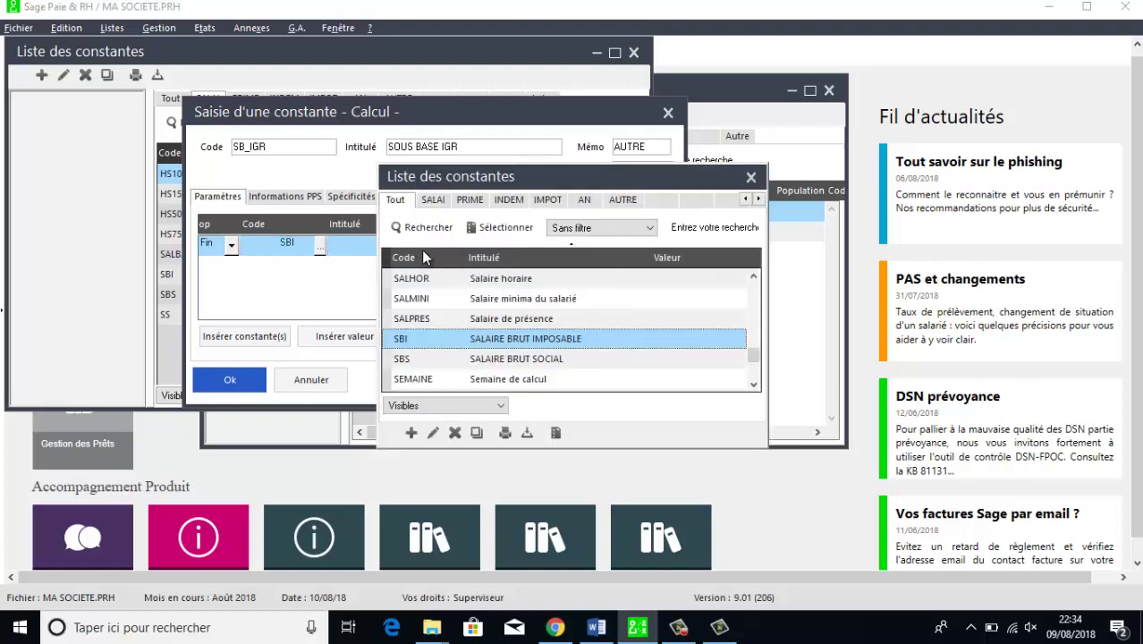
pyautogui.click(623, 199)
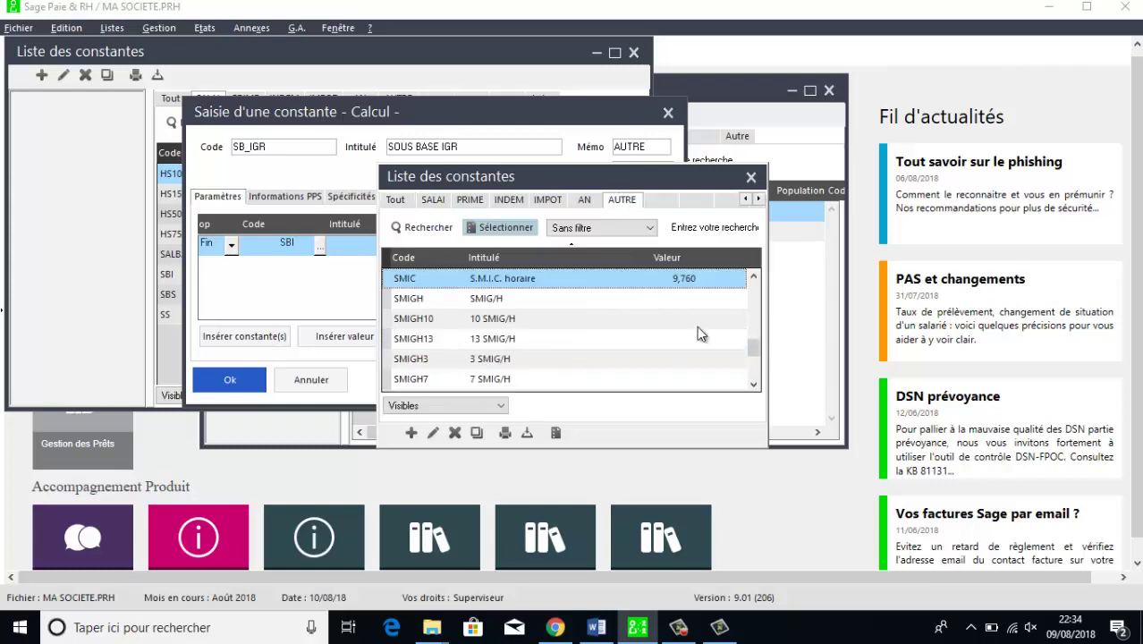
pyautogui.moveTo(753, 349); pyautogui.dragTo(754, 298)
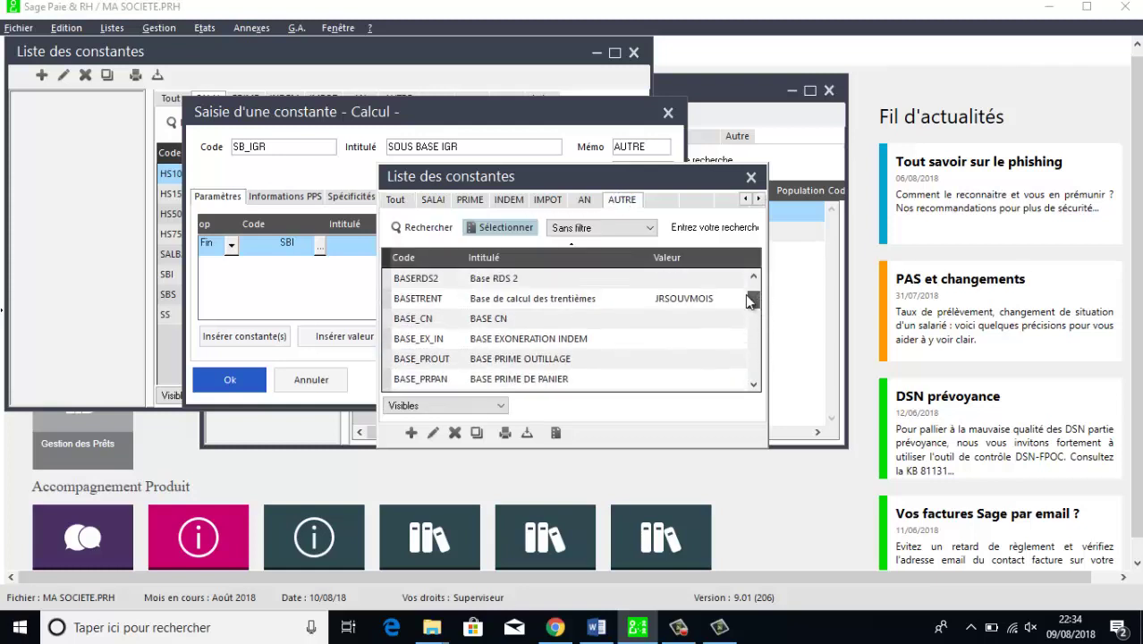
pyautogui.click(501, 326)
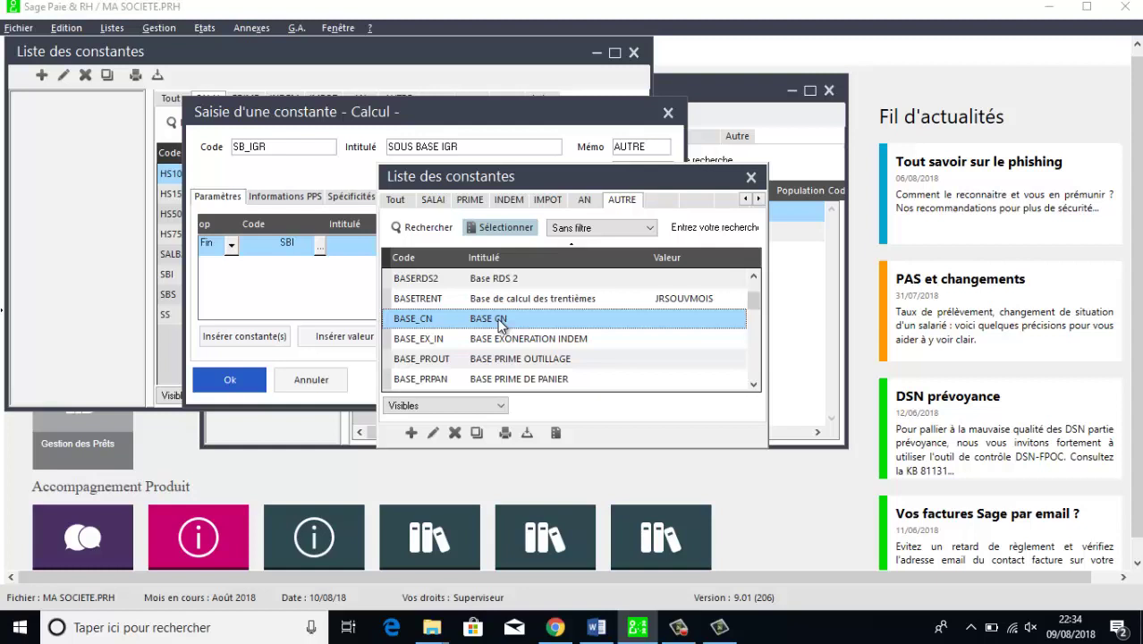
pyautogui.doubleClick(499, 325)
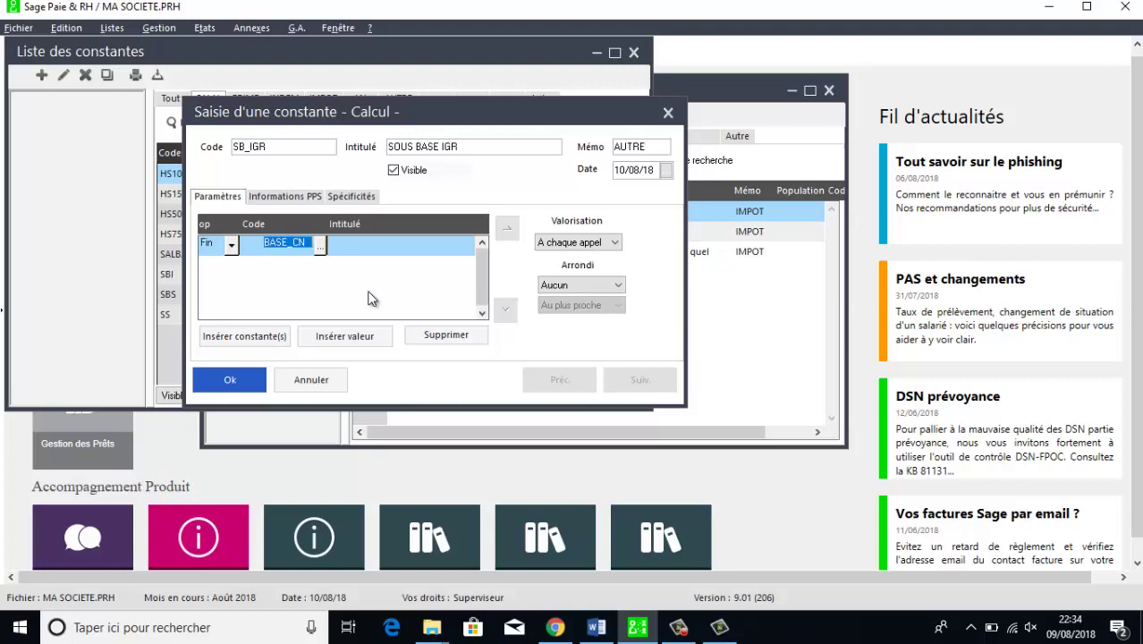
# - While inserting a constant in the calculation, create a Rubrique constant with code IS_LOCAL, title IS LOCAL and memo IMPOT
pyautogui.click(249, 338)
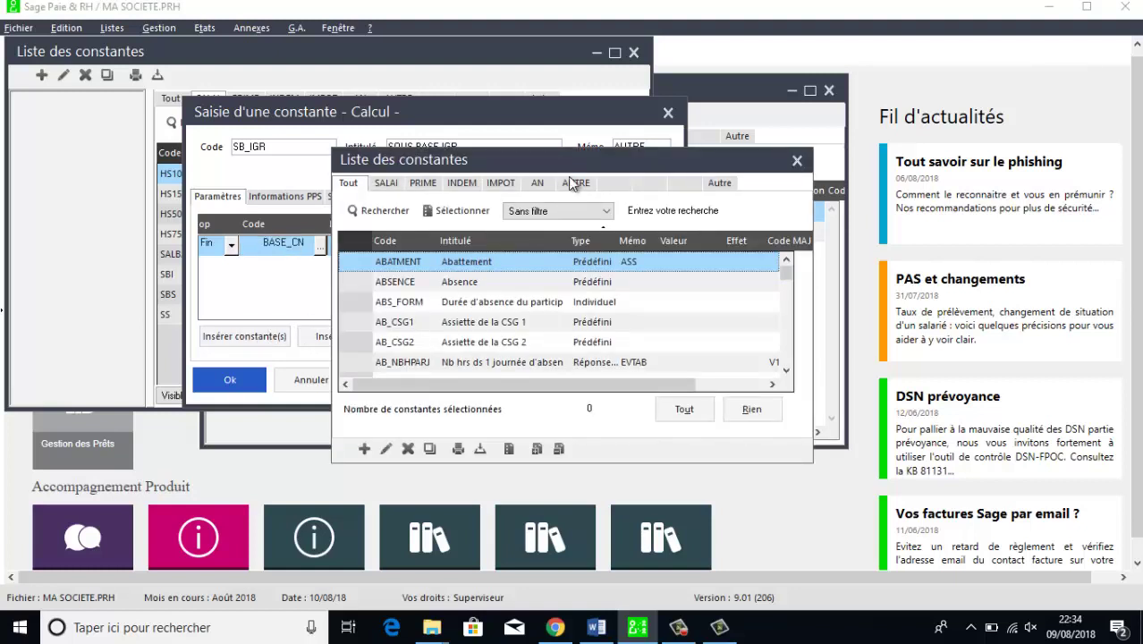
pyautogui.click(501, 184)
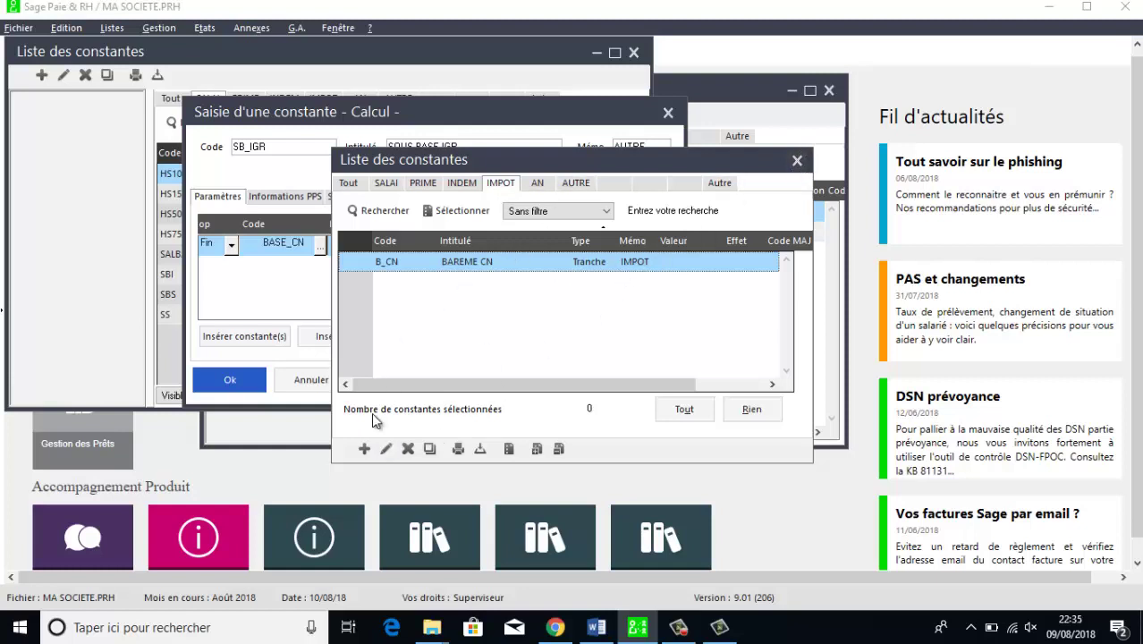
pyautogui.click(364, 448)
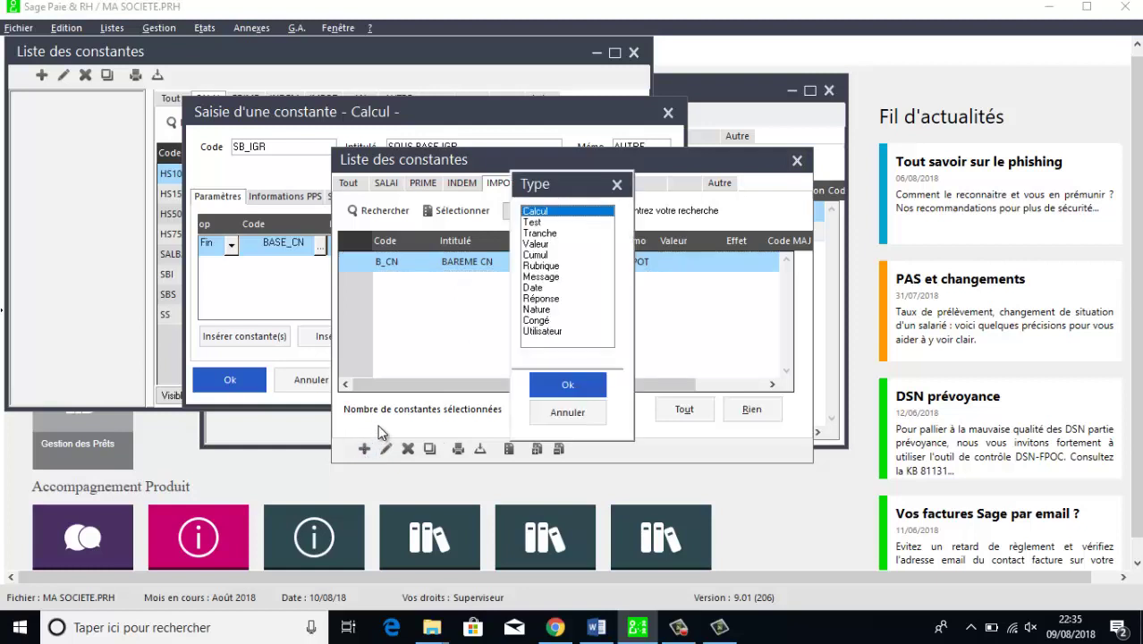
pyautogui.click(541, 266)
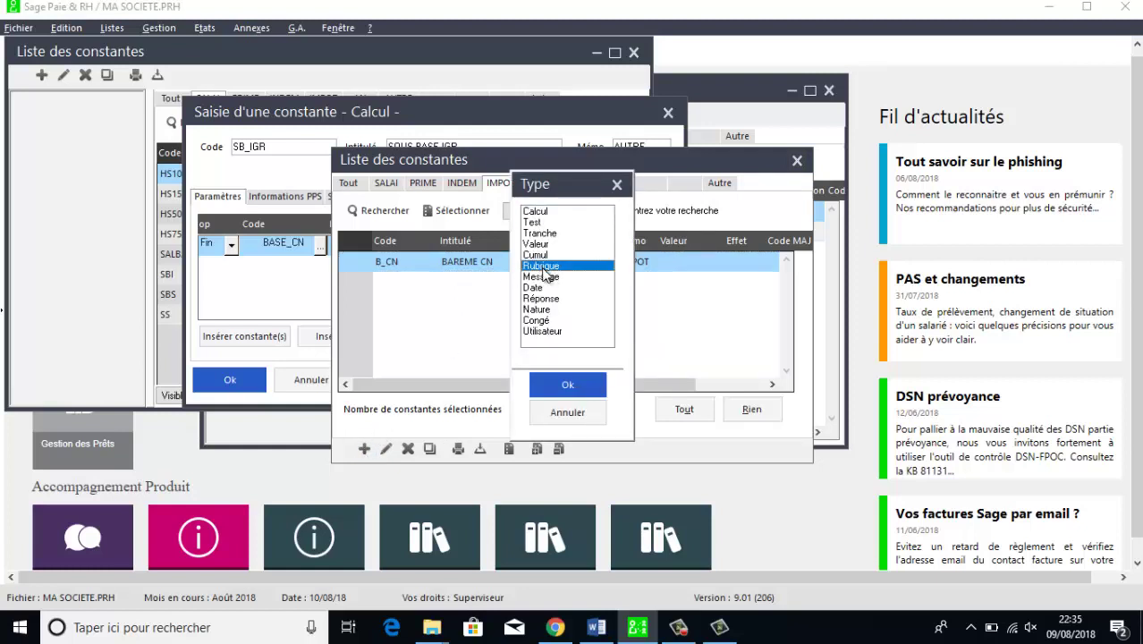
pyautogui.click(569, 390)
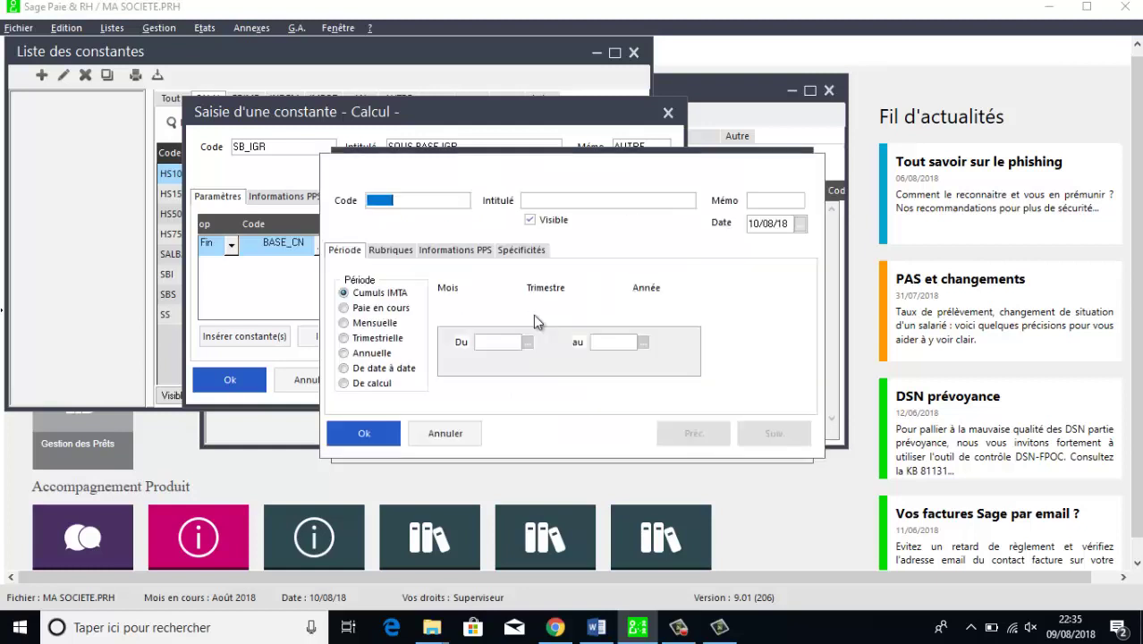
pyautogui.write('IS')
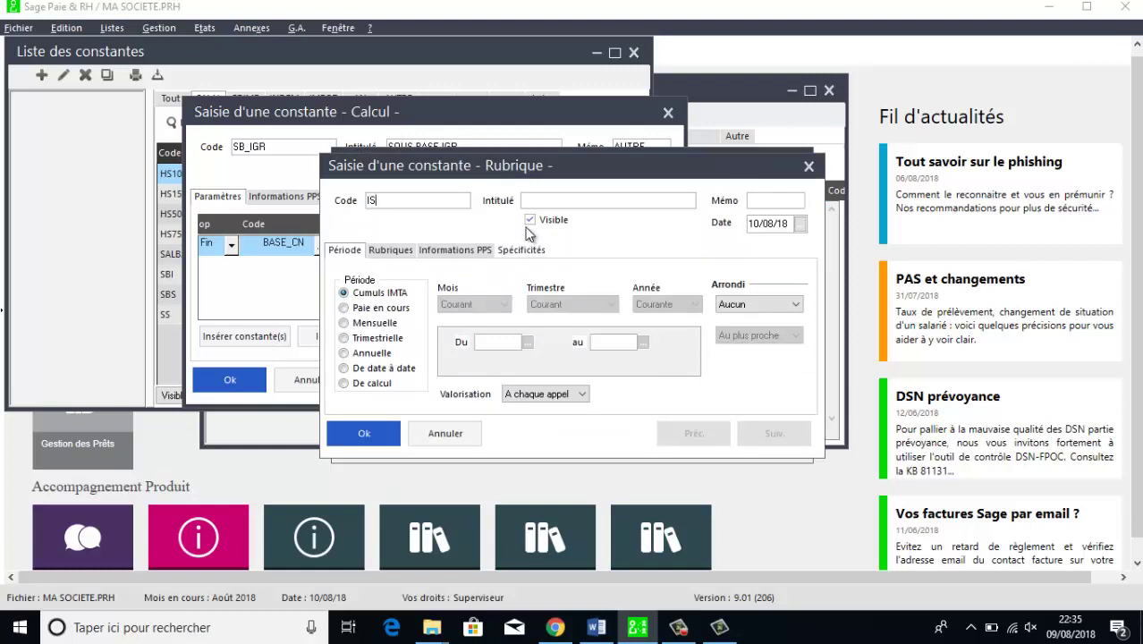
pyautogui.write('_LOCAL')
pyautogui.press('Tab')
pyautogui.write('IS ')
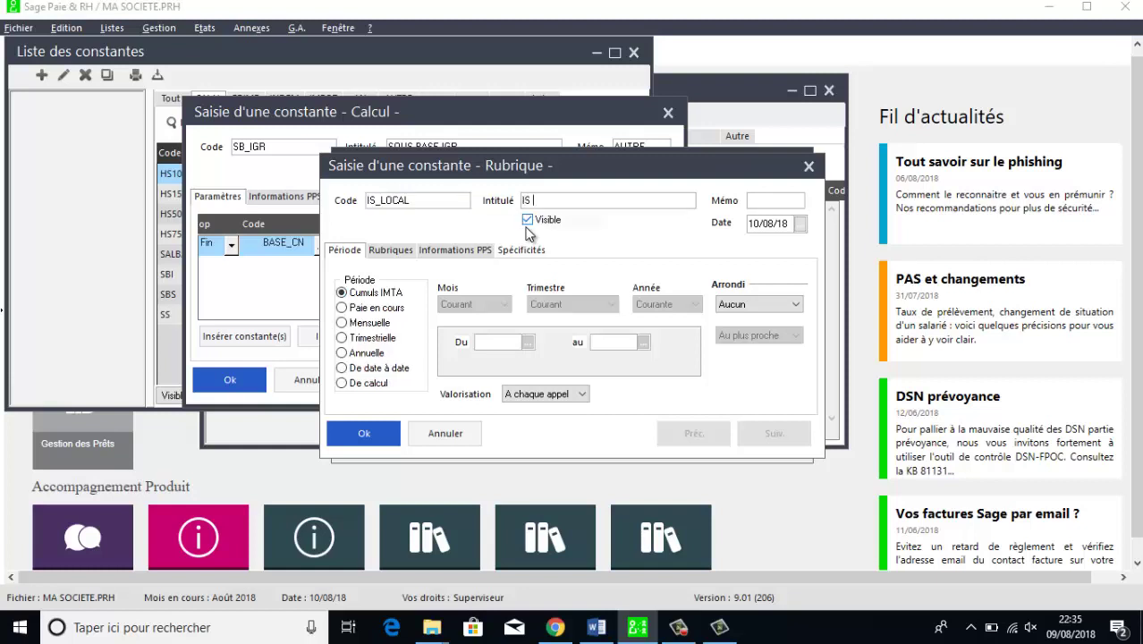
pyautogui.write('LOCAL')
pyautogui.click(778, 205)
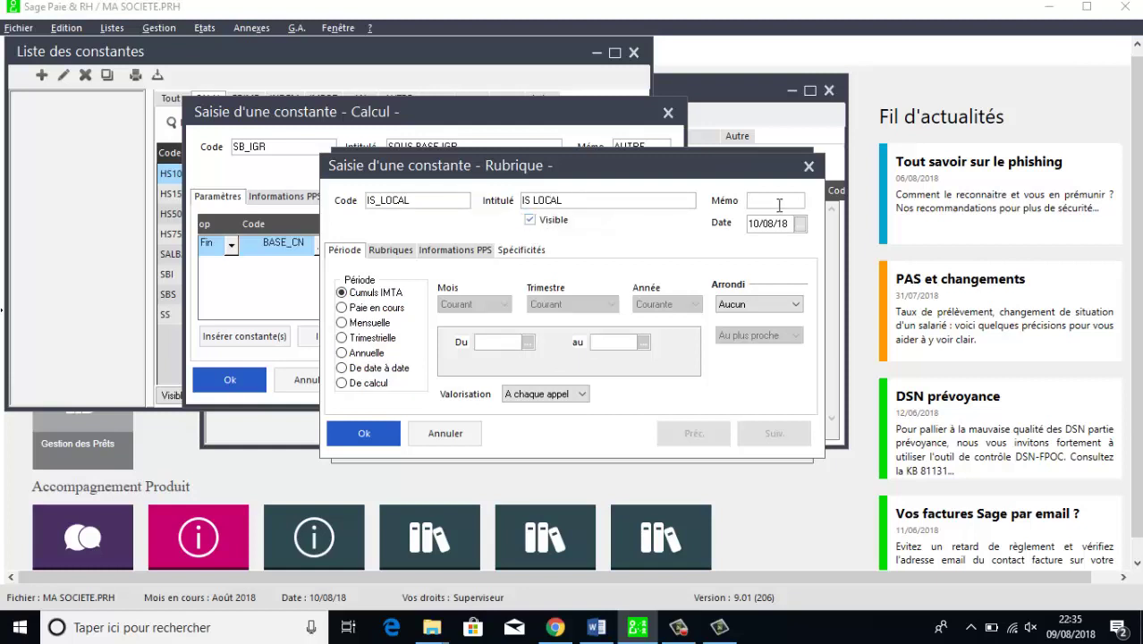
pyautogui.write('IMPOT')
# - Add rubric 200 IS Local to the IS_LOCAL constant and save the constant
pyautogui.click(394, 251)
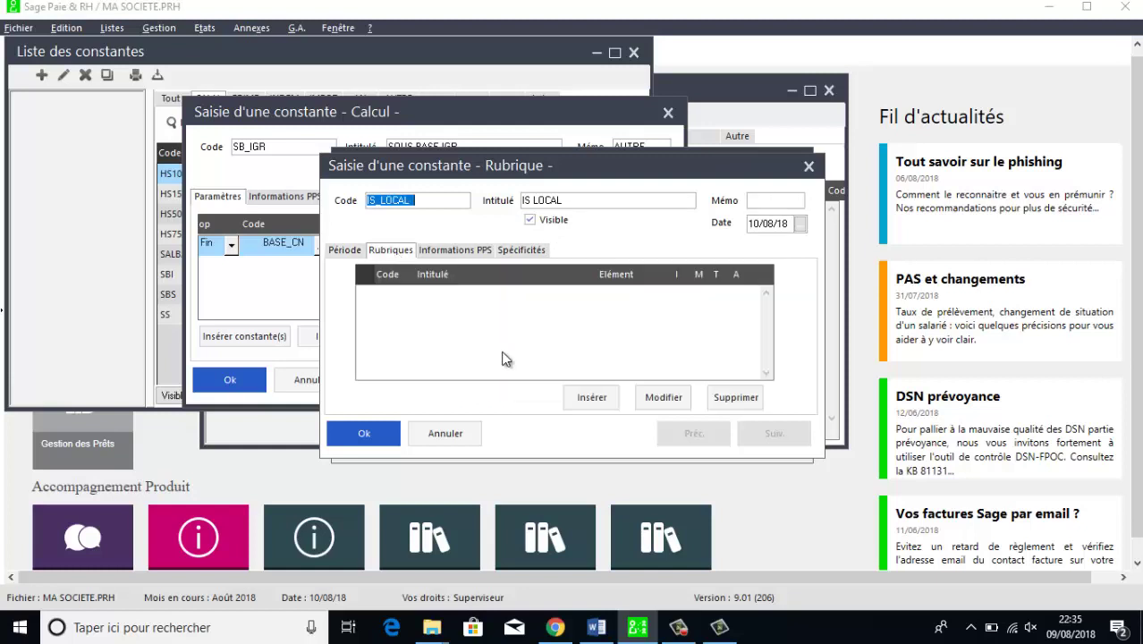
pyautogui.click(586, 399)
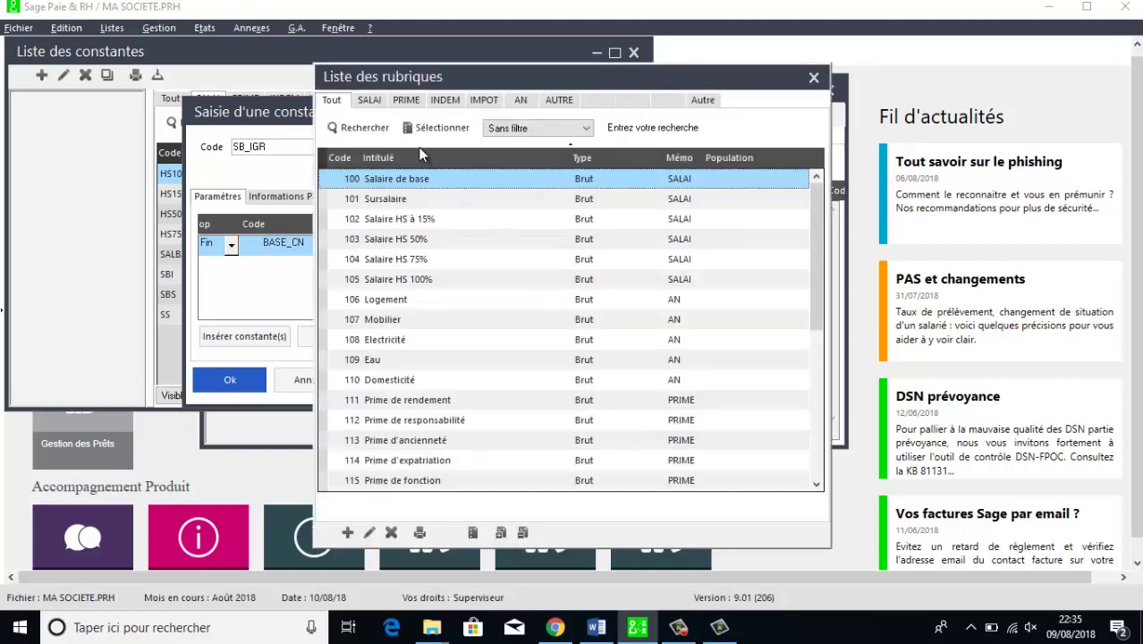
pyautogui.click(484, 100)
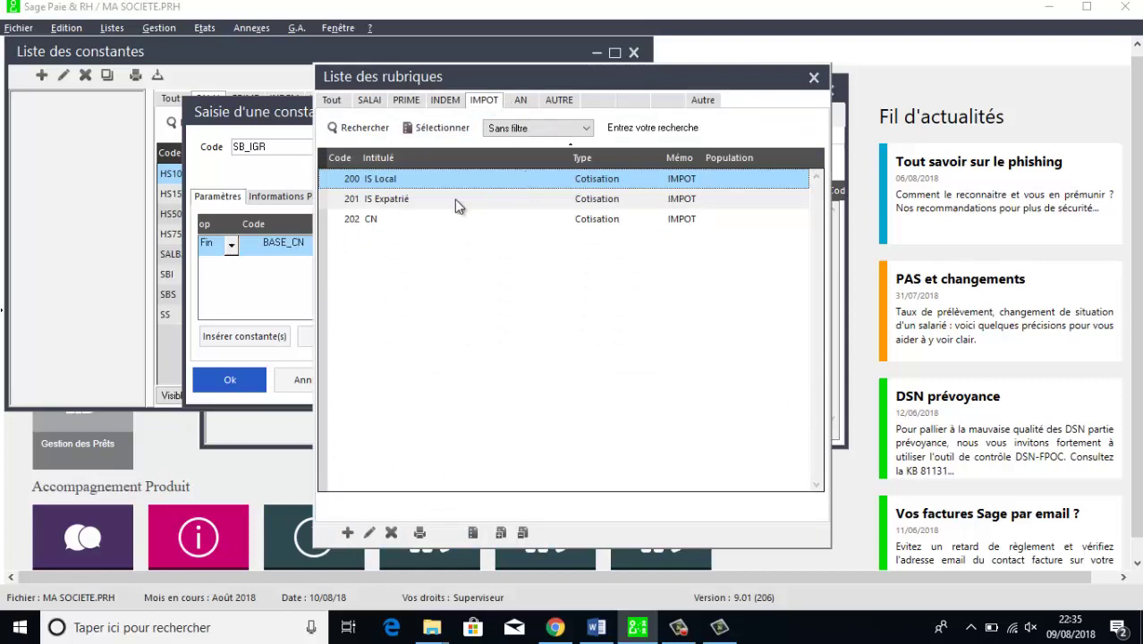
pyautogui.doubleClick(409, 179)
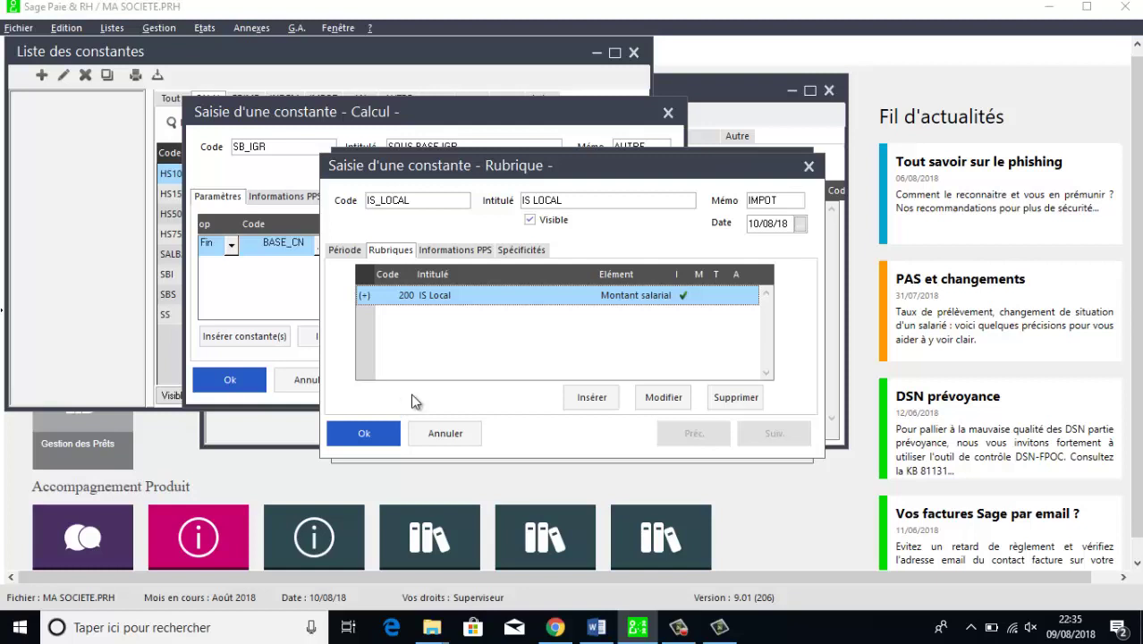
pyautogui.click(363, 434)
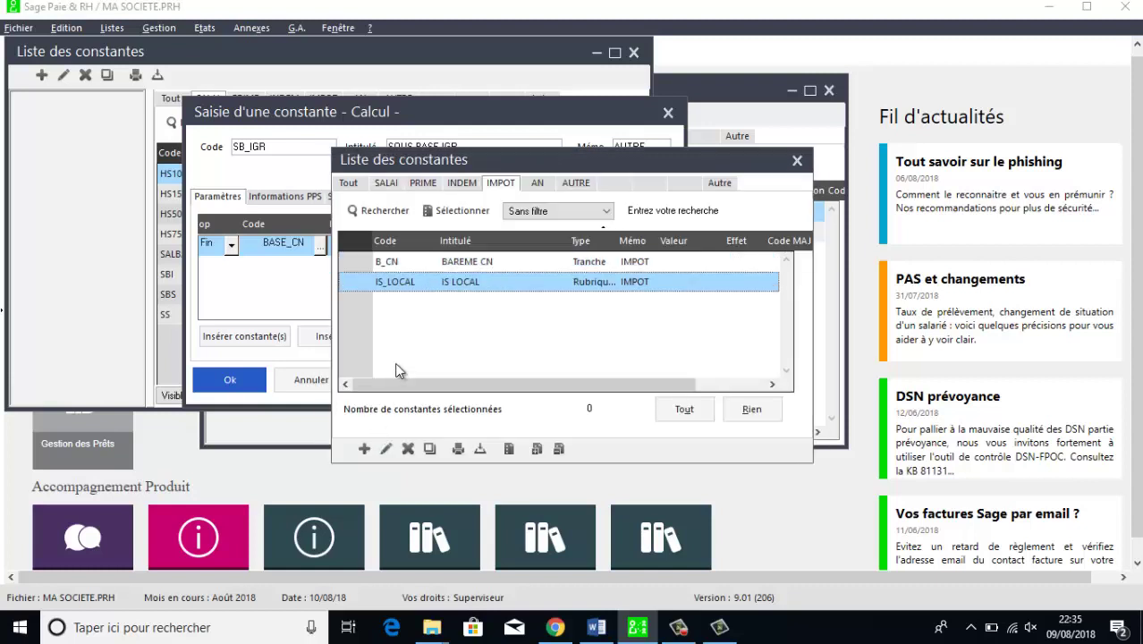
pyautogui.click(365, 448)
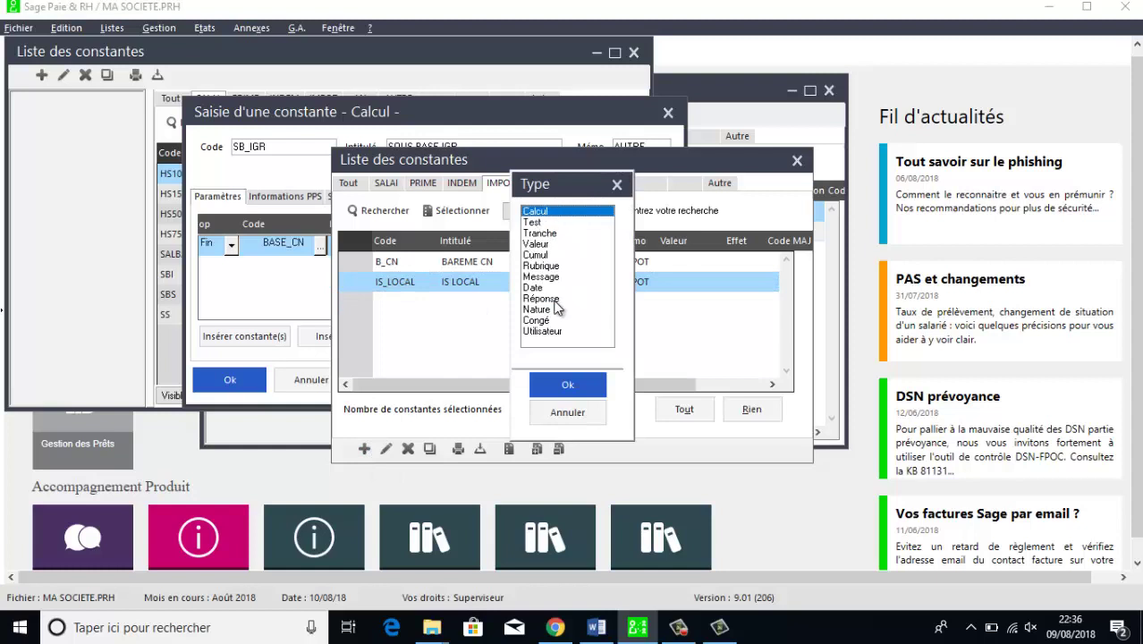
pyautogui.doubleClick(541, 266)
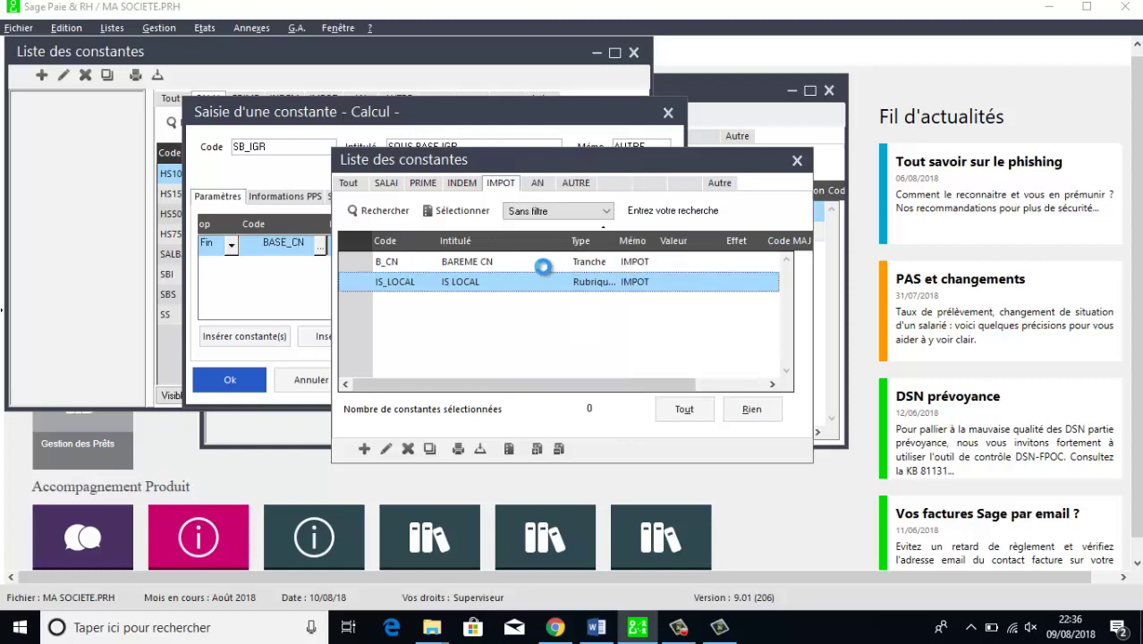
pyautogui.write('IS')
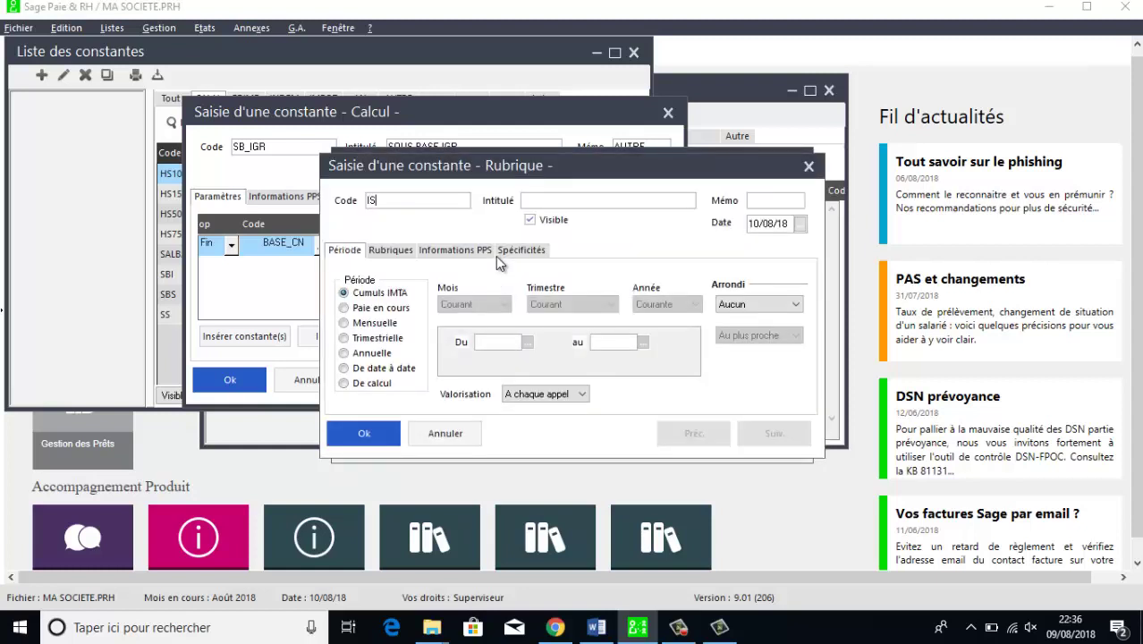
pyautogui.write('_')
pyautogui.click(464, 431)
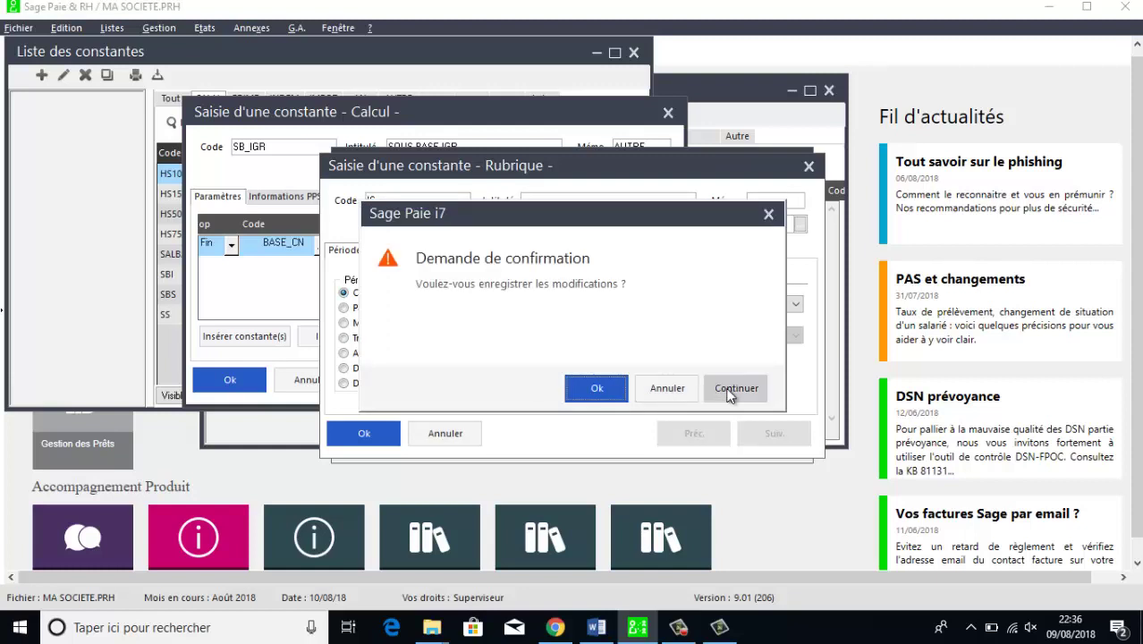
pyautogui.click(640, 388)
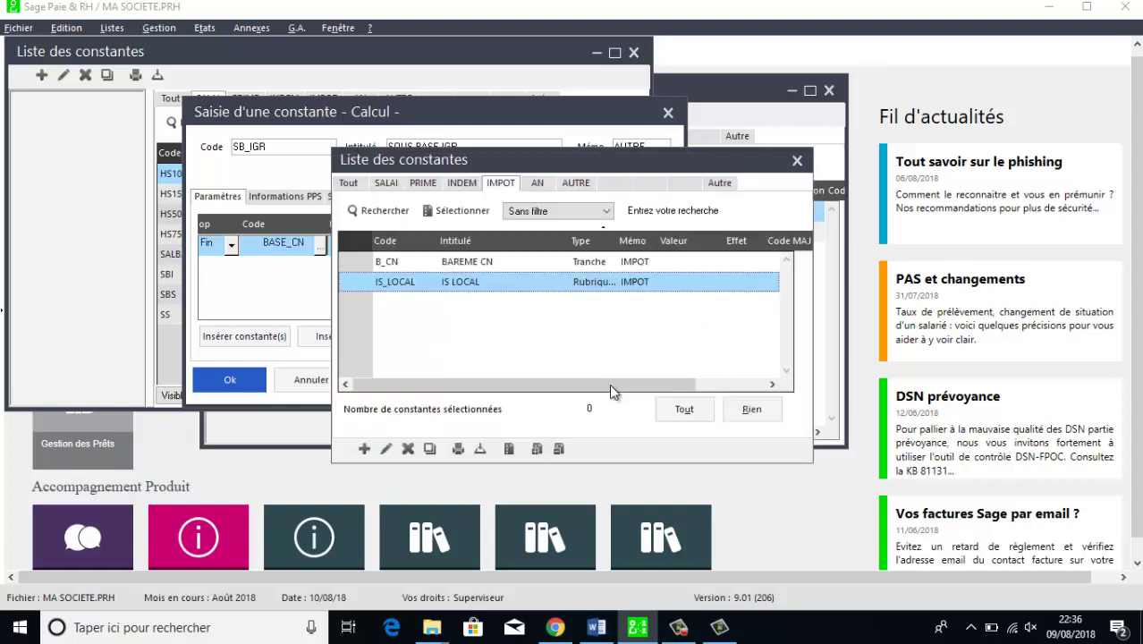
# - Insert IS_LOCAL as the second line of the SB_IGR calculation and set its operator to minus
pyautogui.doubleClick(421, 284)
pyautogui.click(230, 266)
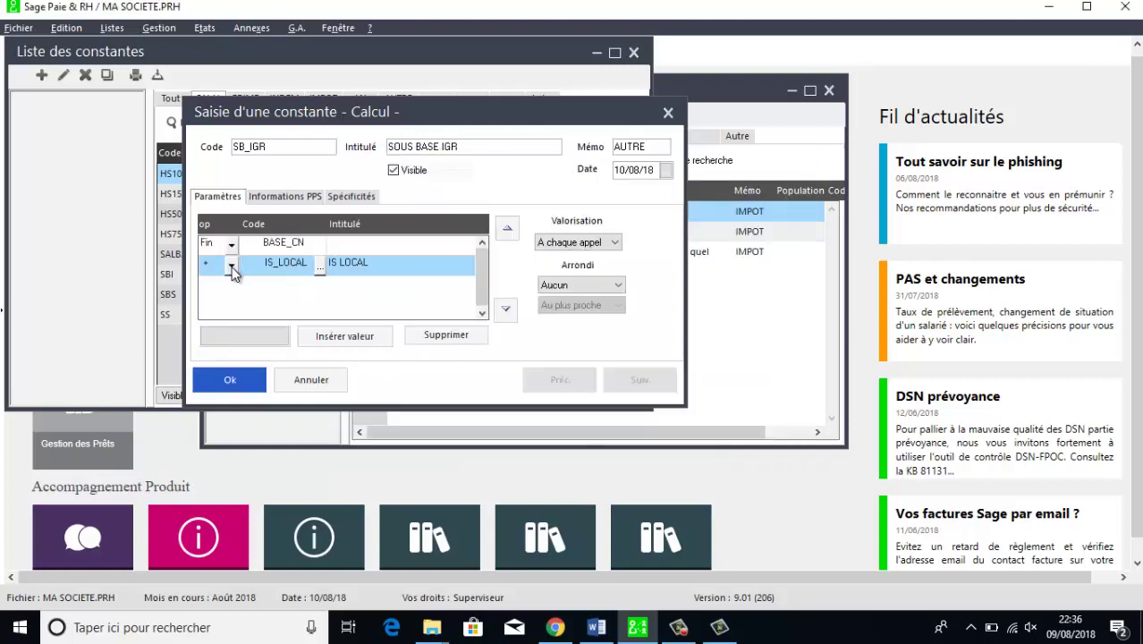
pyautogui.click(212, 304)
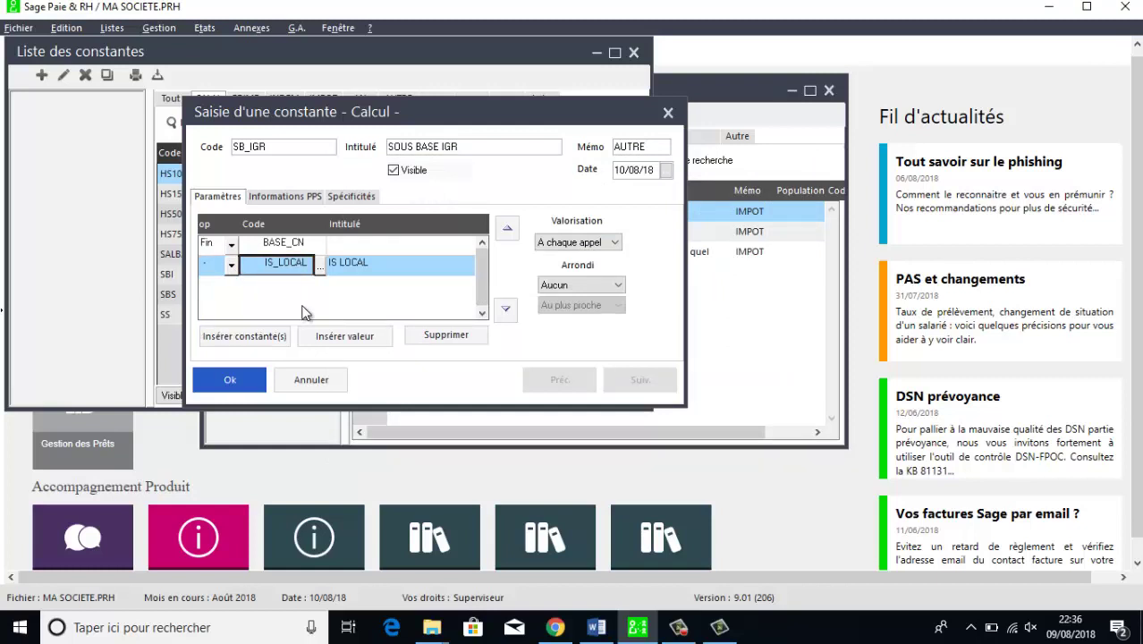
# - Insert B_CN from the IMPOT constants as the third calculation line with a minus operator, and save the SB_IGR constant
pyautogui.click(260, 336)
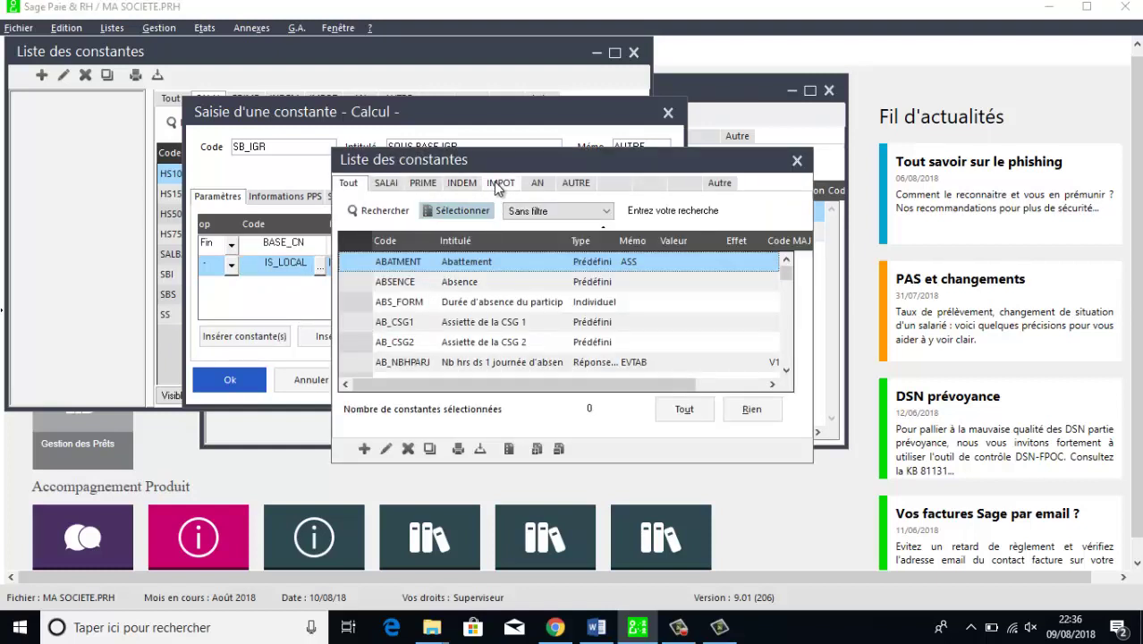
pyautogui.click(499, 183)
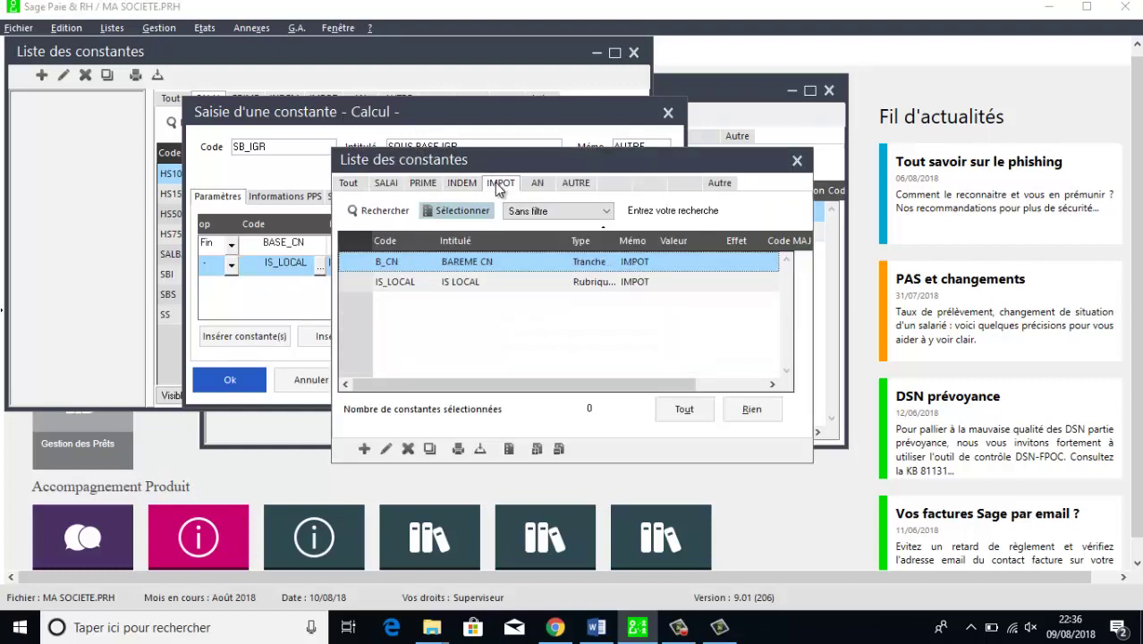
pyautogui.doubleClick(512, 266)
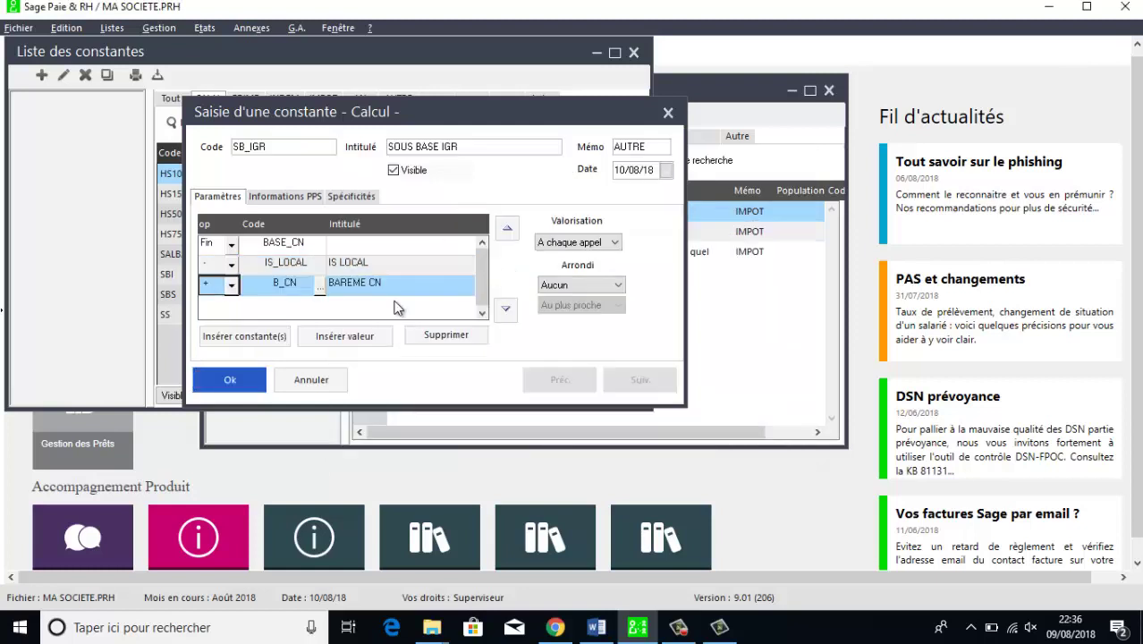
pyautogui.click(231, 286)
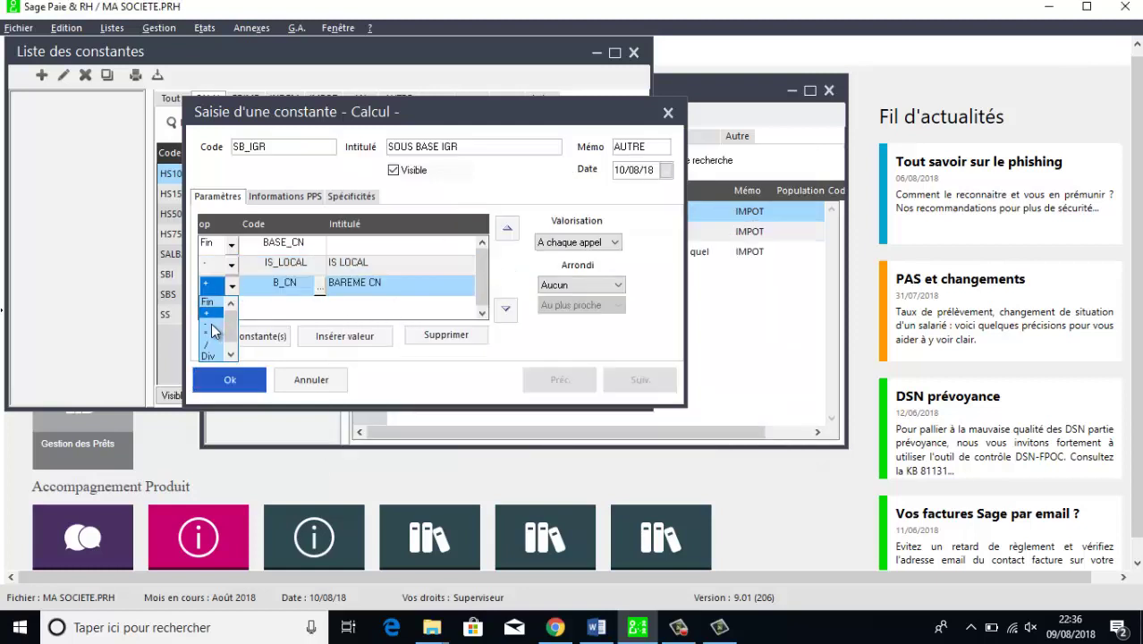
pyautogui.click(220, 324)
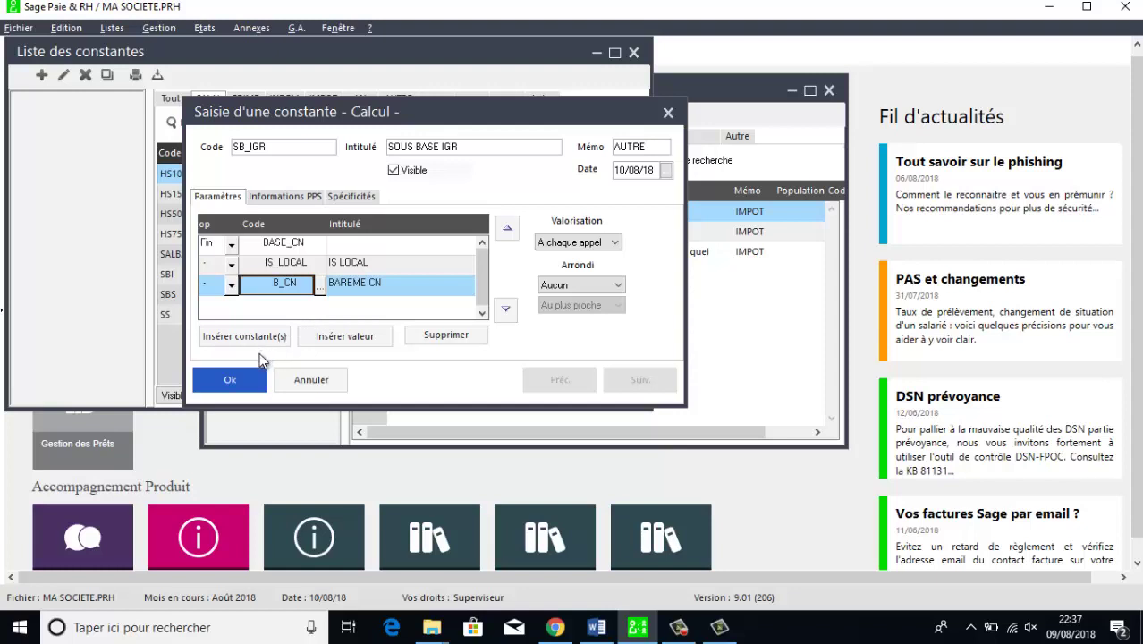
pyautogui.click(230, 382)
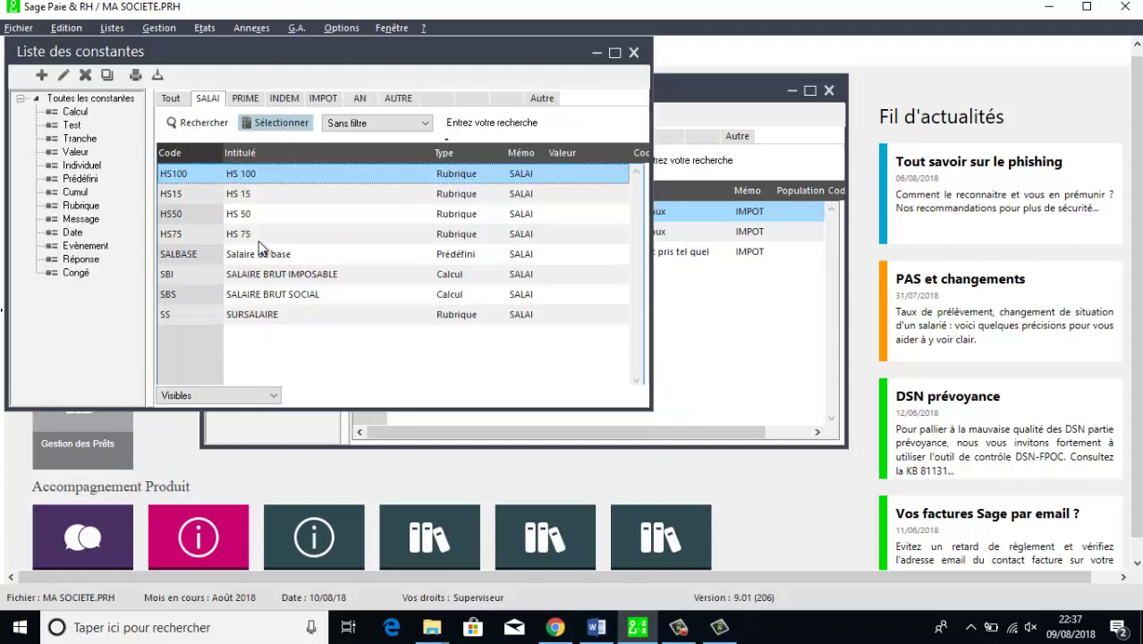
# - Create a new Calcul constant with code B_IGR, title BASE IGR and memo AUTRE
pyautogui.click(41, 75)
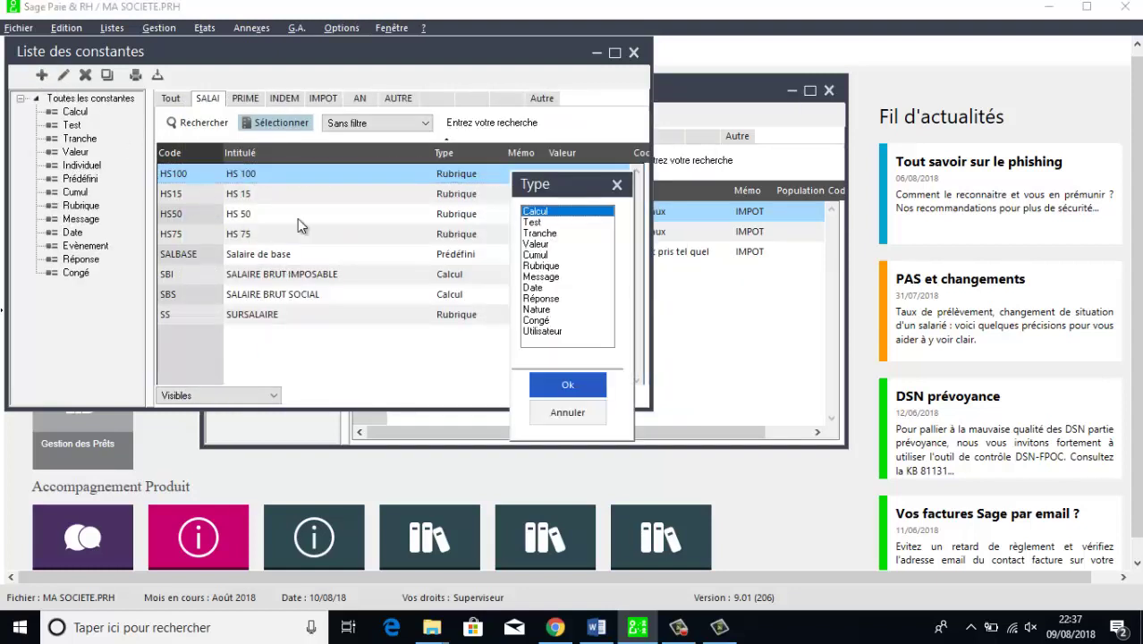
pyautogui.click(556, 386)
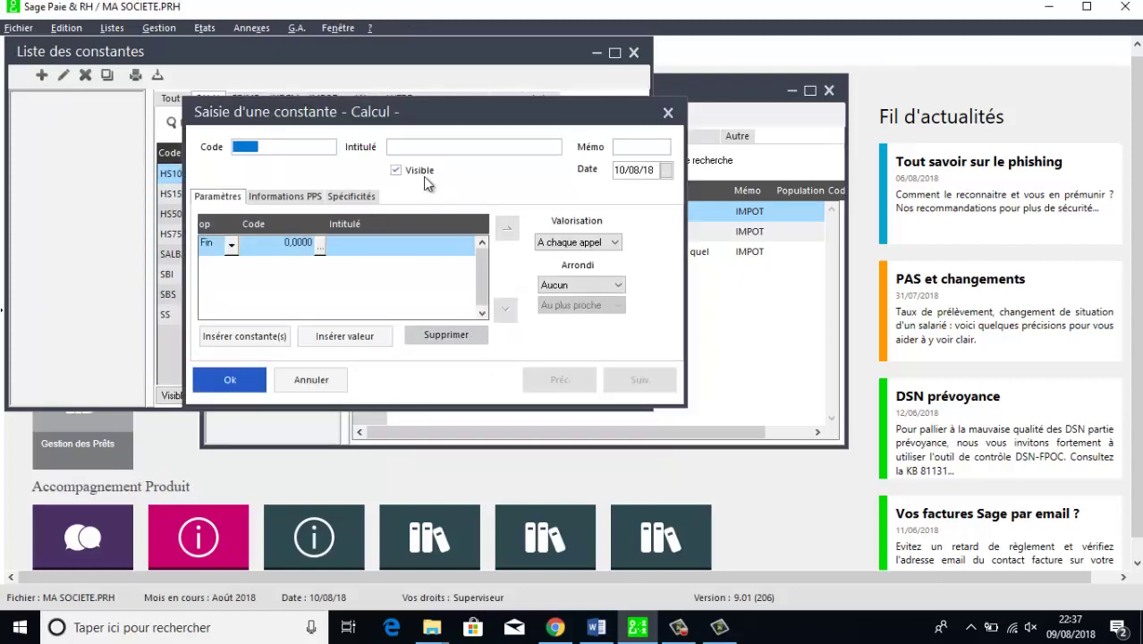
pyautogui.write('B_IGR')
pyautogui.press('Tab')
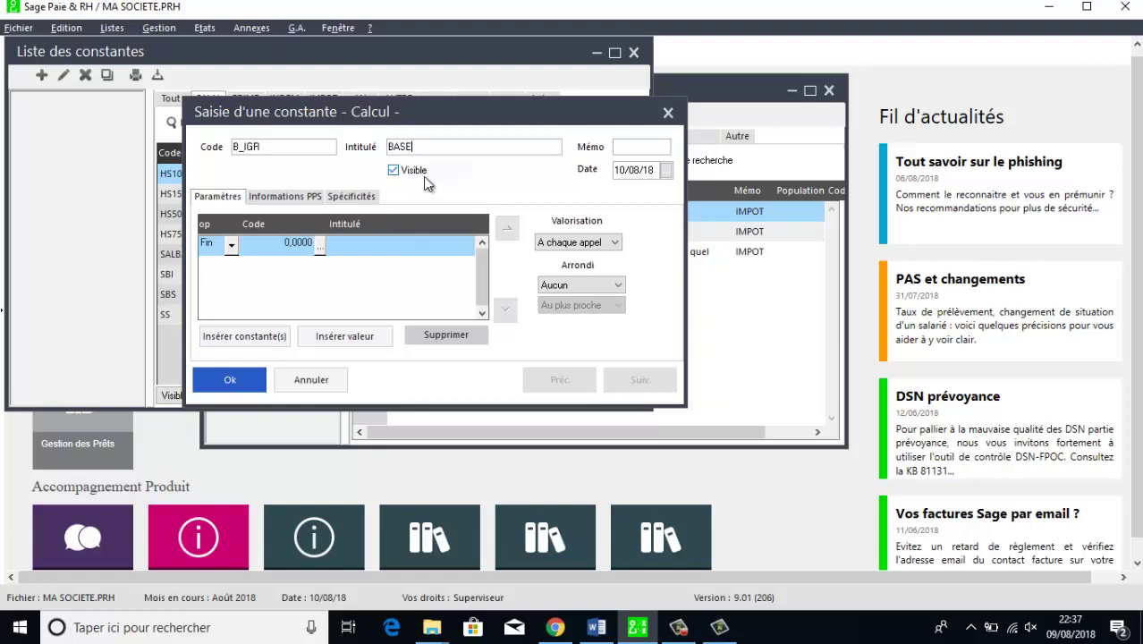
pyautogui.write('BASE IGR')
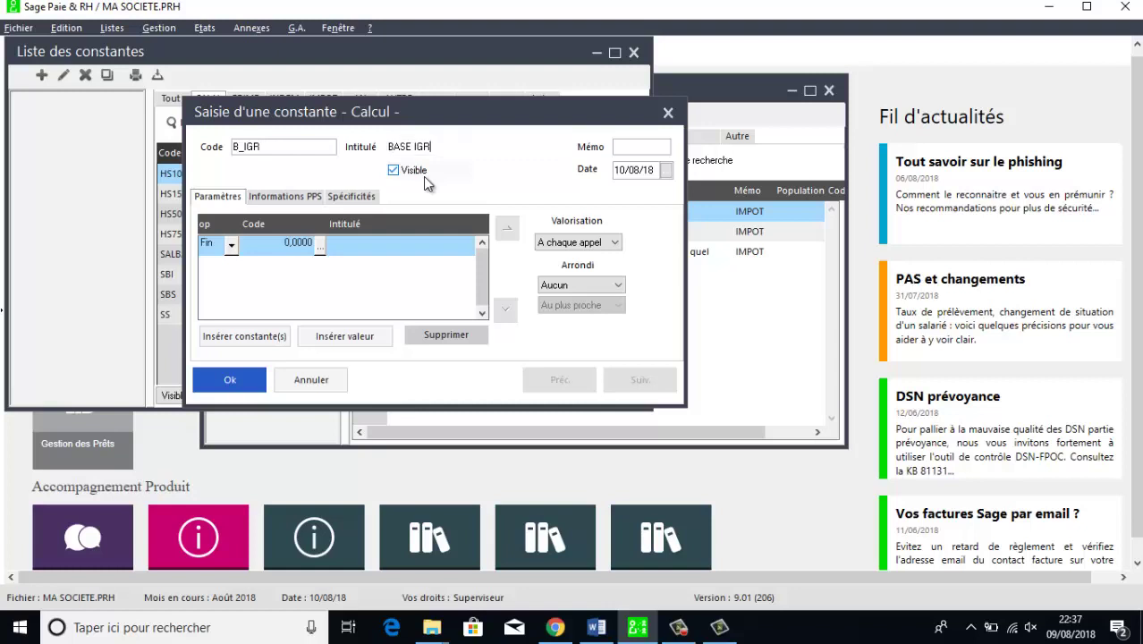
pyautogui.press('Tab')
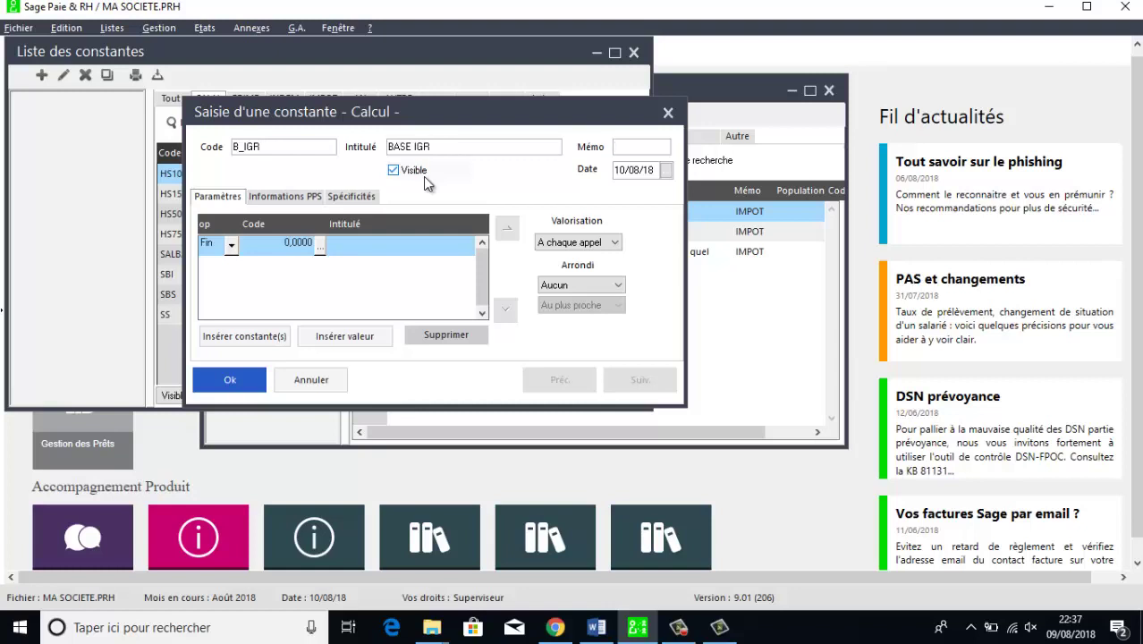
pyautogui.write('AUTRE')
# - Set the code of B_IGR's first calculation line to SB_IGR, chosen from the constants under memo AUTRE
pyautogui.click(317, 246)
pyautogui.click(622, 199)
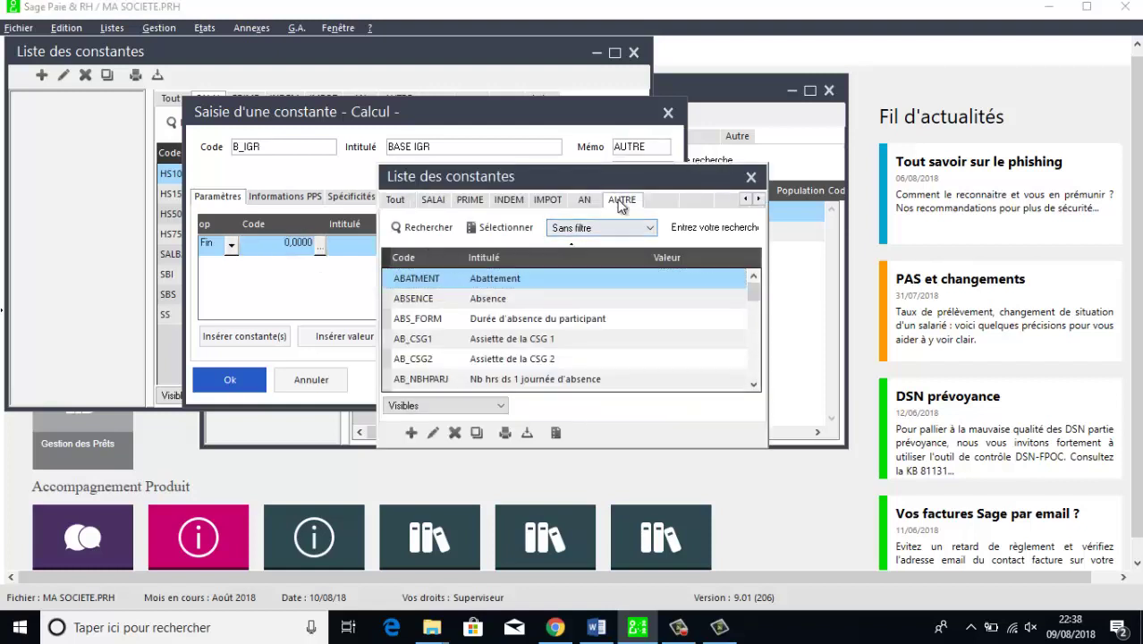
pyautogui.moveTo(754, 299); pyautogui.dragTo(755, 351)
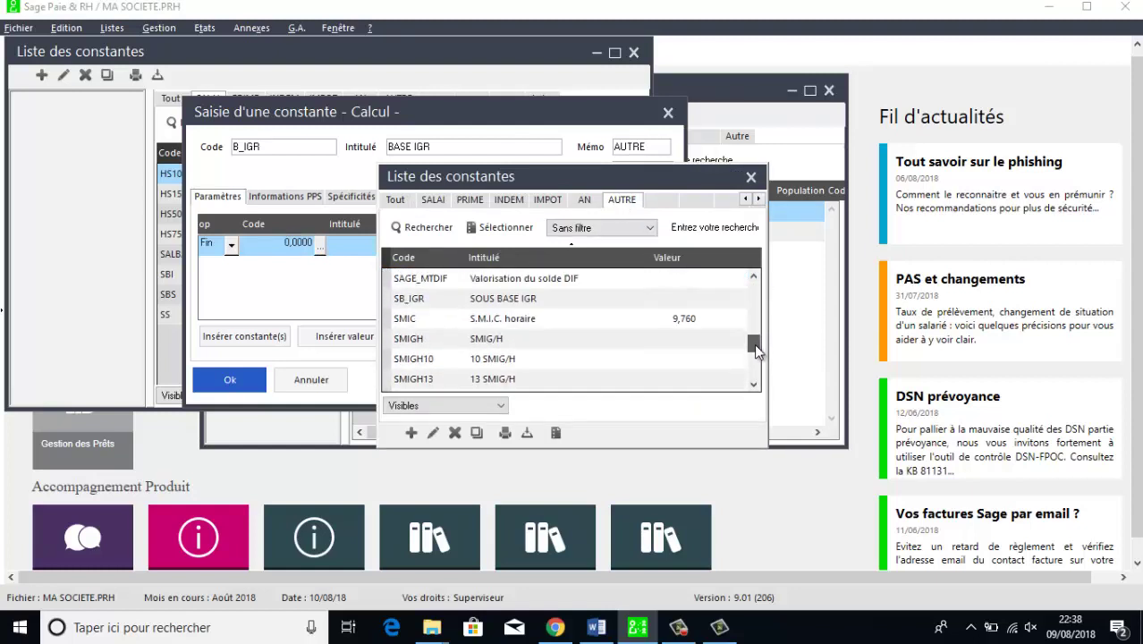
pyautogui.doubleClick(520, 297)
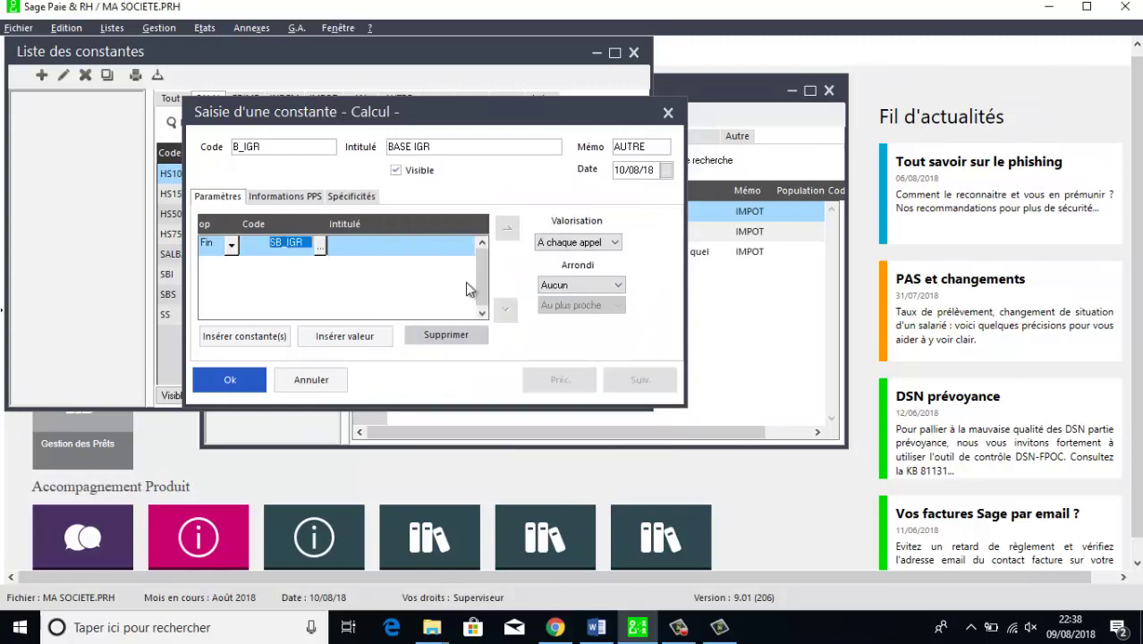
# - Insert a value line that multiplies by 0.85 in the B_IGR calculation and save the constant
pyautogui.click(331, 336)
pyautogui.click(232, 267)
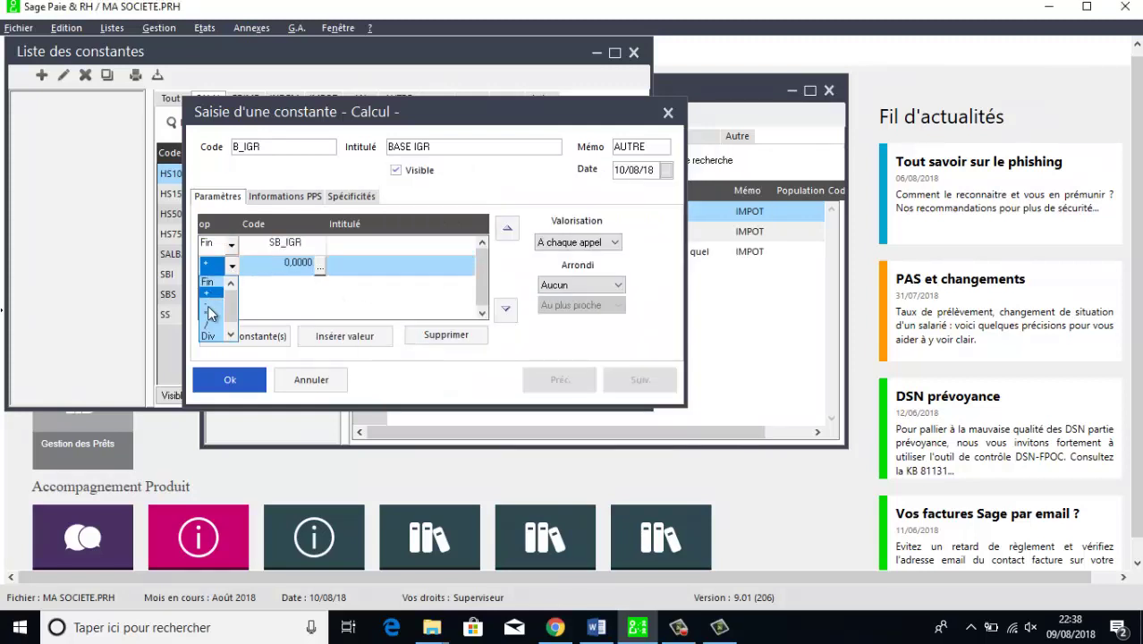
pyautogui.click(215, 315)
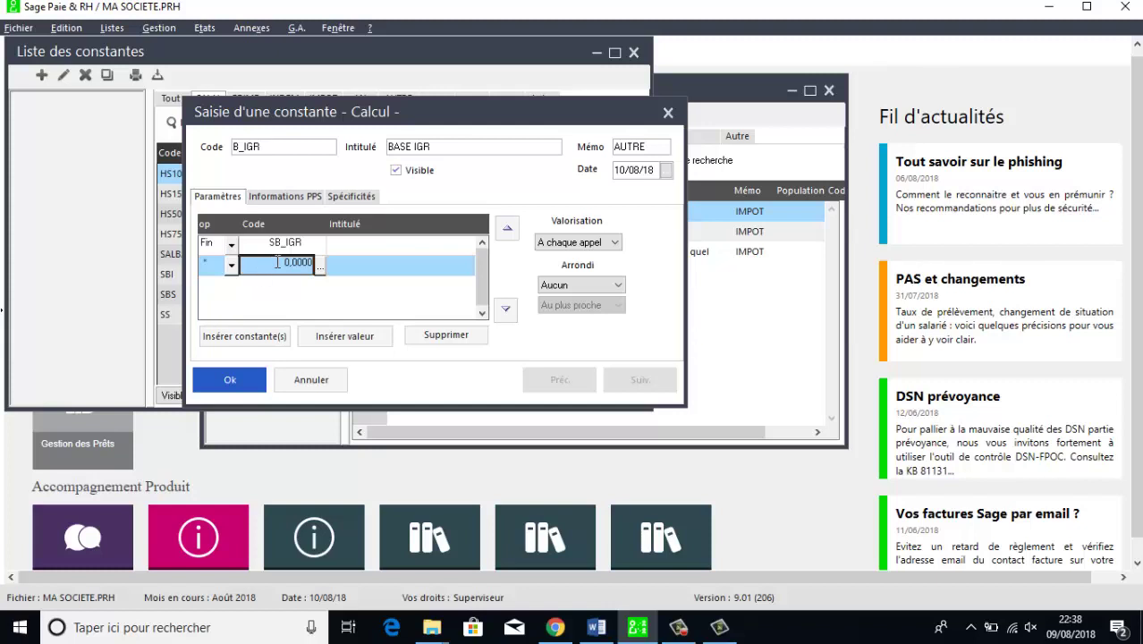
pyautogui.write('0.85')
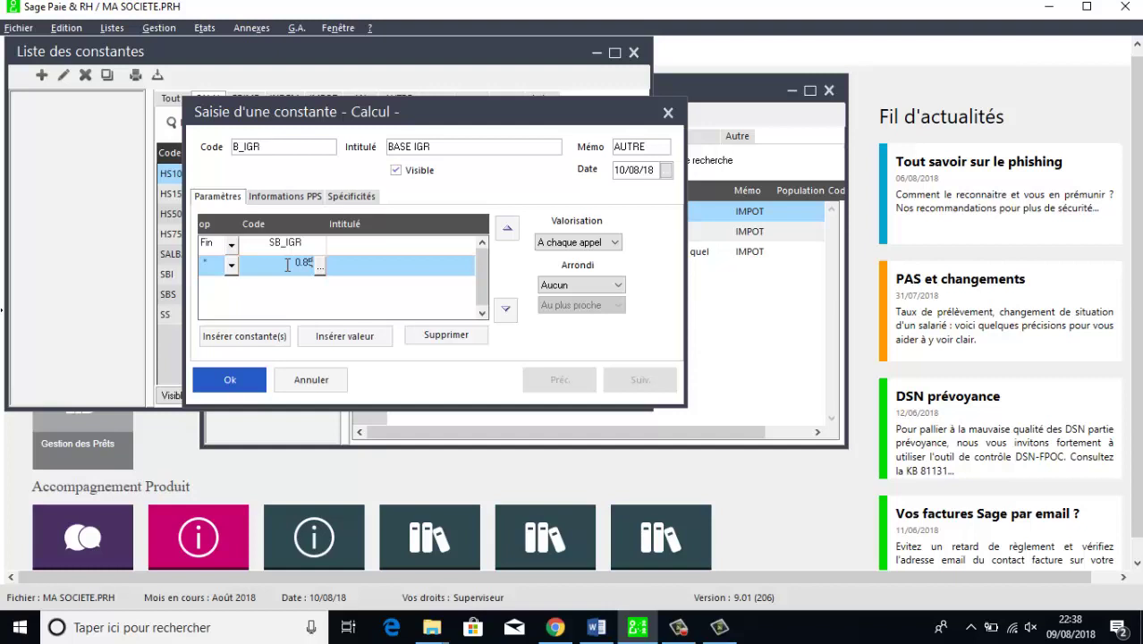
pyautogui.click(231, 376)
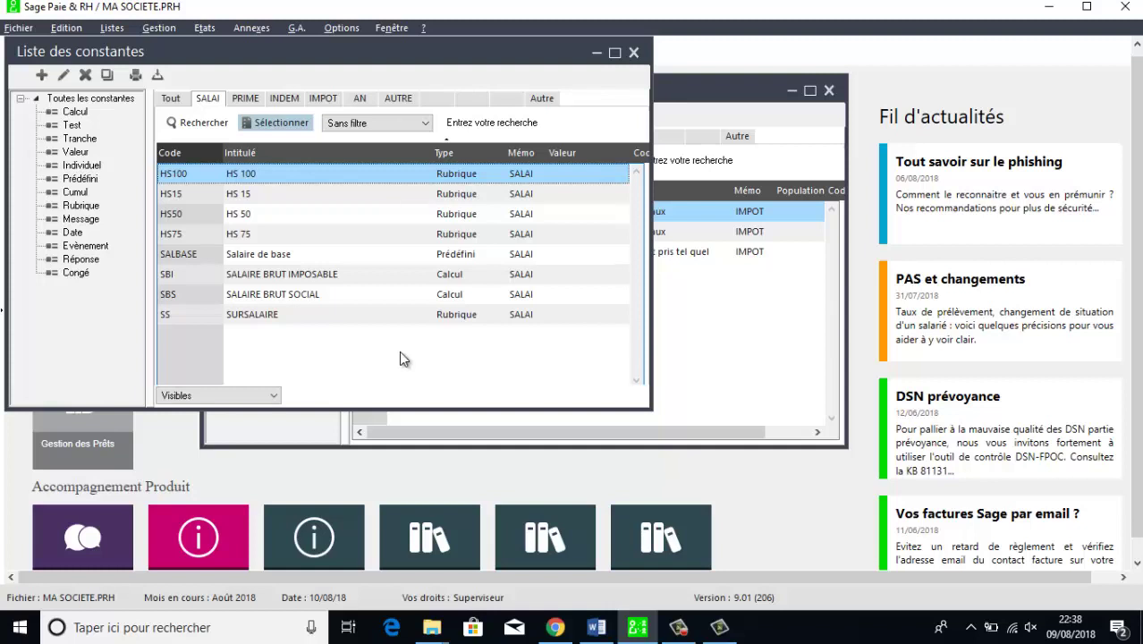
# - Create a new Calcul constant with code Q, title QUOTIEN IGR and memo AUTRE
pyautogui.click(42, 76)
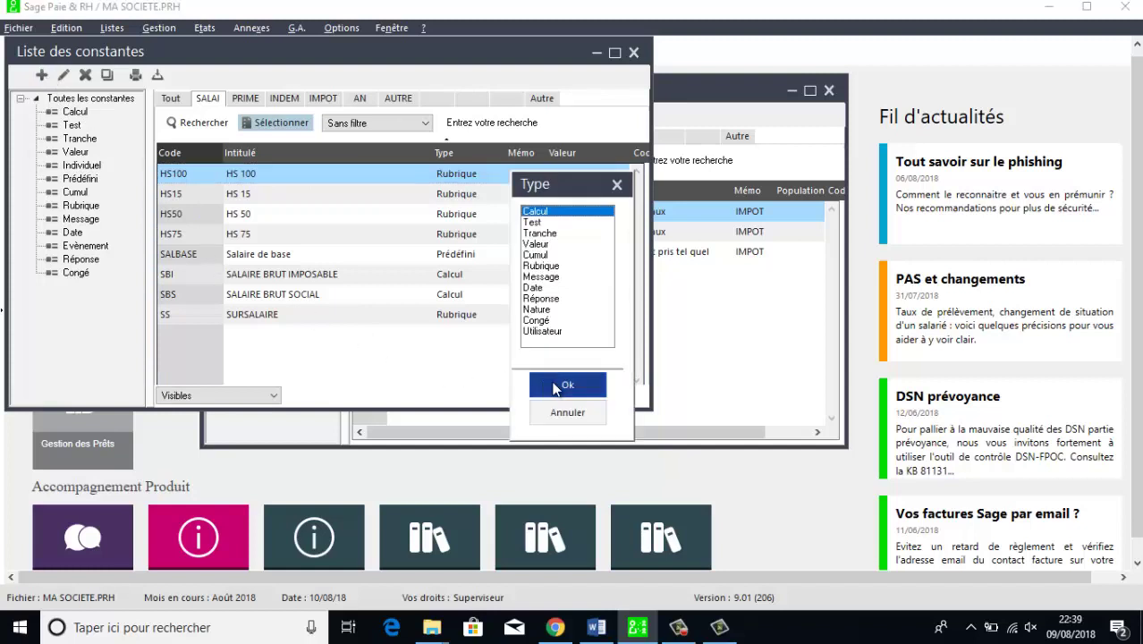
pyautogui.click(554, 384)
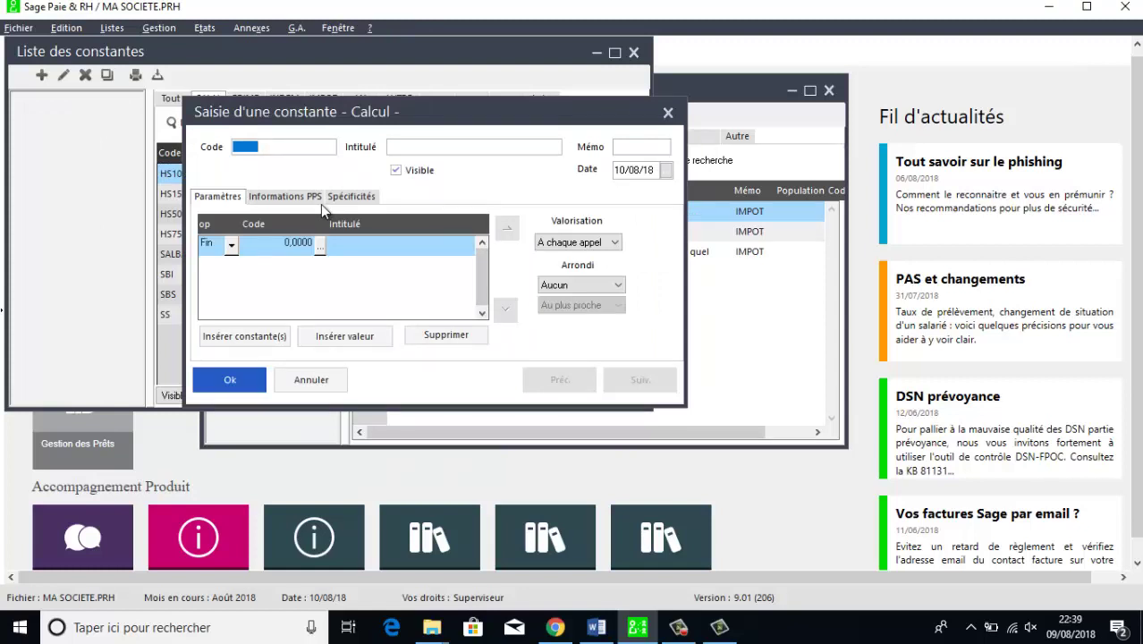
pyautogui.write('Q')
pyautogui.press('Tab')
pyautogui.write('Q')
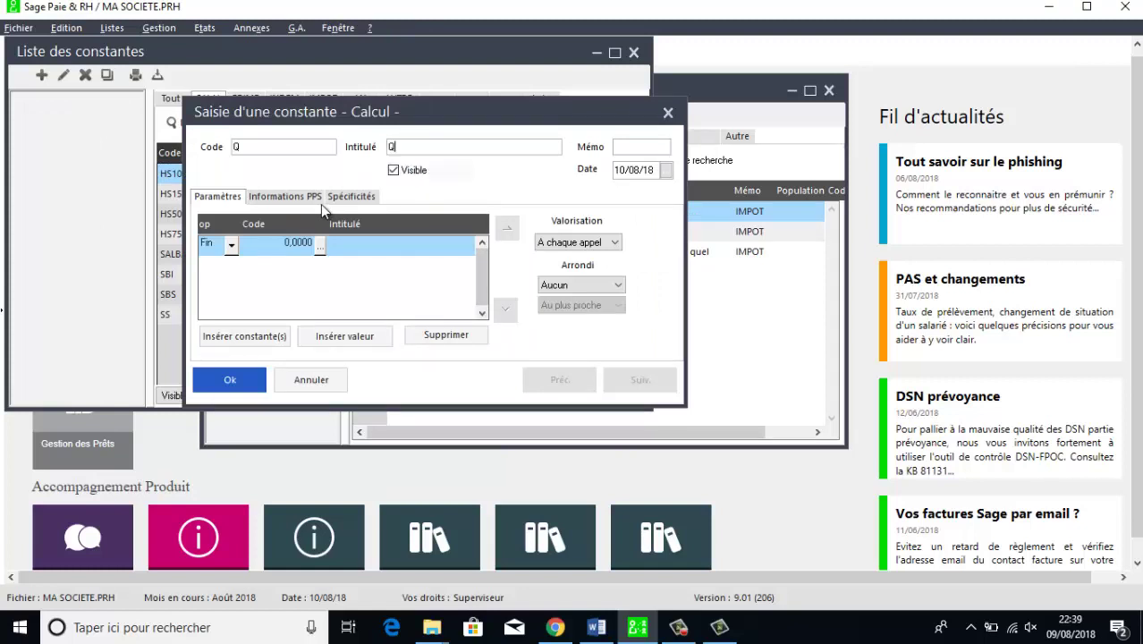
pyautogui.write('UOTIEN IGR')
pyautogui.press('Tab')
pyautogui.write('AUTRE')
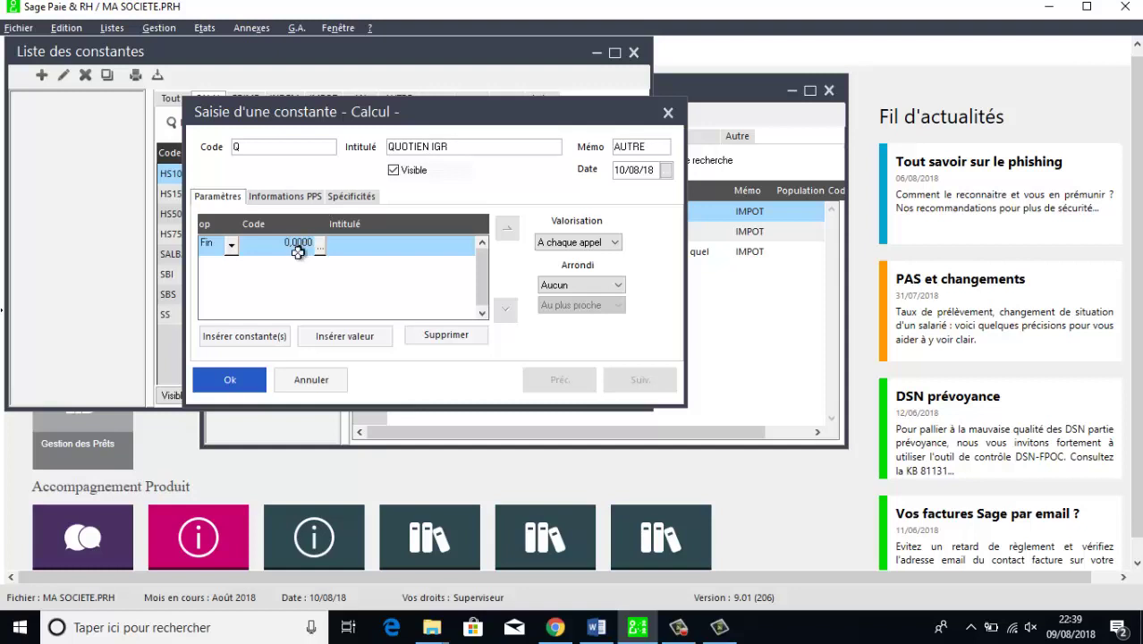
# - Set the code of Q's first calculation line to B_IGR, chosen from the constants under memo AUTRE
pyautogui.click(320, 245)
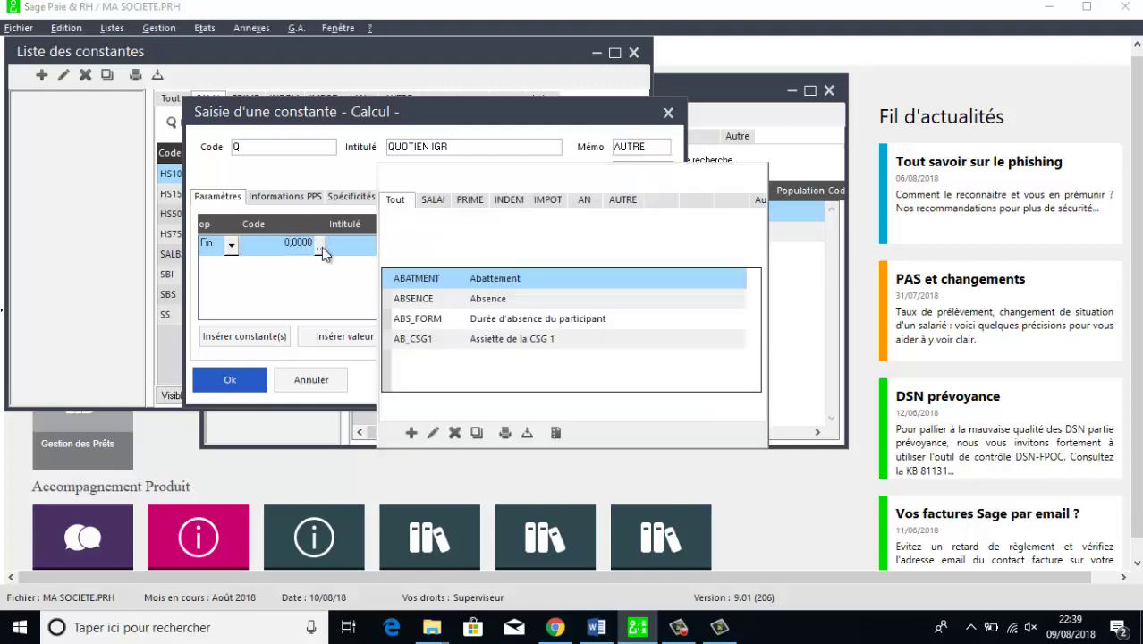
pyautogui.click(623, 200)
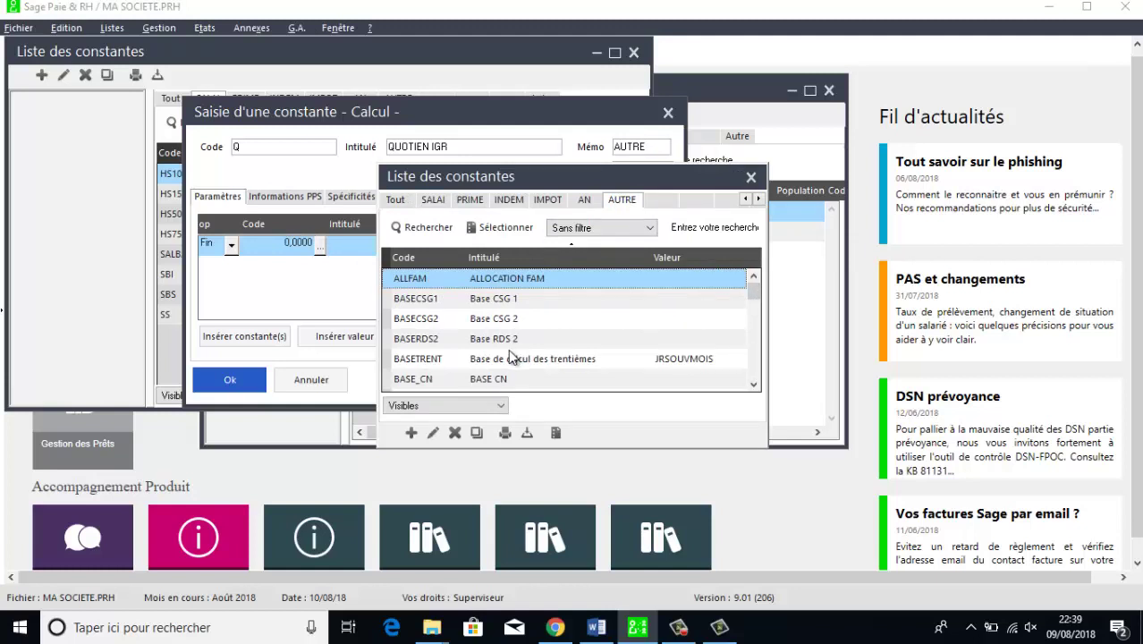
pyautogui.click(756, 385)
pyautogui.click(756, 386)
pyautogui.click(756, 385)
pyautogui.click(756, 385)
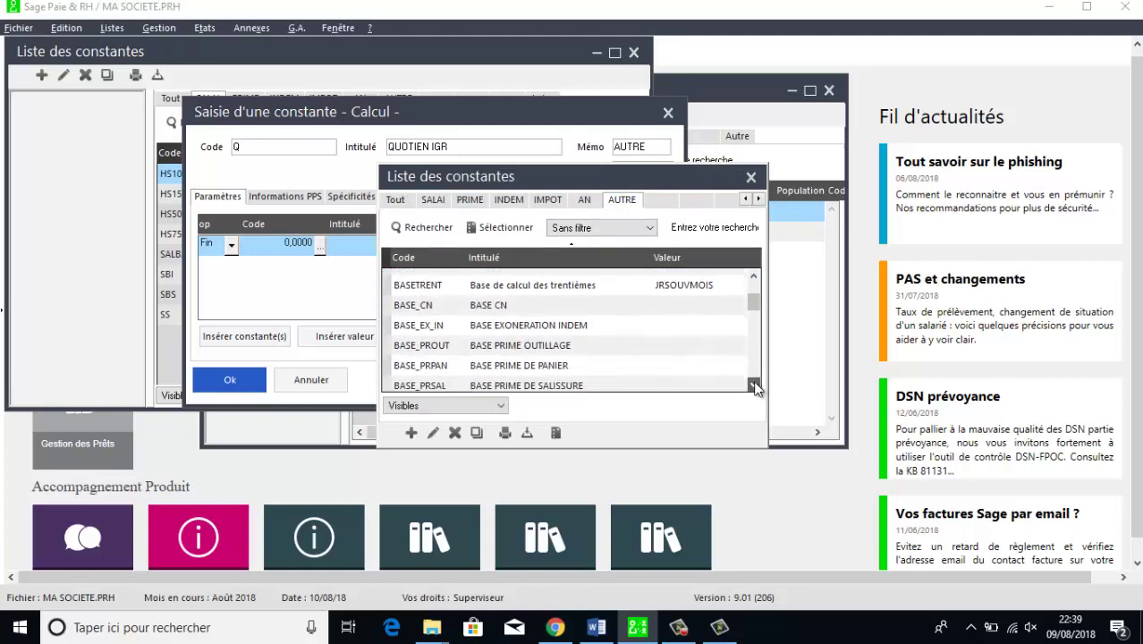
pyautogui.click(755, 385)
pyautogui.click(756, 385)
pyautogui.click(755, 385)
pyautogui.click(756, 385)
pyautogui.click(756, 385)
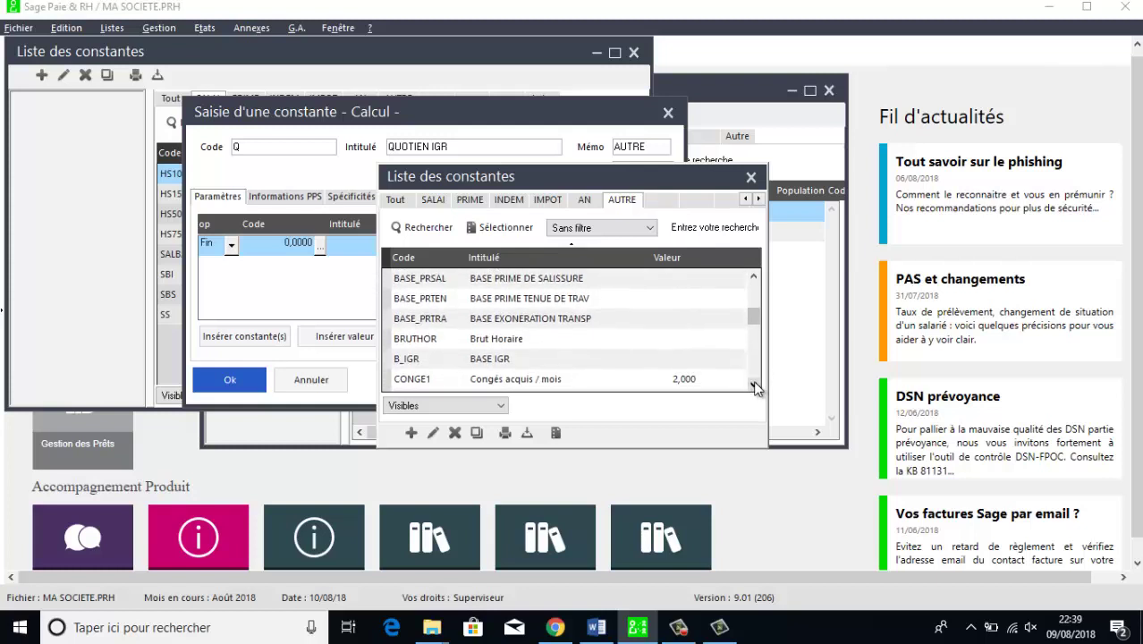
pyautogui.doubleClick(497, 358)
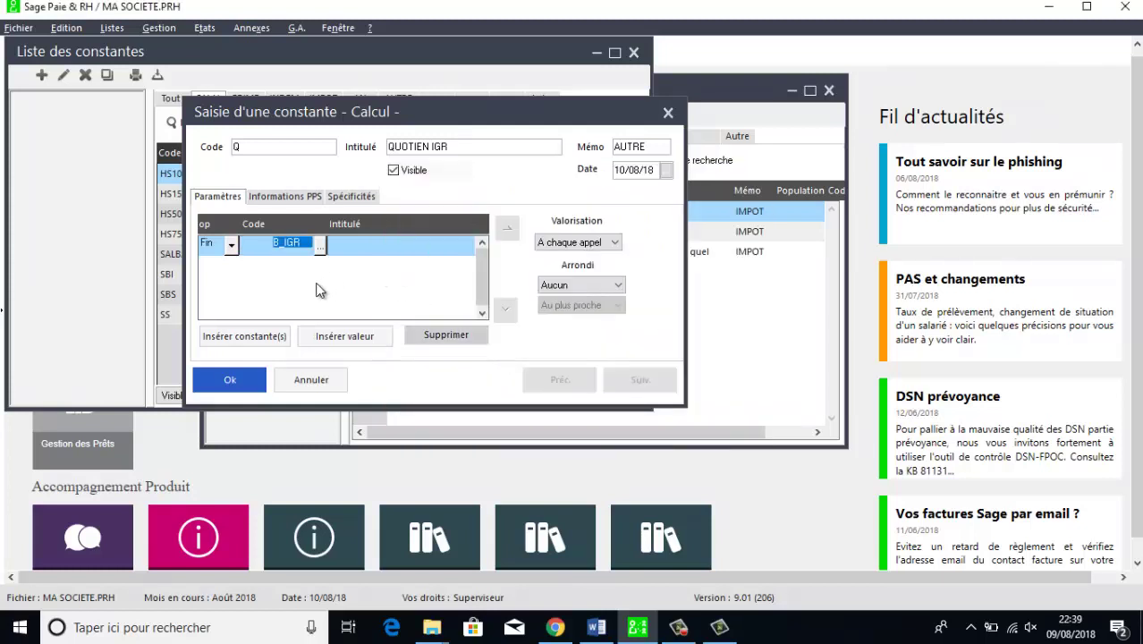
# - While inserting a constant in the calculation, change the individual constant T10LIB01 to title PARITE and memo AUTRE, and save it
pyautogui.click(265, 335)
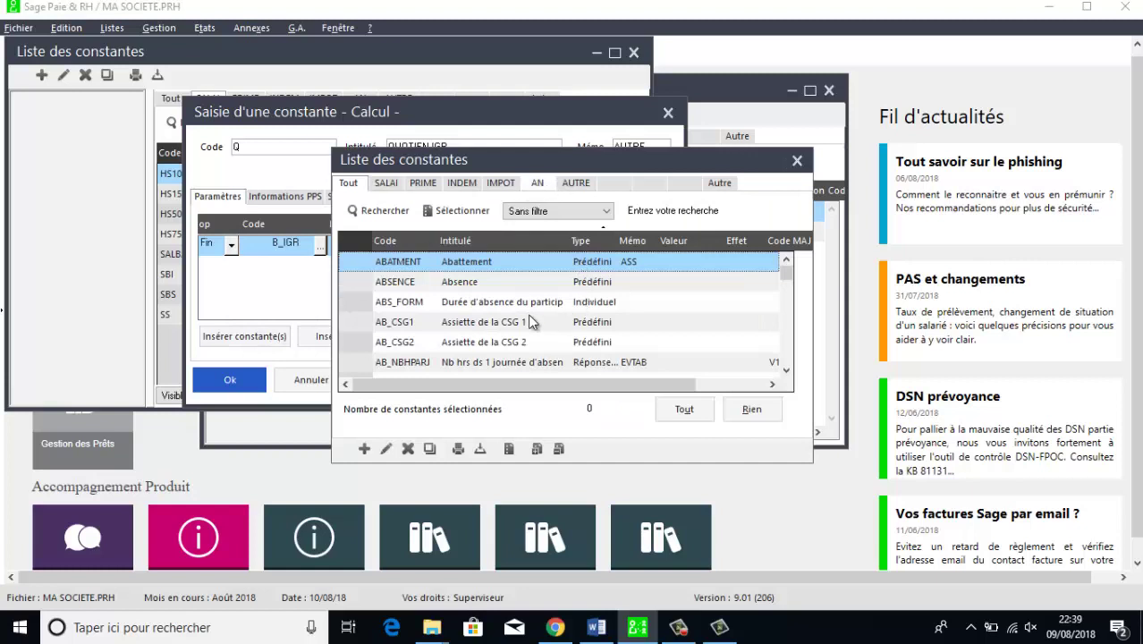
pyautogui.moveTo(784, 275); pyautogui.dragTo(786, 349)
pyautogui.click(448, 342)
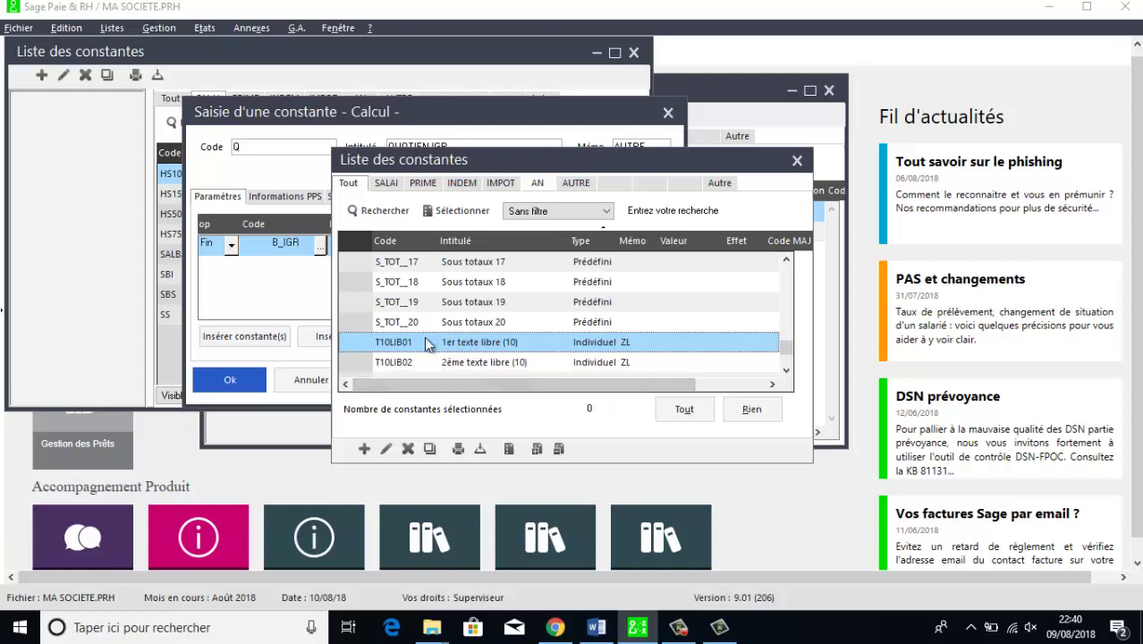
pyautogui.click(387, 449)
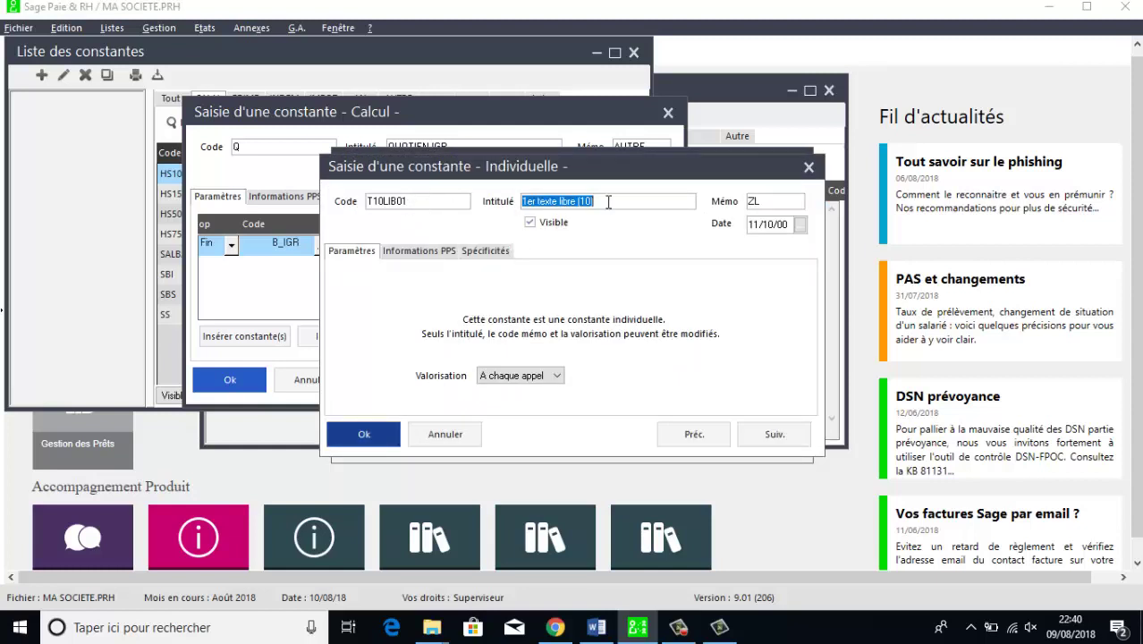
pyautogui.write('P')
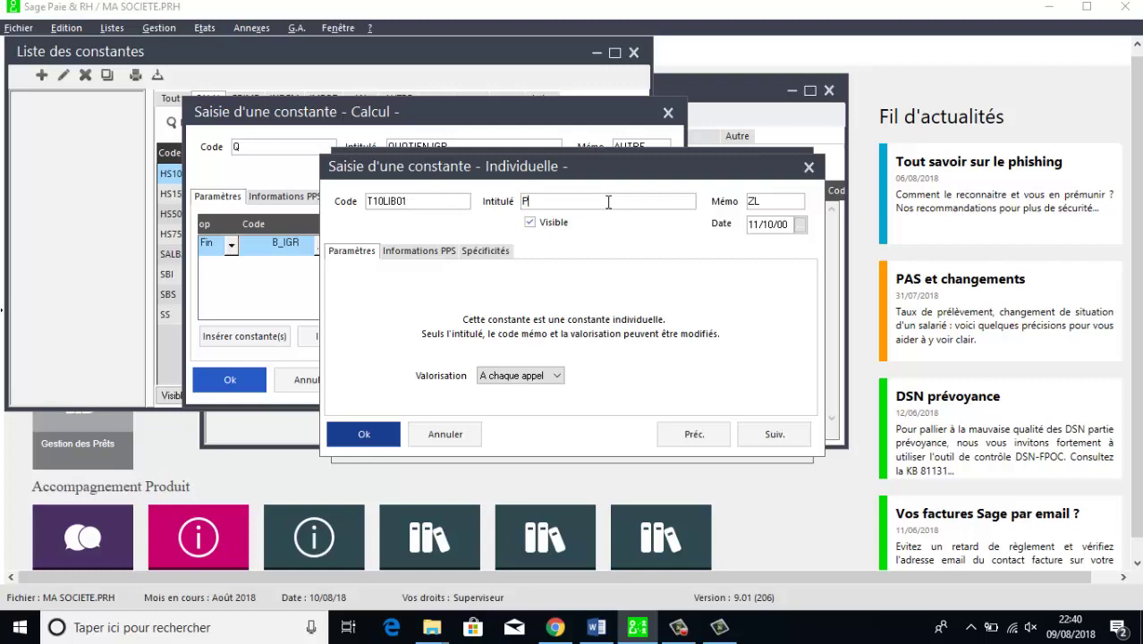
pyautogui.write('ARITE')
pyautogui.doubleClick(770, 203)
pyautogui.write('AUTRE')
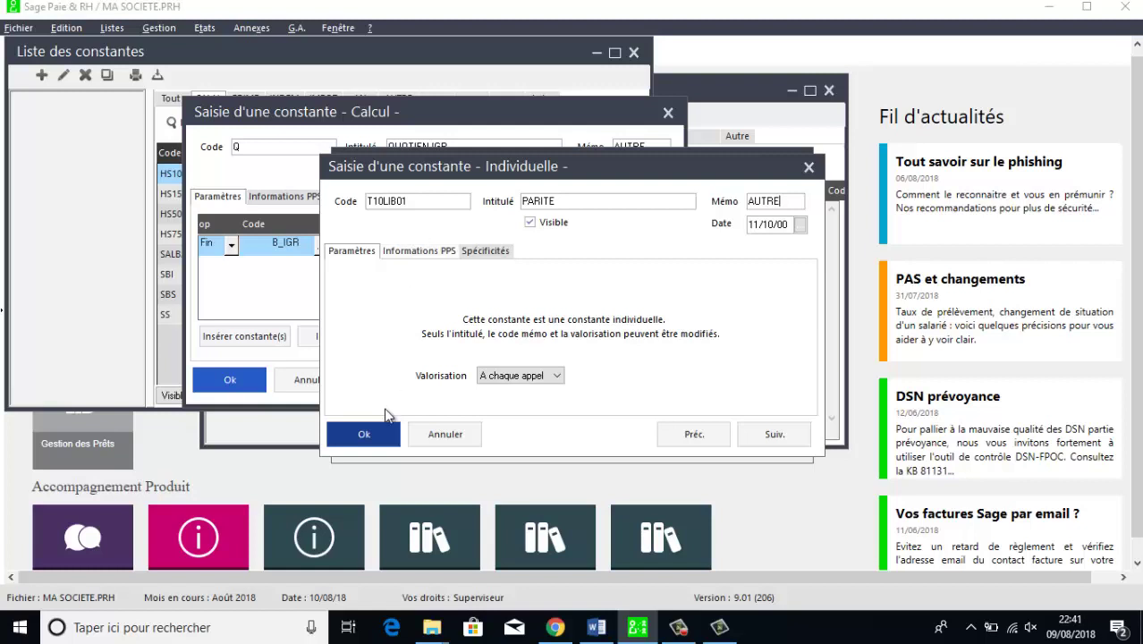
pyautogui.click(369, 433)
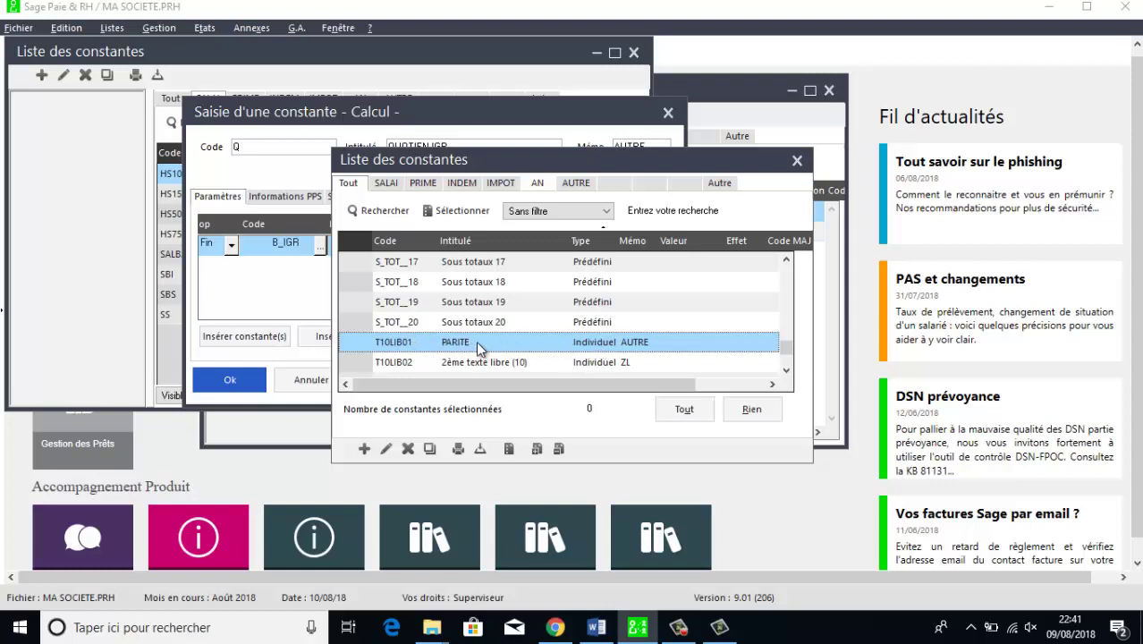
# - Insert T10LIB01 (PARITE) as the second line of the Q calculation and set its operator to division
pyautogui.doubleClick(476, 341)
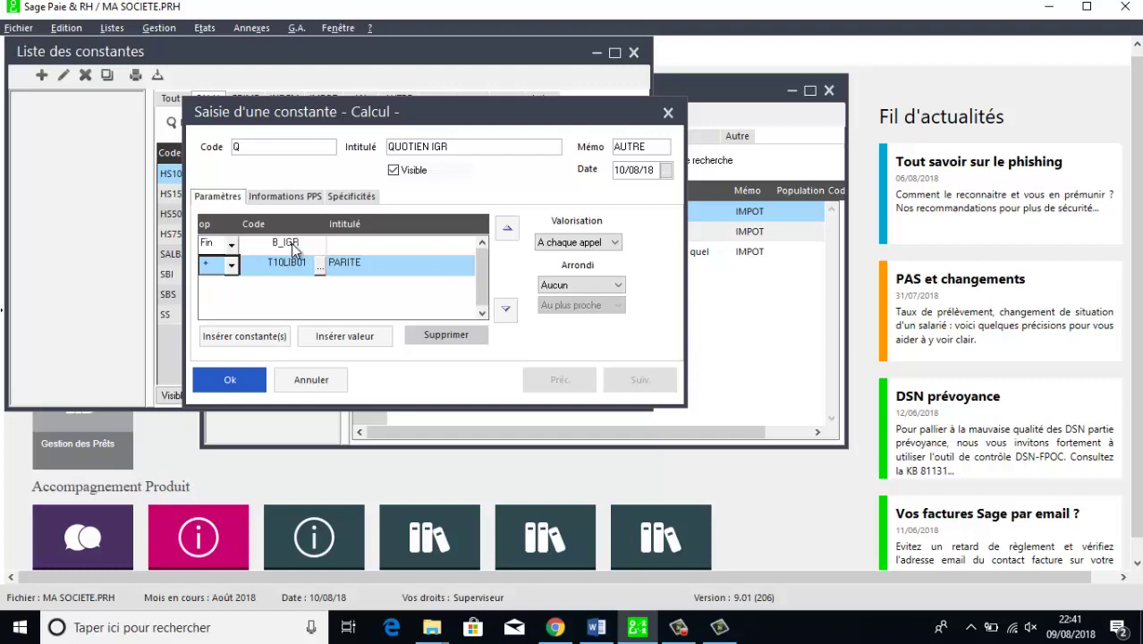
pyautogui.click(234, 267)
pyautogui.click(213, 332)
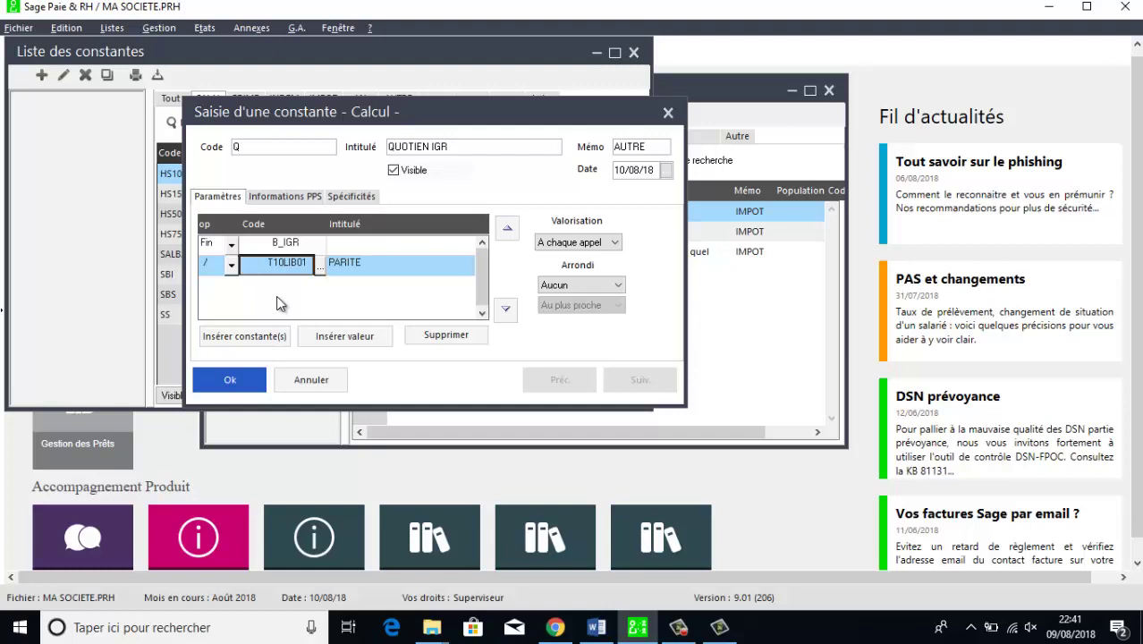
# - Save constant Q and create a new Calcul constant with code SQ1, title SOUS Q1 and memo AUTRE
pyautogui.click(251, 382)
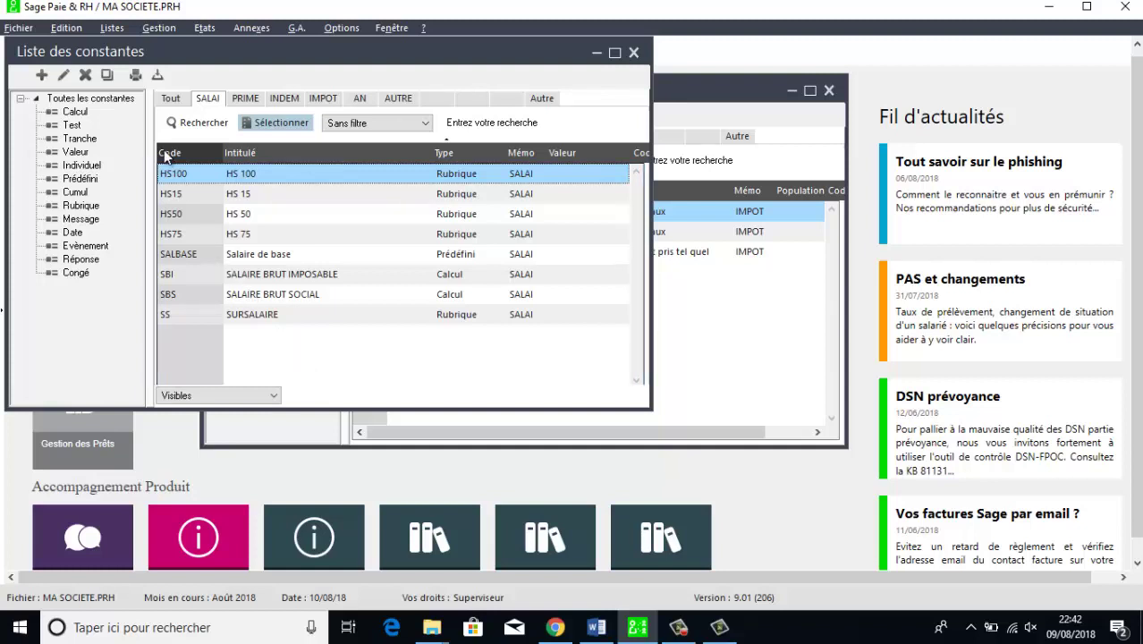
pyautogui.click(39, 76)
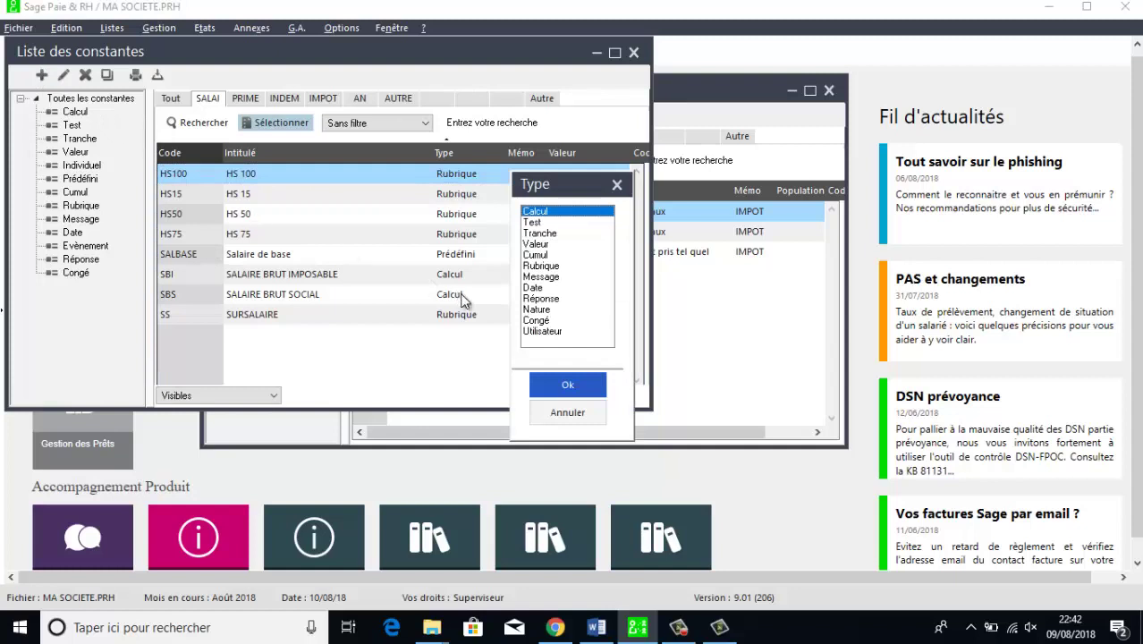
pyautogui.click(585, 387)
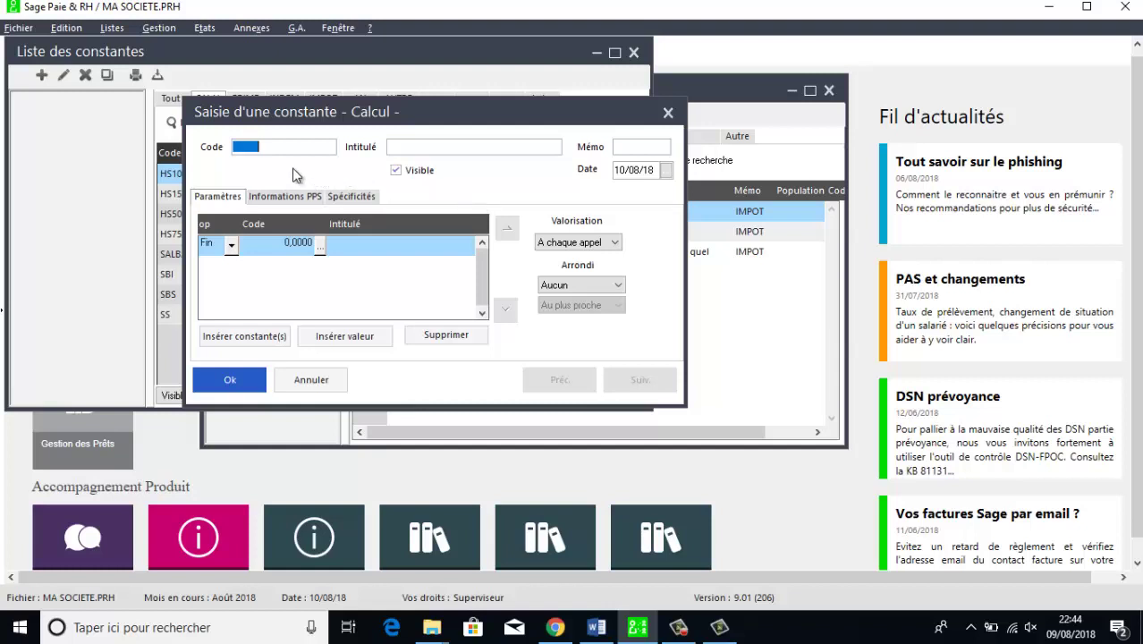
pyautogui.write('SQ1')
pyautogui.press('Tab')
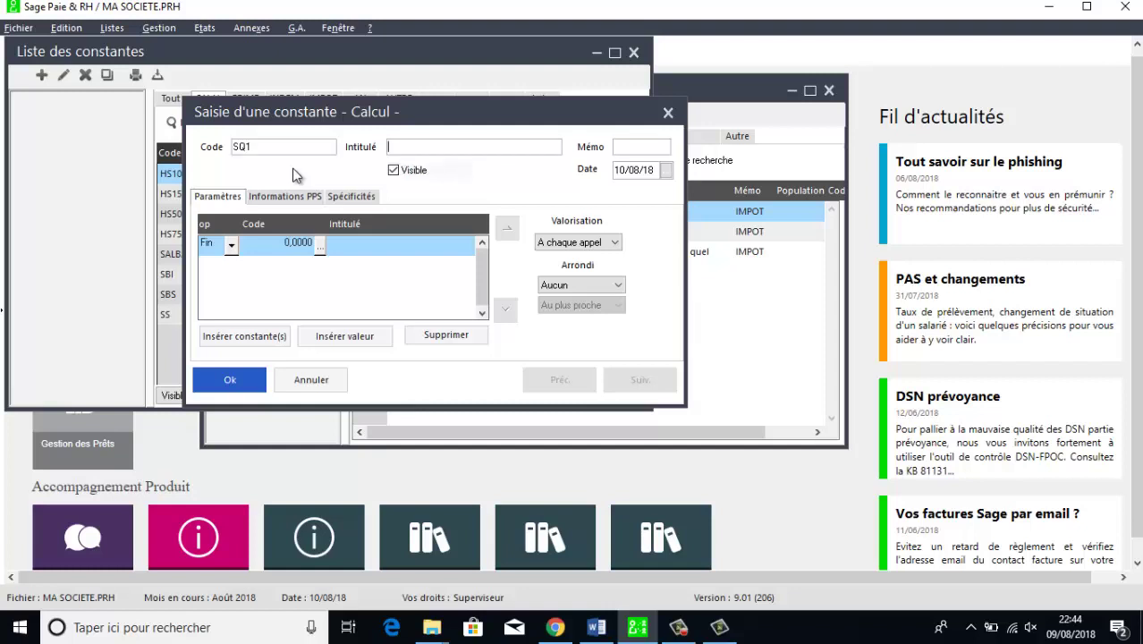
pyautogui.write('SOUS Q1')
pyautogui.press('Tab')
pyautogui.write('AUTRE')
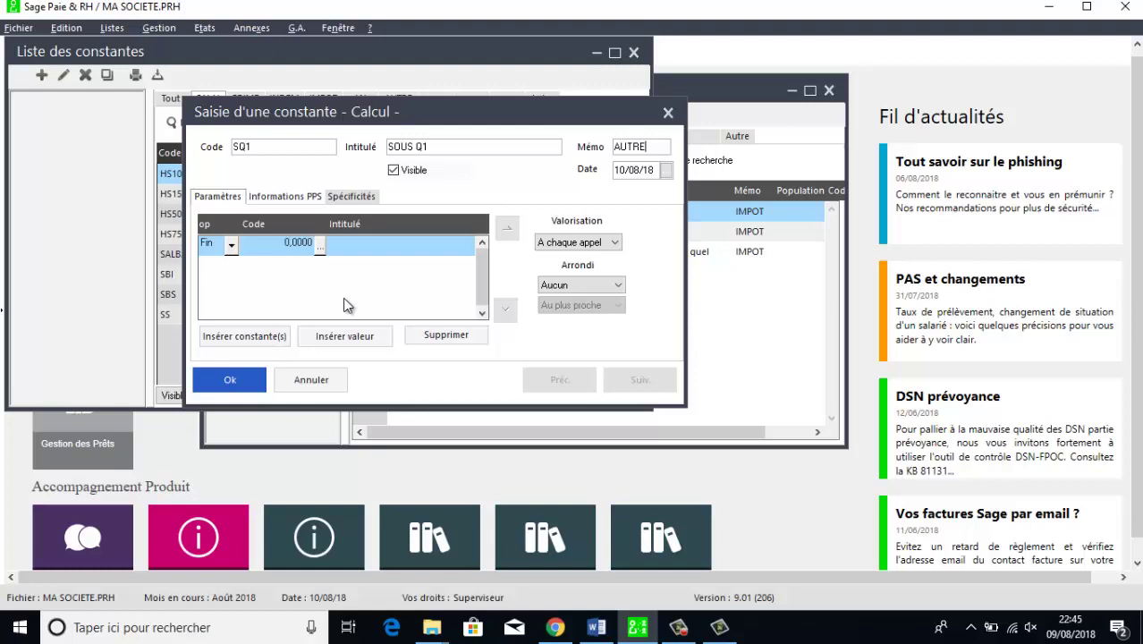
# - Change the new constant's code to SQ11 and its title to SOUS Q11
pyautogui.doubleClick(259, 146)
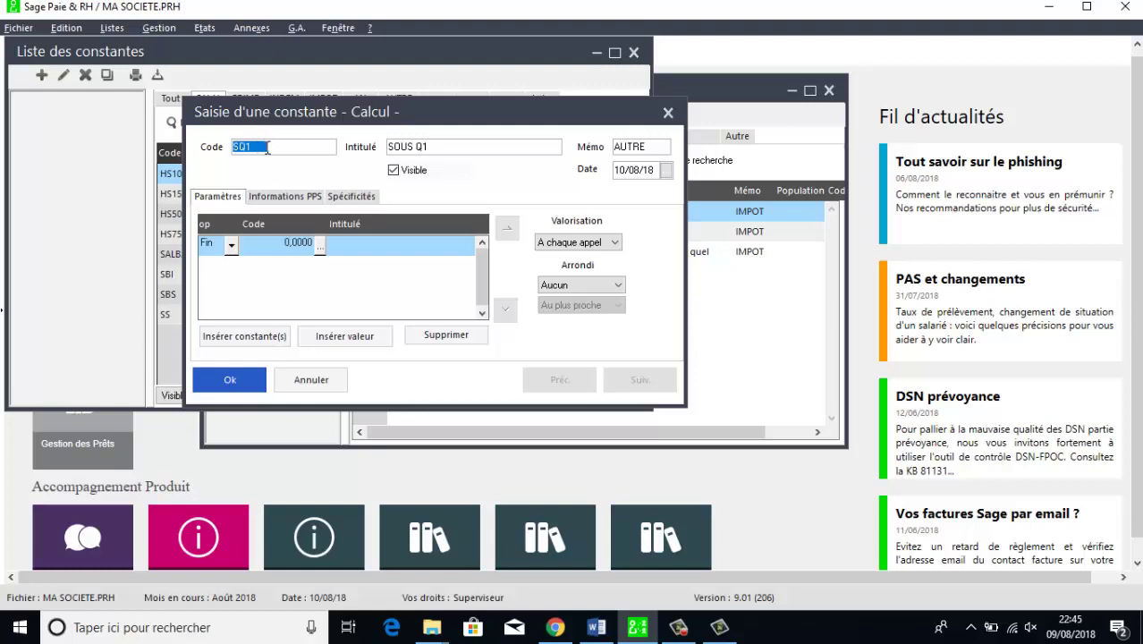
pyautogui.click(269, 147)
pyautogui.moveTo(269, 148); pyautogui.dragTo(248, 145)
pyautogui.write('11')
pyautogui.click(452, 147)
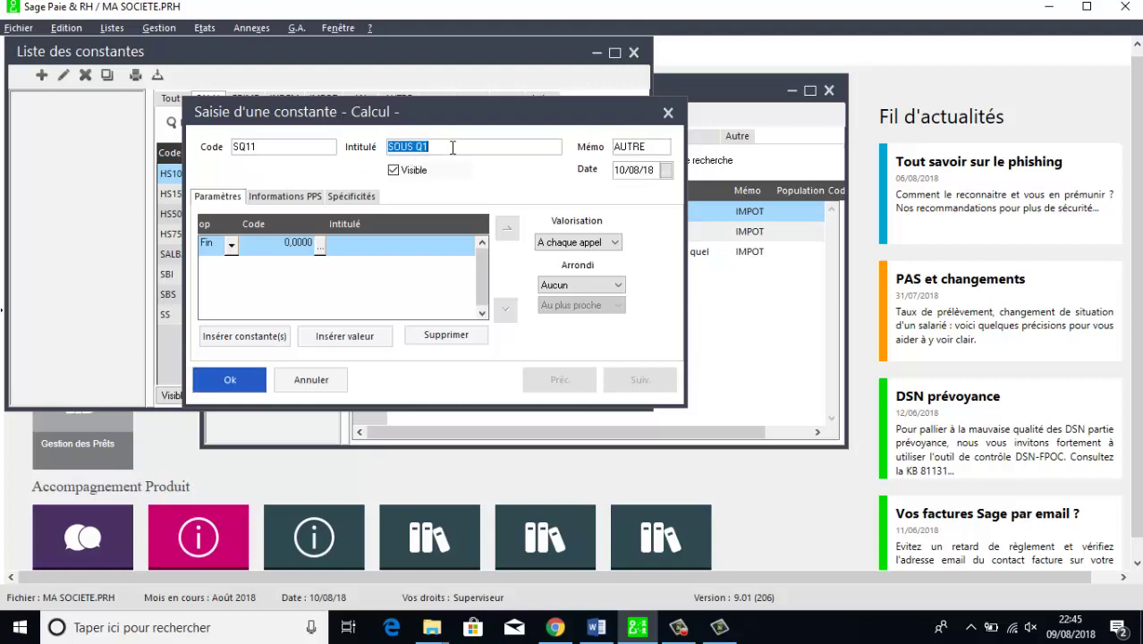
pyautogui.click(452, 147)
pyautogui.write('1')
# - Set the code of SQ11's first calculation line to B_IGR, chosen from the constants under memo AUTRE
pyautogui.click(319, 245)
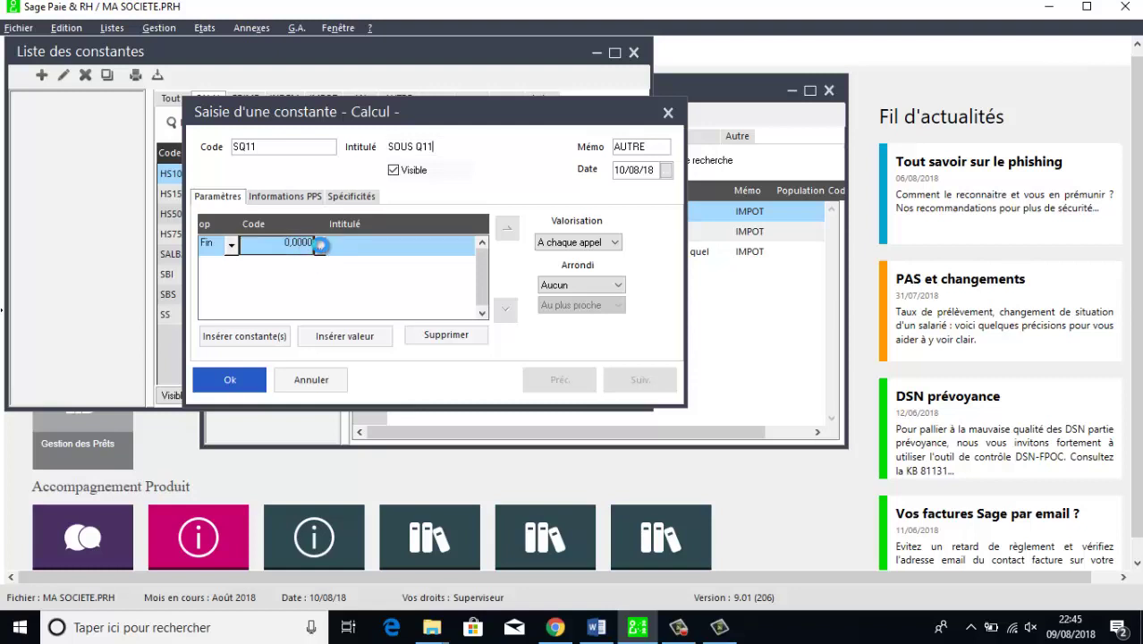
pyautogui.click(624, 202)
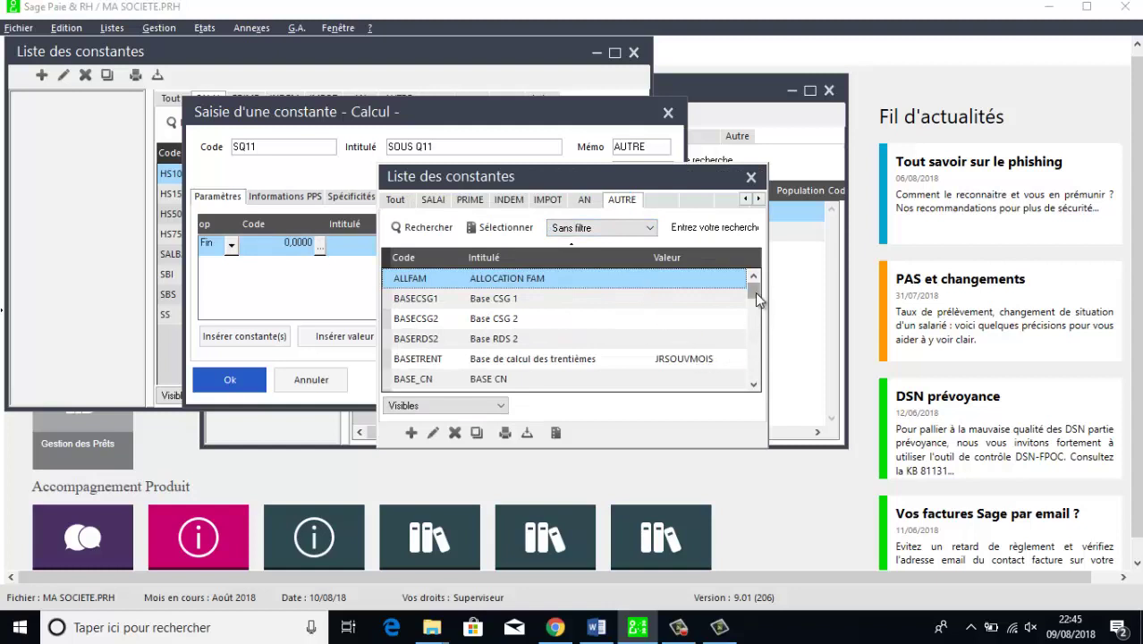
pyautogui.moveTo(754, 296); pyautogui.dragTo(757, 316)
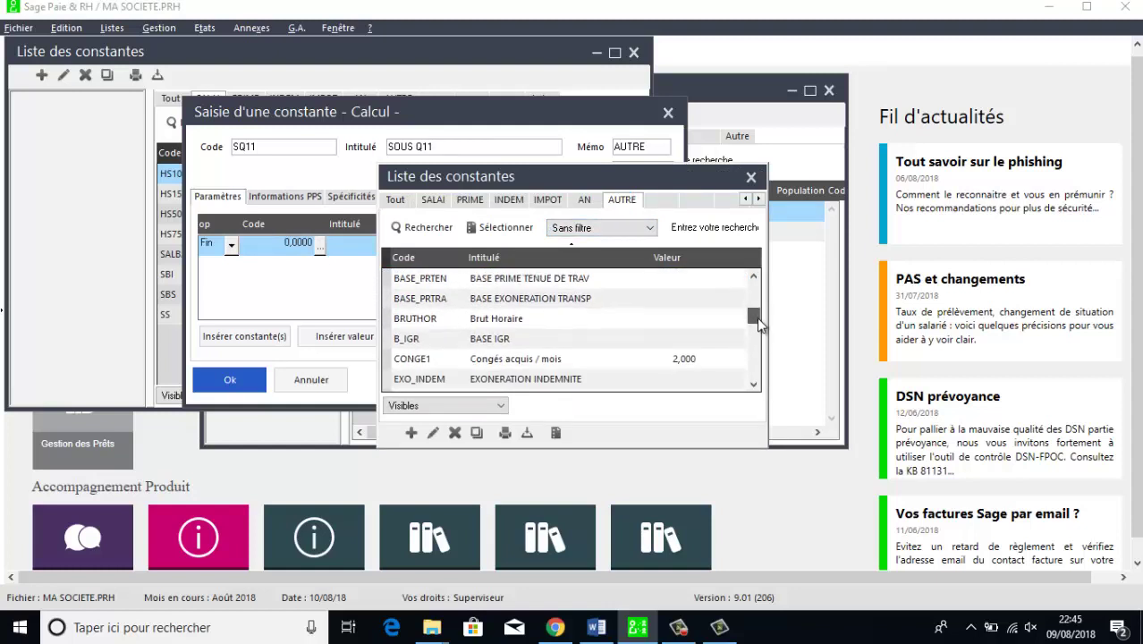
pyautogui.doubleClick(473, 346)
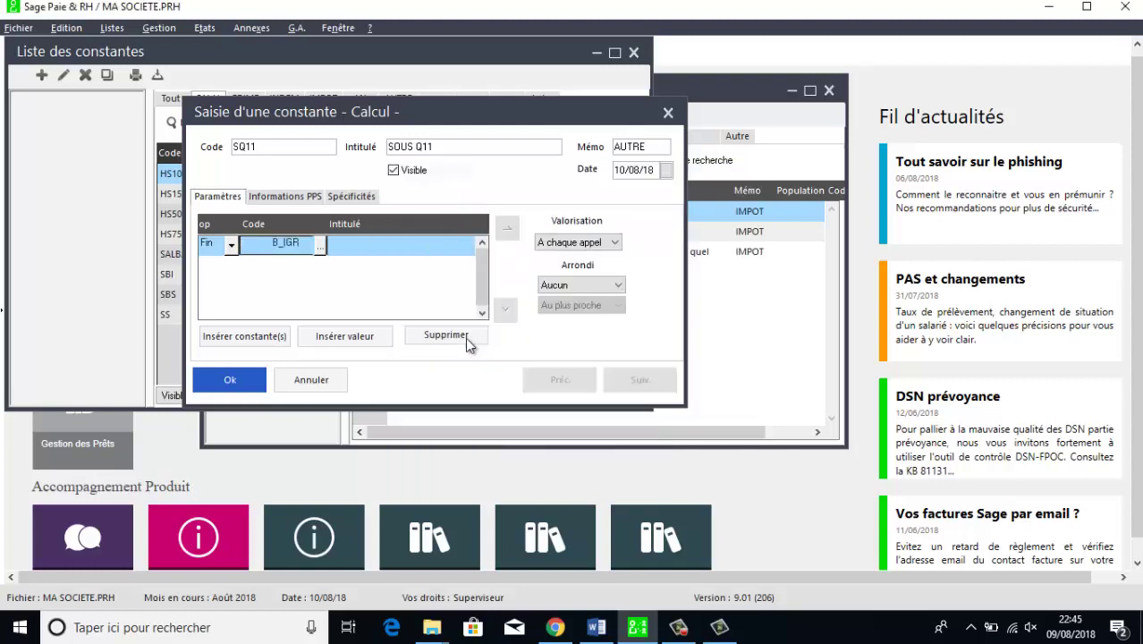
# - Insert a value as the second line of the SQ11 calculation, with multiplication as operator and 10 as value
pyautogui.click(330, 341)
pyautogui.click(230, 264)
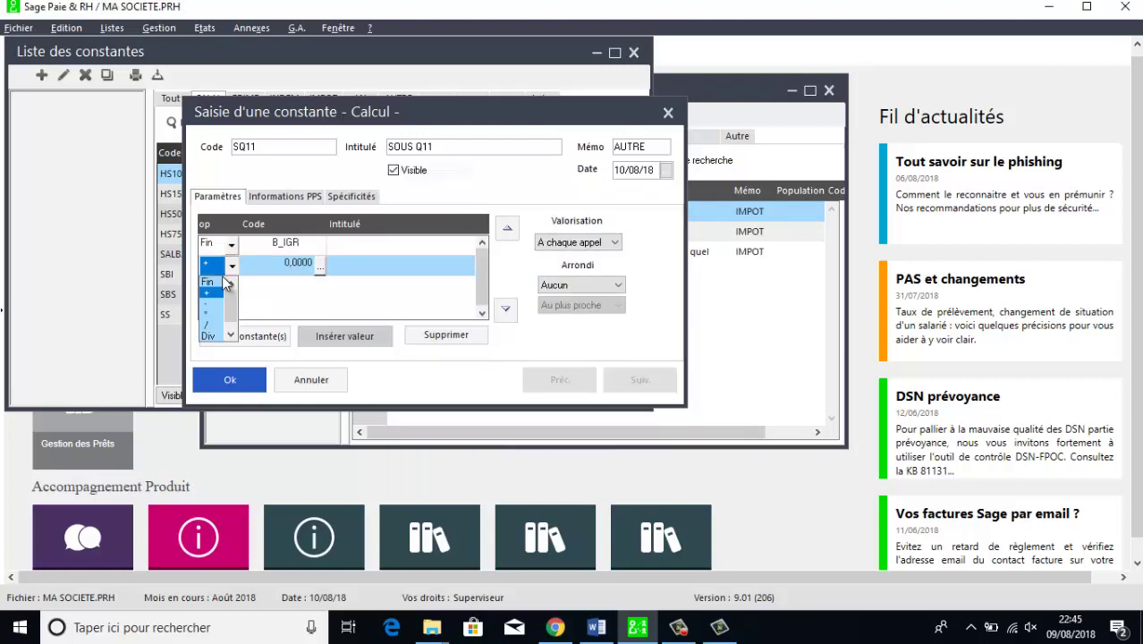
pyautogui.click(213, 313)
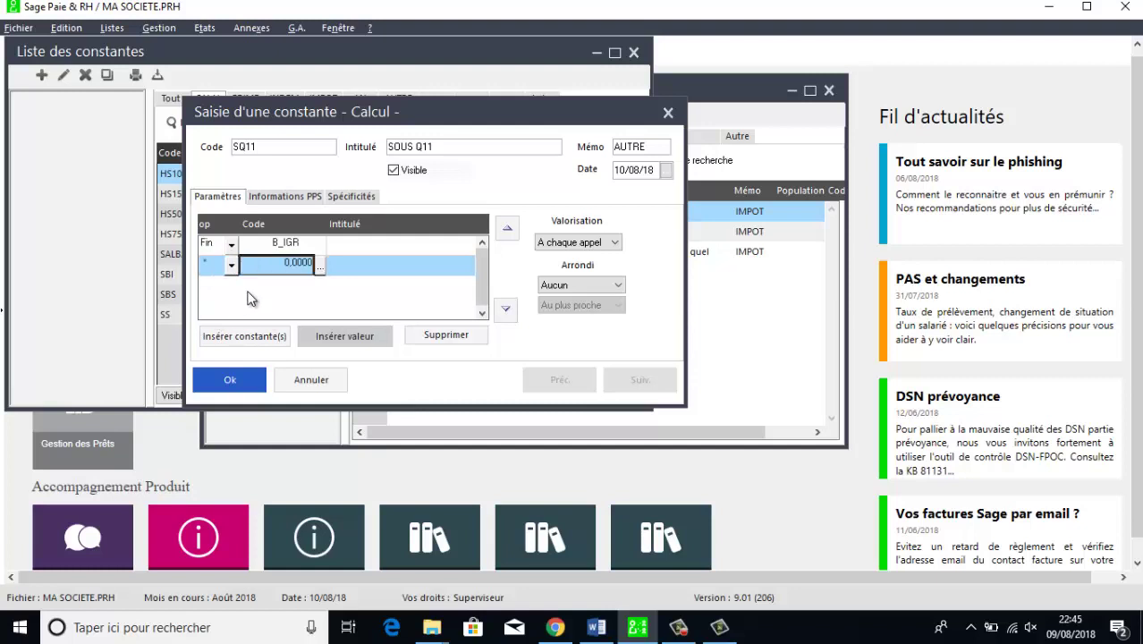
pyautogui.write('10')
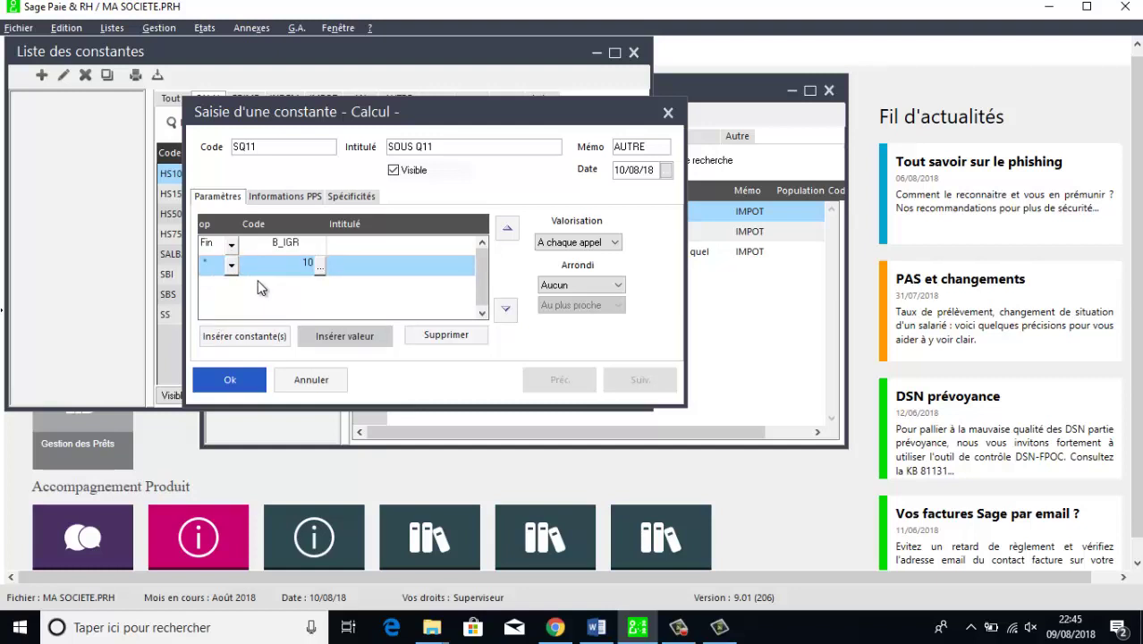
# - Insert a third value line that divides by 110 in the SQ11 calculation, and save the constant
pyautogui.click(355, 335)
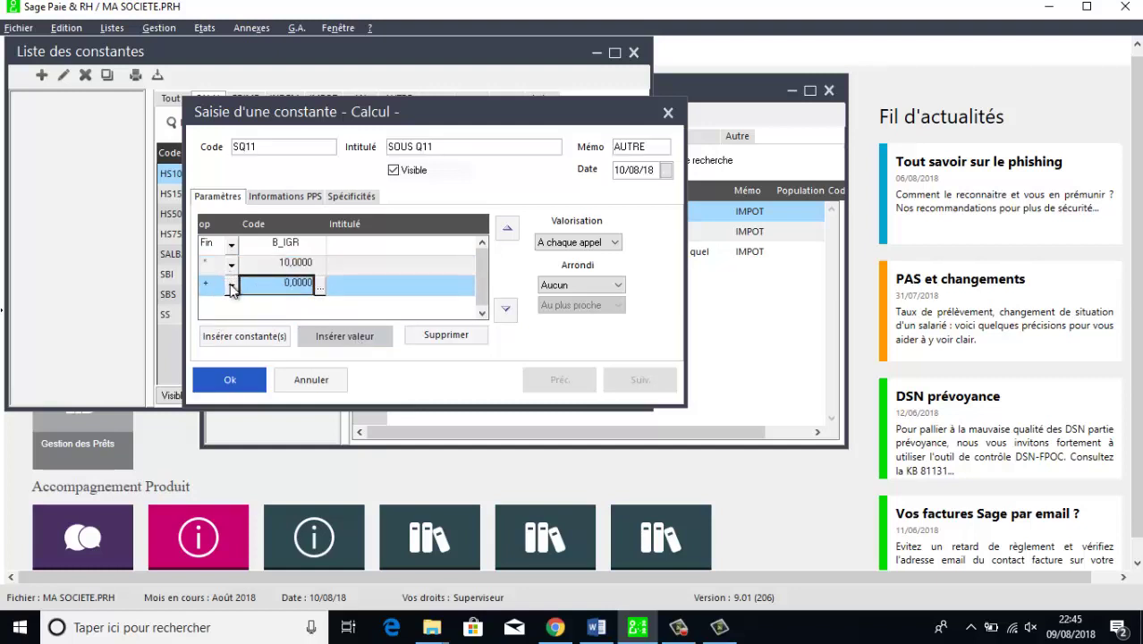
pyautogui.click(231, 285)
pyautogui.click(212, 346)
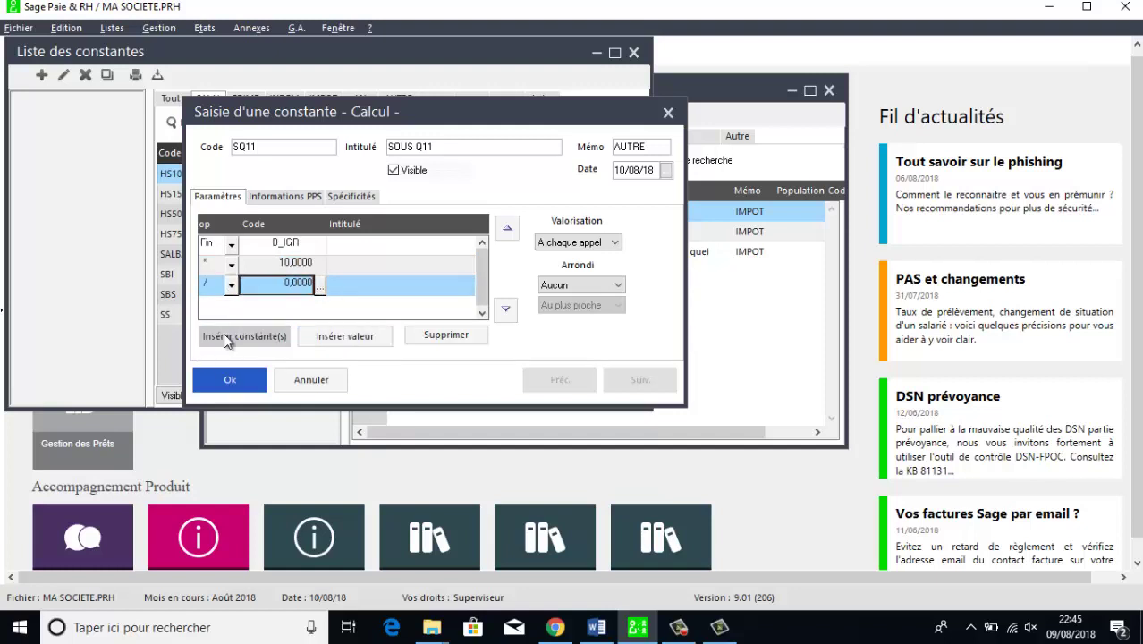
pyautogui.write('110')
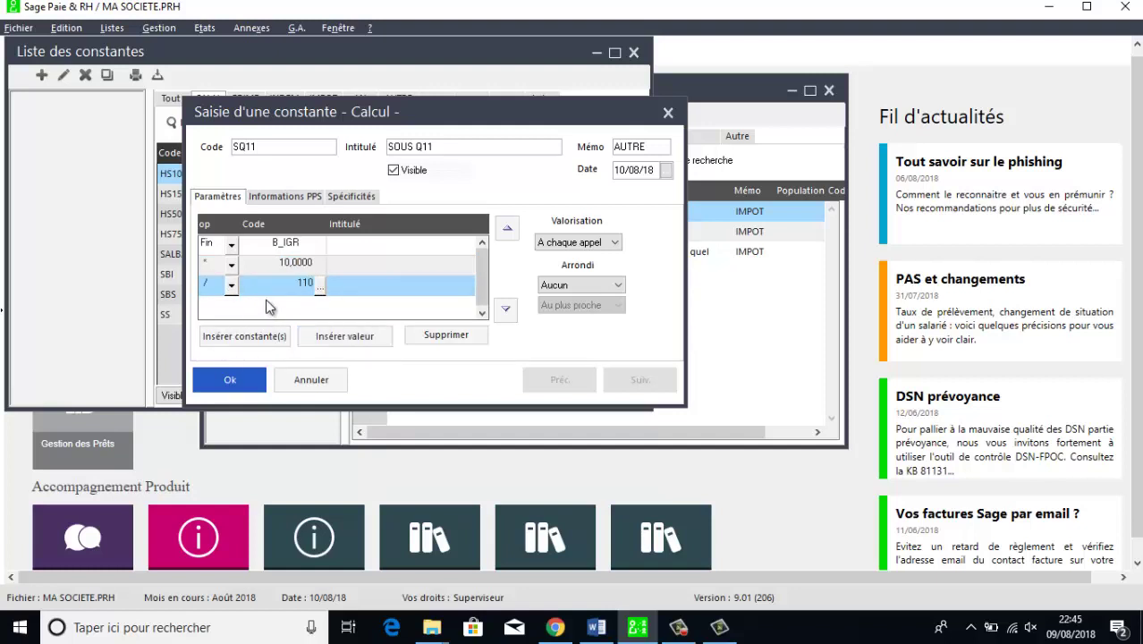
pyautogui.click(230, 380)
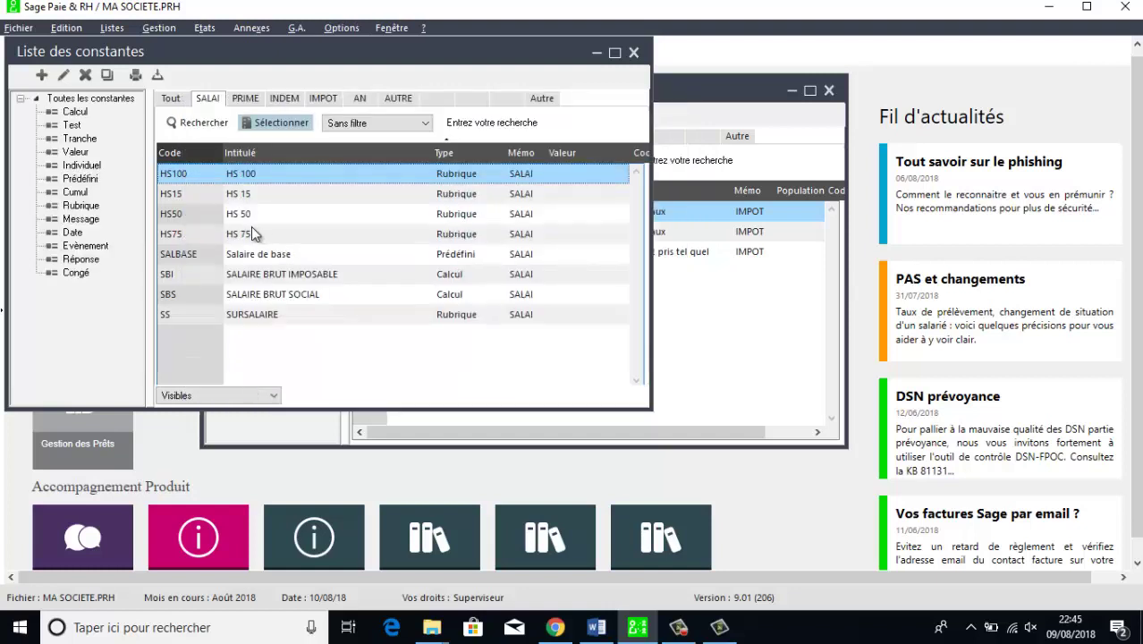
# - Create a new Calcul constant with code SQ12, title SOUS Q12 and memo AUTRE
pyautogui.click(41, 75)
pyautogui.click(567, 385)
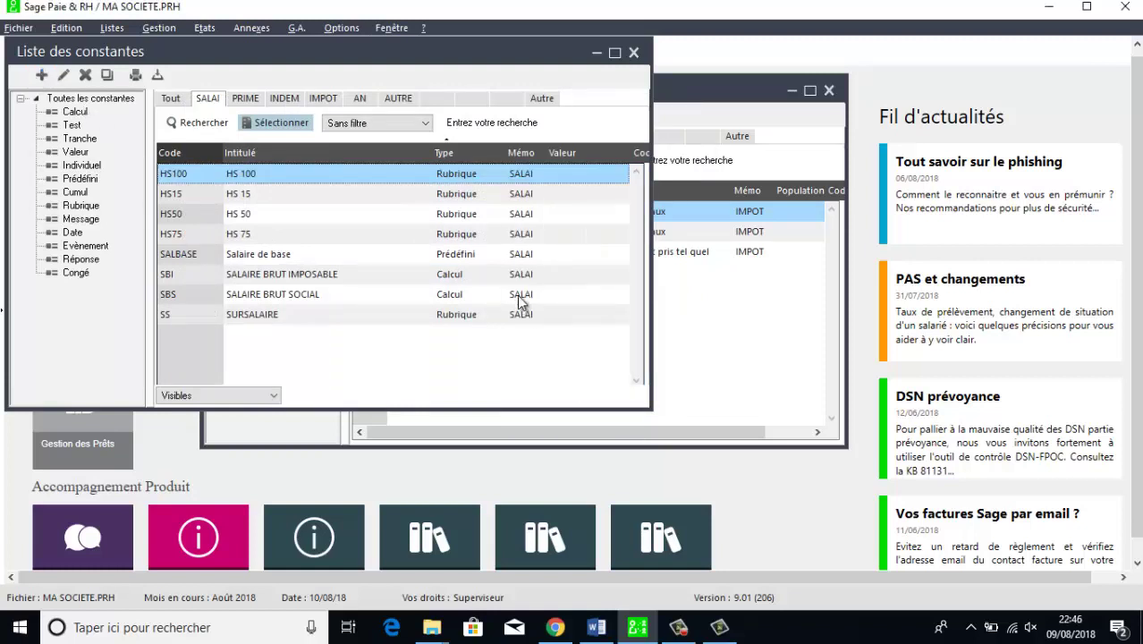
pyautogui.write('SQ')
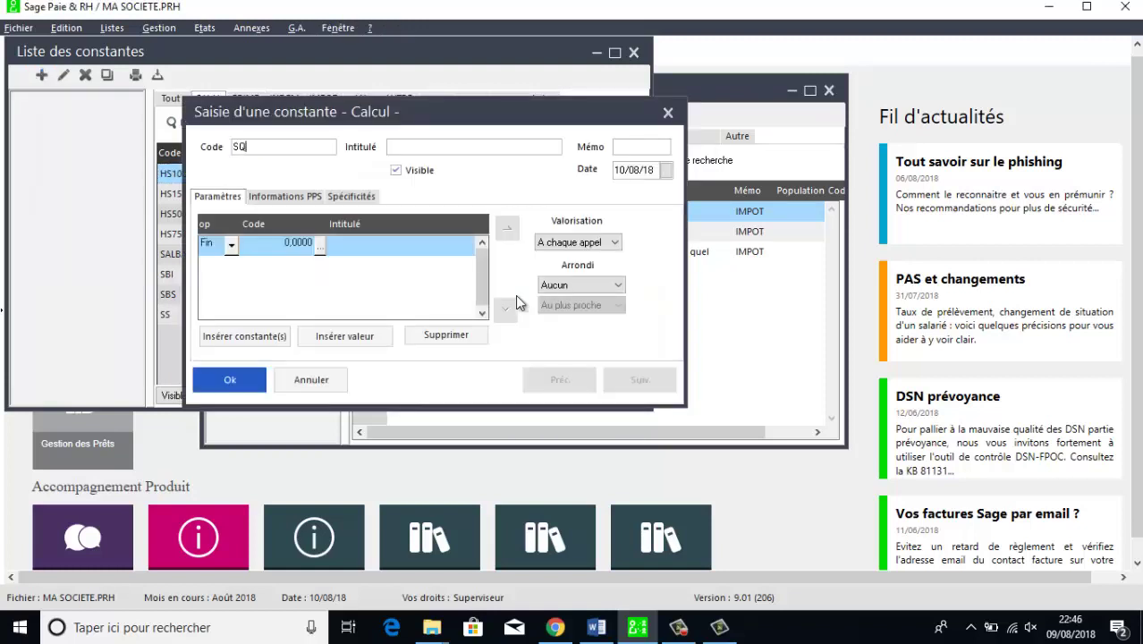
pyautogui.write('12')
pyautogui.press('Tab')
pyautogui.write('SOUS Q12')
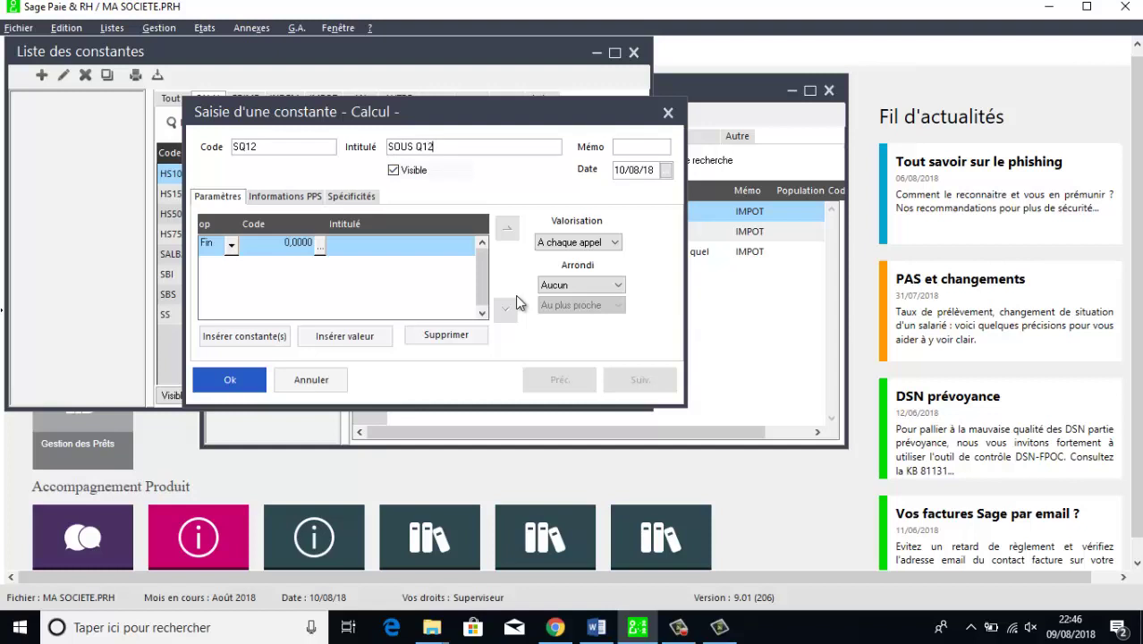
pyautogui.press('Tab')
pyautogui.write('AUTRE')
# - Set SQ12's first calculation line to 2273 and insert T10LIB01 (PARITE) from memo AUTRE as the second line
pyautogui.click(283, 244)
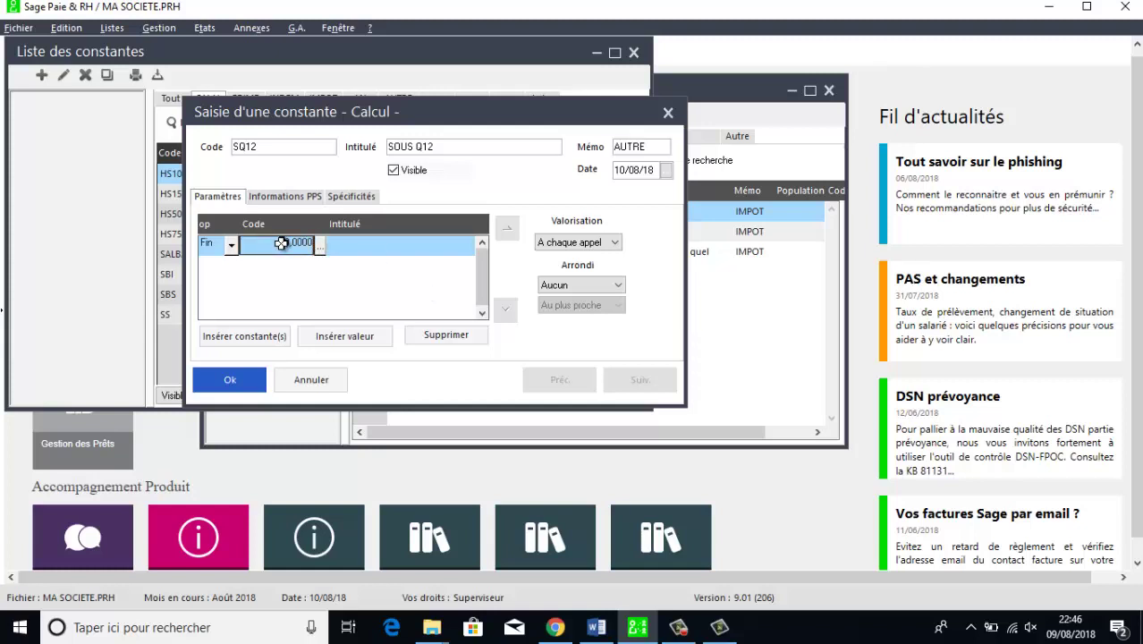
pyautogui.write('22')
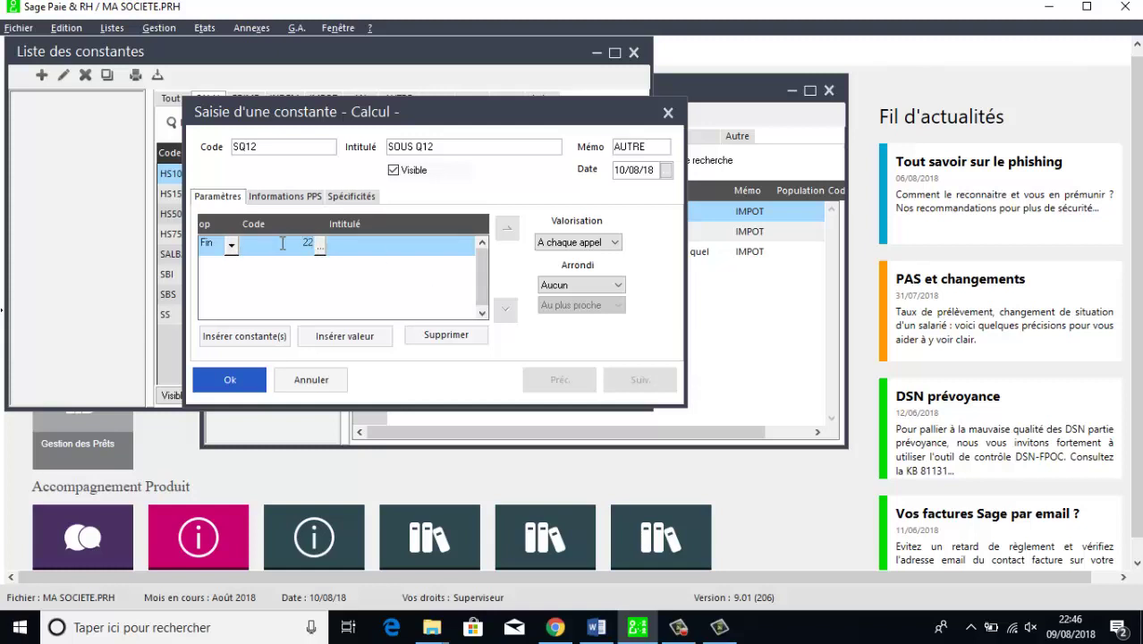
pyautogui.write('73')
pyautogui.click(243, 335)
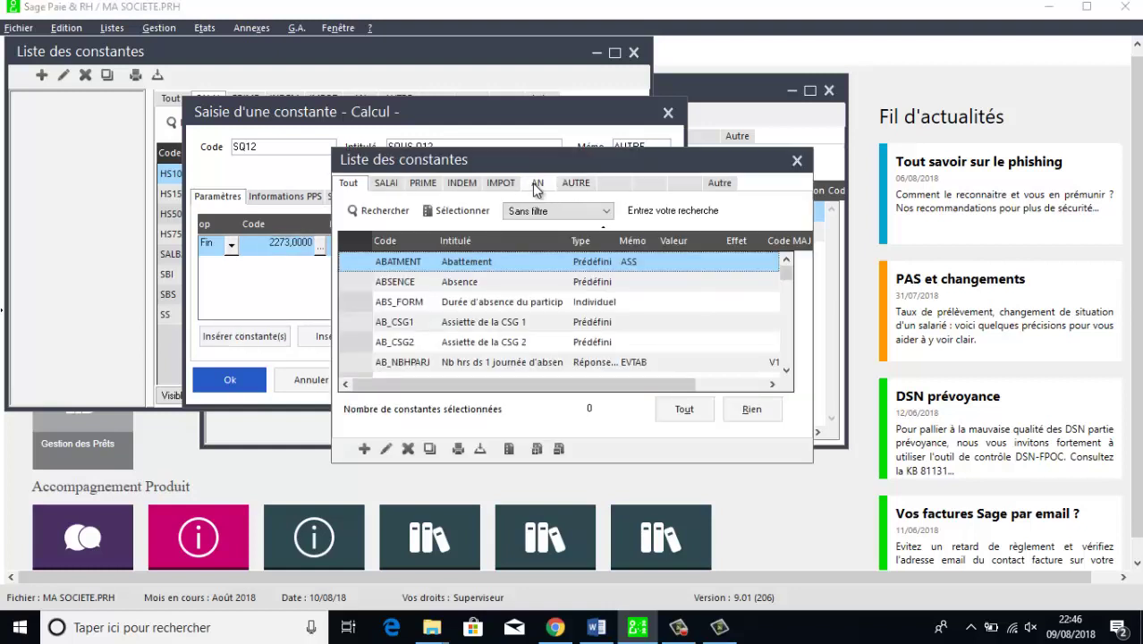
pyautogui.click(575, 183)
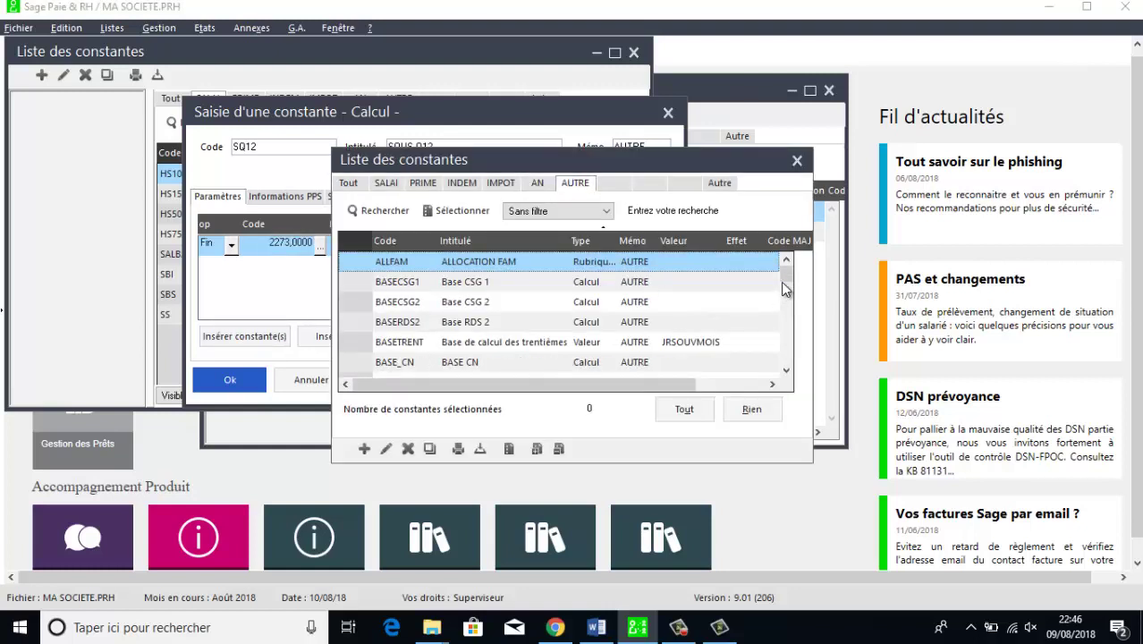
pyautogui.moveTo(786, 278); pyautogui.dragTo(785, 353)
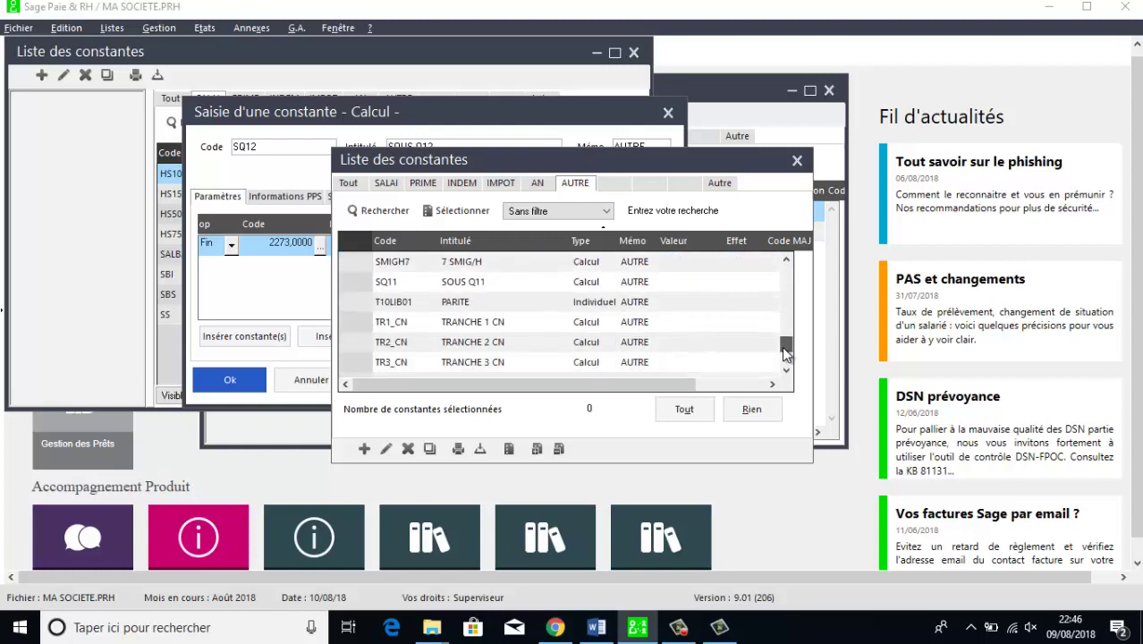
pyautogui.doubleClick(474, 306)
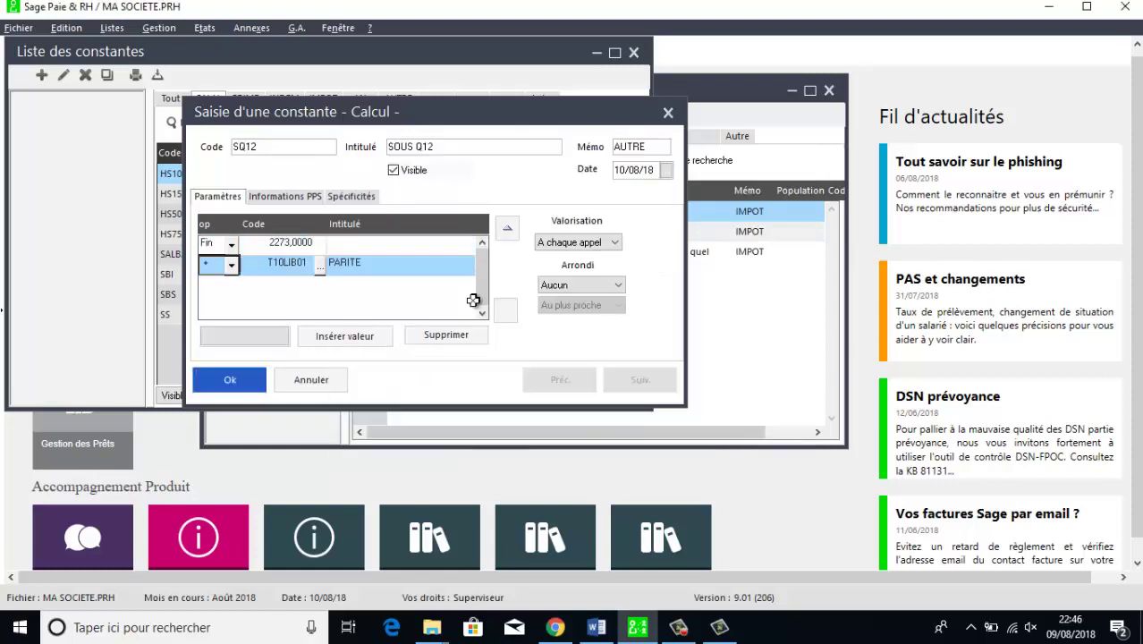
# - Set the operator of SQ12's PARITE line to multiplication and save the constant
pyautogui.click(231, 267)
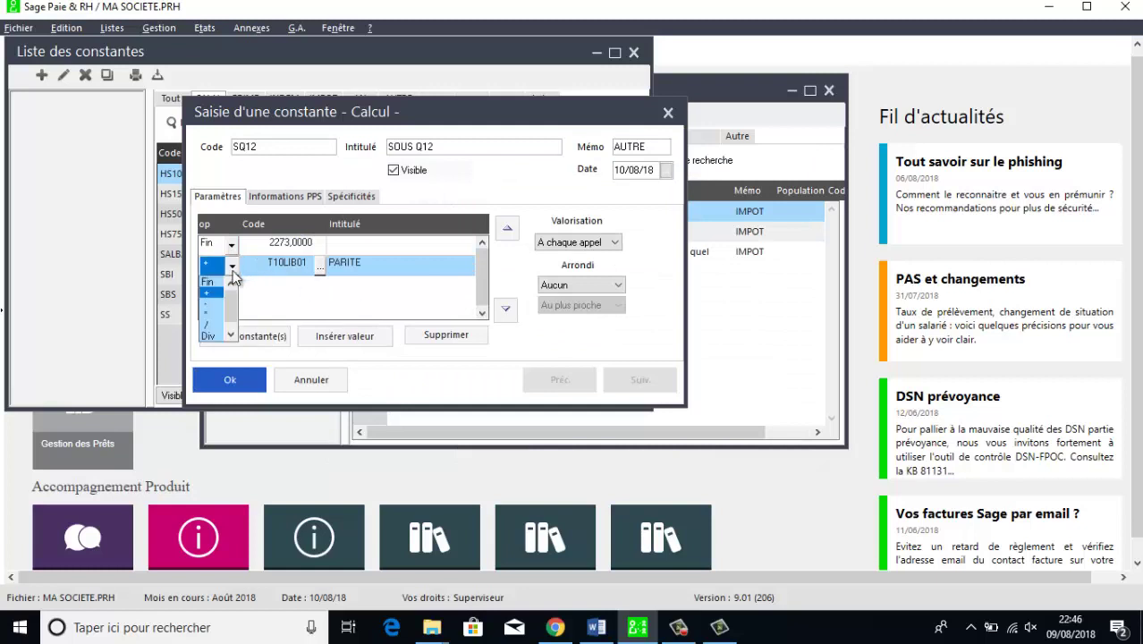
pyautogui.click(212, 325)
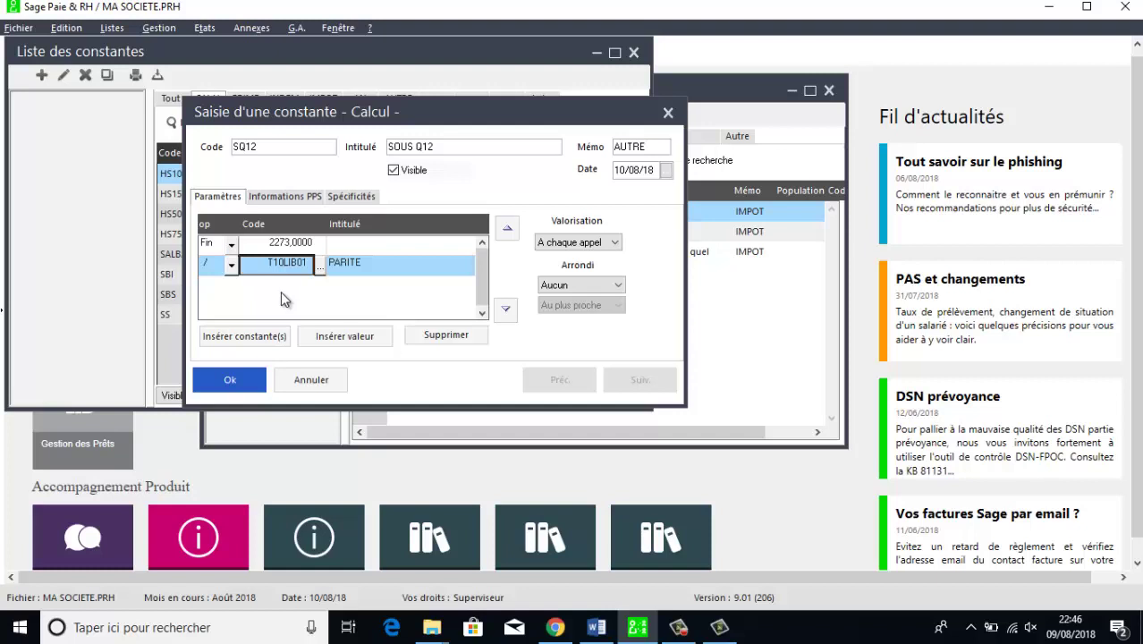
pyautogui.click(232, 265)
pyautogui.click(212, 311)
pyautogui.click(231, 380)
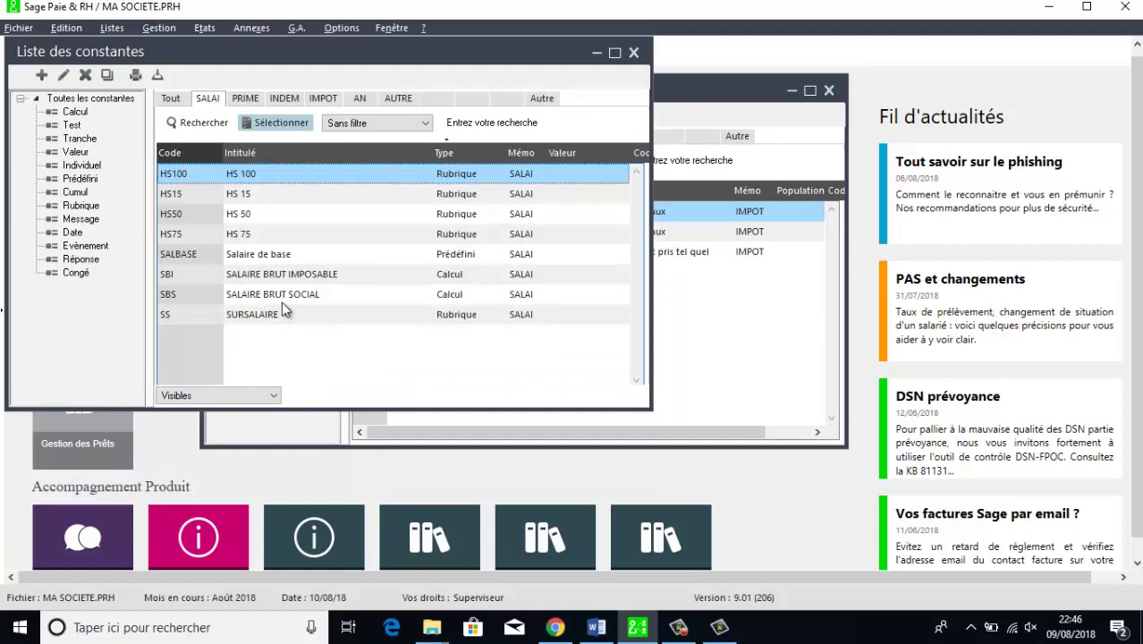
# - Create a new Calcul constant with code Q1, title Q1 and memo IMPOT
pyautogui.click(41, 77)
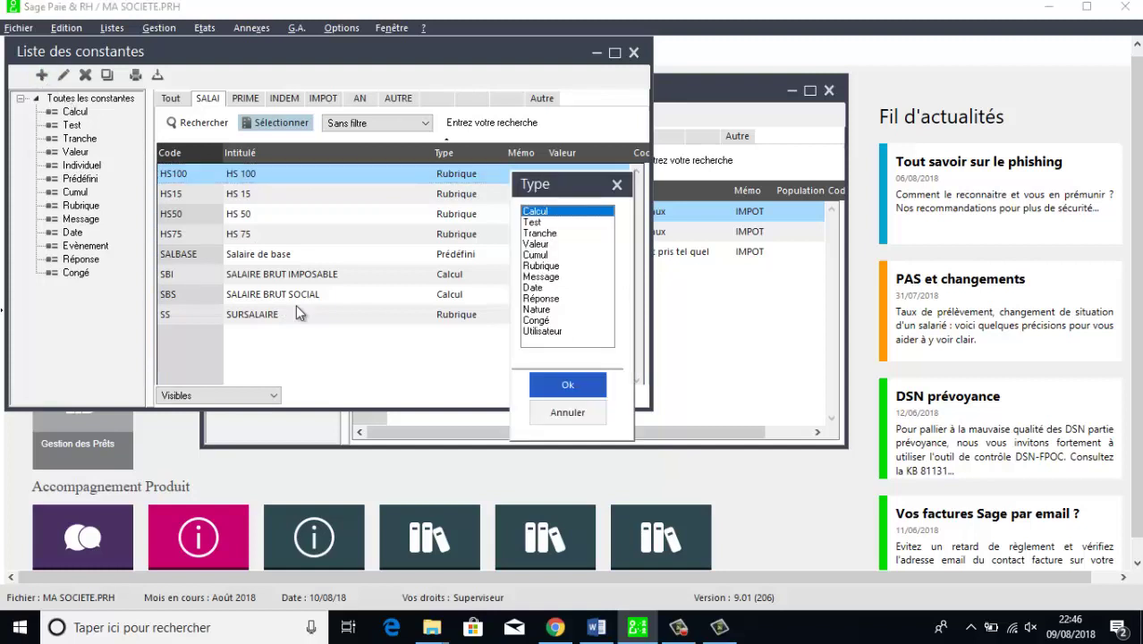
pyautogui.click(569, 385)
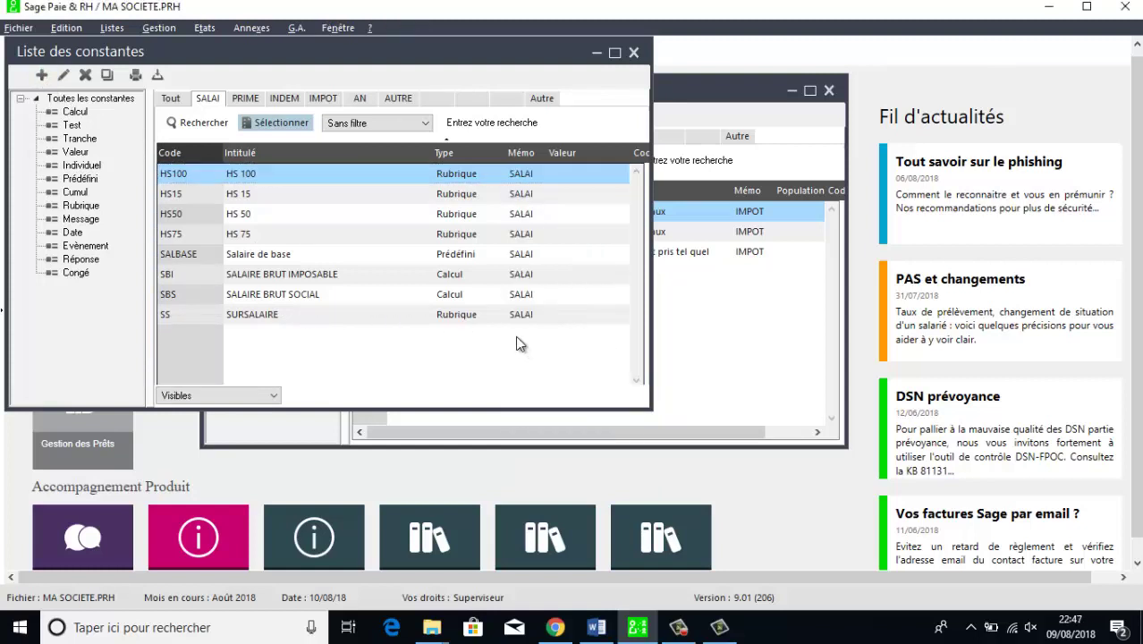
pyautogui.write('Q')
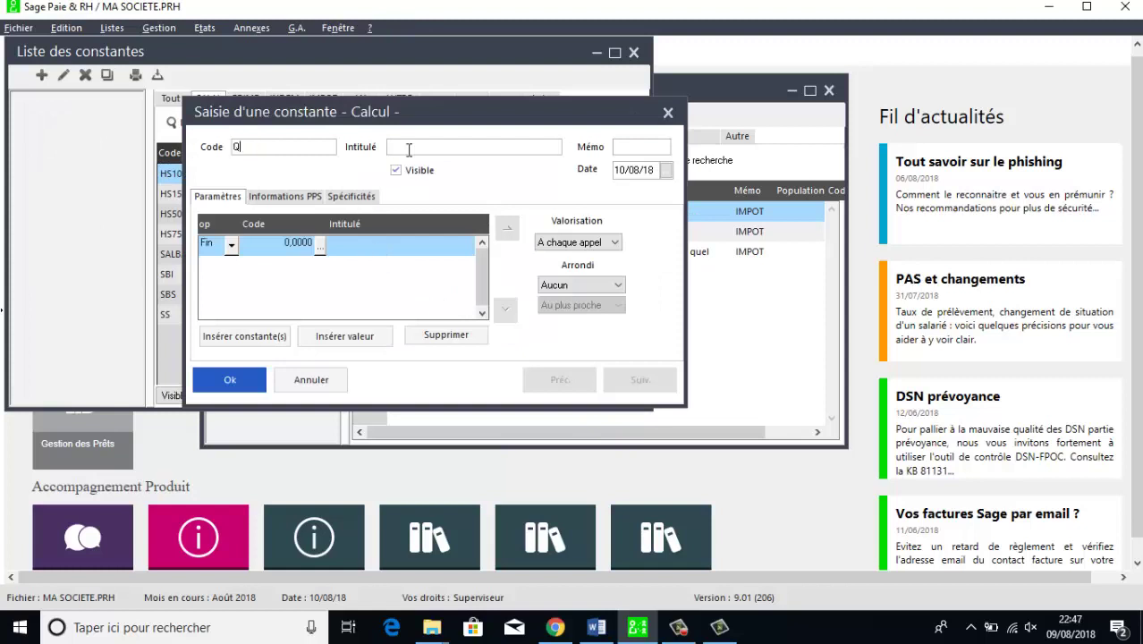
pyautogui.write('1')
pyautogui.click(409, 150)
pyautogui.write('Q1')
pyautogui.press('Tab')
pyautogui.write('IMPOT')
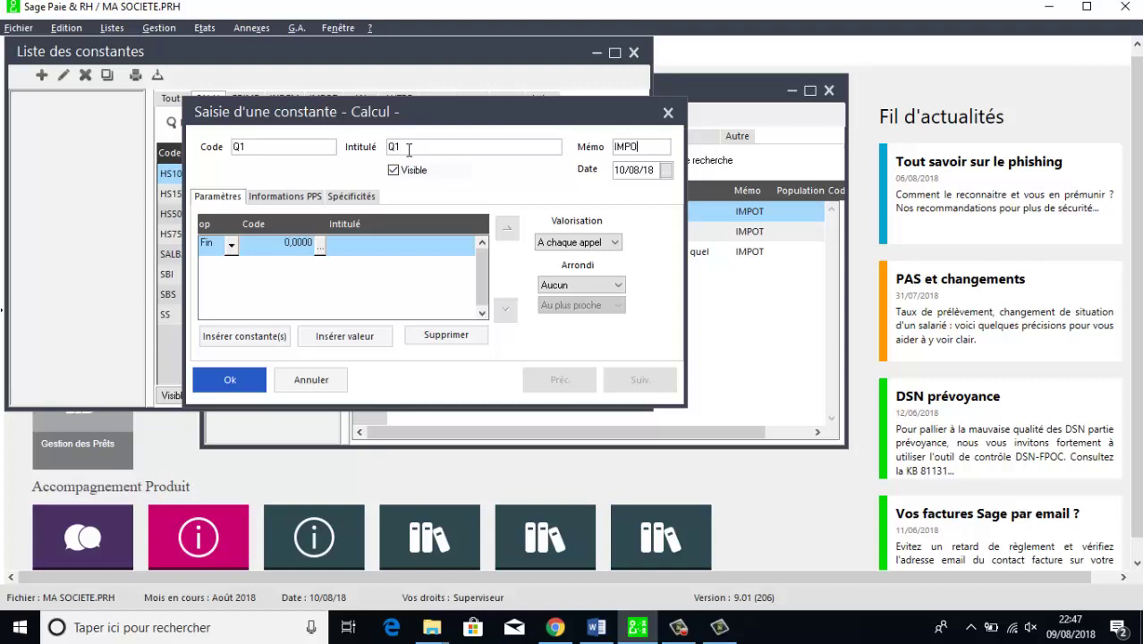
# - Set Q1's first calculation line to SQ11 and insert SQ12 as the second line, both from memo AUTRE
pyautogui.click(320, 247)
pyautogui.click(623, 199)
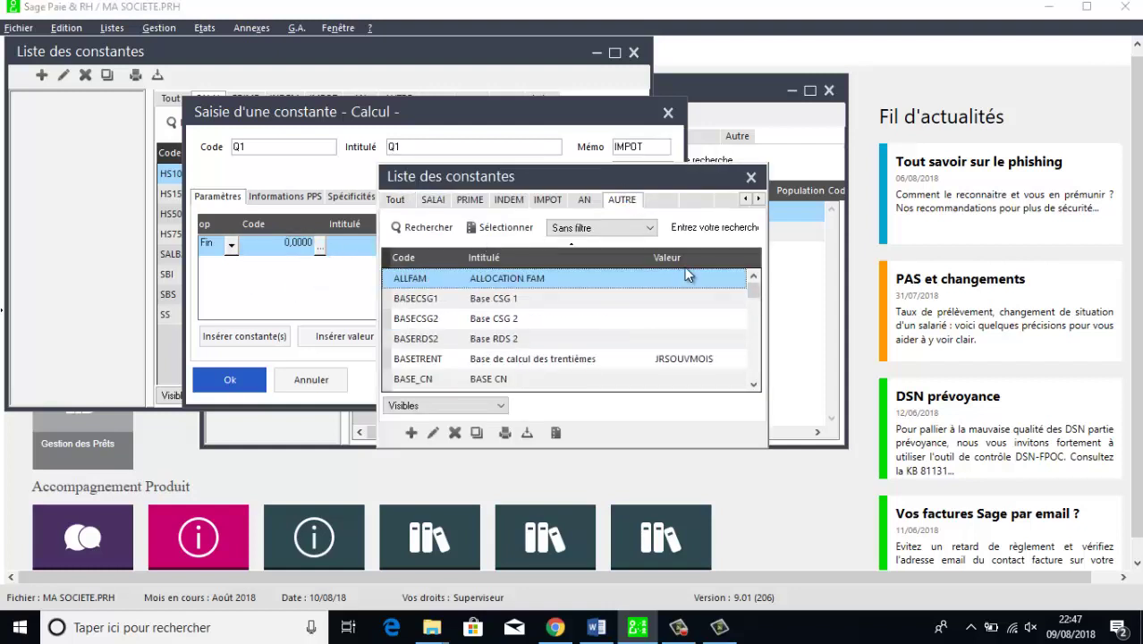
pyautogui.moveTo(755, 293); pyautogui.dragTo(757, 361)
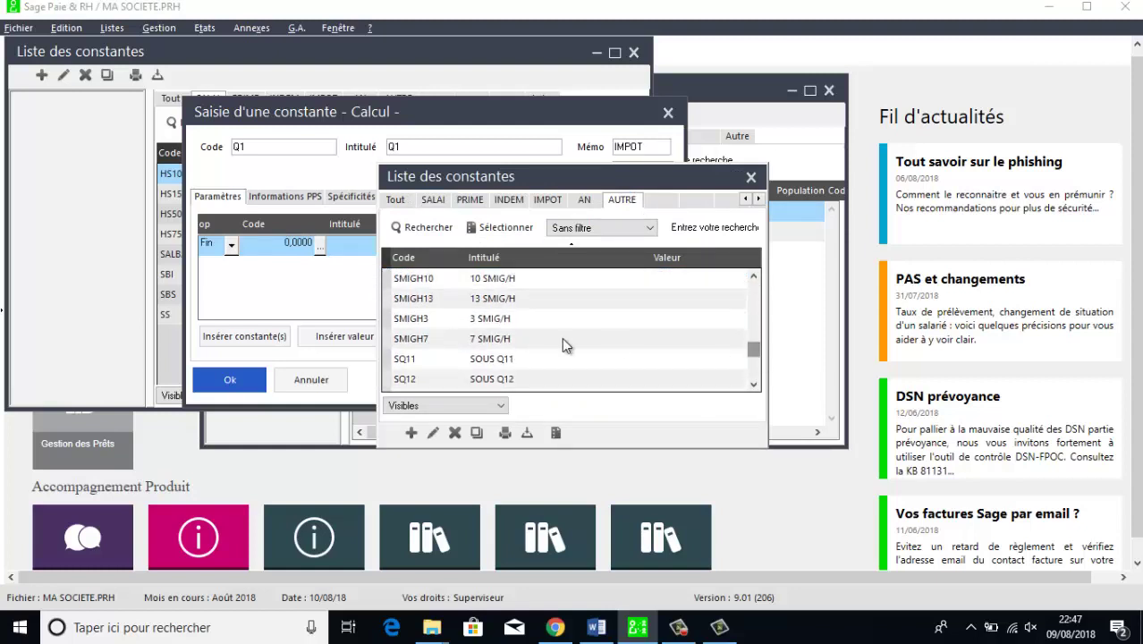
pyautogui.doubleClick(495, 358)
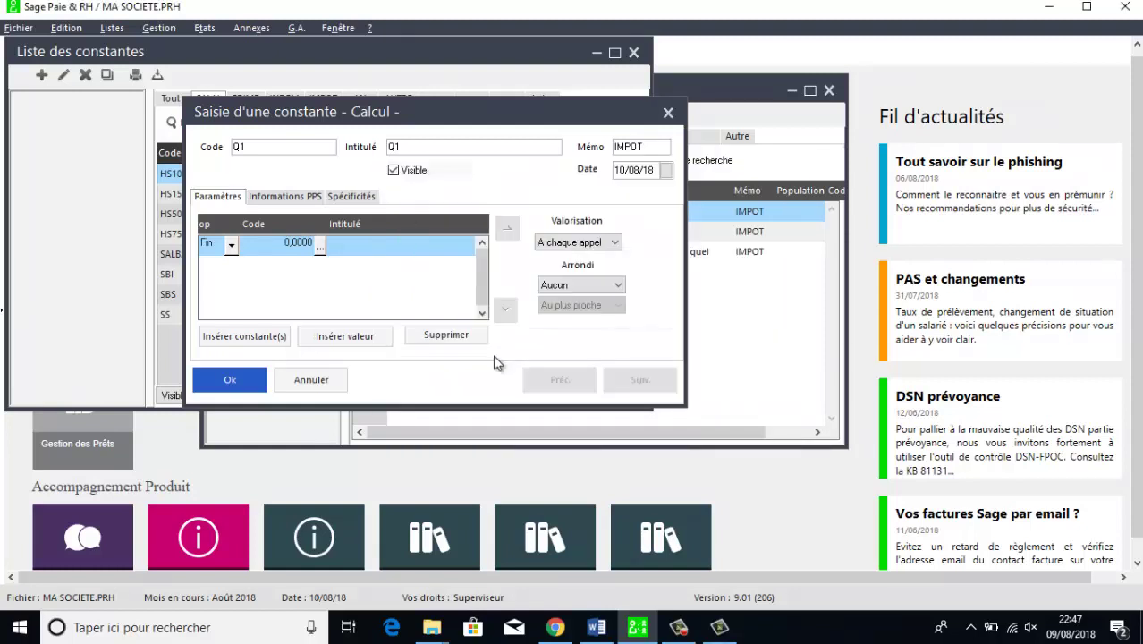
pyautogui.click(273, 336)
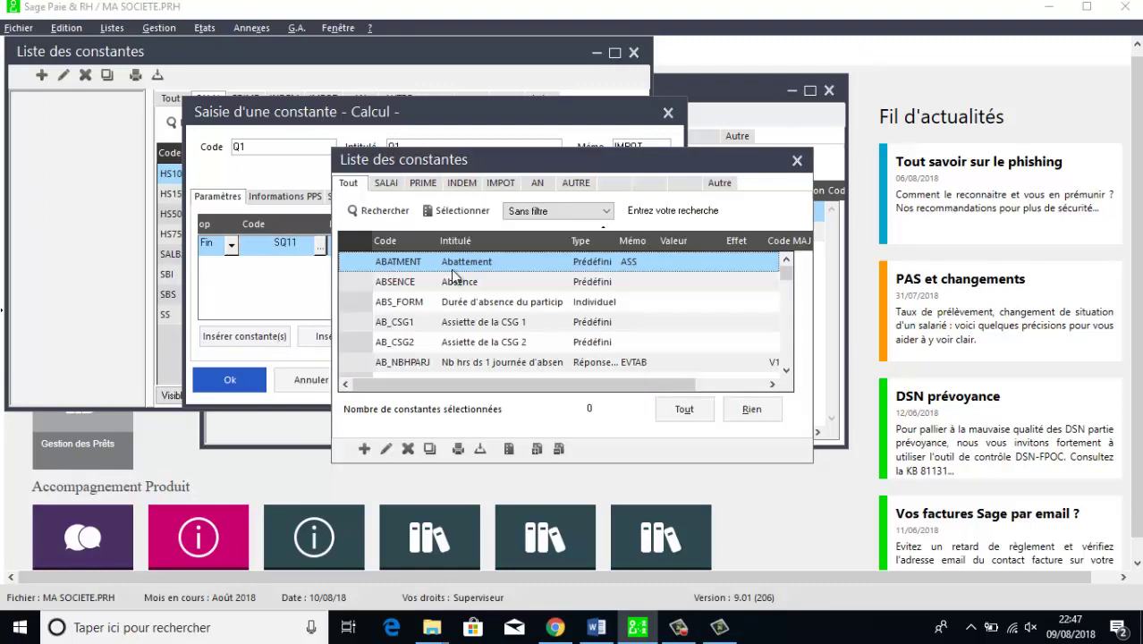
pyautogui.click(577, 182)
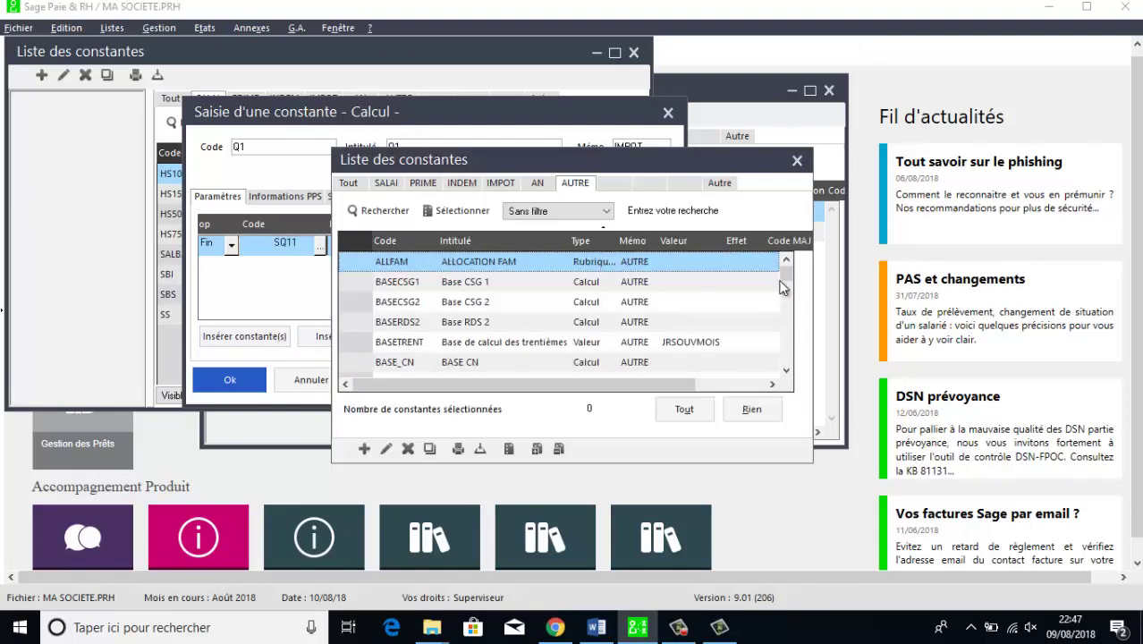
pyautogui.moveTo(786, 276); pyautogui.dragTo(786, 337)
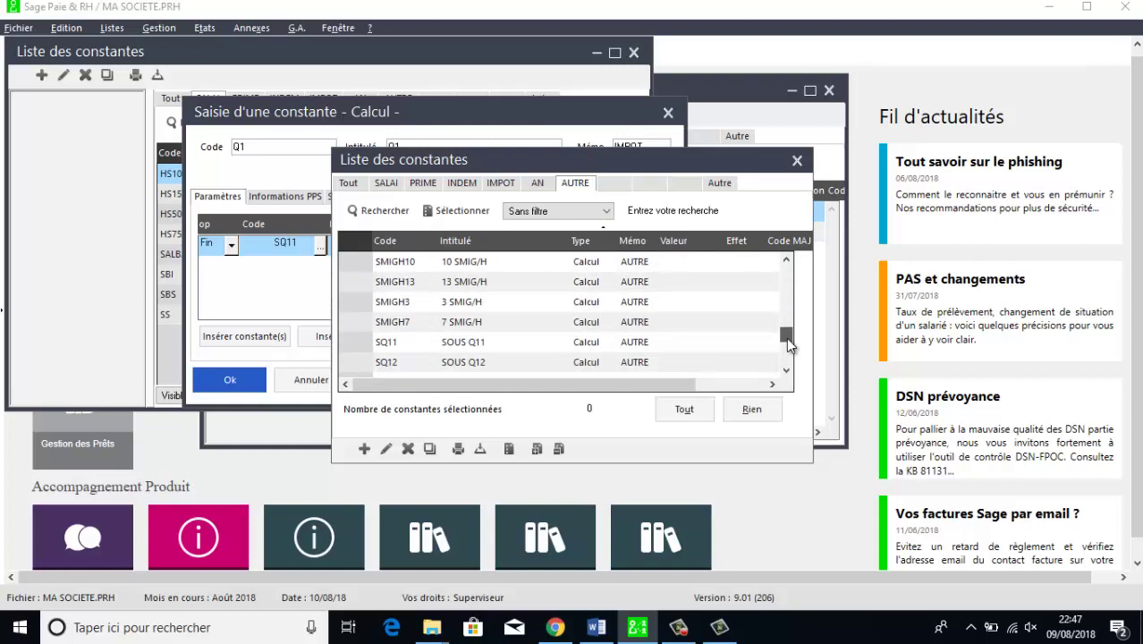
pyautogui.doubleClick(491, 362)
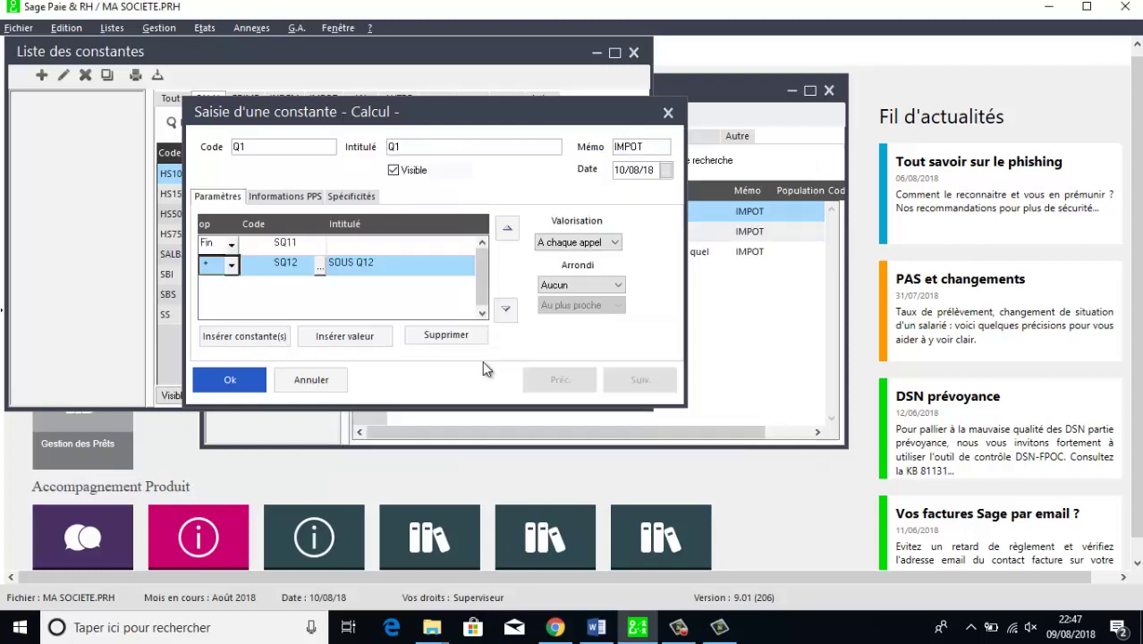
# - Change the operator of Q1's SQ12 line and save the constant
pyautogui.click(231, 265)
pyautogui.click(210, 311)
pyautogui.click(227, 382)
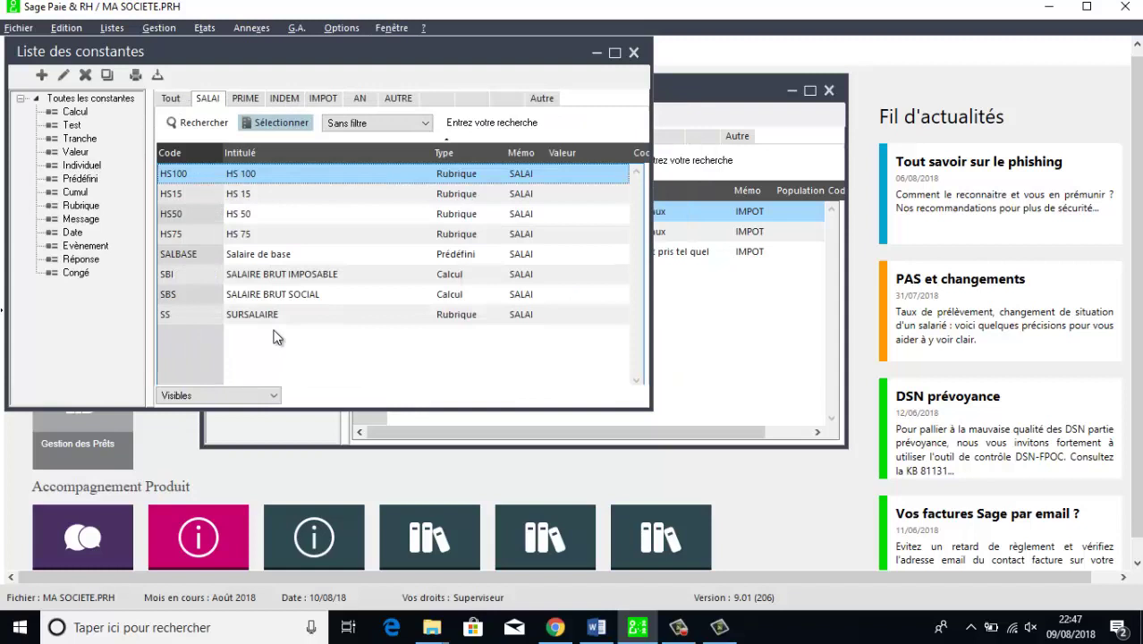
# - Create a new Calcul constant with code SQ21, title SQ21 and memo AUTRE
pyautogui.click(42, 76)
pyautogui.click(583, 384)
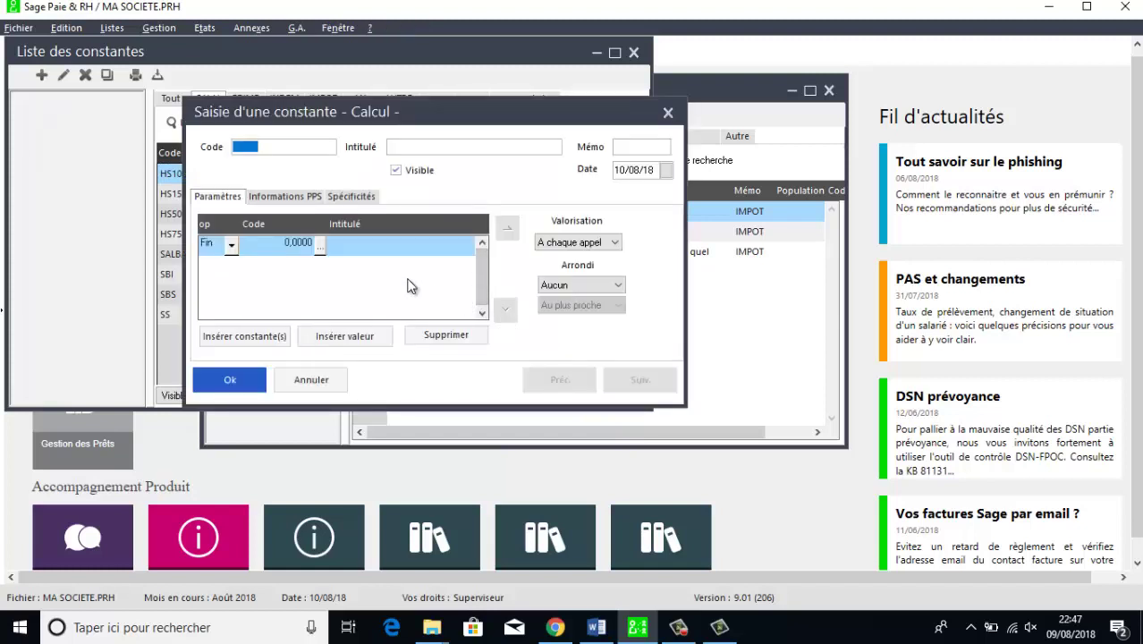
pyautogui.write('SQ21')
pyautogui.press('Tab')
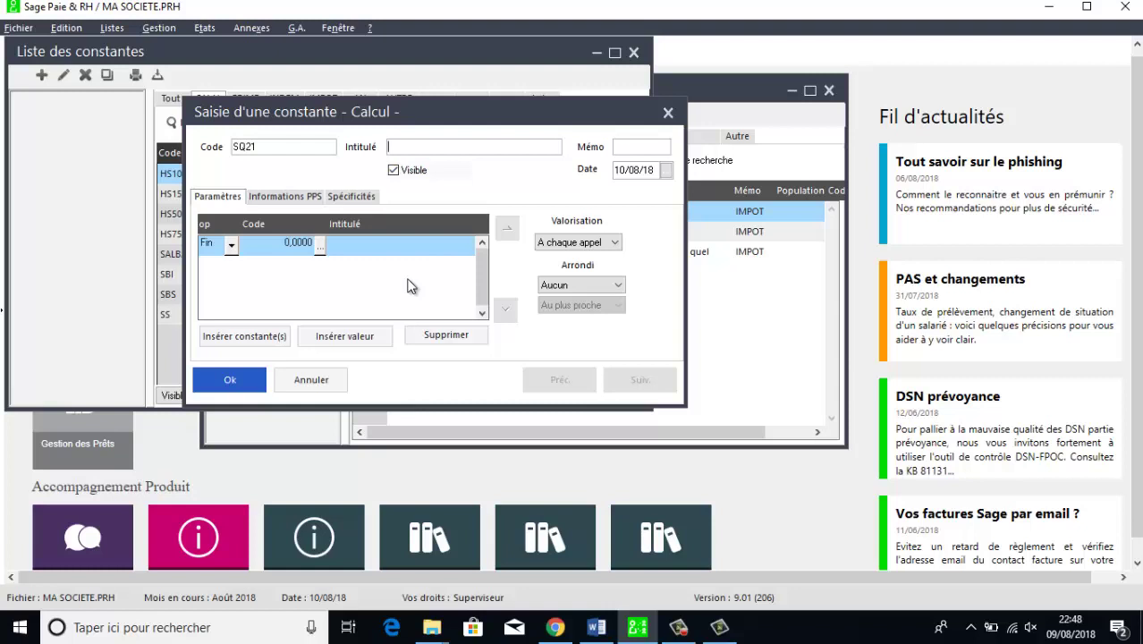
pyautogui.write('SQ21')
pyautogui.press('Tab')
pyautogui.write('AUTRE')
# - Set SQ21's first calculation line to B_IGR (BASE IGR) from memo AUTRE
pyautogui.click(319, 249)
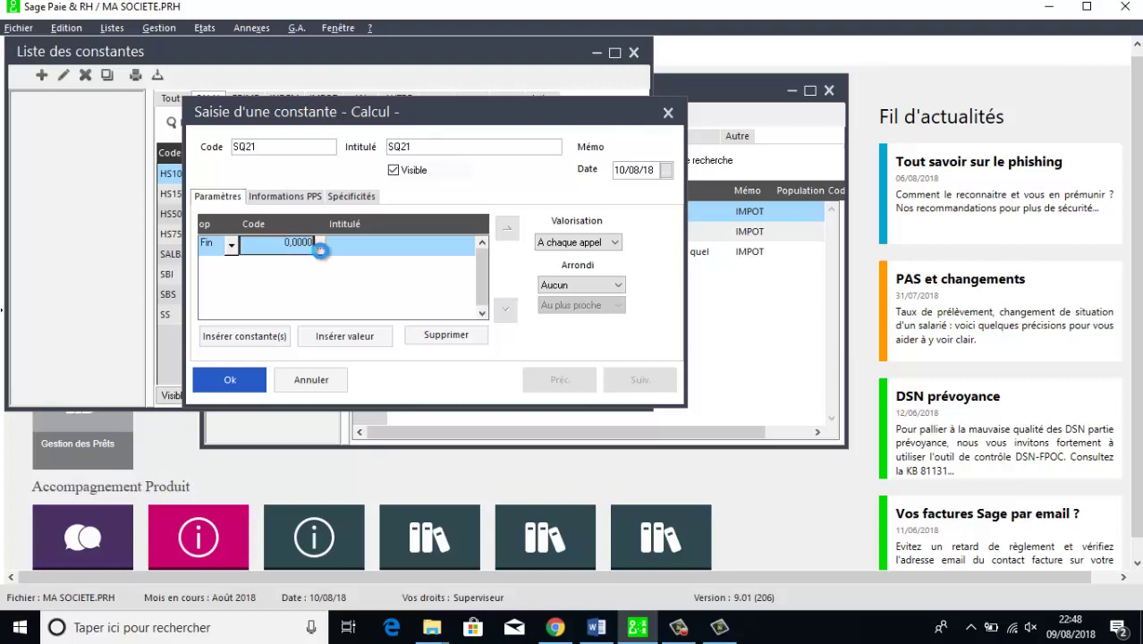
pyautogui.click(626, 200)
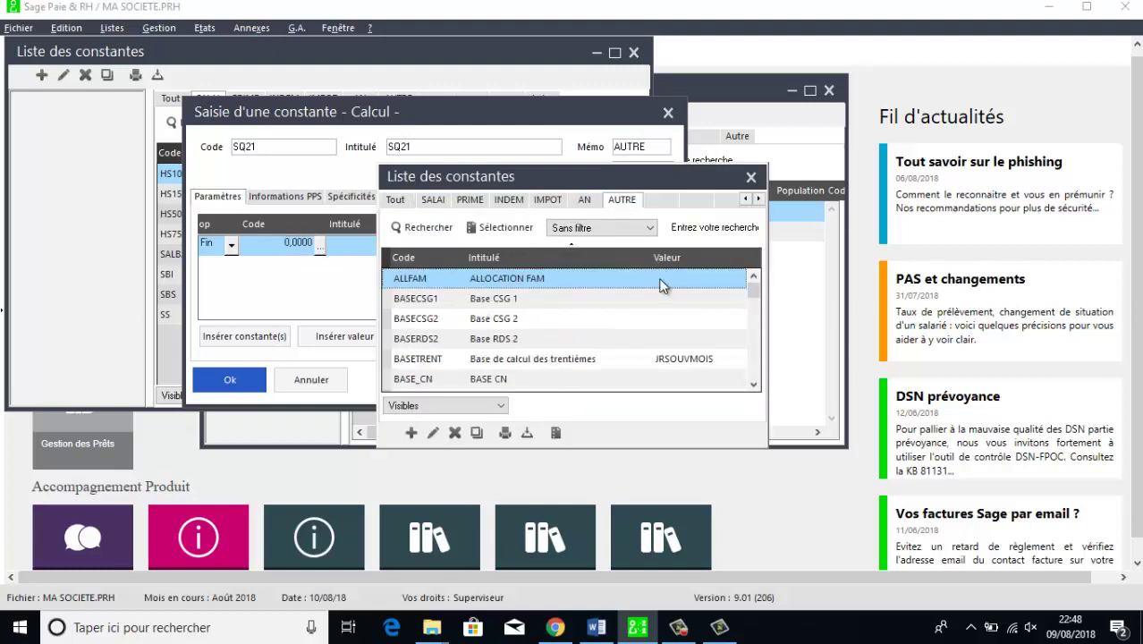
pyautogui.moveTo(755, 288); pyautogui.dragTo(754, 319)
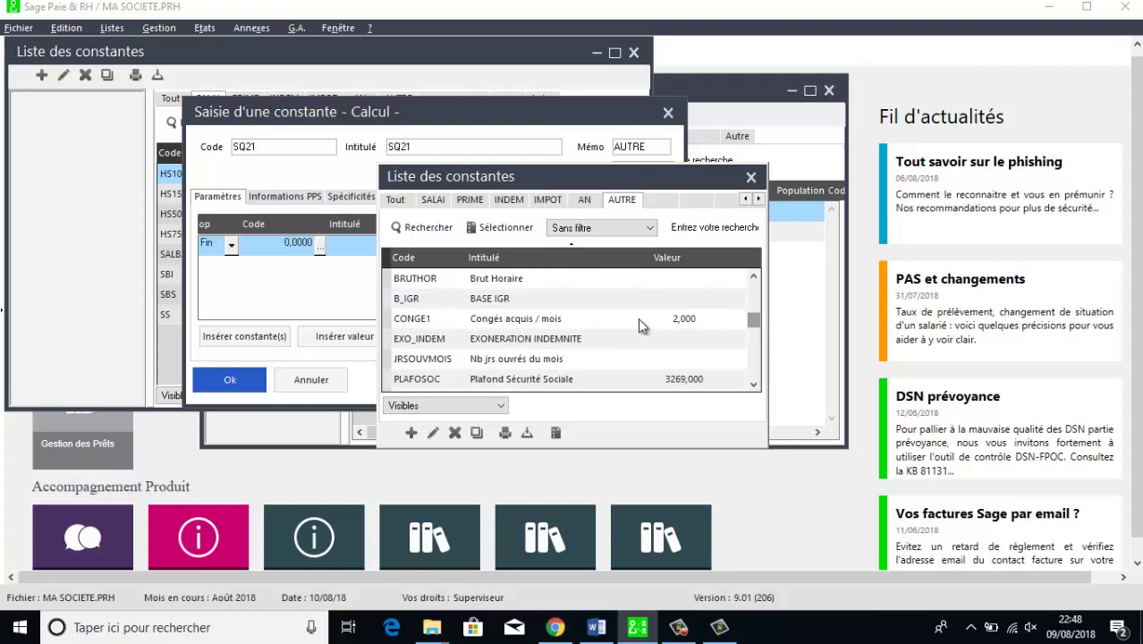
pyautogui.doubleClick(515, 301)
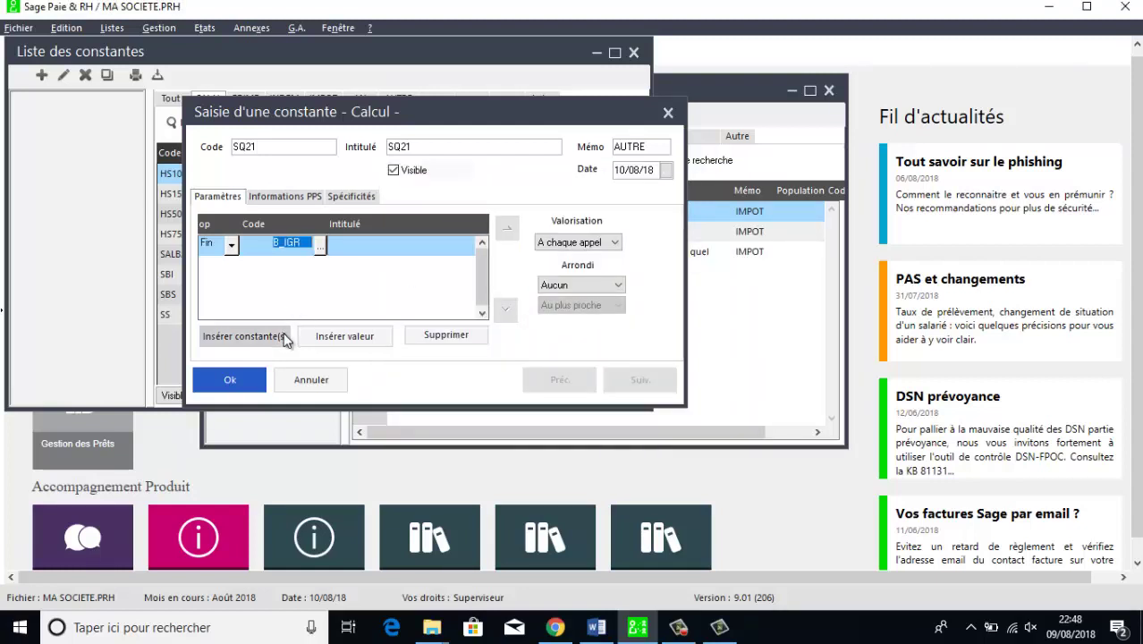
# - Add two value lines to SQ21, a multiplication by 15 and a division by 115, and save the constant
pyautogui.click(330, 338)
pyautogui.click(231, 266)
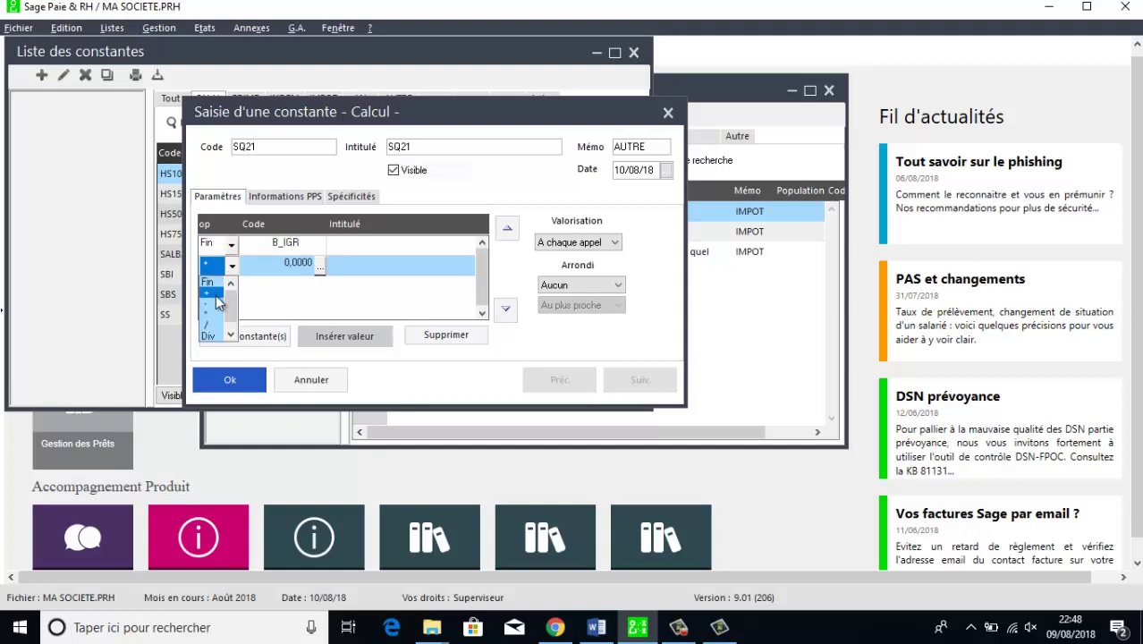
pyautogui.click(211, 313)
pyautogui.write('15')
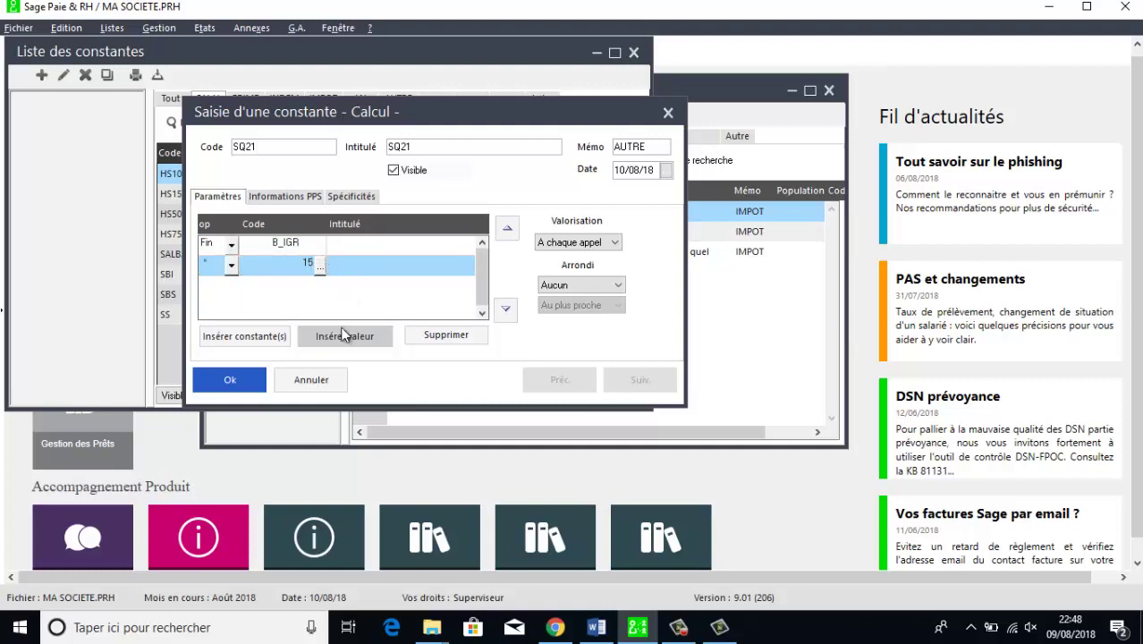
pyautogui.click(343, 337)
pyautogui.click(234, 287)
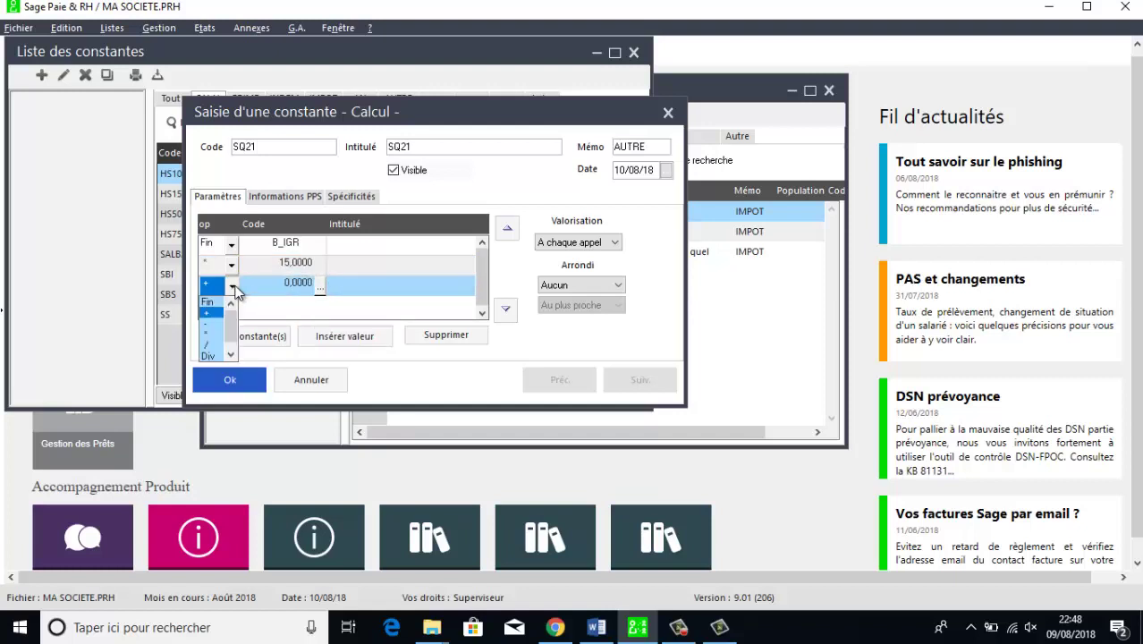
pyautogui.click(215, 350)
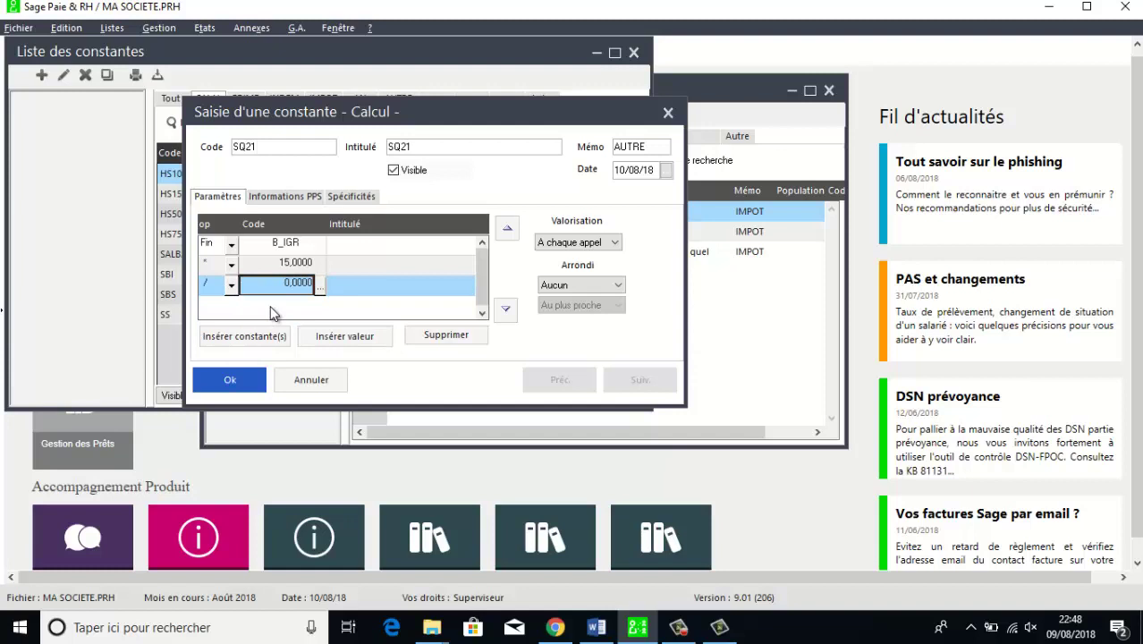
pyautogui.write('1150')
pyautogui.click(237, 379)
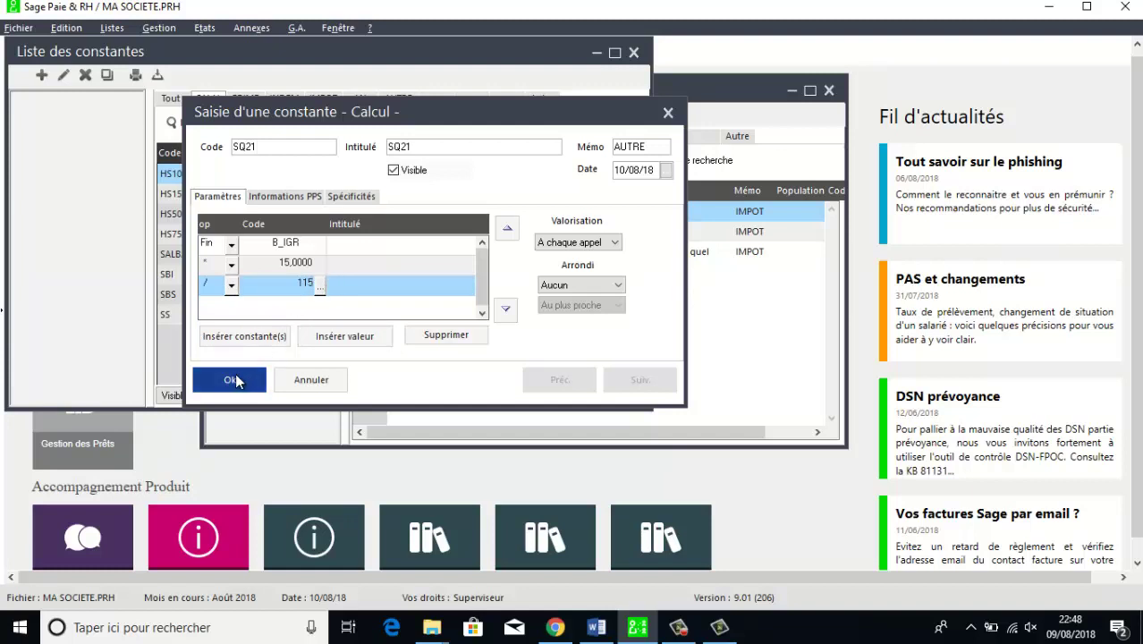
# - Create a new Calcul constant with code SQ22, title SQ22 and memo AUTRE
pyautogui.click(41, 75)
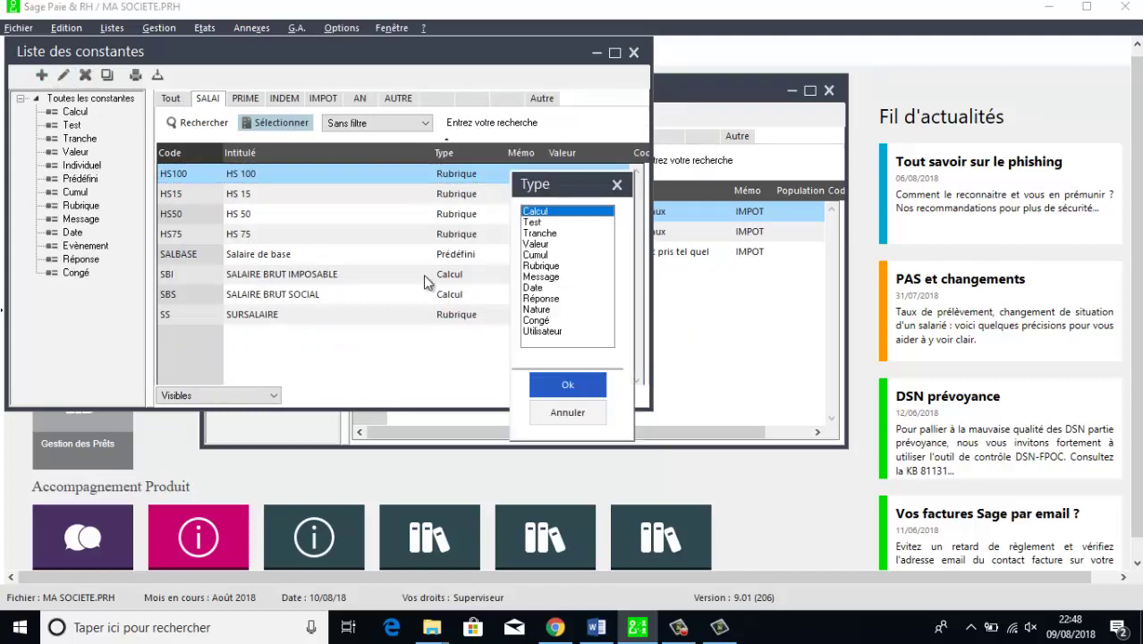
pyautogui.click(563, 385)
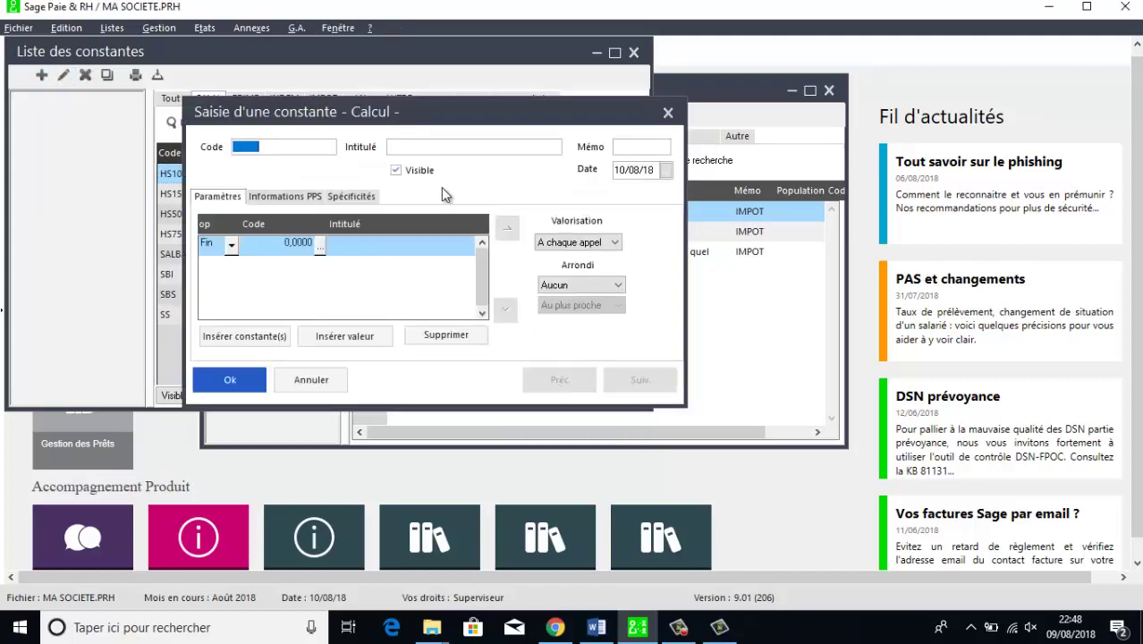
pyautogui.write('SQ')
pyautogui.press('Tab')
pyautogui.write('SQ22')
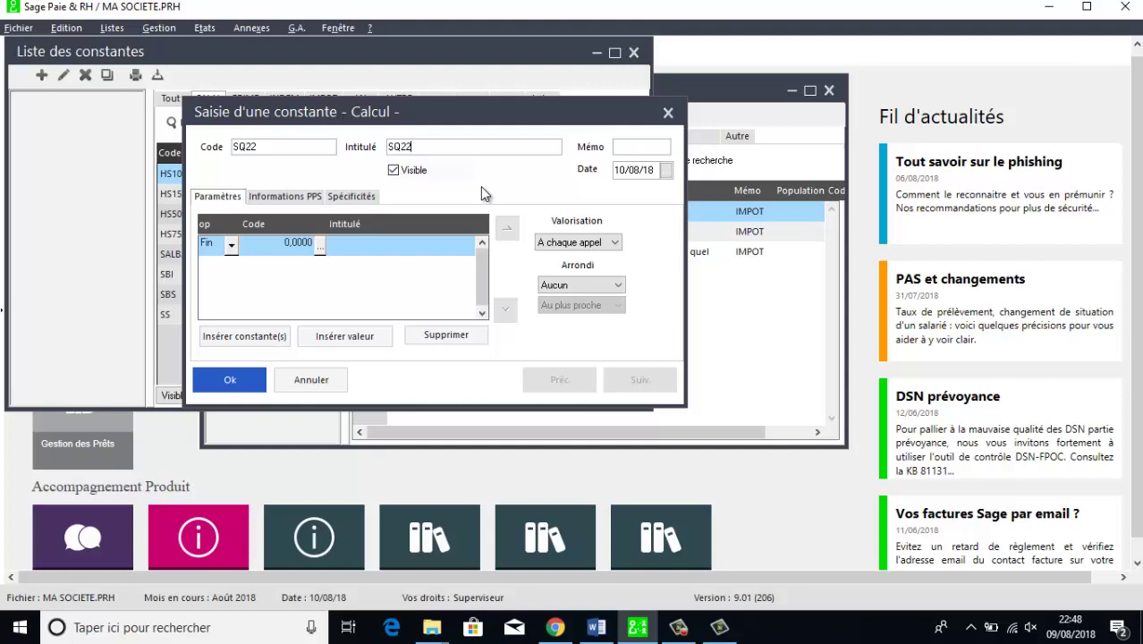
pyautogui.press('Tab')
pyautogui.write('AUTRE')
# - Set SQ22's first calculation line to 4076 and insert T10LIB01 (PARITE) from memo AUTRE as the second line
pyautogui.click(296, 244)
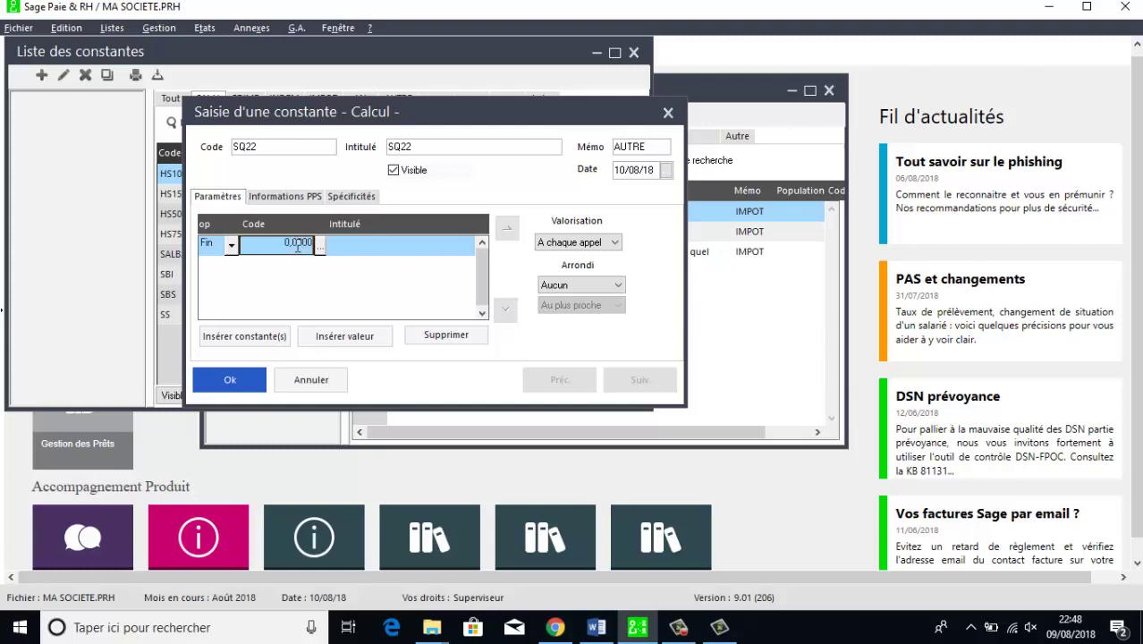
pyautogui.write('4076')
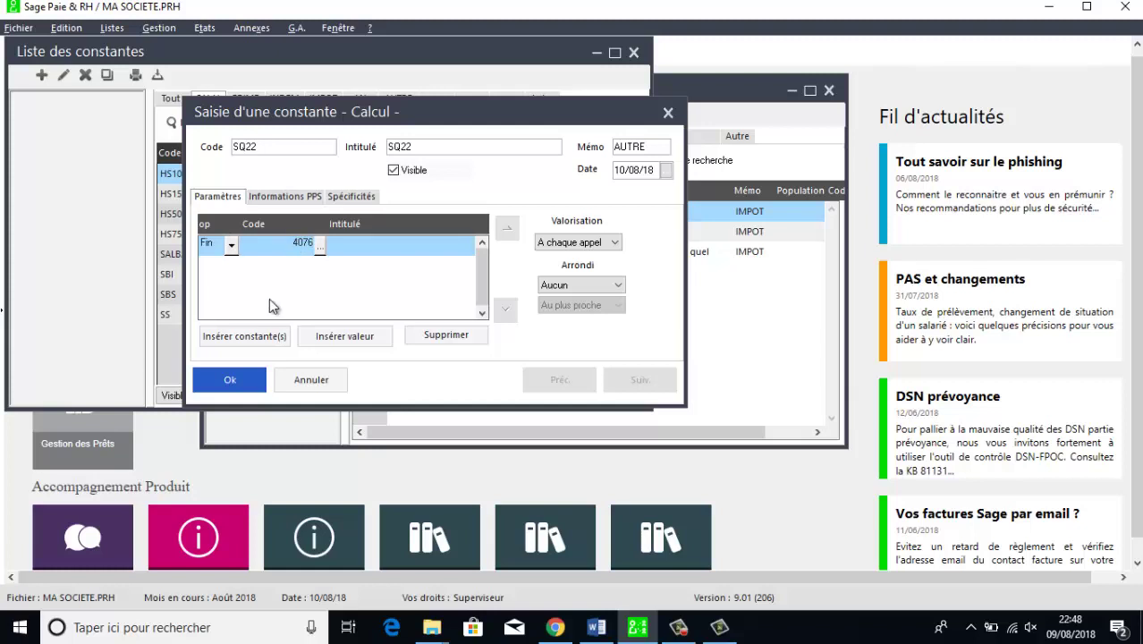
pyautogui.click(273, 336)
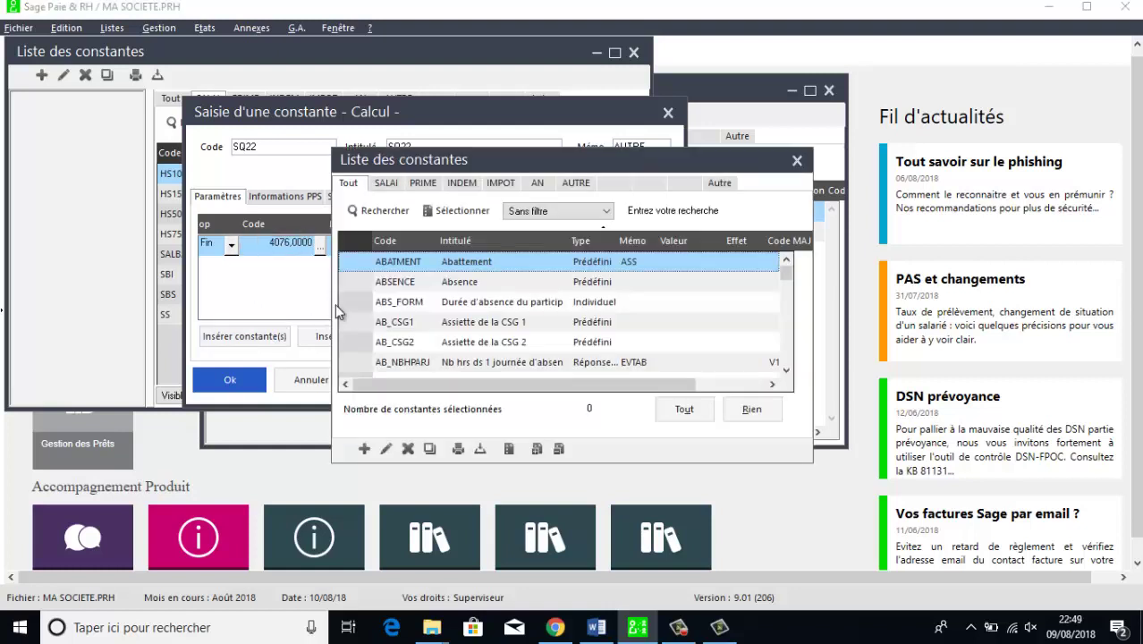
pyautogui.click(576, 183)
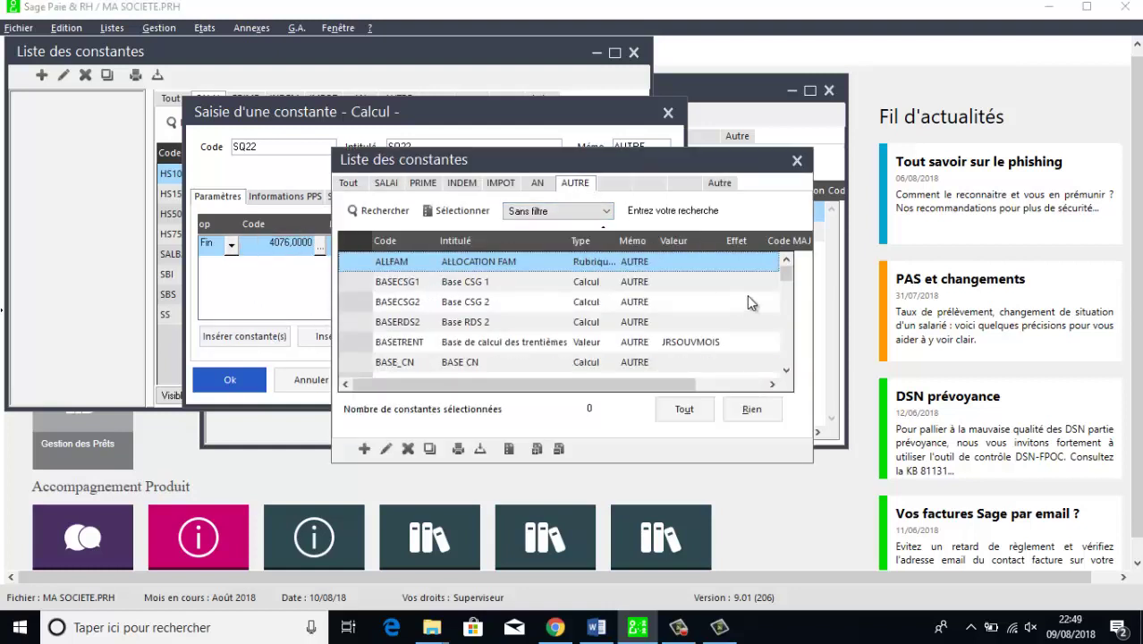
pyautogui.moveTo(783, 274); pyautogui.dragTo(786, 354)
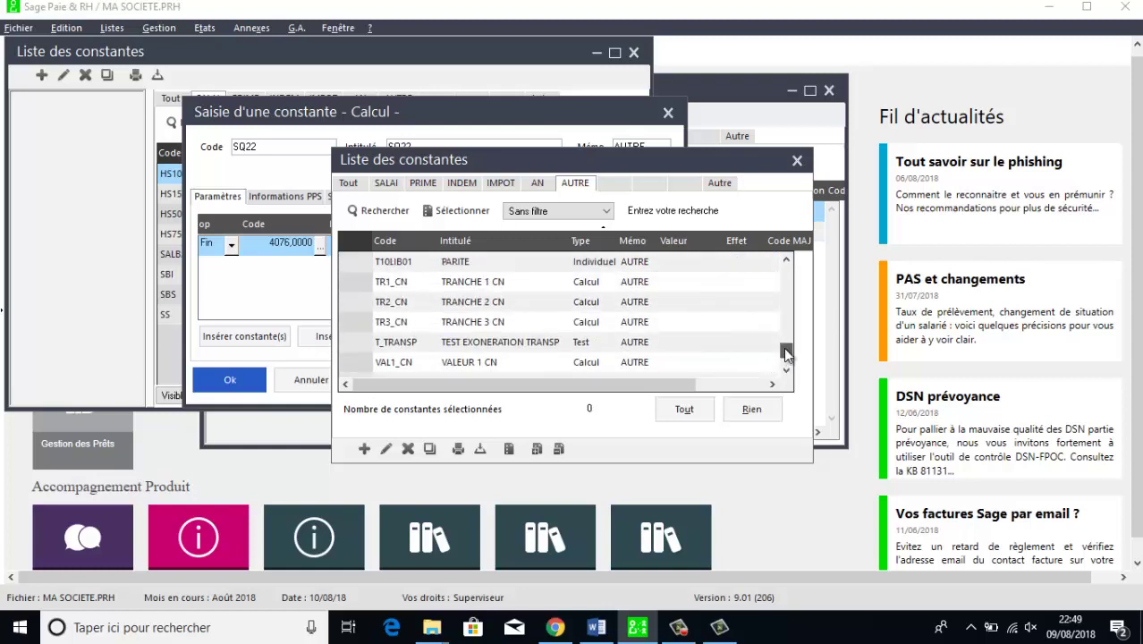
pyautogui.doubleClick(562, 261)
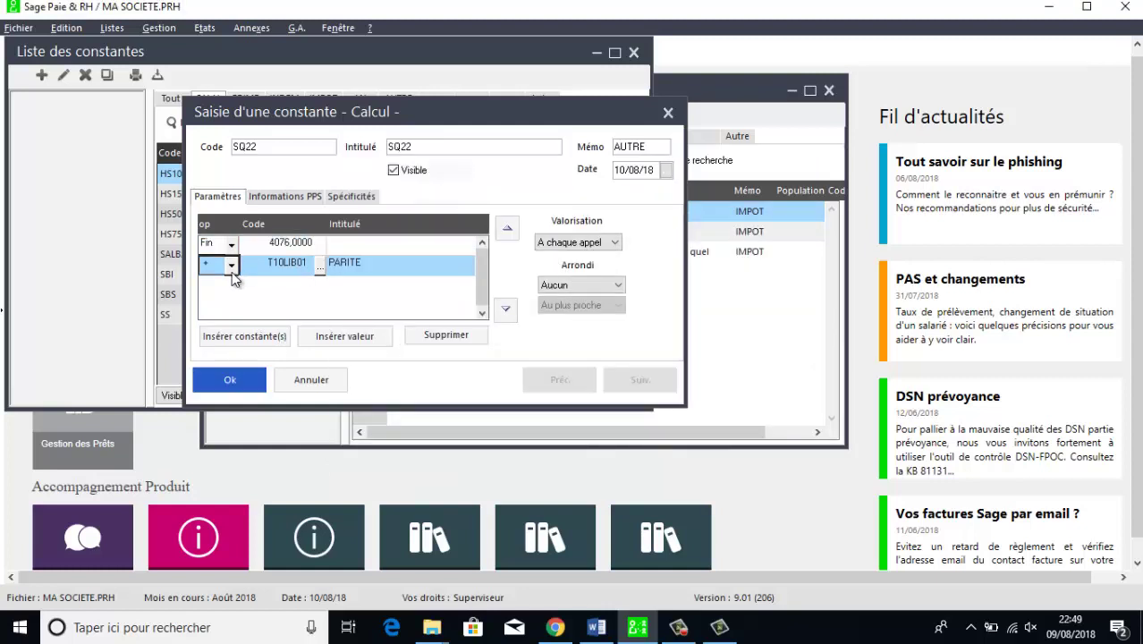
# - Set the operator of SQ22's PARITE line to multiplication and save the constant
pyautogui.click(231, 265)
pyautogui.click(210, 314)
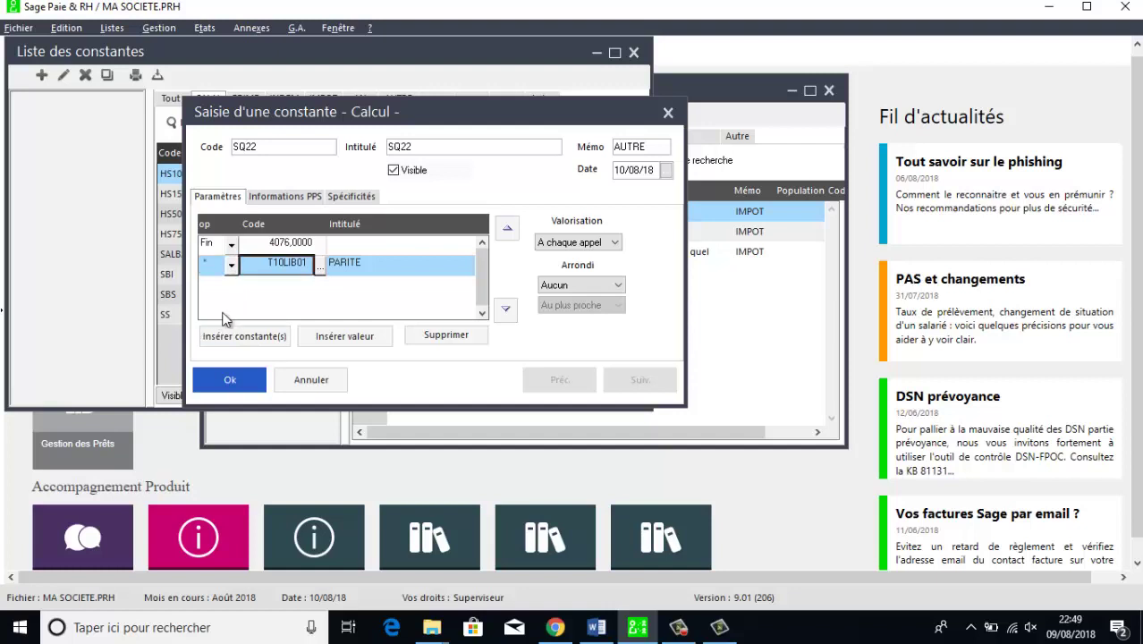
pyautogui.click(230, 379)
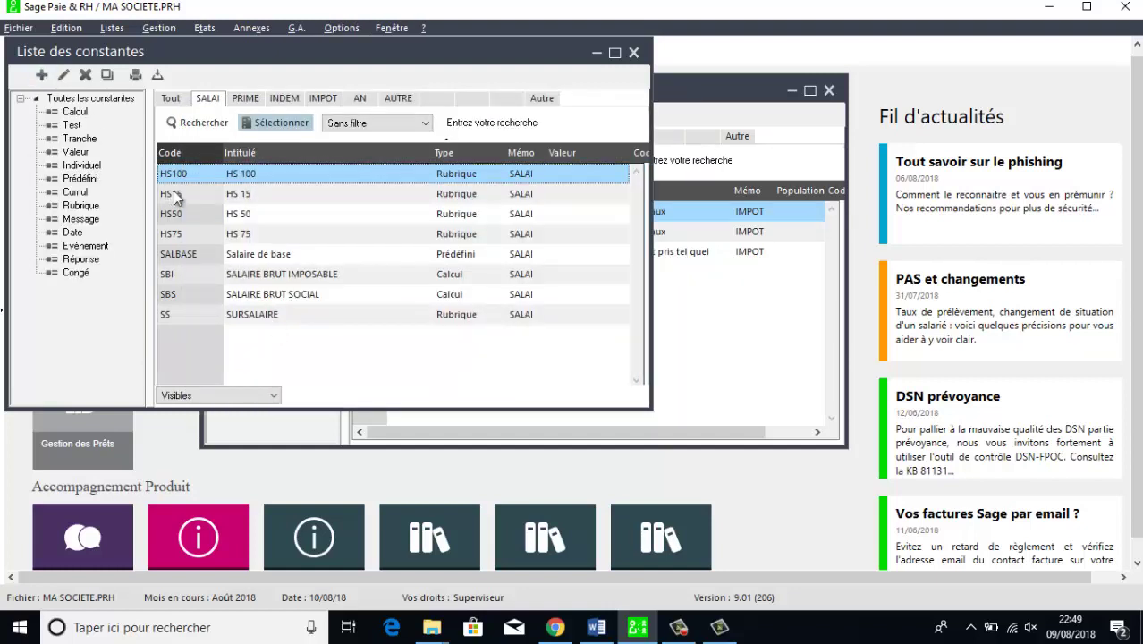
# - Create a new Calcul constant with code Q2, title Q2 and memo IMPOT
pyautogui.rightClick(424, 278)
pyautogui.click(562, 385)
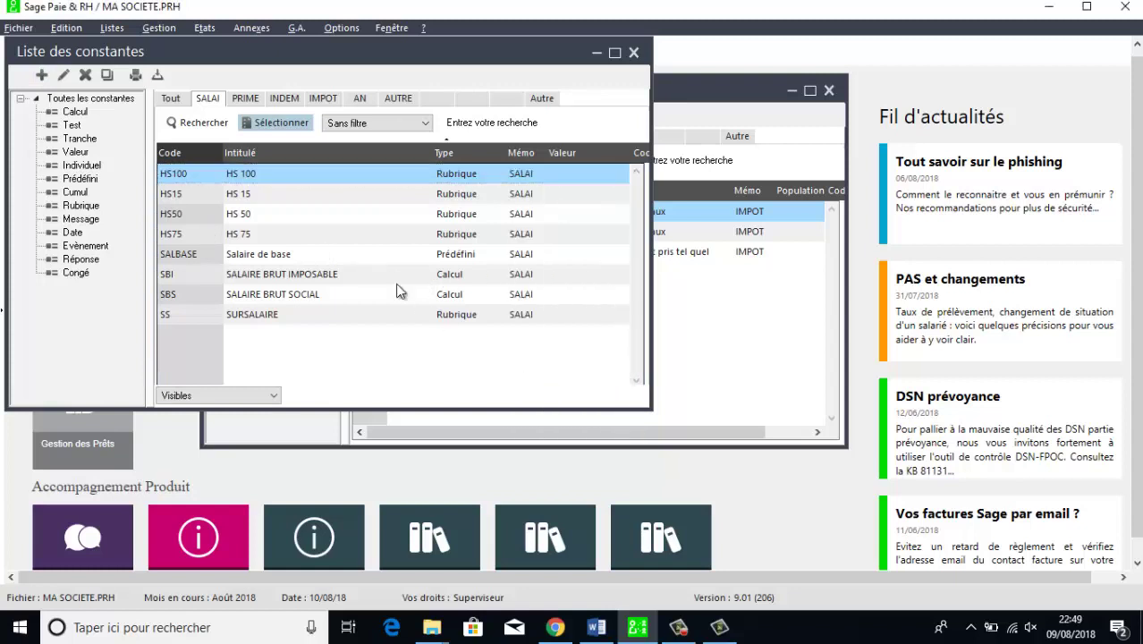
pyautogui.write('Q')
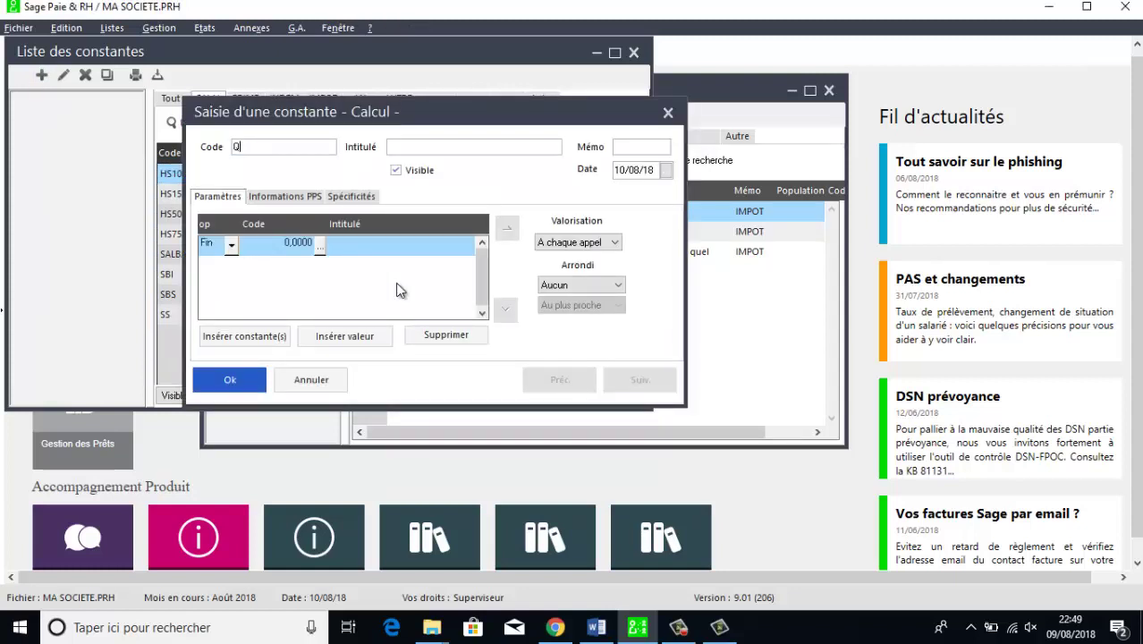
pyautogui.write('2')
pyautogui.press('Tab')
pyautogui.write('Q2')
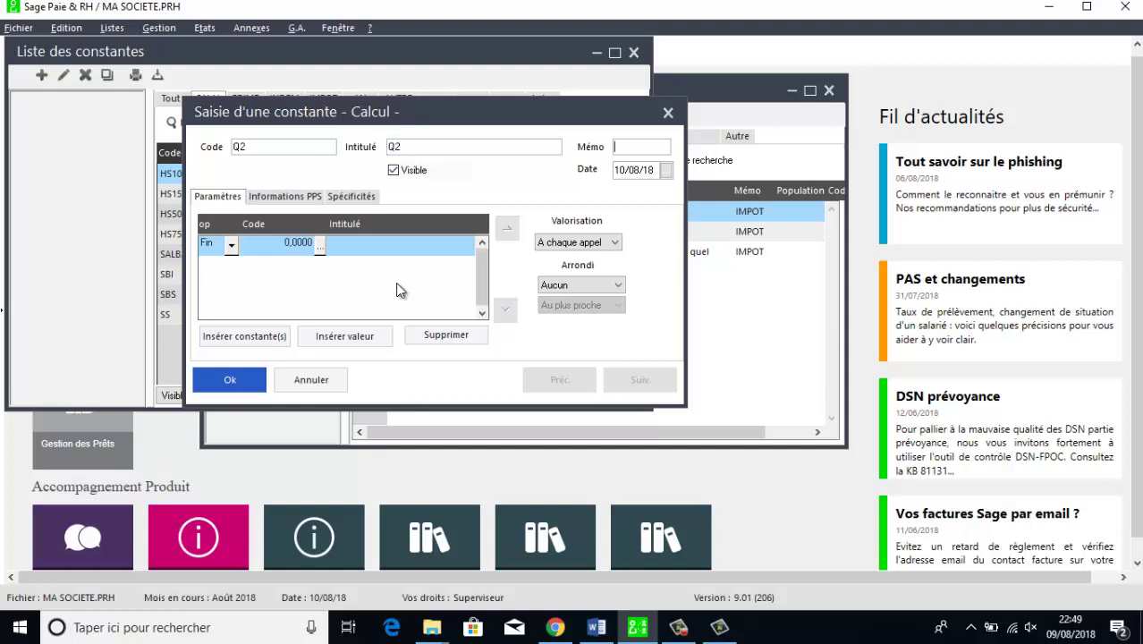
pyautogui.write('IMPOT')
# - Set the first calculation line of constant Q2 to SQ21 from memo AUTRE
pyautogui.click(319, 245)
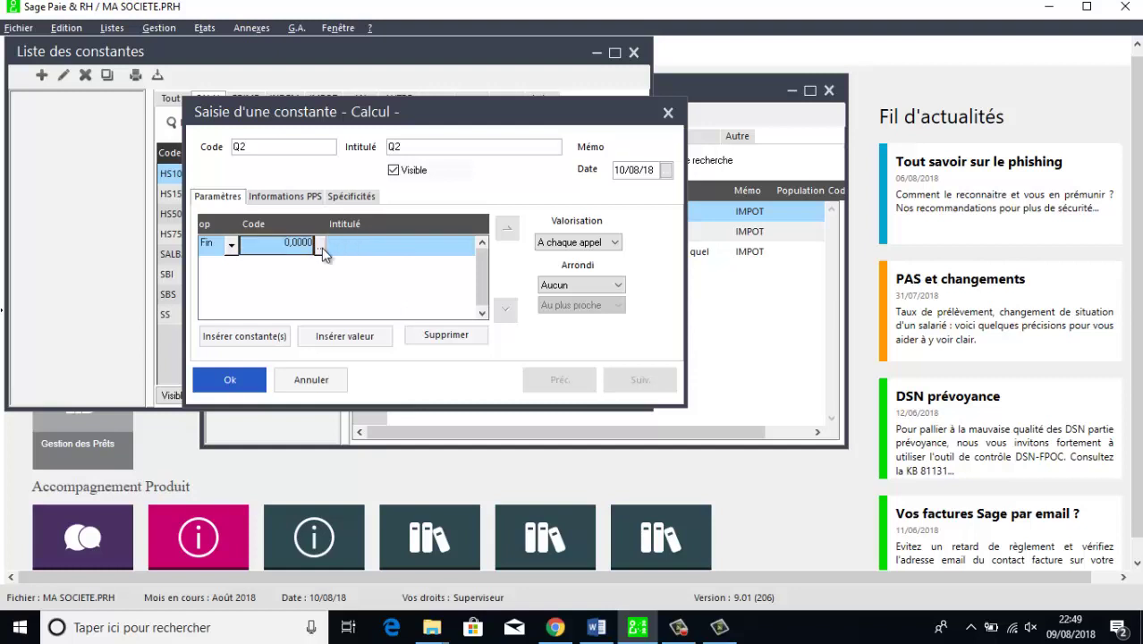
pyautogui.click(633, 202)
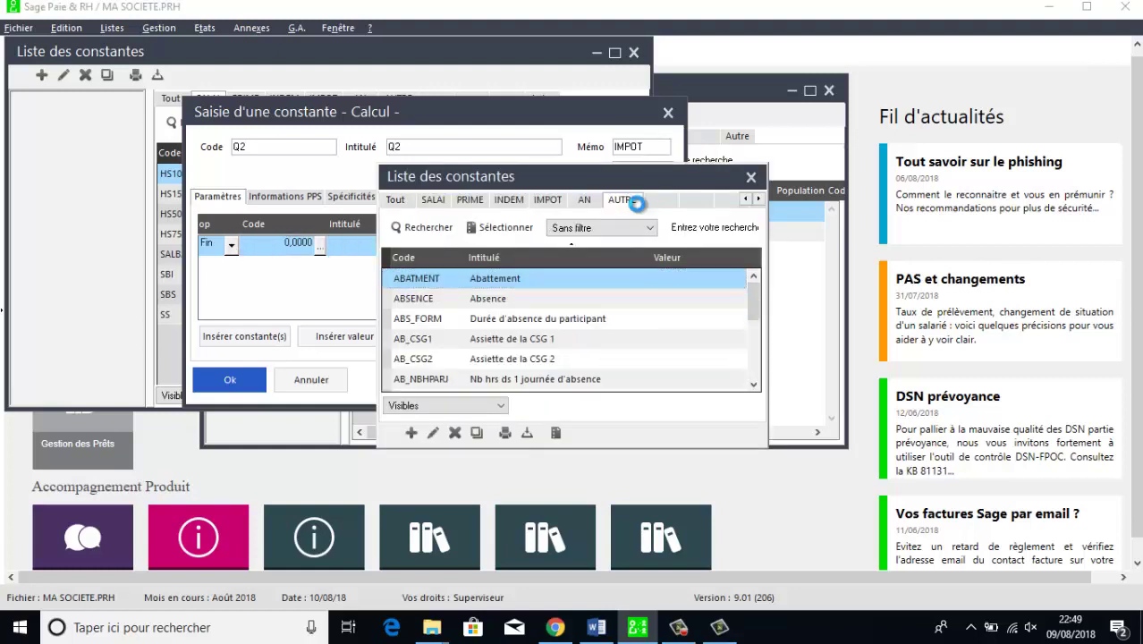
pyautogui.moveTo(751, 296); pyautogui.dragTo(755, 357)
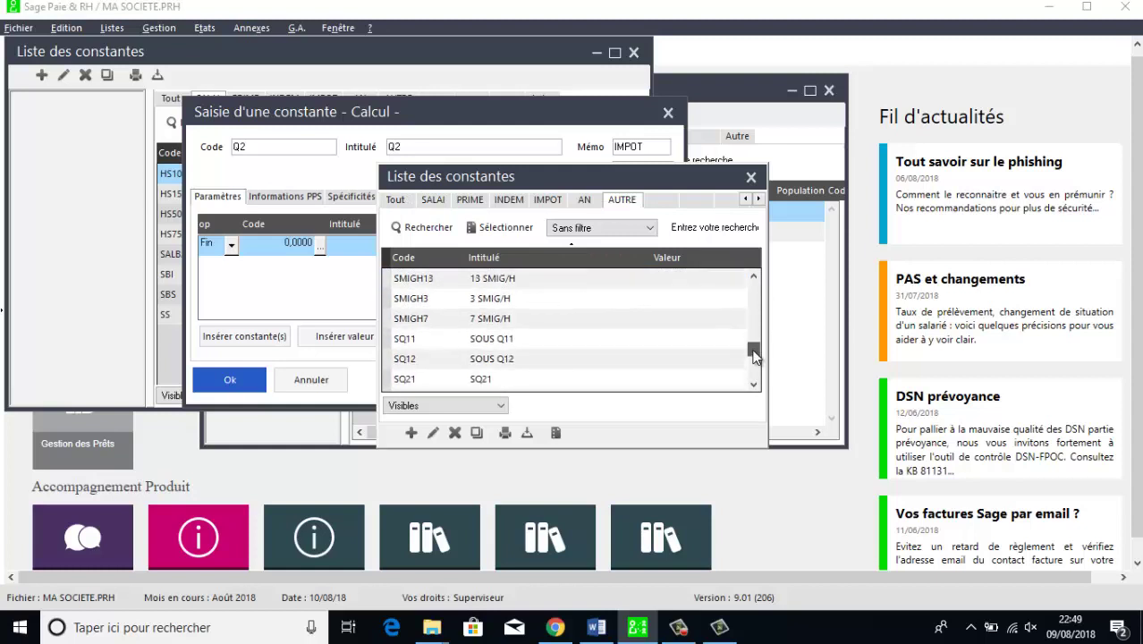
pyautogui.doubleClick(504, 378)
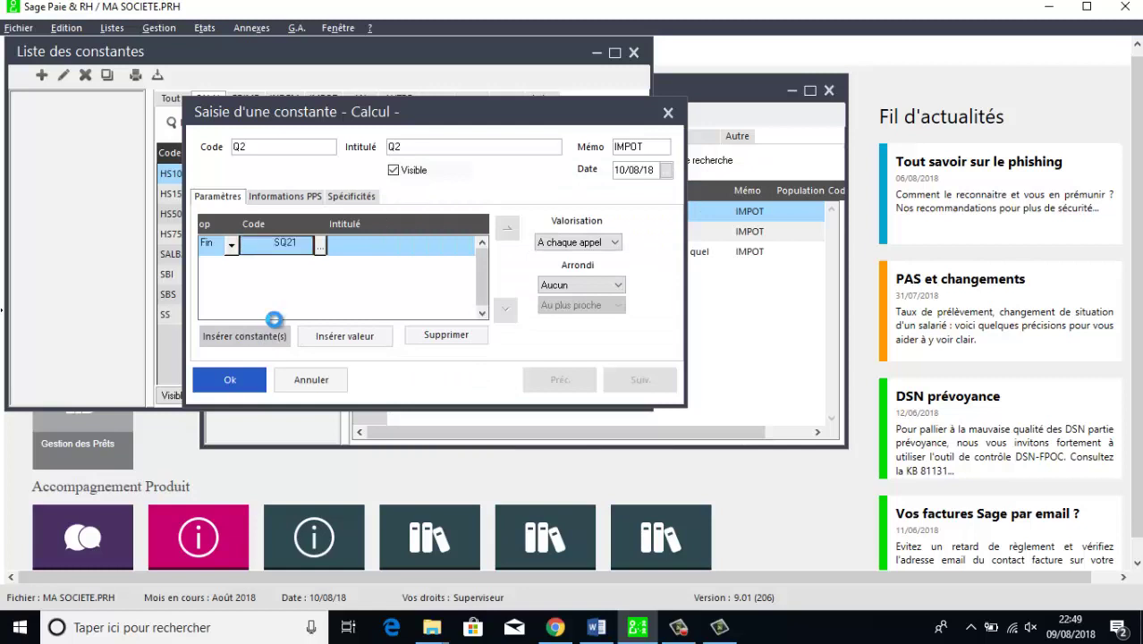
# - Insert constant SQ22 from memo AUTRE as the second calculation line of Q2
pyautogui.click(268, 336)
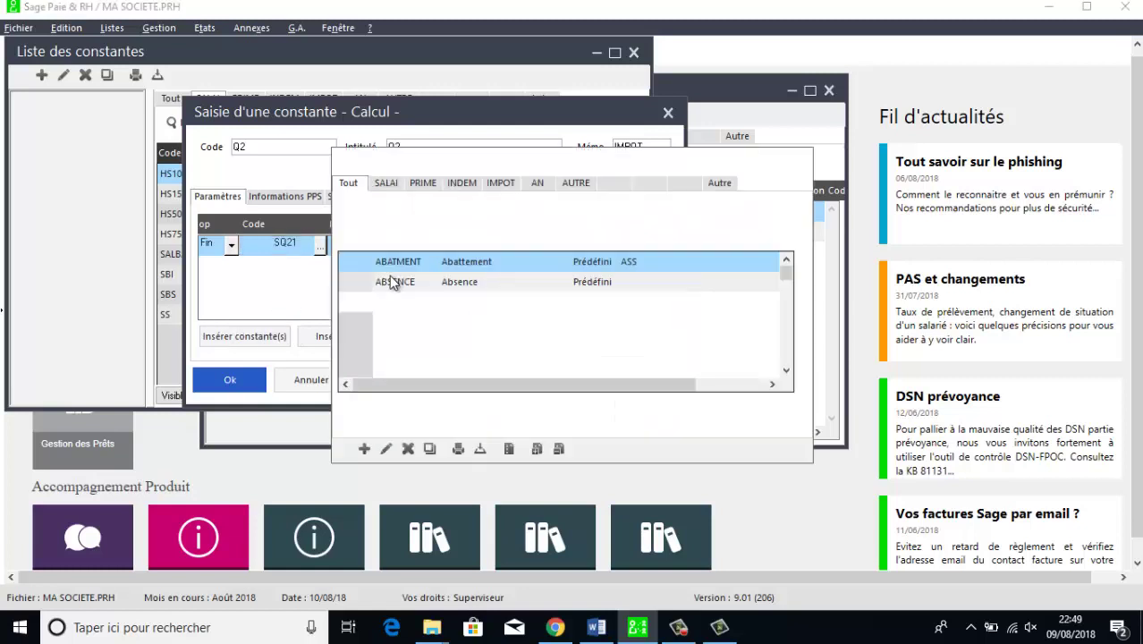
pyautogui.click(590, 184)
pyautogui.moveTo(785, 275); pyautogui.dragTo(786, 339)
pyautogui.click(479, 363)
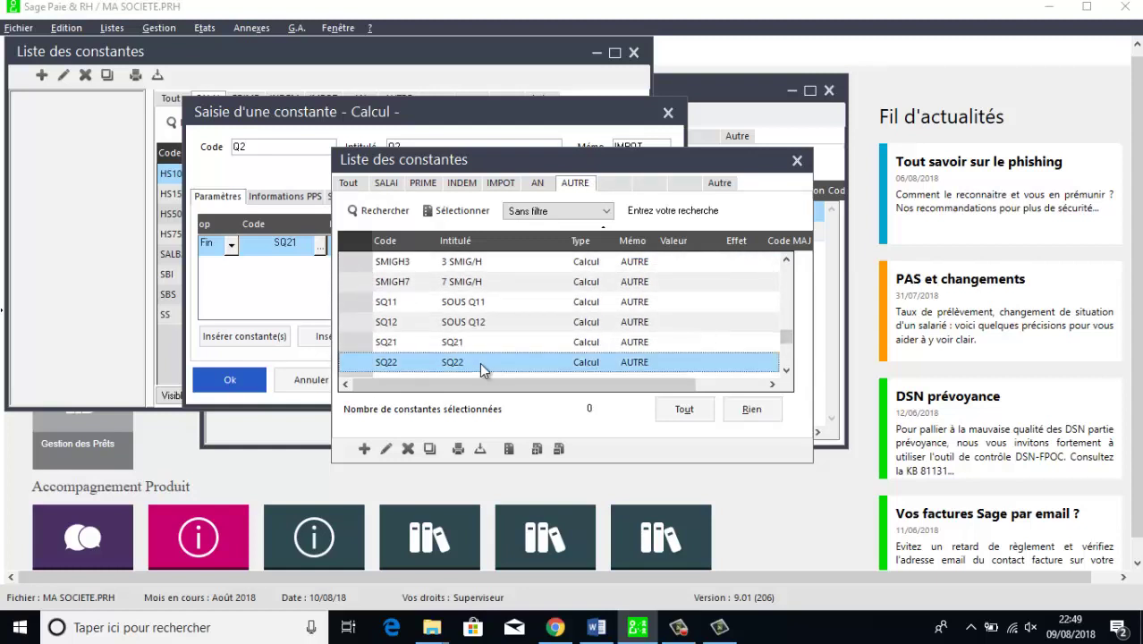
pyautogui.doubleClick(479, 362)
# - Set the operator of Q2's SQ22 line to subtraction and save the constant
pyautogui.click(232, 266)
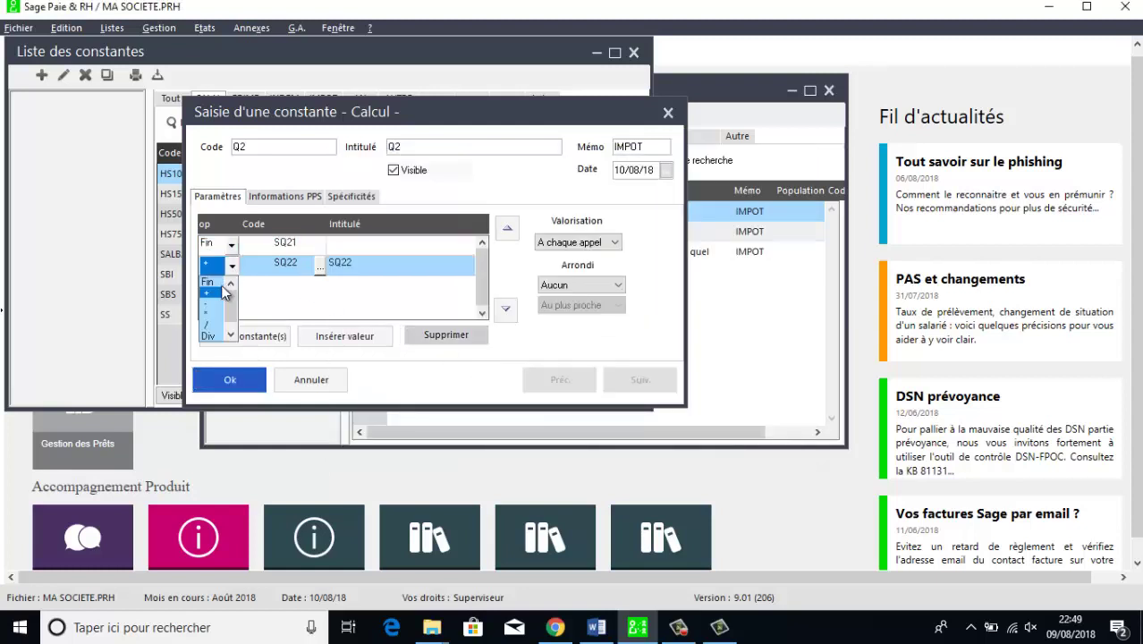
pyautogui.click(214, 304)
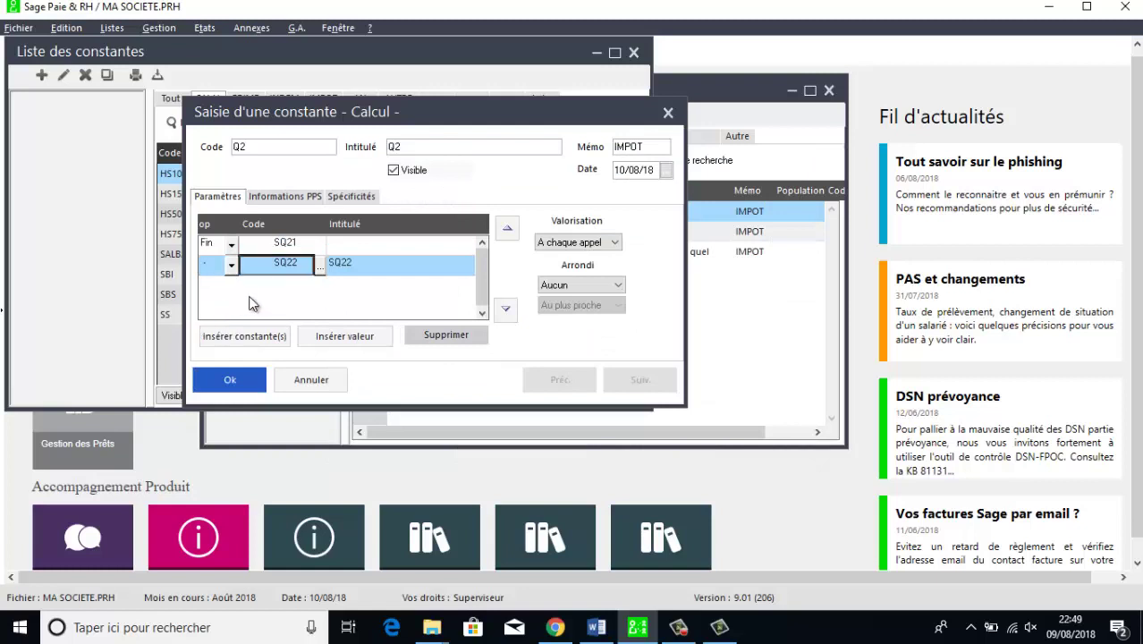
pyautogui.click(230, 379)
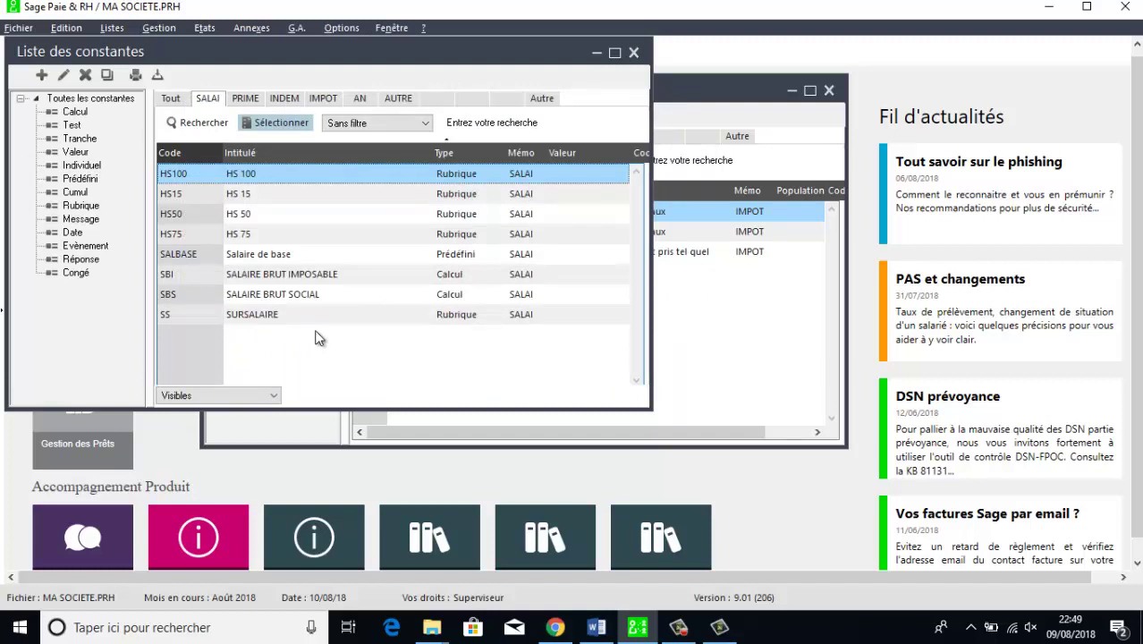
# - Create a new Calcul constant with code SQ31, title SQ31 and memo AUTRE
pyautogui.click(42, 75)
pyautogui.click(592, 385)
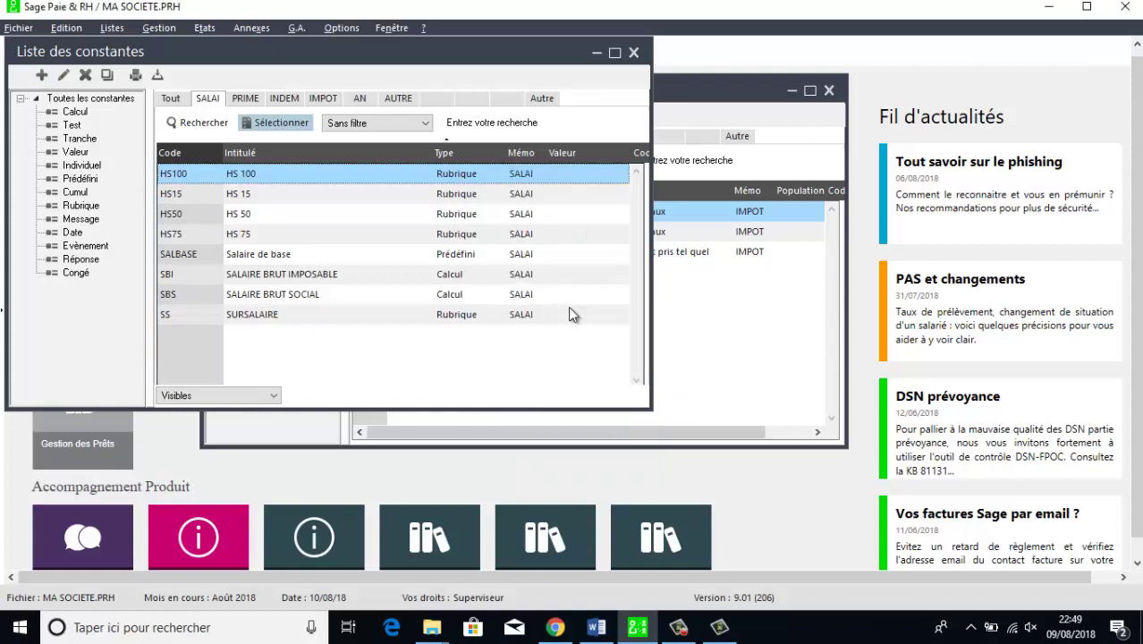
pyautogui.write('SQ')
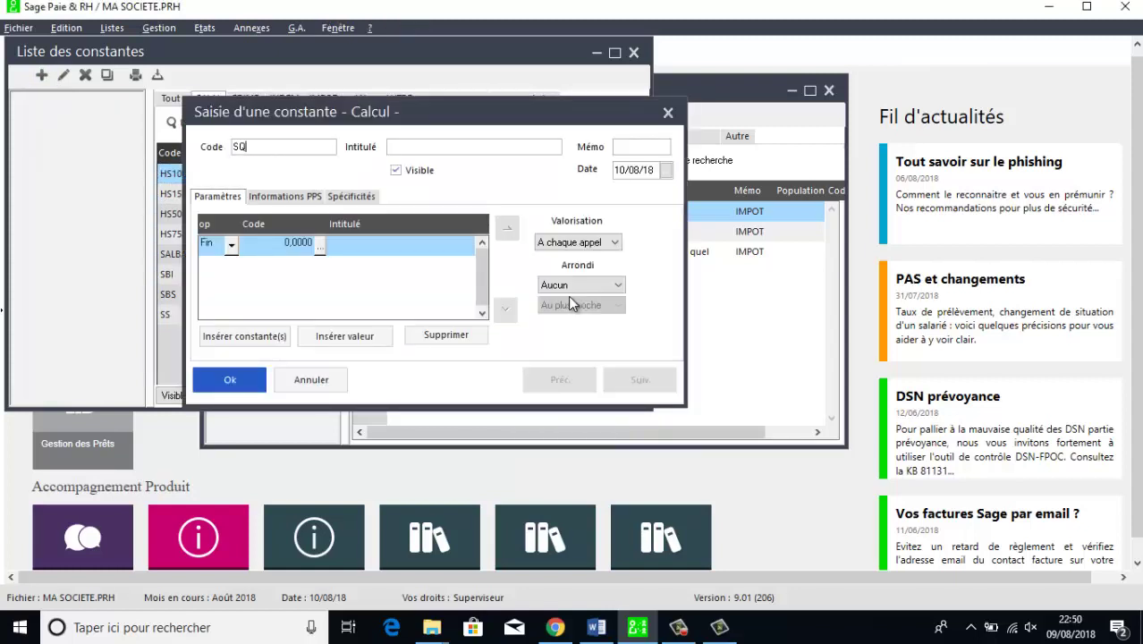
pyautogui.write('31')
pyautogui.press('Tab')
pyautogui.write('SQ31')
pyautogui.press('Tab')
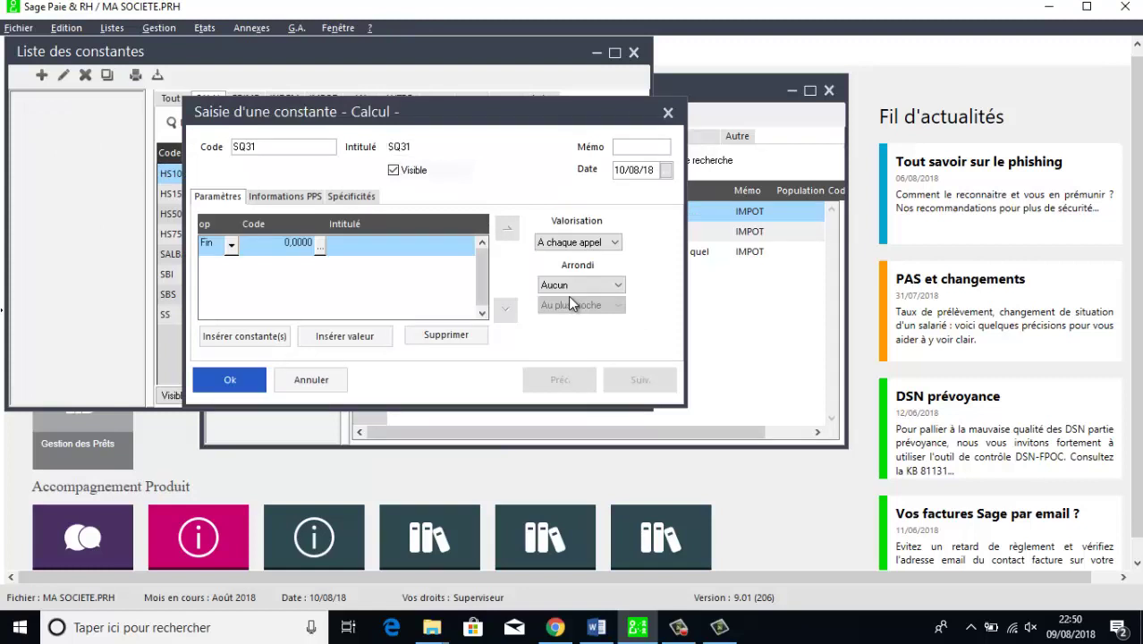
pyautogui.write('AUTRE')
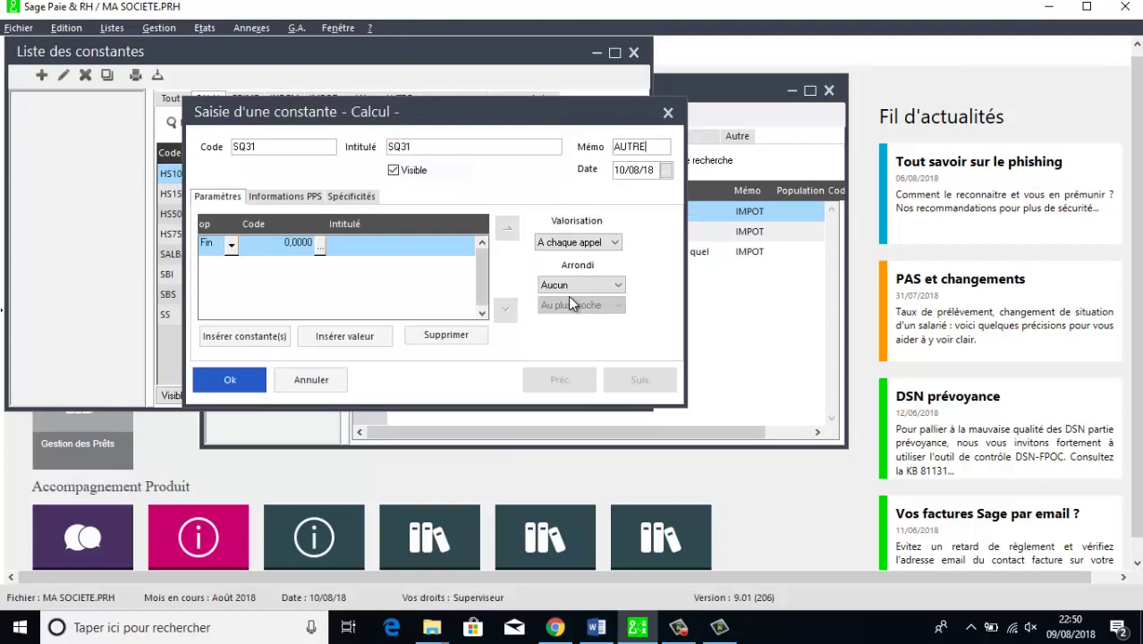
# - Set SQ31's first calculation line to B_IGR (BASE IGR) from memo AUTRE
pyautogui.click(319, 246)
pyautogui.click(622, 199)
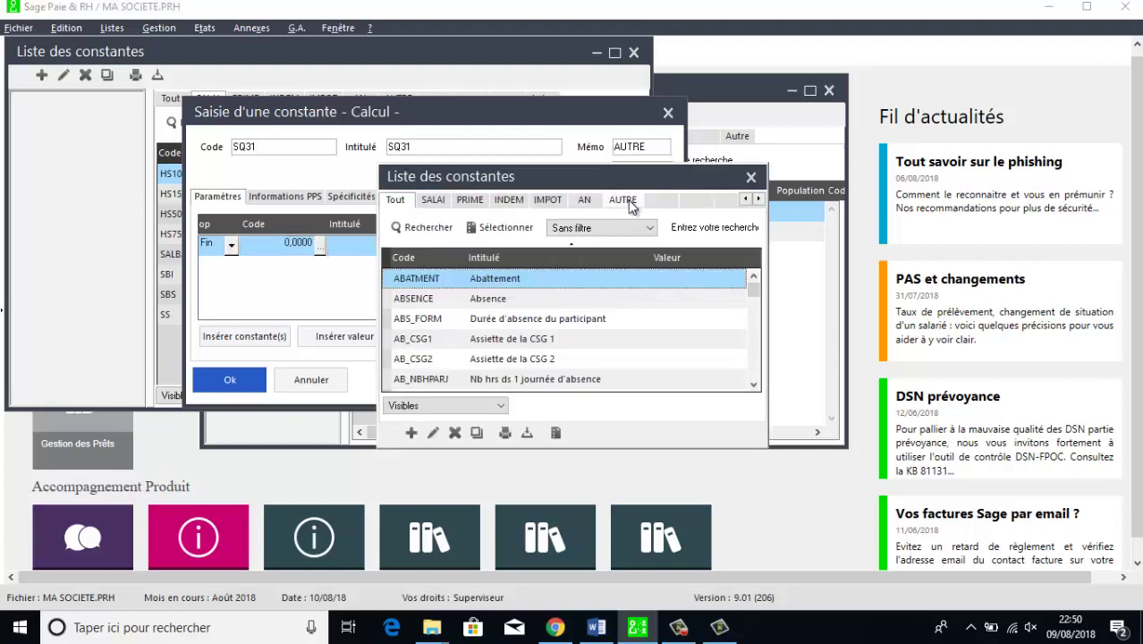
pyautogui.moveTo(753, 297); pyautogui.dragTo(755, 318)
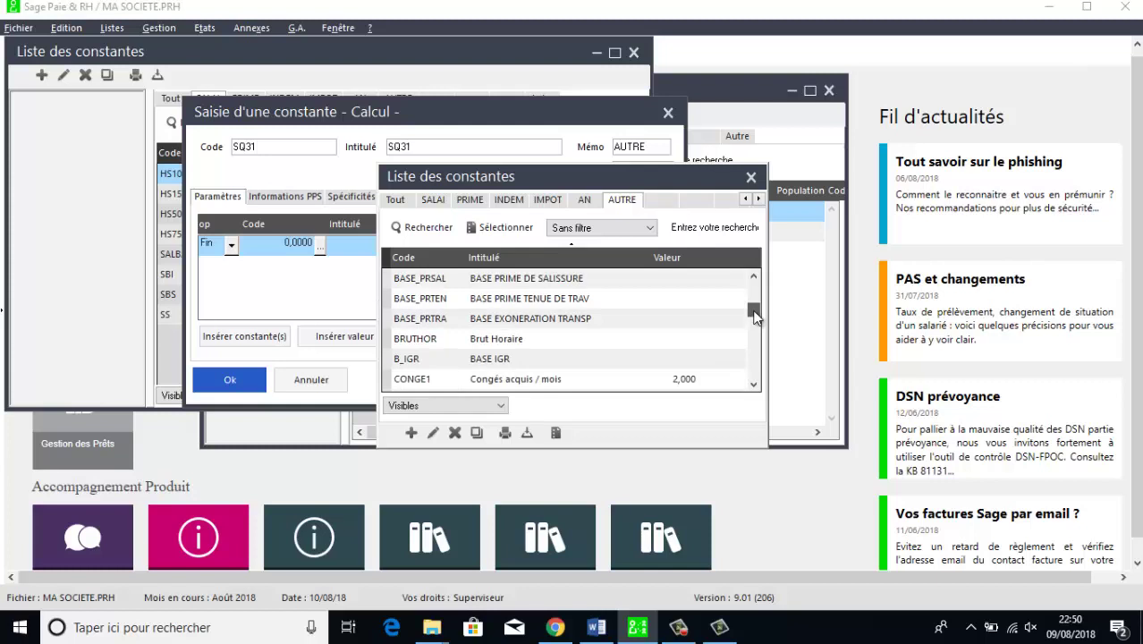
pyautogui.doubleClick(502, 360)
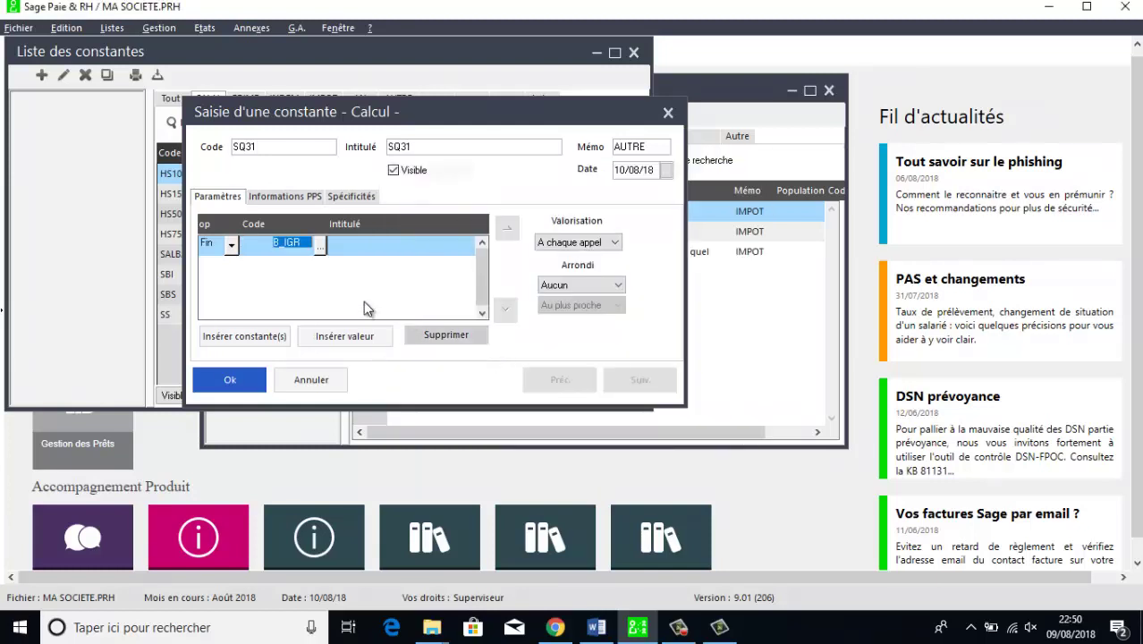
# - Add a second value line to SQ31 with the multiplication operator and value 20
pyautogui.click(333, 335)
pyautogui.click(231, 265)
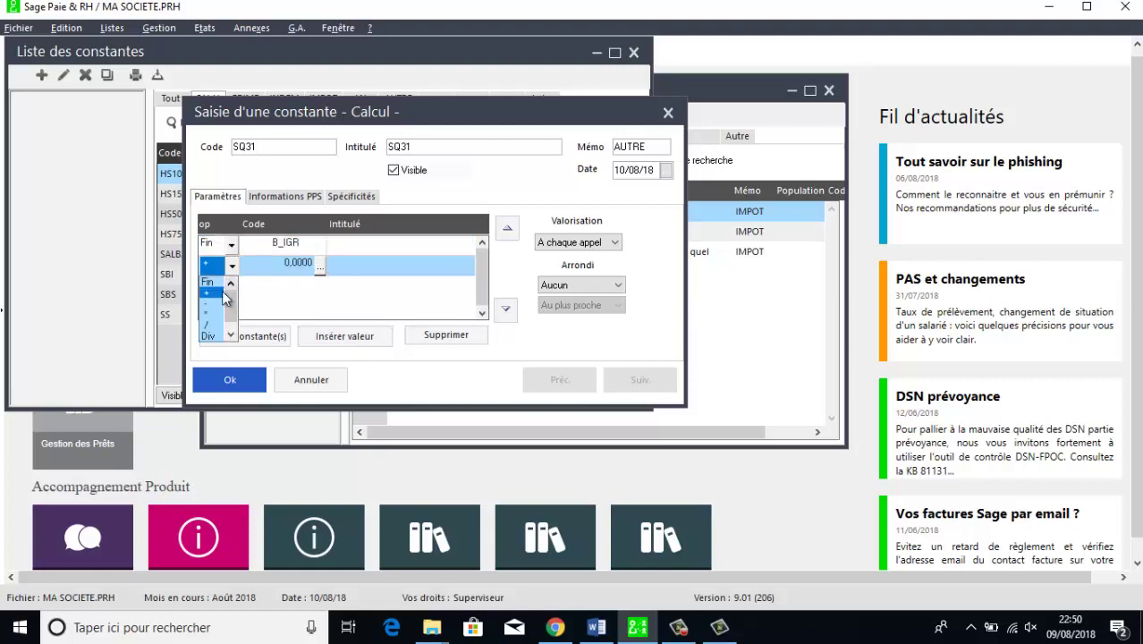
pyautogui.click(209, 311)
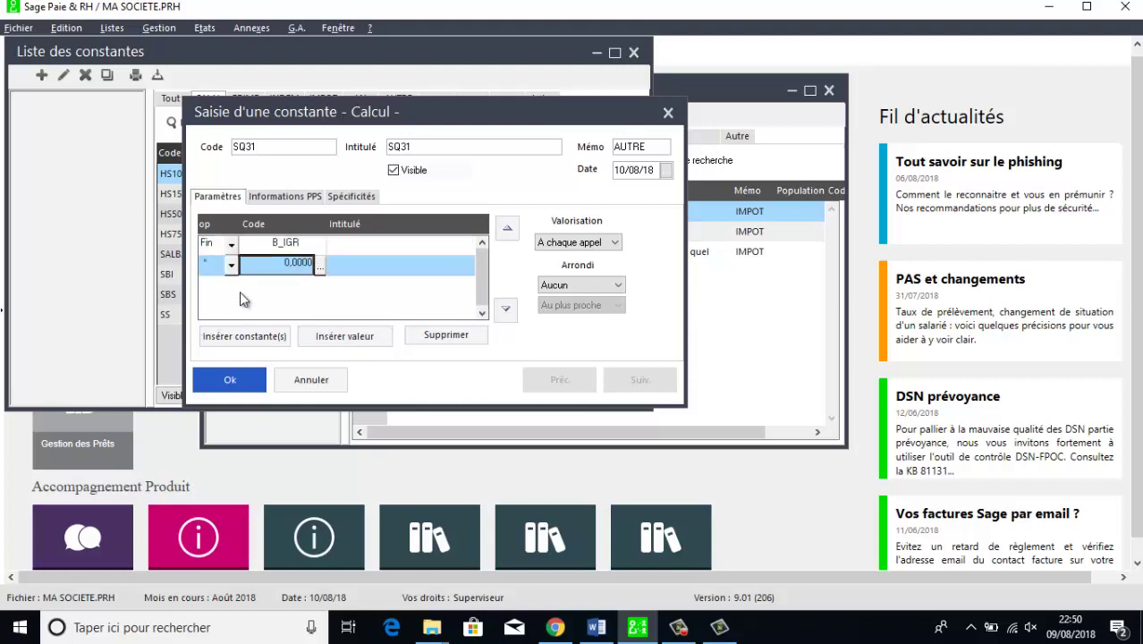
pyautogui.doubleClick(287, 270)
pyautogui.write('3')
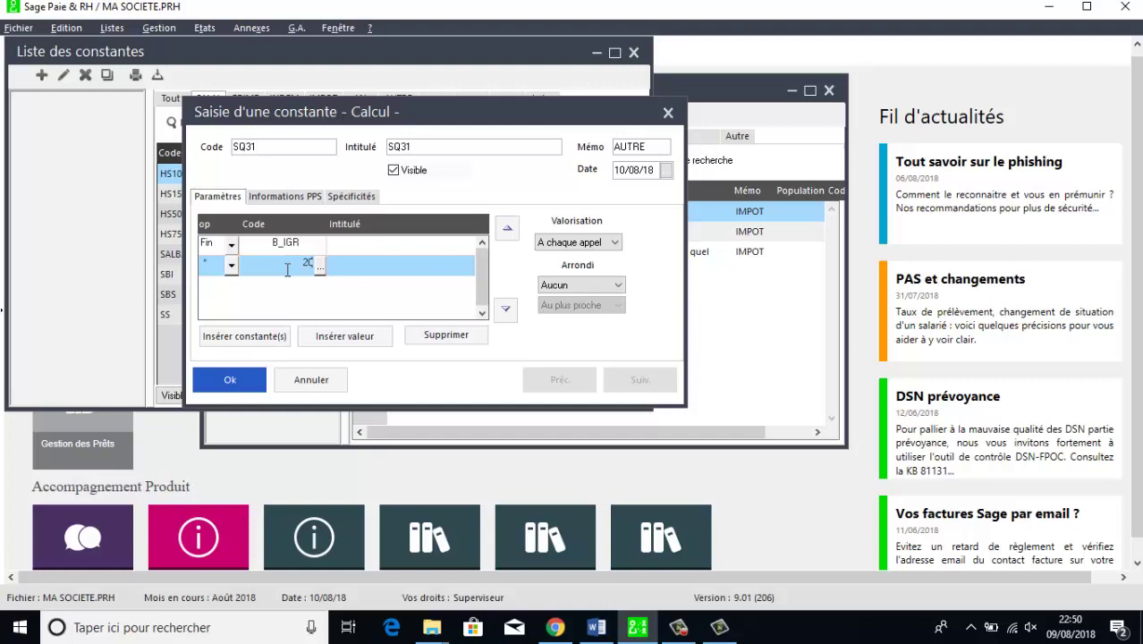
# - Add a third value line to SQ31 dividing by 120 and save the constant
pyautogui.click(356, 338)
pyautogui.click(232, 286)
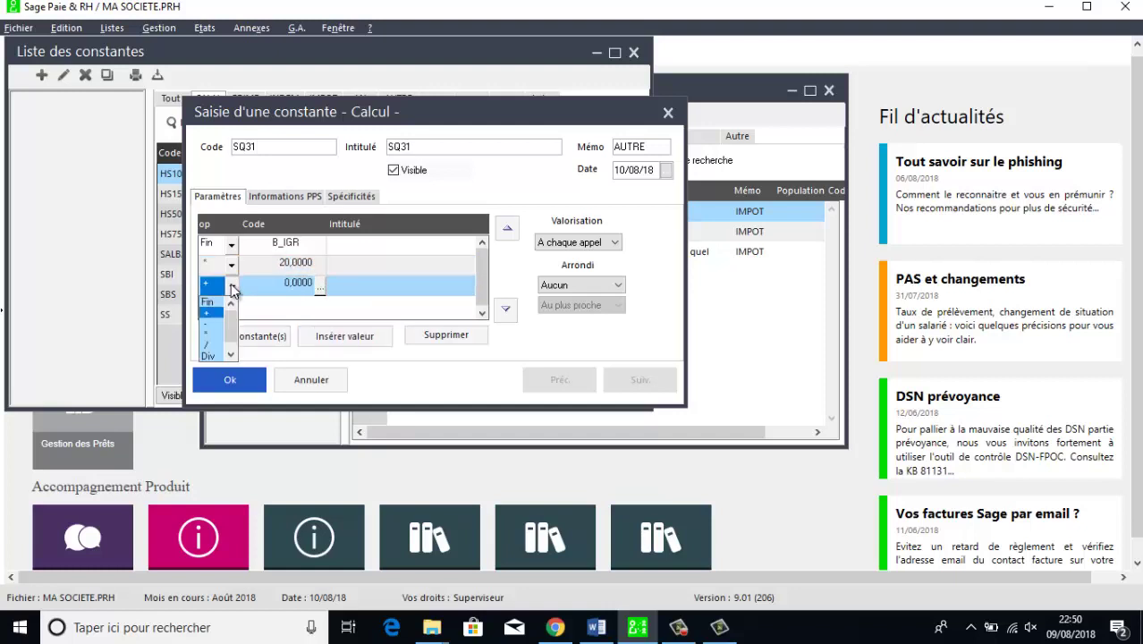
pyautogui.click(208, 345)
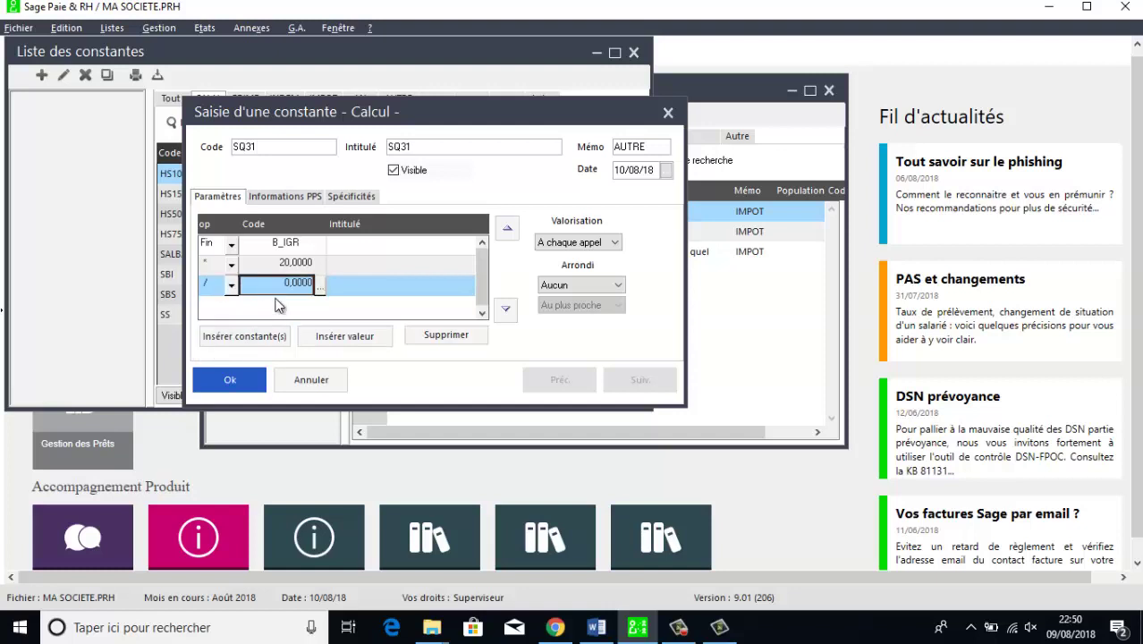
pyautogui.write('120')
pyautogui.click(230, 380)
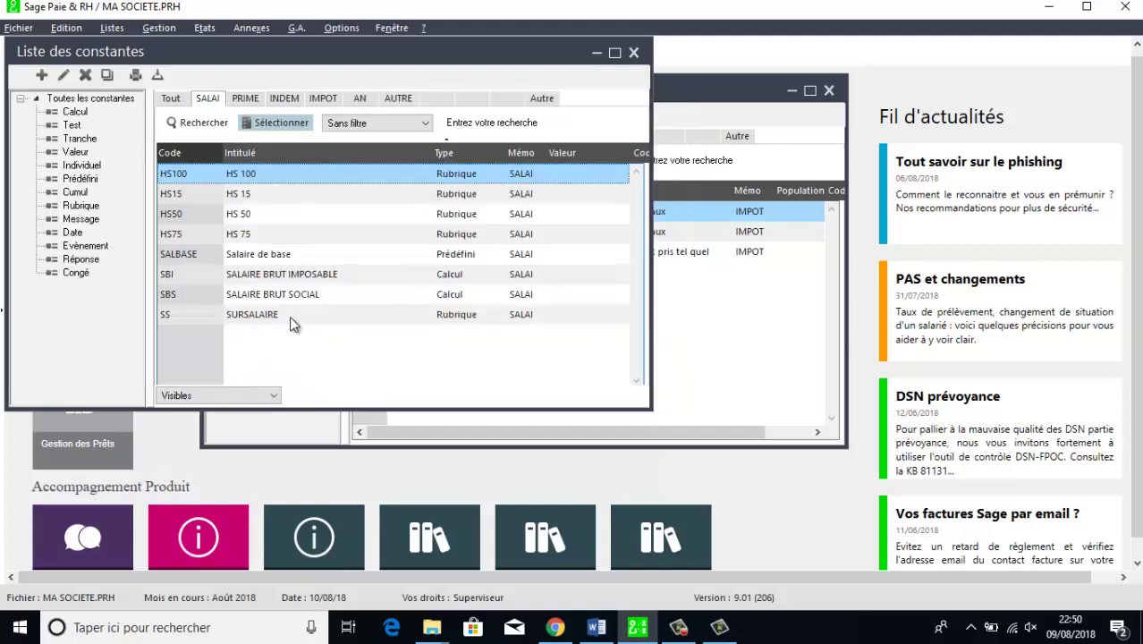
# - Create a new Calcul constant with code SQ32, title SQ32 and memo AUTRE
pyautogui.click(41, 77)
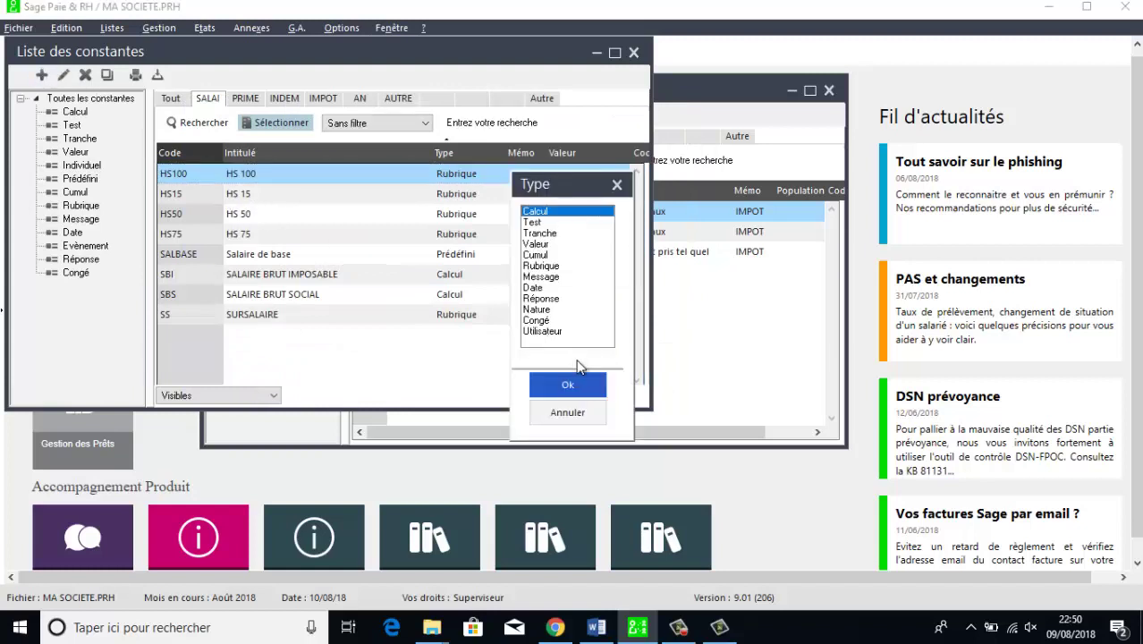
pyautogui.click(579, 386)
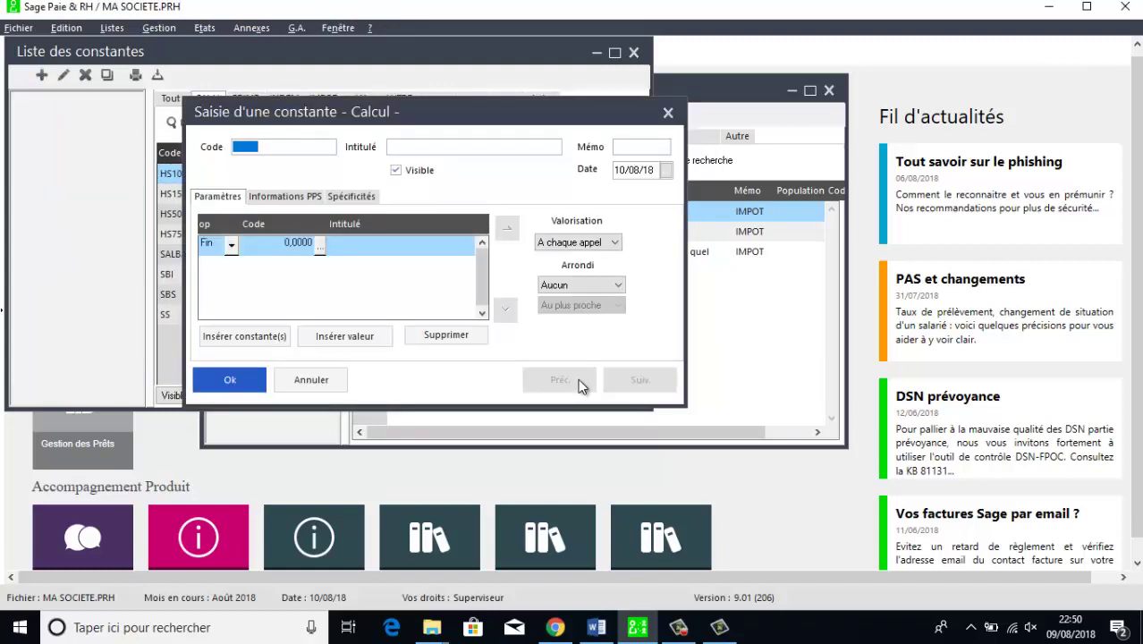
pyautogui.write('SQ32')
pyautogui.click(442, 152)
pyautogui.write('SQ3')
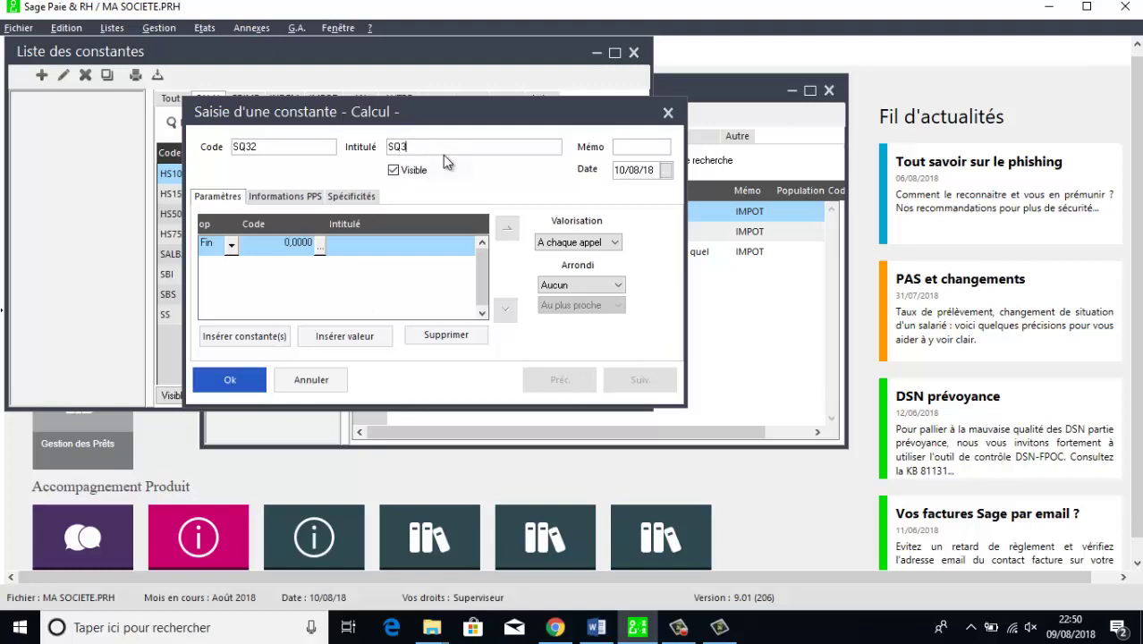
pyautogui.press('Tab')
pyautogui.write('AUTRE')
# - Set SQ32's first calculation line to 7031 and add a second line with the multiplication operator
pyautogui.click(299, 244)
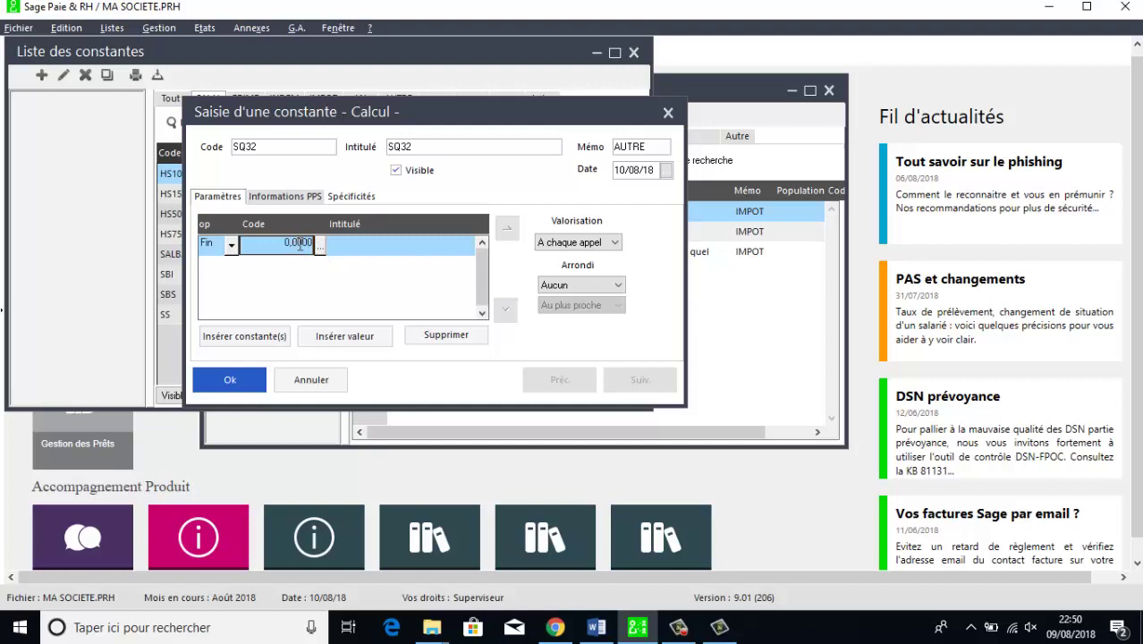
pyautogui.press('BackSpace')
pyautogui.write('7031')
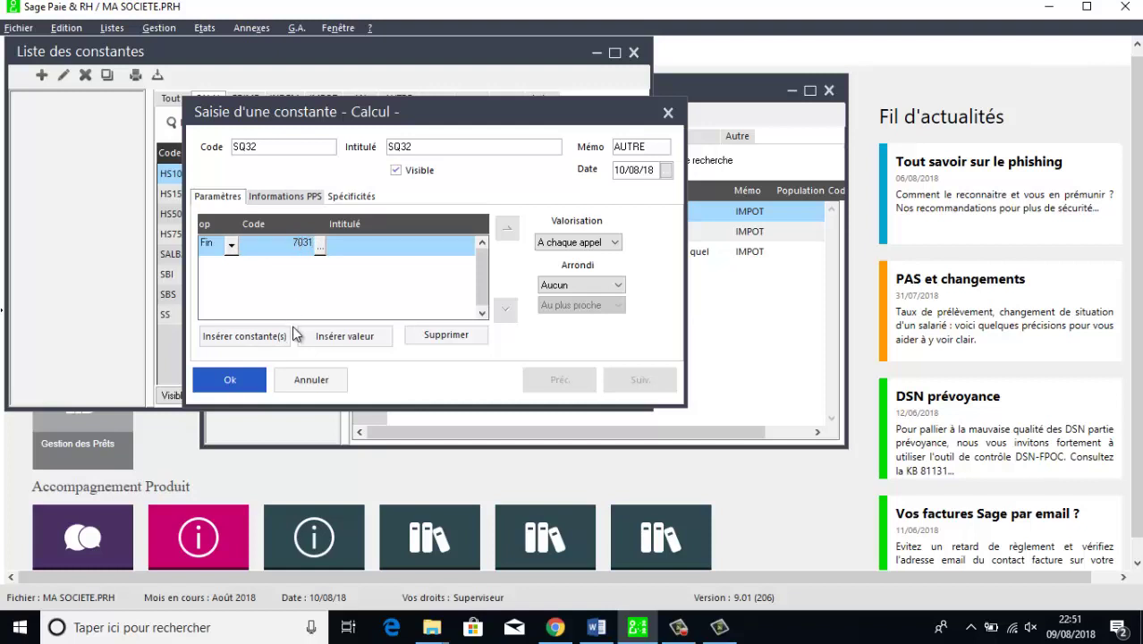
pyautogui.click(323, 337)
pyautogui.click(231, 266)
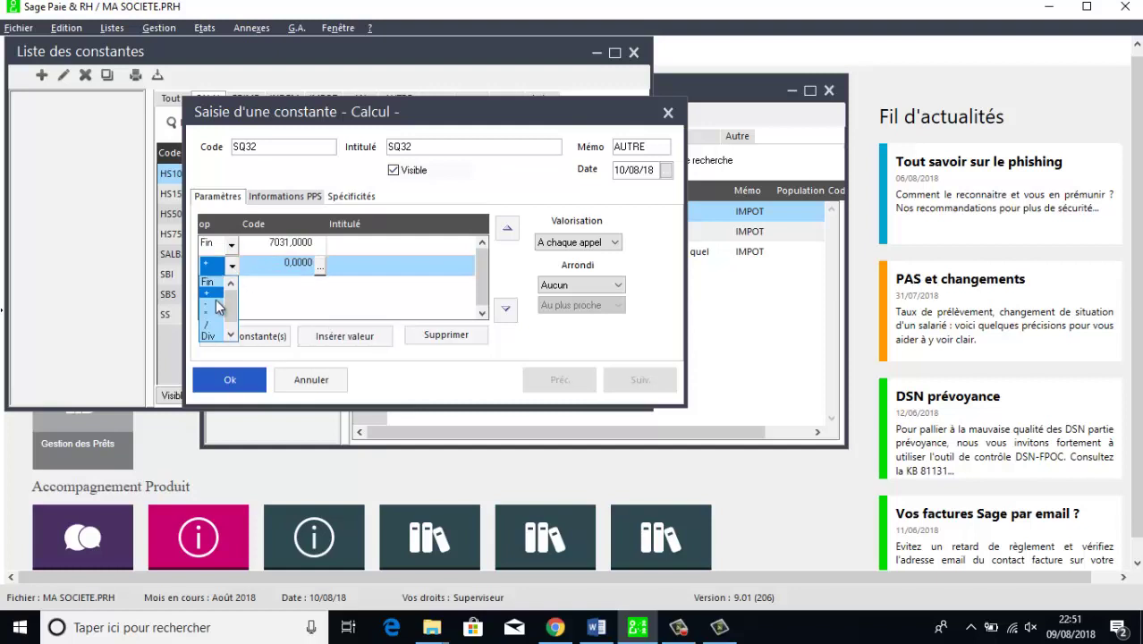
pyautogui.click(209, 314)
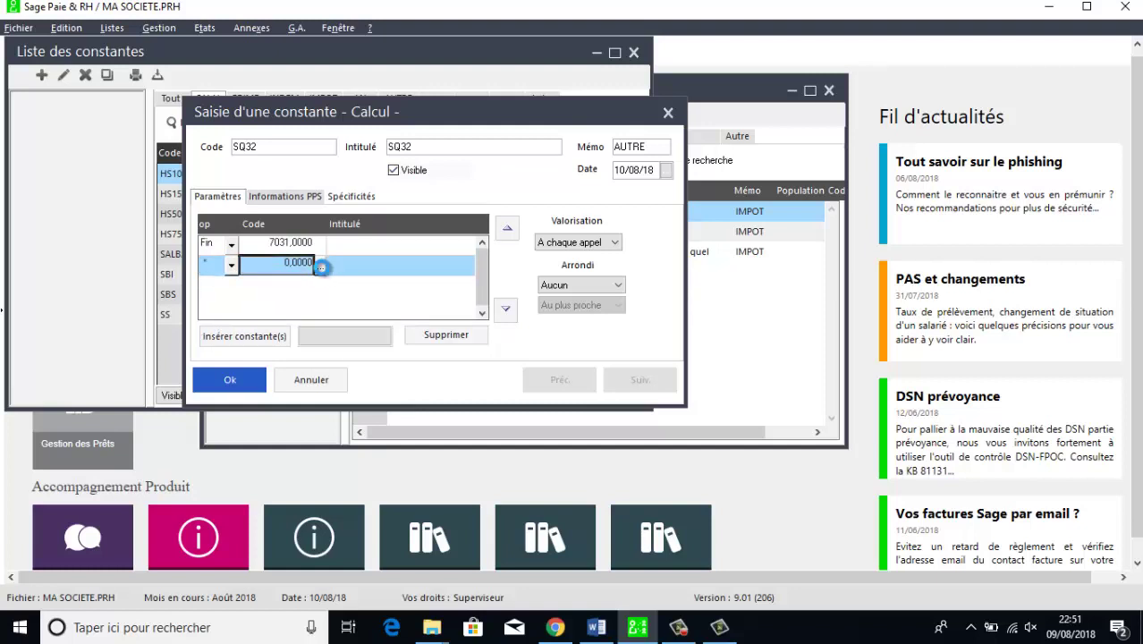
# - Set SQ32's second line to T10LIB01 (PARITE) from memo AUTRE and save the constant
pyautogui.click(320, 265)
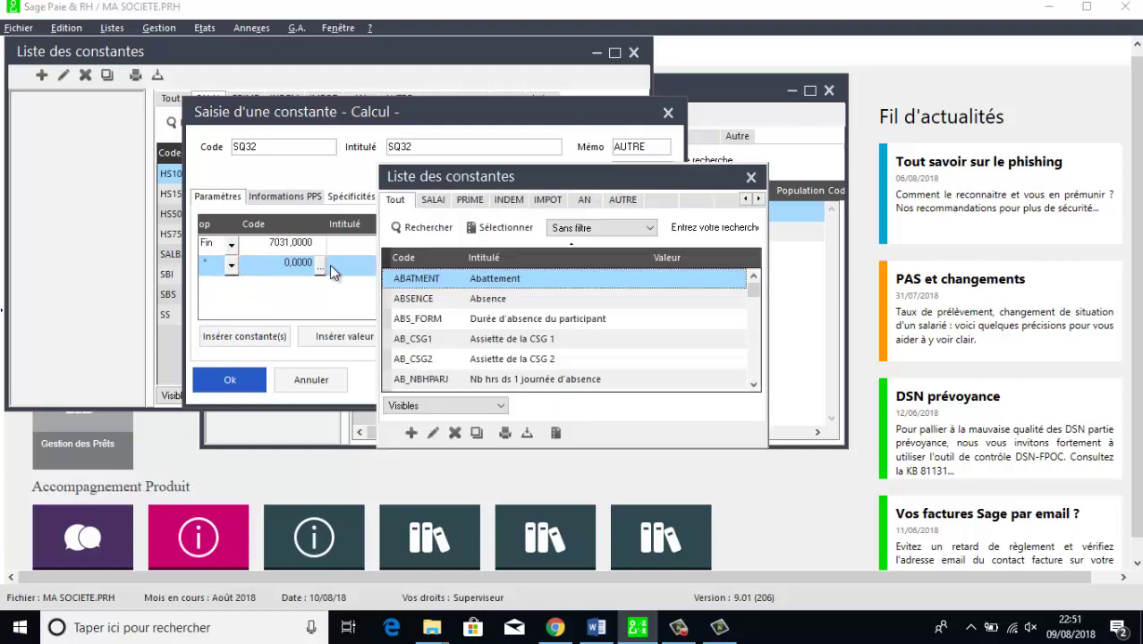
pyautogui.click(624, 201)
pyautogui.moveTo(755, 283); pyautogui.dragTo(753, 359)
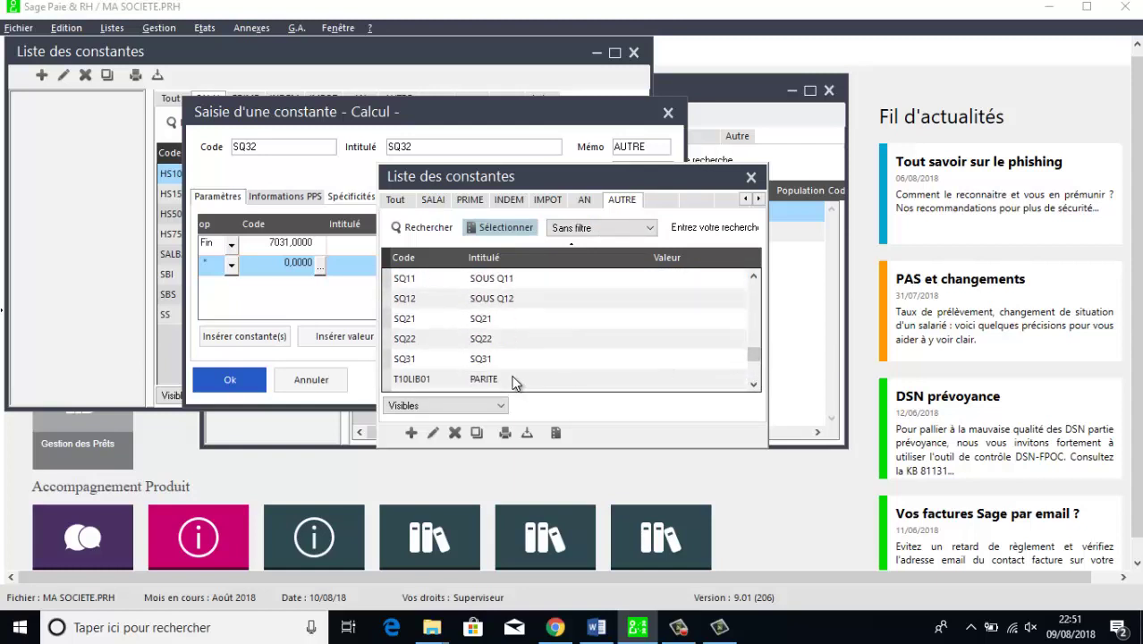
pyautogui.doubleClick(572, 379)
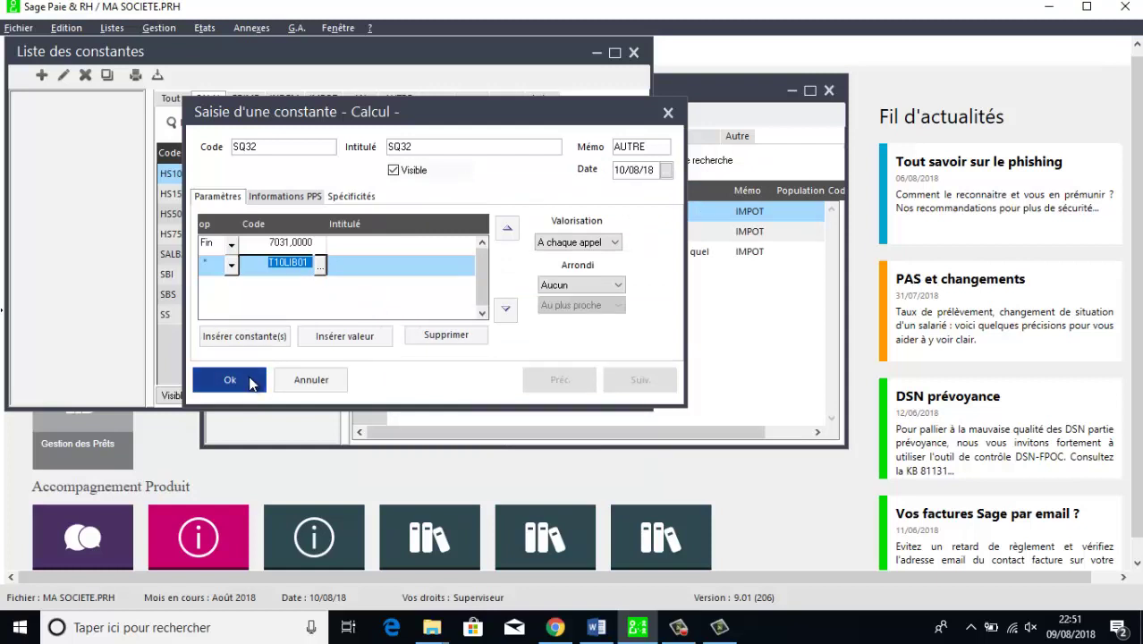
pyautogui.click(228, 380)
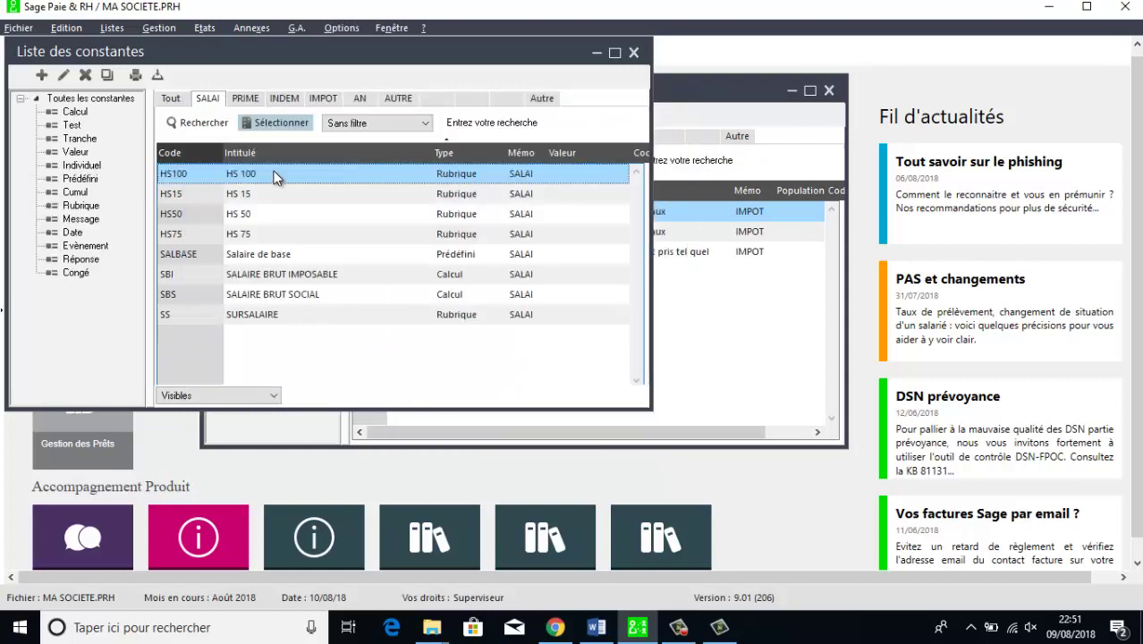
# - Create a new Calcul constant with code Q3, title Q3 and memo IMPOT
pyautogui.click(41, 75)
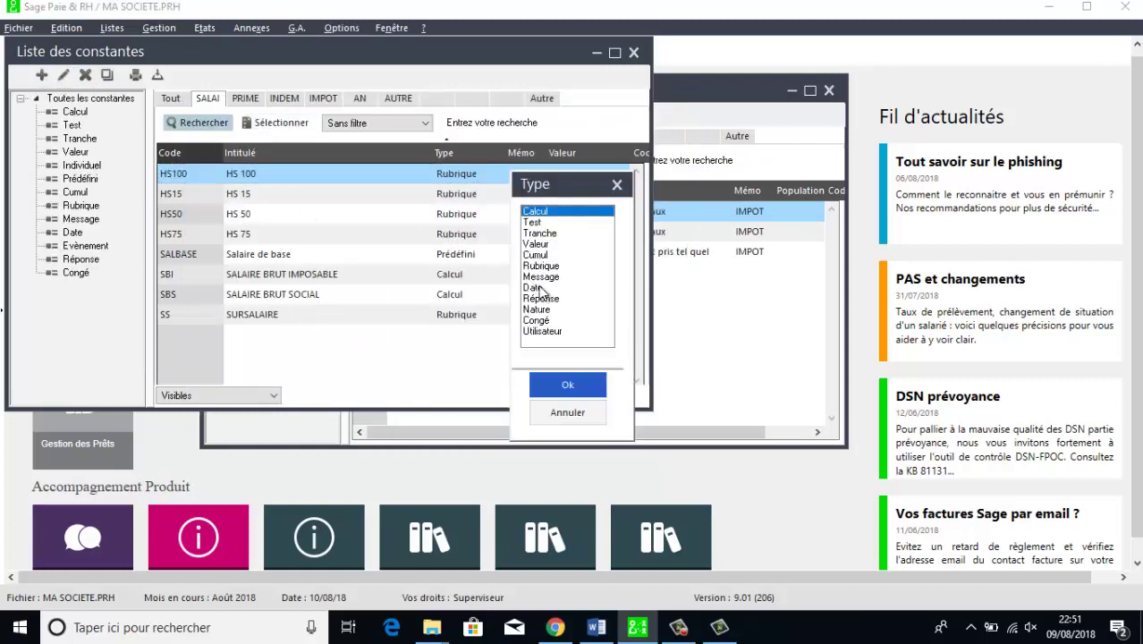
pyautogui.click(566, 386)
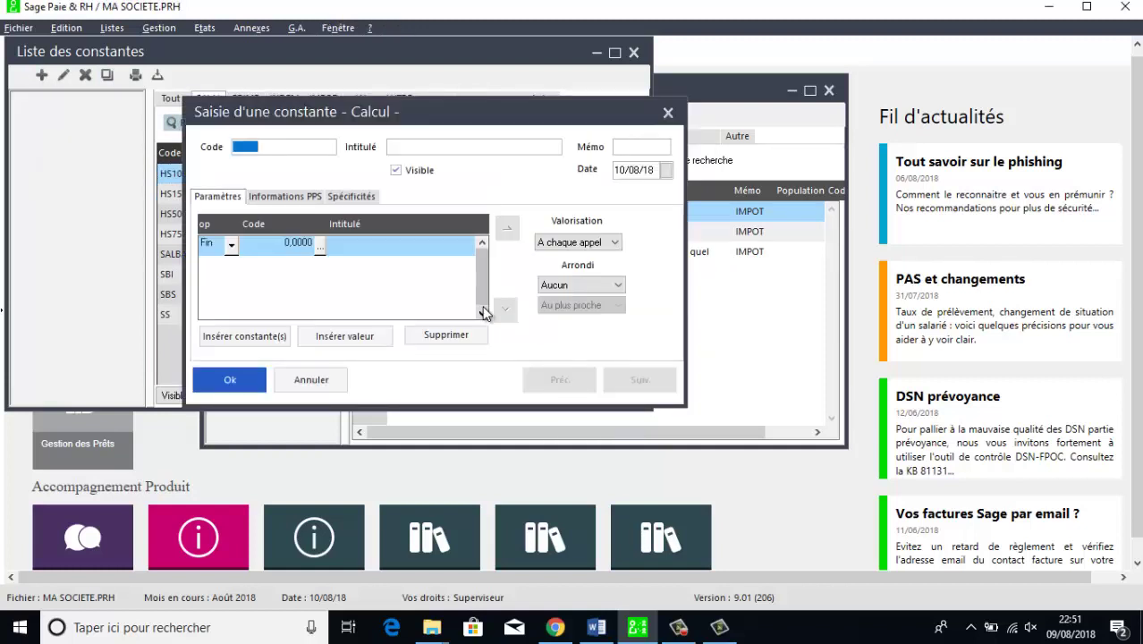
pyautogui.write('Q3')
pyautogui.press('Tab')
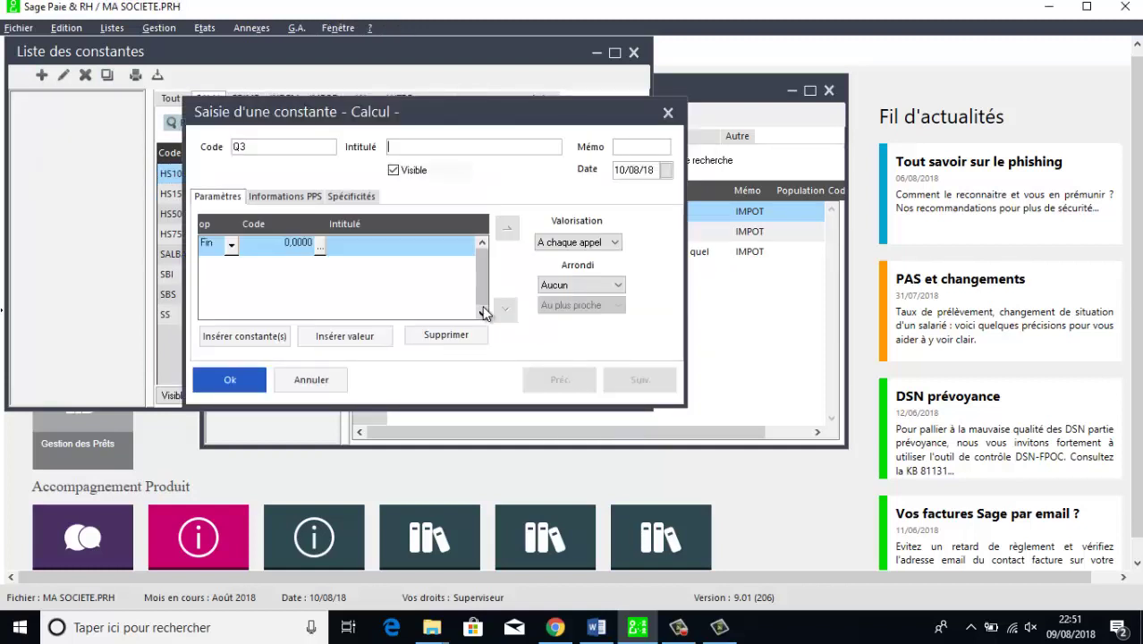
pyautogui.write('Q3')
pyautogui.press('Tab')
pyautogui.write('IMPOT')
# - Set Q3's first calculation line to the constant SQ31 from memo AUTRE
pyautogui.click(319, 246)
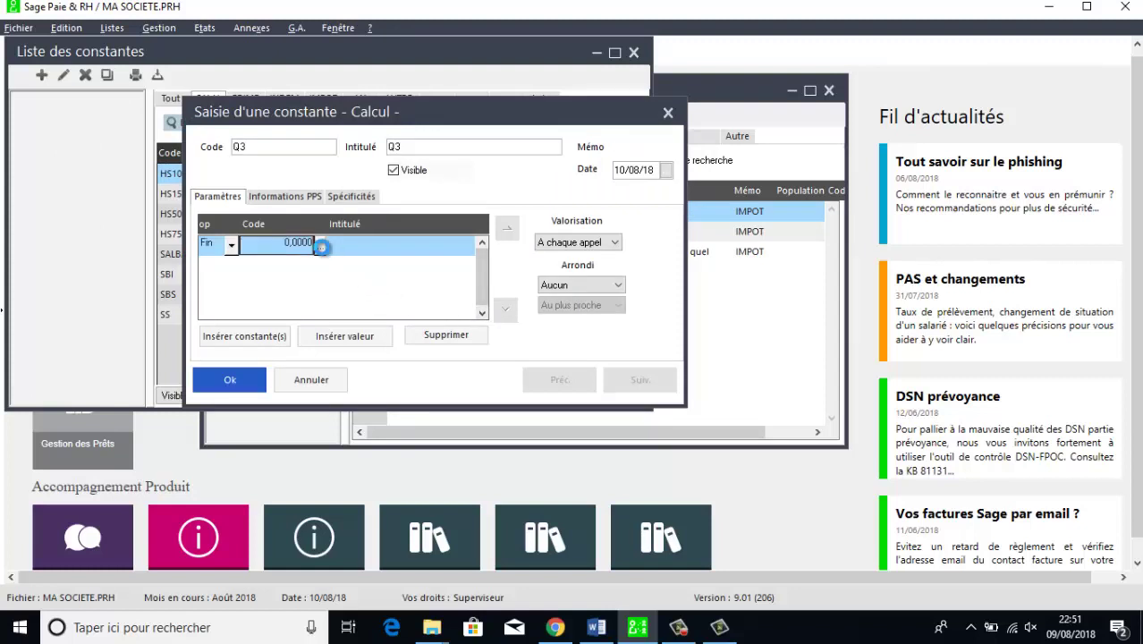
pyautogui.click(621, 198)
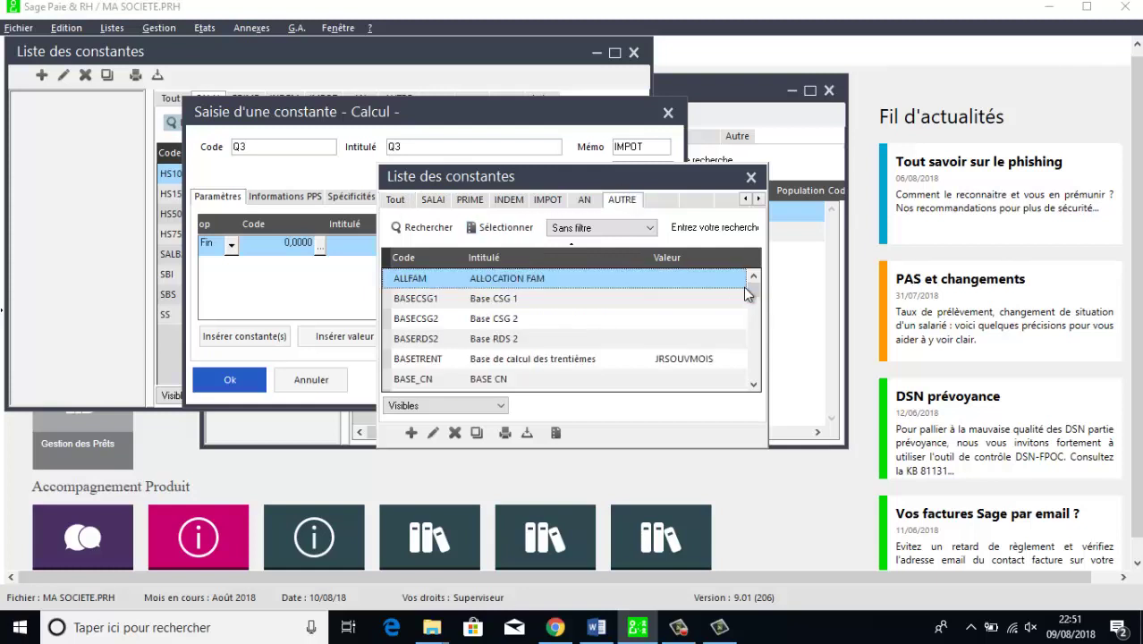
pyautogui.moveTo(754, 296); pyautogui.dragTo(754, 354)
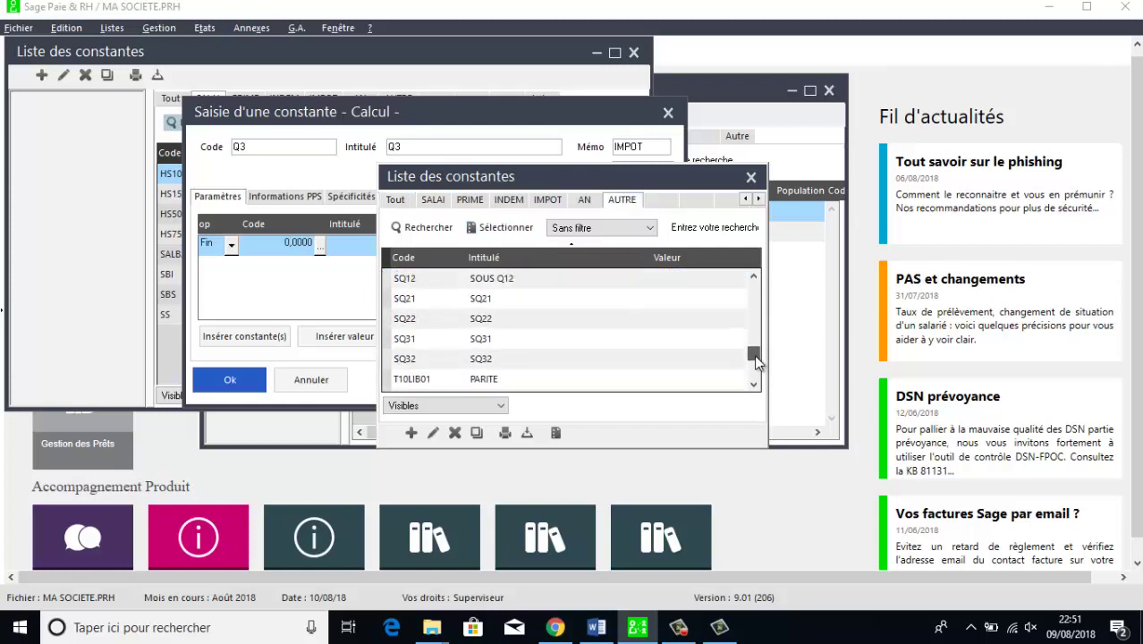
pyautogui.doubleClick(492, 338)
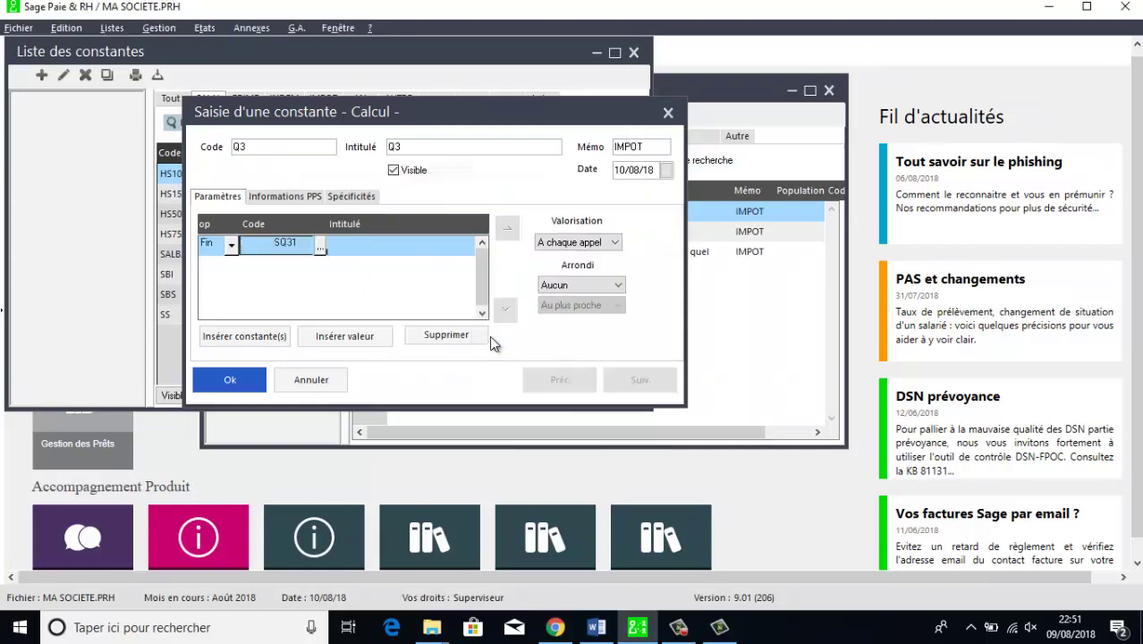
# - Insert SQ32 from memo AUTRE as Q3's second line with the subtraction operator and save the constant
pyautogui.click(262, 334)
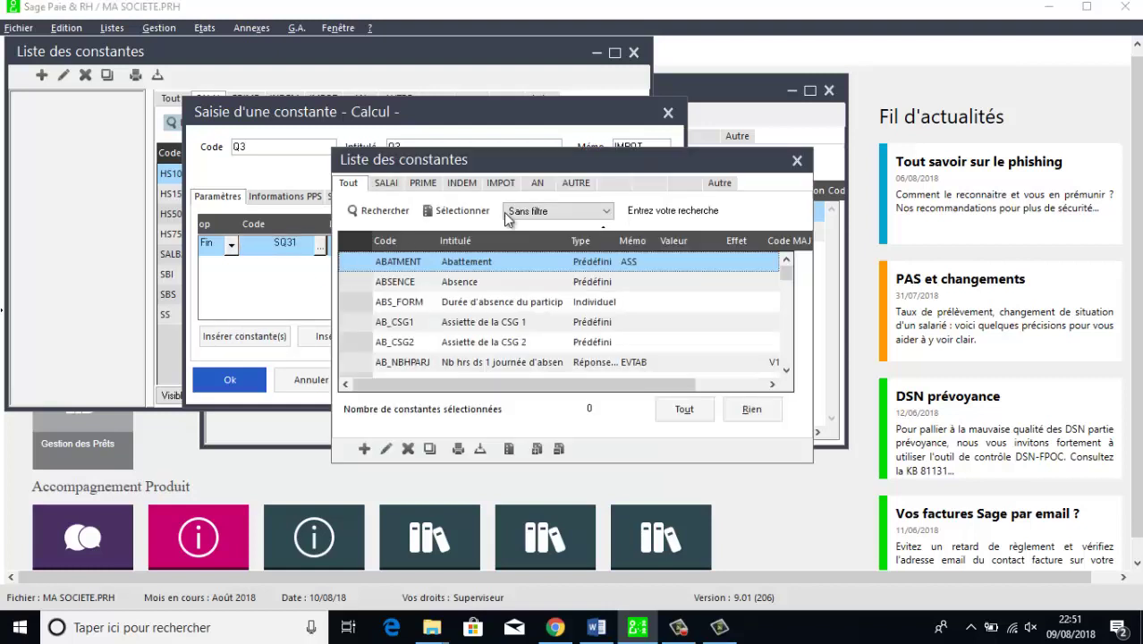
pyautogui.click(575, 182)
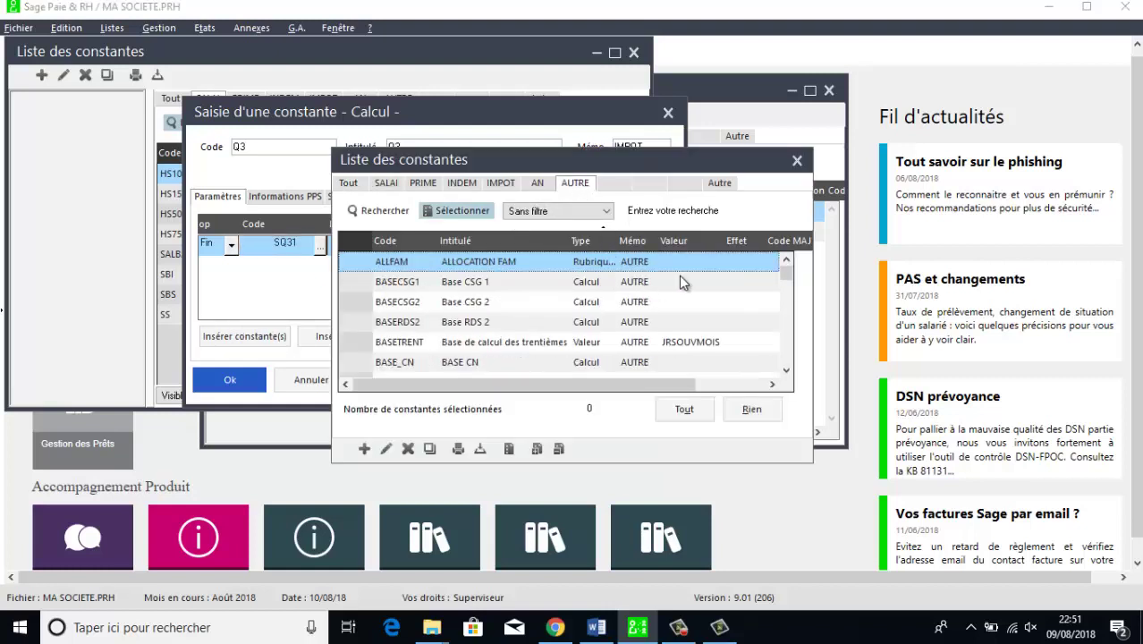
pyautogui.moveTo(786, 272); pyautogui.dragTo(786, 336)
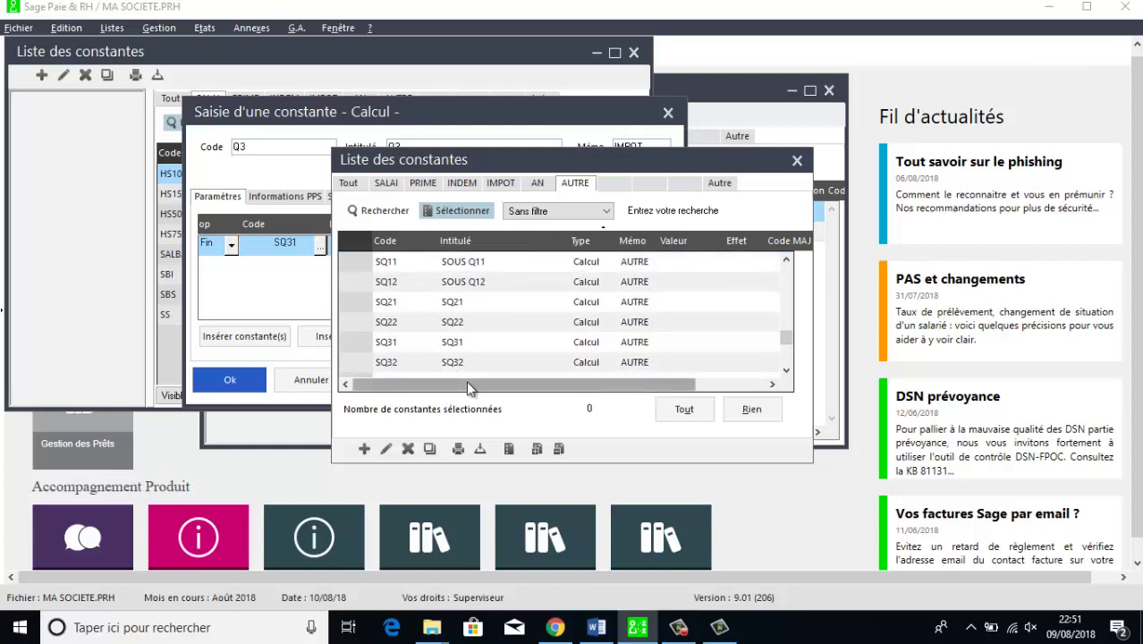
pyautogui.doubleClick(383, 361)
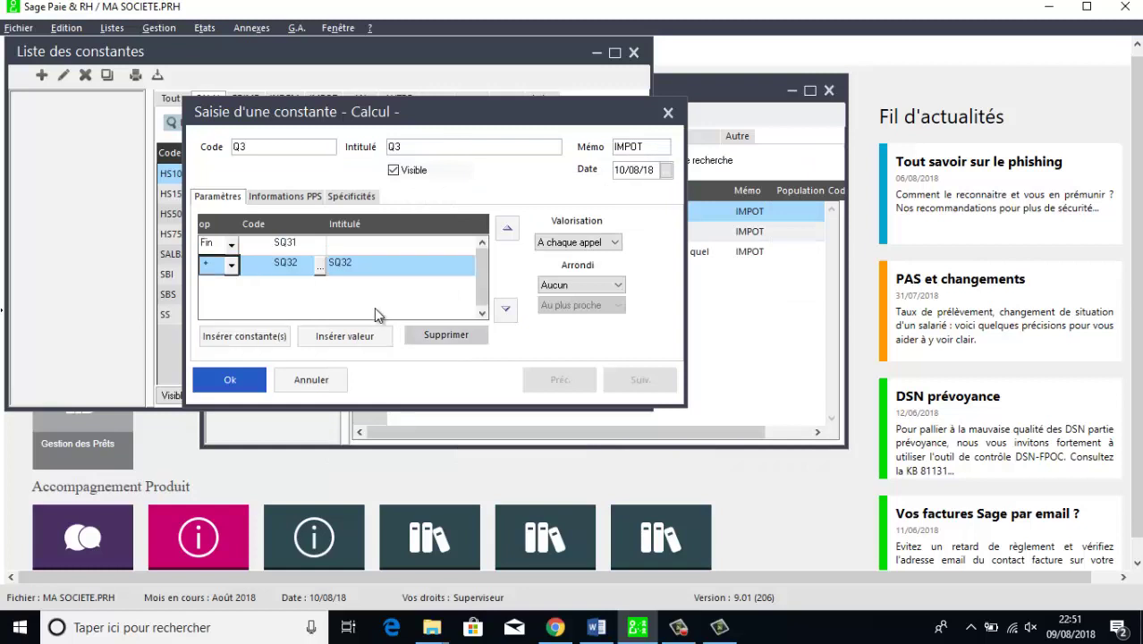
pyautogui.click(230, 264)
pyautogui.click(208, 310)
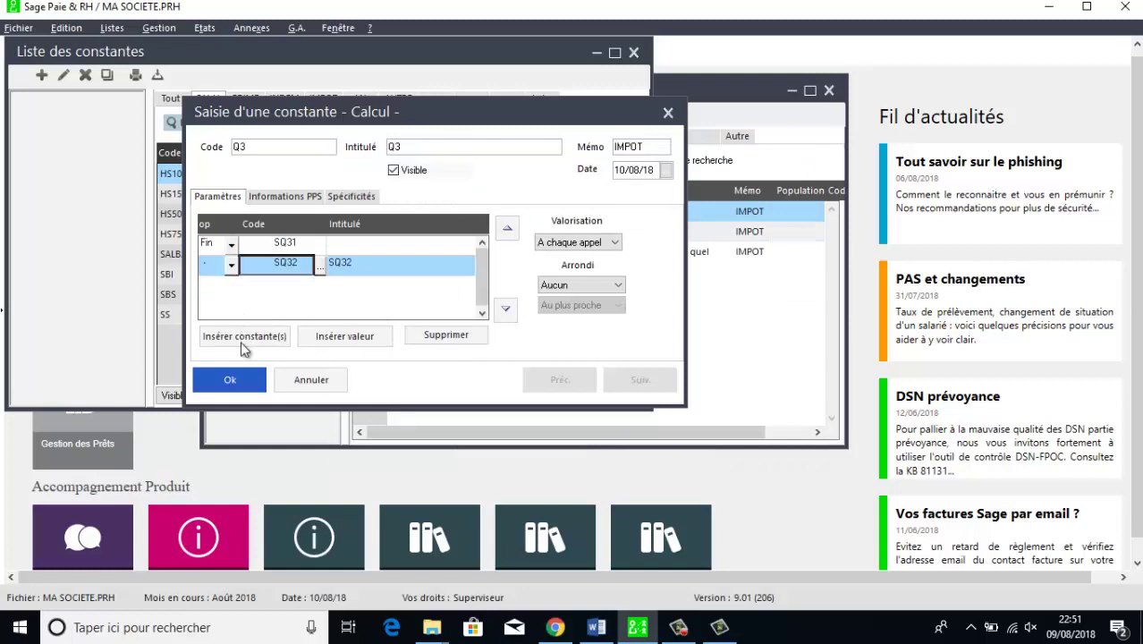
pyautogui.click(233, 378)
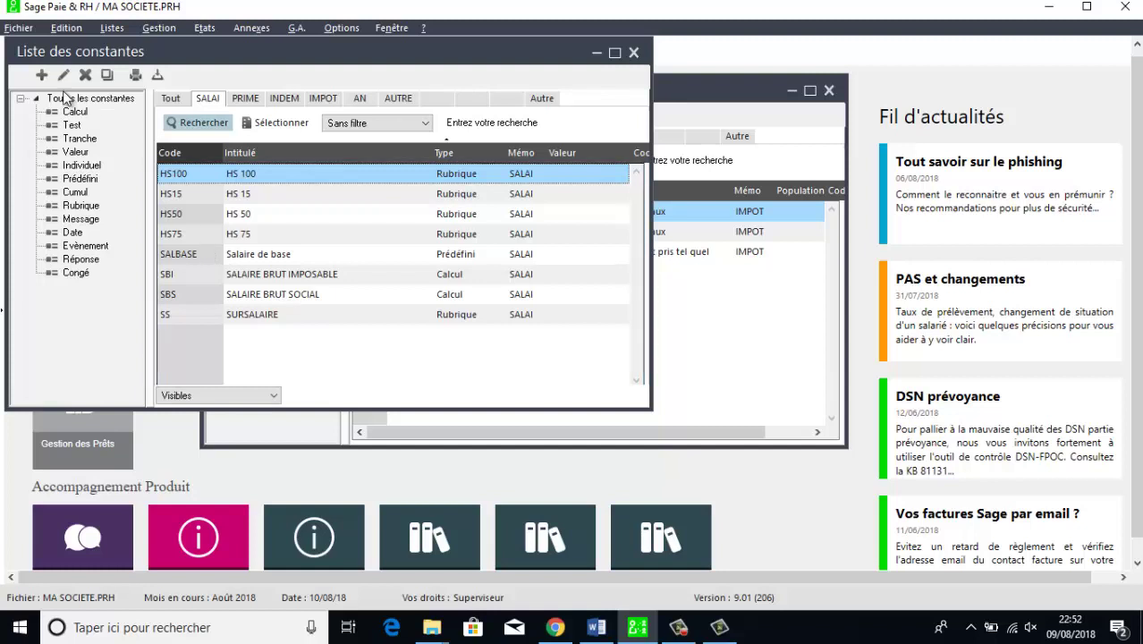
# - Create a new Calcul constant with code SQ41, title SQ41 and memo AUTRE
pyautogui.click(41, 76)
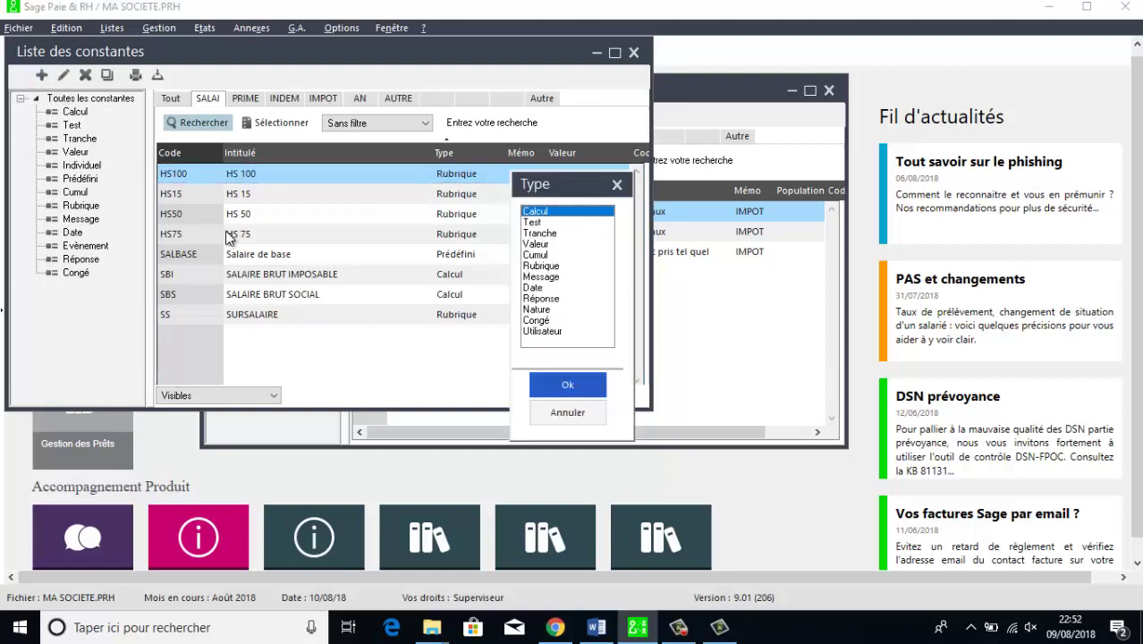
pyautogui.click(549, 385)
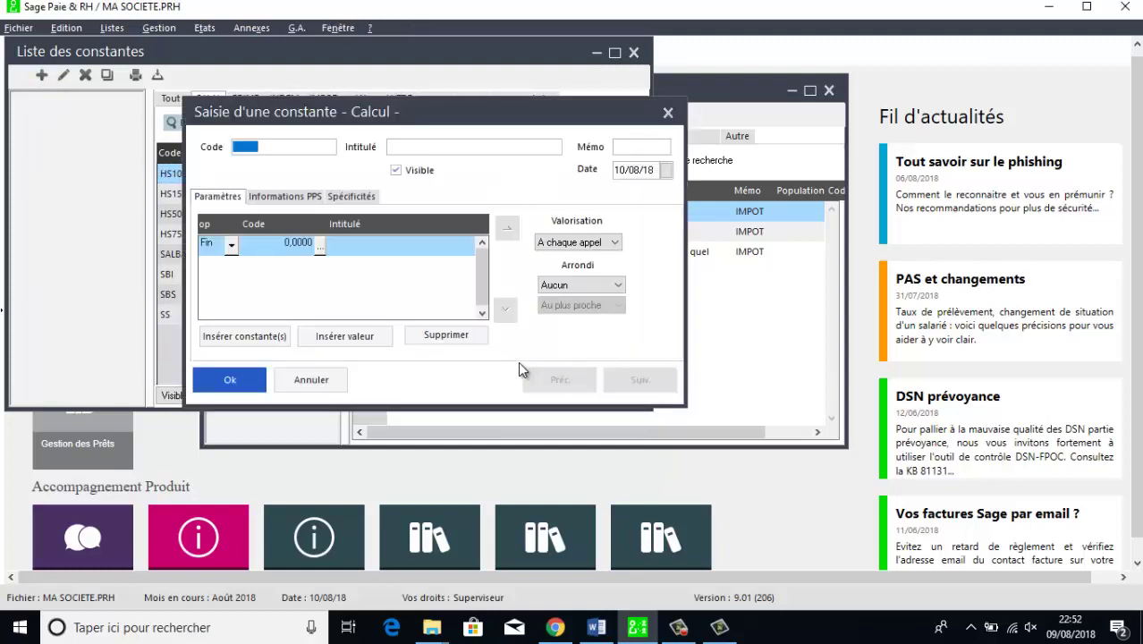
pyautogui.write('SQ41')
pyautogui.press('Tab')
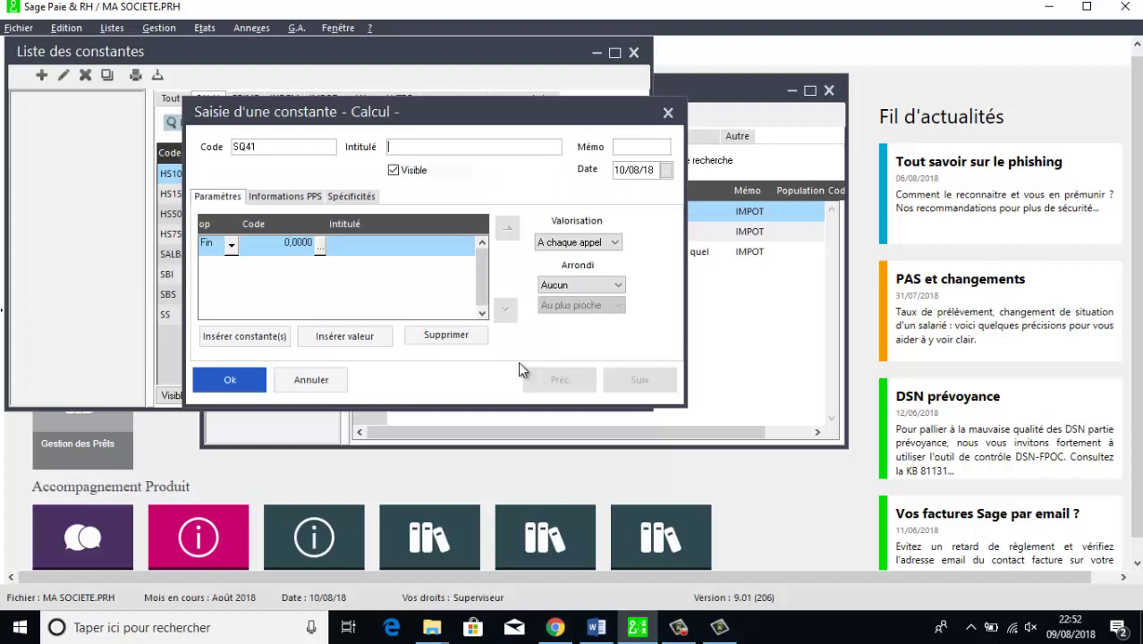
pyautogui.write('S')
pyautogui.write('AUTRE')
# - Set SQ41's first calculation line to B_IGR (BASE IGR) from memo AUTRE
pyautogui.click(319, 246)
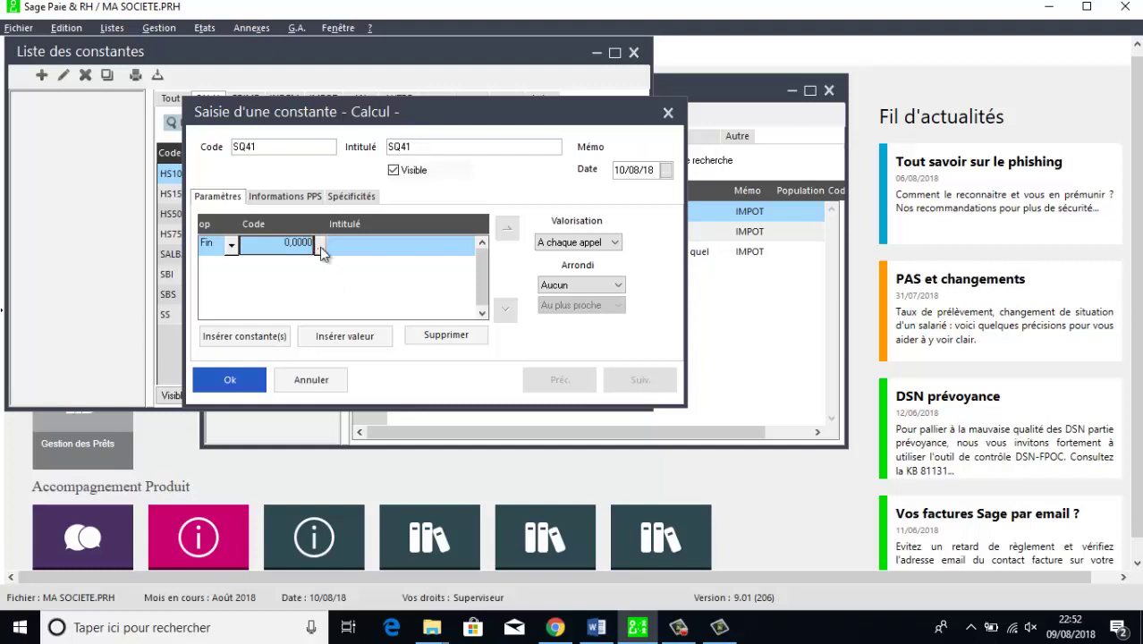
pyautogui.click(622, 200)
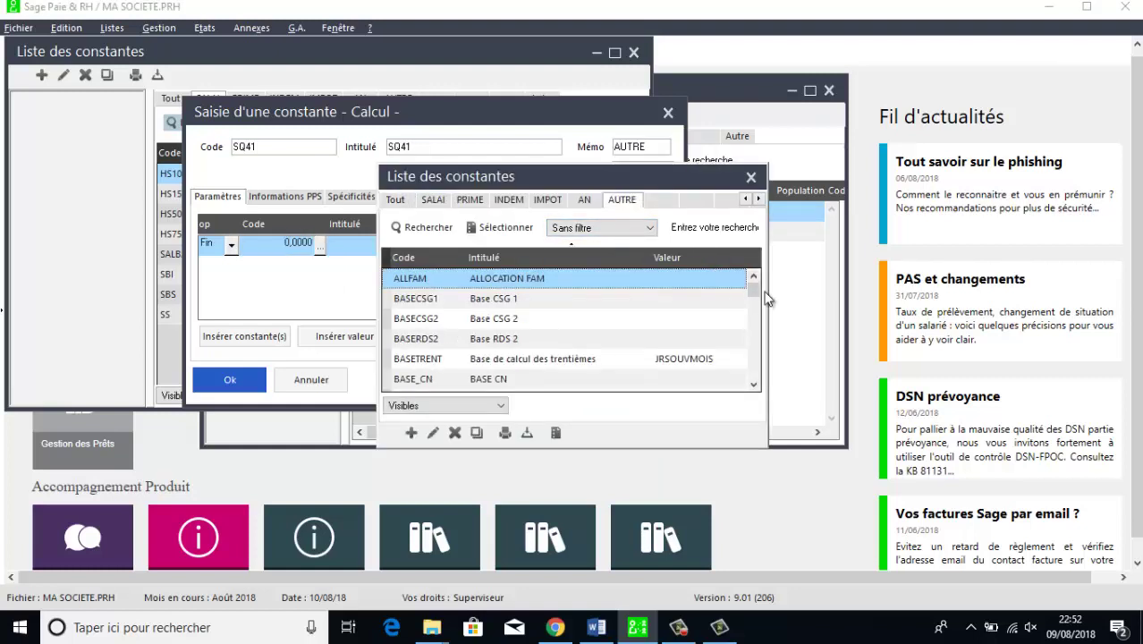
pyautogui.moveTo(756, 292); pyautogui.dragTo(755, 307)
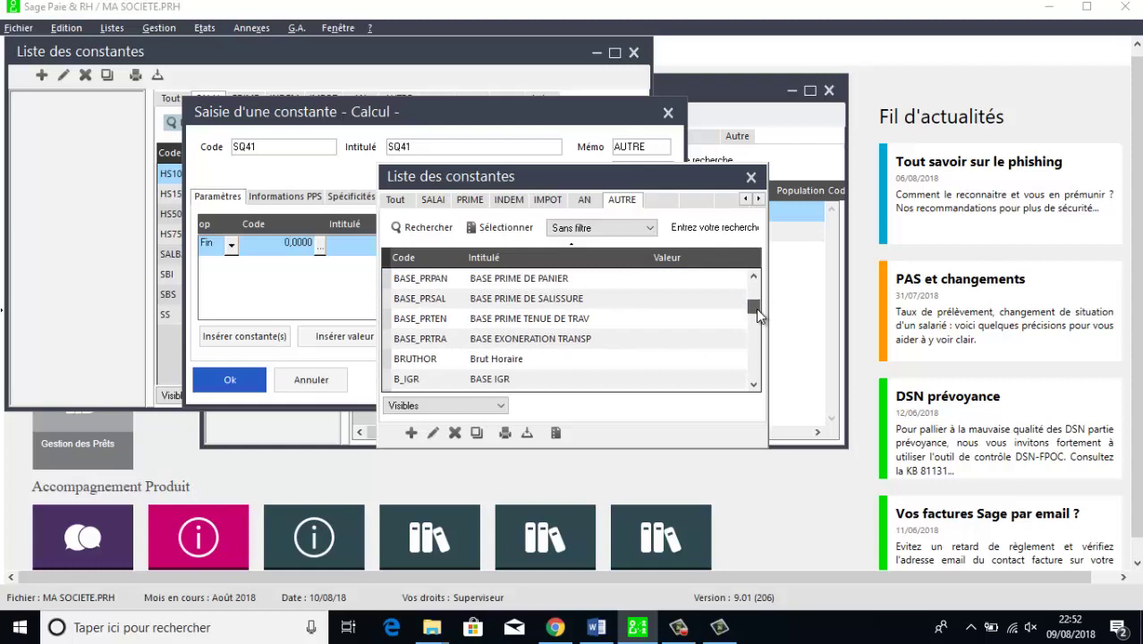
pyautogui.doubleClick(529, 378)
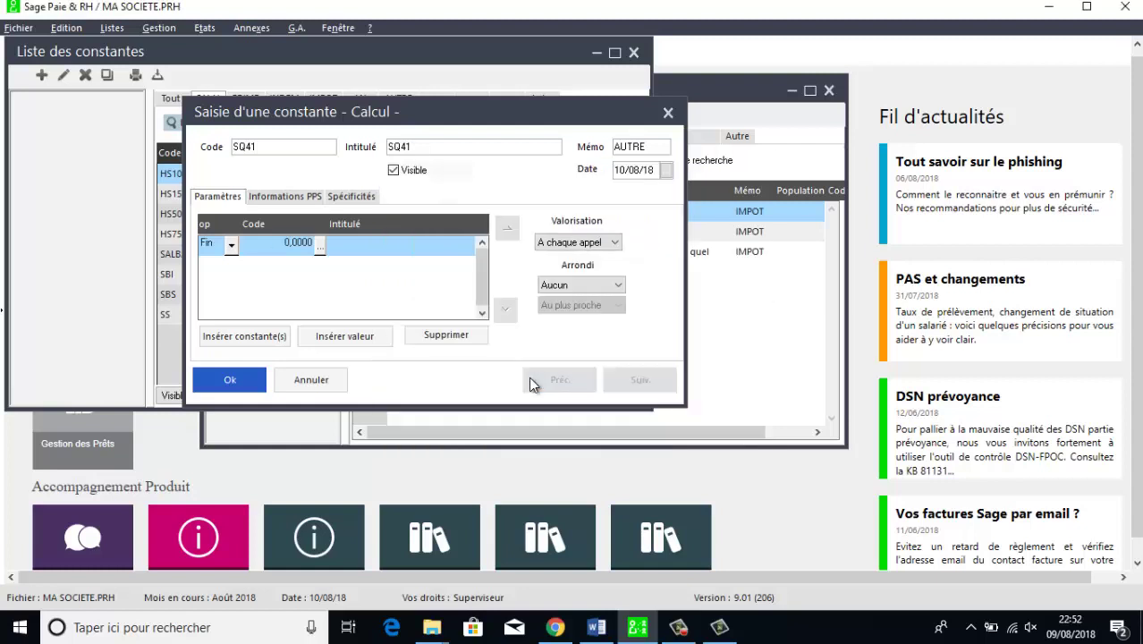
# - Add a second value line to SQ41 multiplying by 25
pyautogui.click(329, 336)
pyautogui.click(231, 267)
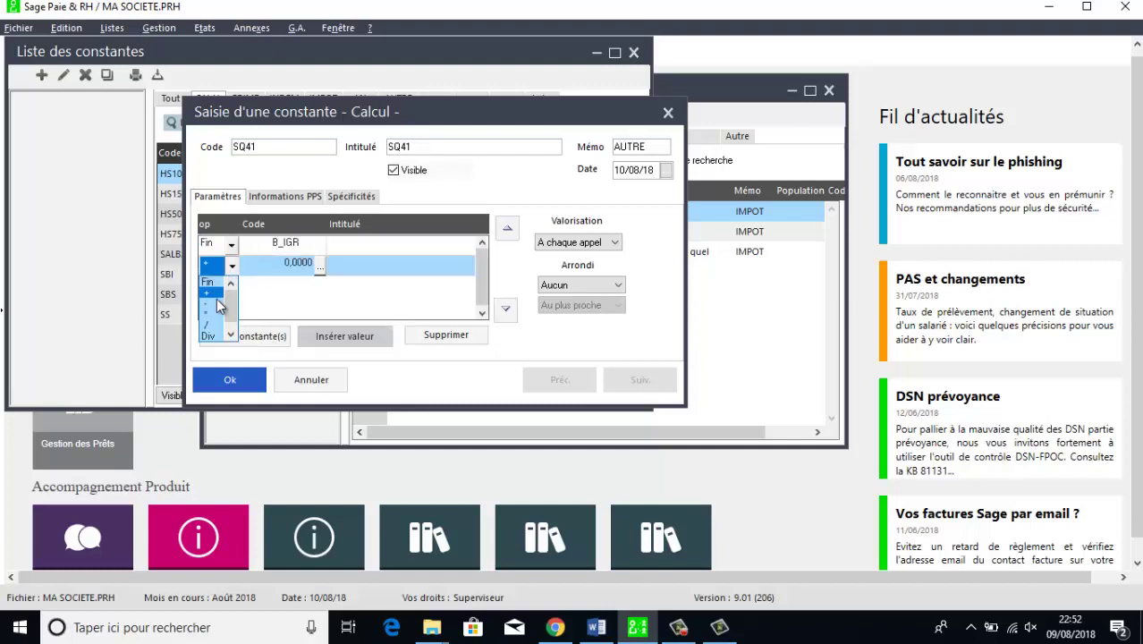
pyautogui.click(212, 311)
pyautogui.write('4')
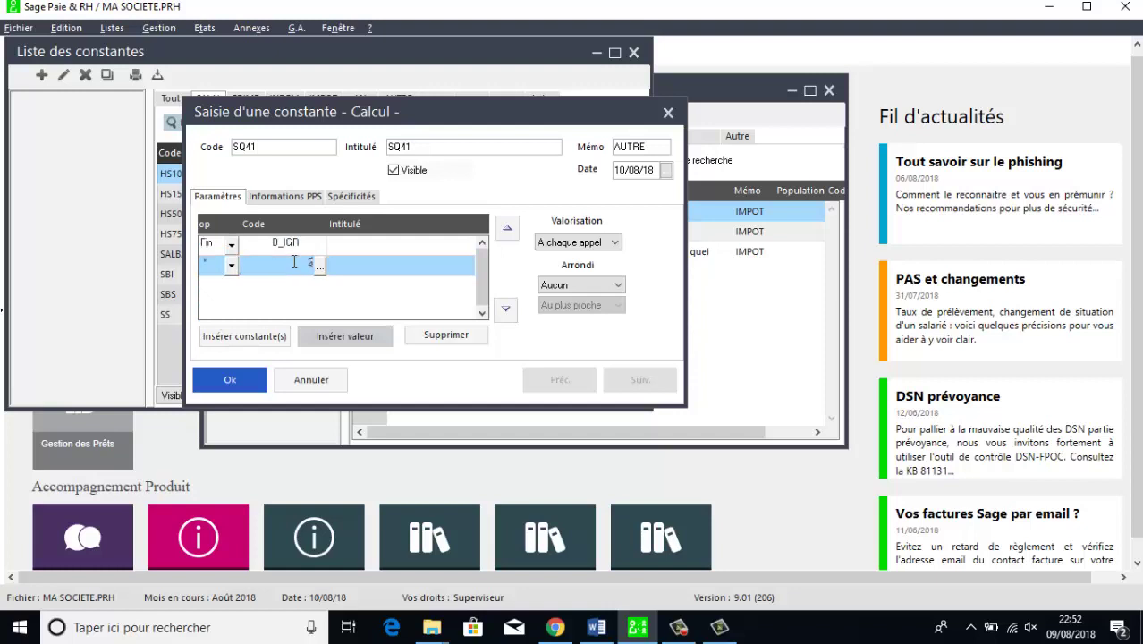
pyautogui.write('5')
# - Add a third value line to SQ41 dividing by 125 and save the constant
pyautogui.click(349, 336)
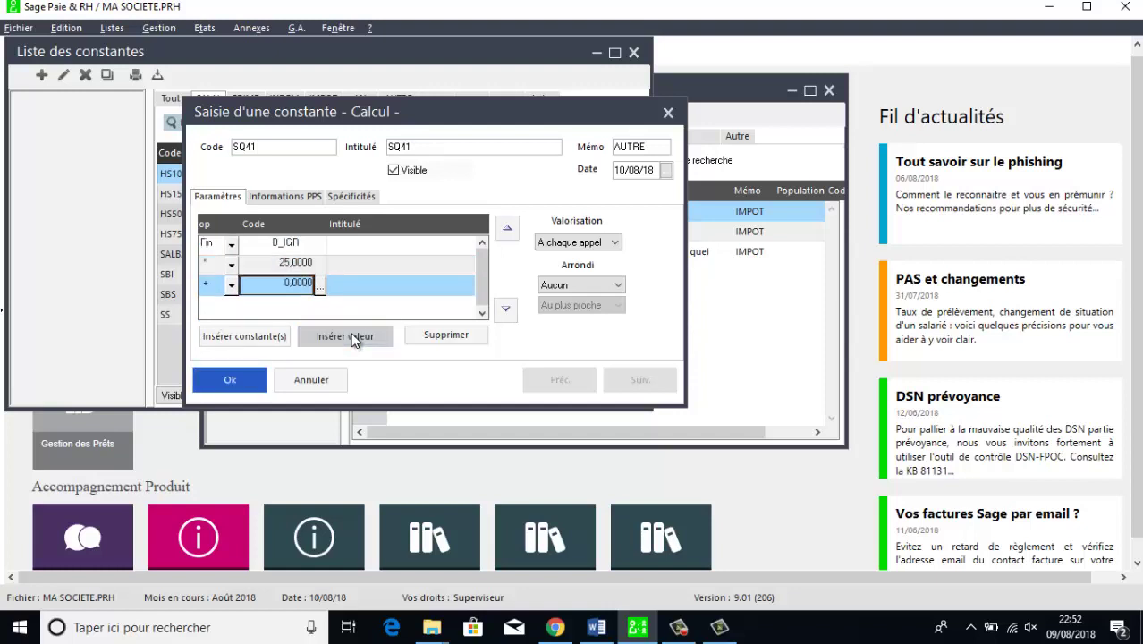
pyautogui.click(231, 285)
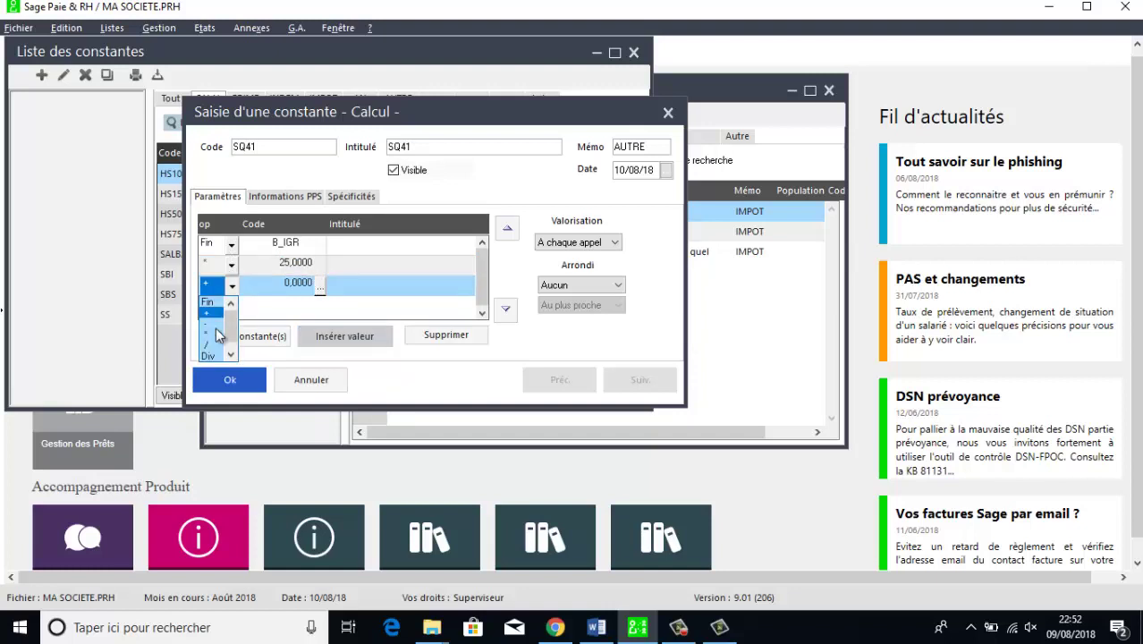
pyautogui.click(214, 344)
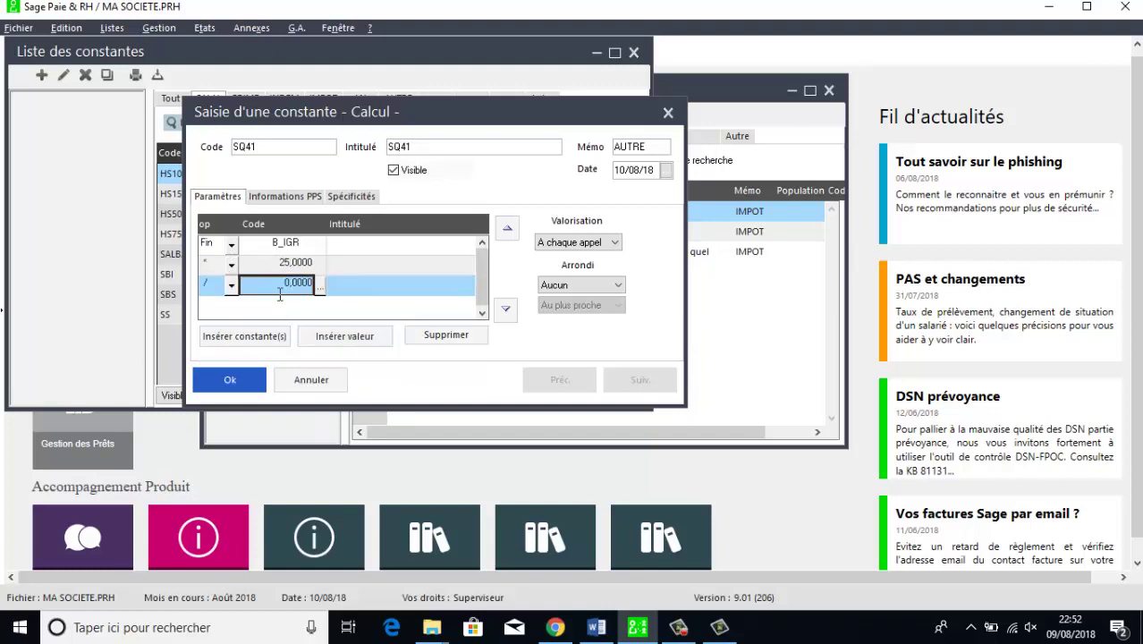
pyautogui.write('125')
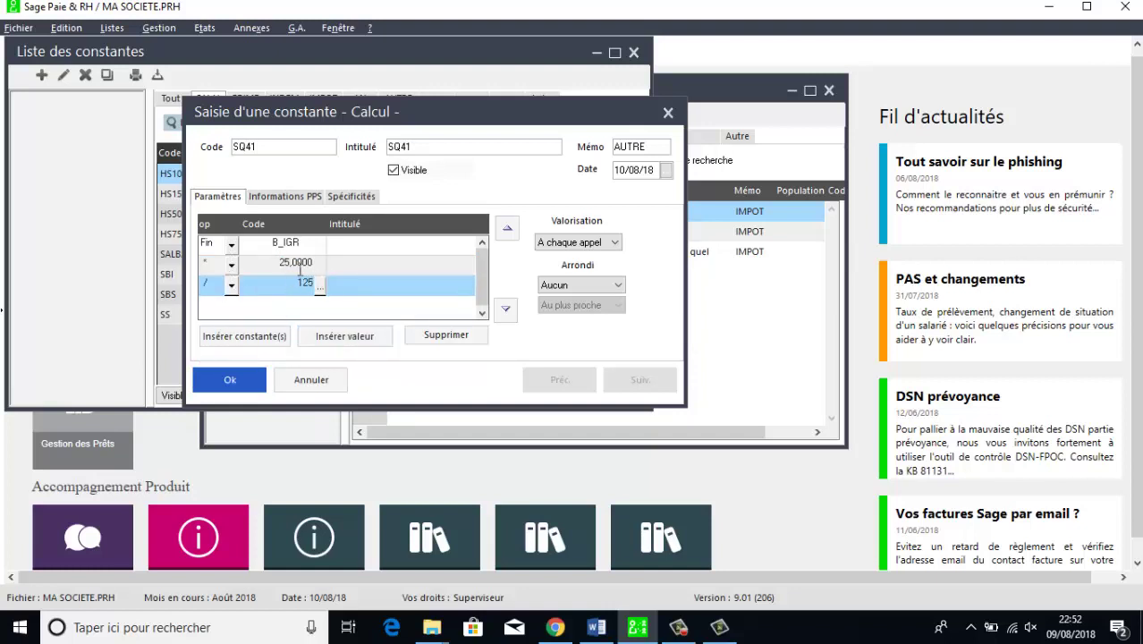
pyautogui.click(231, 379)
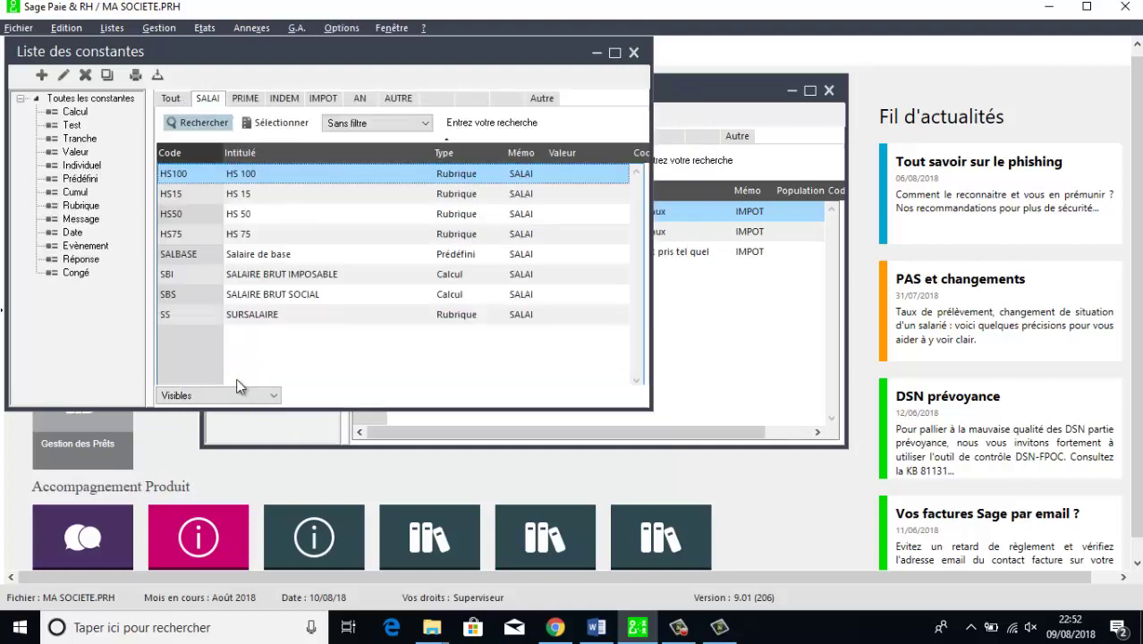
# - Create a new Calcul constant with code SQ42, title SQ42 and memo AUTRE
pyautogui.click(42, 75)
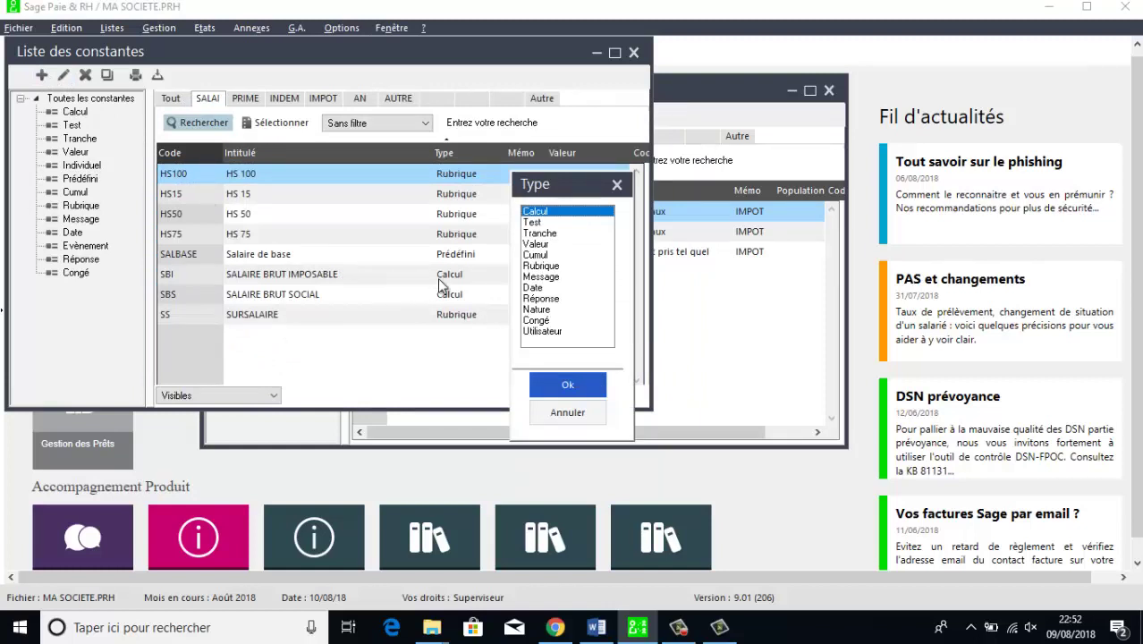
pyautogui.click(563, 380)
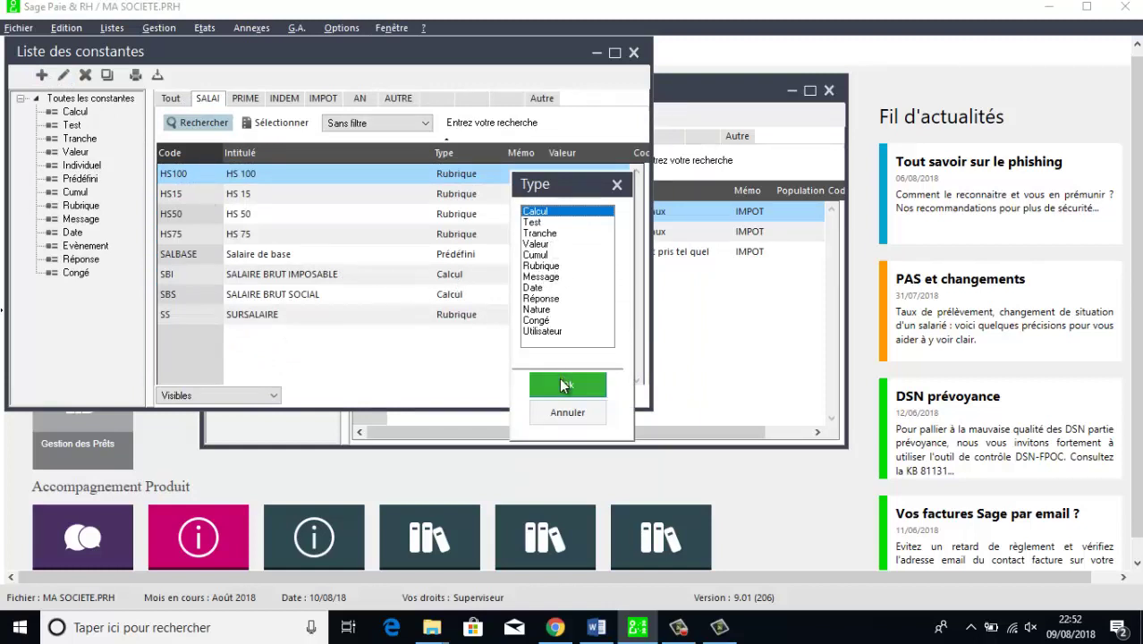
pyautogui.write('SQ42')
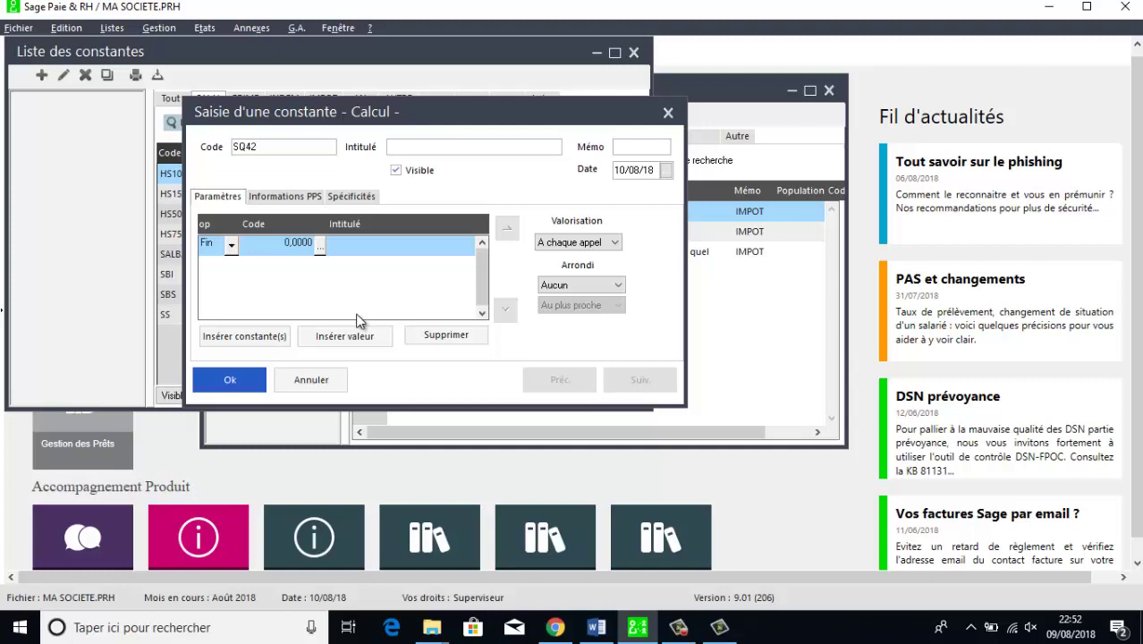
pyautogui.press('Tab')
pyautogui.write('SQ42')
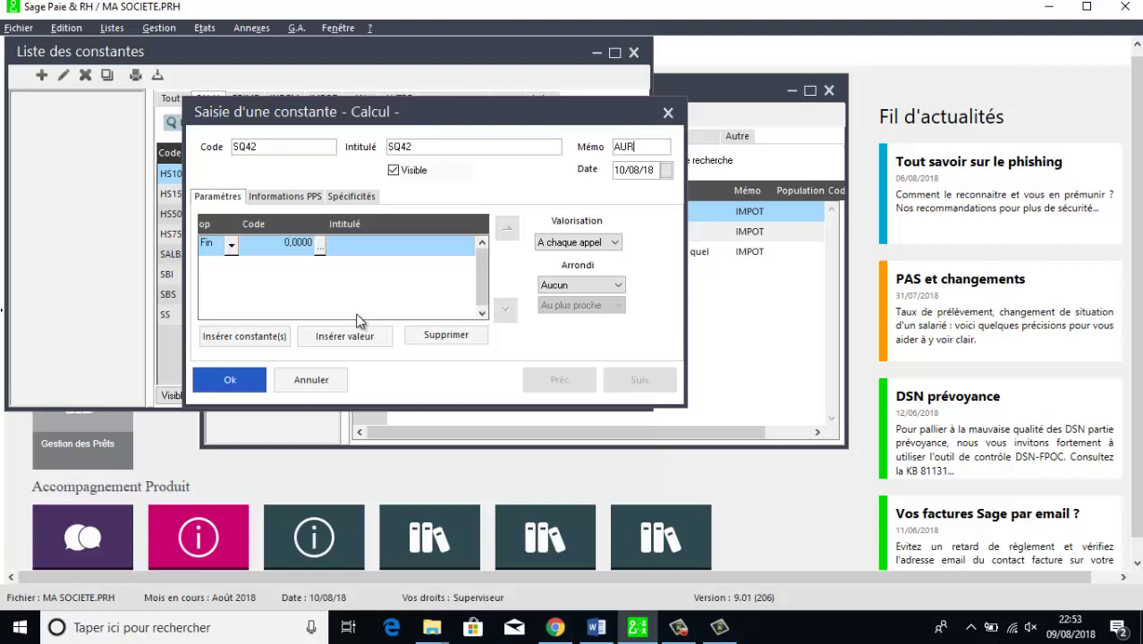
pyautogui.write('AUR')
pyautogui.press('BackSpace')
pyautogui.write('TRE')
# - Set SQ42's first calculation line to the value 11250
pyautogui.click(285, 242)
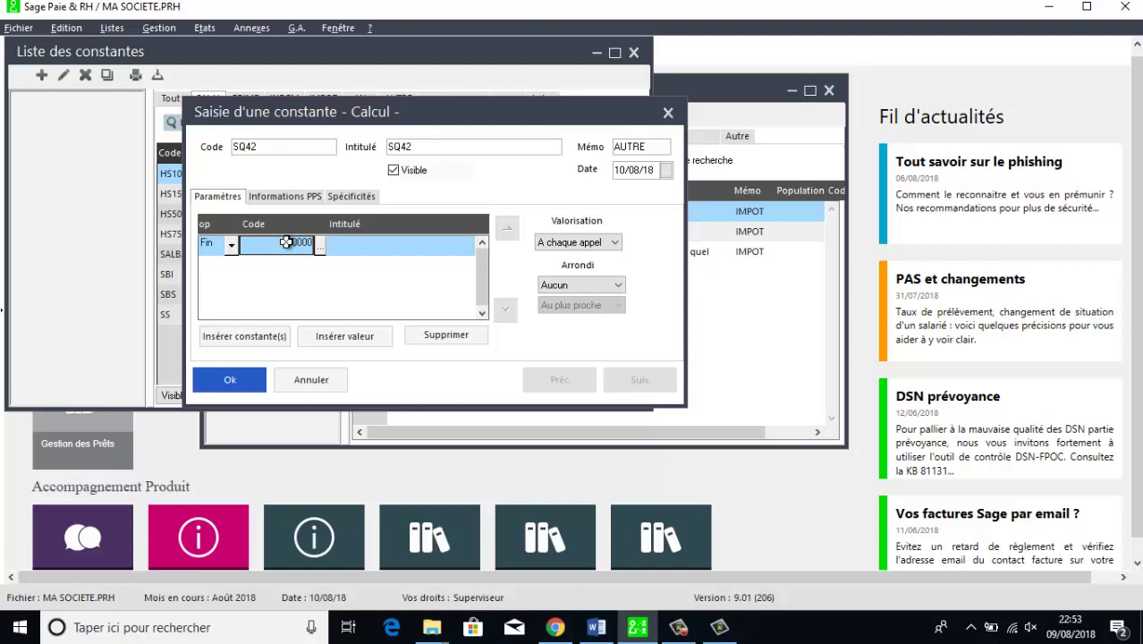
pyautogui.write('1125')
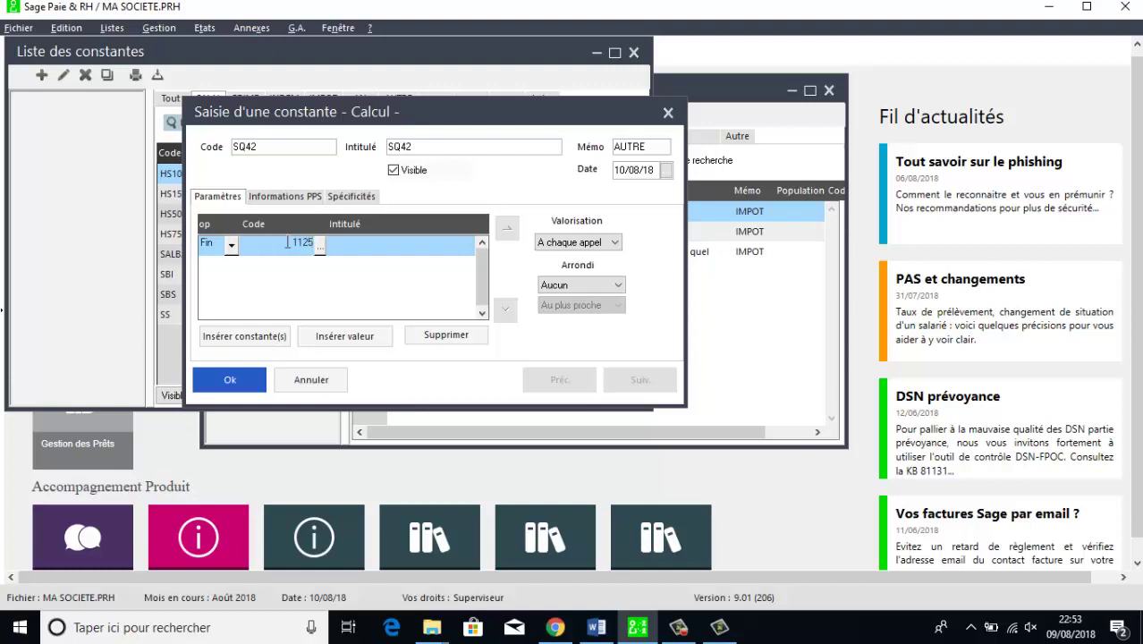
pyautogui.write('0')
# - Add a second line to SQ42 multiplying by the constant T10LIB01 (PARITE) from memo AUTRE, and save the constant
pyautogui.click(244, 336)
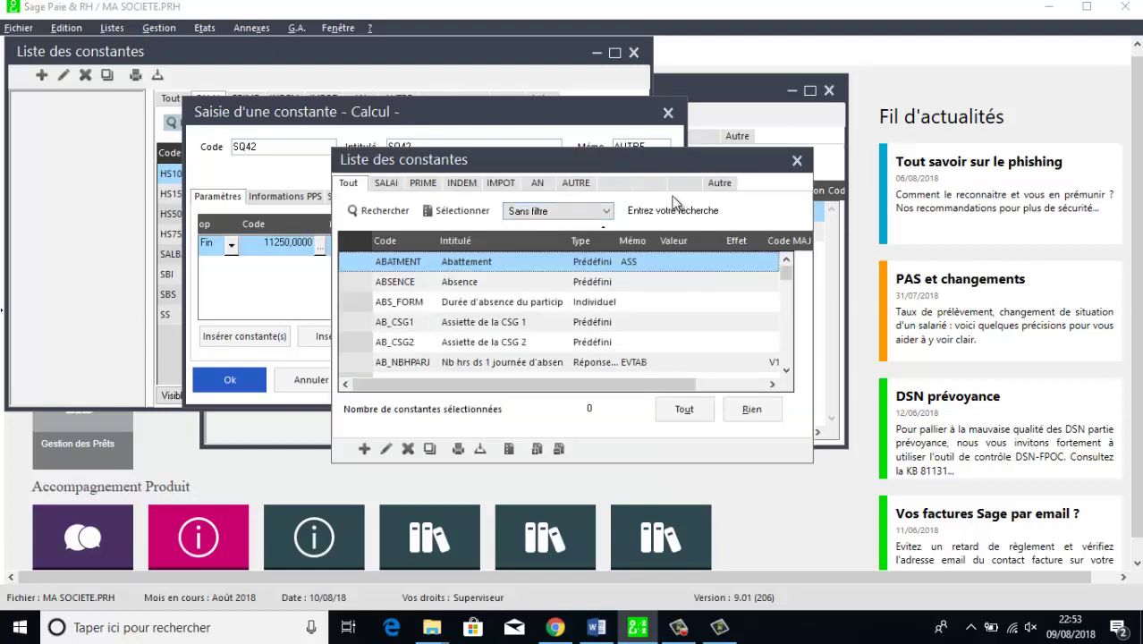
pyautogui.click(575, 183)
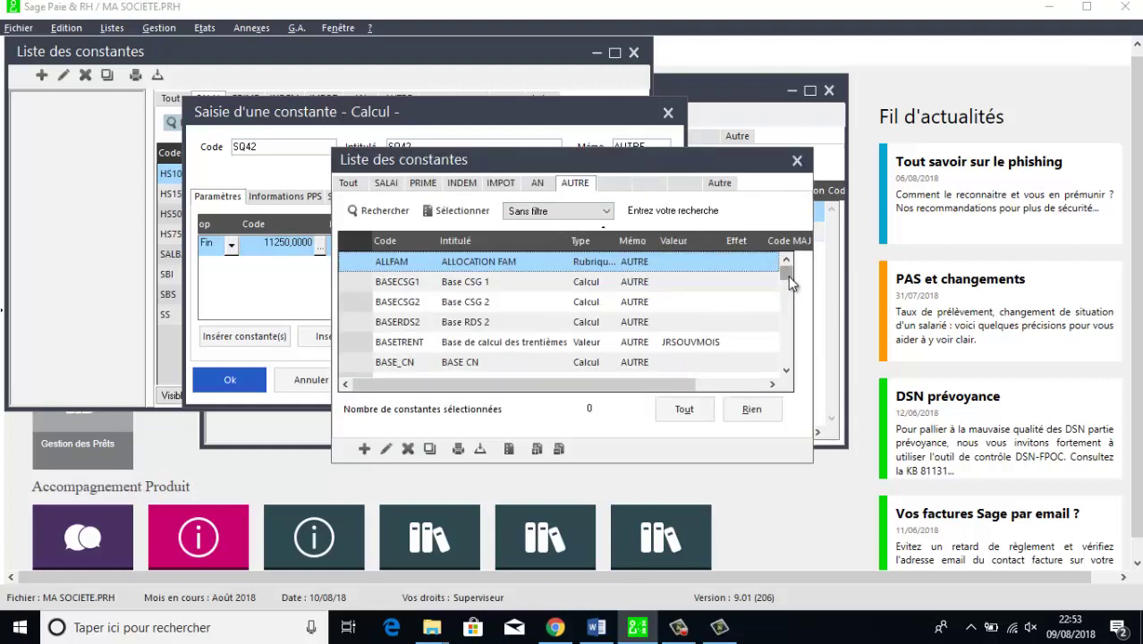
pyautogui.moveTo(788, 276); pyautogui.dragTo(788, 353)
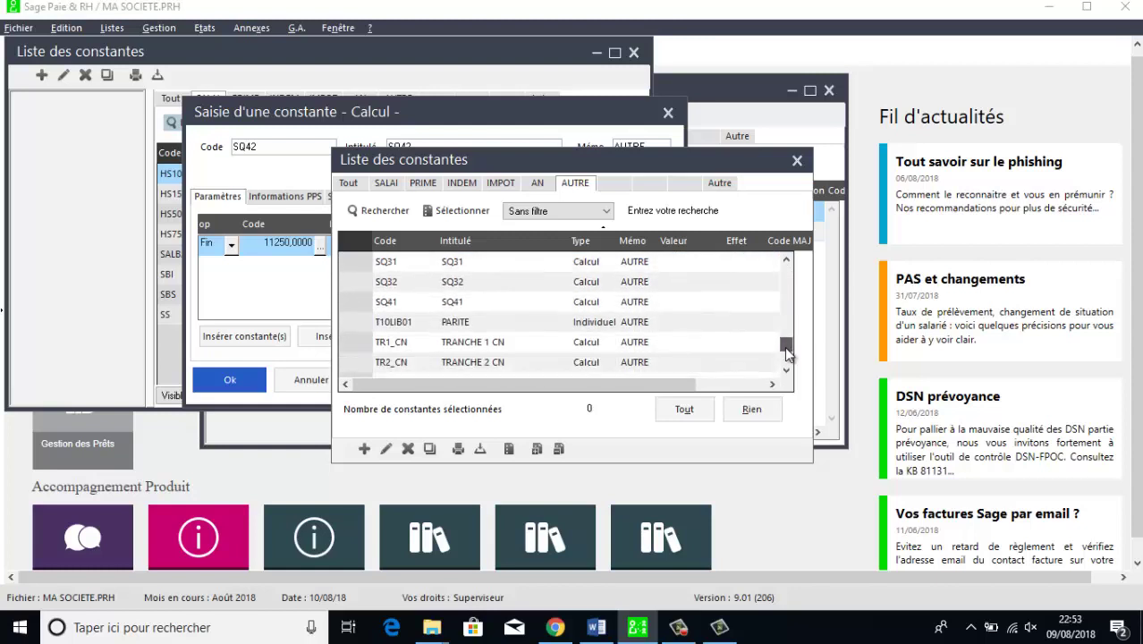
pyautogui.doubleClick(476, 322)
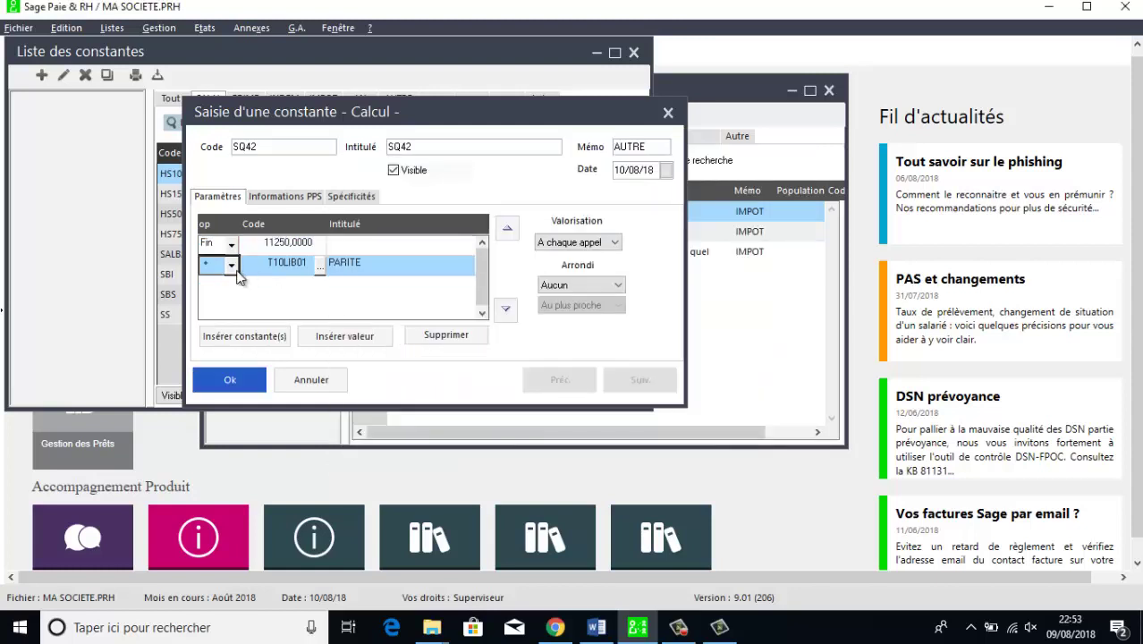
pyautogui.click(236, 273)
pyautogui.click(210, 313)
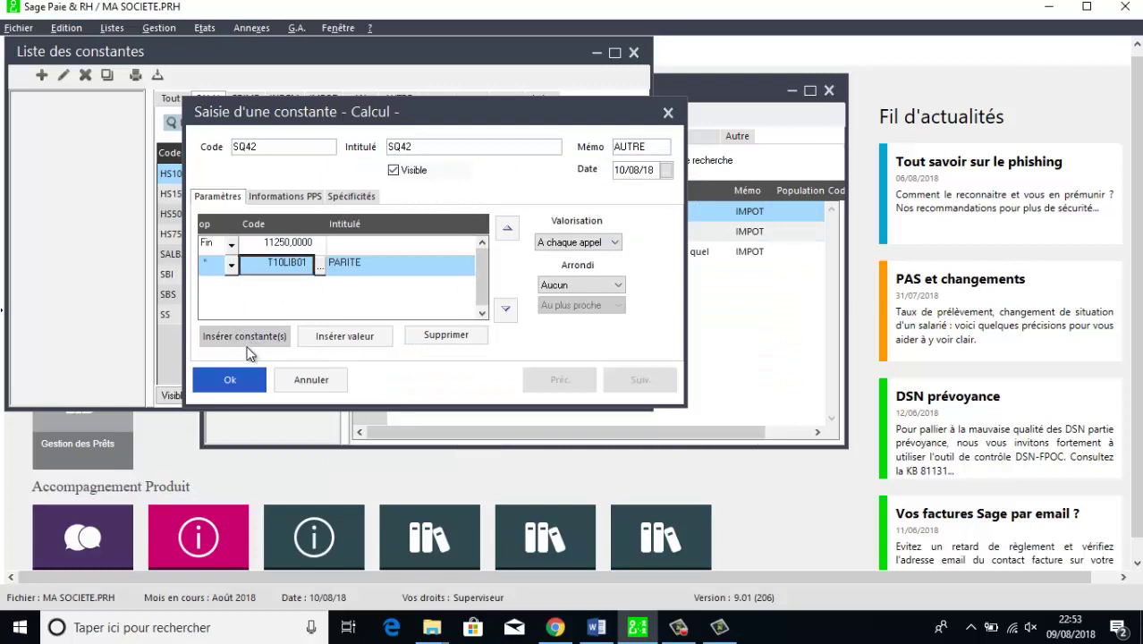
pyautogui.click(248, 338)
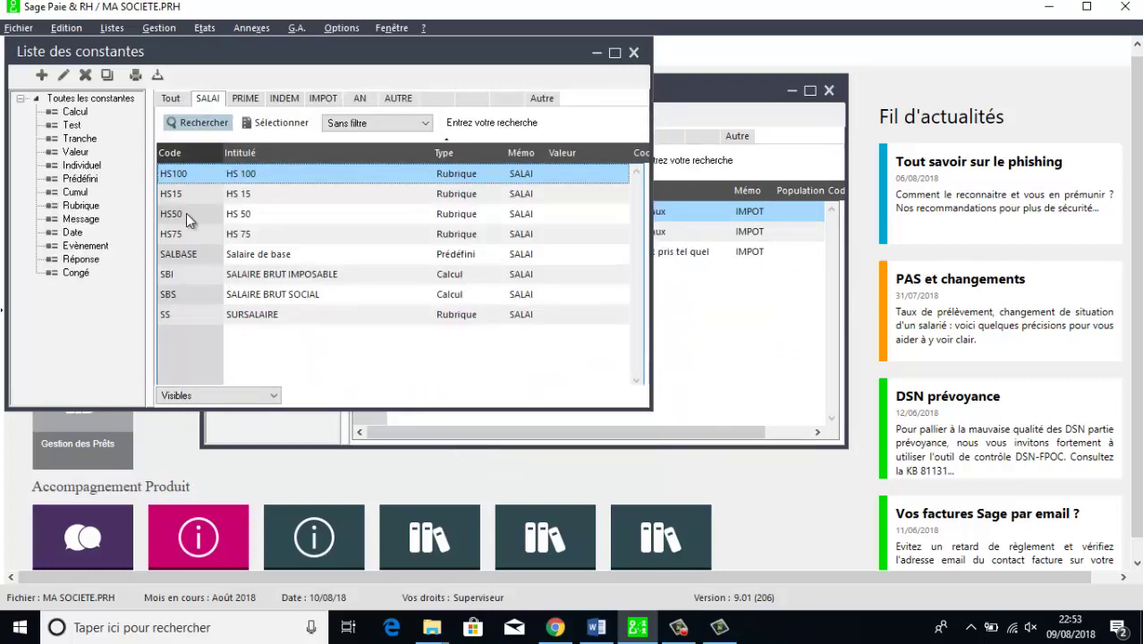
# - Create a new Calcul constant with code Q4, title Q4 and memo IMPOT
pyautogui.click(42, 75)
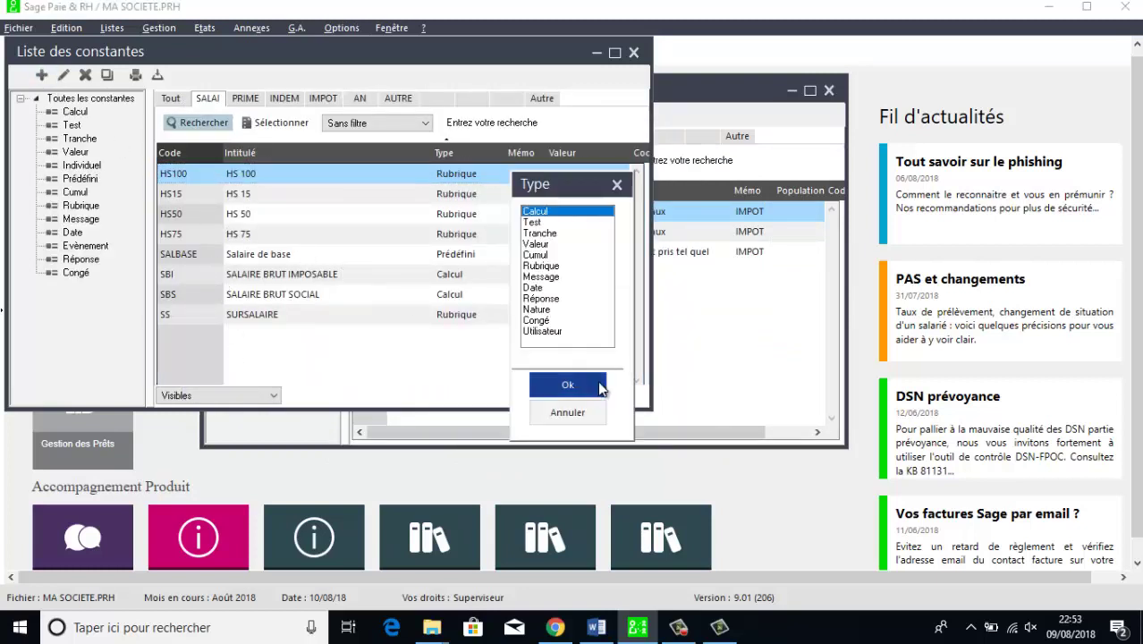
pyautogui.click(567, 384)
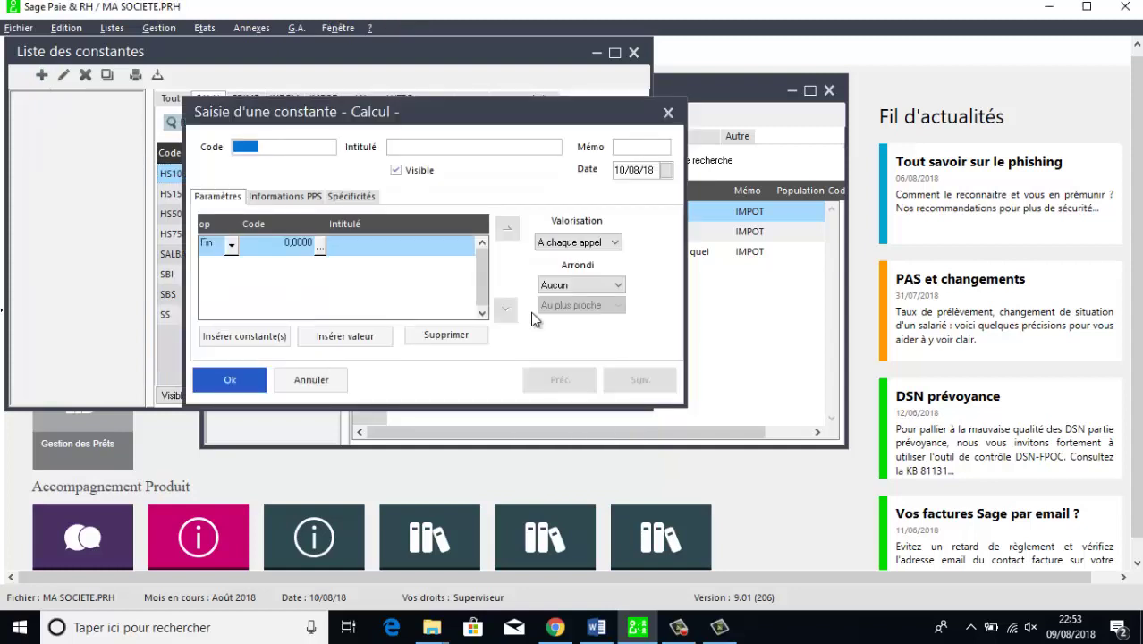
pyautogui.write('Q4')
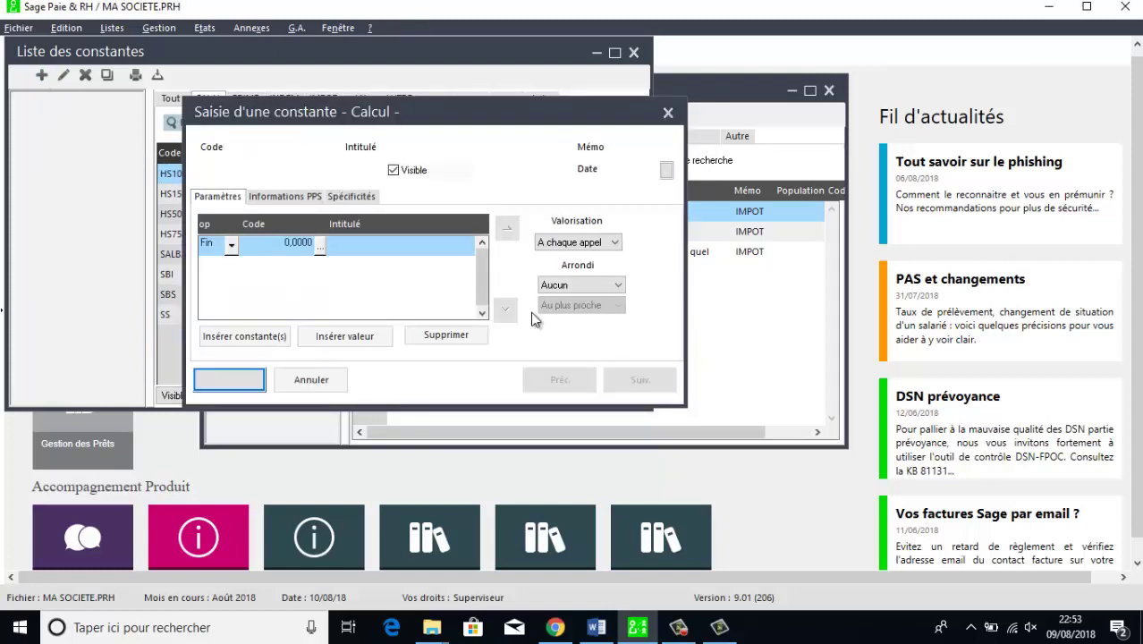
pyautogui.press('Tab')
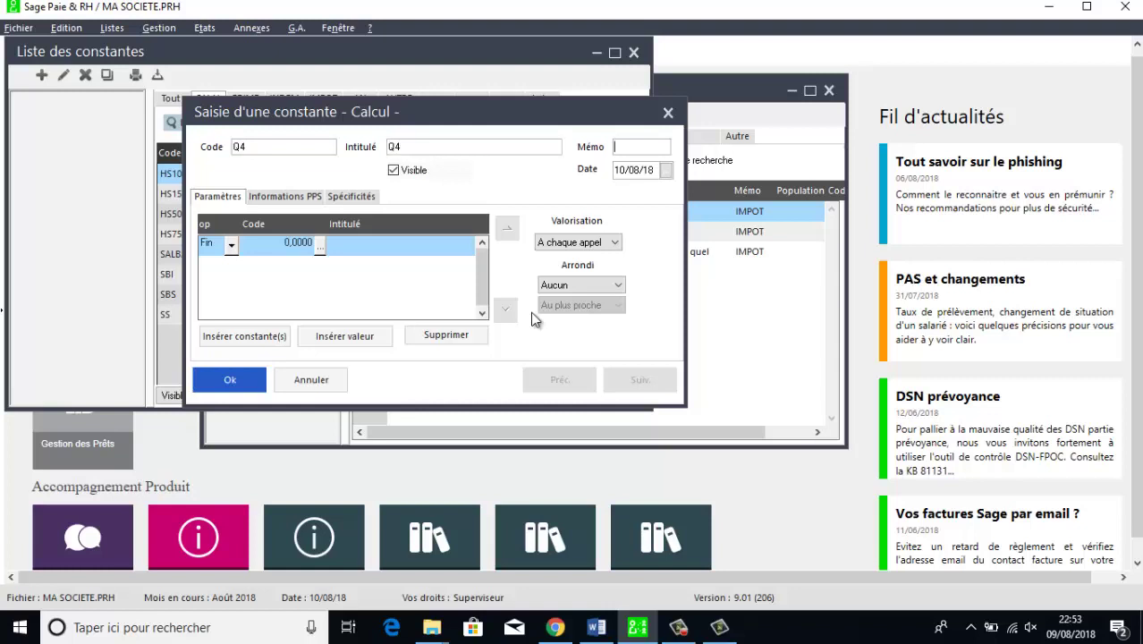
pyautogui.write('IMPOT')
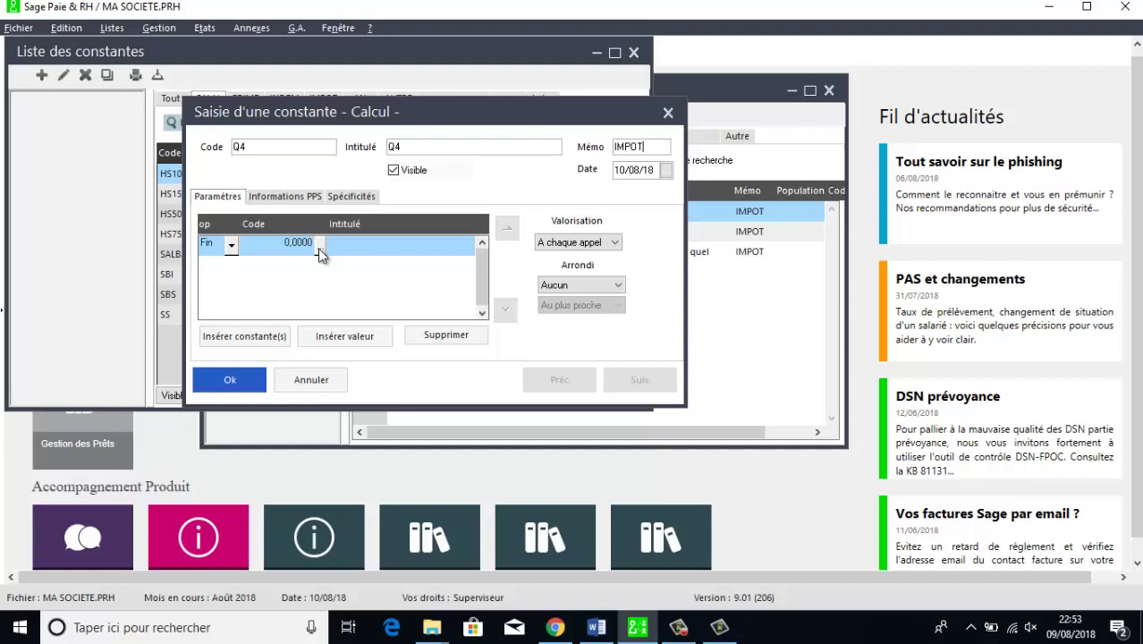
# - Set Q4's first calculation line to the constant SQ41 from memo AUTRE
pyautogui.click(319, 248)
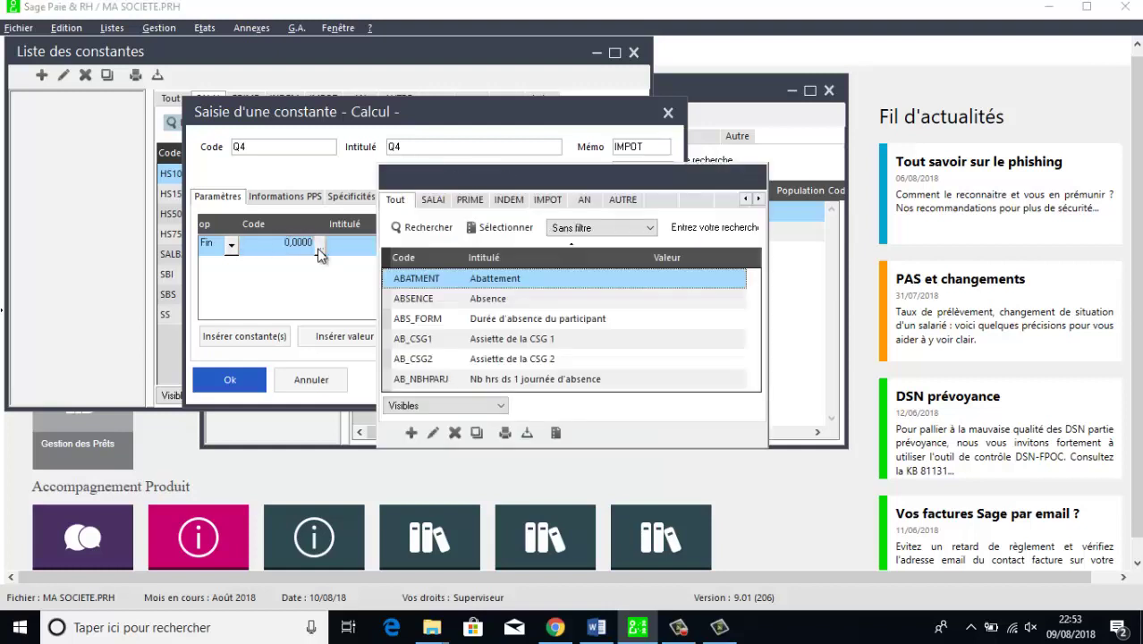
pyautogui.click(622, 199)
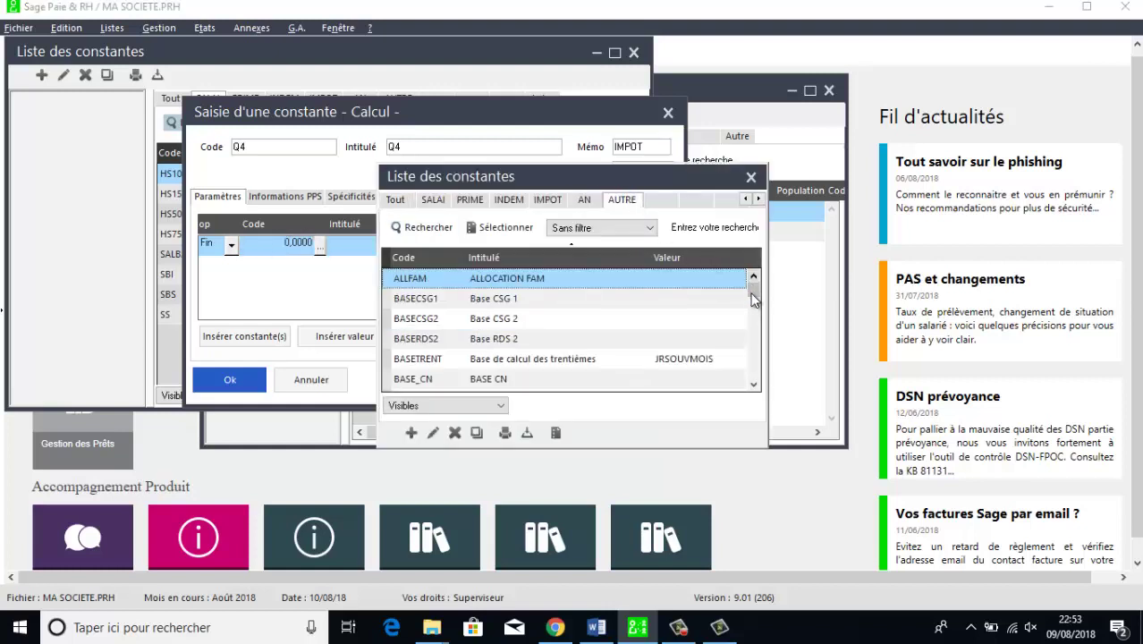
pyautogui.moveTo(753, 281); pyautogui.dragTo(753, 364)
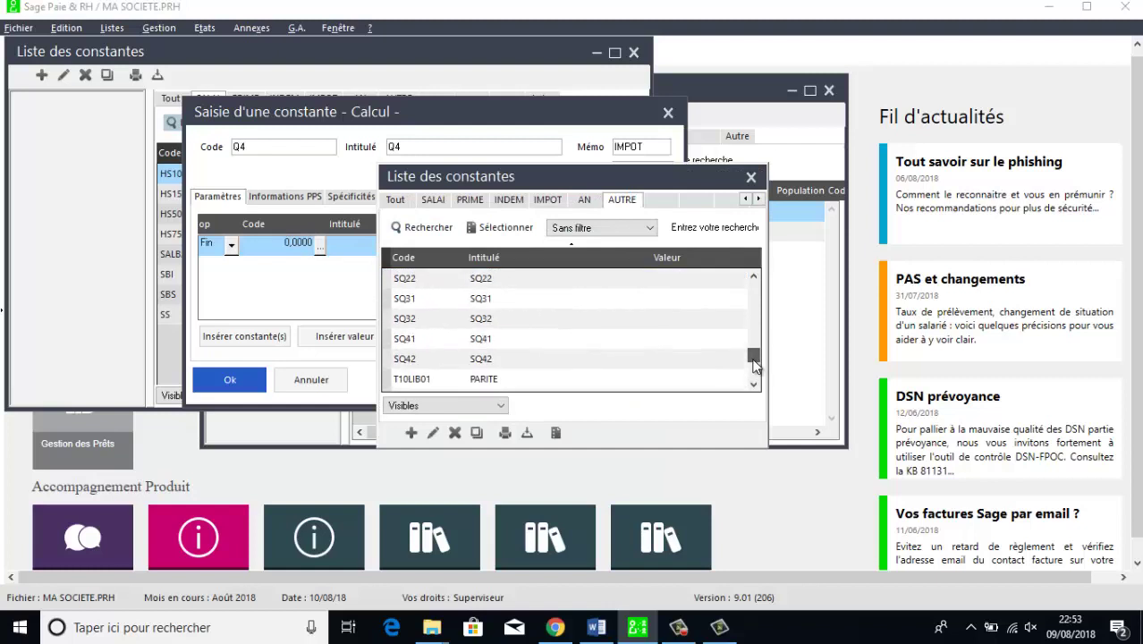
pyautogui.doubleClick(493, 338)
# - Add a second line to Q4 subtracting the constant SQ42 from memo AUTRE, and save the constant
pyautogui.click(267, 334)
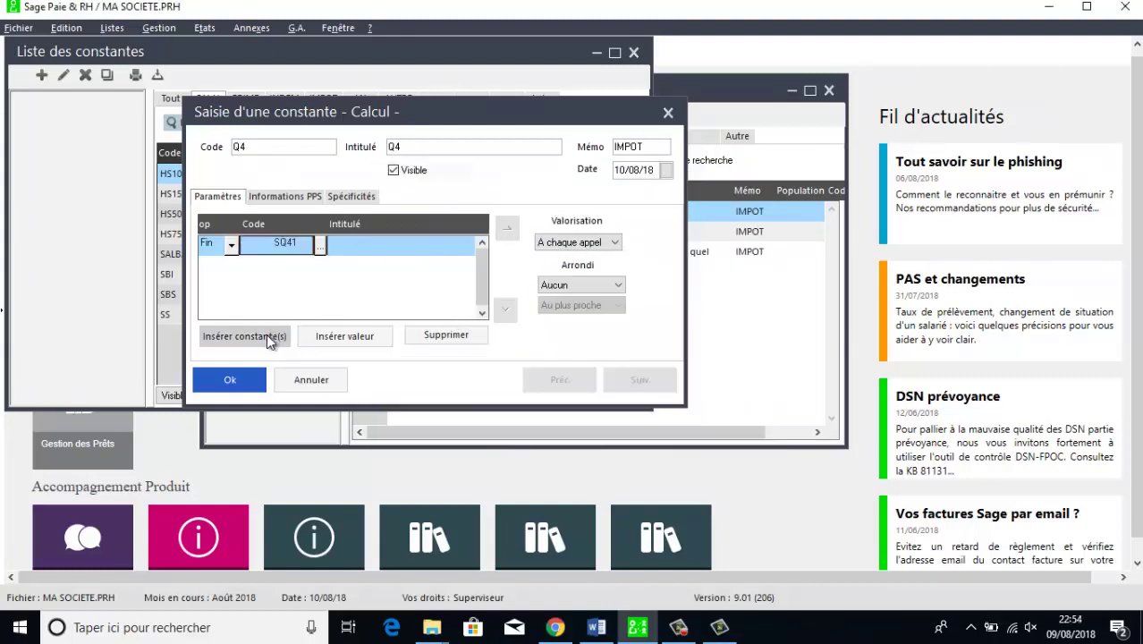
pyautogui.click(573, 185)
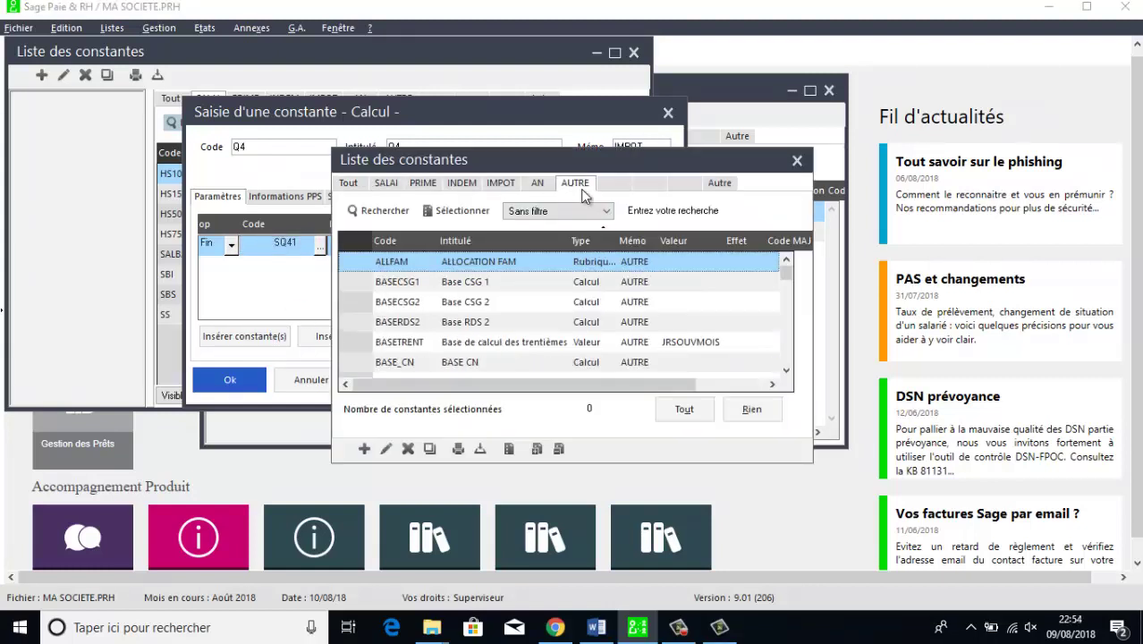
pyautogui.moveTo(785, 275); pyautogui.dragTo(781, 347)
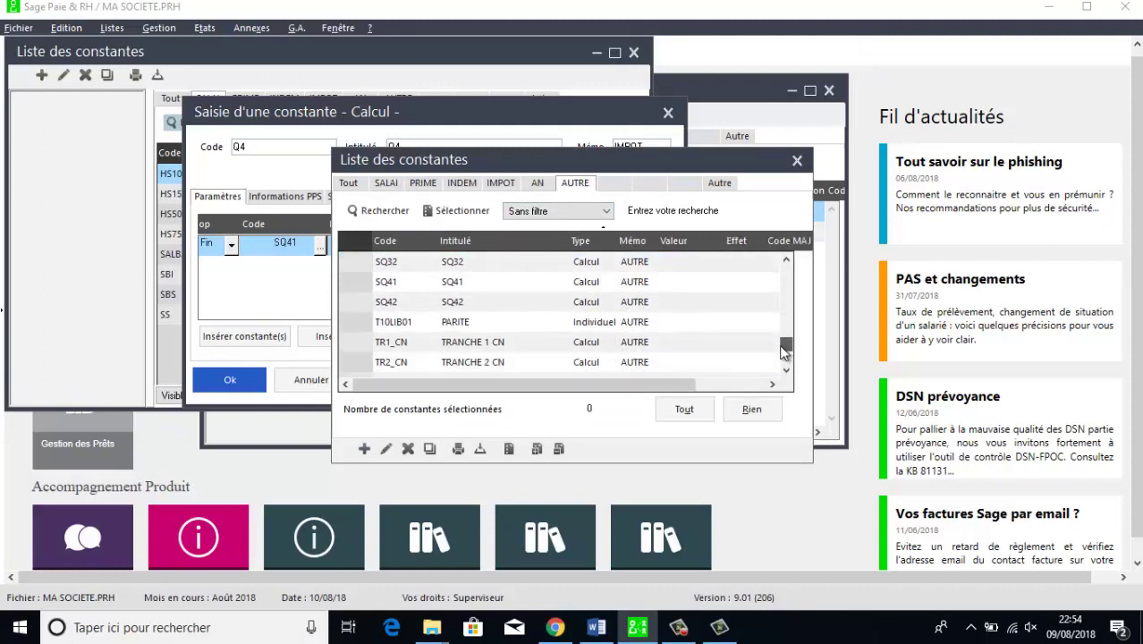
pyautogui.doubleClick(481, 301)
pyautogui.click(232, 265)
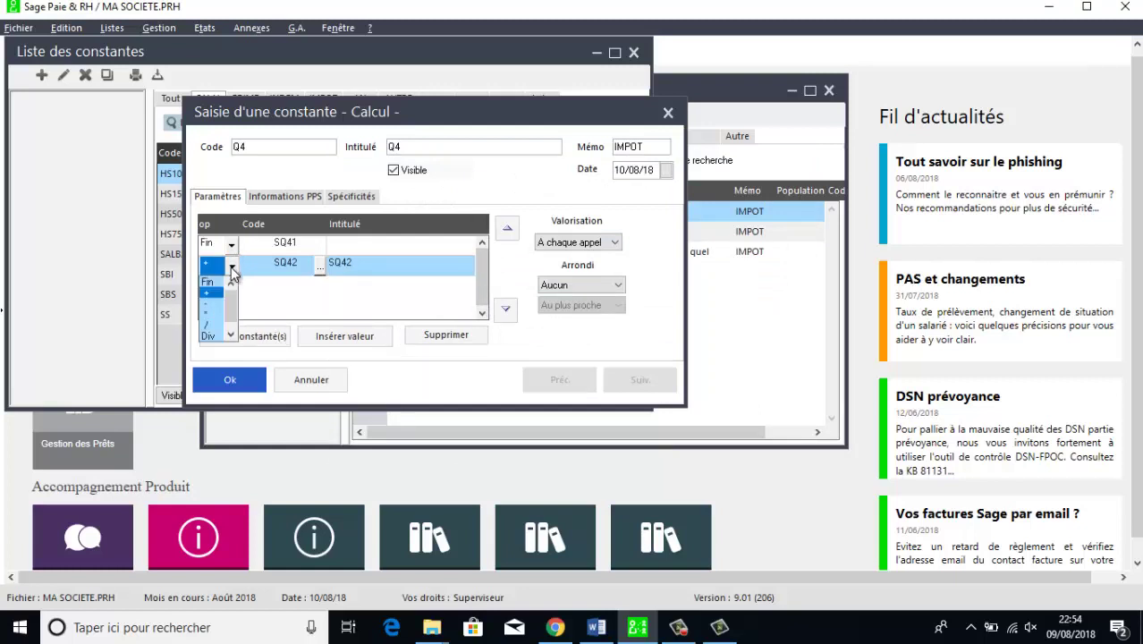
pyautogui.click(211, 306)
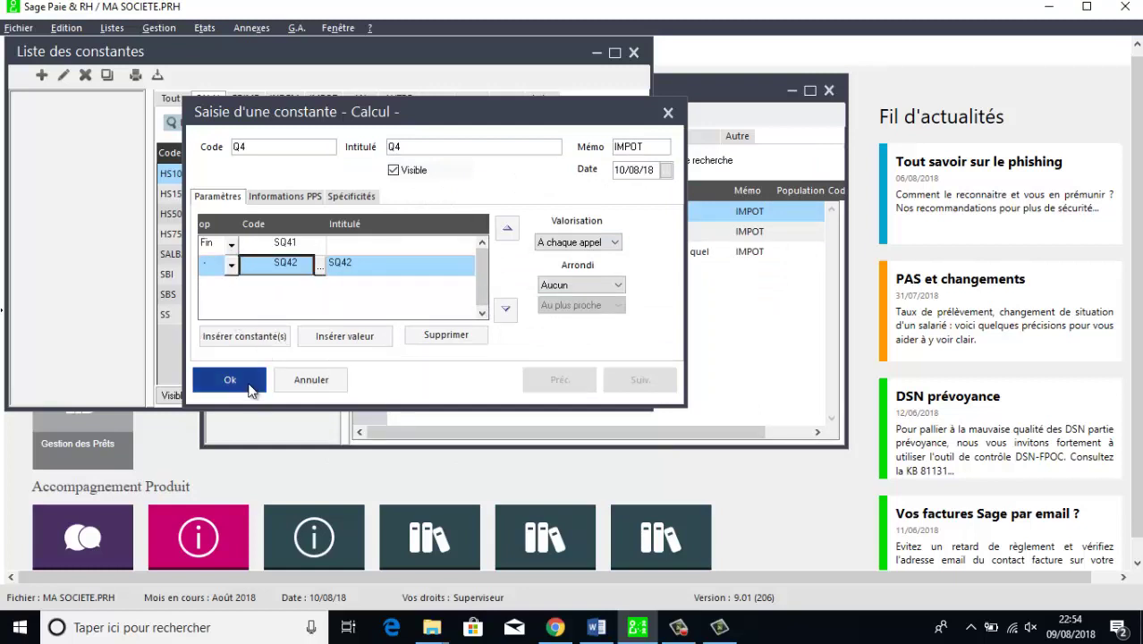
pyautogui.click(229, 379)
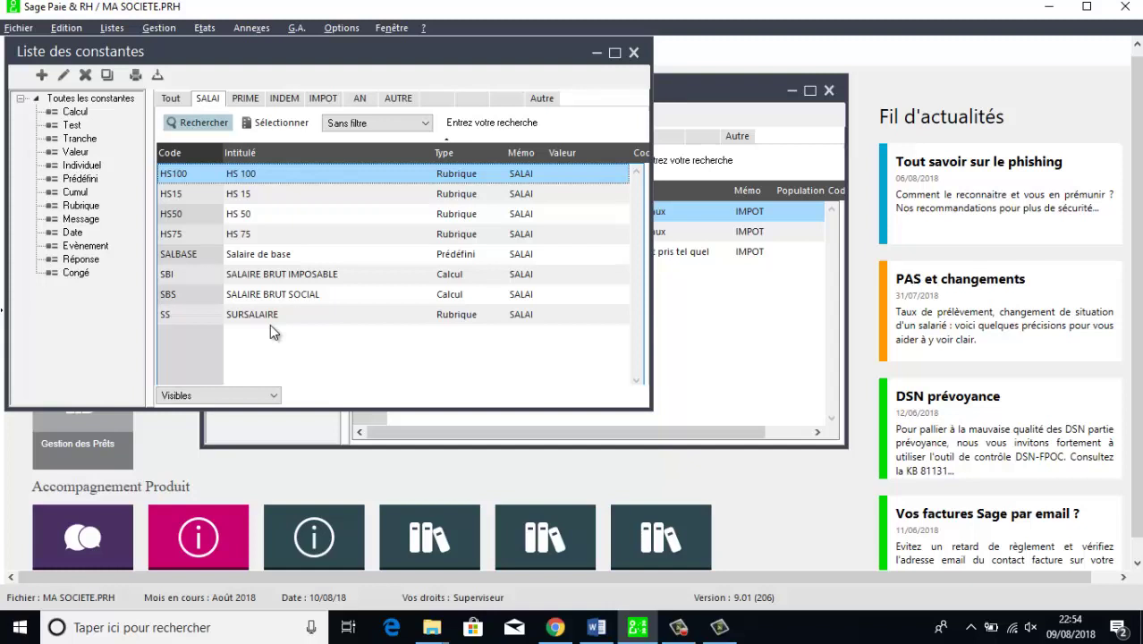
# - Create a new Calcul constant with code SQ51, title SQ51 and memo AUTRE
pyautogui.click(45, 77)
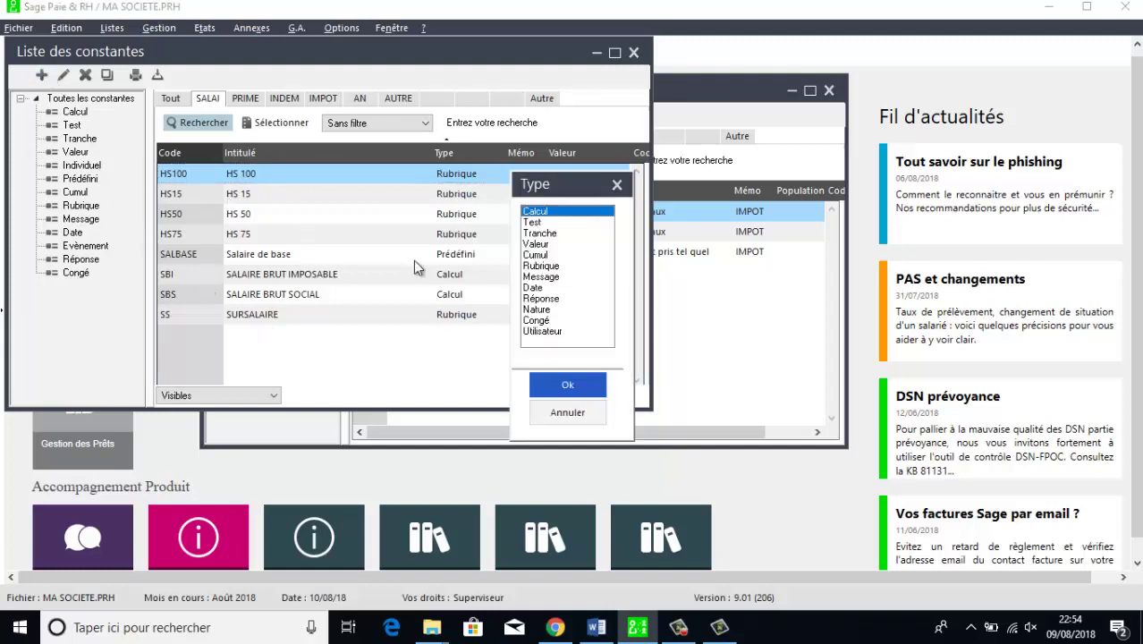
pyautogui.click(569, 386)
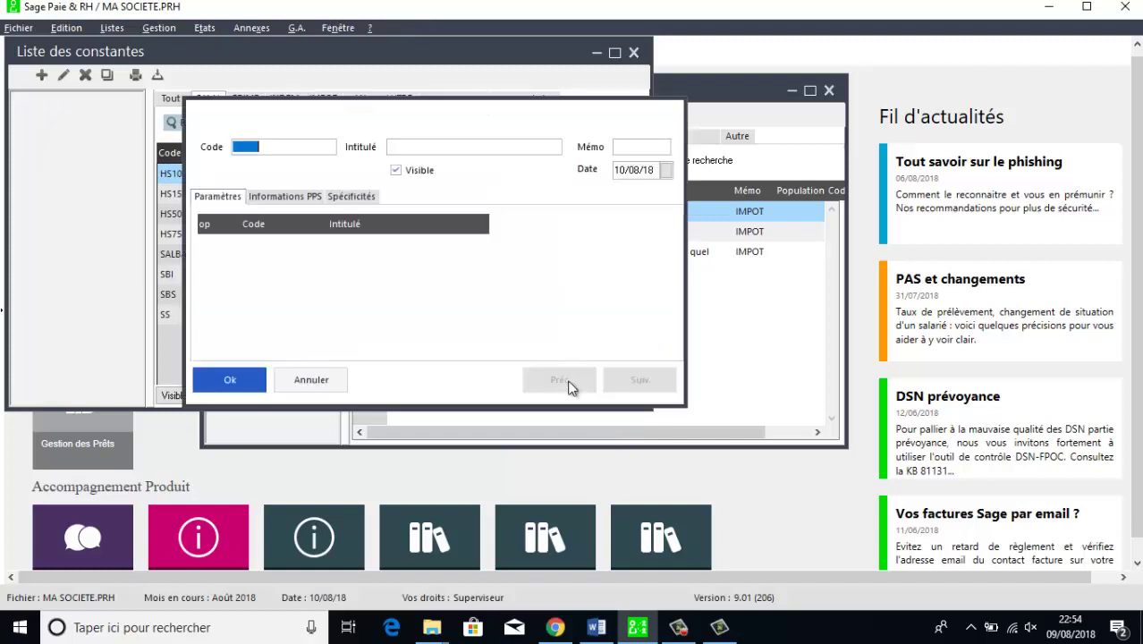
pyautogui.write('SQ5')
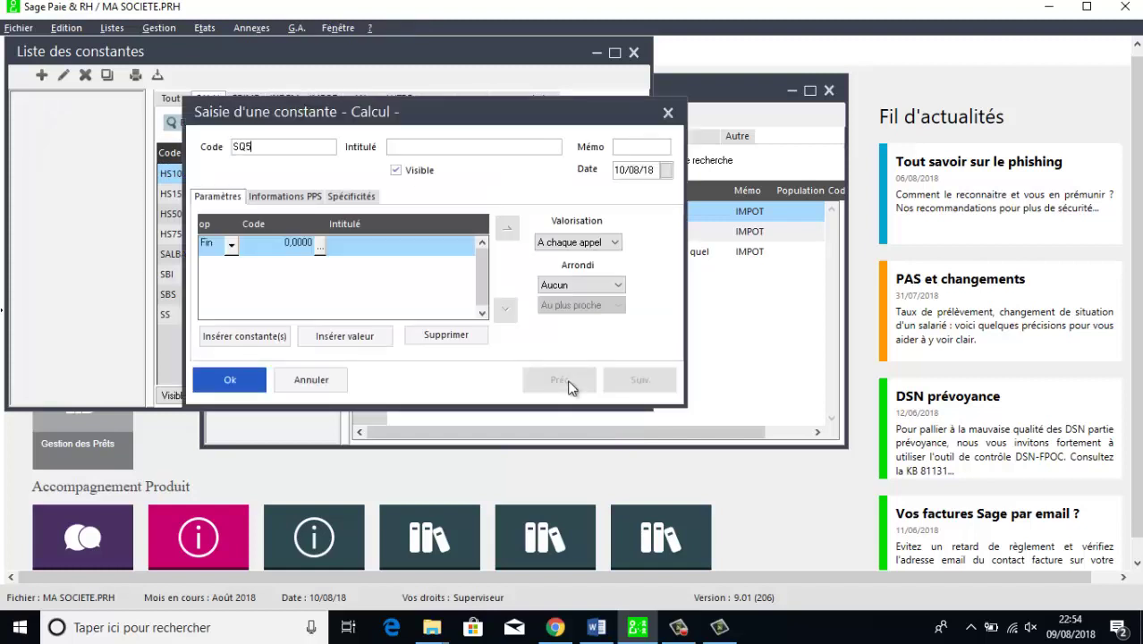
pyautogui.write('1')
pyautogui.press('Tab')
pyautogui.write('SQ51')
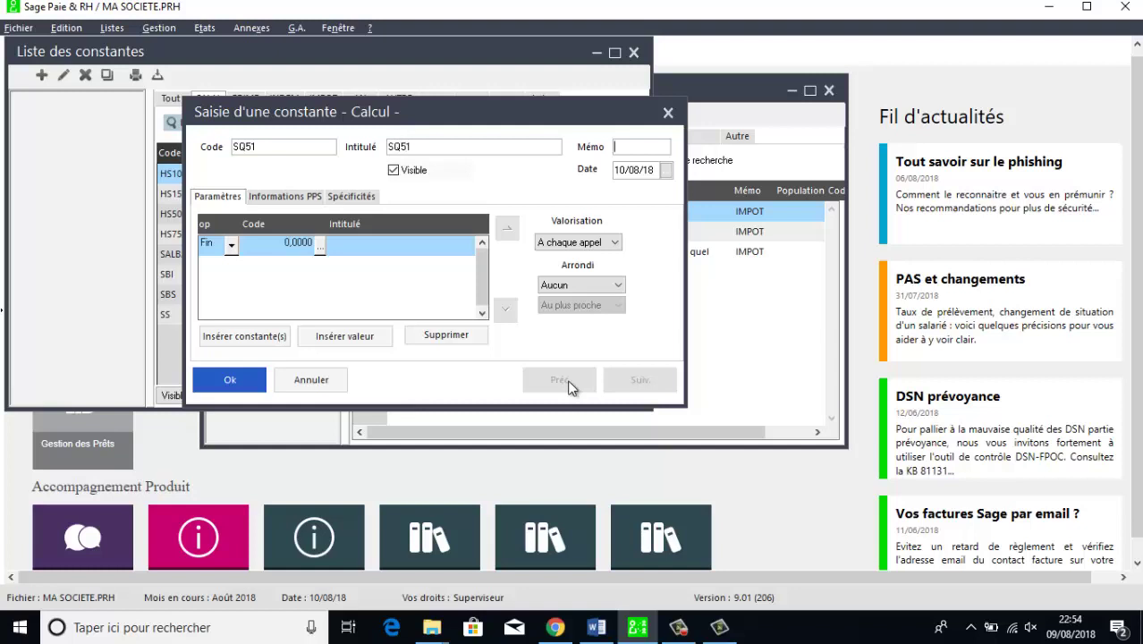
pyautogui.write('AUTRE')
# - Set SQ51's first calculation line to B_IGR (BASE IGR) from memo AUTRE
pyautogui.click(320, 252)
pyautogui.click(319, 253)
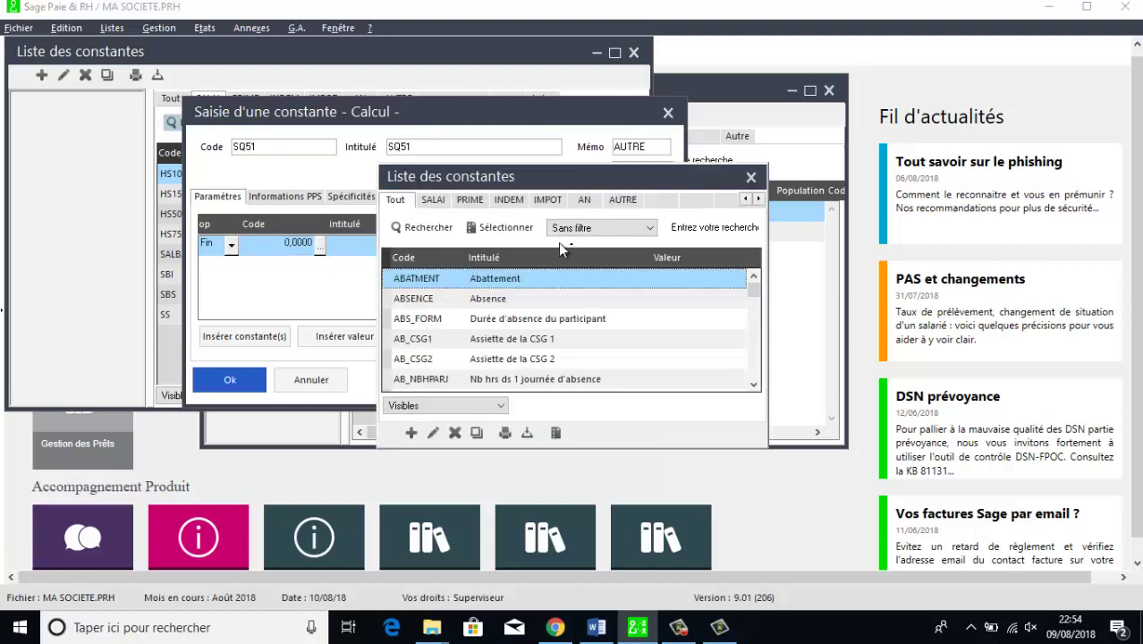
pyautogui.click(621, 199)
pyautogui.moveTo(756, 290); pyautogui.dragTo(757, 313)
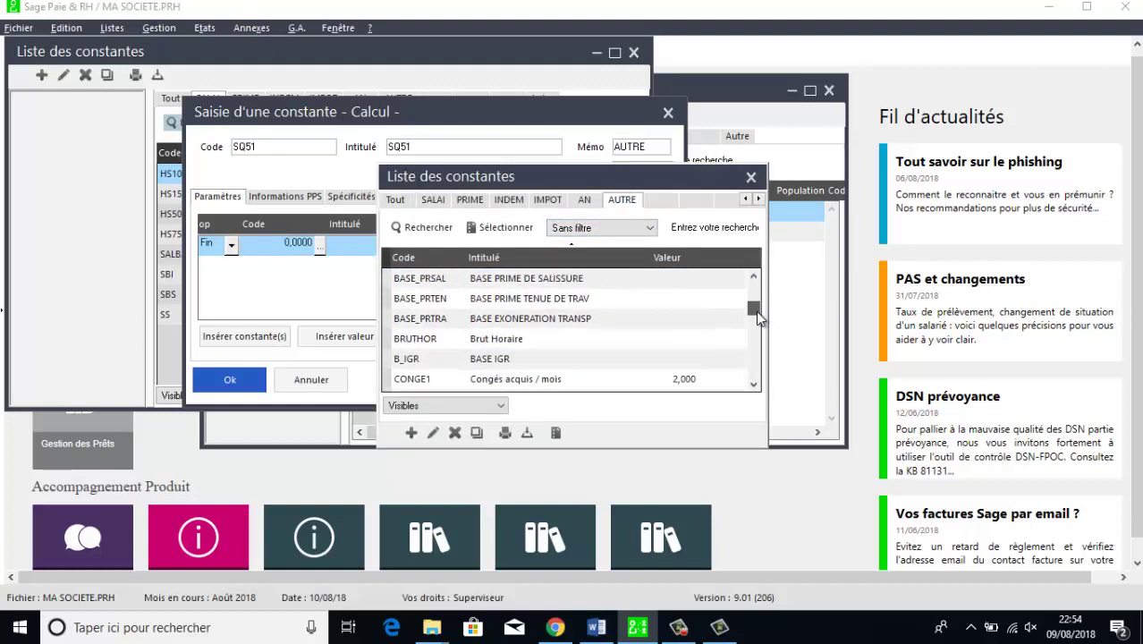
pyautogui.doubleClick(528, 361)
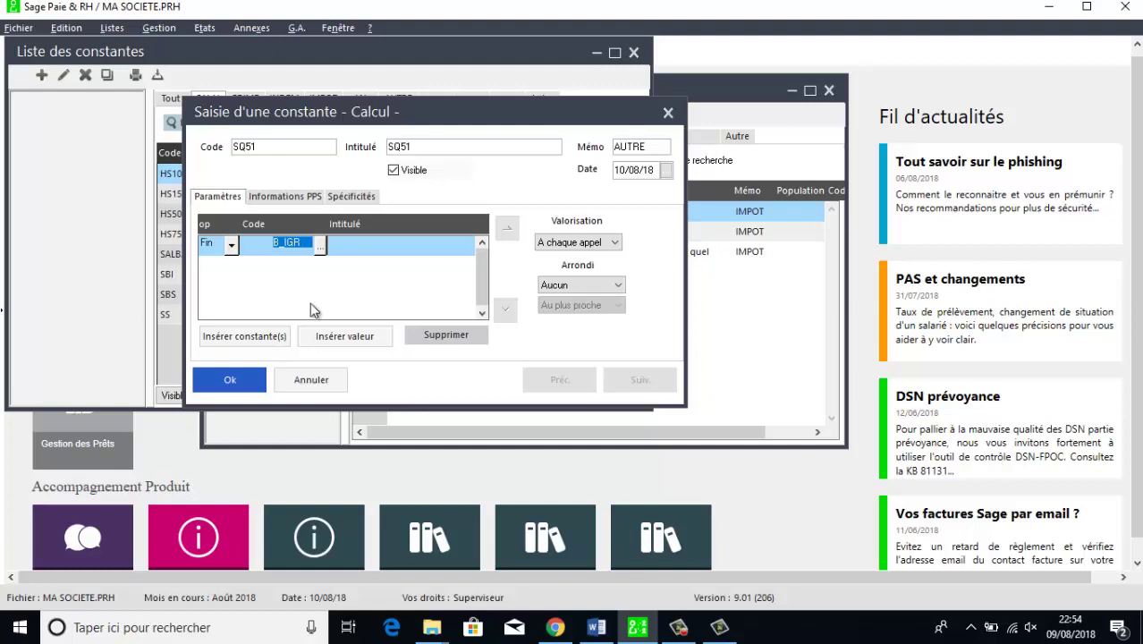
# - Add a second value line to SQ51 multiplying by 35
pyautogui.click(328, 338)
pyautogui.click(231, 264)
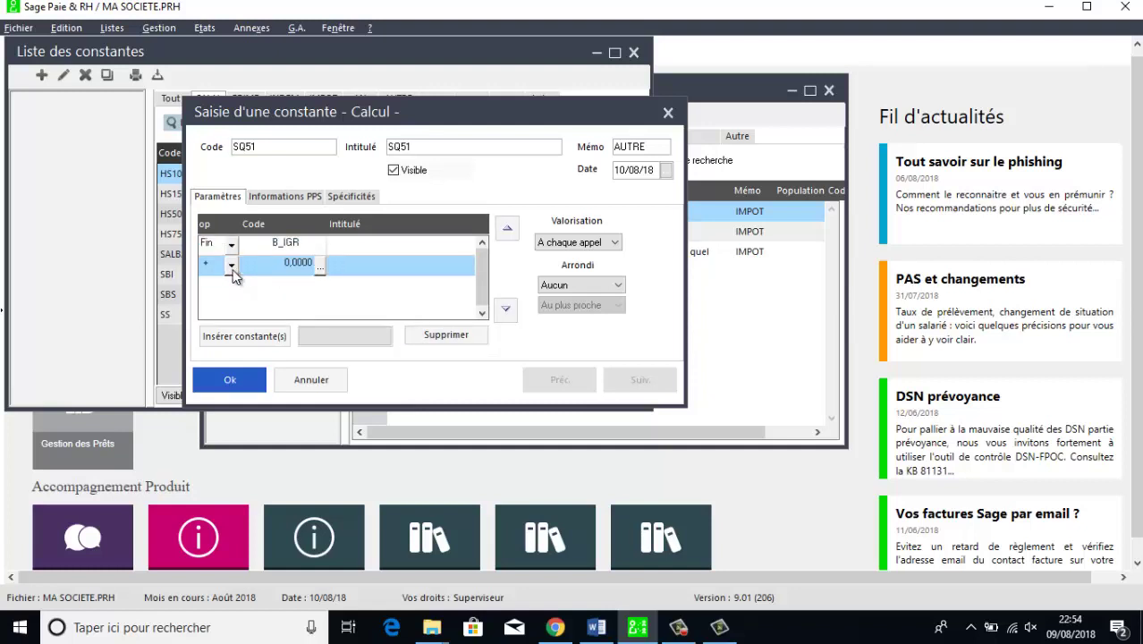
pyautogui.click(231, 265)
pyautogui.click(211, 313)
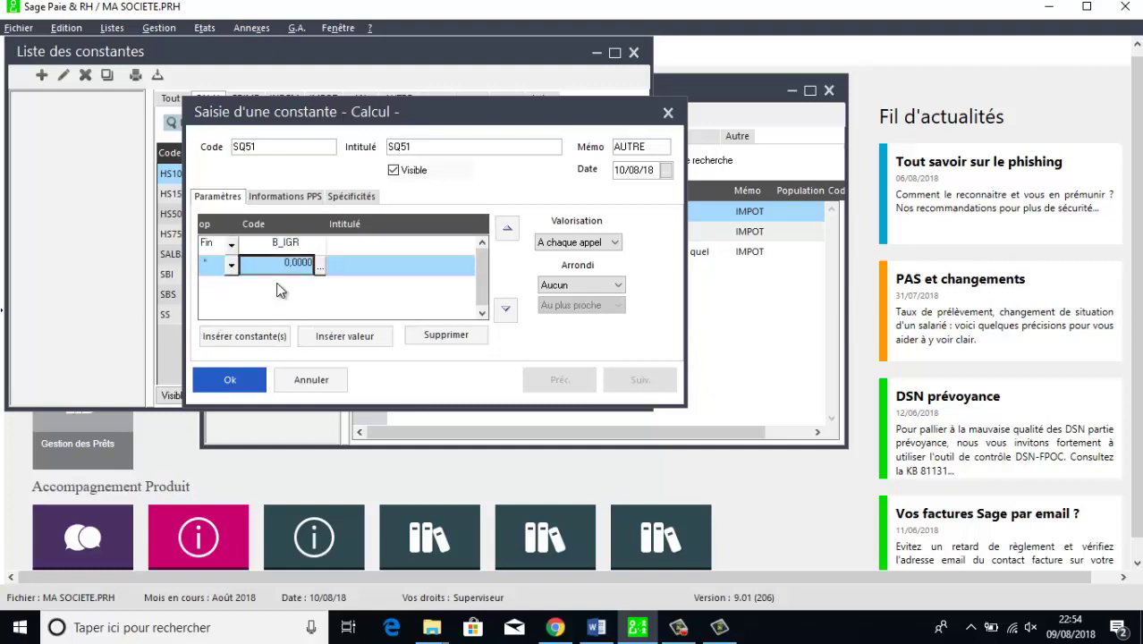
pyautogui.write('35')
# - Add a third value line to SQ51 dividing by 135 and save the constant
pyautogui.click(348, 336)
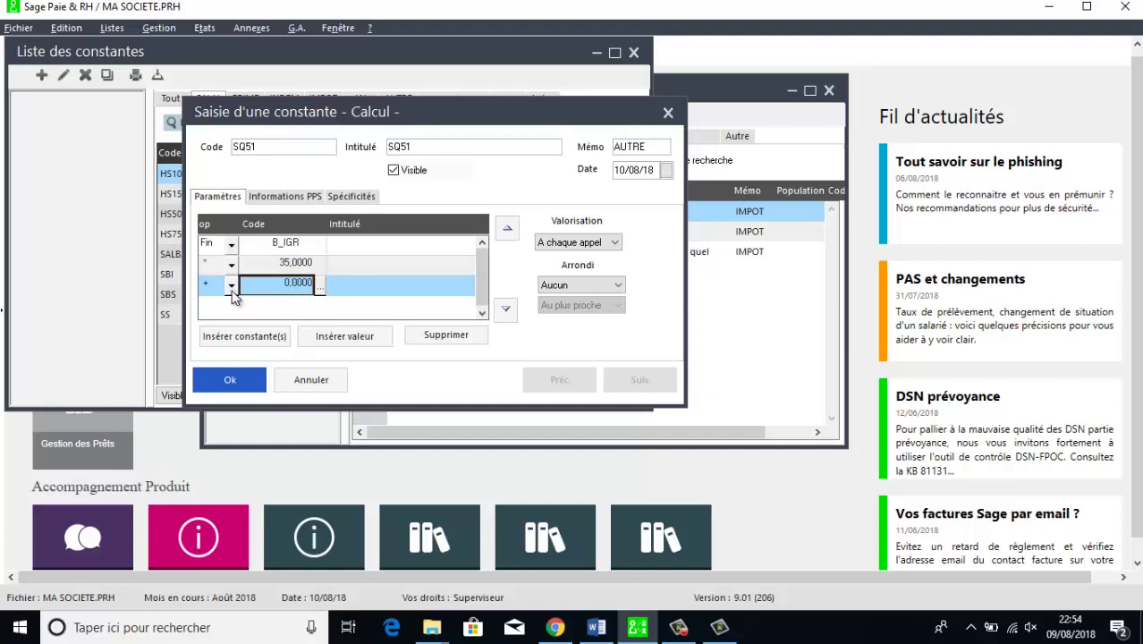
pyautogui.click(230, 285)
pyautogui.click(211, 345)
pyautogui.write('135')
pyautogui.click(243, 376)
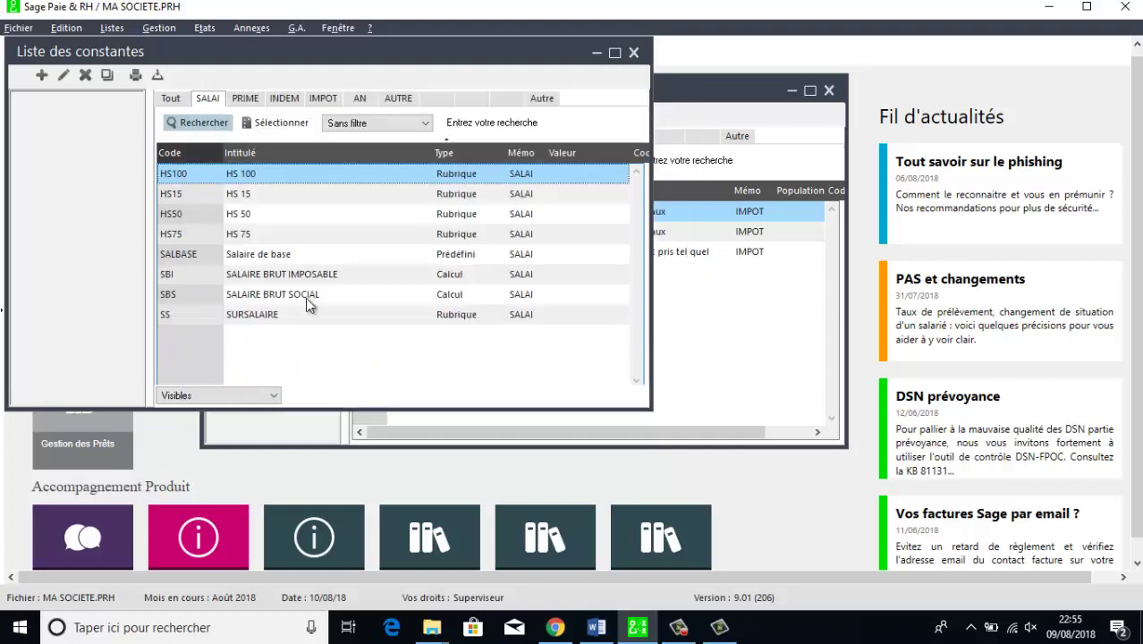
# - Create a new Calcul constant with code SQ52, title SQ52 and memo AUTRE
pyautogui.click(41, 75)
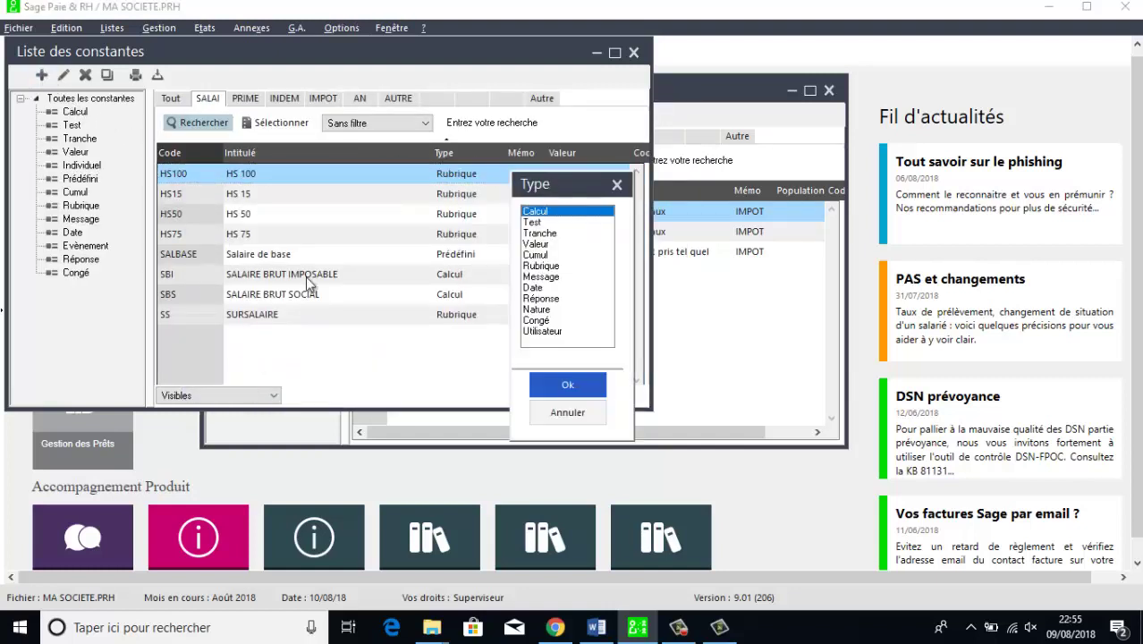
pyautogui.click(572, 385)
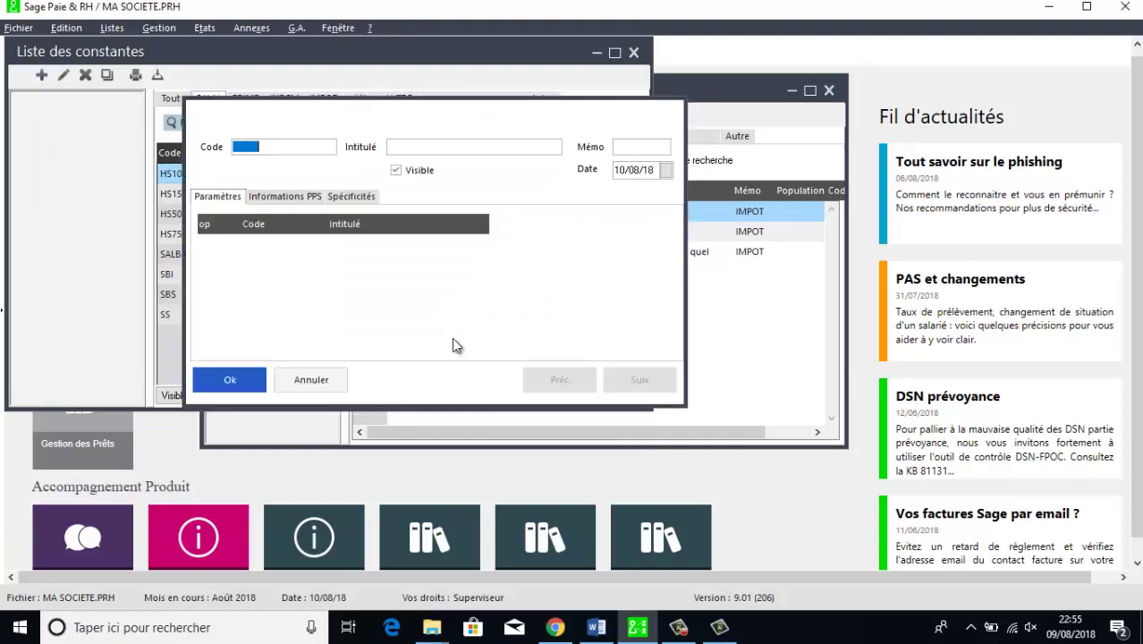
pyautogui.write('SQ')
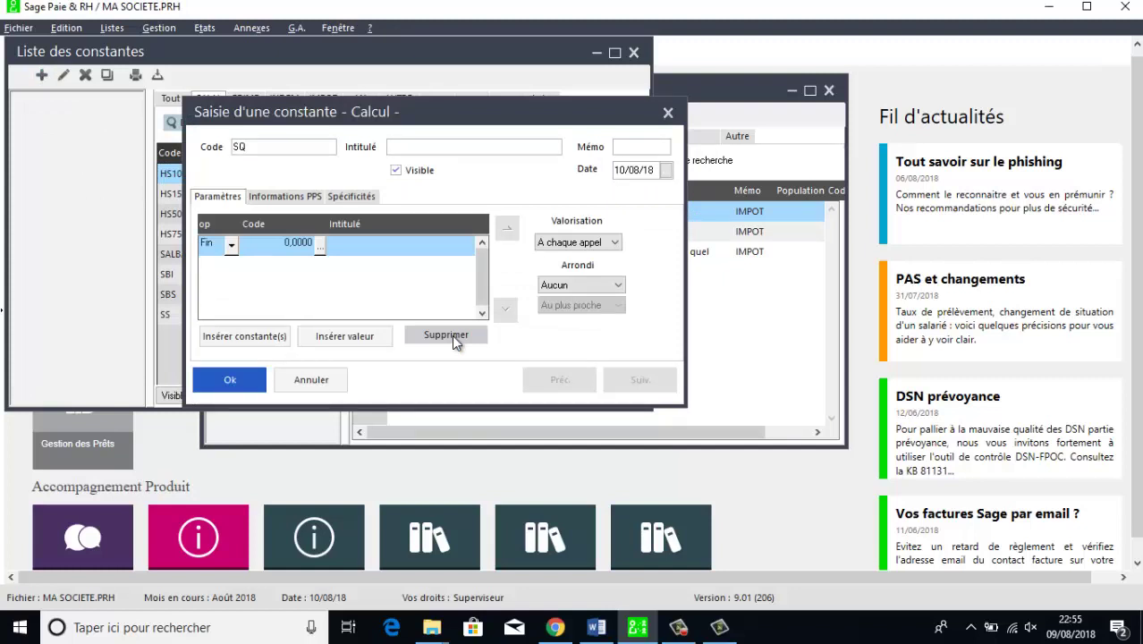
pyautogui.write('52')
pyautogui.press('Tab')
pyautogui.write('SQ52')
pyautogui.press('Tab')
pyautogui.write('A')
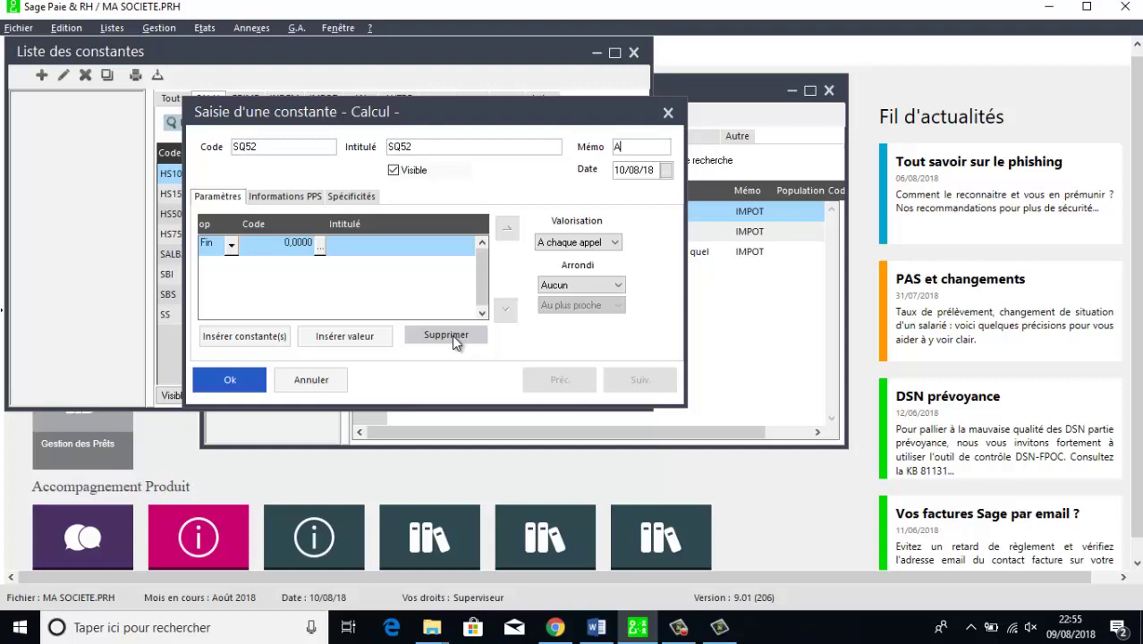
pyautogui.write('UTRE')
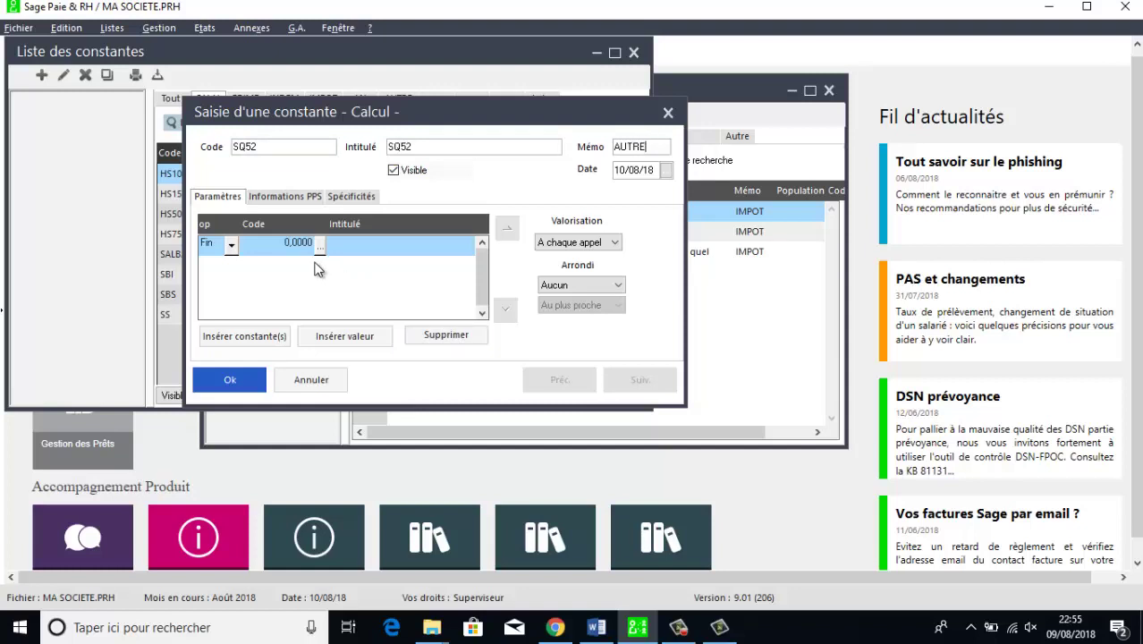
# - Define SQ52 as 24306 multiplied by the constant T10LIB01 (PARITE) from memo AUTRE, and save the constant
pyautogui.click(301, 245)
pyautogui.write('243')
pyautogui.write('08')
pyautogui.click(260, 338)
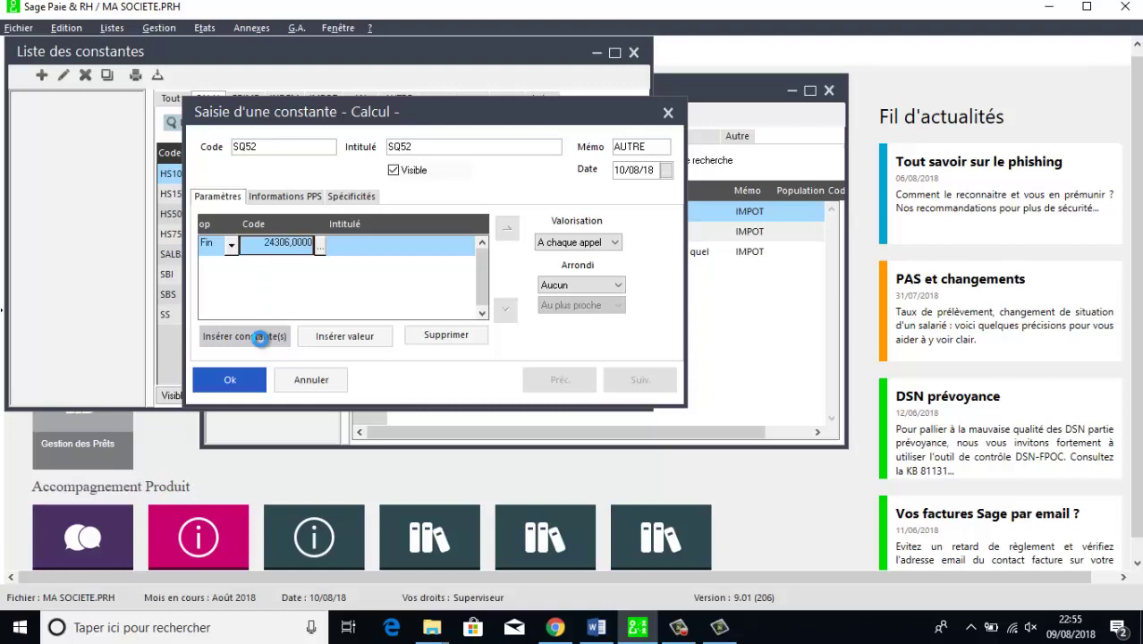
pyautogui.click(575, 183)
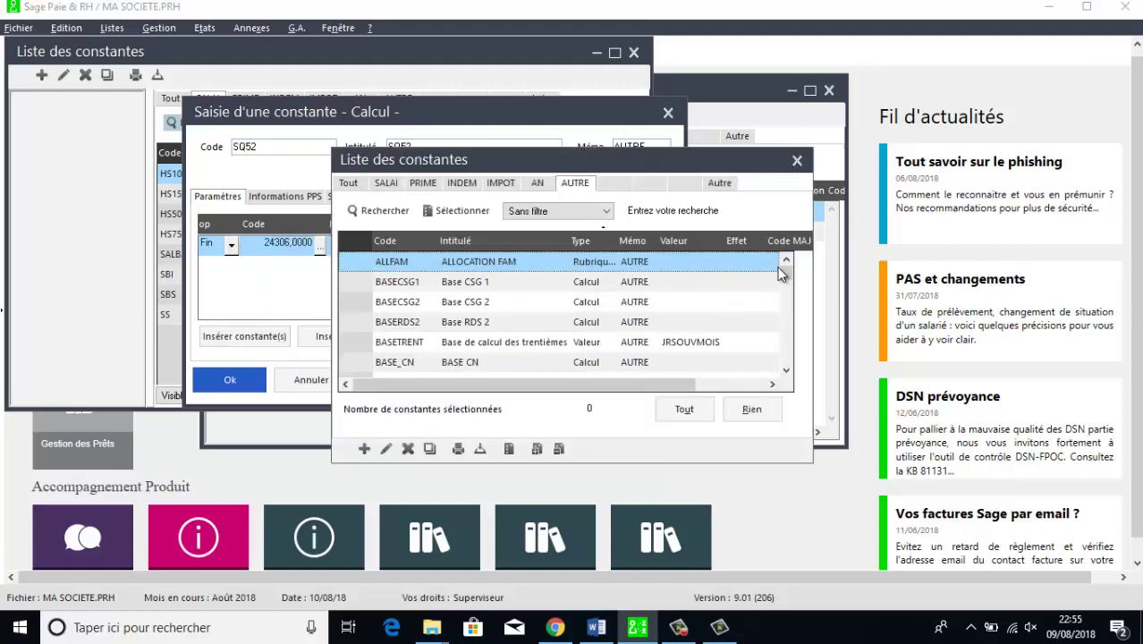
pyautogui.moveTo(783, 279); pyautogui.dragTo(785, 347)
pyautogui.doubleClick(516, 343)
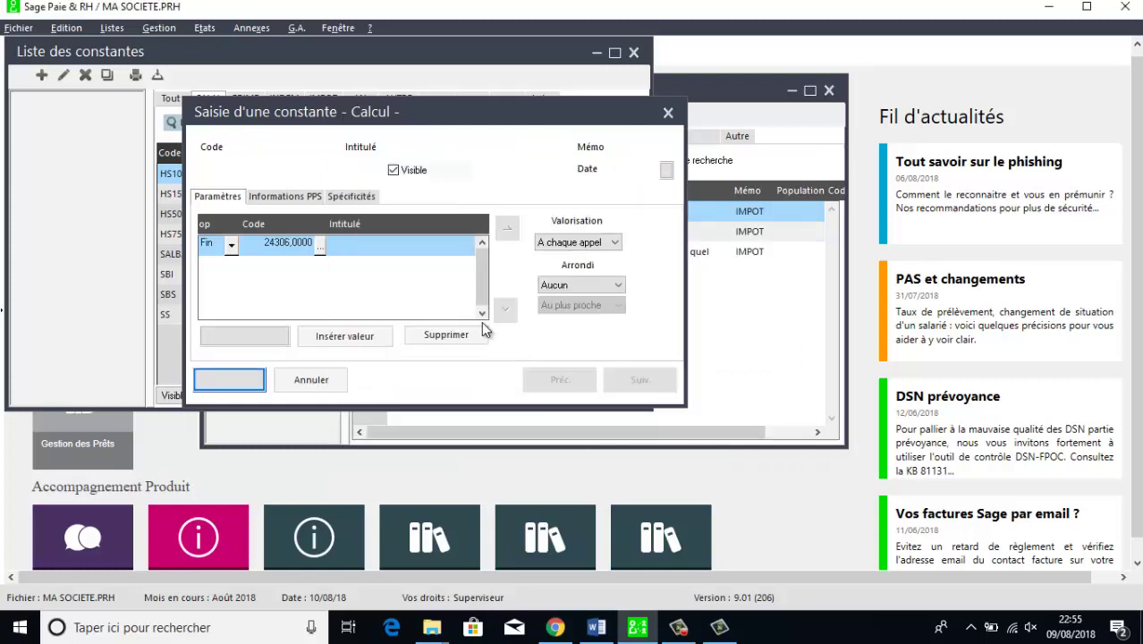
pyautogui.click(230, 268)
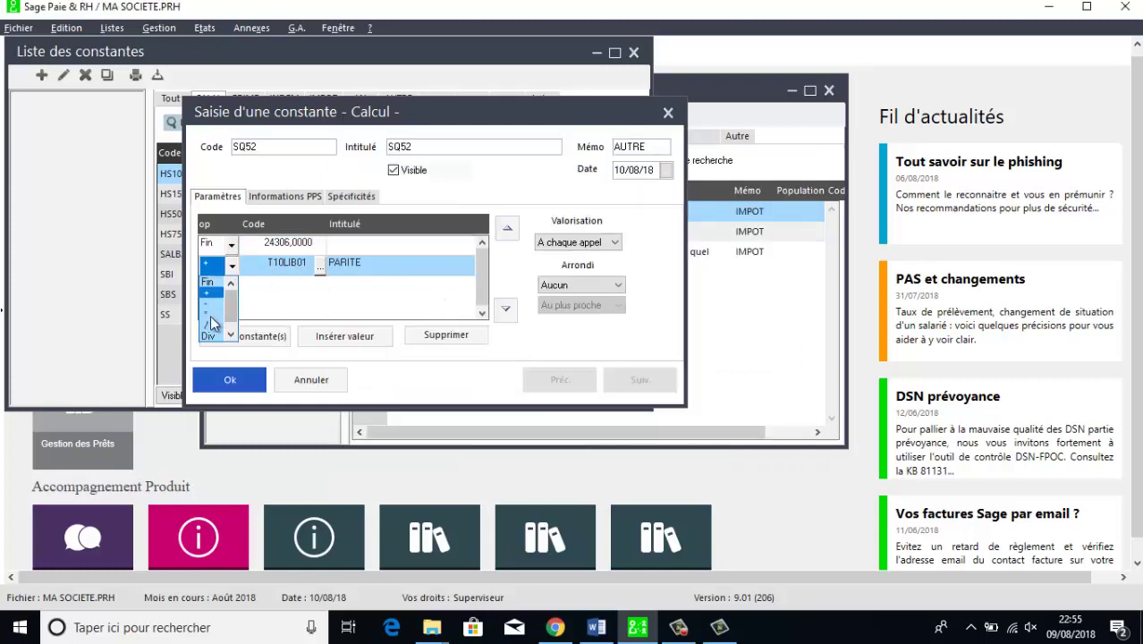
pyautogui.click(210, 313)
pyautogui.click(229, 379)
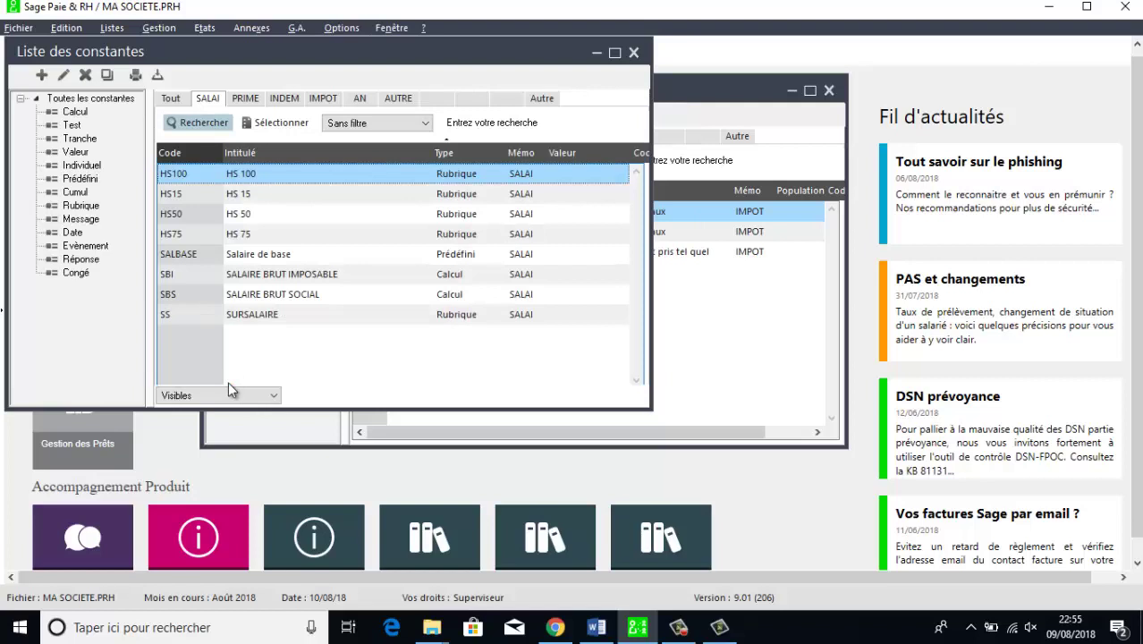
# - Create a new Calcul constant with code SQ61, title SQ61 and memo AUTRE
pyautogui.click(42, 76)
pyautogui.click(563, 382)
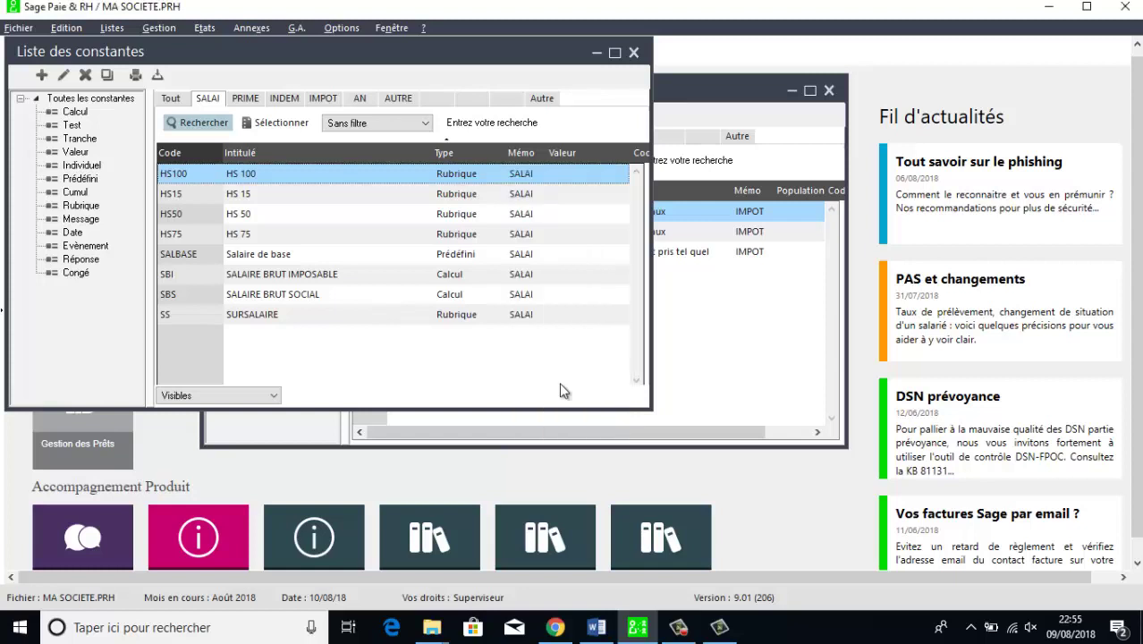
pyautogui.write('SQ')
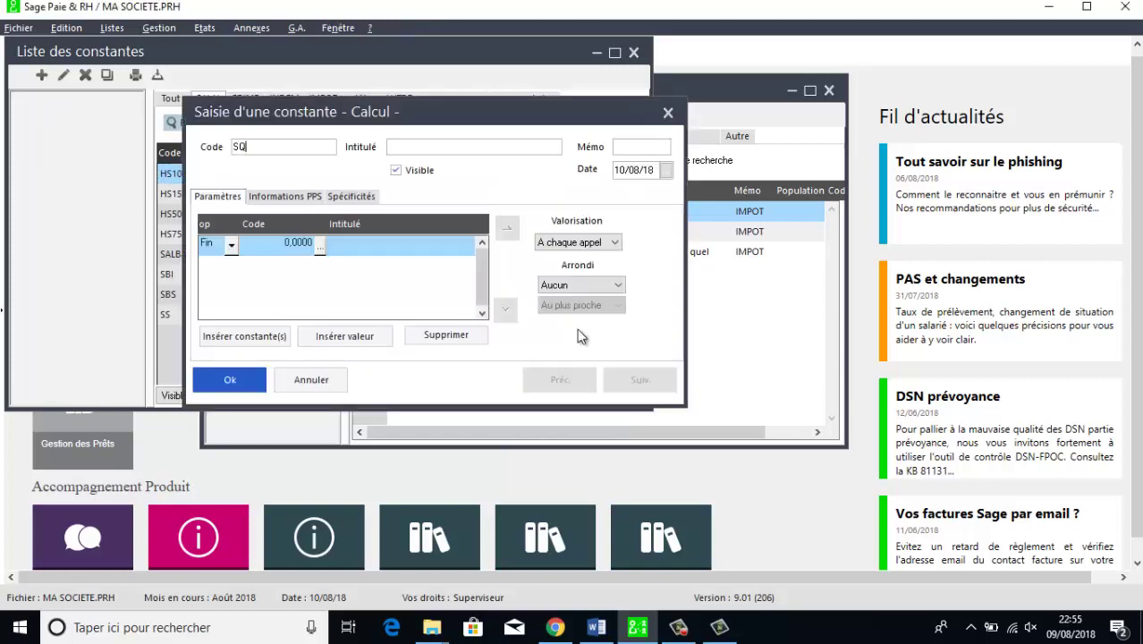
pyautogui.write('61')
pyautogui.press('Tab')
pyautogui.write('SQ61')
pyautogui.press('Tab')
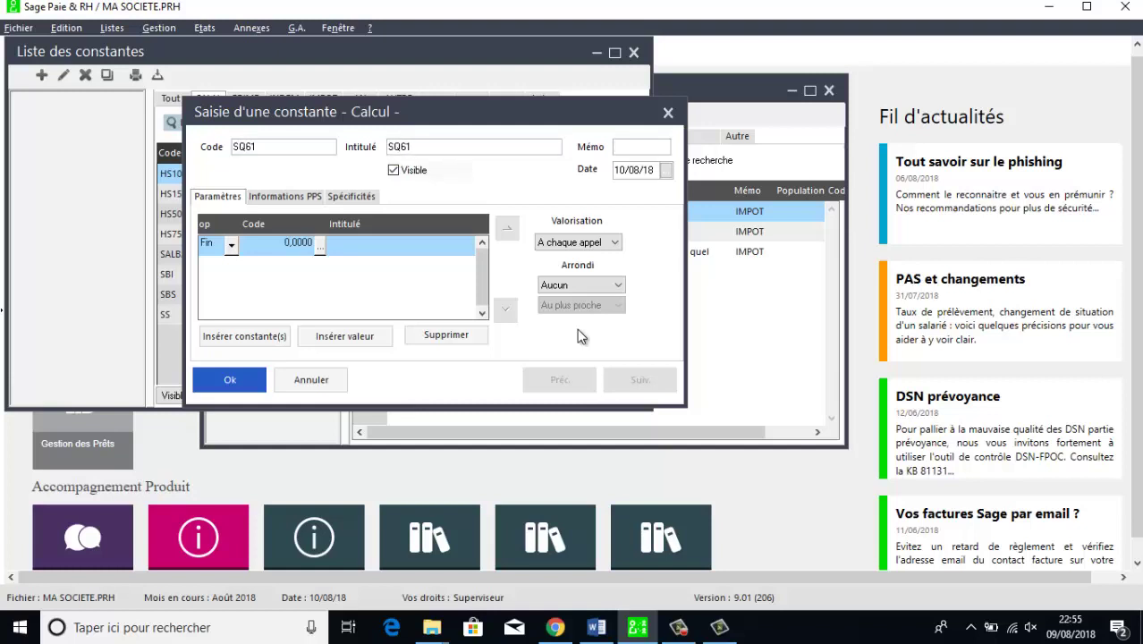
pyautogui.write('AUTRE')
# - Set SQ61's first calculation line to the constant B_IGR from memo AUTRE
pyautogui.click(319, 247)
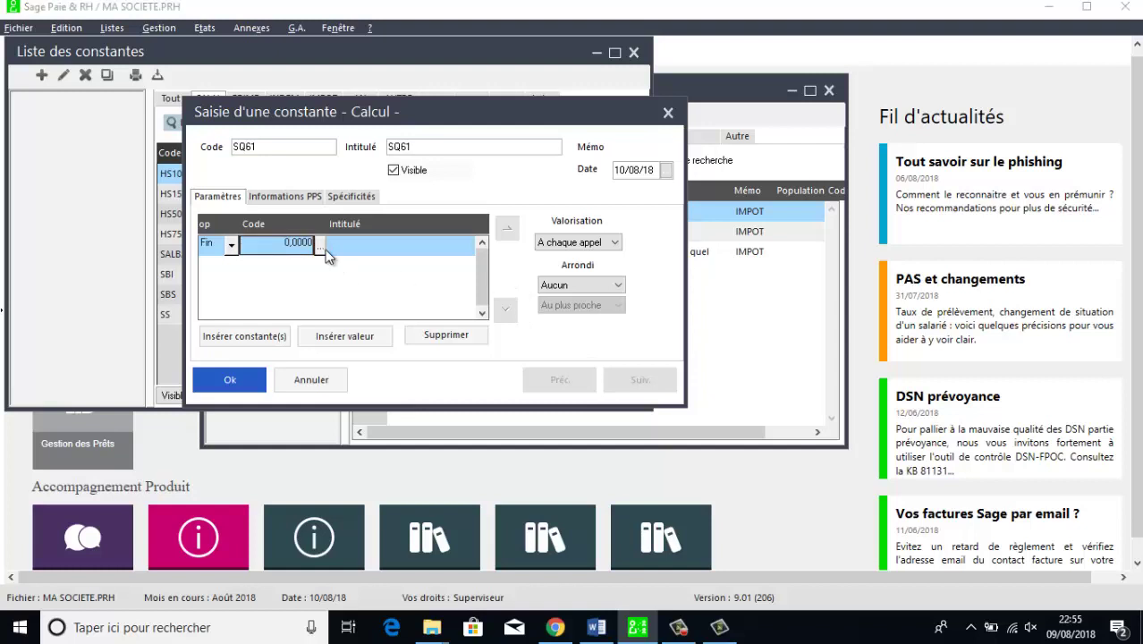
pyautogui.click(623, 201)
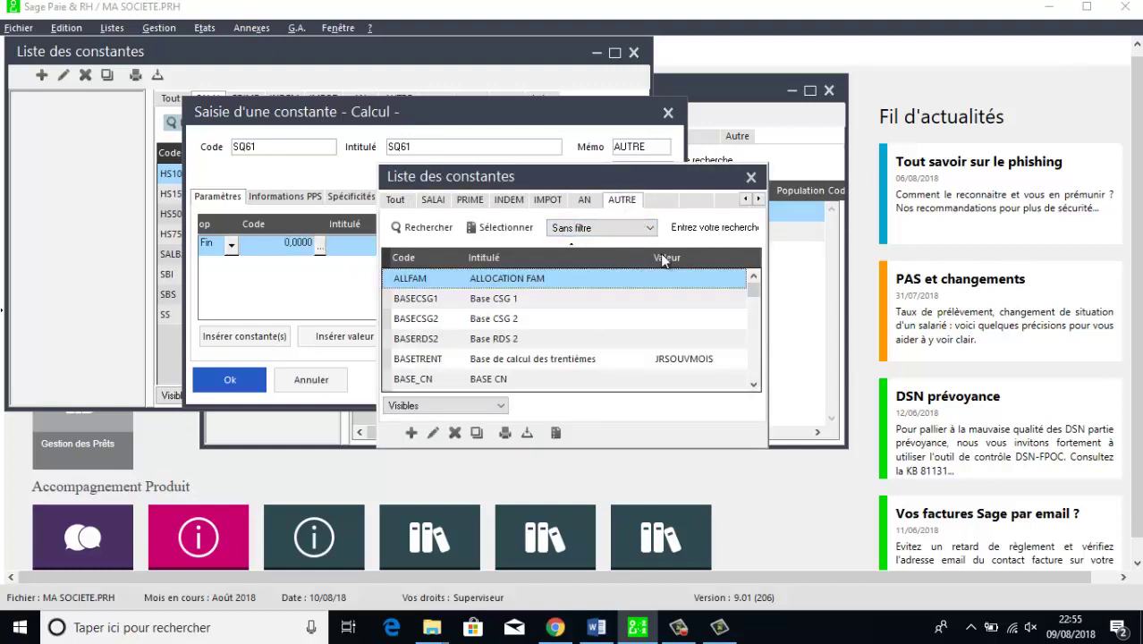
pyautogui.moveTo(758, 290); pyautogui.dragTo(757, 313)
pyautogui.doubleClick(544, 319)
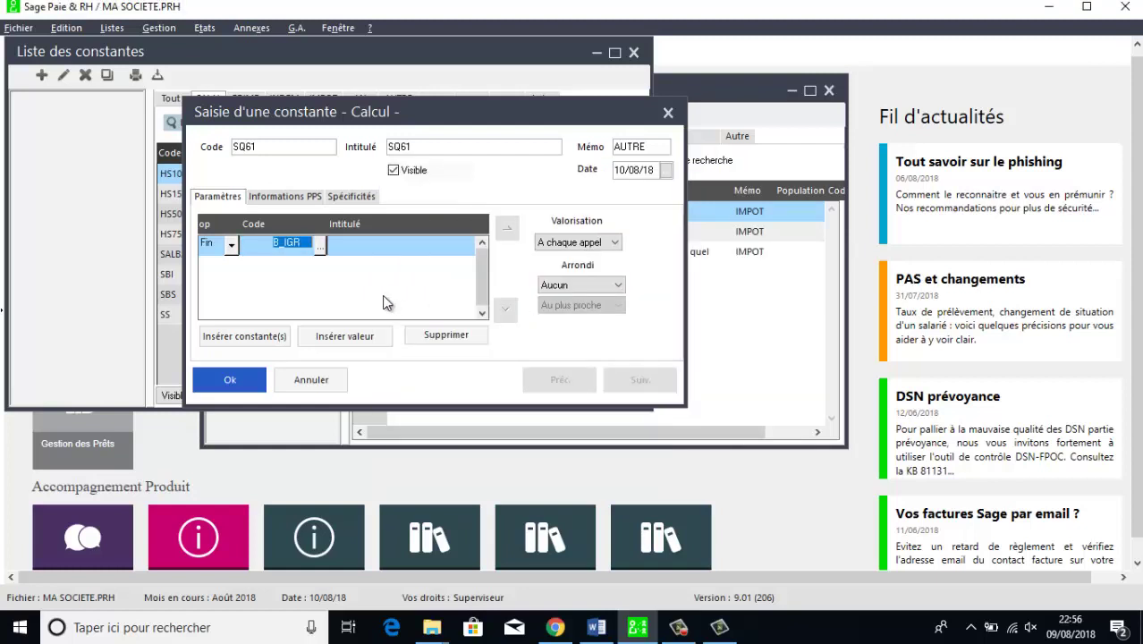
# - Add a second value line to SQ61 multiplying by 45
pyautogui.click(335, 337)
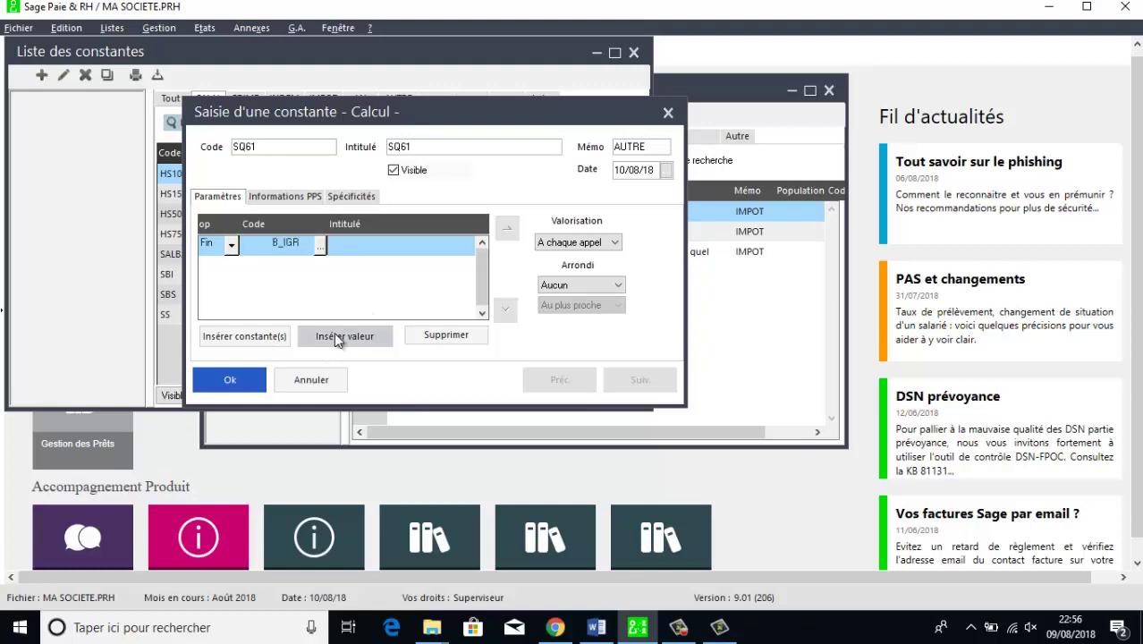
pyautogui.click(231, 265)
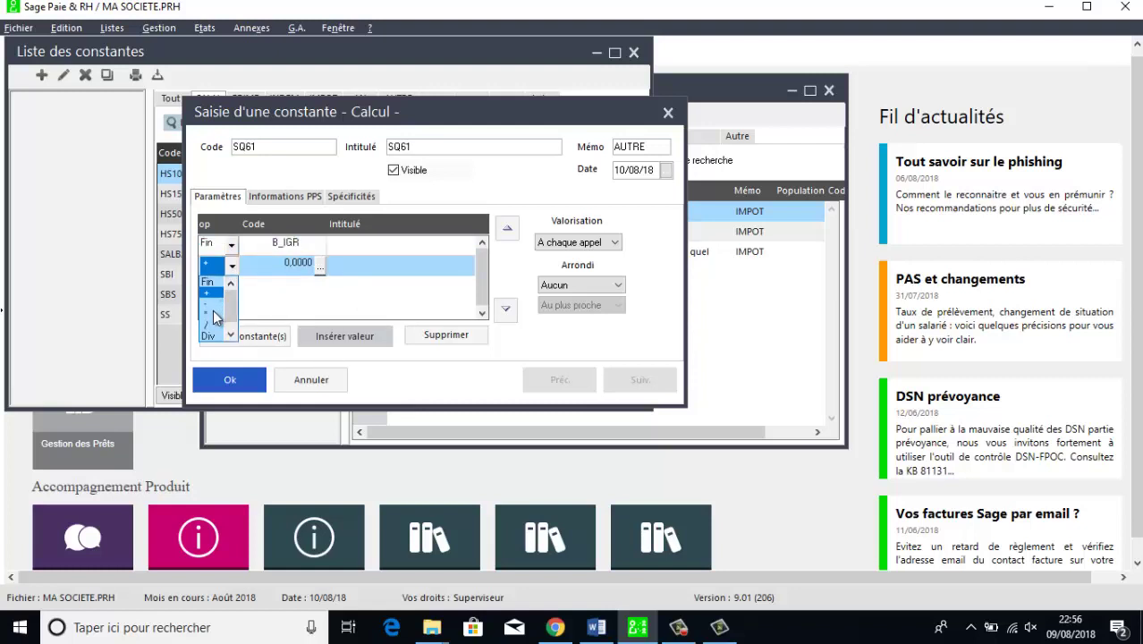
pyautogui.click(213, 311)
pyautogui.write('45')
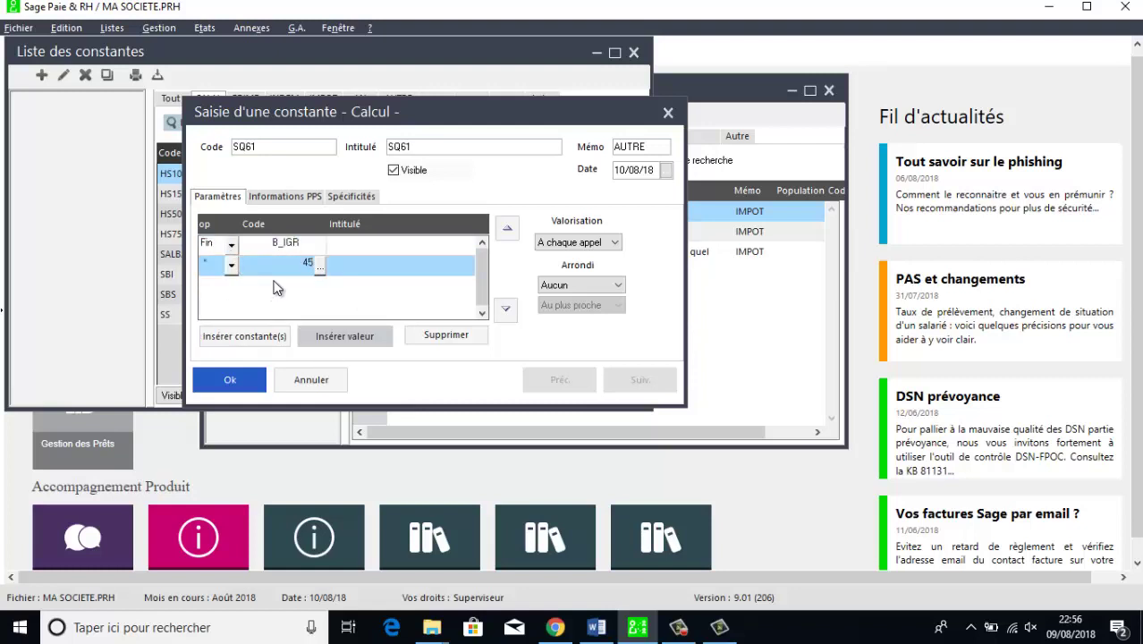
# - Add a third value line to SQ61 dividing by 145 and save the constant
pyautogui.click(345, 336)
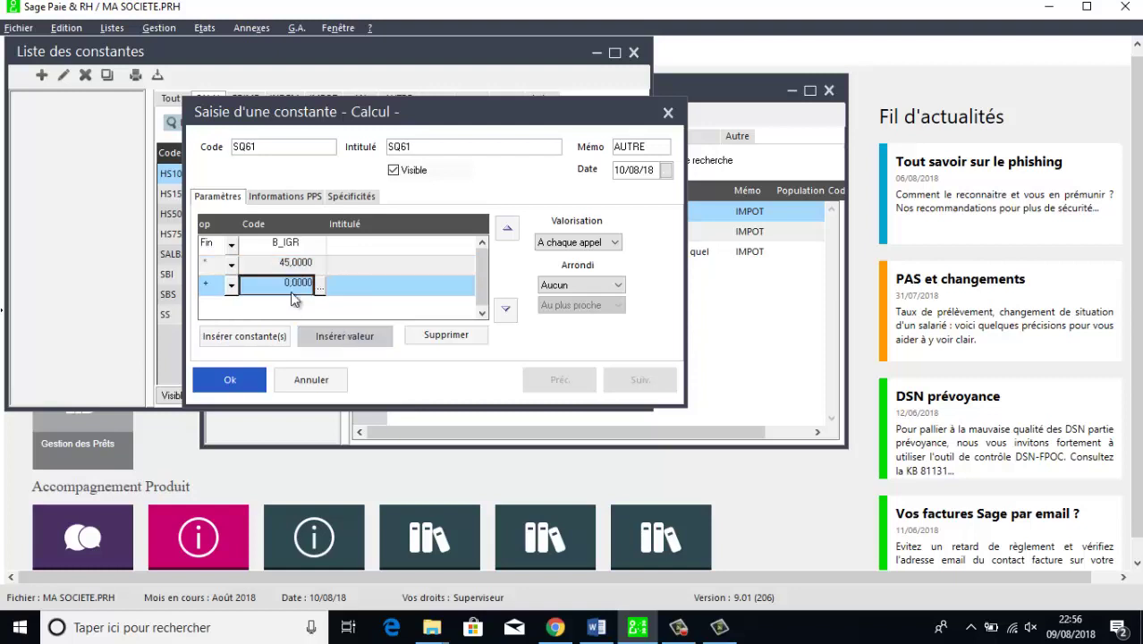
pyautogui.click(232, 285)
pyautogui.click(212, 355)
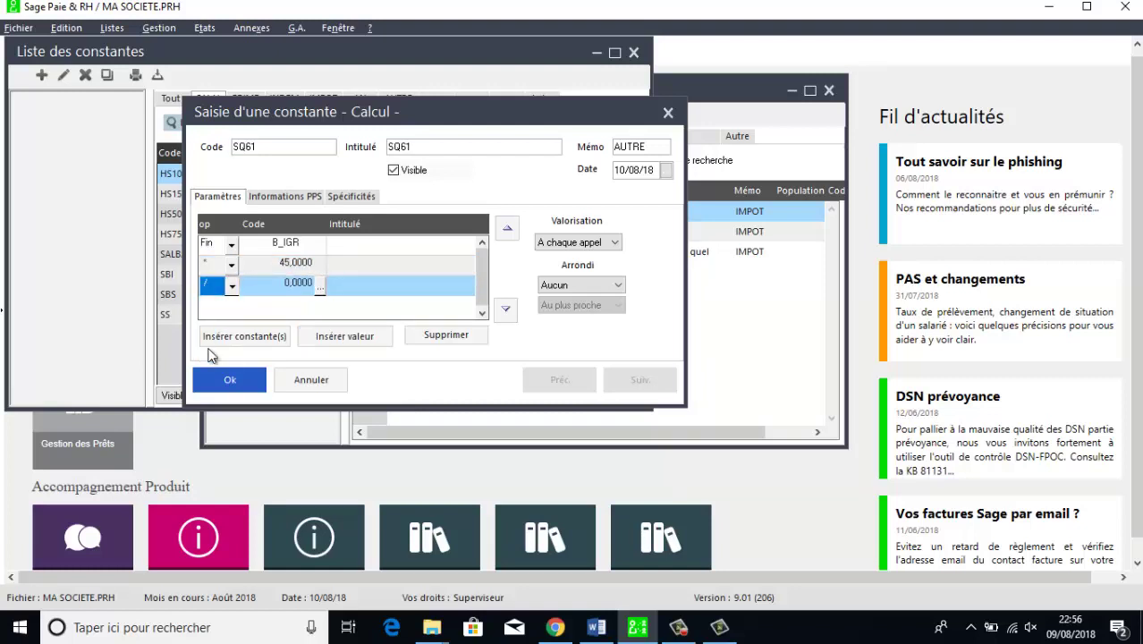
pyautogui.click(290, 284)
pyautogui.write('145')
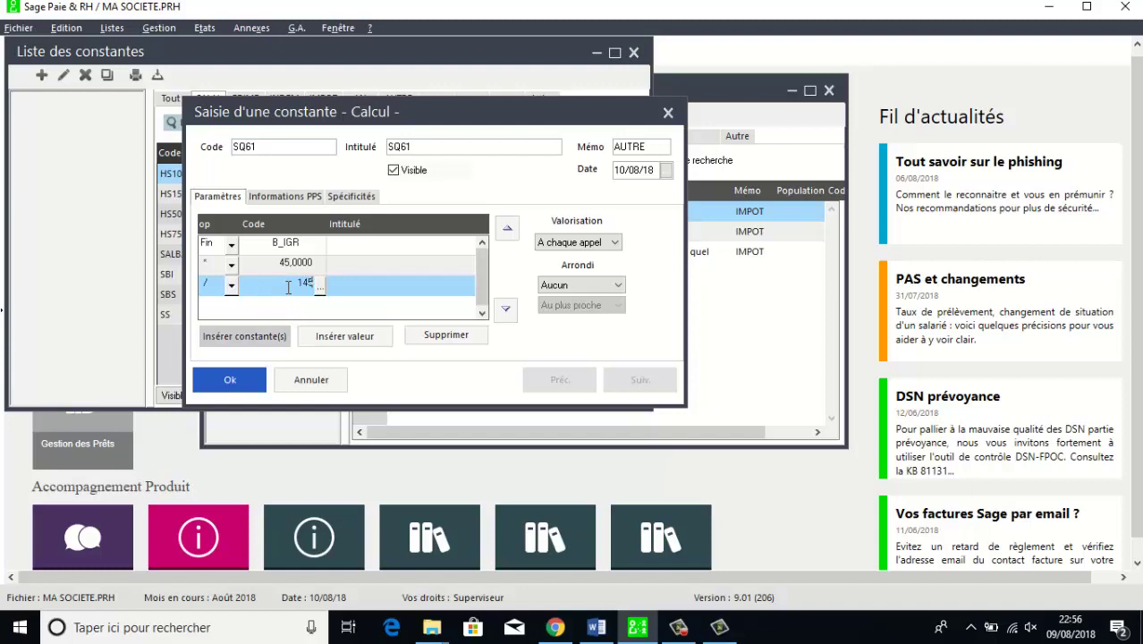
pyautogui.click(250, 382)
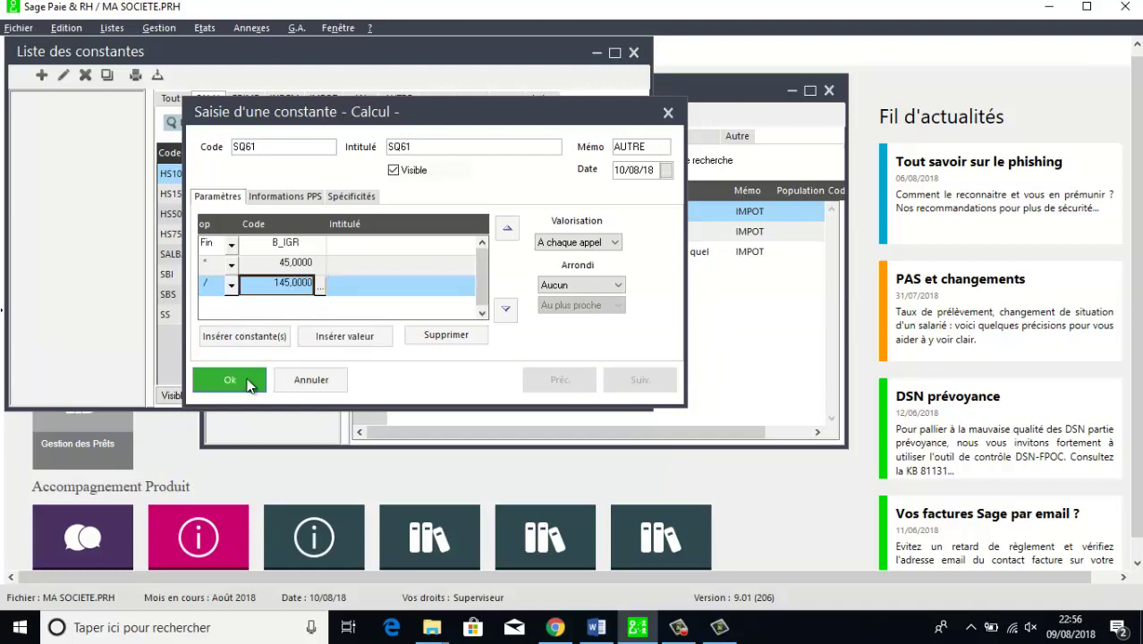
# - Create a new Calcul constant with code SQ62, title SQ62 and memo AUTRE
pyautogui.click(41, 75)
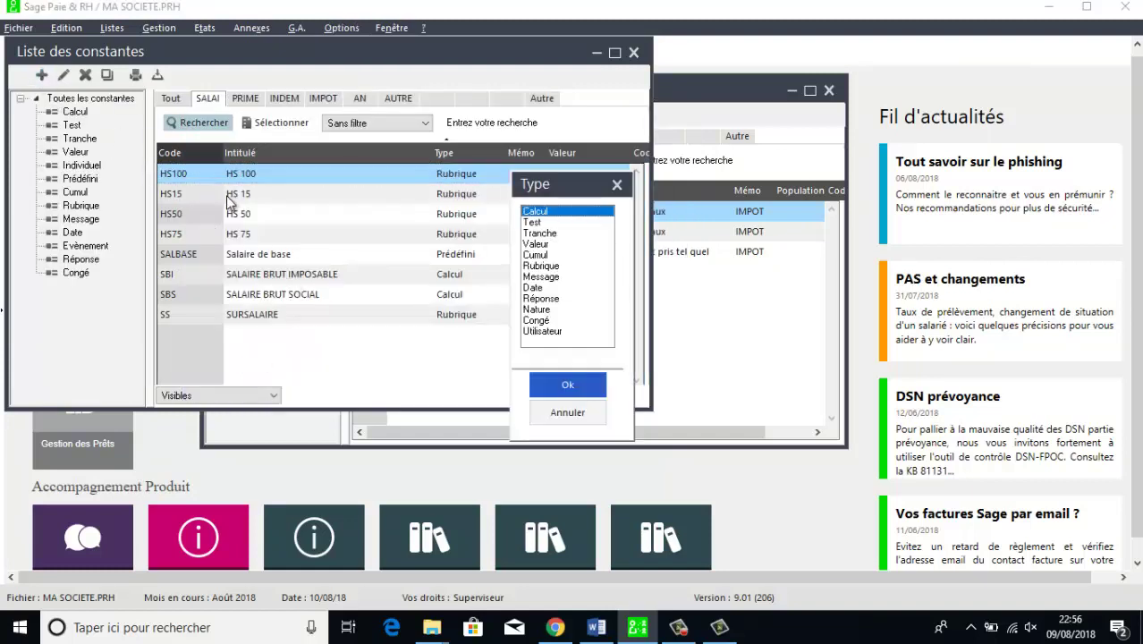
pyautogui.click(564, 379)
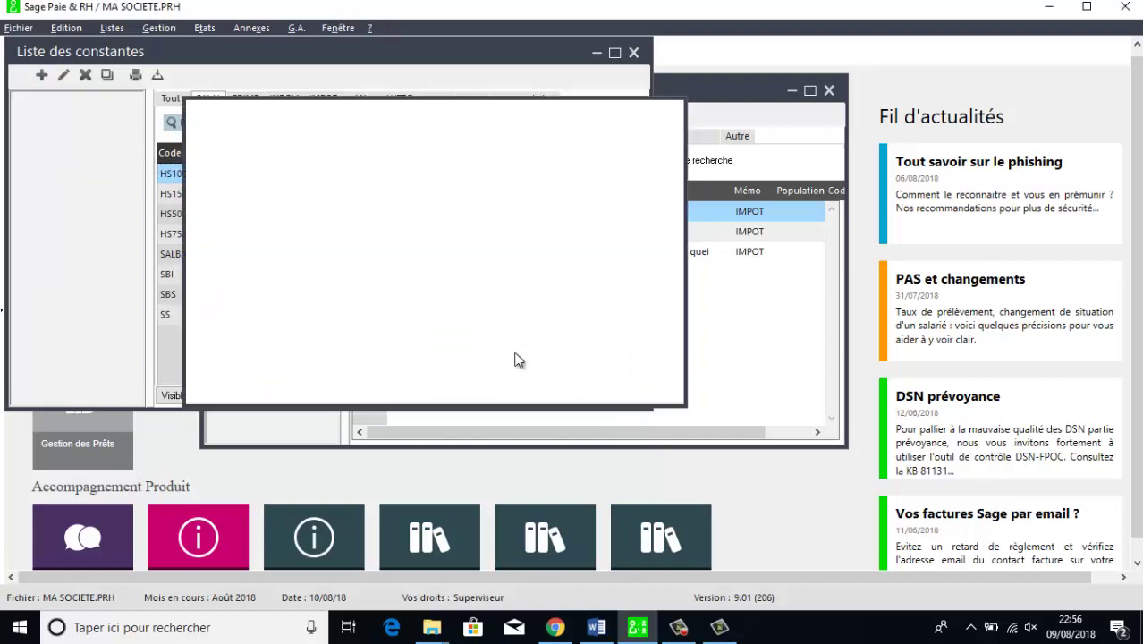
pyautogui.write('SQ')
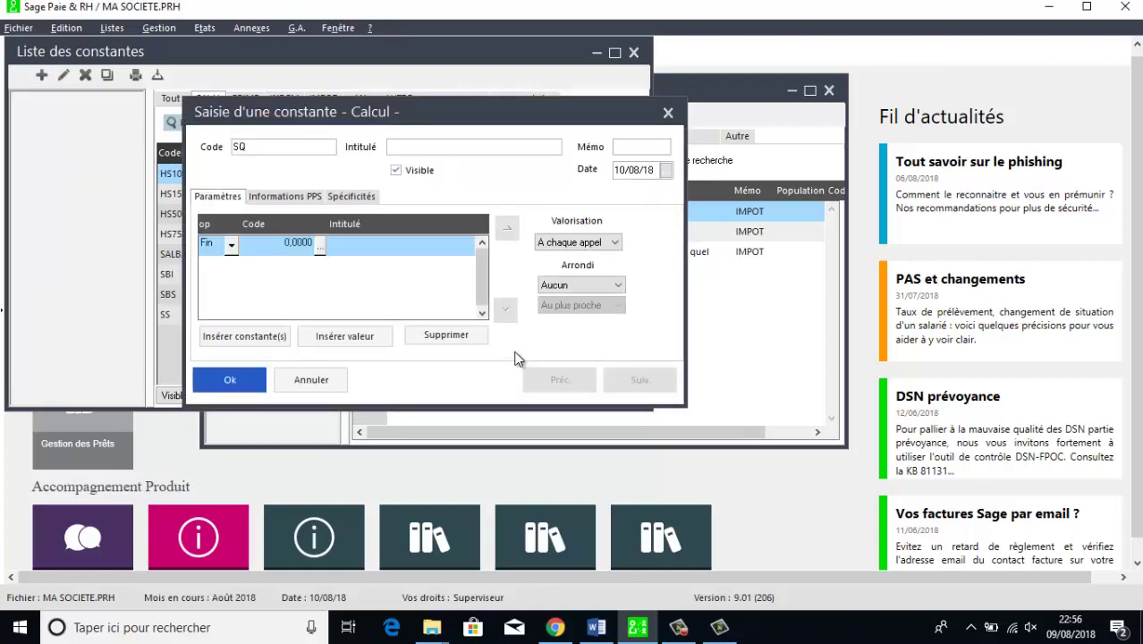
pyautogui.write('62')
pyautogui.press('Tab')
pyautogui.write('SQ62')
pyautogui.press('Tab')
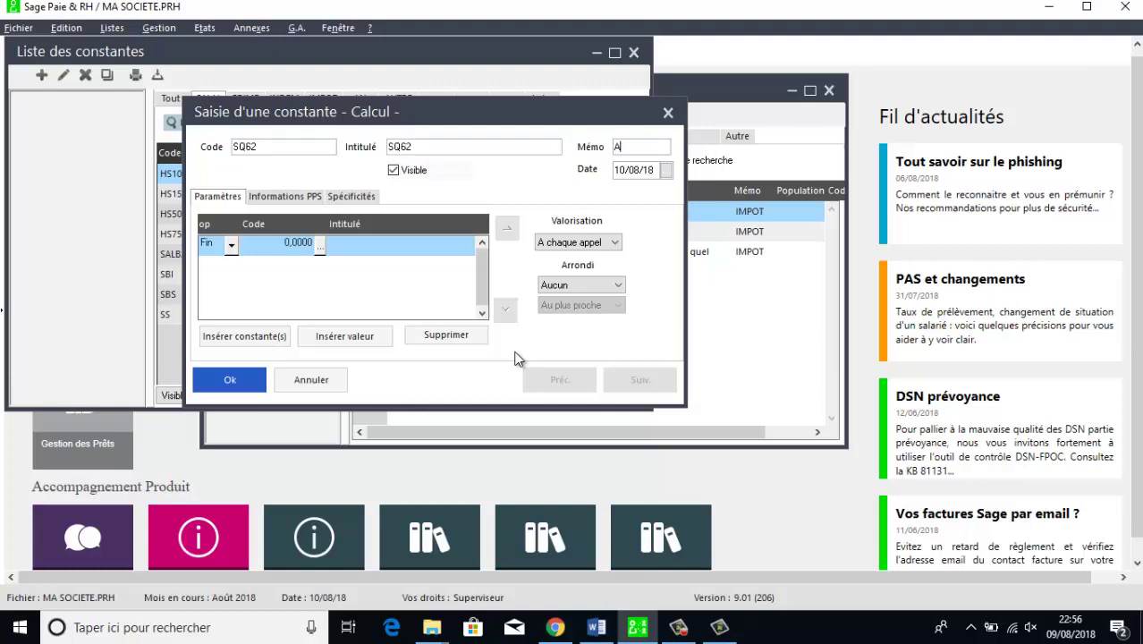
pyautogui.write('AUTRE')
# - Define SQ62 as 44181 multiplied by the constant T10LIB01 (PARITE) from memo AUTRE, and save the constant
pyautogui.click(291, 247)
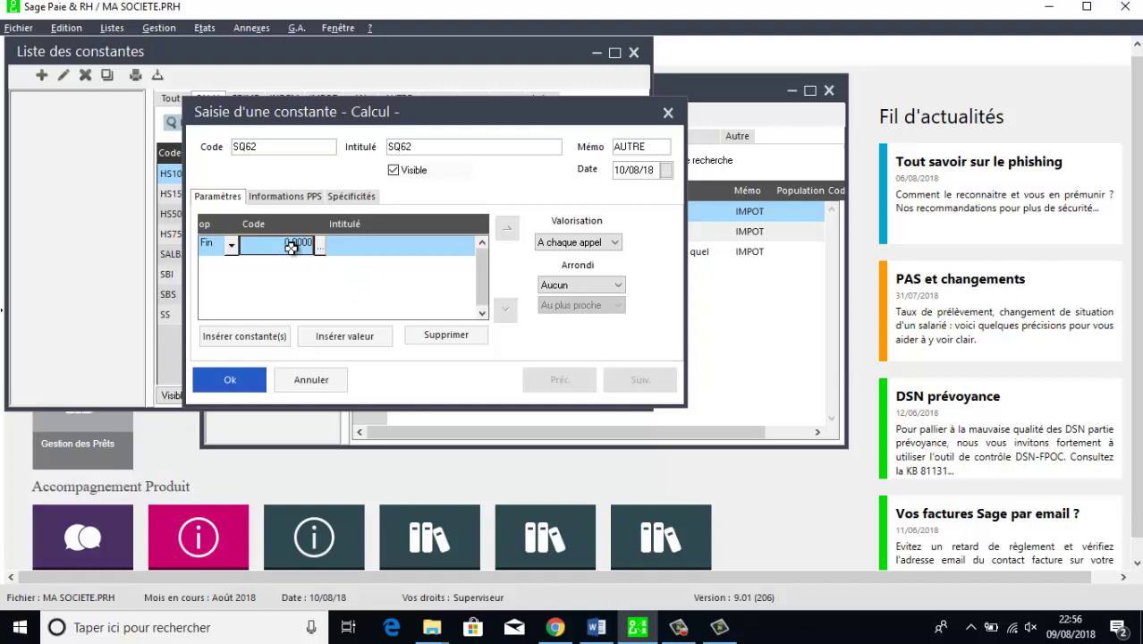
pyautogui.write('44181')
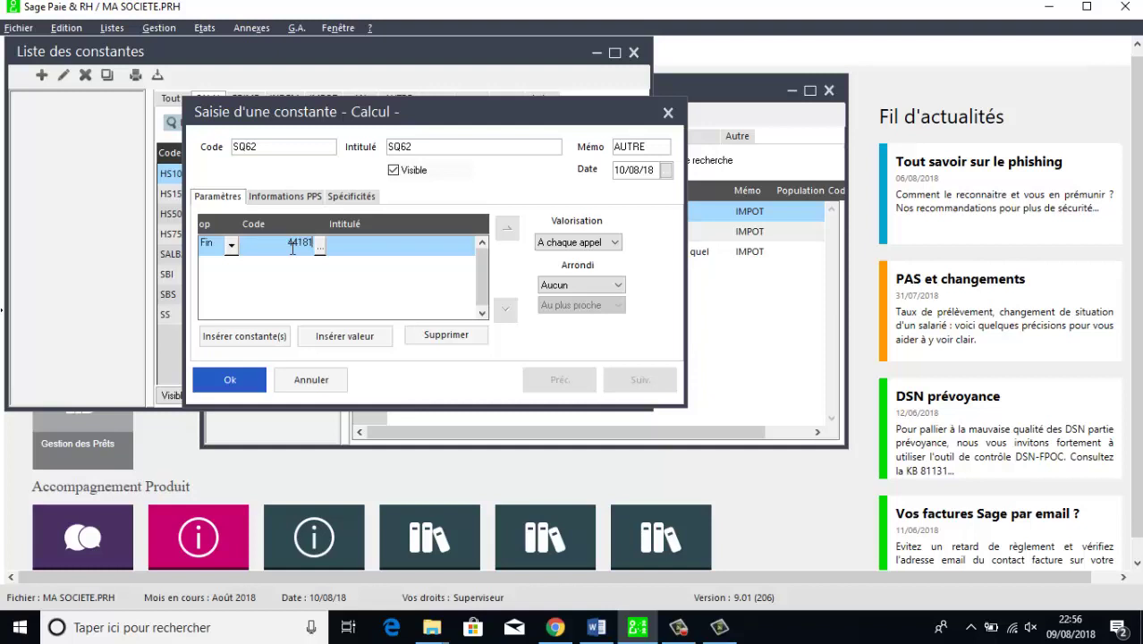
pyautogui.click(254, 330)
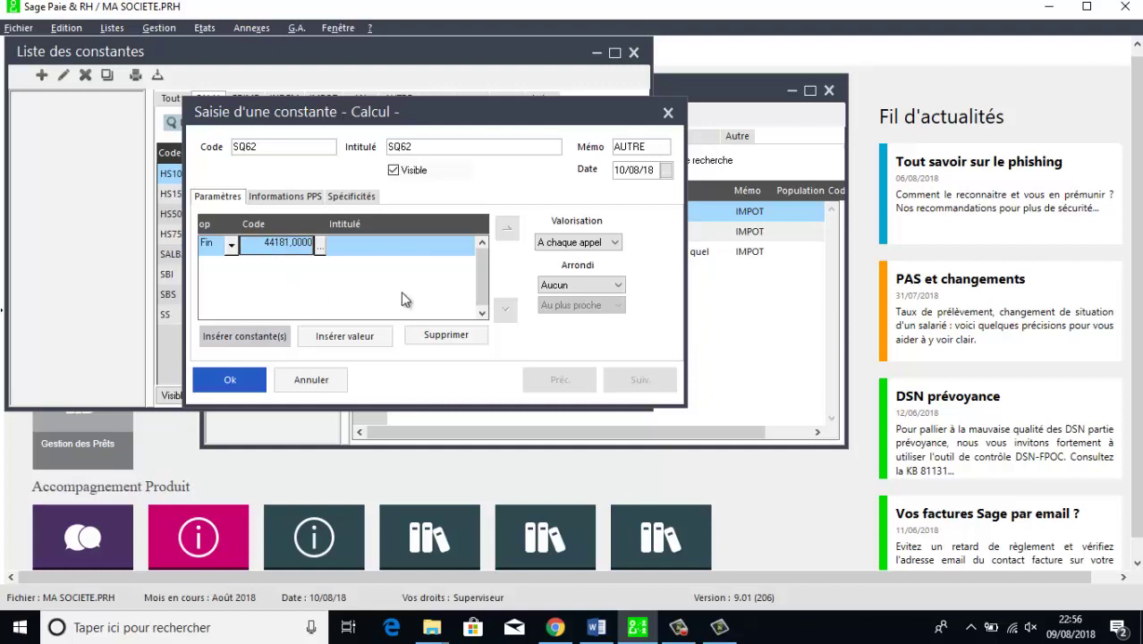
pyautogui.click(577, 184)
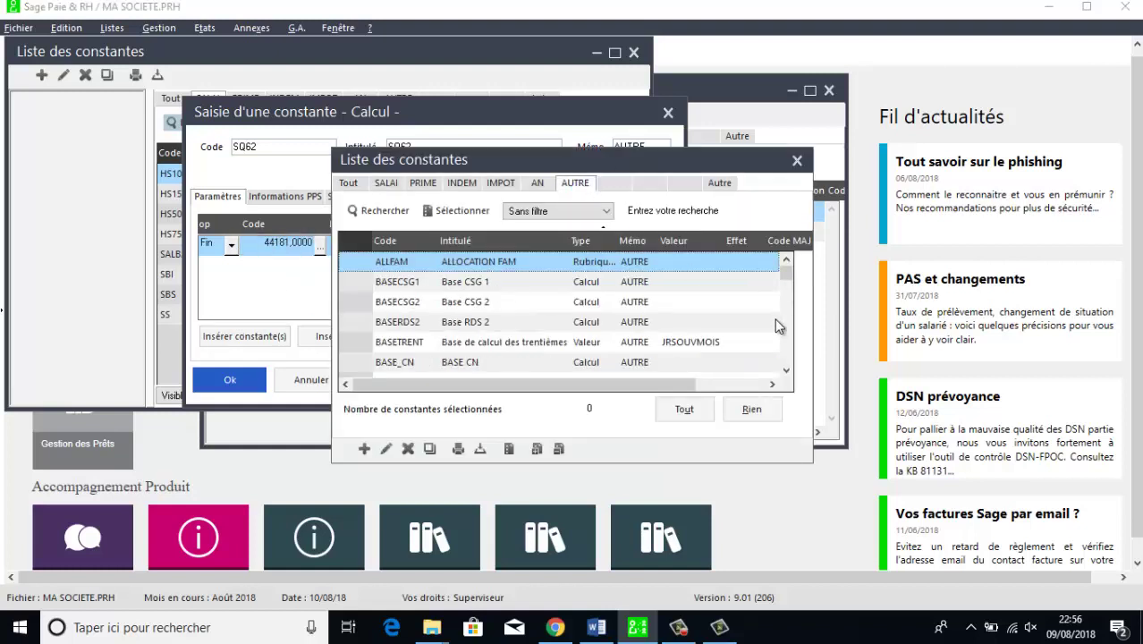
pyautogui.moveTo(788, 273); pyautogui.dragTo(788, 355)
pyautogui.doubleClick(540, 321)
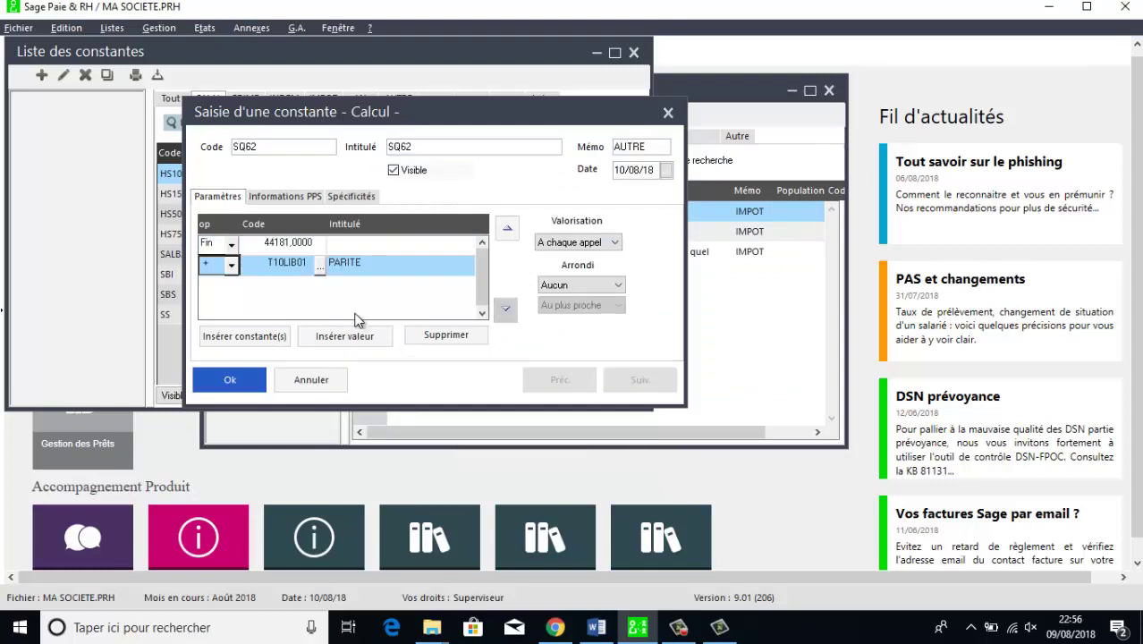
pyautogui.click(231, 265)
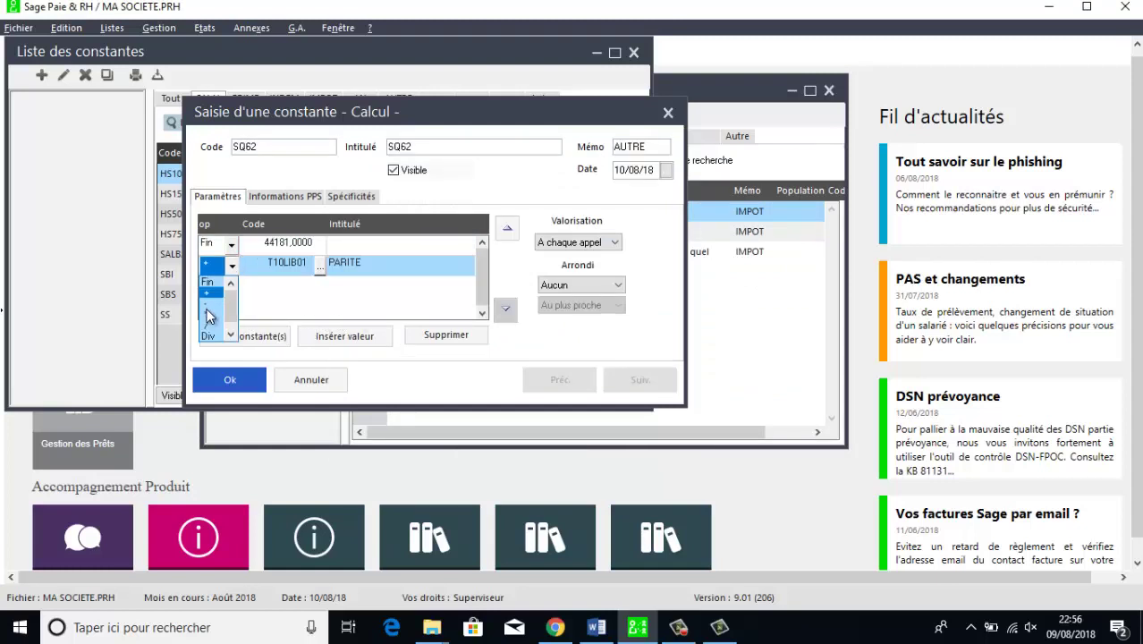
pyautogui.click(209, 318)
pyautogui.click(238, 375)
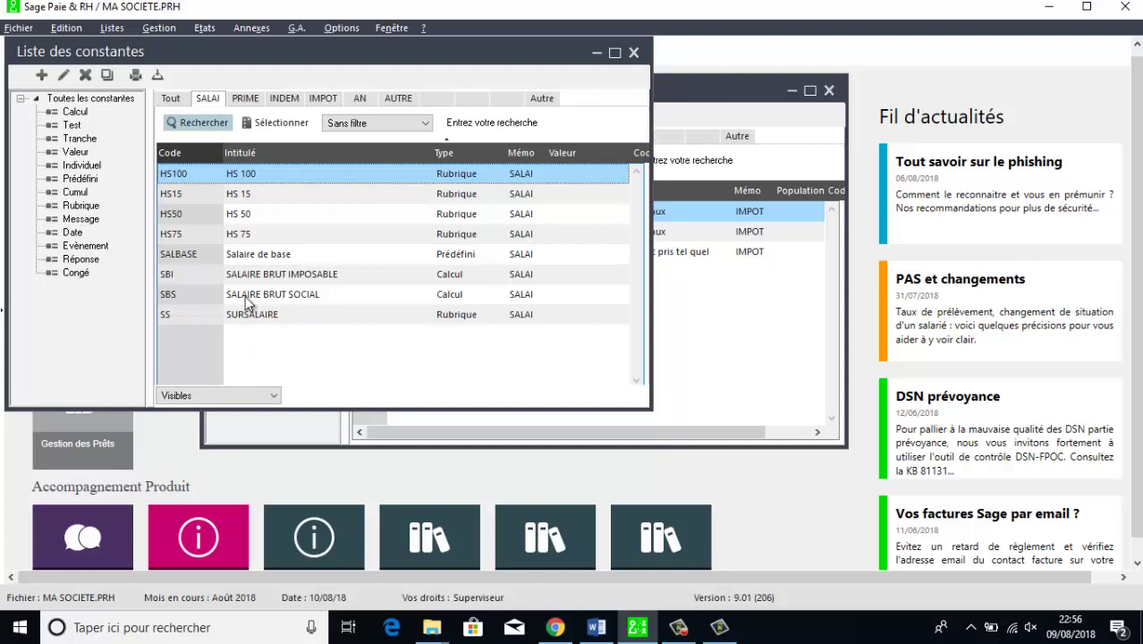
# - Create a new Calcul constant with code Q6, title Q6 and memo IMPOT
pyautogui.click(40, 77)
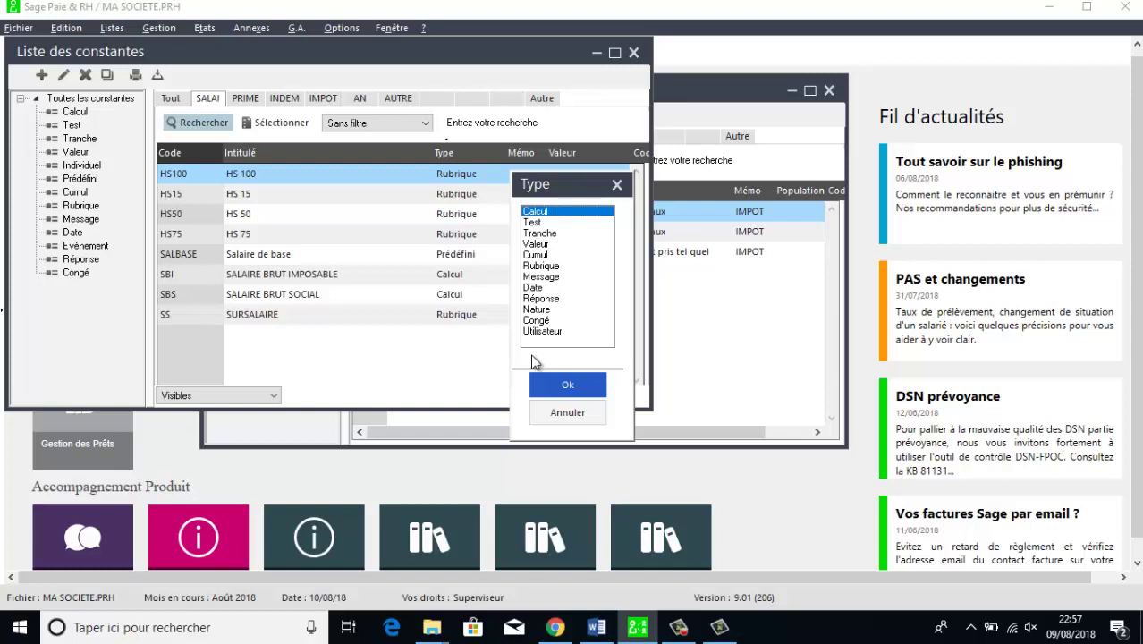
pyautogui.click(547, 382)
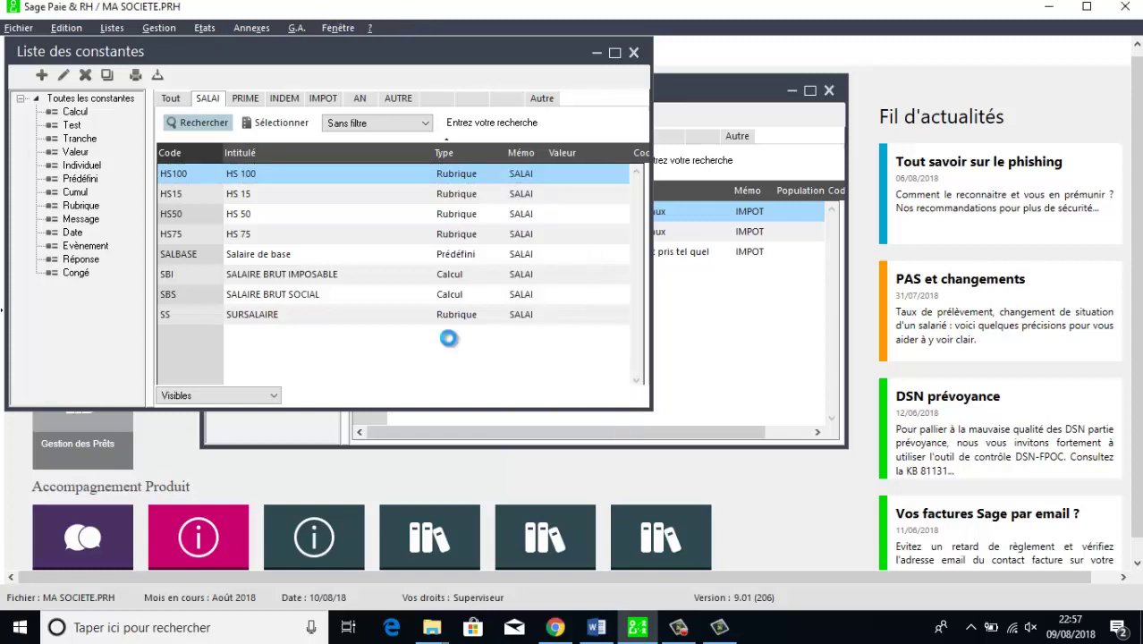
pyautogui.write('Q')
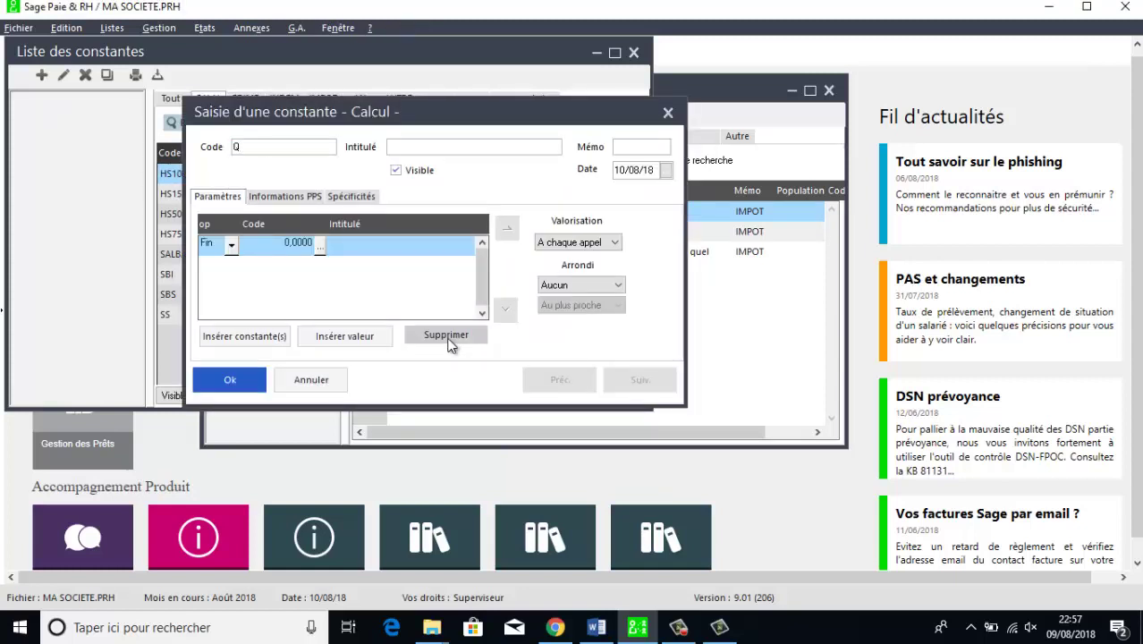
pyautogui.write('6')
pyautogui.write('Q')
pyautogui.press('Tab')
pyautogui.write('IMPOT')
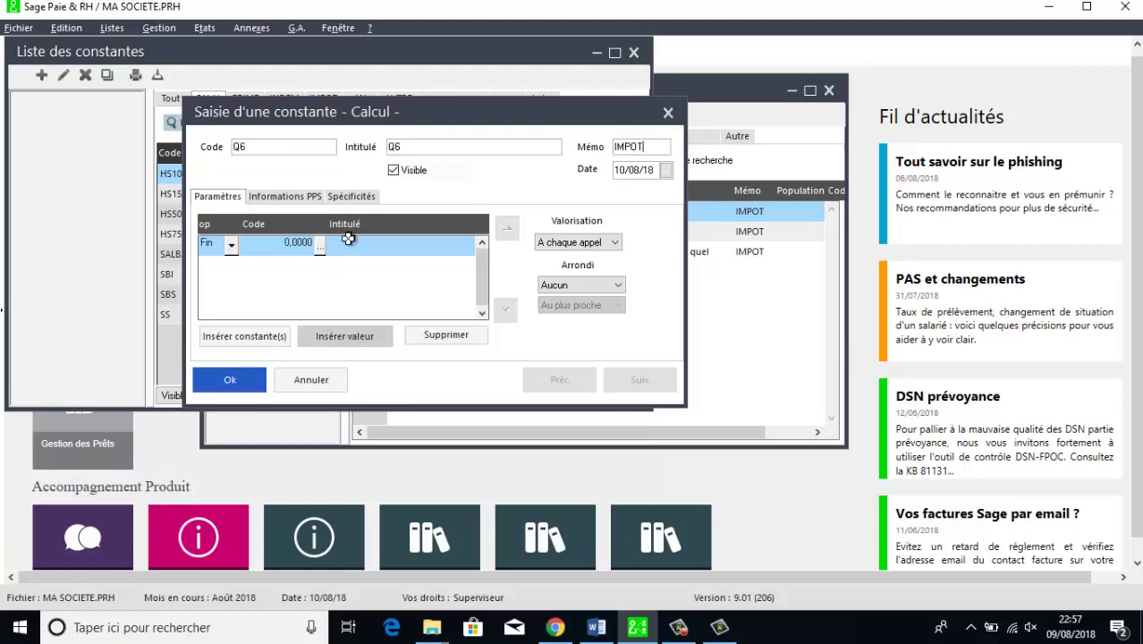
# - Set the first calculation line of Q6 to the constant SQ61 from memo AUTRE
pyautogui.click(320, 245)
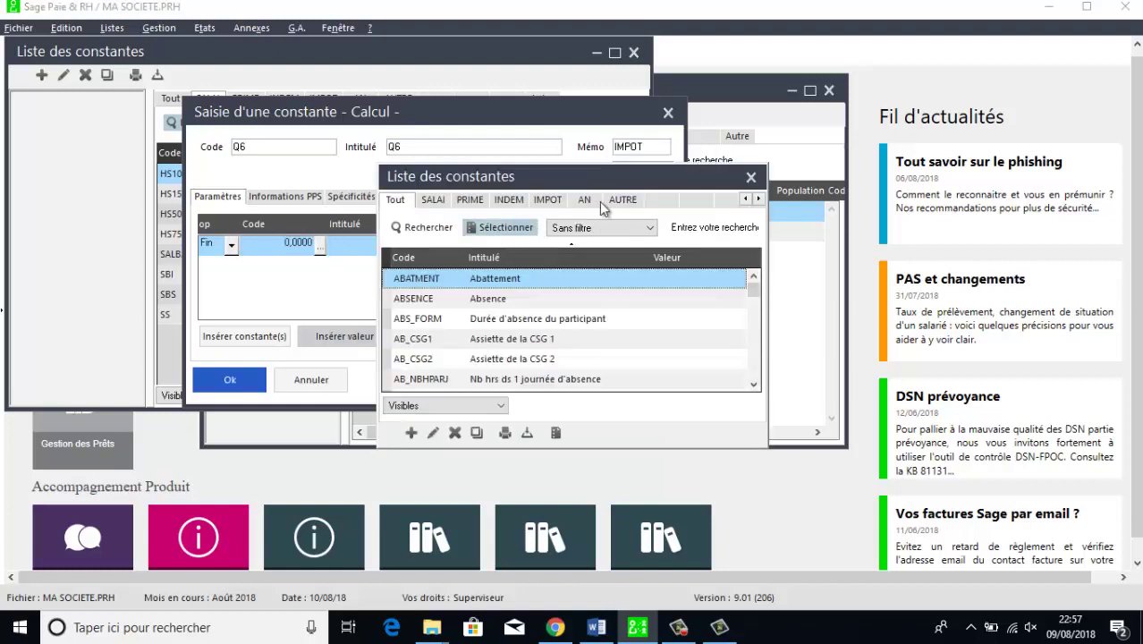
pyautogui.click(621, 200)
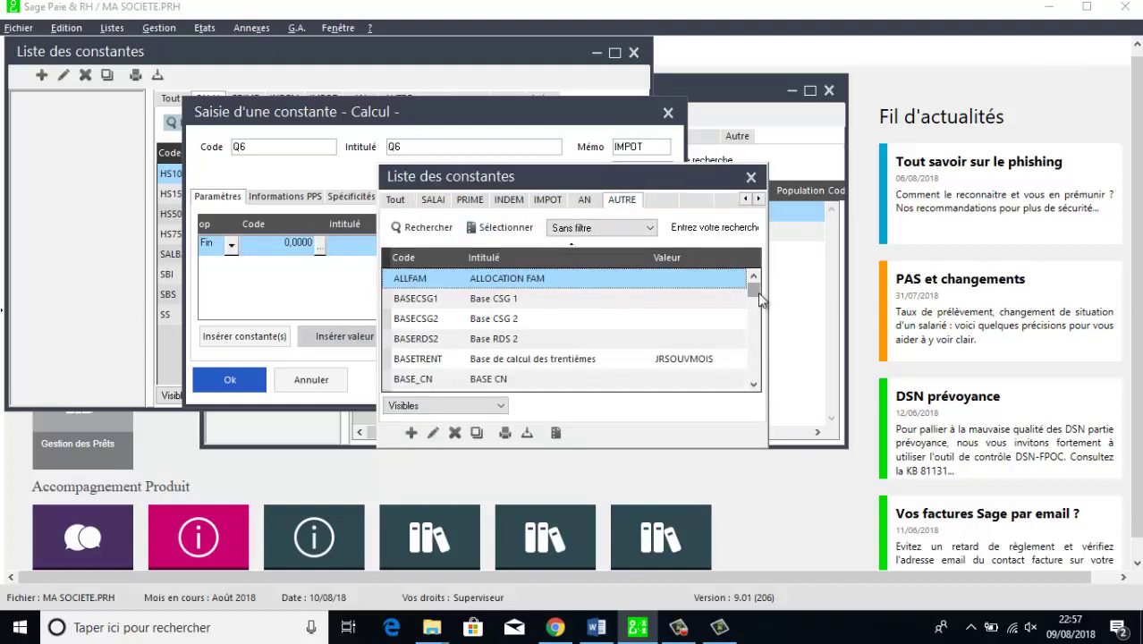
pyautogui.moveTo(756, 288); pyautogui.dragTo(757, 356)
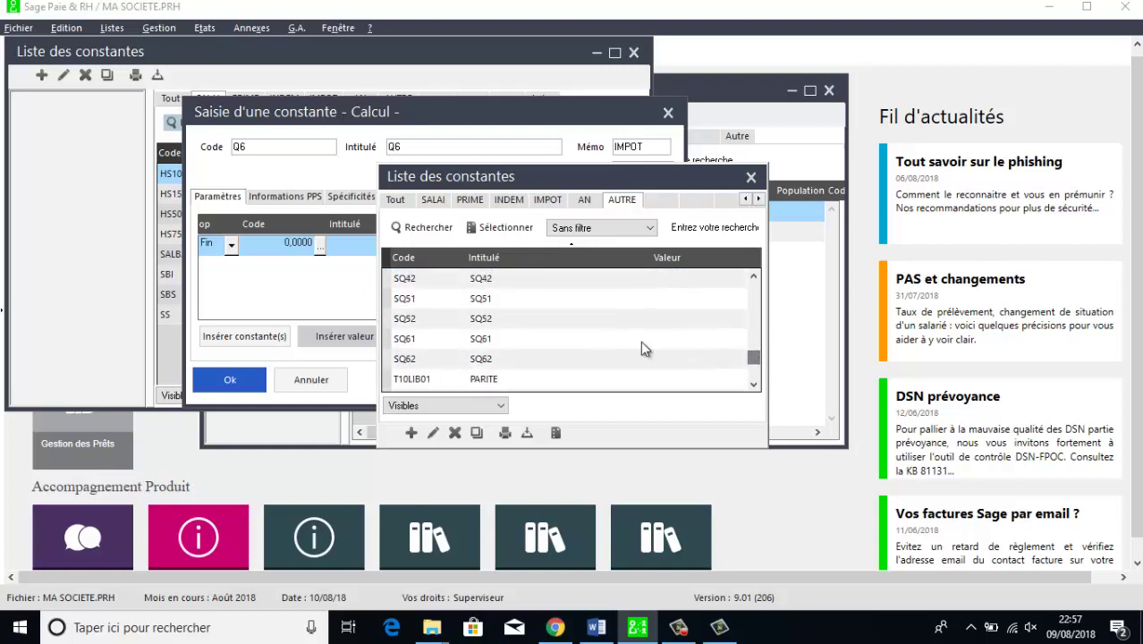
pyautogui.doubleClick(474, 340)
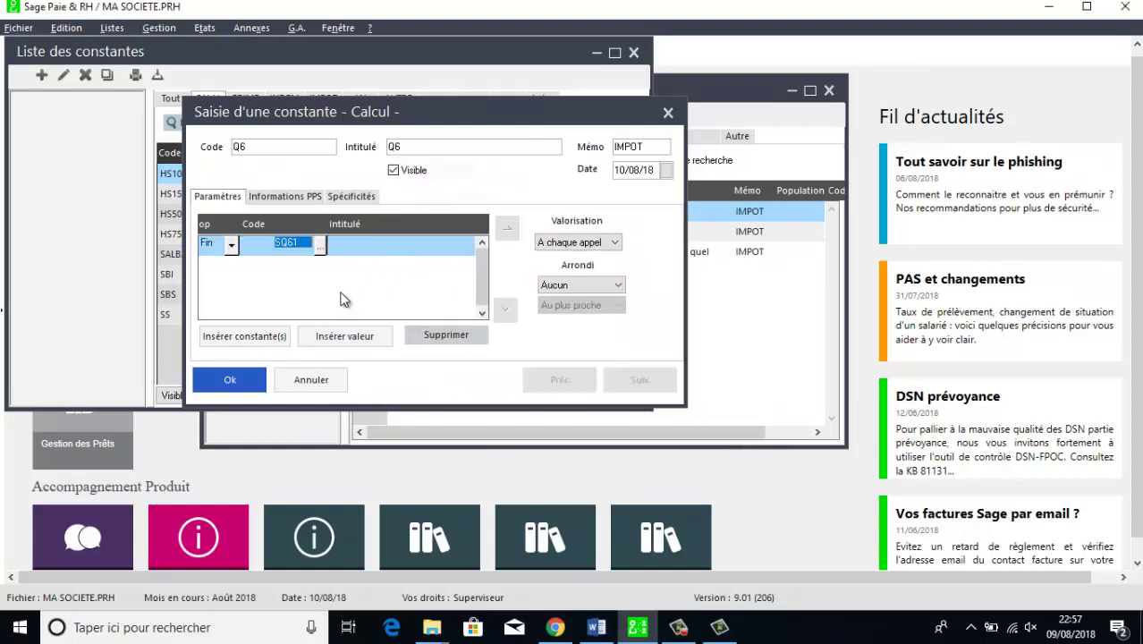
# - Add the constant SQ62 from memo AUTRE to Q6 as a subtracted line and save the constant
pyautogui.click(277, 338)
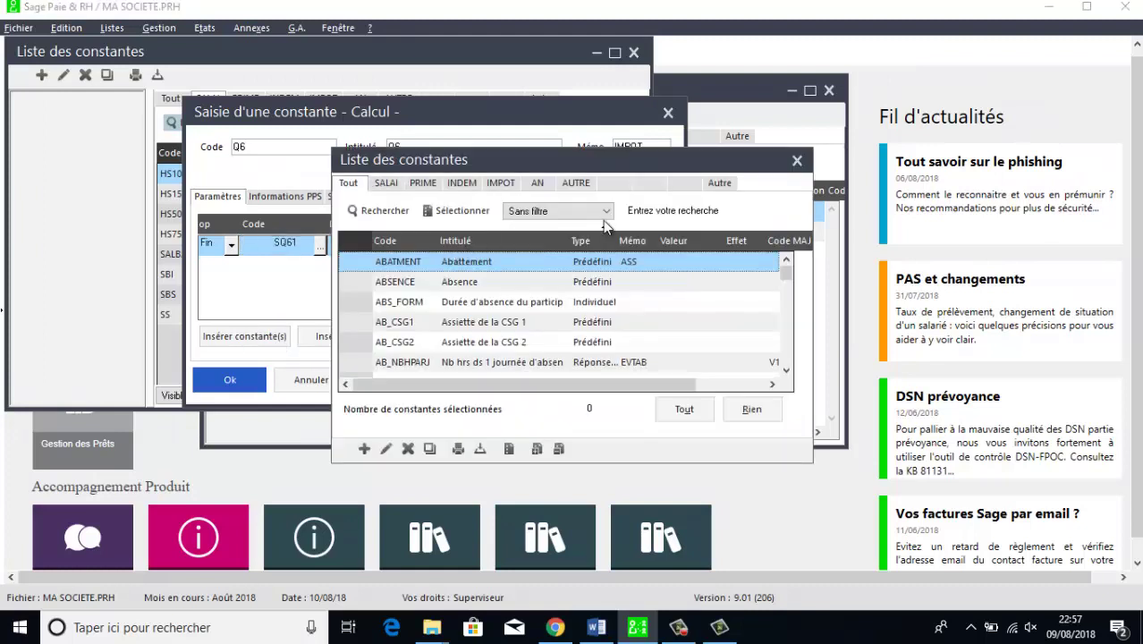
pyautogui.click(575, 182)
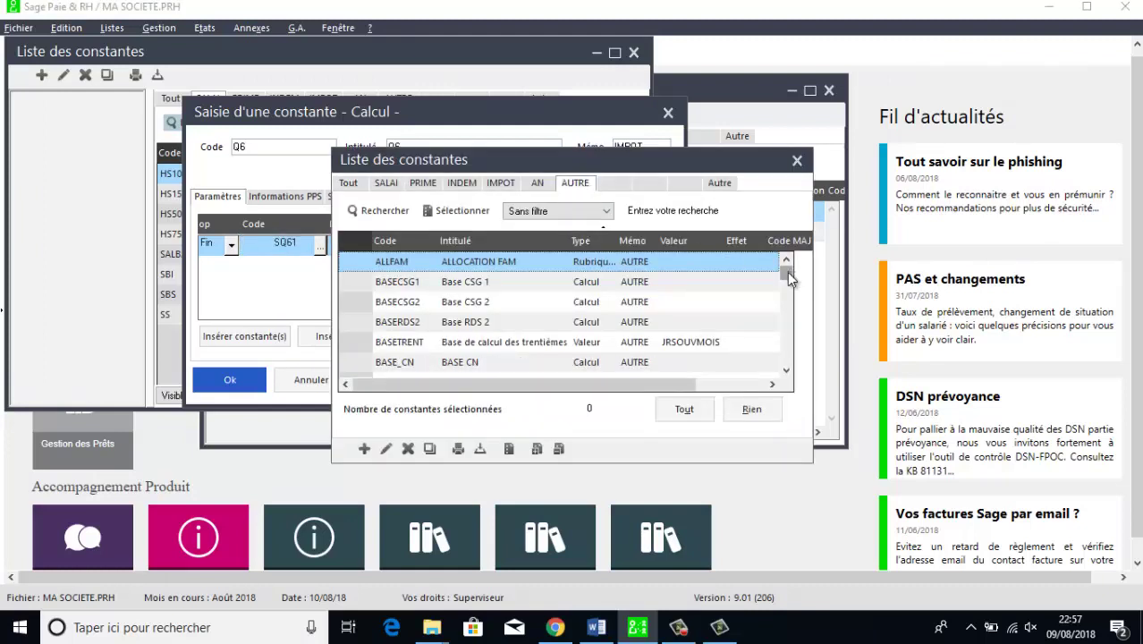
pyautogui.moveTo(786, 271); pyautogui.dragTo(794, 348)
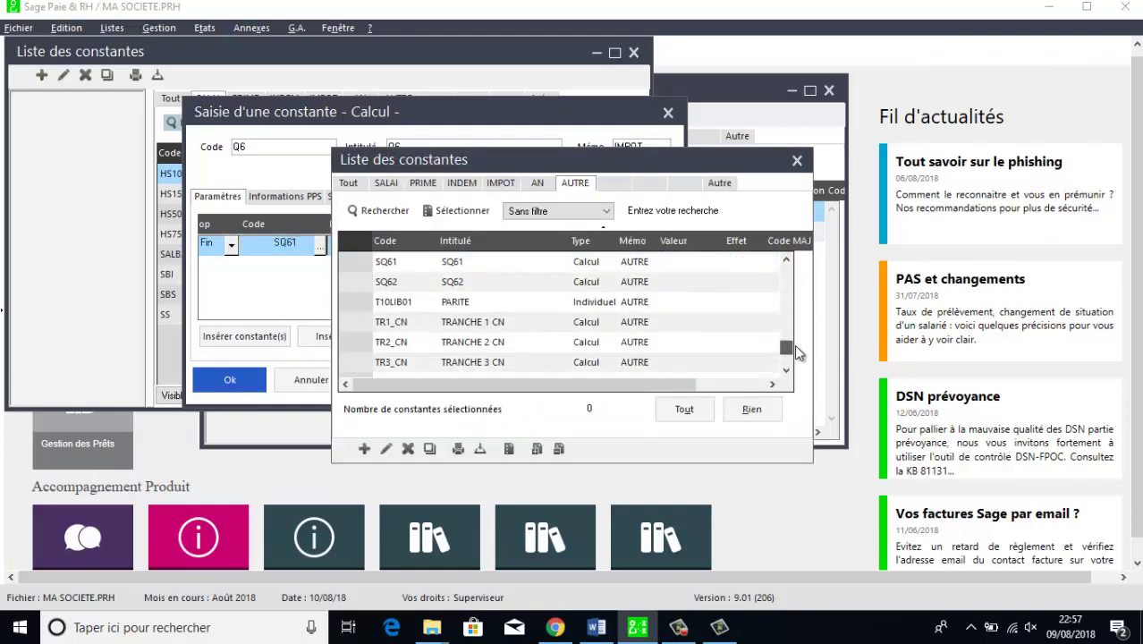
pyautogui.doubleClick(483, 283)
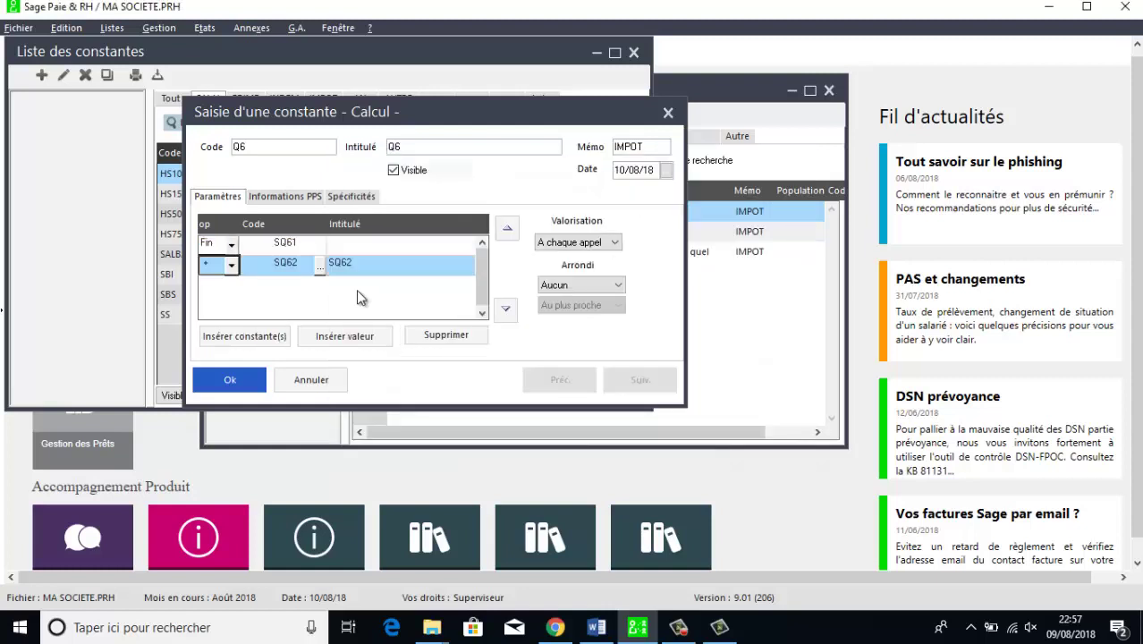
pyautogui.click(230, 264)
pyautogui.click(215, 305)
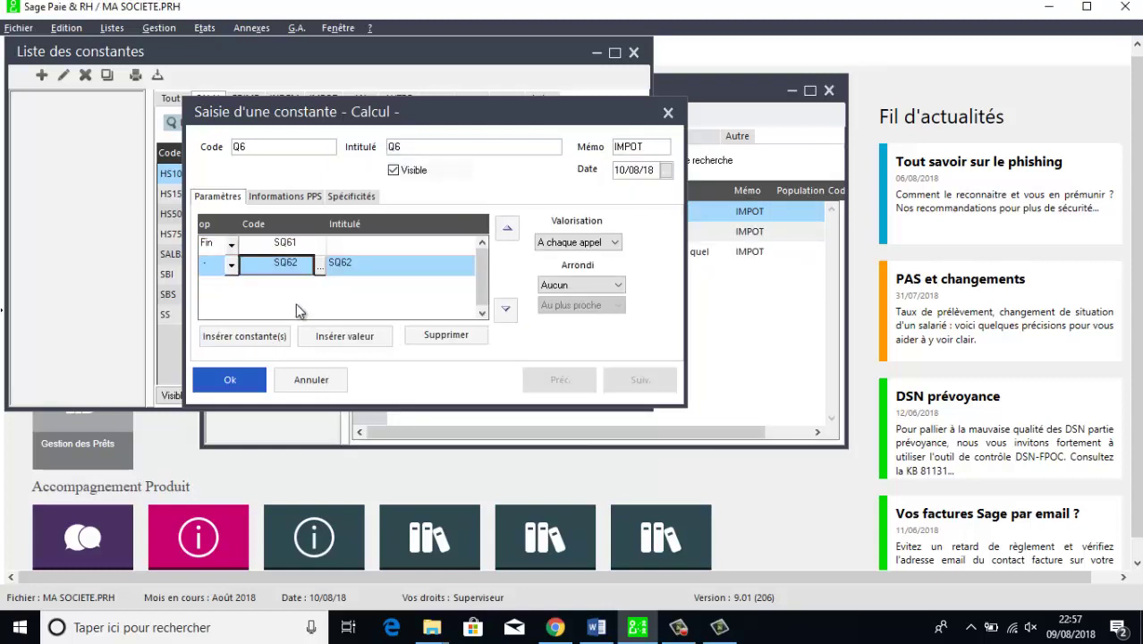
pyautogui.click(237, 382)
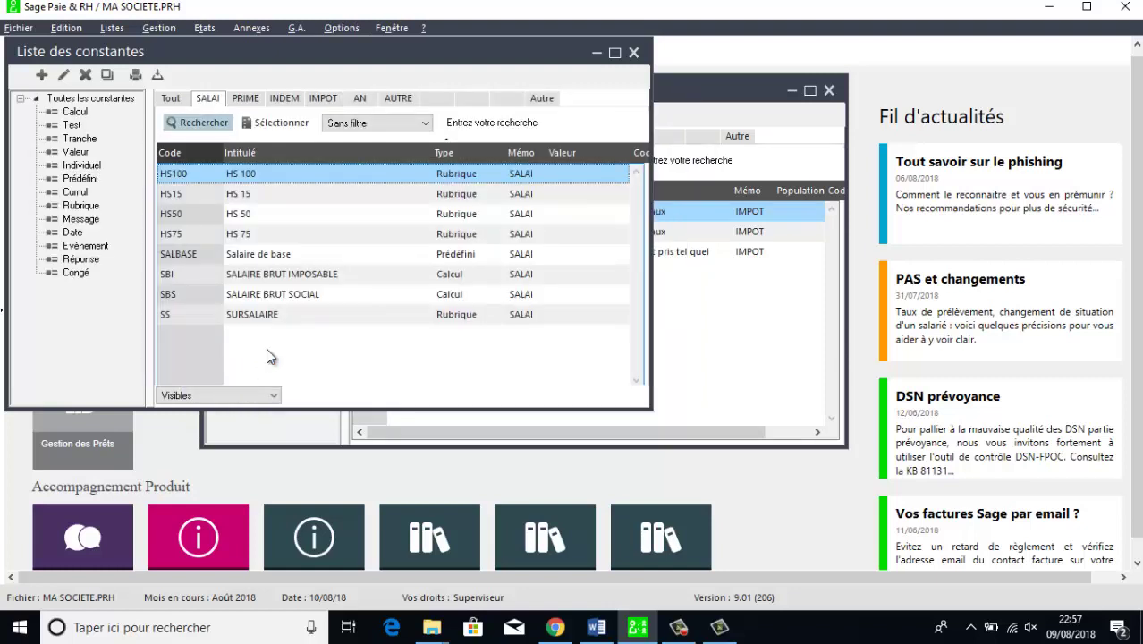
# - Create a new Calcul constant with code SQ71, title SQ71 and memo AUTRE
pyautogui.click(41, 77)
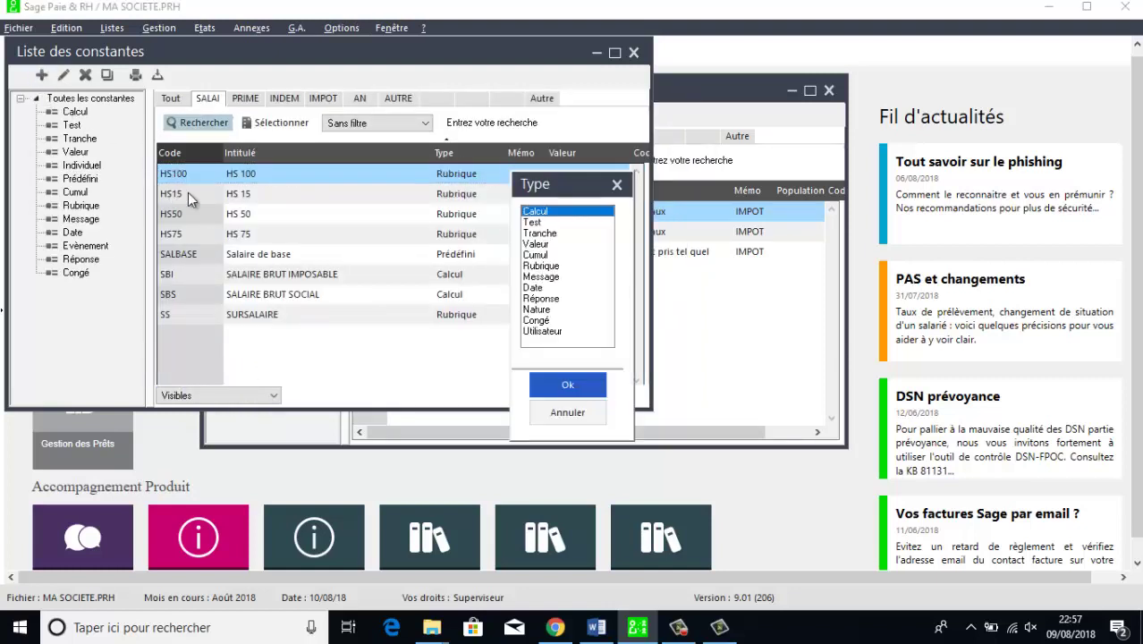
pyautogui.click(567, 385)
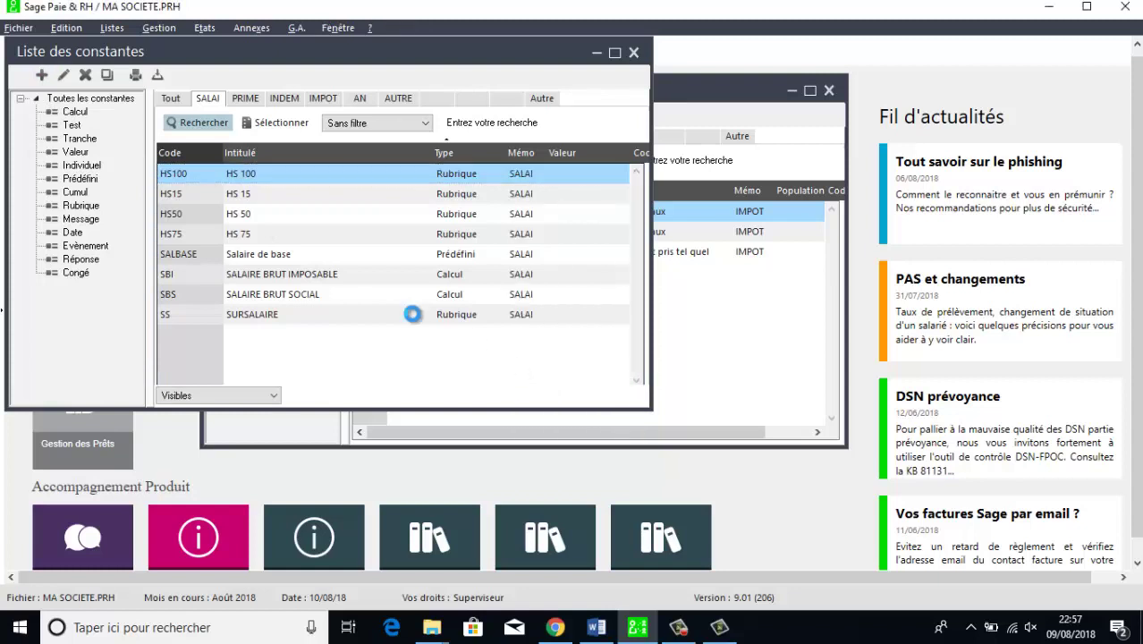
pyautogui.write('SQ')
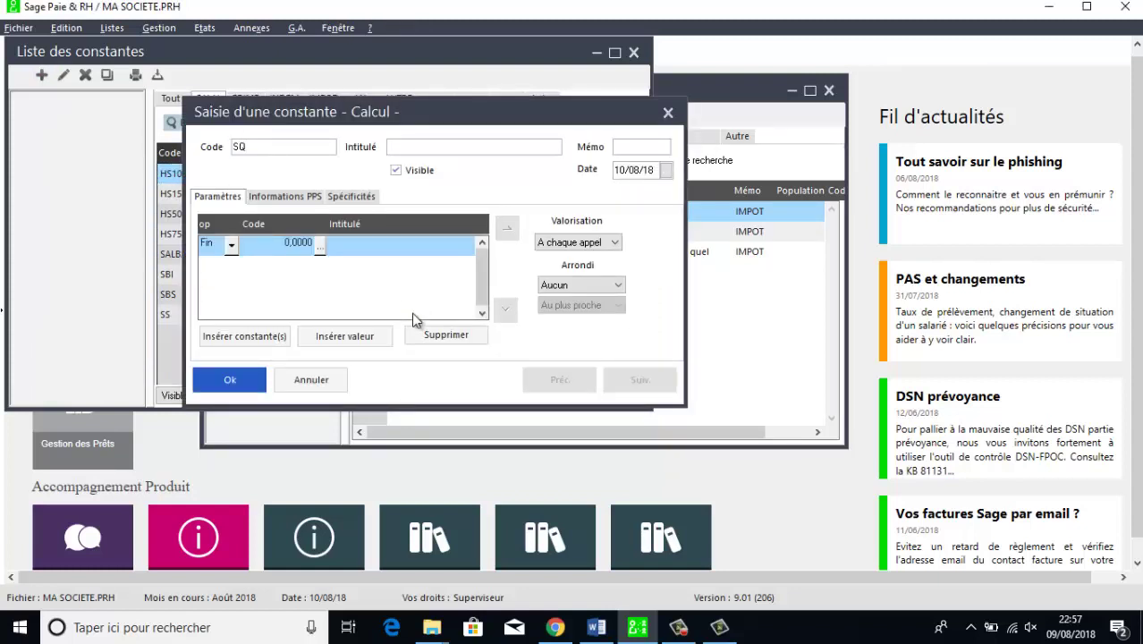
pyautogui.write('71')
pyautogui.press('Tab')
pyautogui.write('SQ71')
pyautogui.press('Tab')
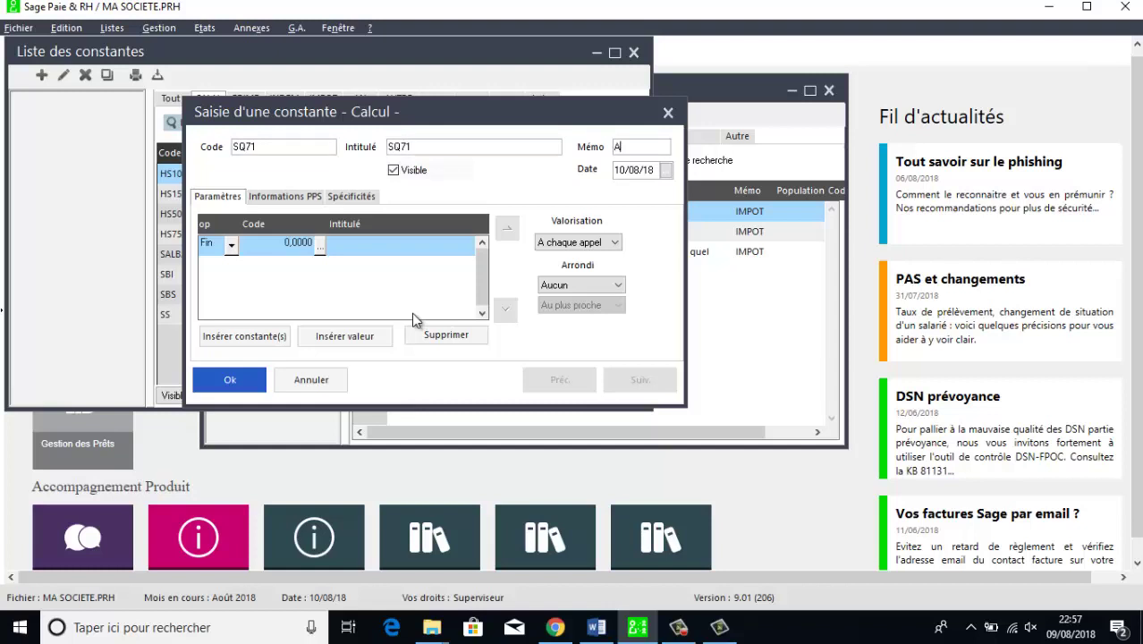
pyautogui.write('AUTRE')
# - Set the first calculation line of SQ71 to the constant B_IGR (BASE IGR) from memo AUTRE
pyautogui.click(319, 247)
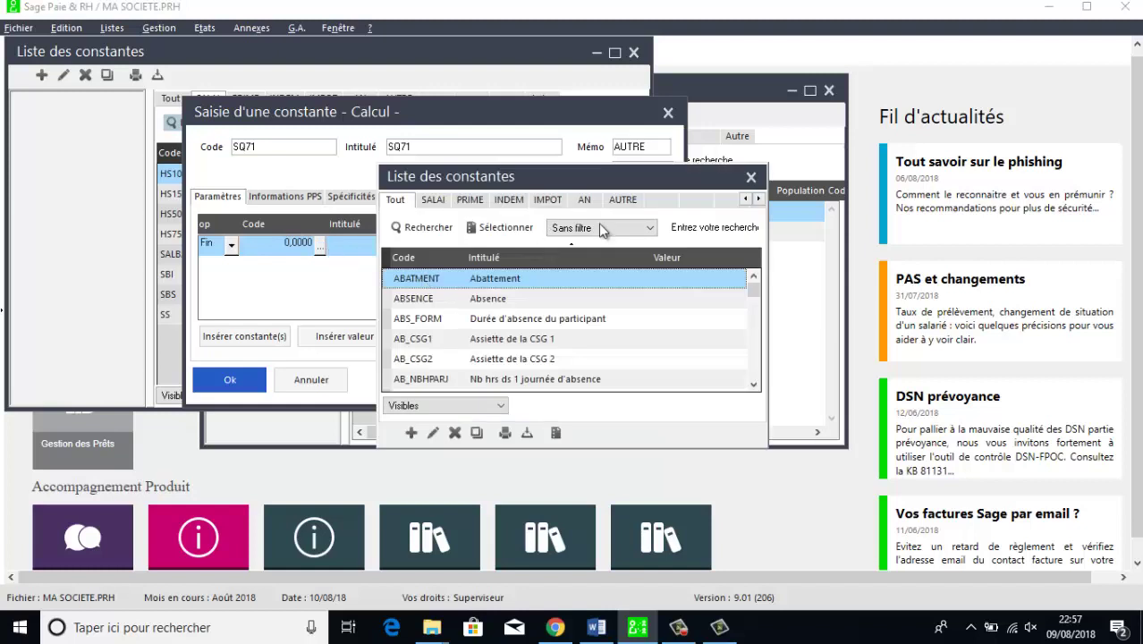
pyautogui.click(635, 202)
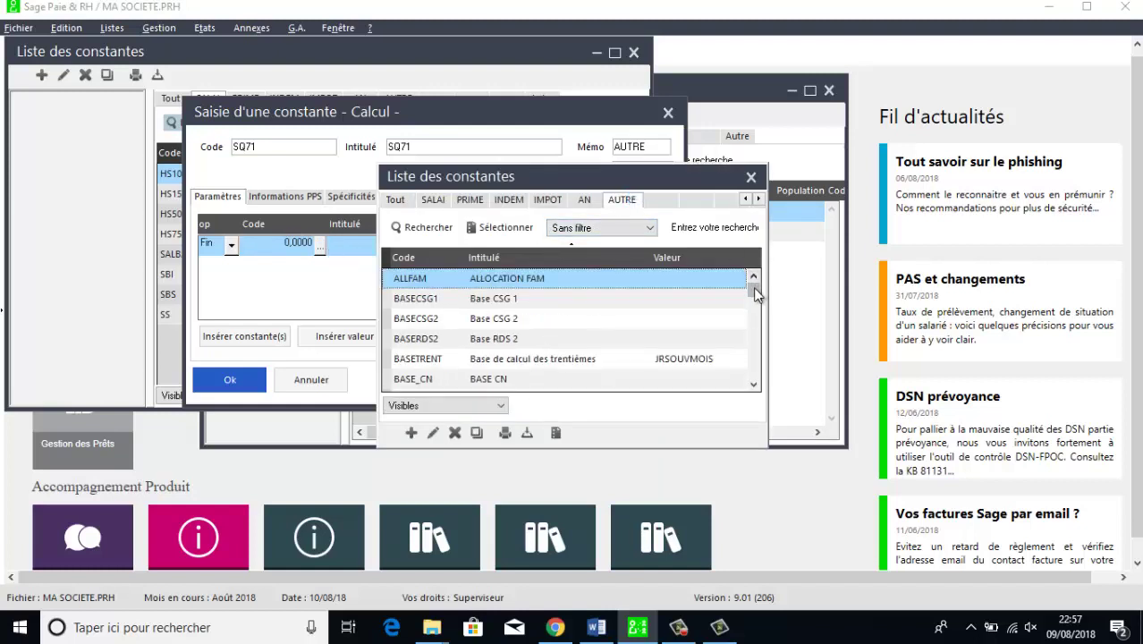
pyautogui.moveTo(755, 281); pyautogui.dragTo(755, 311)
pyautogui.doubleClick(488, 379)
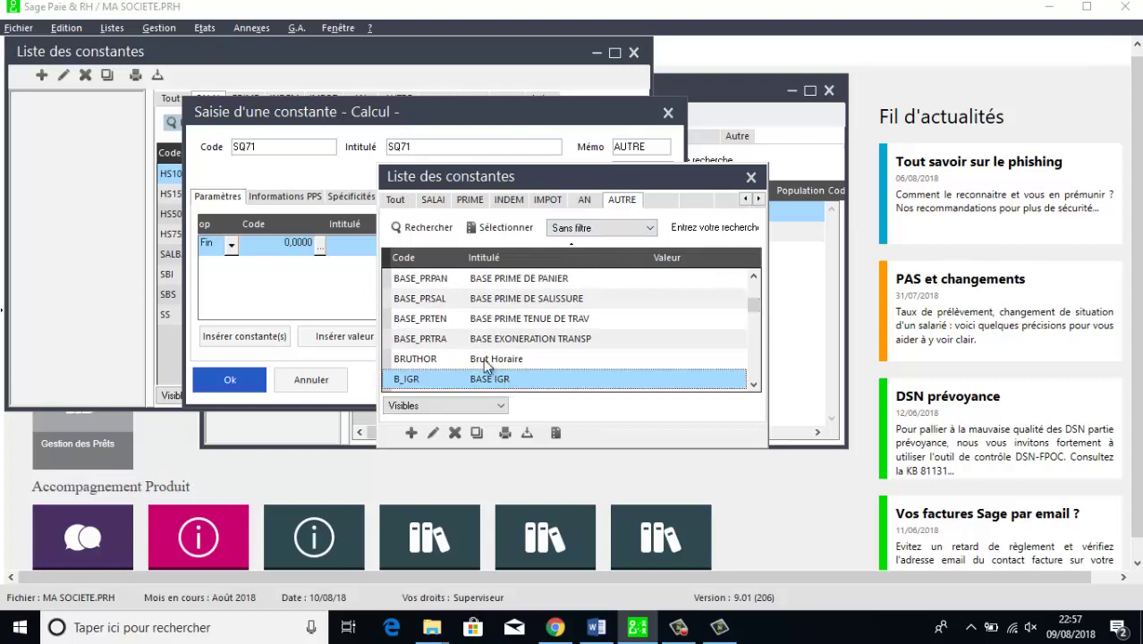
# - Add a second value line to SQ71 multiplying by 60
pyautogui.click(320, 335)
pyautogui.click(231, 265)
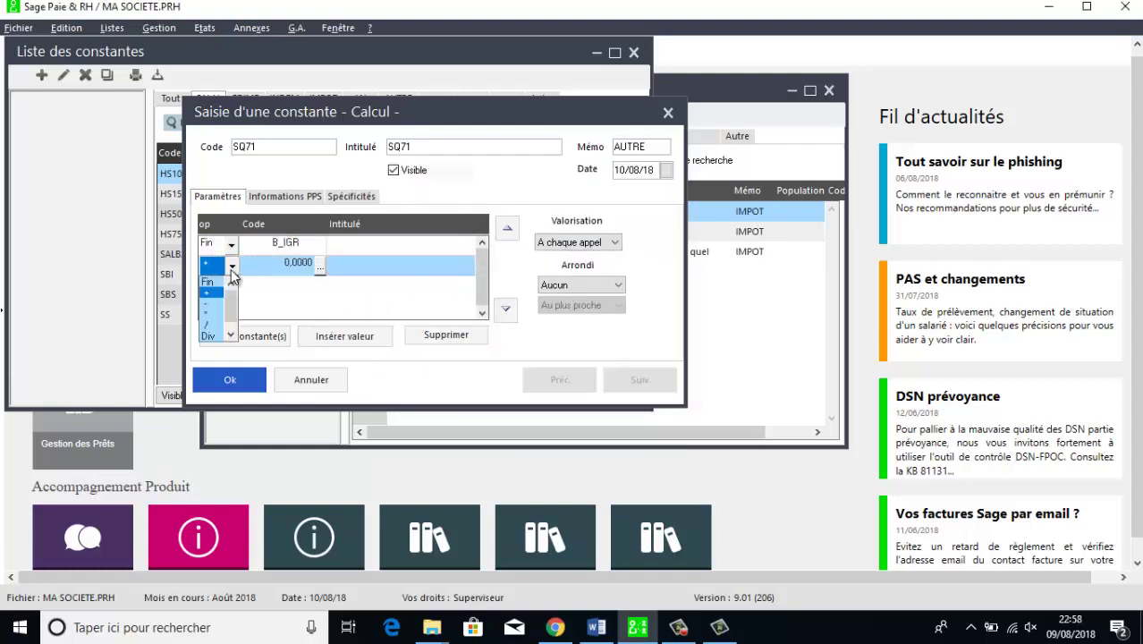
pyautogui.click(214, 313)
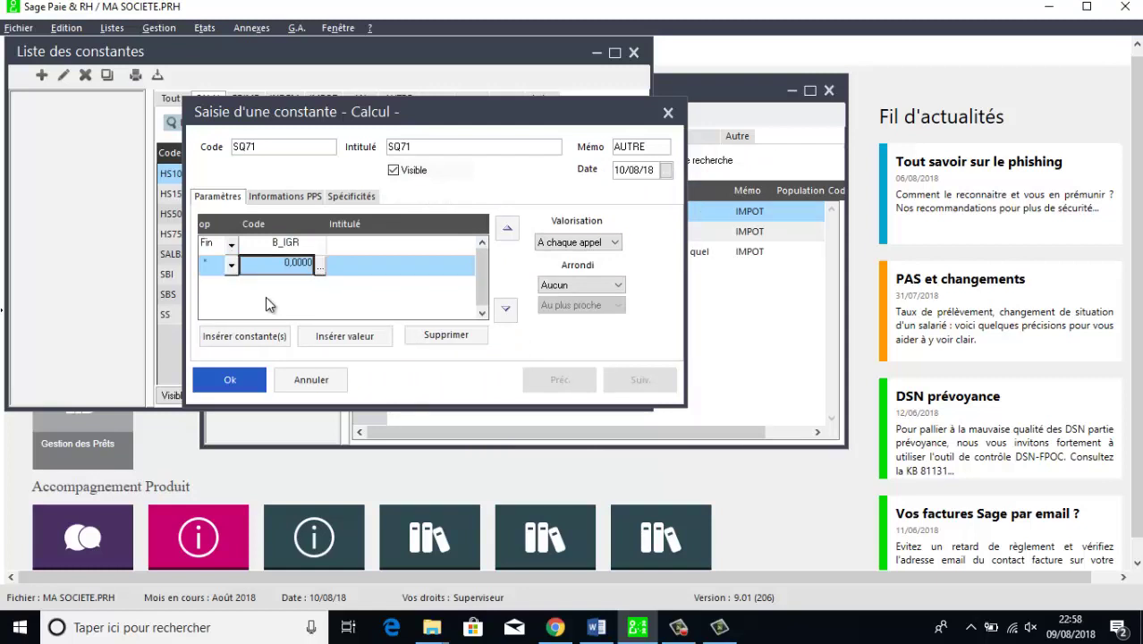
pyautogui.write('60')
# - Add a third value line to SQ71 dividing by 160 and save the constant
pyautogui.click(340, 337)
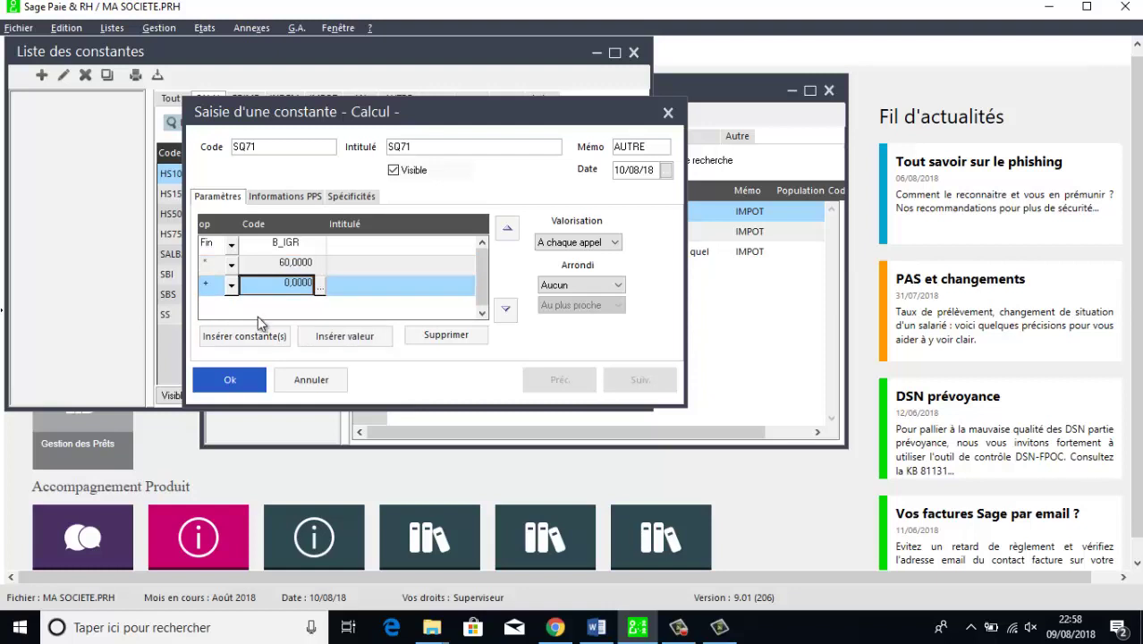
pyautogui.click(232, 285)
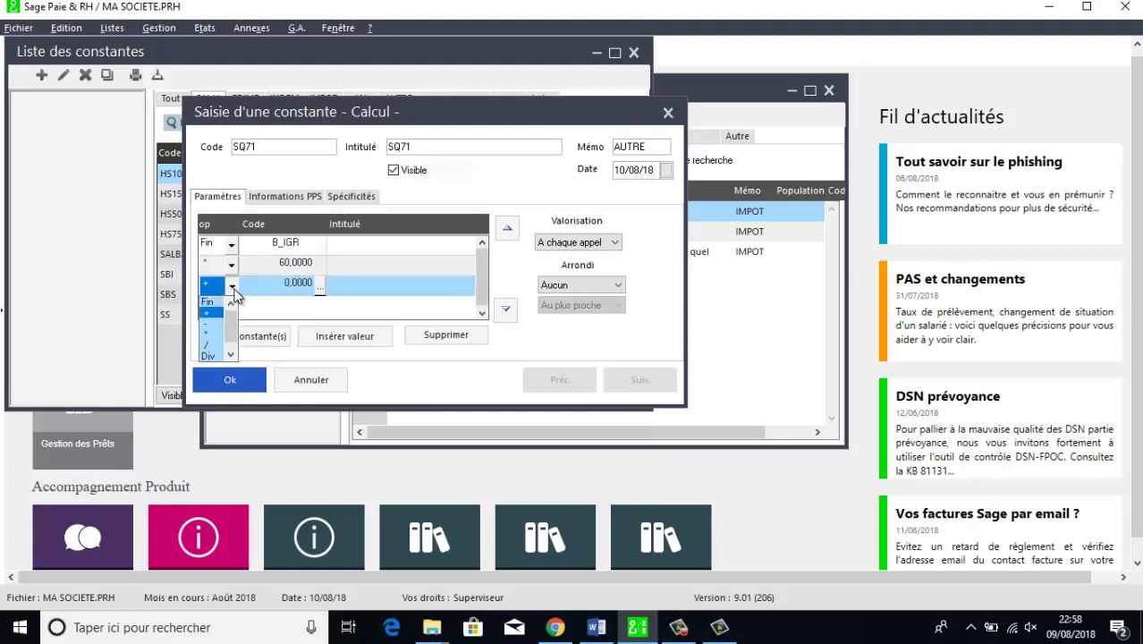
pyautogui.click(209, 344)
pyautogui.write('16')
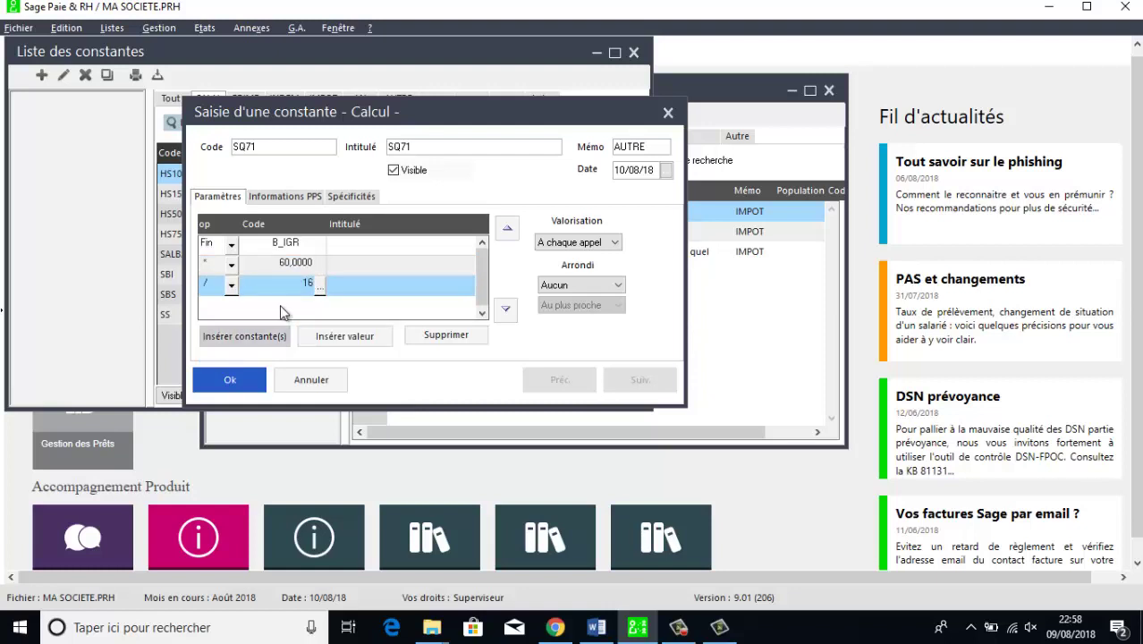
pyautogui.write('0')
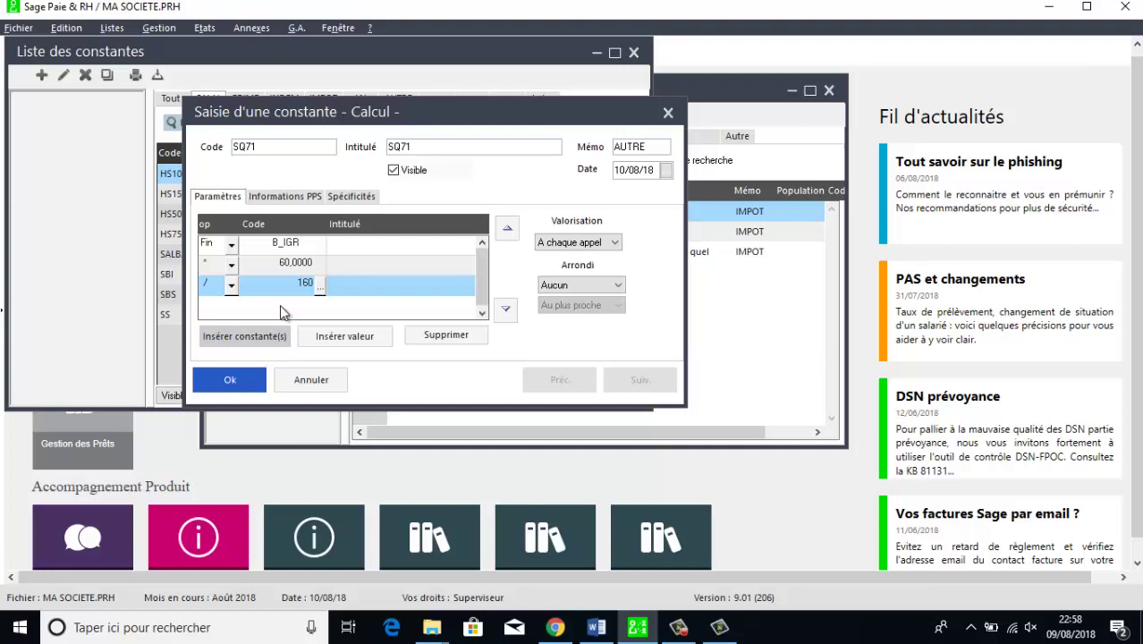
pyautogui.click(230, 380)
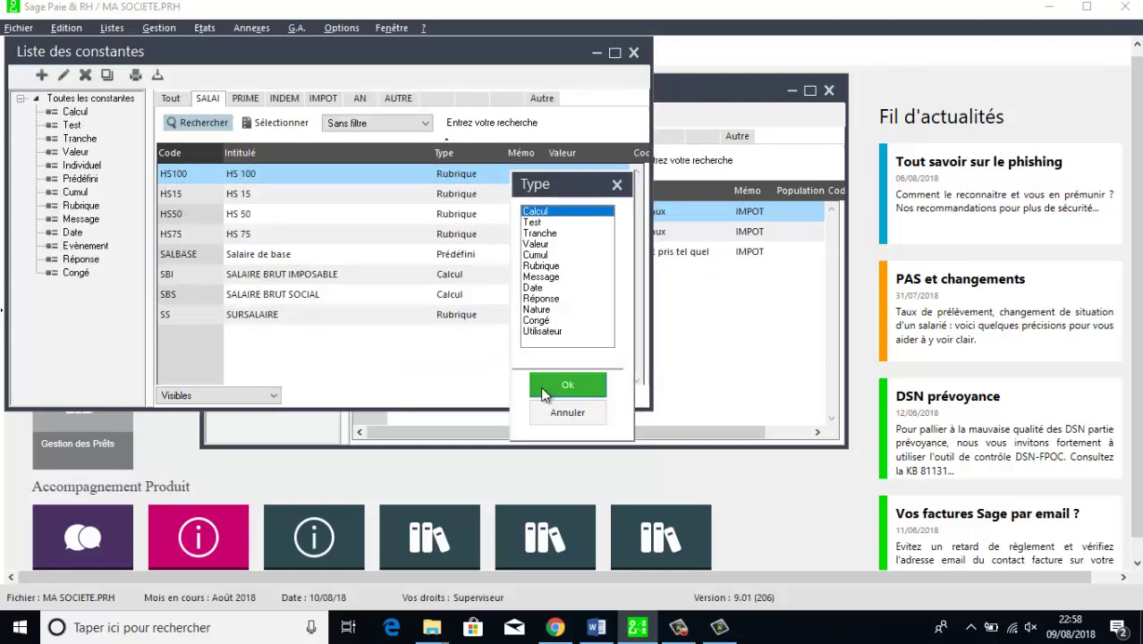
# - Create a new Calcul constant with code SQ72, title SQ72 and memo AUTRE
pyautogui.click(542, 388)
pyautogui.write('SQ')
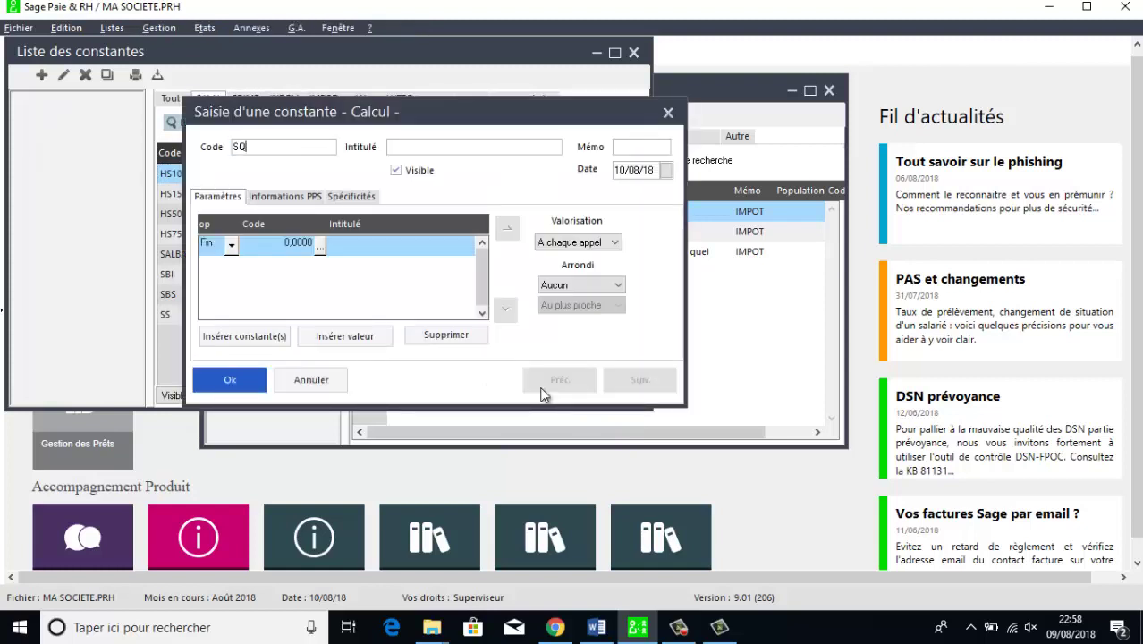
pyautogui.write('72')
pyautogui.press('Tab')
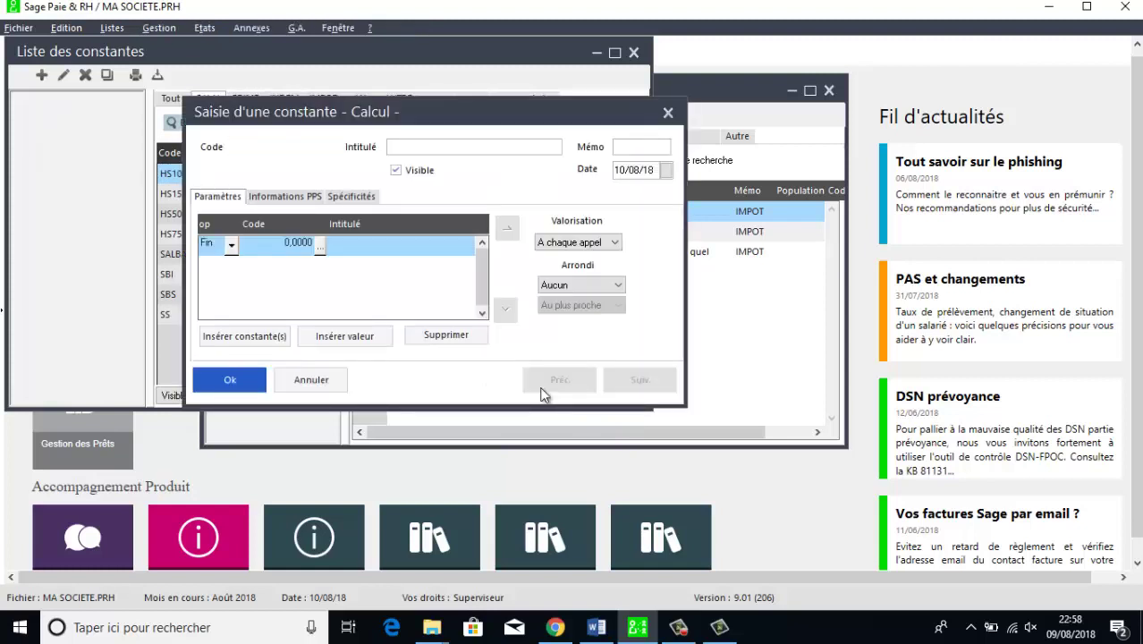
pyautogui.write('SQ7')
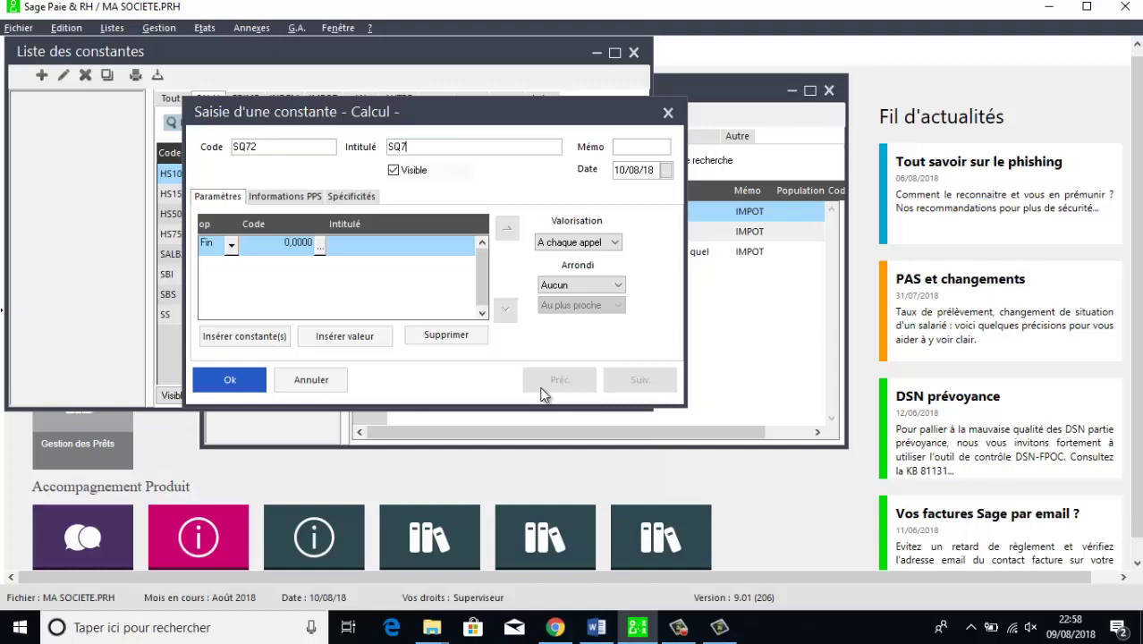
pyautogui.write('2')
pyautogui.press('Tab')
pyautogui.write('AUT')
# - Define SQ72 as 98633 multiplied by the constant T10LIB01 (PARITE) from memo AUTRE and save the constant
pyautogui.click(288, 243)
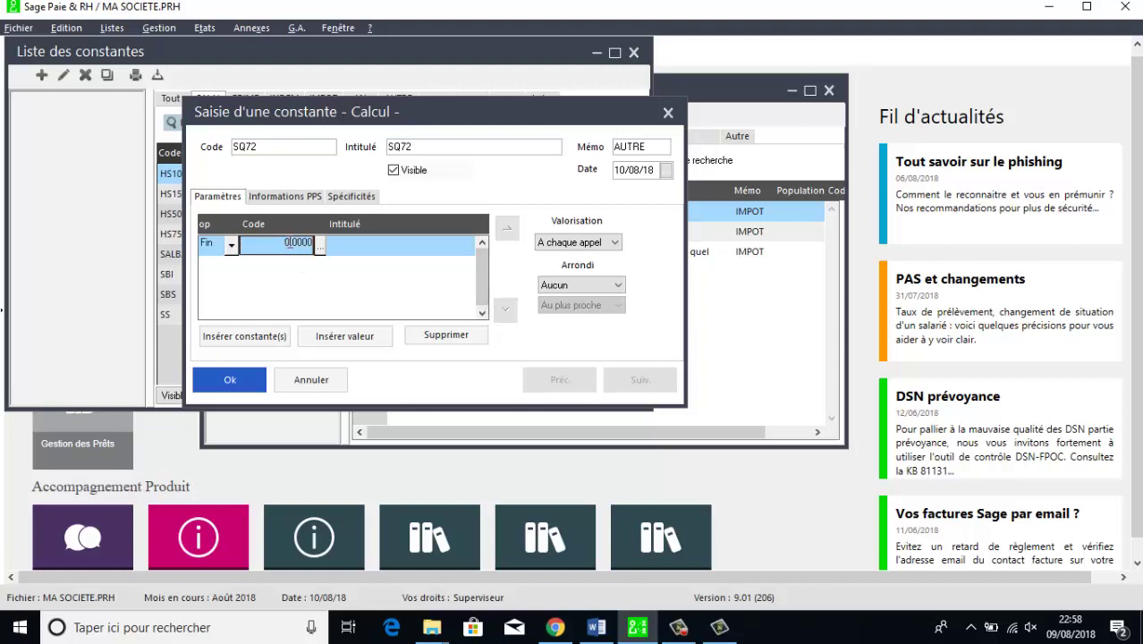
pyautogui.write('98633')
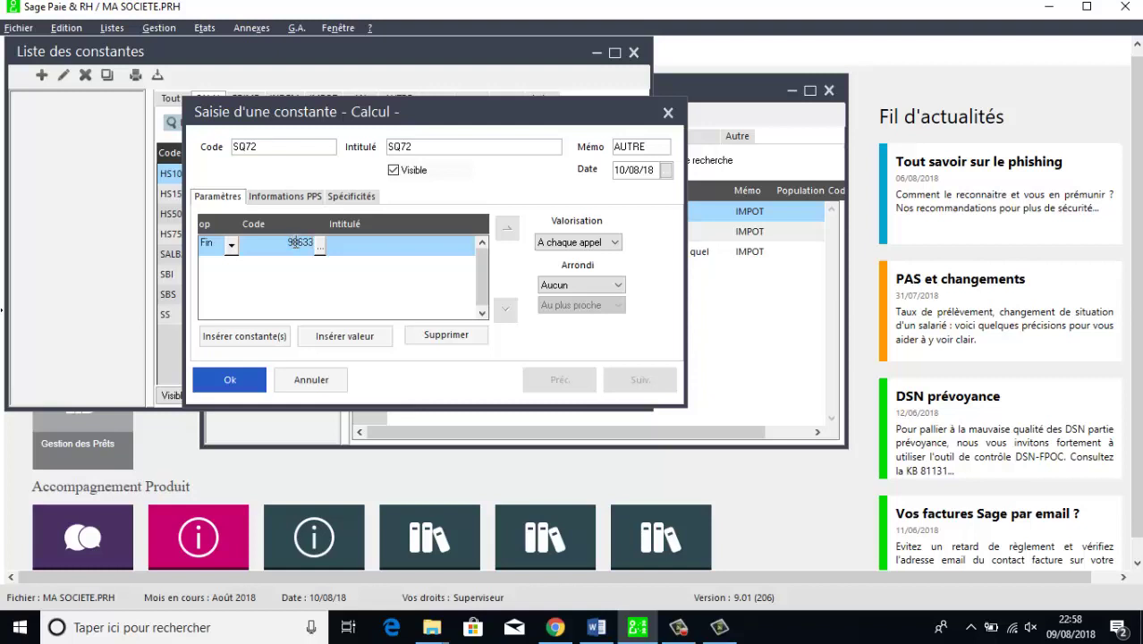
pyautogui.click(264, 331)
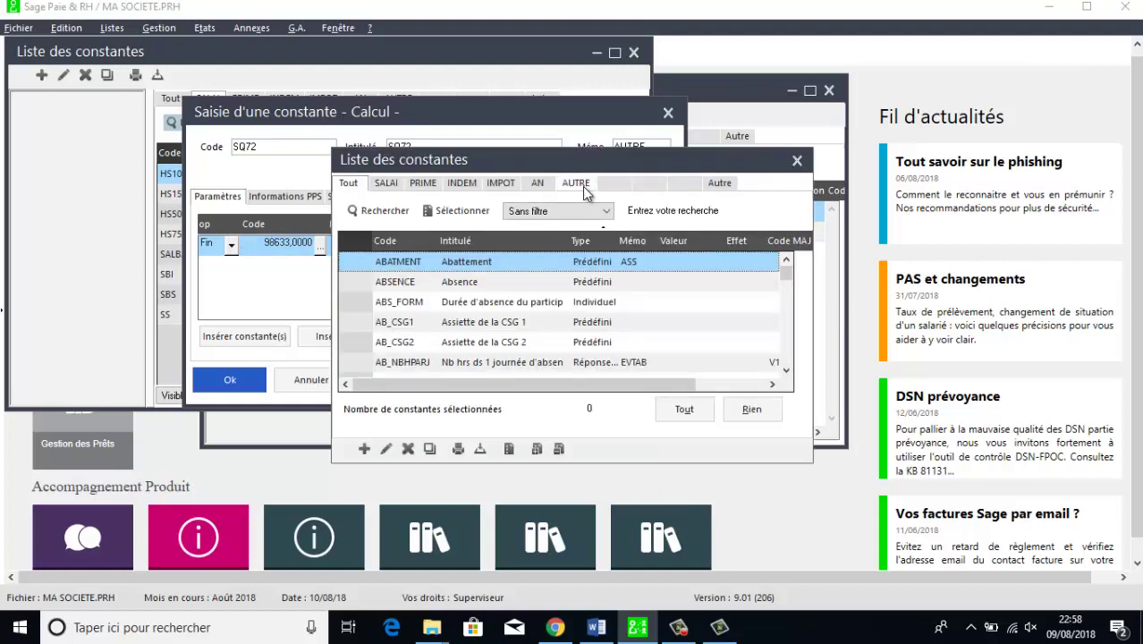
pyautogui.click(582, 186)
pyautogui.click(790, 300)
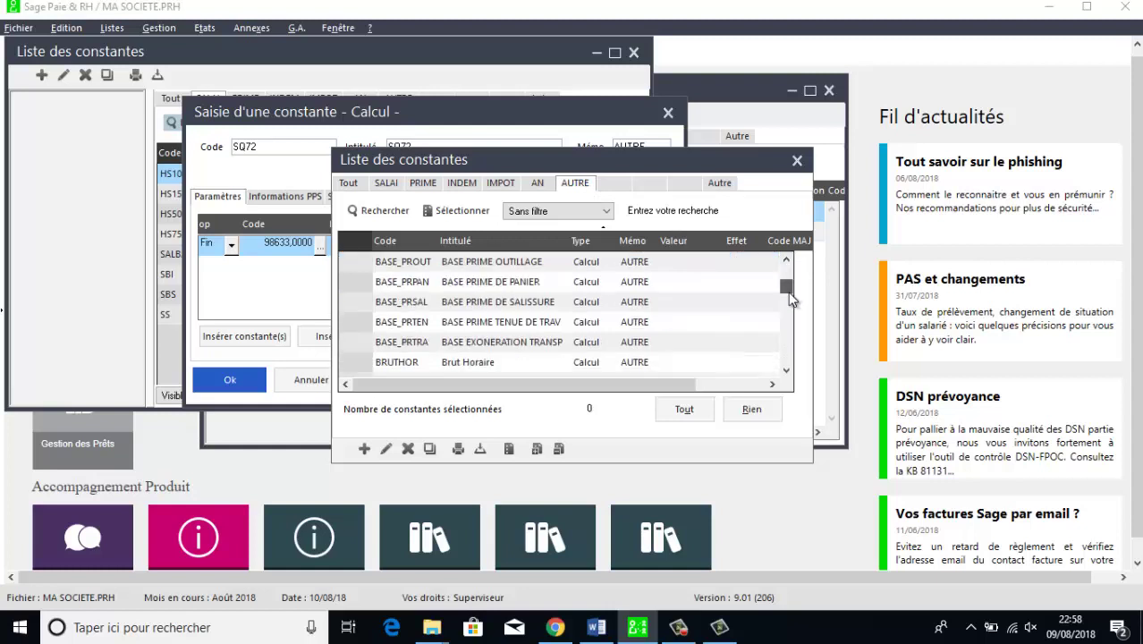
pyautogui.moveTo(789, 299); pyautogui.dragTo(786, 353)
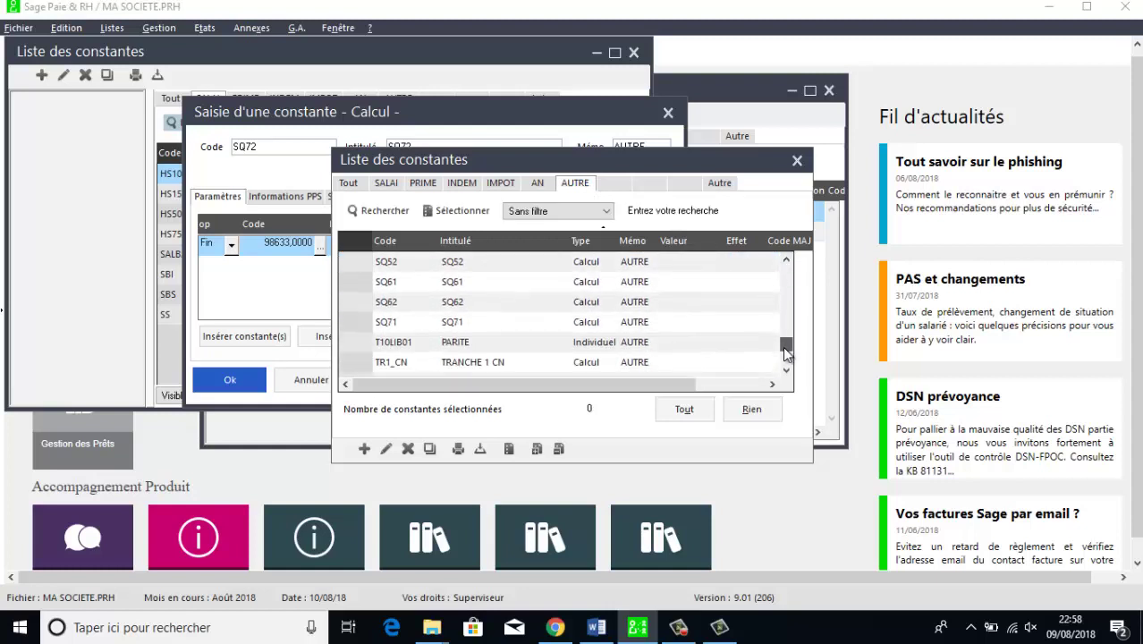
pyautogui.doubleClick(454, 341)
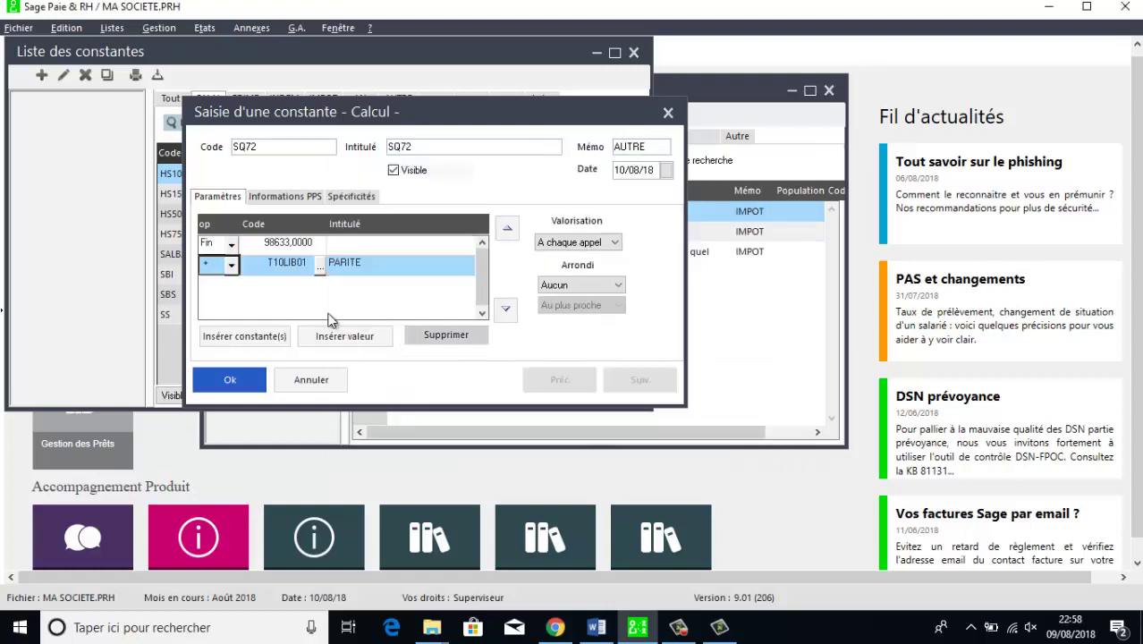
pyautogui.click(229, 273)
pyautogui.click(208, 310)
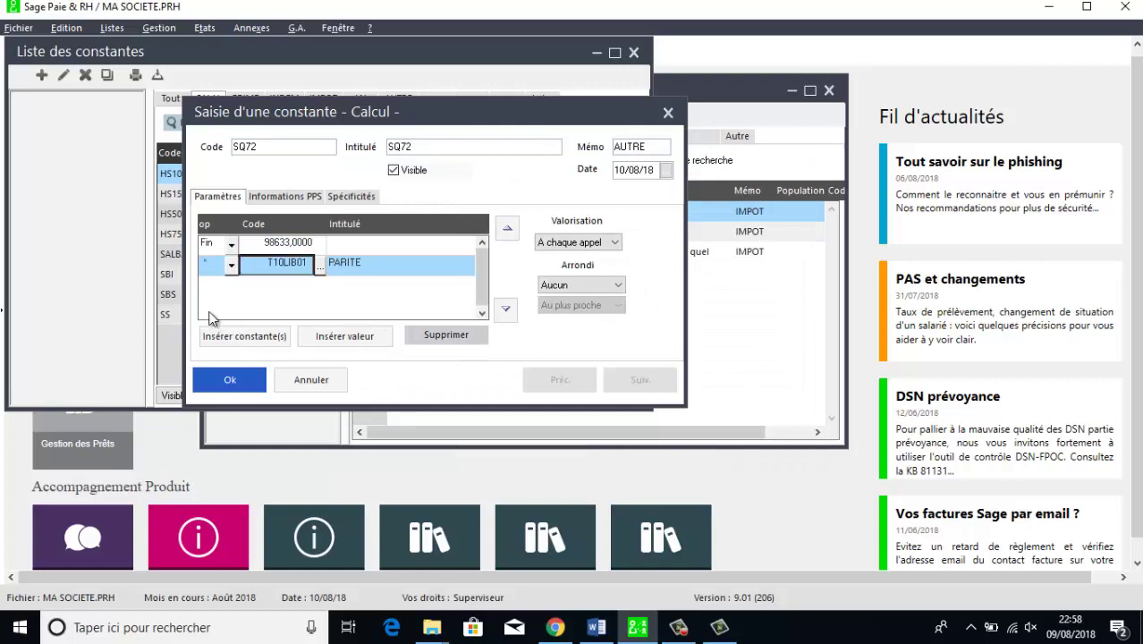
pyautogui.click(232, 379)
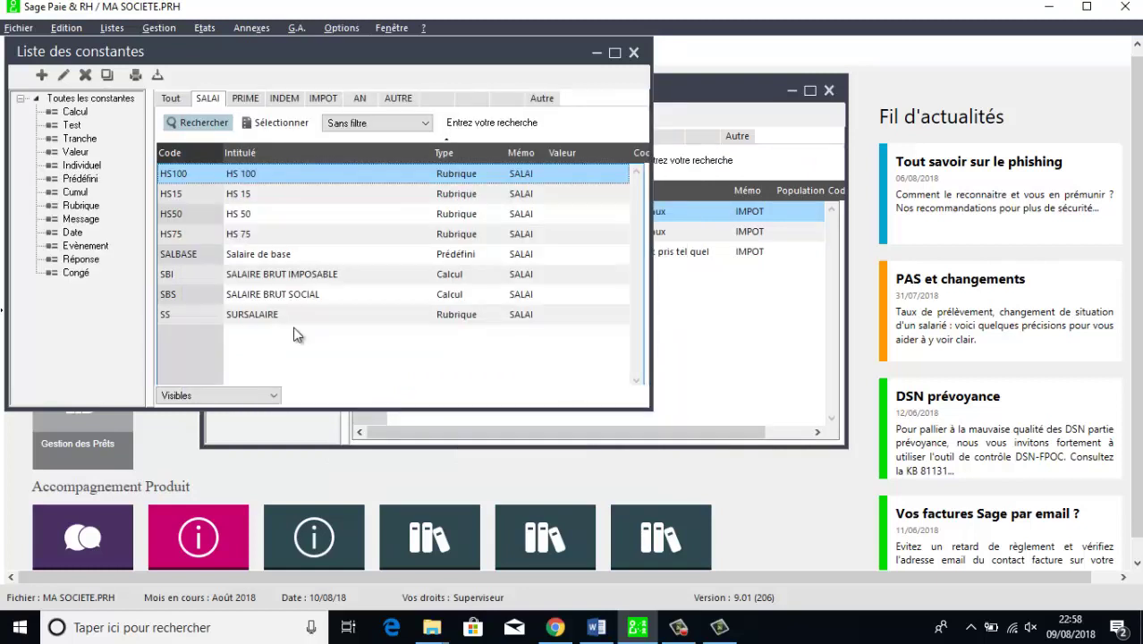
# - Create a new Calcul constant with code Q7, title Q7 and memo IMPOT
pyautogui.click(42, 76)
pyautogui.click(559, 380)
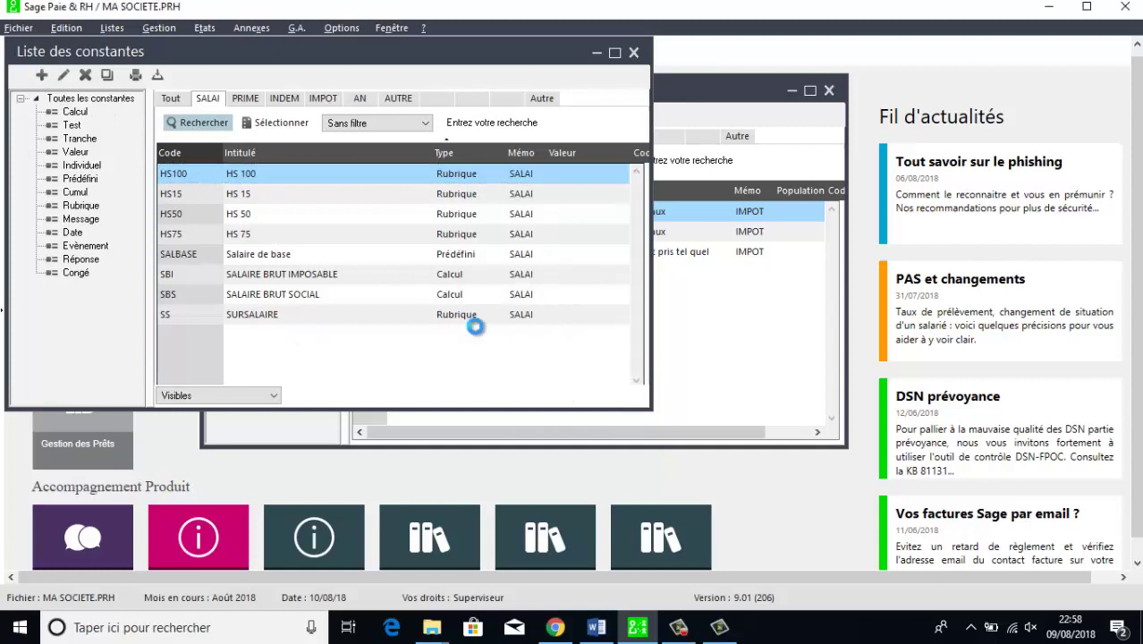
pyautogui.write('Q7')
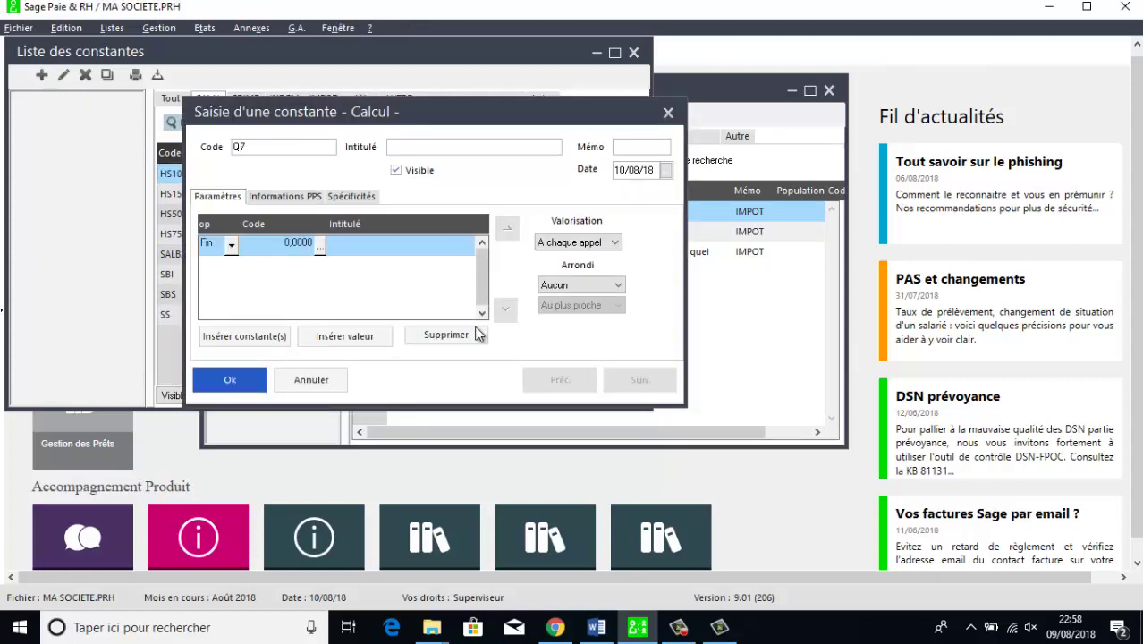
pyautogui.press('Tab')
pyautogui.write('Q')
pyautogui.write('IMPOT')
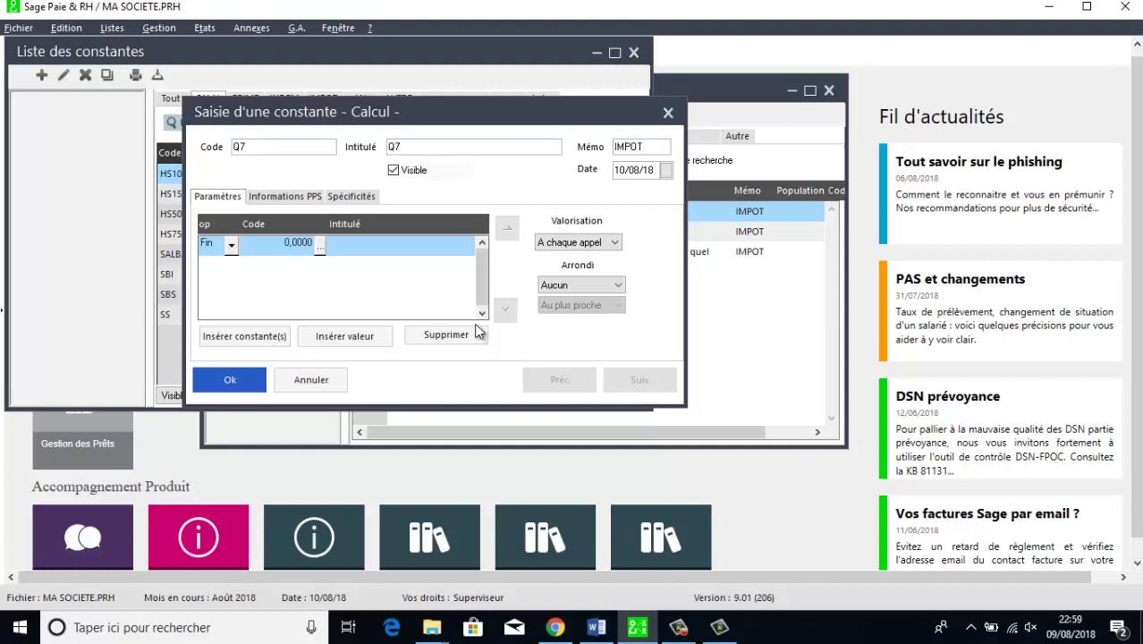
# - Set the first calculation line of Q7 to the constant SQ71 from memo AUTRE
pyautogui.click(322, 252)
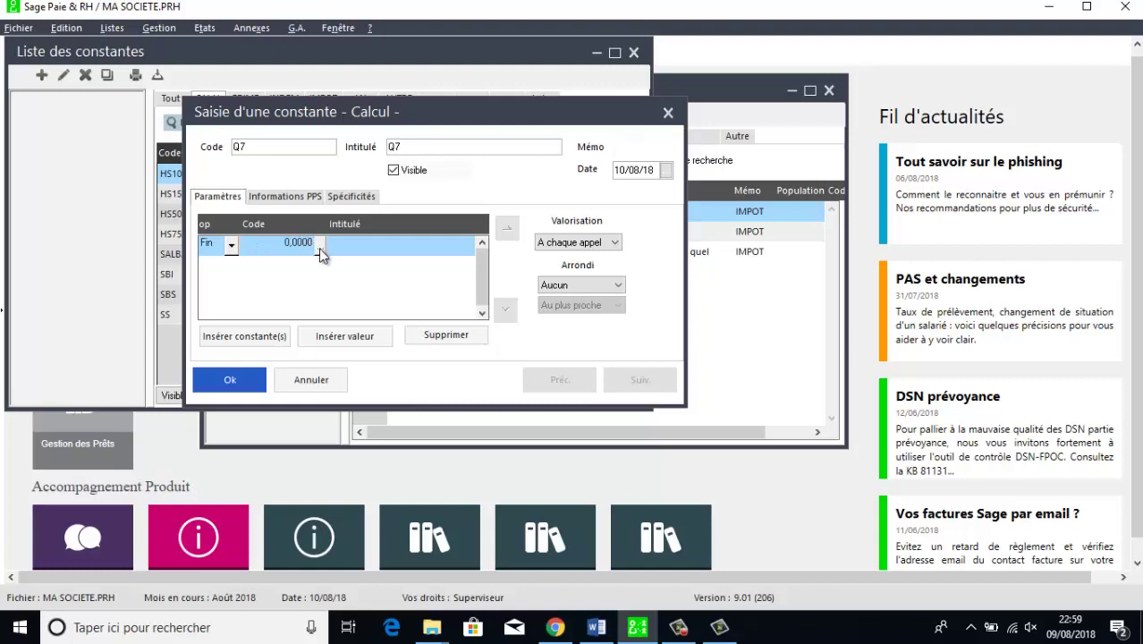
pyautogui.click(622, 200)
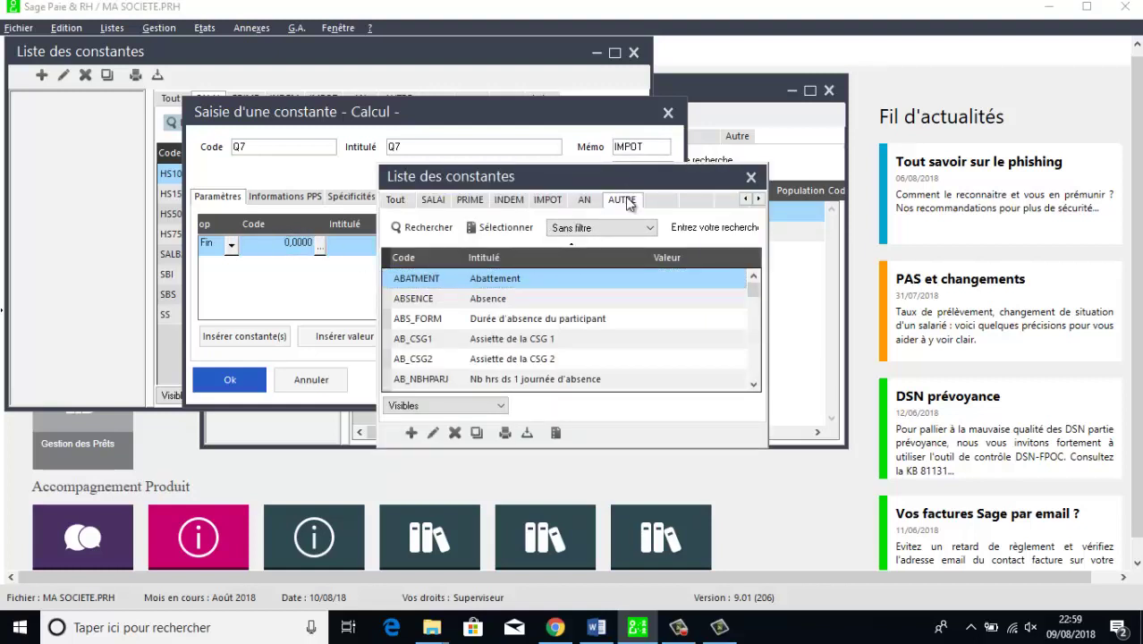
pyautogui.moveTo(752, 282); pyautogui.dragTo(754, 353)
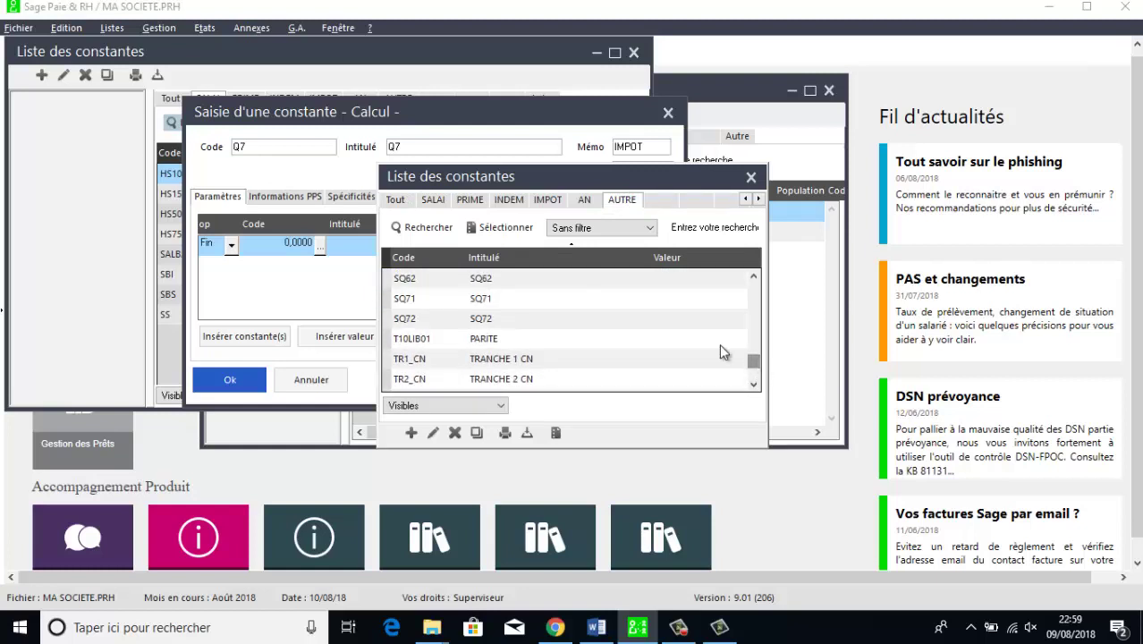
pyautogui.doubleClick(489, 299)
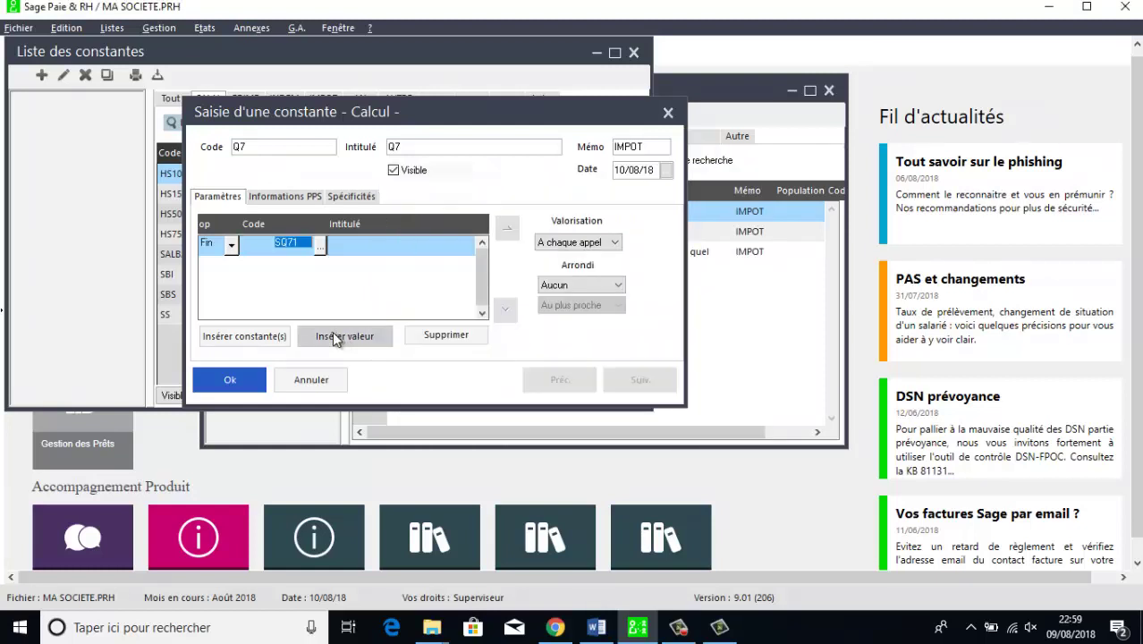
# - Add a second line to Q7 subtracting the constant SQ72 from memo AUTRE and save the constant
pyautogui.click(243, 336)
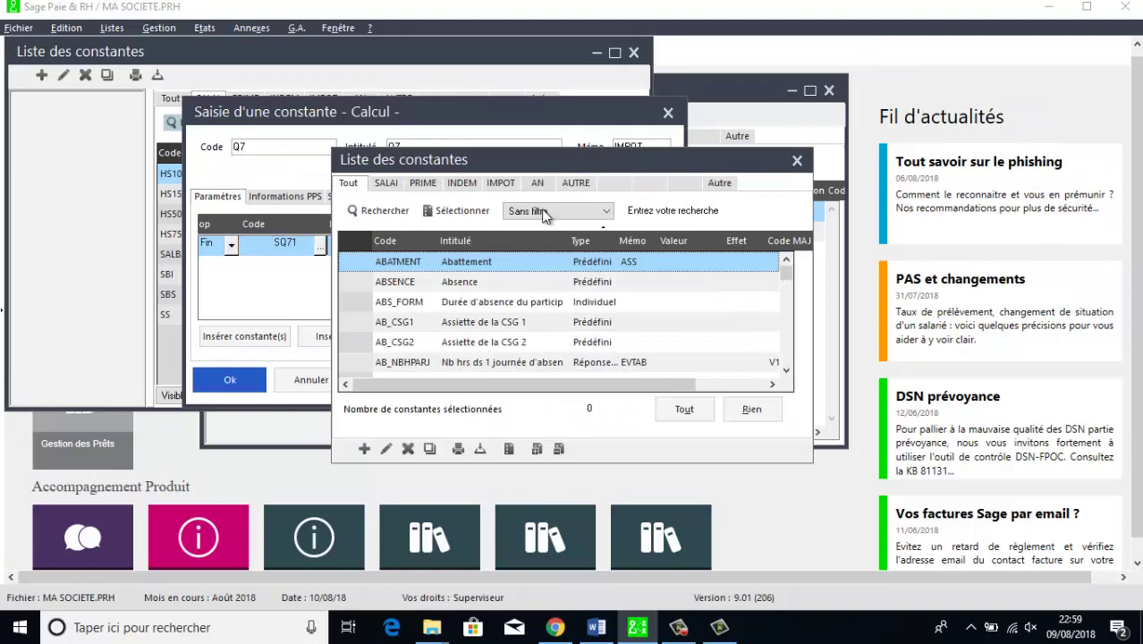
pyautogui.click(575, 183)
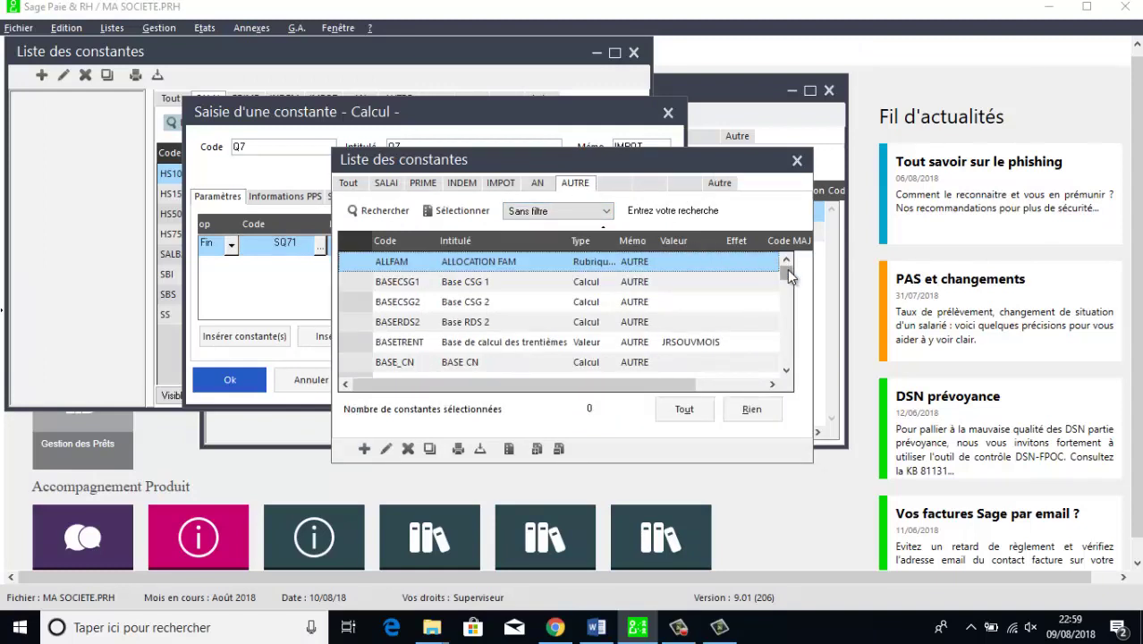
pyautogui.moveTo(787, 270); pyautogui.dragTo(786, 340)
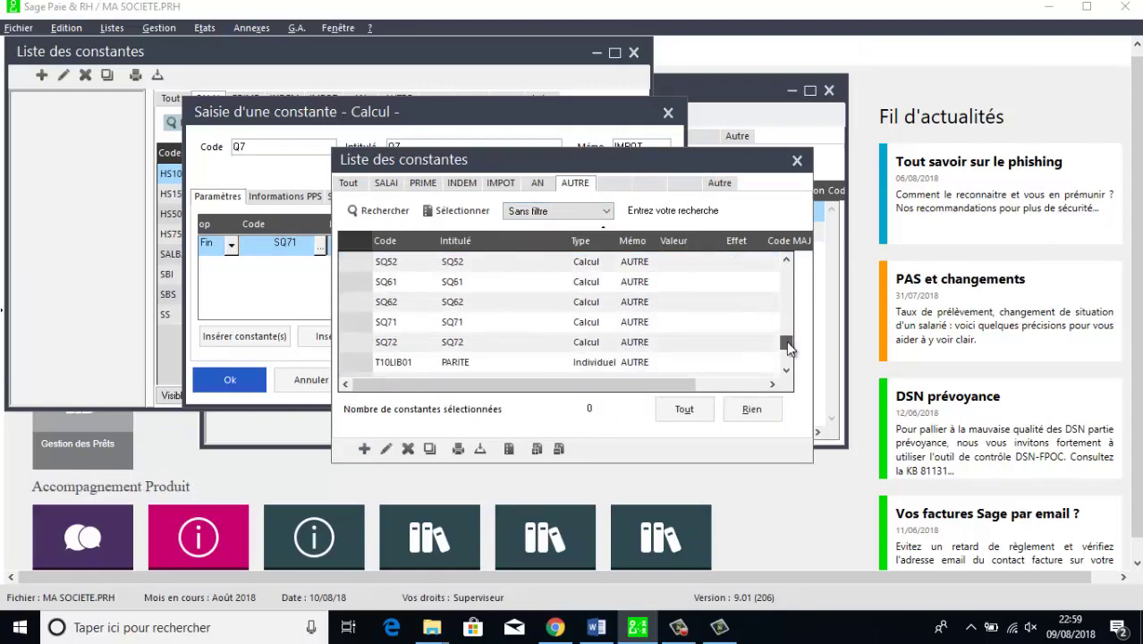
pyautogui.doubleClick(490, 344)
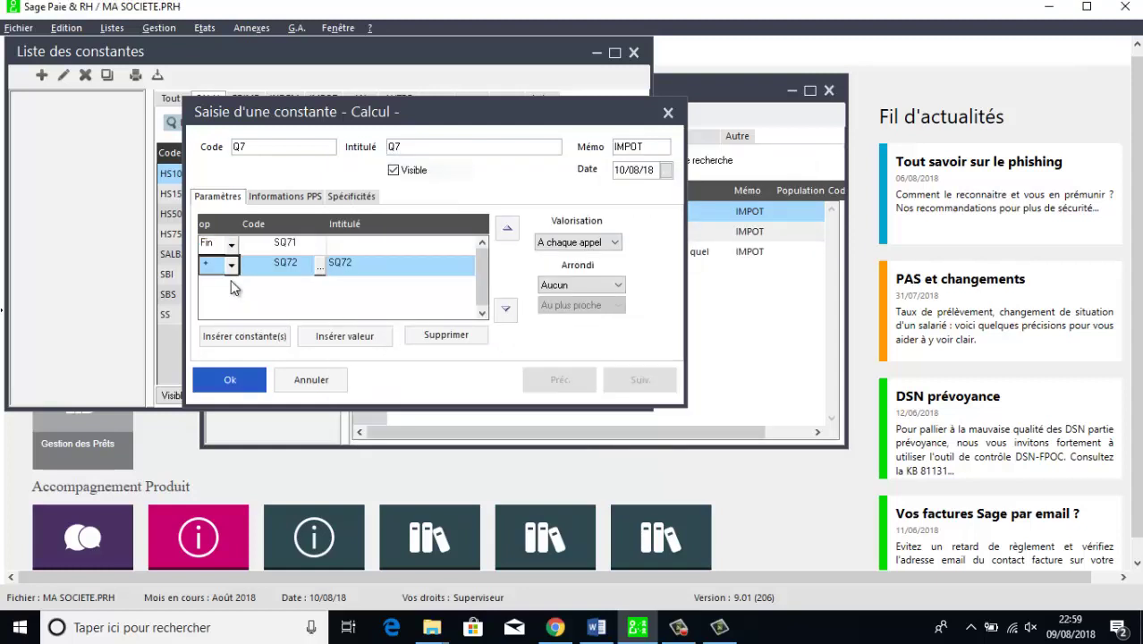
pyautogui.click(232, 269)
pyautogui.click(213, 292)
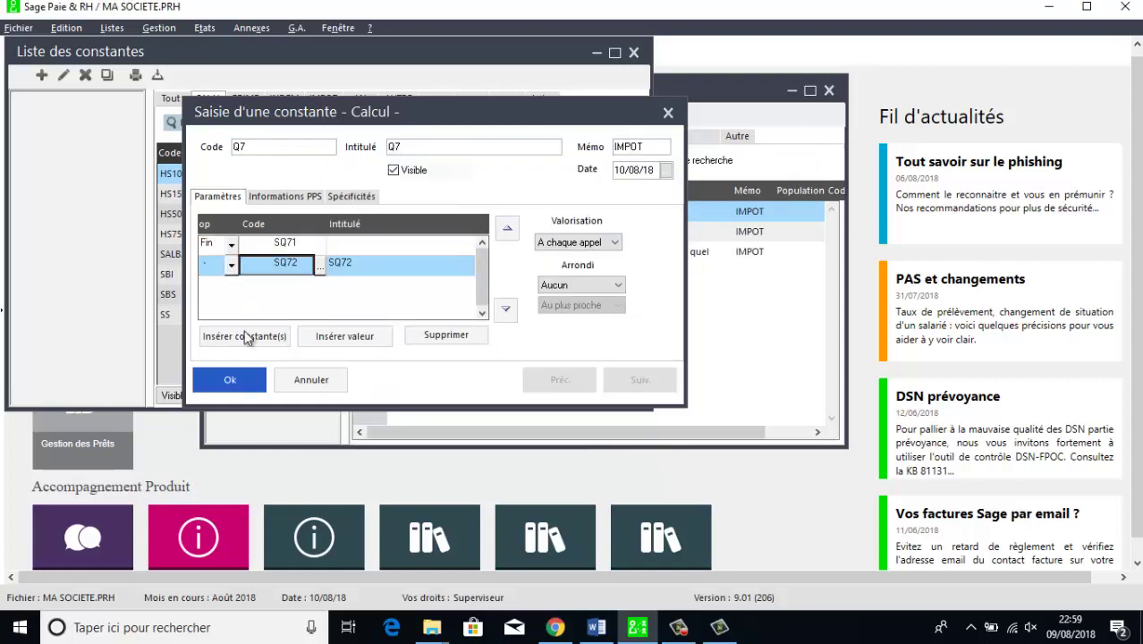
pyautogui.click(230, 380)
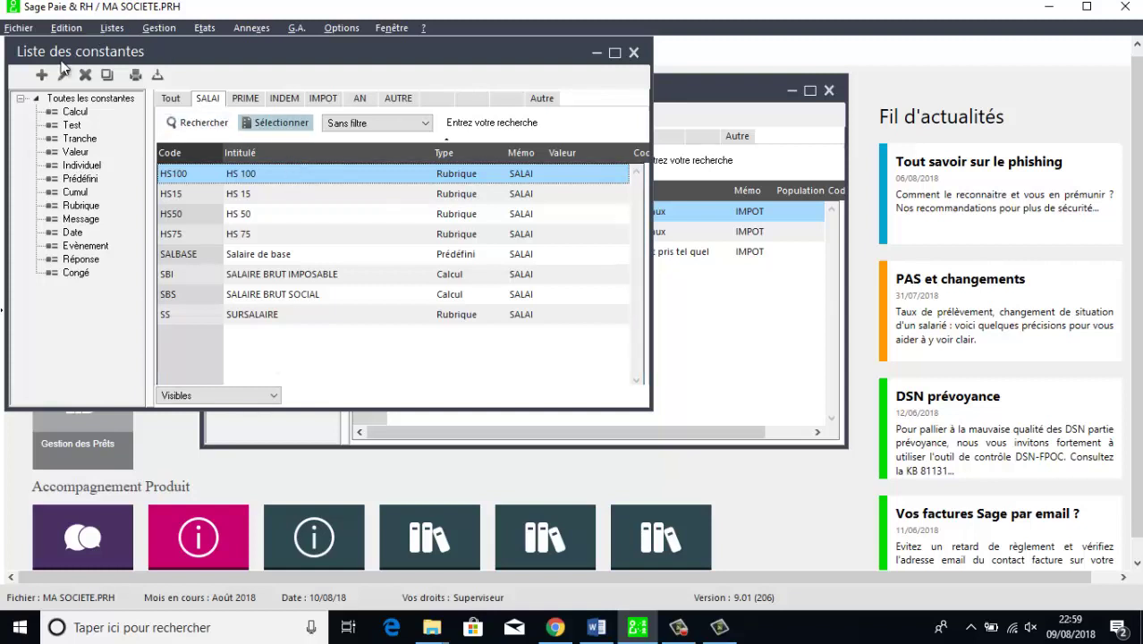
# - Start a new constant of type Tranche and move its entry window clear of the screen corner
pyautogui.click(38, 75)
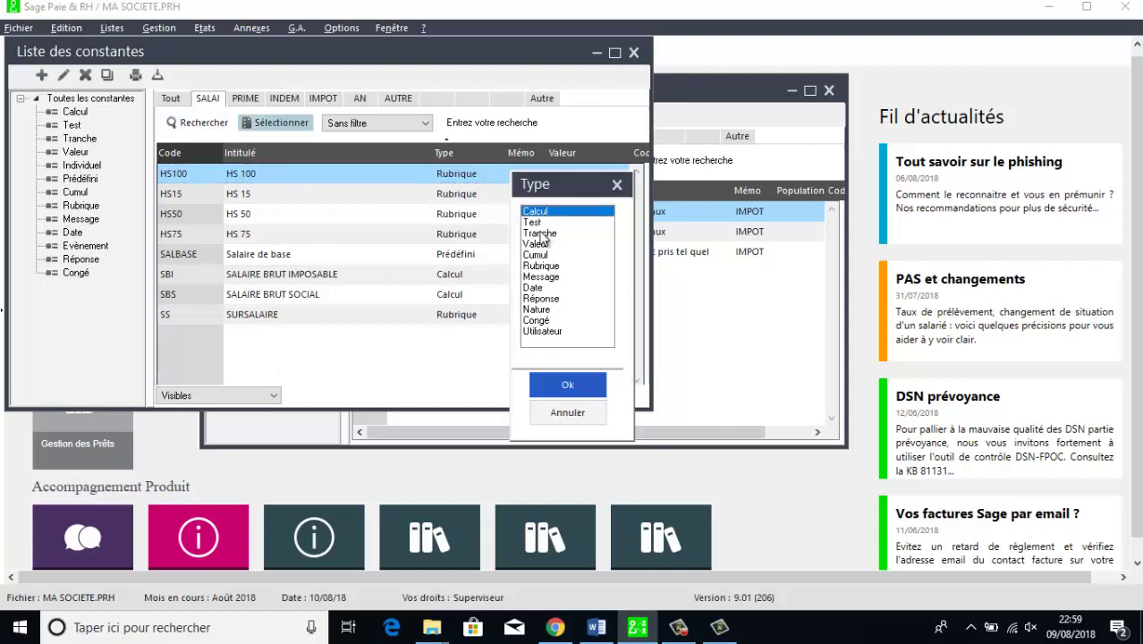
pyautogui.click(549, 233)
pyautogui.click(580, 379)
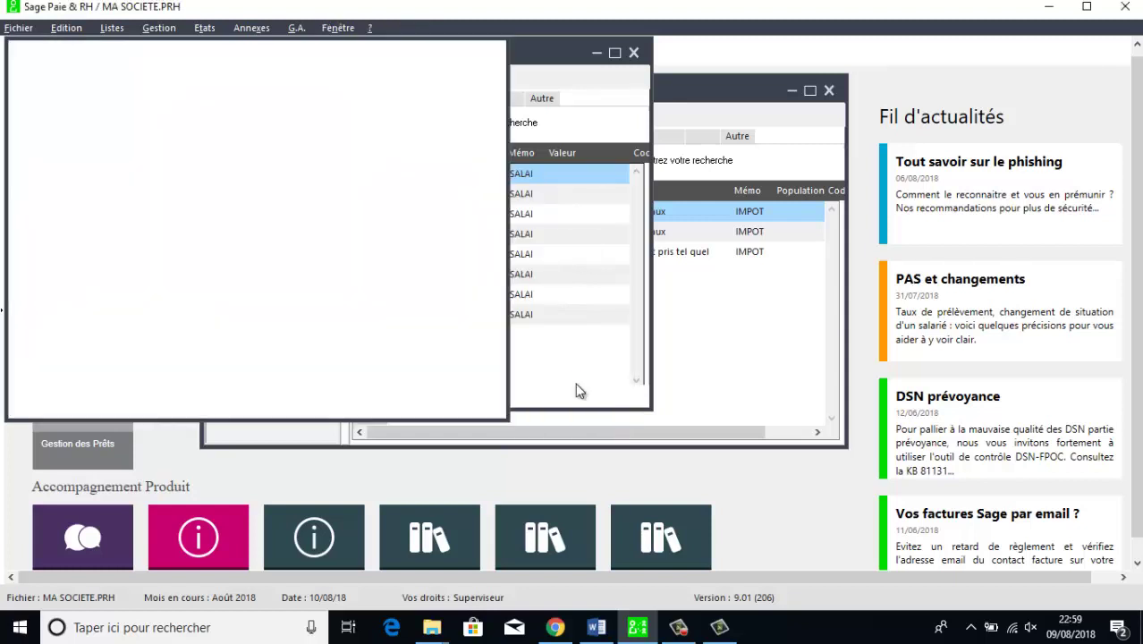
pyautogui.moveTo(293, 57); pyautogui.dragTo(429, 127)
# - Try to give the new Tranche constant the code B_IGR
pyautogui.write('B_')
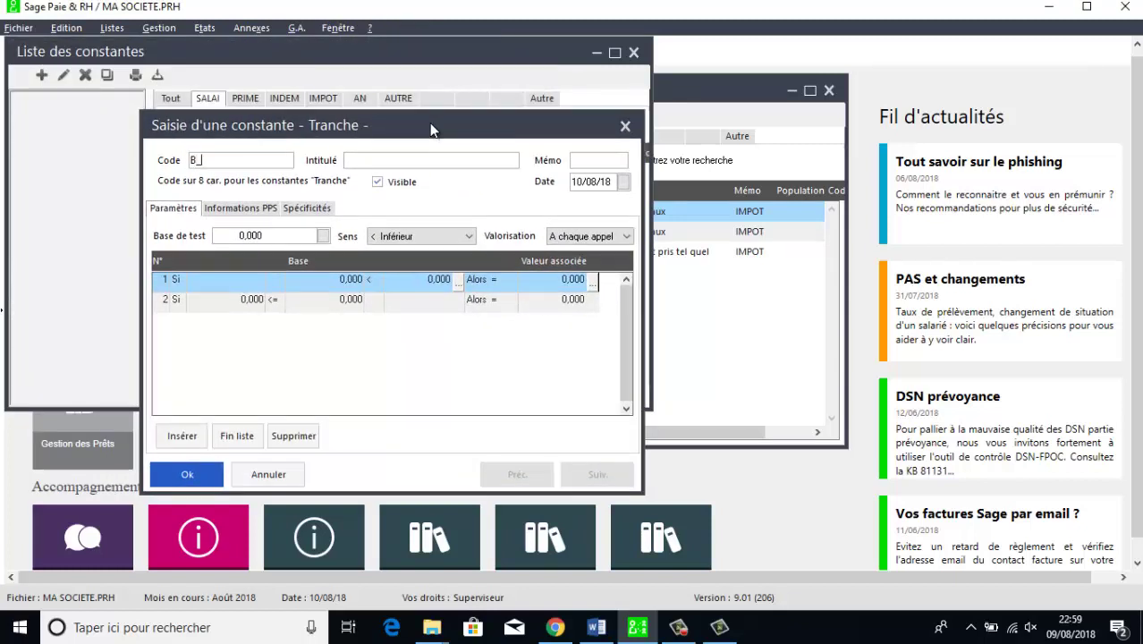
pyautogui.write('IGR')
pyautogui.click(428, 164)
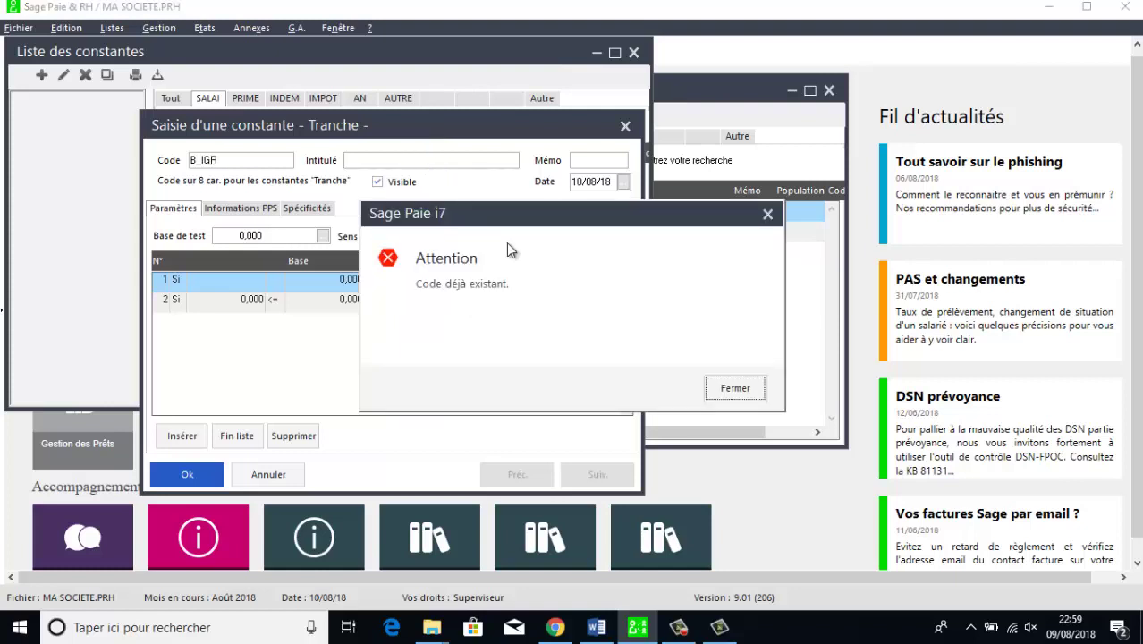
pyautogui.click(733, 388)
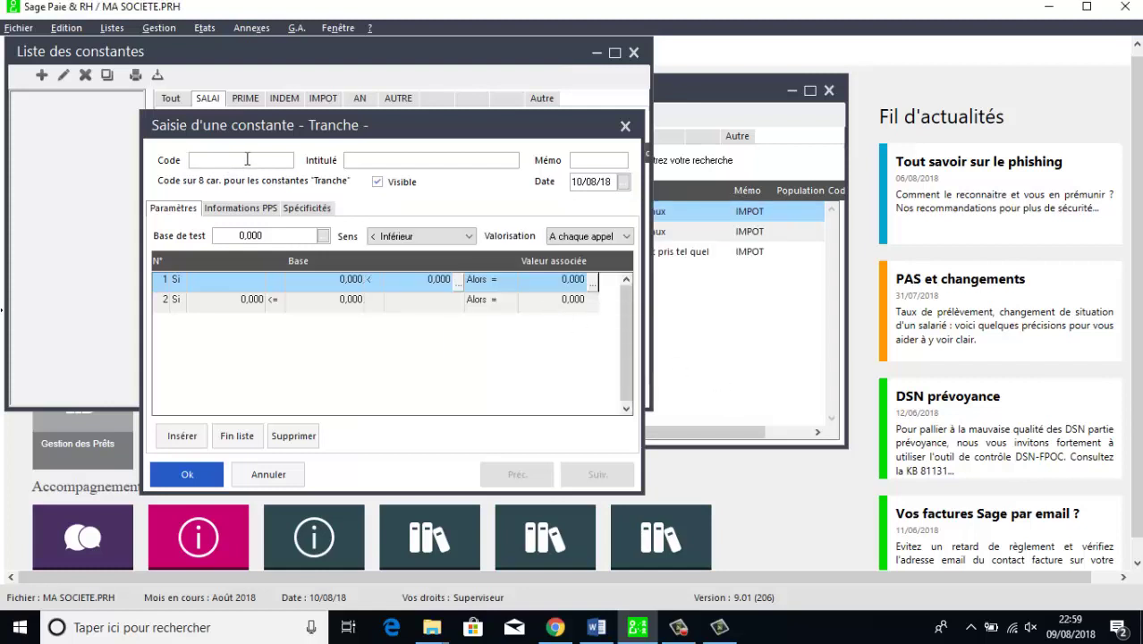
# - Give the Tranche constant the code BA_IGR, title BAREME IGR and memo IMPOT
pyautogui.write('BA_IGR')
pyautogui.click(375, 160)
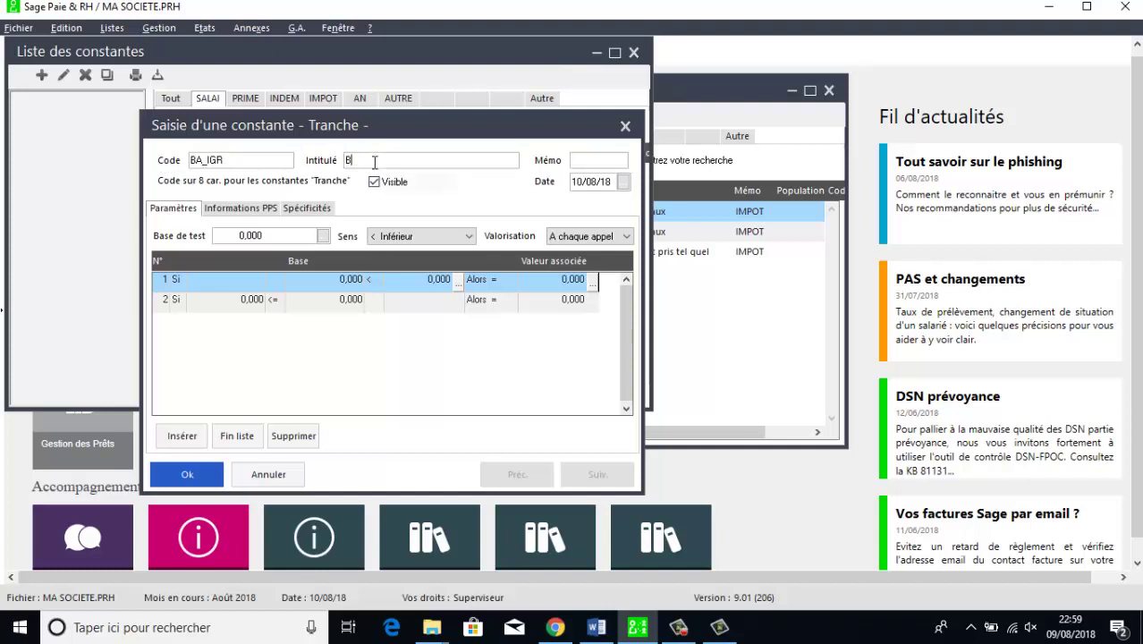
pyautogui.write('BARE')
pyautogui.write('ME IGR')
pyautogui.write('IMPOT')
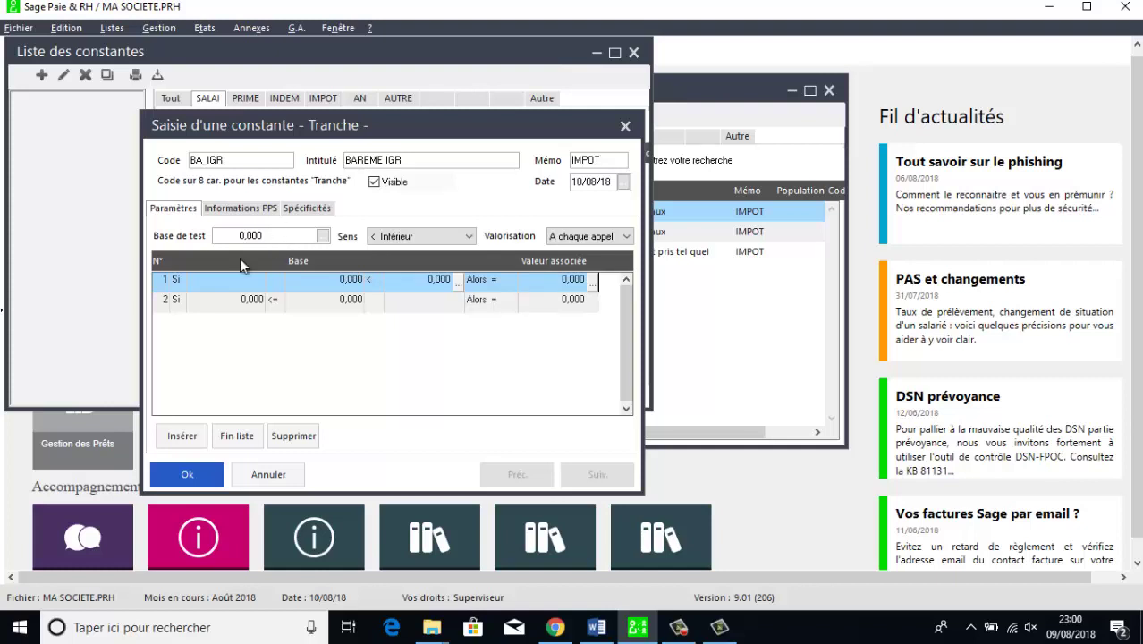
# - Set the test base of BA_IGR to the constant Q (QUOTIEN IGR) from memo AUTRE
pyautogui.click(323, 236)
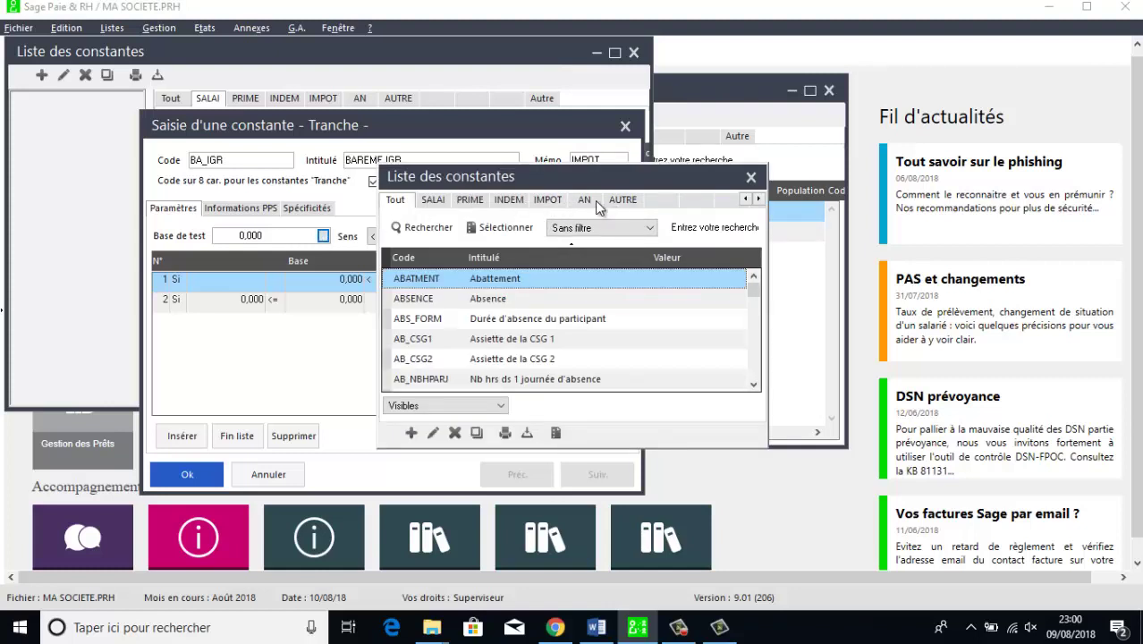
pyautogui.click(547, 199)
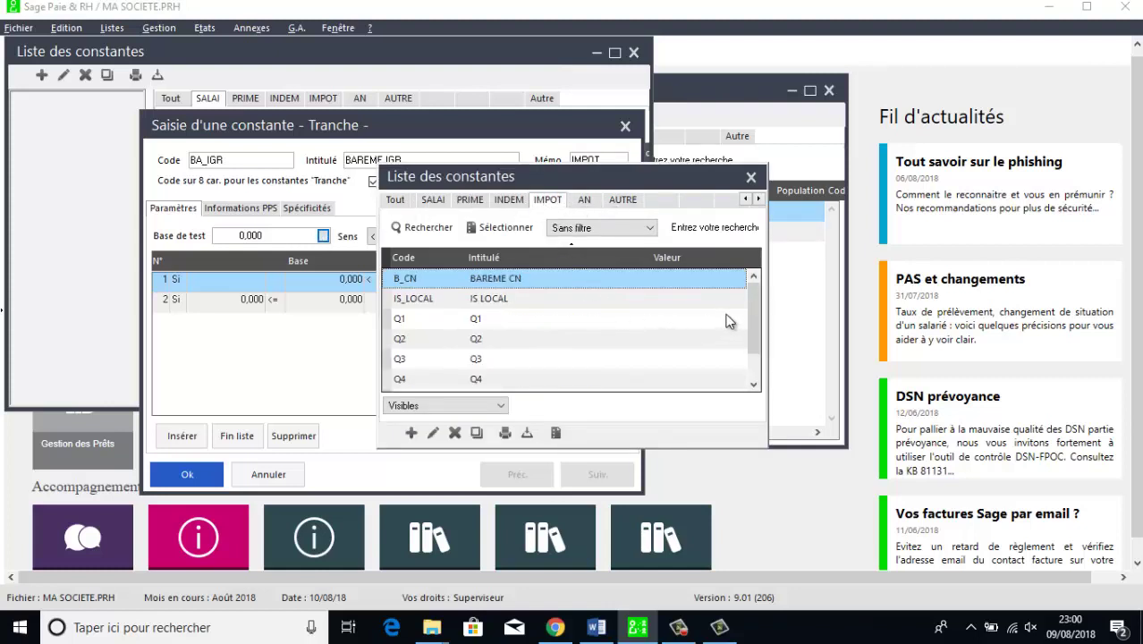
pyautogui.moveTo(750, 308)
pyautogui.mouseDown()
pyautogui.moveTo(752, 317)
pyautogui.moveTo(753, 288)
pyautogui.mouseUp()
pyautogui.click(622, 199)
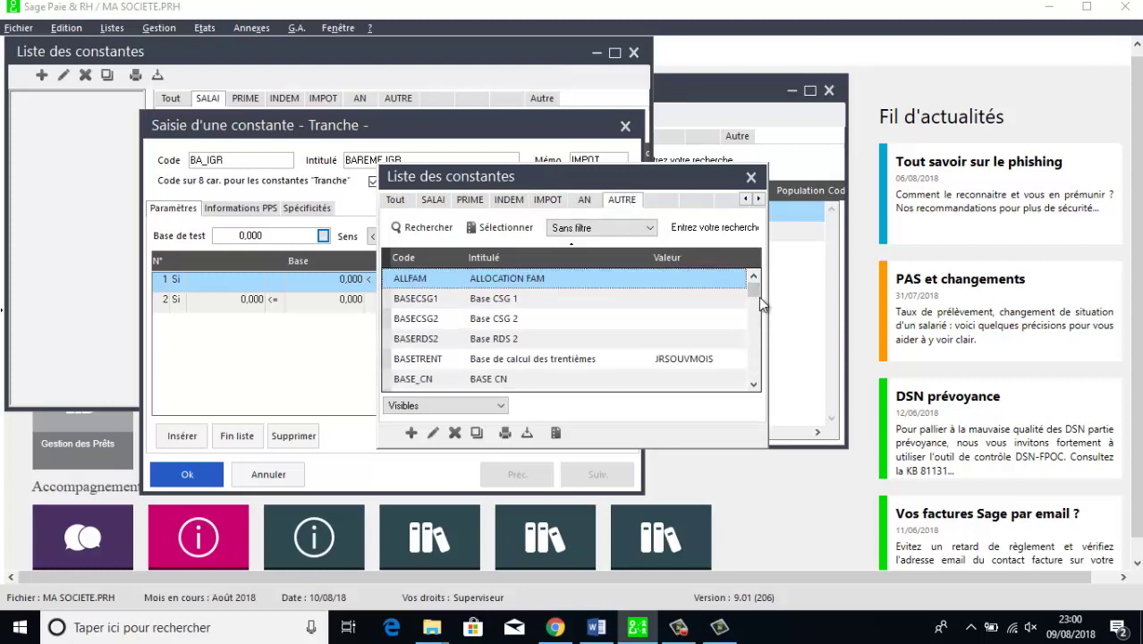
pyautogui.moveTo(755, 294); pyautogui.dragTo(754, 323)
pyautogui.click(497, 302)
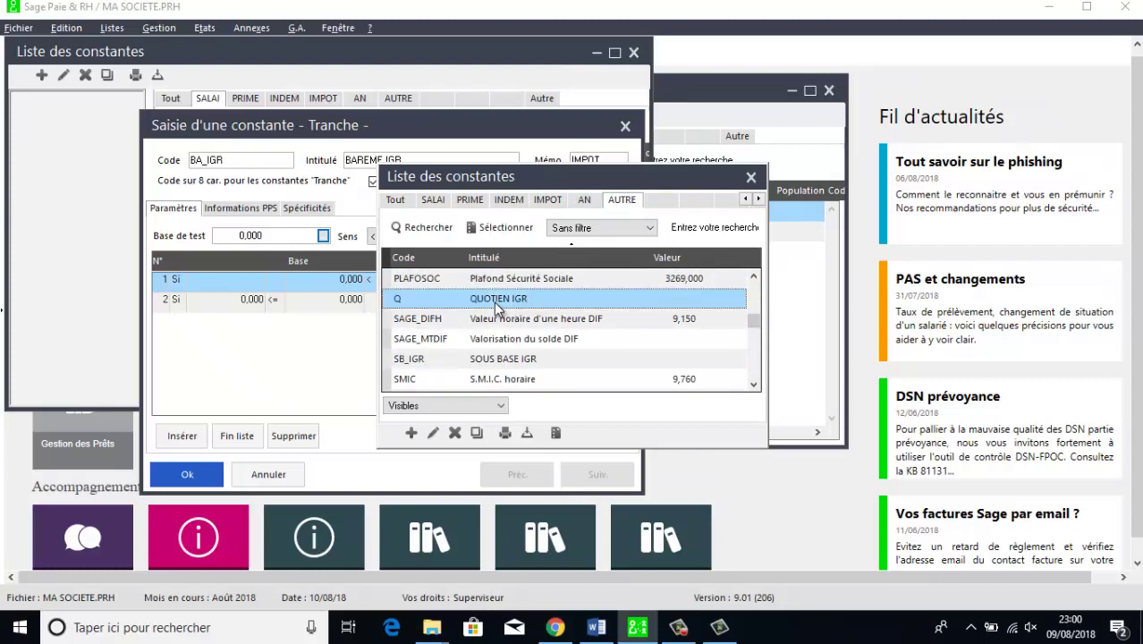
pyautogui.doubleClick(504, 297)
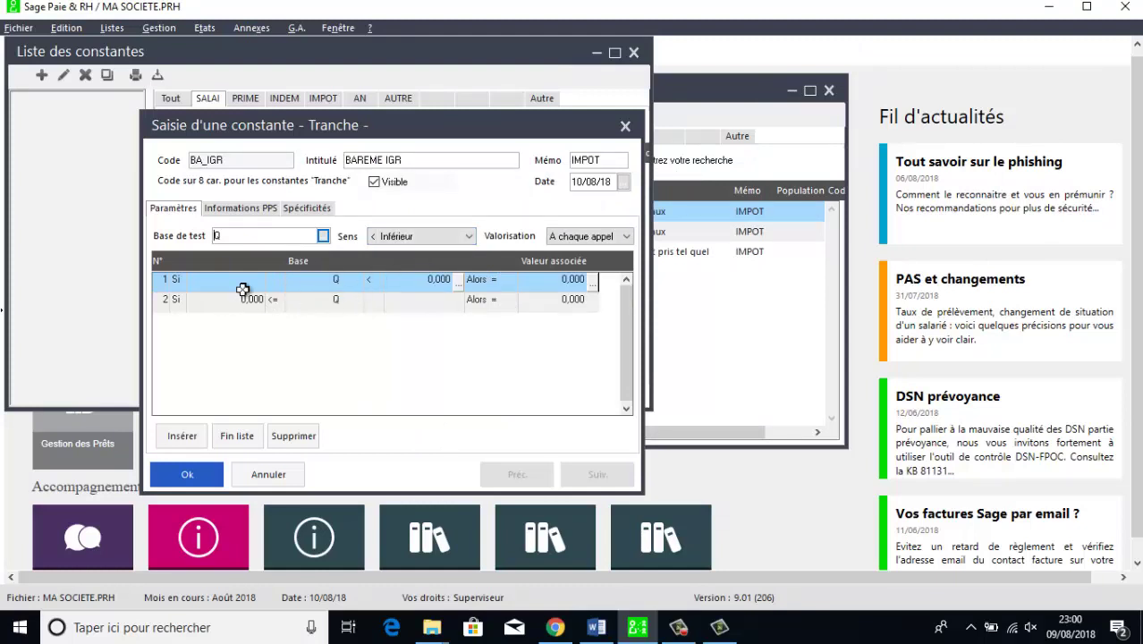
# - Set the upper limit of the first BA_IGR bracket to 25000 and insert six more bracket lines
pyautogui.click(438, 281)
pyautogui.write('25000')
pyautogui.click(196, 429)
pyautogui.click(196, 430)
pyautogui.click(196, 427)
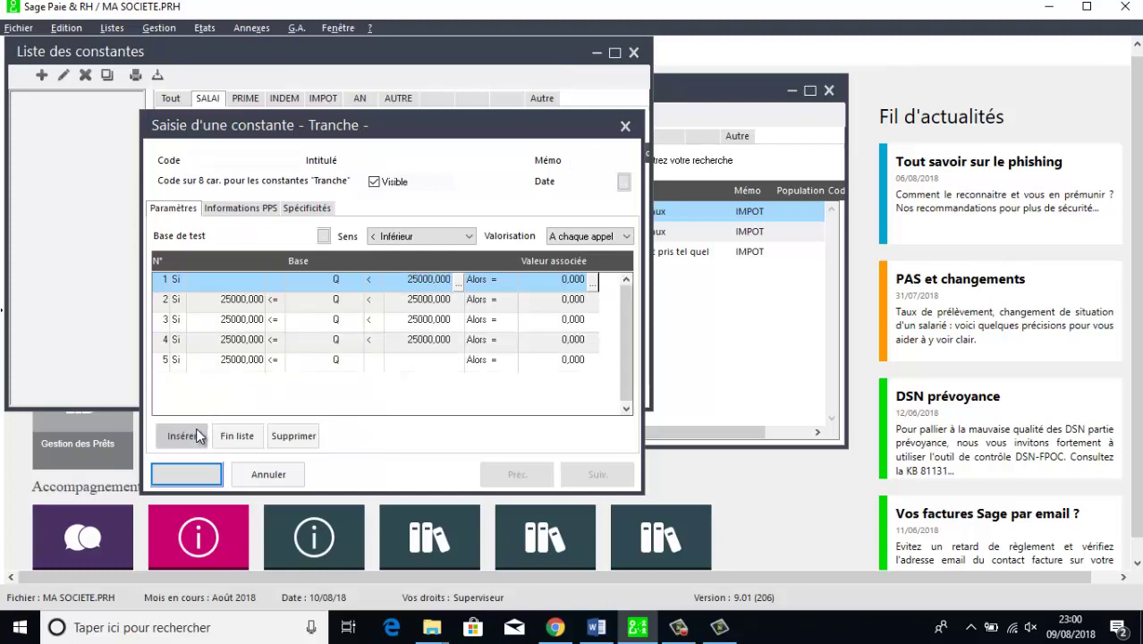
pyautogui.click(195, 428)
pyautogui.click(195, 427)
pyautogui.click(196, 427)
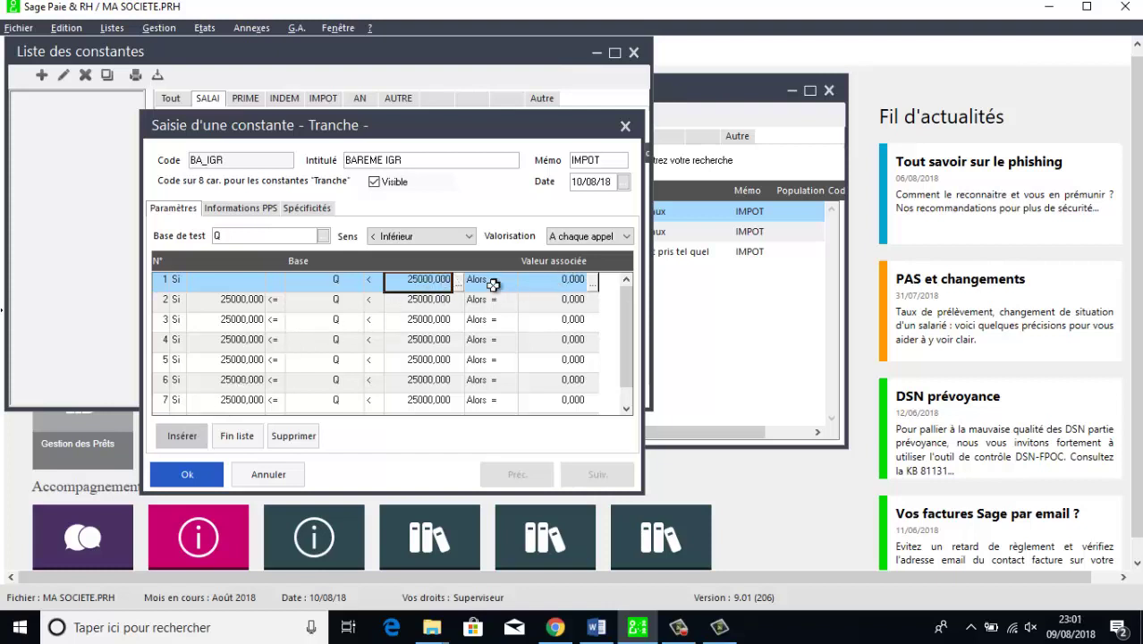
# - Set the upper limit of the second BA_IGR bracket to 45583 and its associated value to constant Q1 from memo IMPOT
pyautogui.click(412, 299)
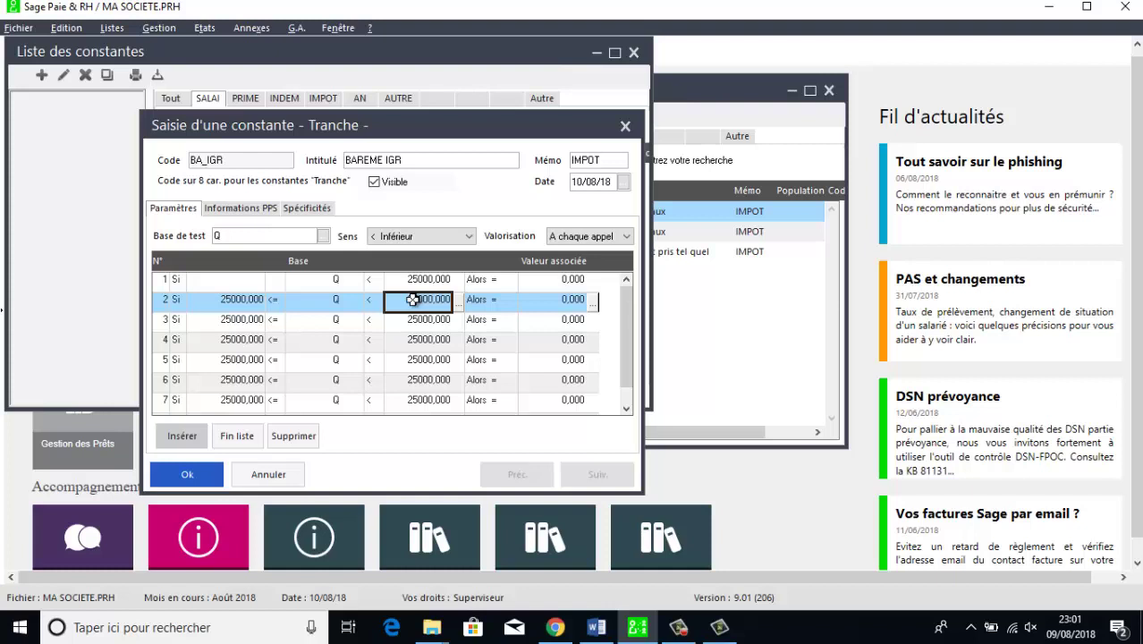
pyautogui.write('45583')
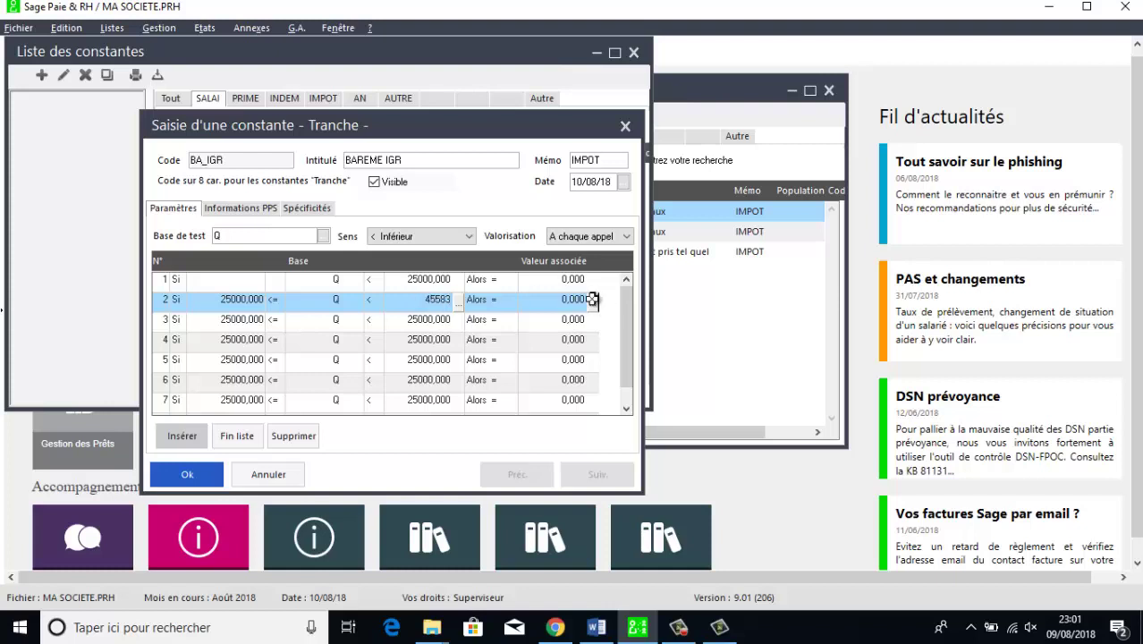
pyautogui.press('Return')
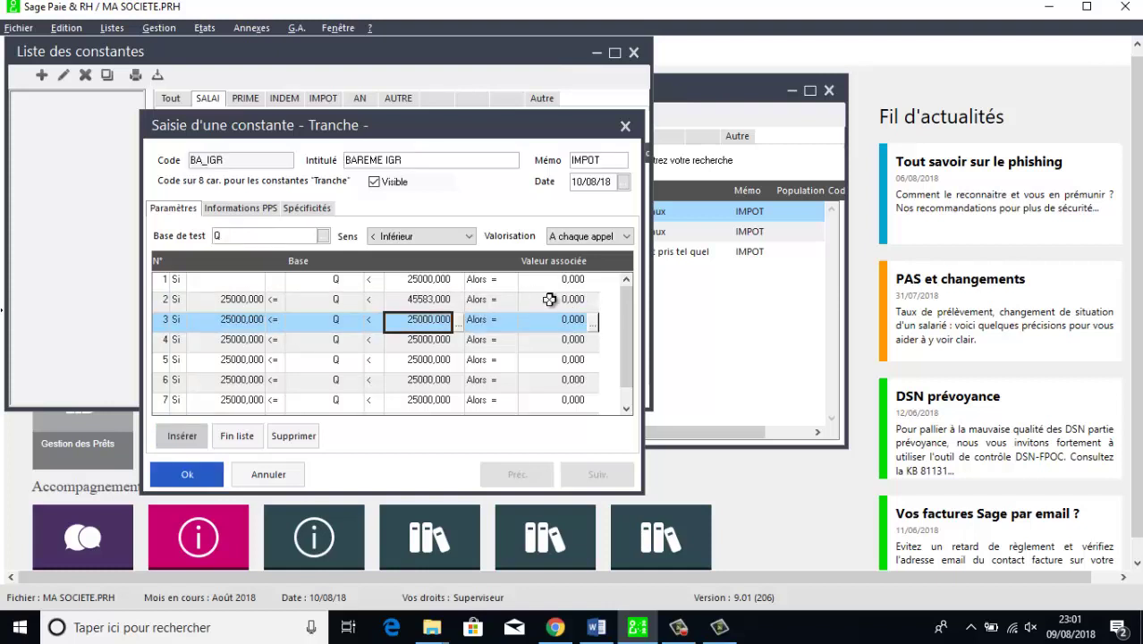
pyautogui.click(549, 298)
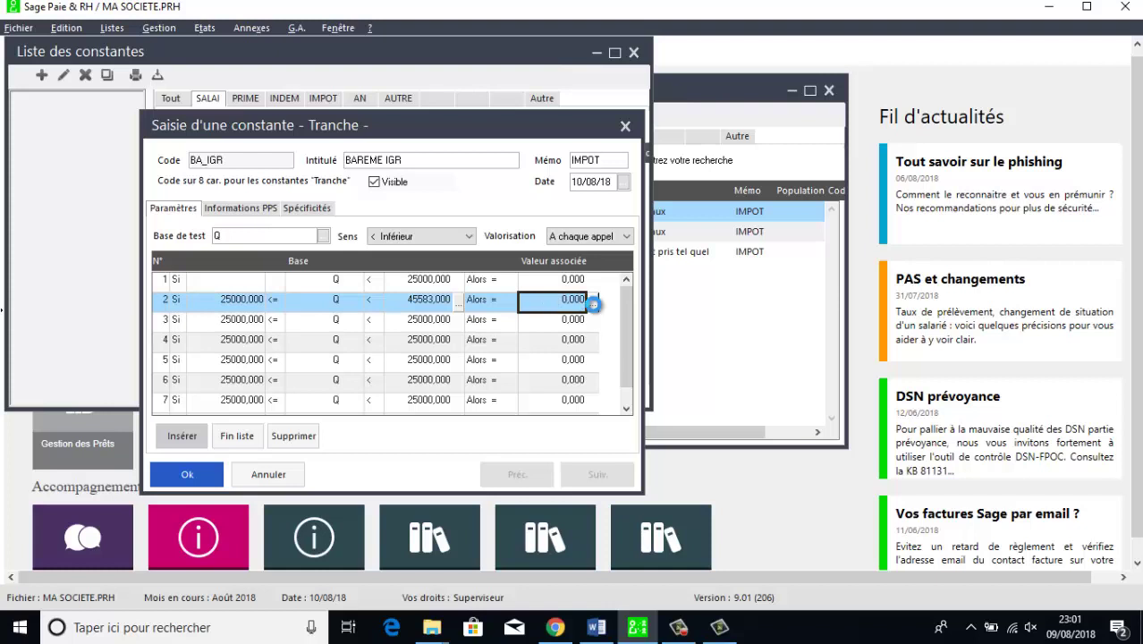
pyautogui.click(592, 301)
pyautogui.click(548, 200)
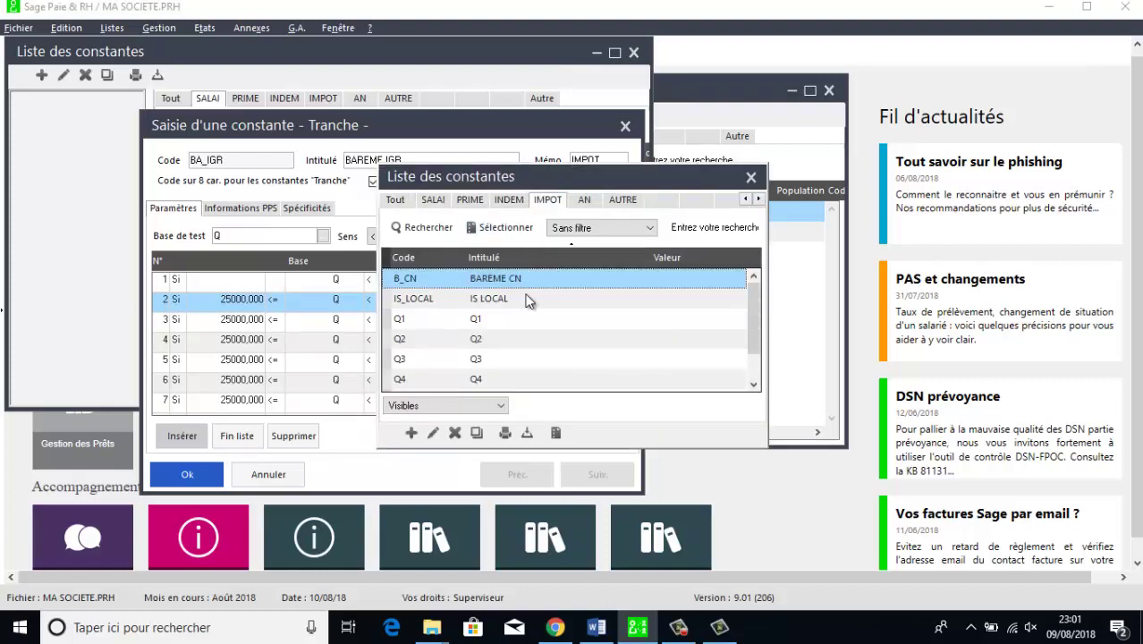
pyautogui.click(472, 320)
pyautogui.doubleClick(474, 321)
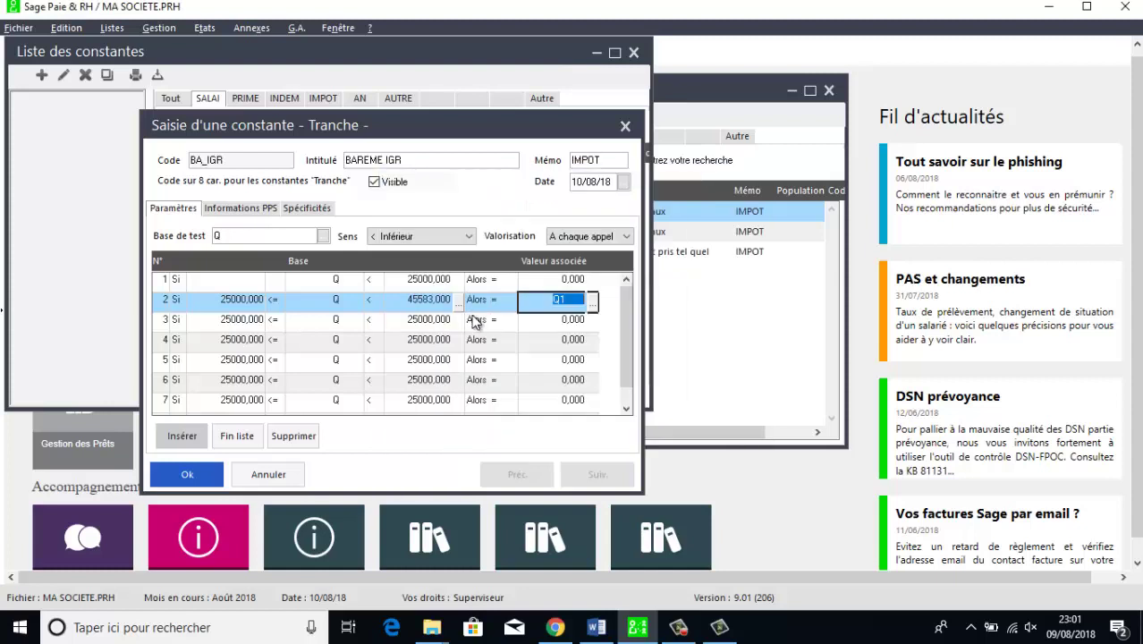
# - Set the upper limit of the third BA_IGR bracket to 81583 and its associated value to Q2
pyautogui.click(410, 323)
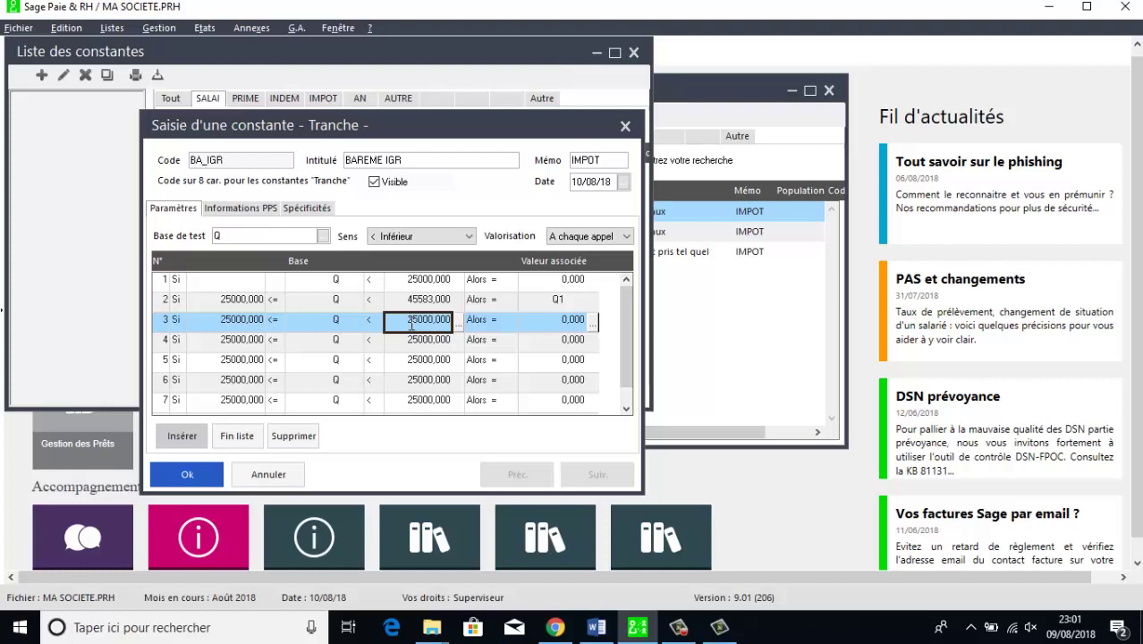
pyautogui.write('81')
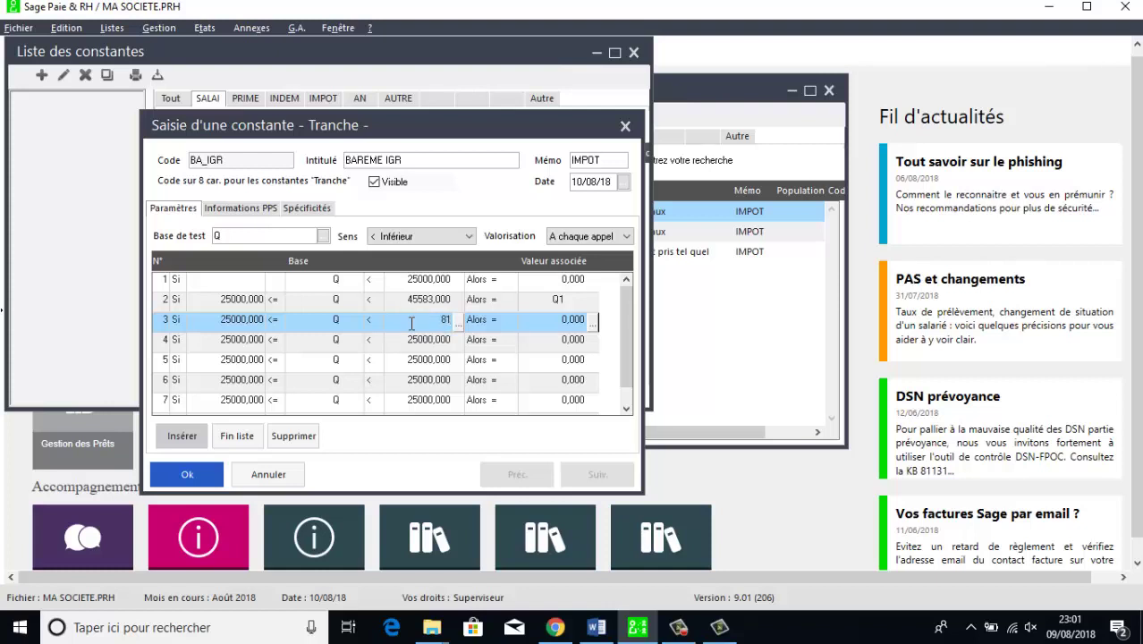
pyautogui.write('583')
pyautogui.press('Return')
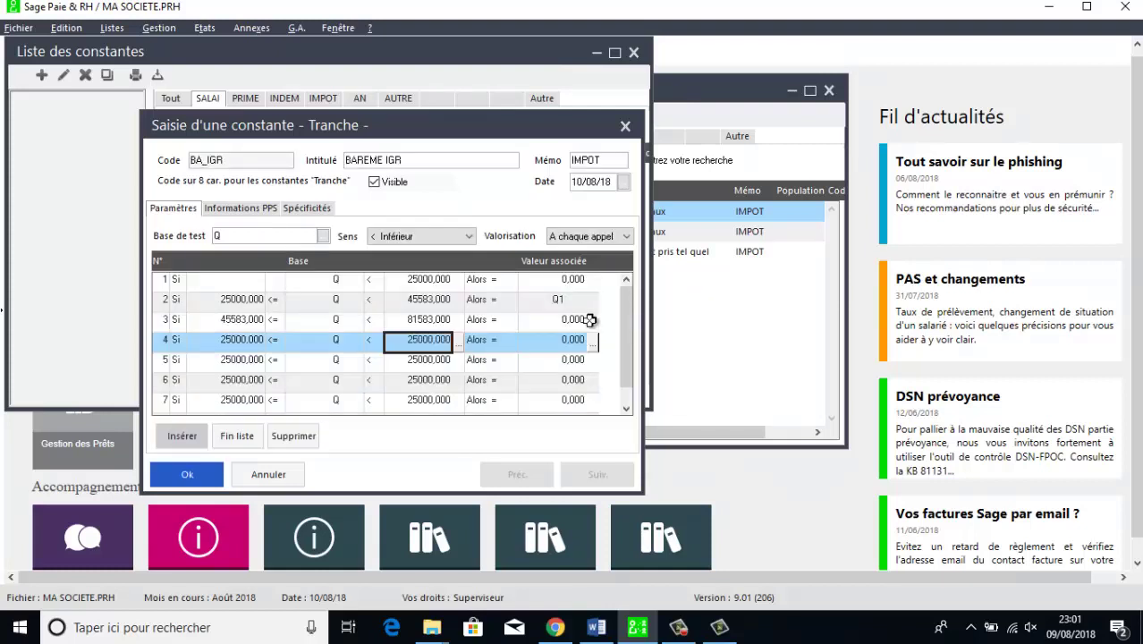
pyautogui.click(578, 320)
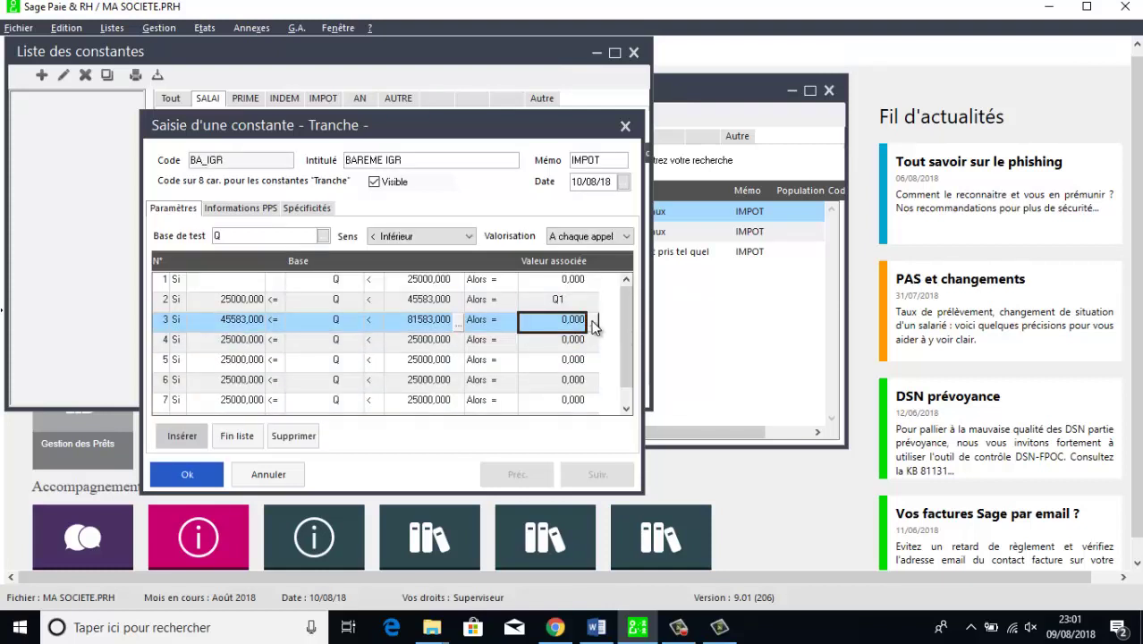
pyautogui.write('Q2')
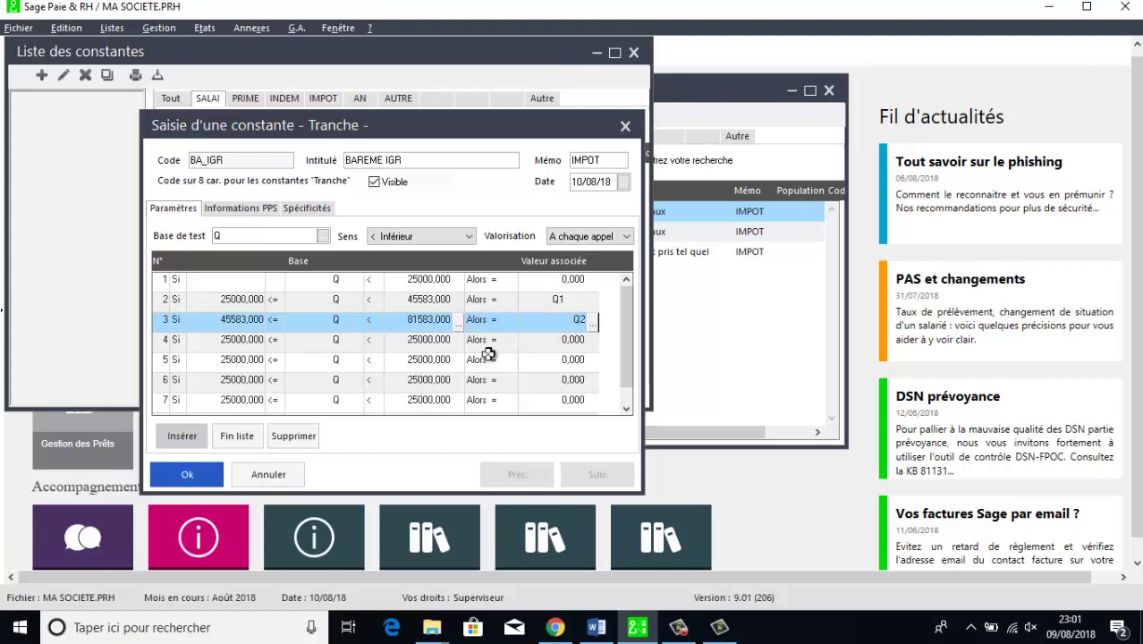
pyautogui.click(430, 340)
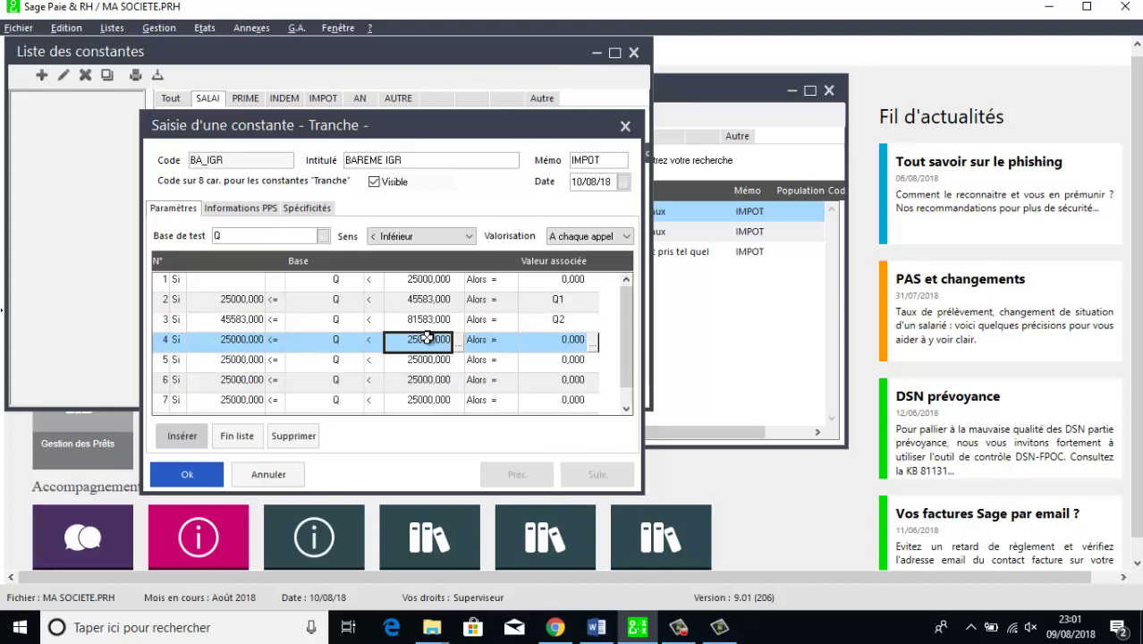
# - Set row 4 of the BA_IGR bracket table to an upper limit of 126583 with Q3 as the associated value
pyautogui.write('126')
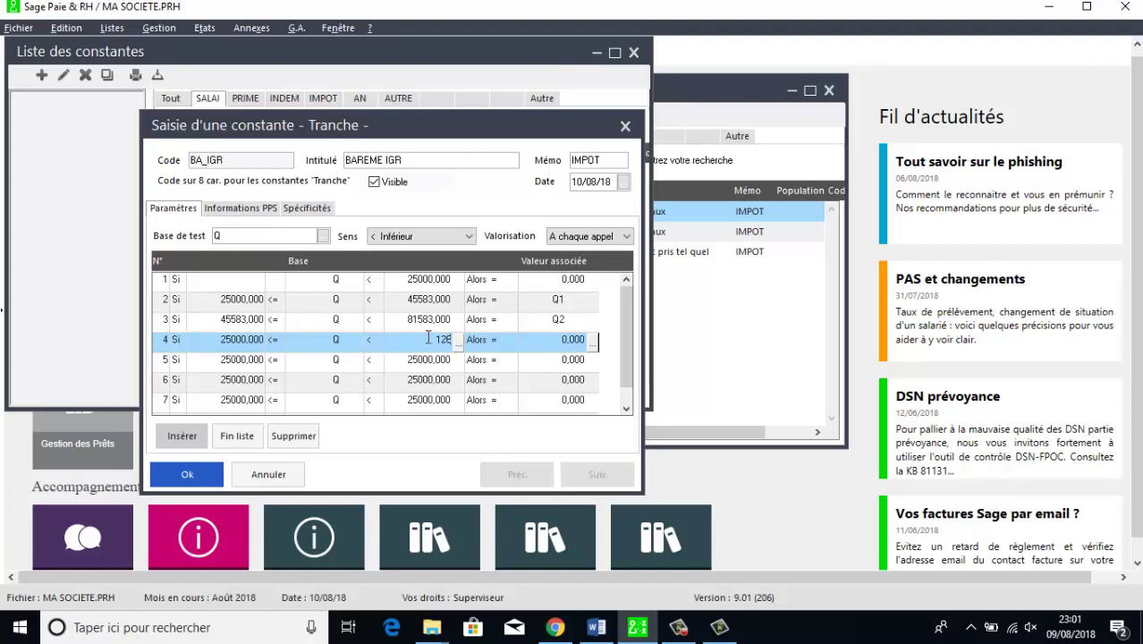
pyautogui.write('583')
pyautogui.click(570, 339)
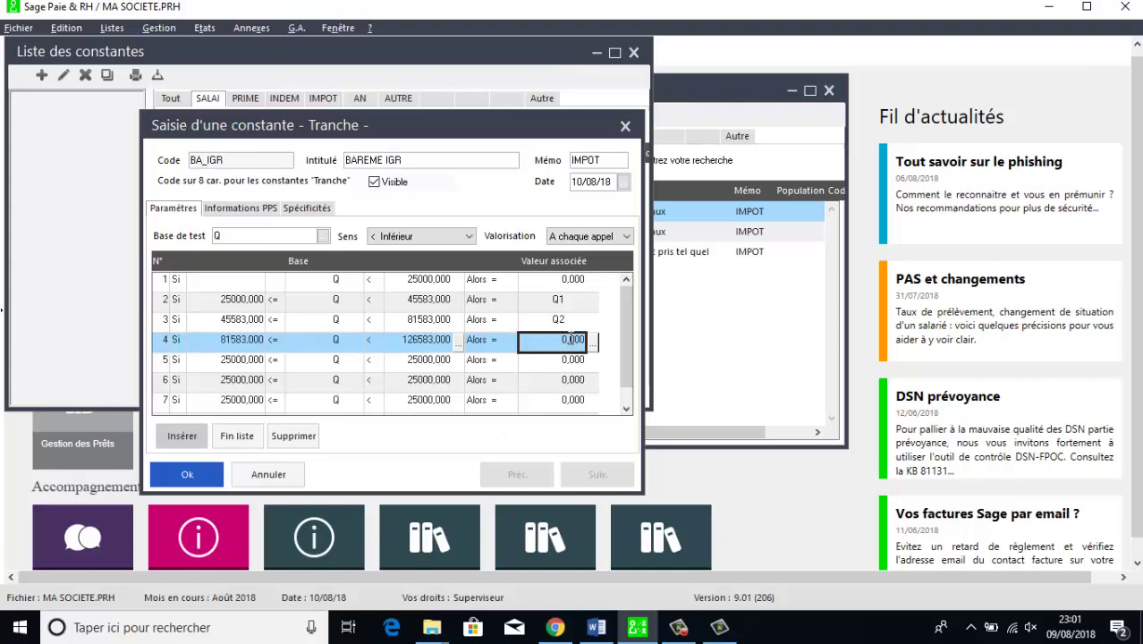
pyautogui.write('Q3')
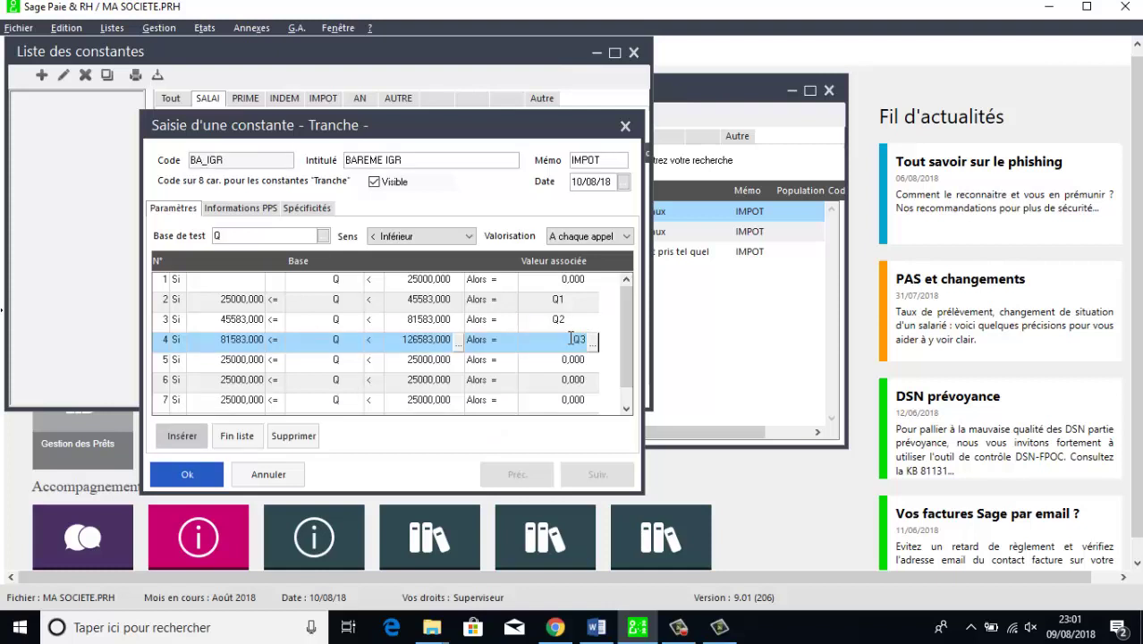
# - Set row 5 of the bracket table to an upper limit of 220333 with Q4 as the associated value
pyautogui.click(428, 358)
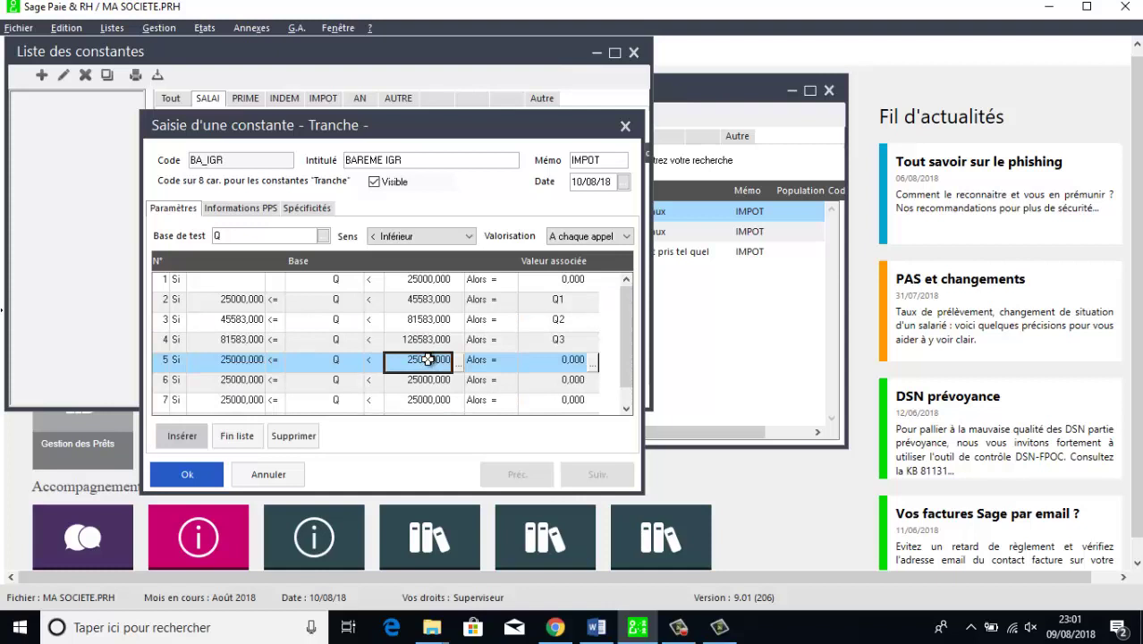
pyautogui.write('220')
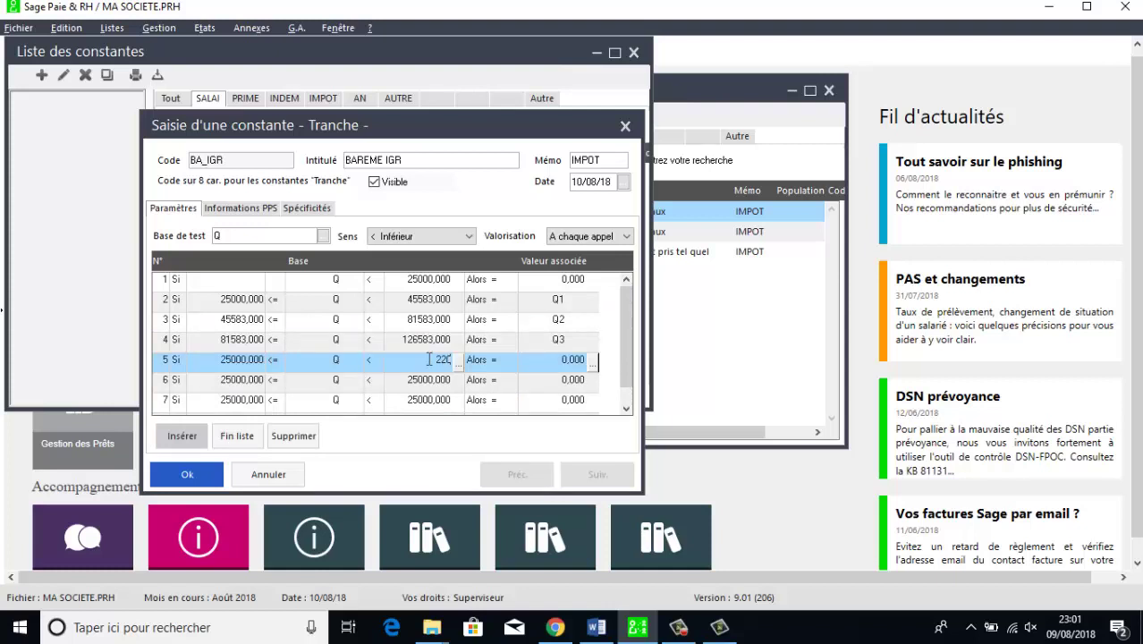
pyautogui.write('333')
pyautogui.click(572, 362)
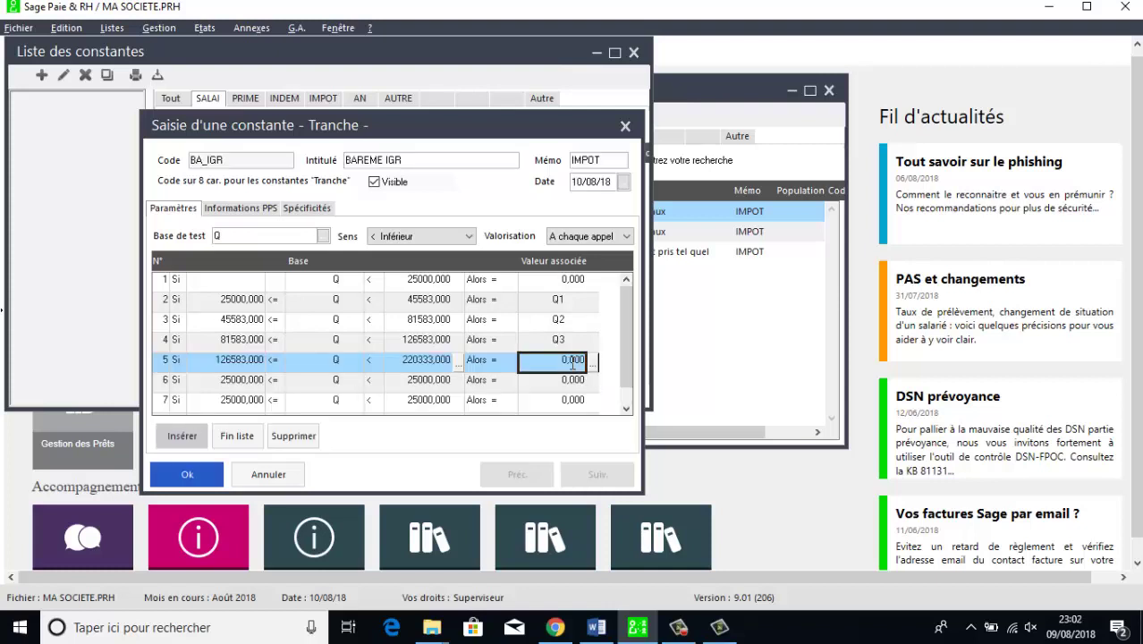
pyautogui.write('Q4')
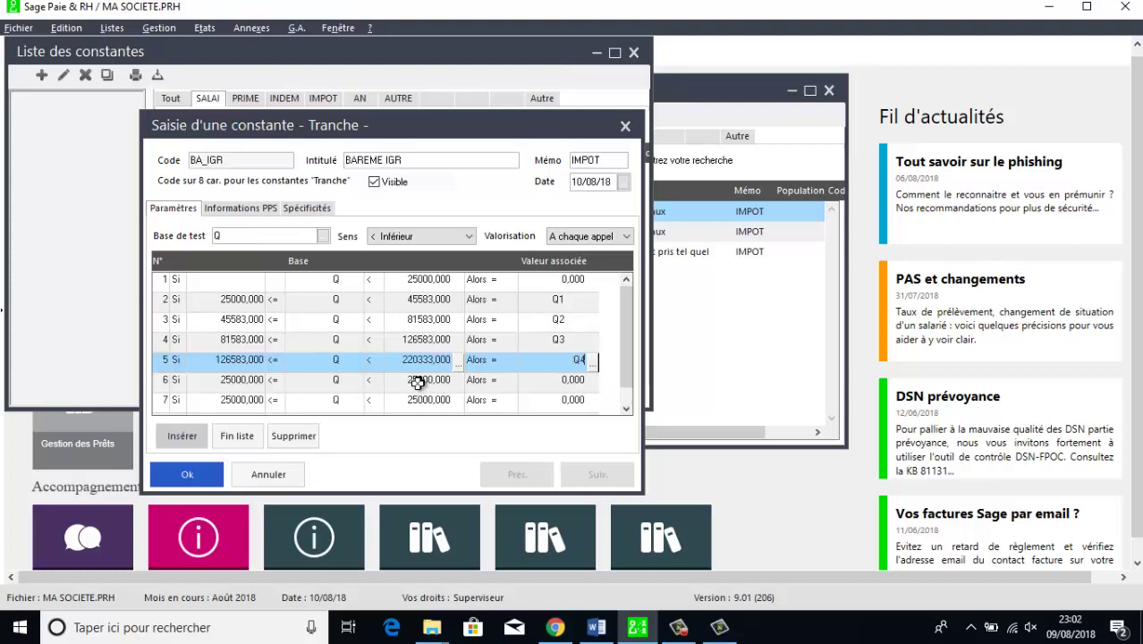
# - Set the upper limit of row 6 to 389083 and try to assign Q5 as its associated value
pyautogui.click(418, 380)
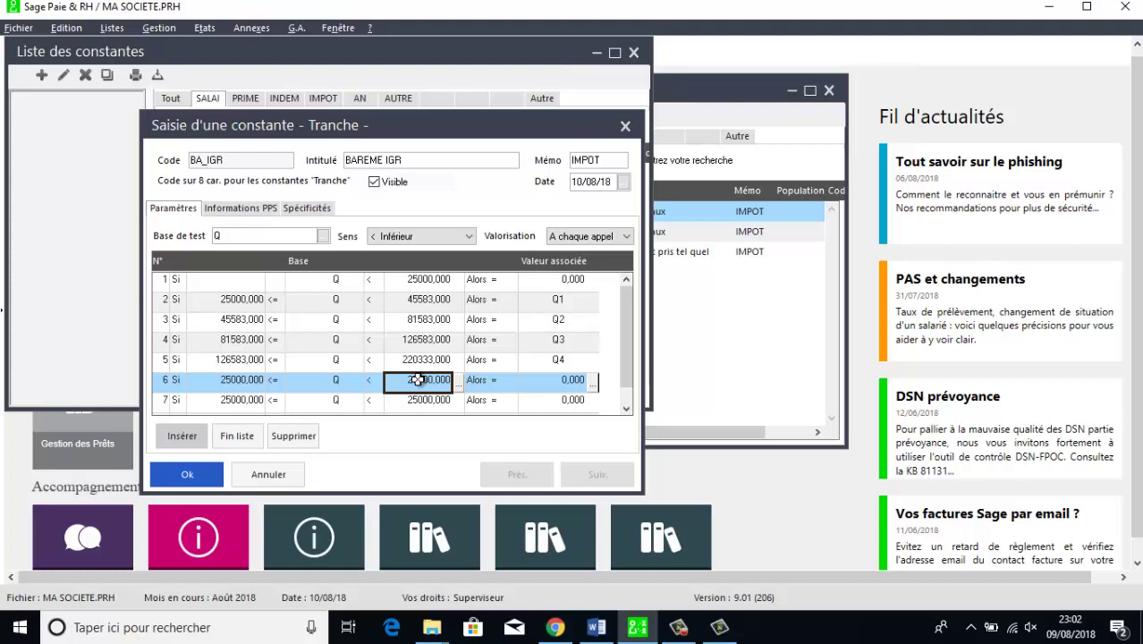
pyautogui.write('3')
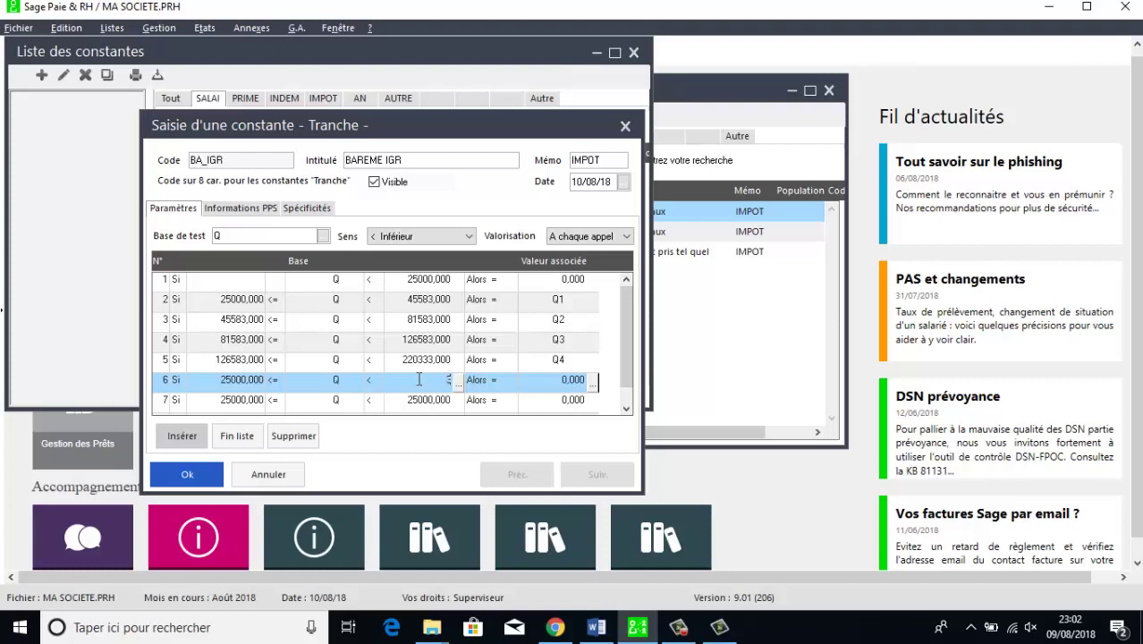
pyautogui.write('85')
pyautogui.write('00')
pyautogui.write('3')
pyautogui.click(560, 380)
pyautogui.write('Q5')
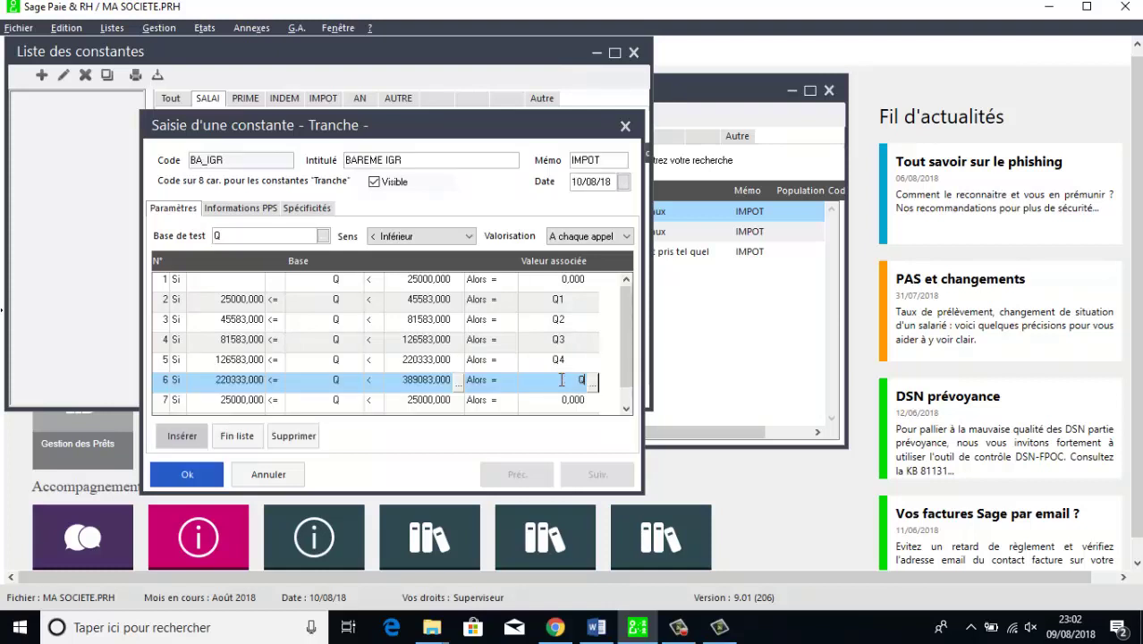
pyautogui.click(414, 400)
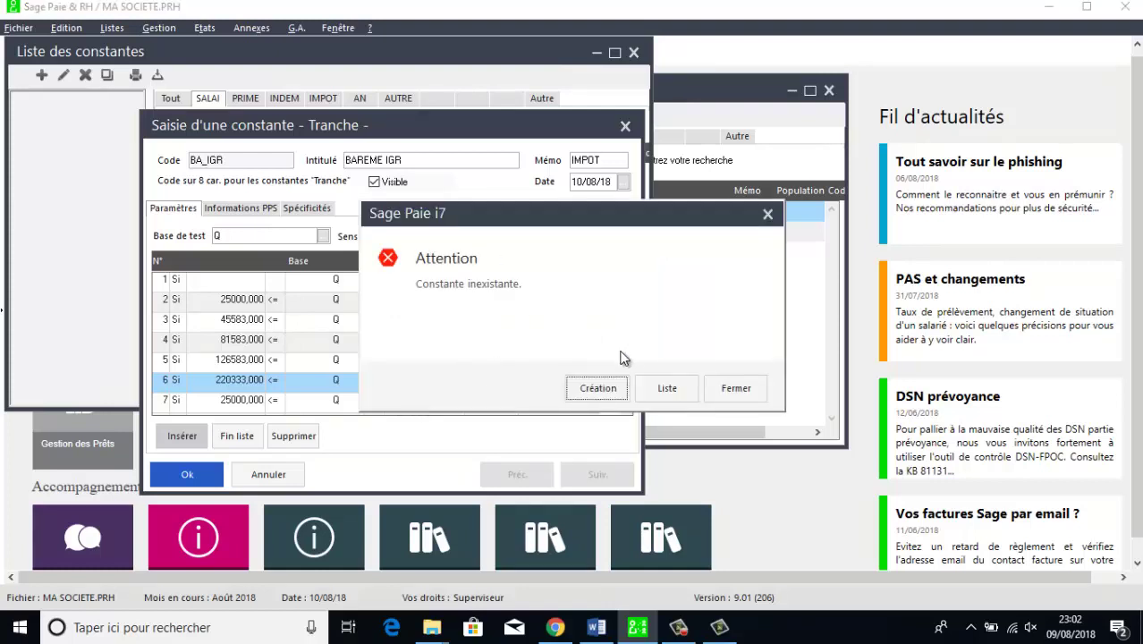
pyautogui.click(712, 388)
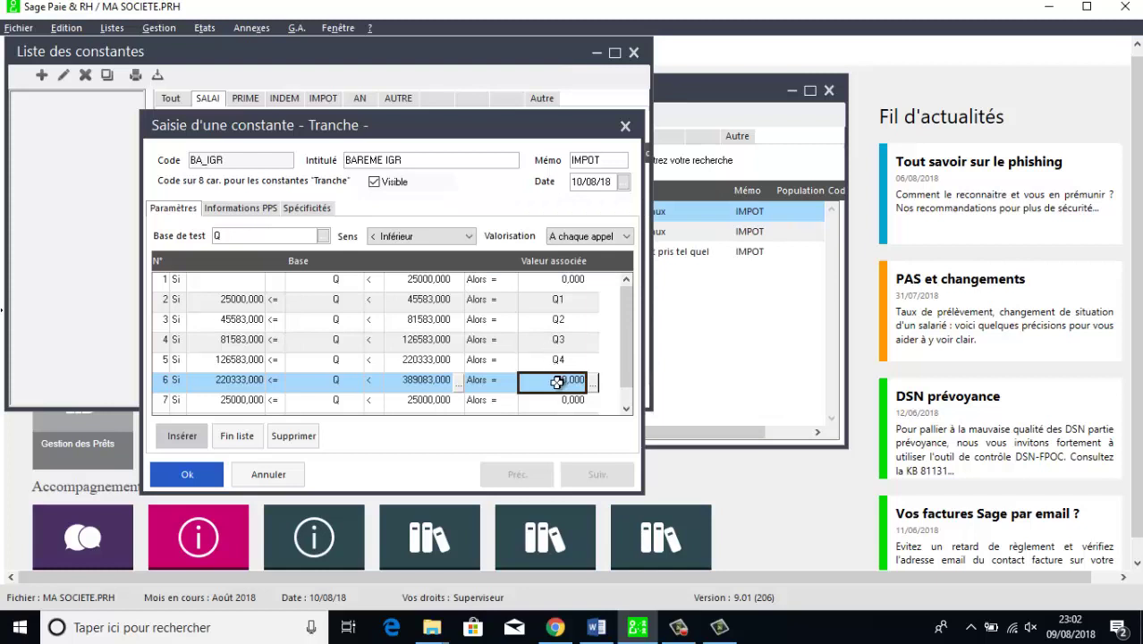
# - Look through the IMPOT and AUTRE constants for Q5 and its SQ sub-constants, starting from row 6's associated value
pyautogui.click(592, 380)
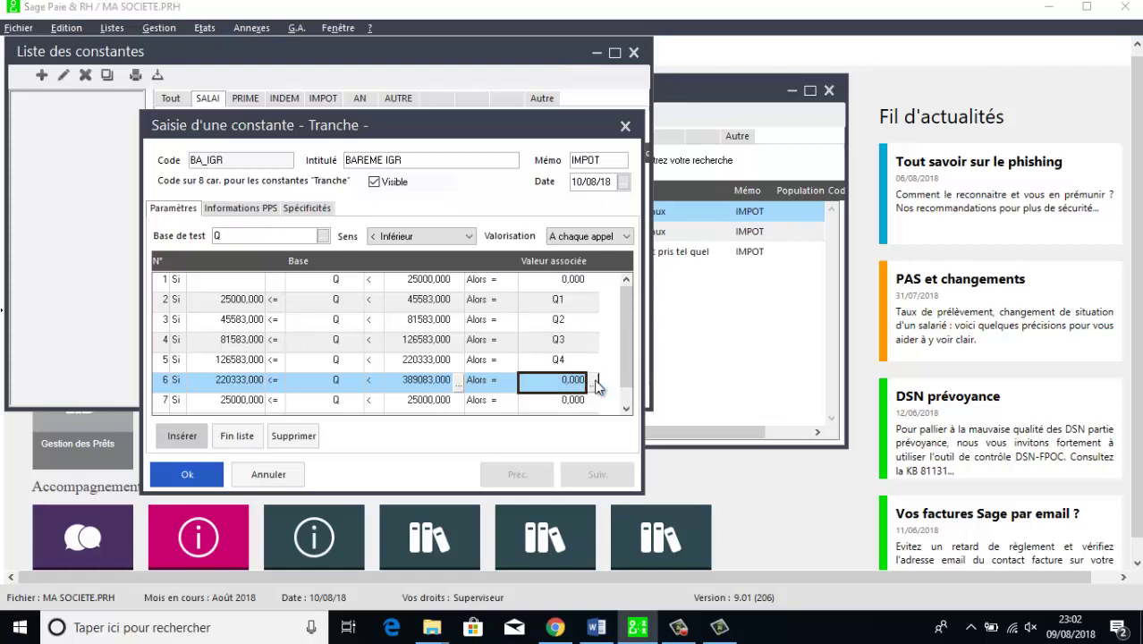
pyautogui.click(545, 199)
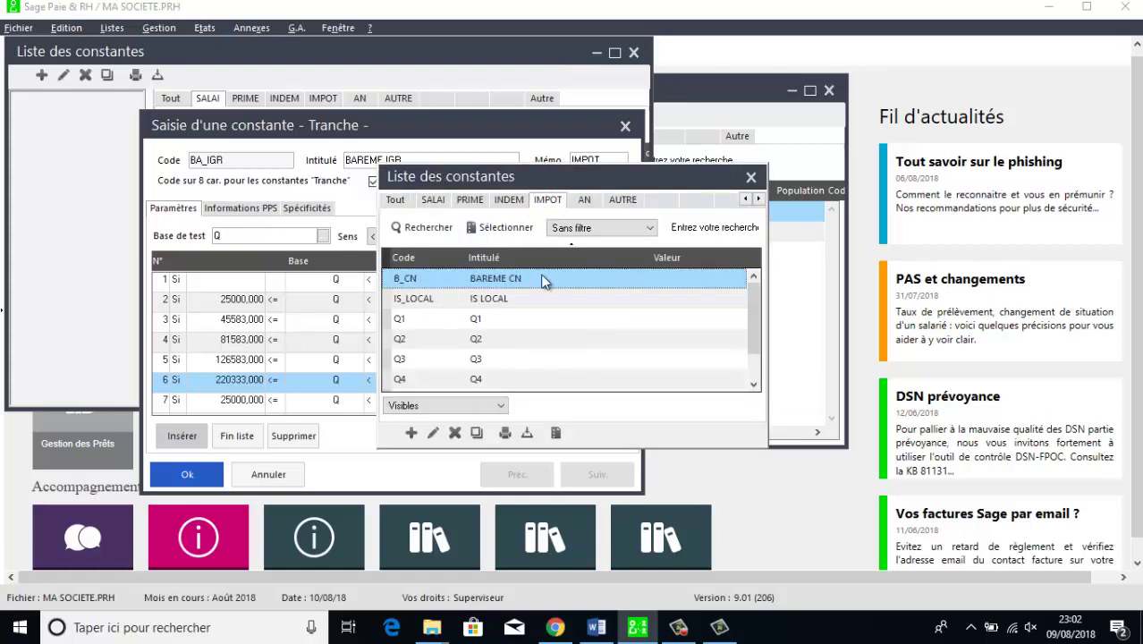
pyautogui.click(753, 386)
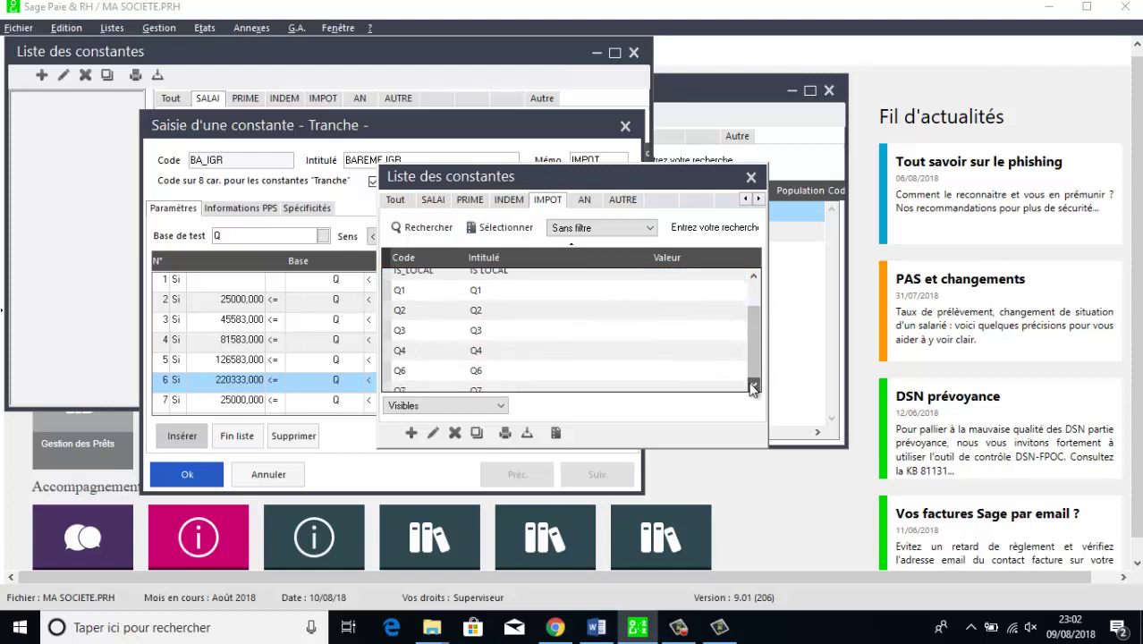
pyautogui.click(753, 385)
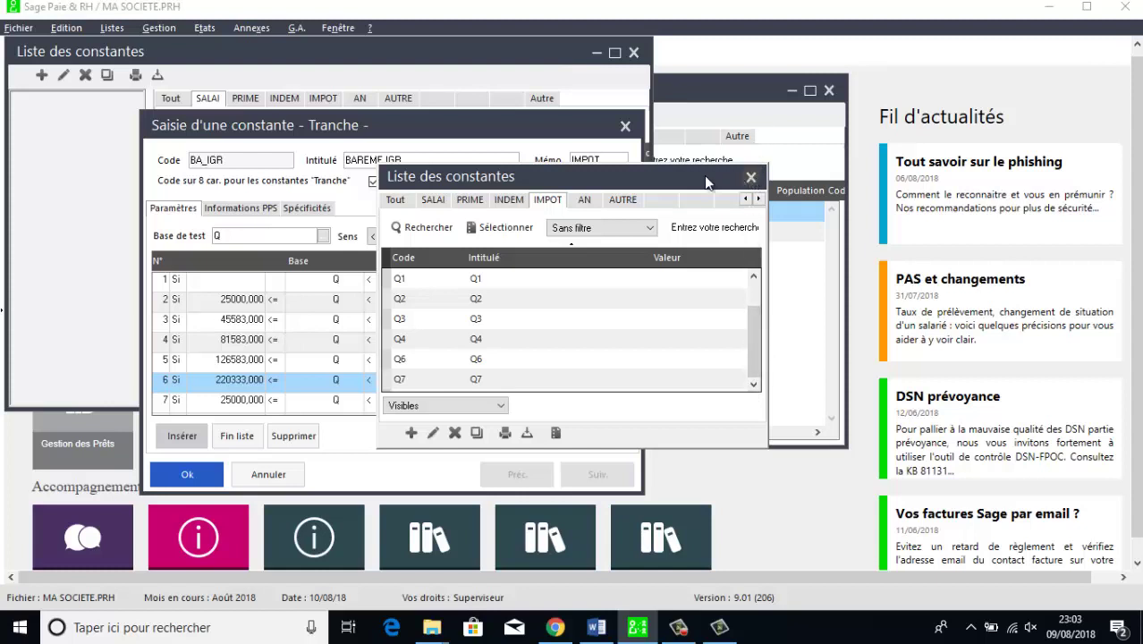
pyautogui.click(626, 200)
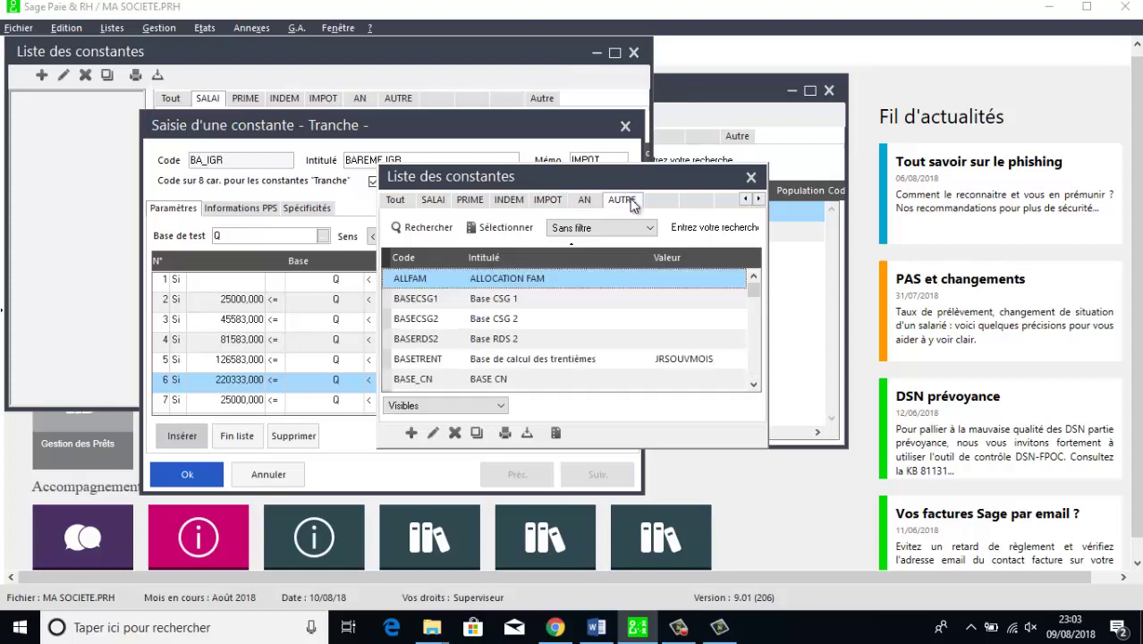
pyautogui.moveTo(753, 292); pyautogui.dragTo(755, 360)
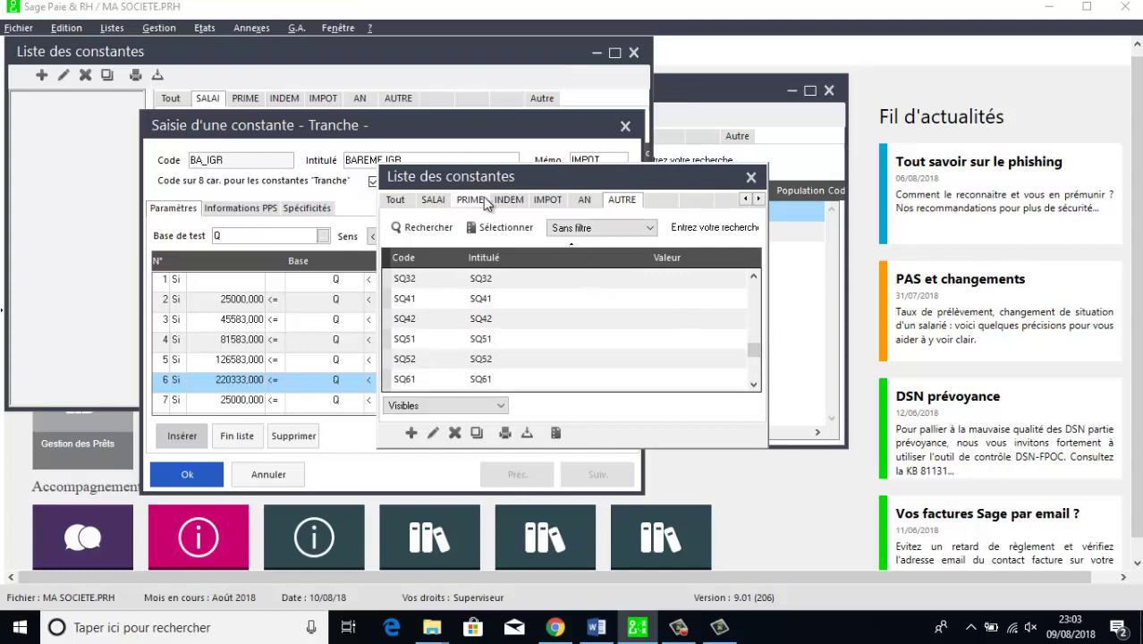
pyautogui.click(547, 201)
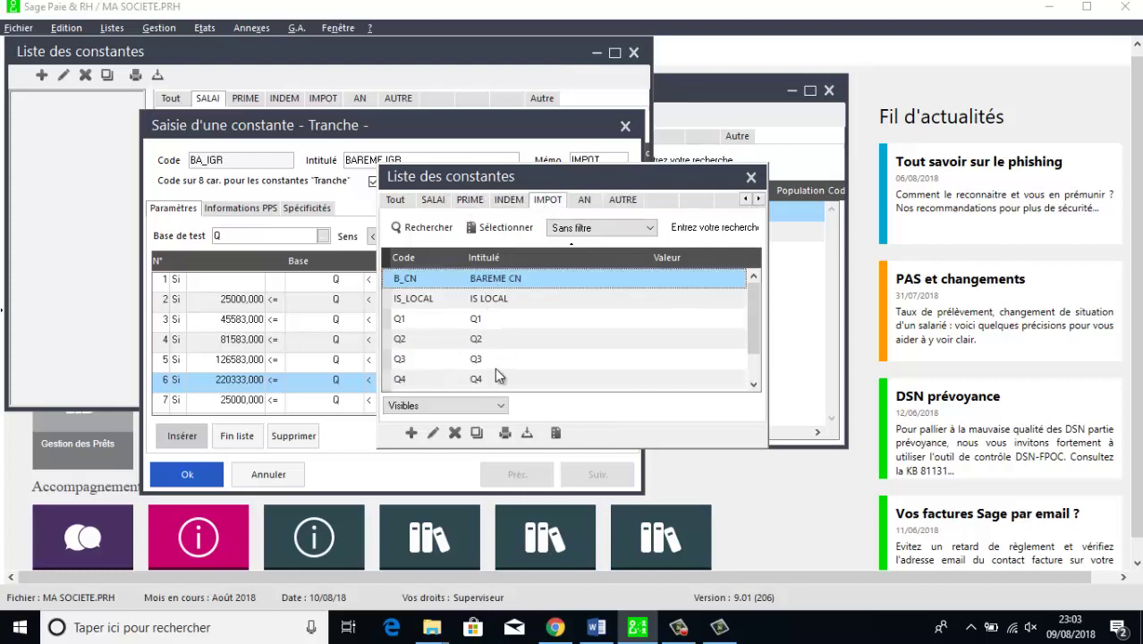
# - Create a new calculation constant with code Q5, title Q5 and memo IMPOT
pyautogui.click(411, 432)
pyautogui.click(560, 382)
pyautogui.write('Q')
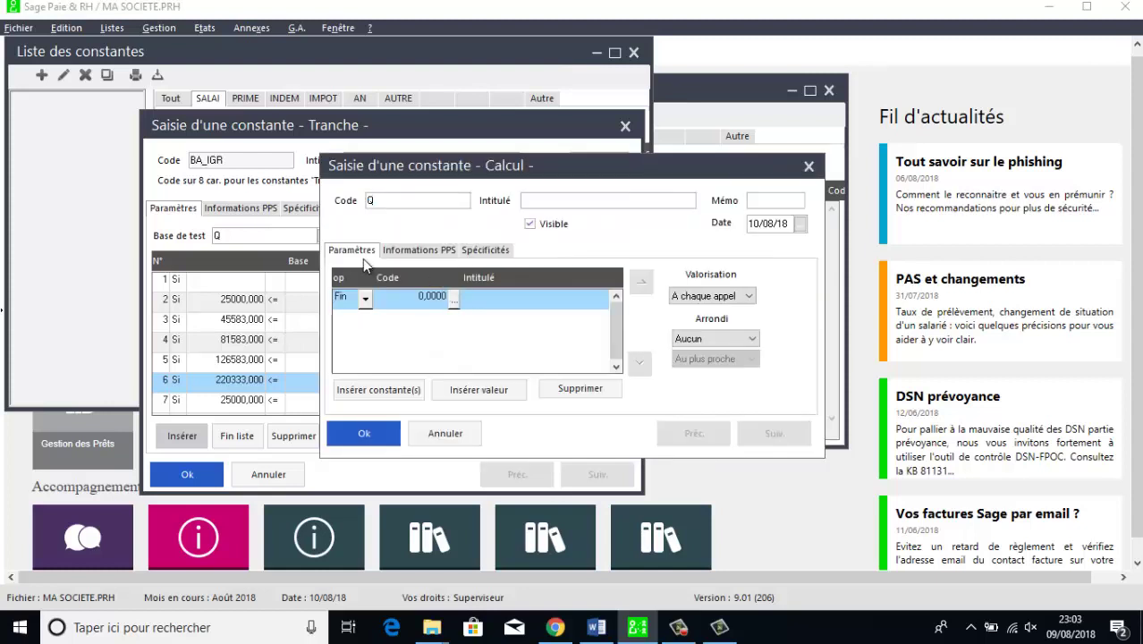
pyautogui.write('5')
pyautogui.press('Tab')
pyautogui.write('Q5')
pyautogui.press('Tab')
pyautogui.write('IMPOT')
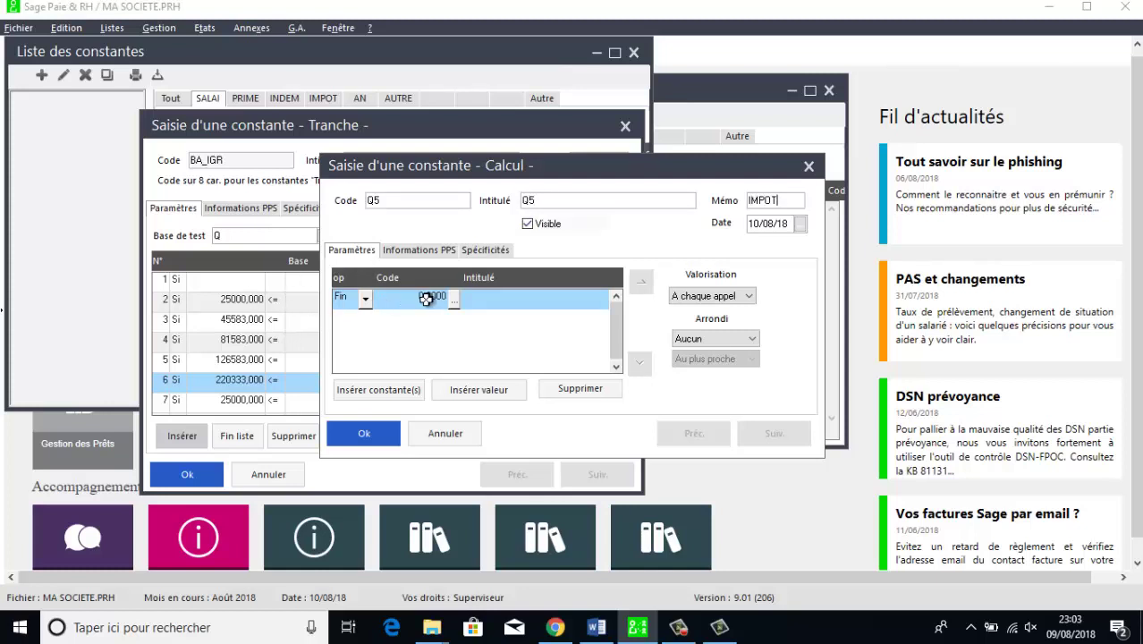
# - Choose SQ51 from the AUTRE constants as the first term of the Q5 calculation
pyautogui.click(454, 301)
pyautogui.click(455, 300)
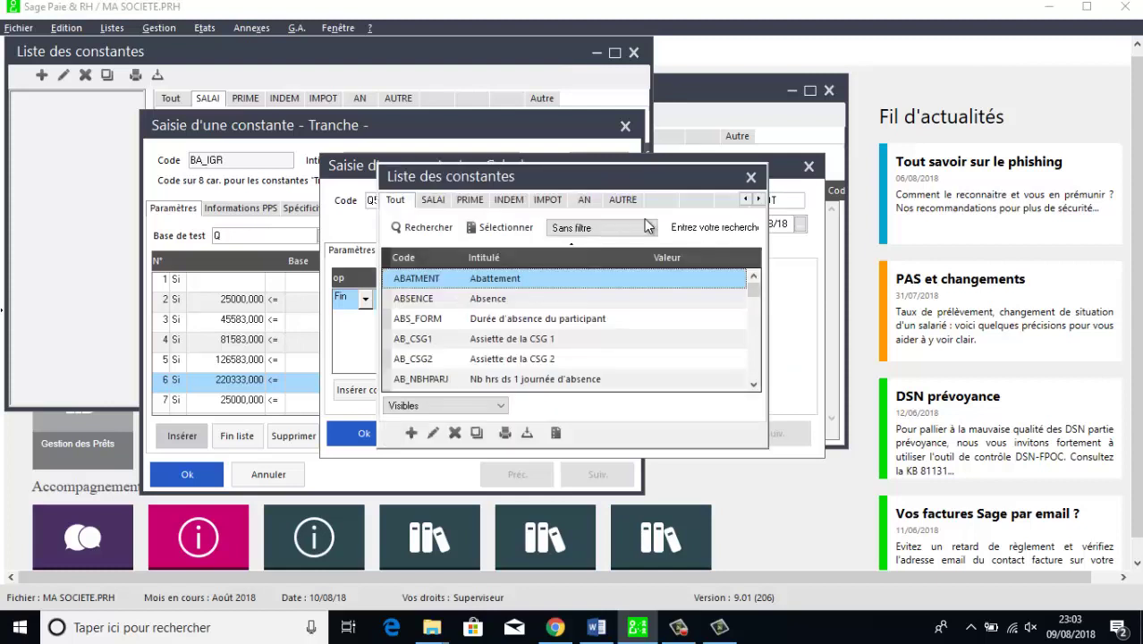
pyautogui.moveTo(755, 298); pyautogui.dragTo(754, 347)
pyautogui.moveTo(753, 352); pyautogui.dragTo(754, 359)
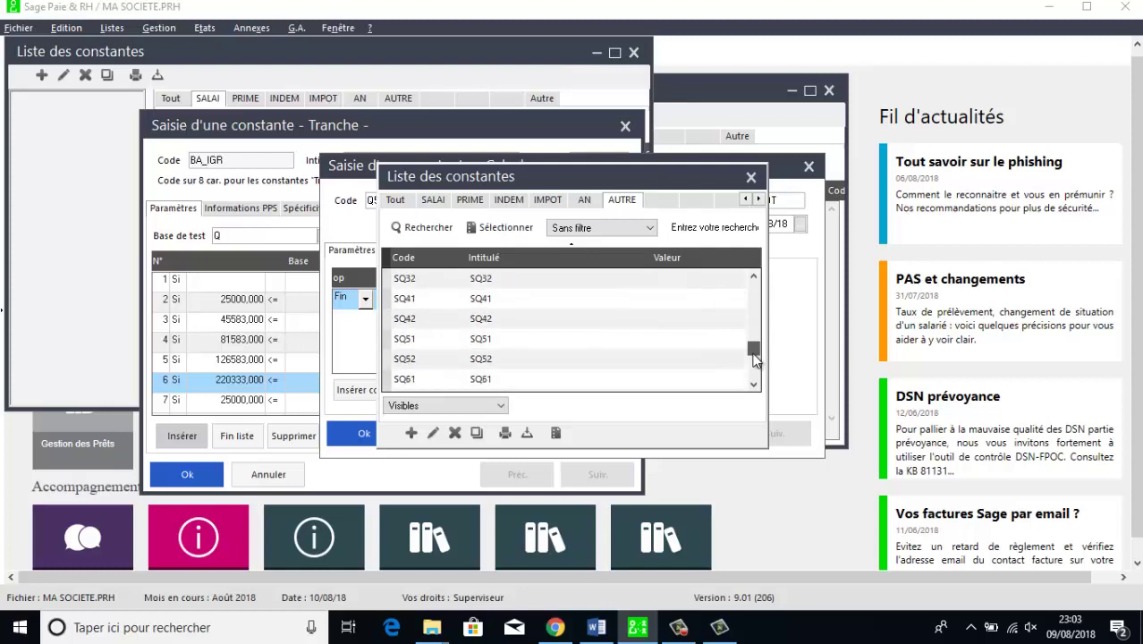
pyautogui.doubleClick(488, 338)
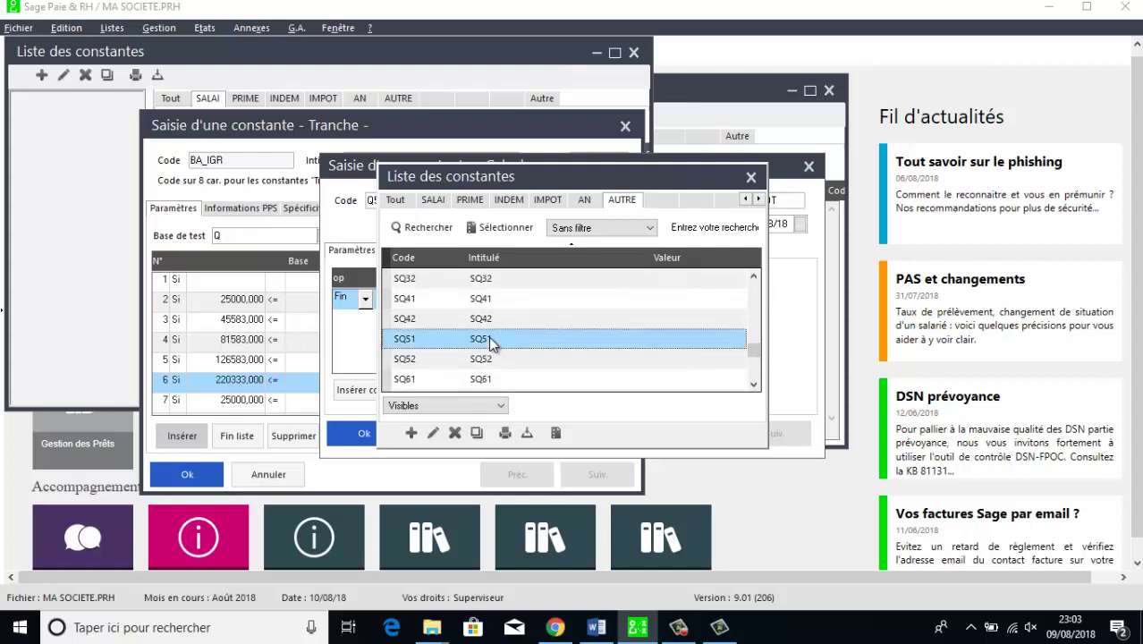
# - Insert SQ52 from the AUTRE constants as the second term of Q5 and set its operator to subtraction
pyautogui.click(397, 389)
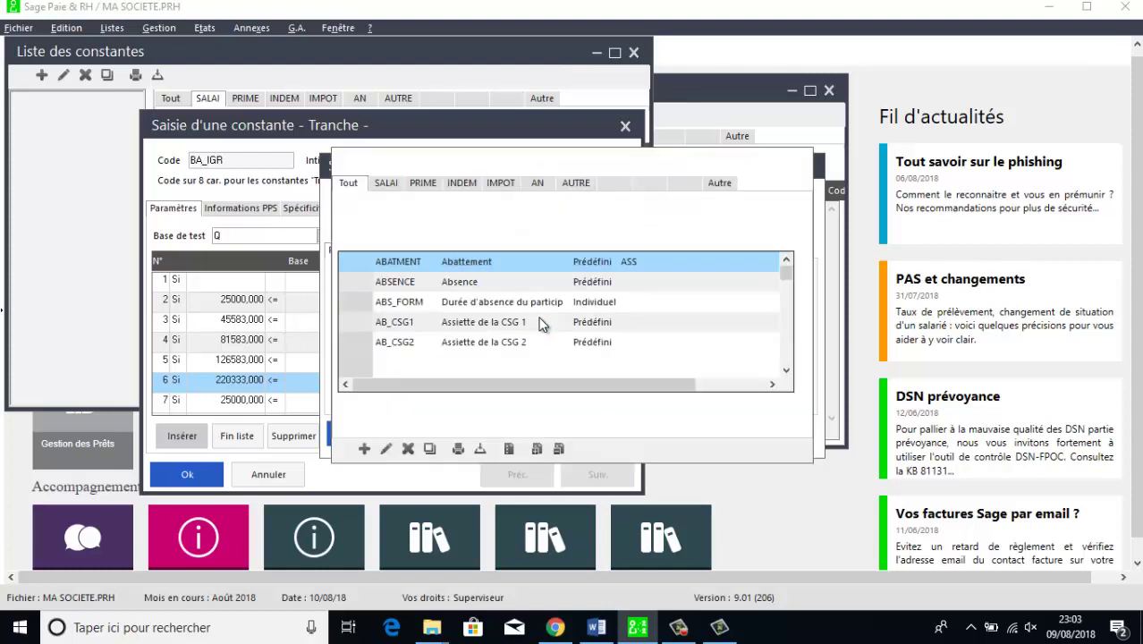
pyautogui.click(576, 183)
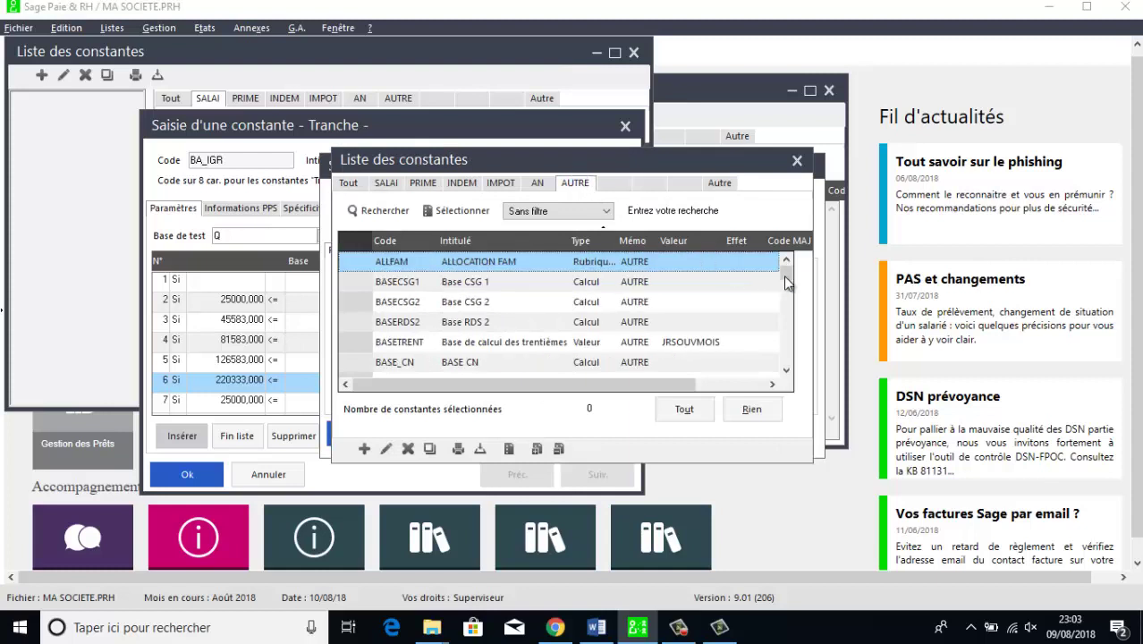
pyautogui.moveTo(786, 276); pyautogui.dragTo(789, 331)
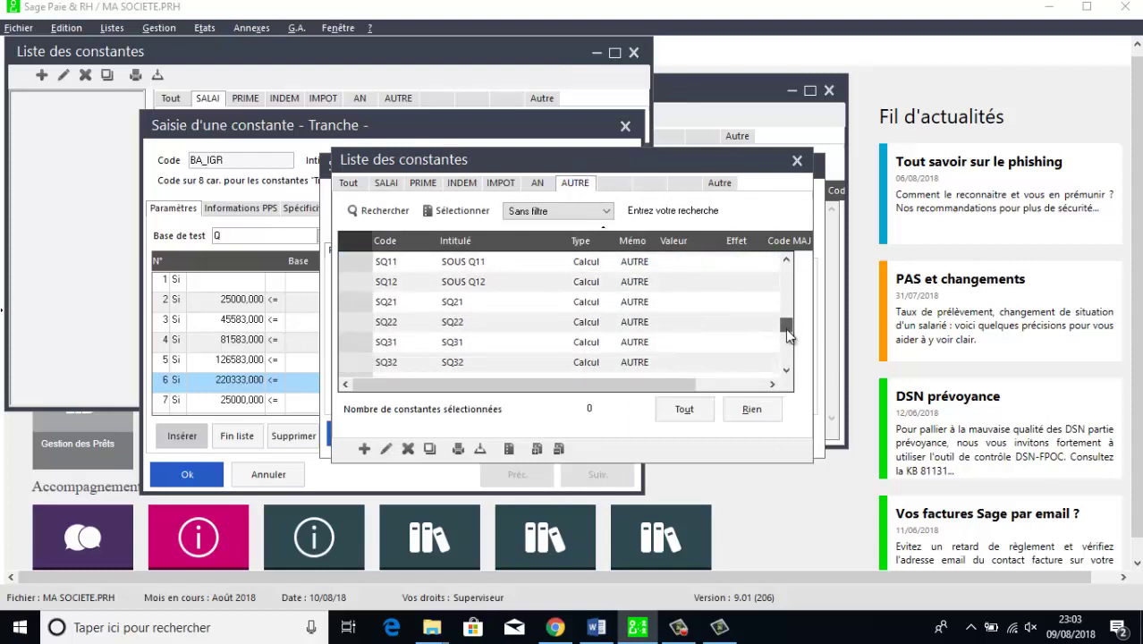
pyautogui.scroll(-2, 787, 331)
pyautogui.doubleClick(481, 362)
pyautogui.click(367, 320)
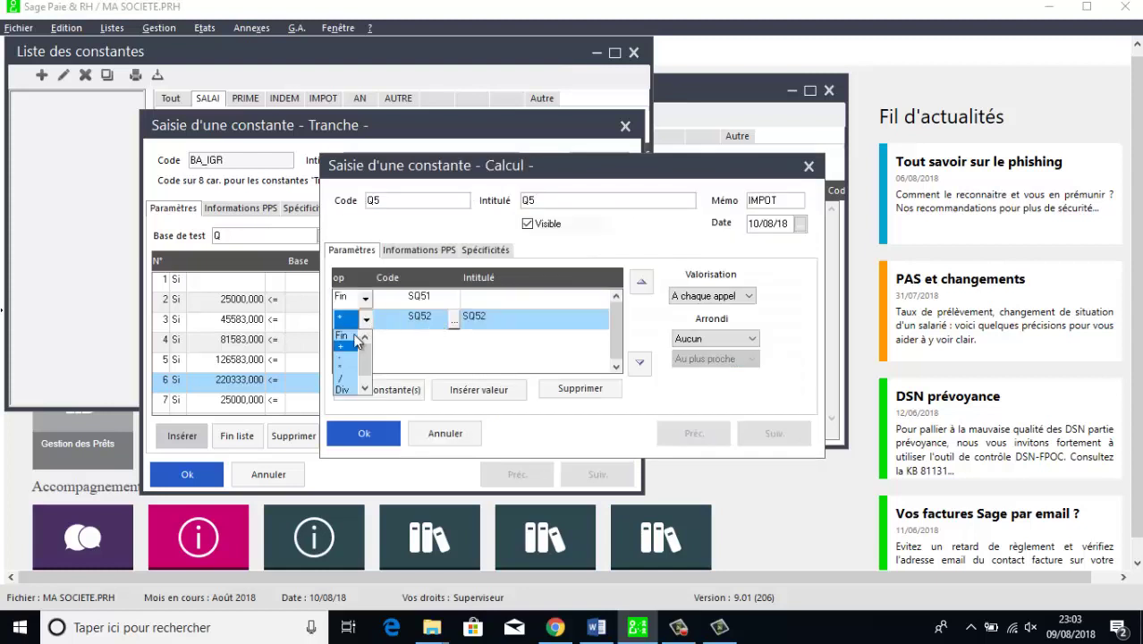
pyautogui.click(344, 354)
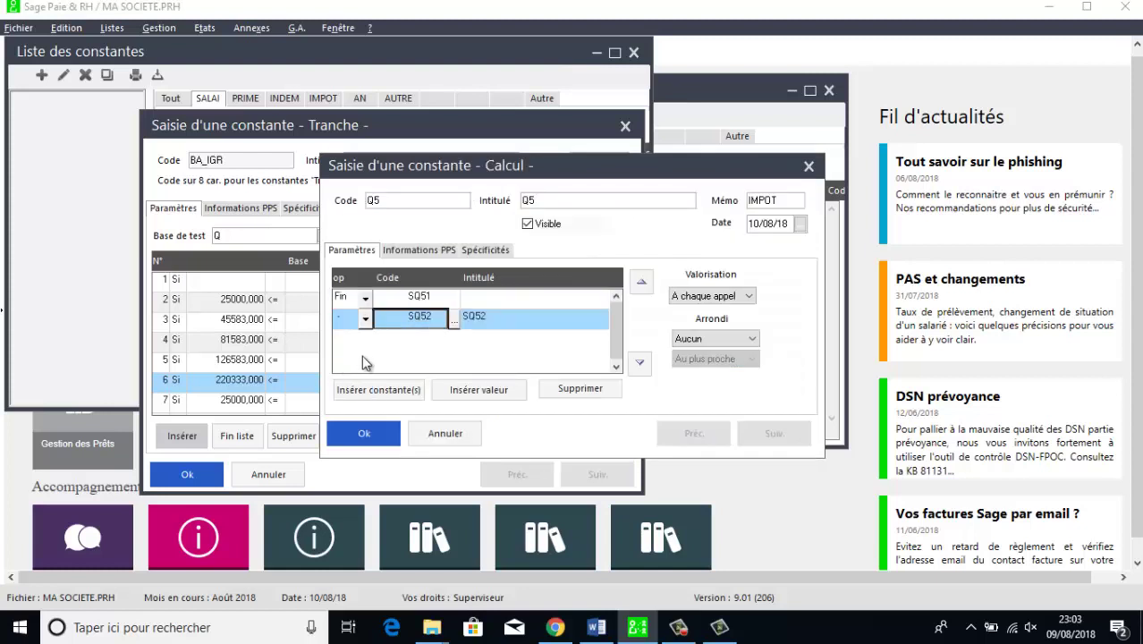
# - Save the Q5 constant and assign it as the associated value of row 6 in the bracket table
pyautogui.click(379, 434)
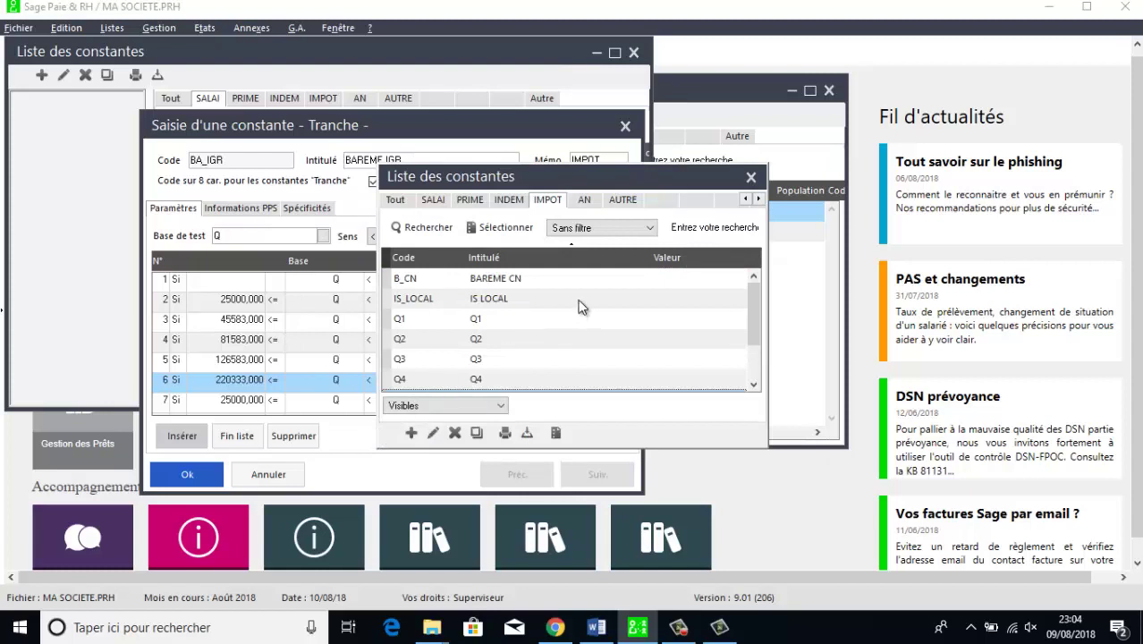
pyautogui.click(524, 230)
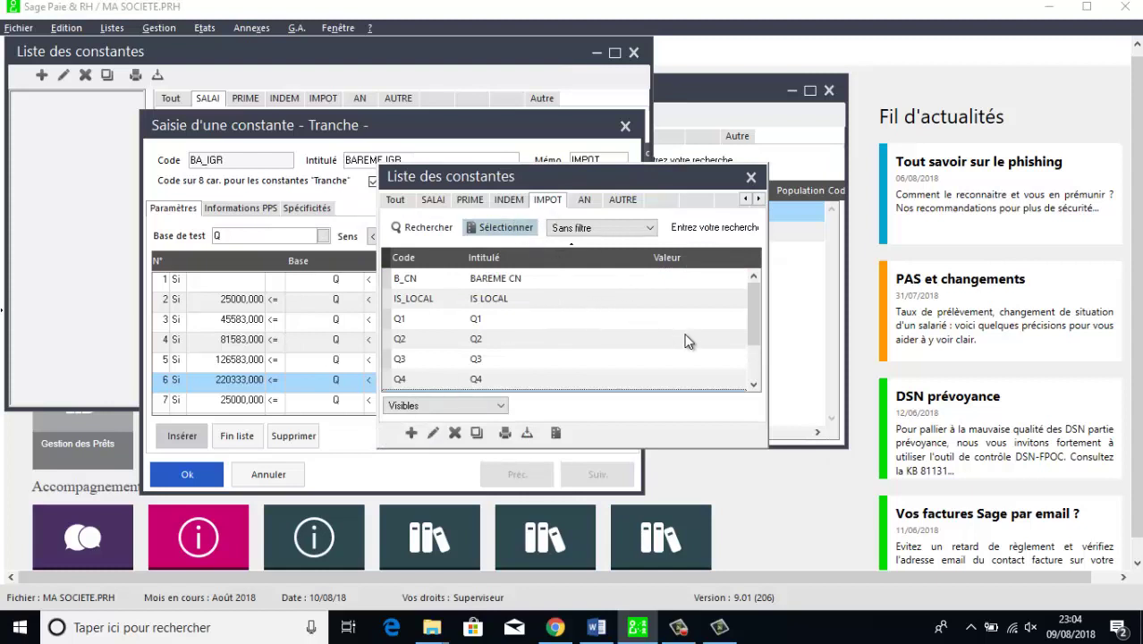
pyautogui.moveTo(749, 320); pyautogui.dragTo(748, 332)
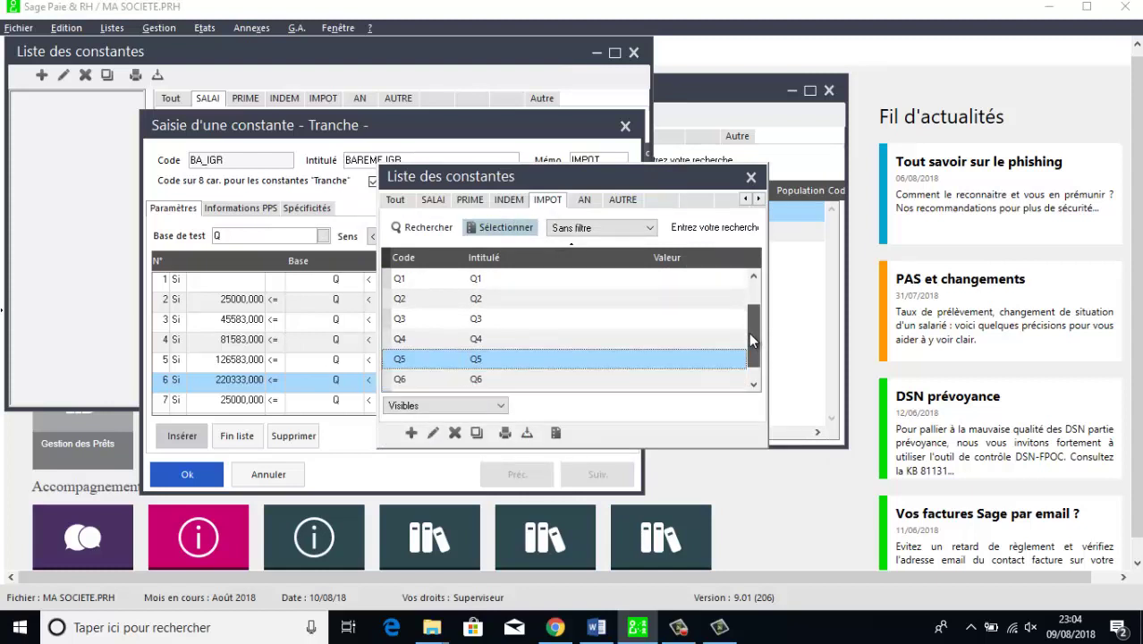
pyautogui.doubleClick(517, 355)
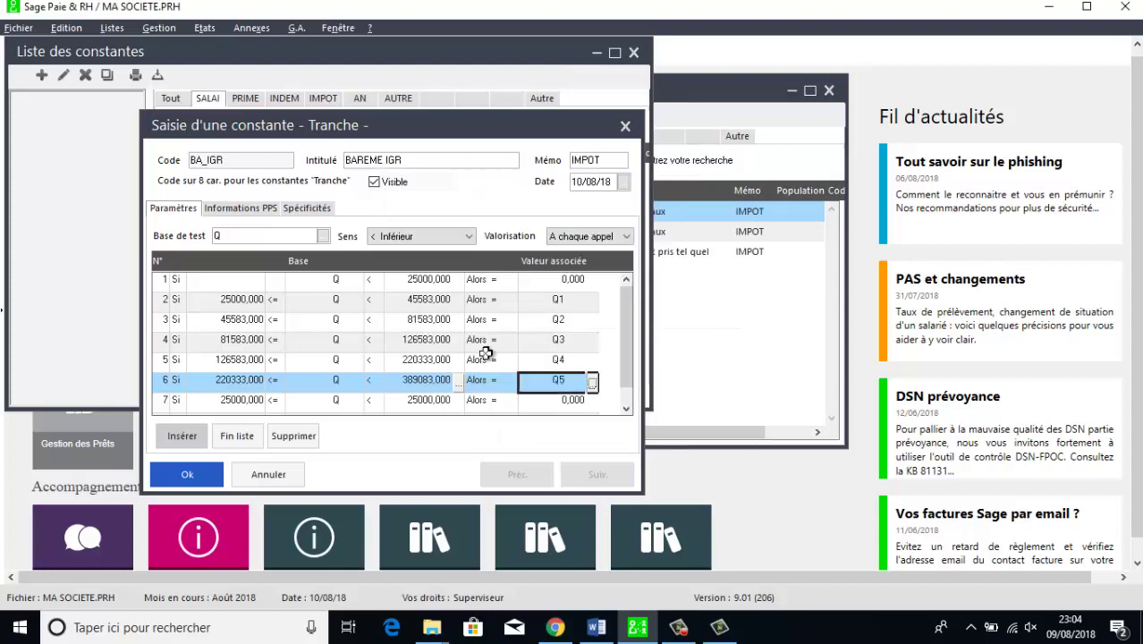
# - Set the upper limit of row 7 in the bracket table to 842166
pyautogui.click(436, 400)
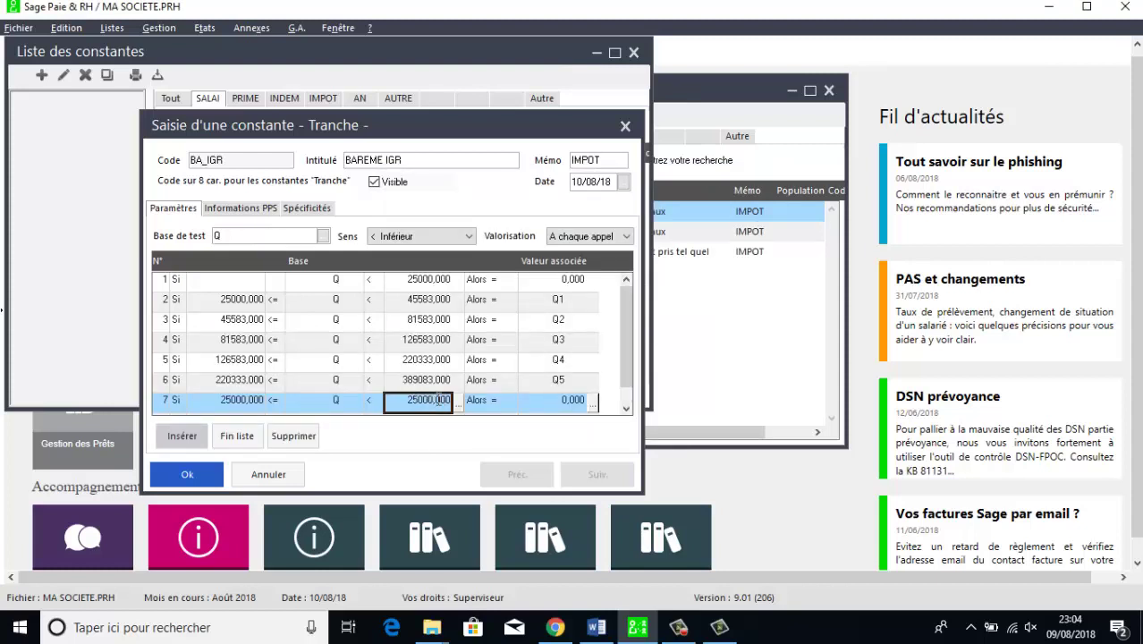
pyautogui.write('842')
pyautogui.write(',66')
pyautogui.press('Tab')
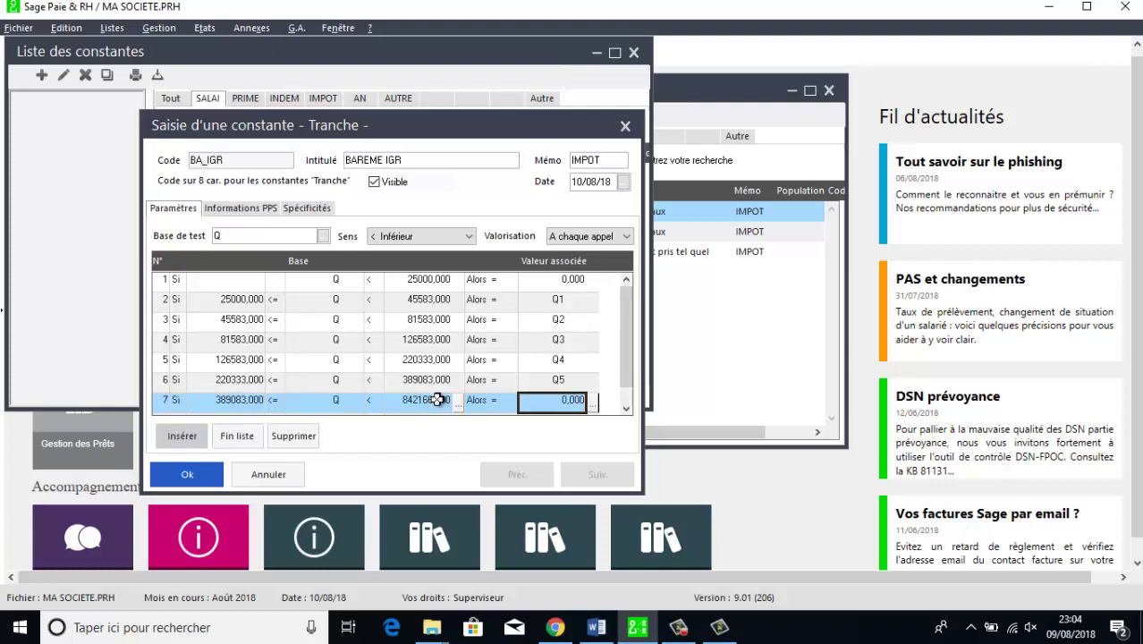
# - Assign Q6 as the associated value of row 7 and Q7 for row 8, and save the BA_IGR bracket constant
pyautogui.write('Q6')
pyautogui.click(625, 340)
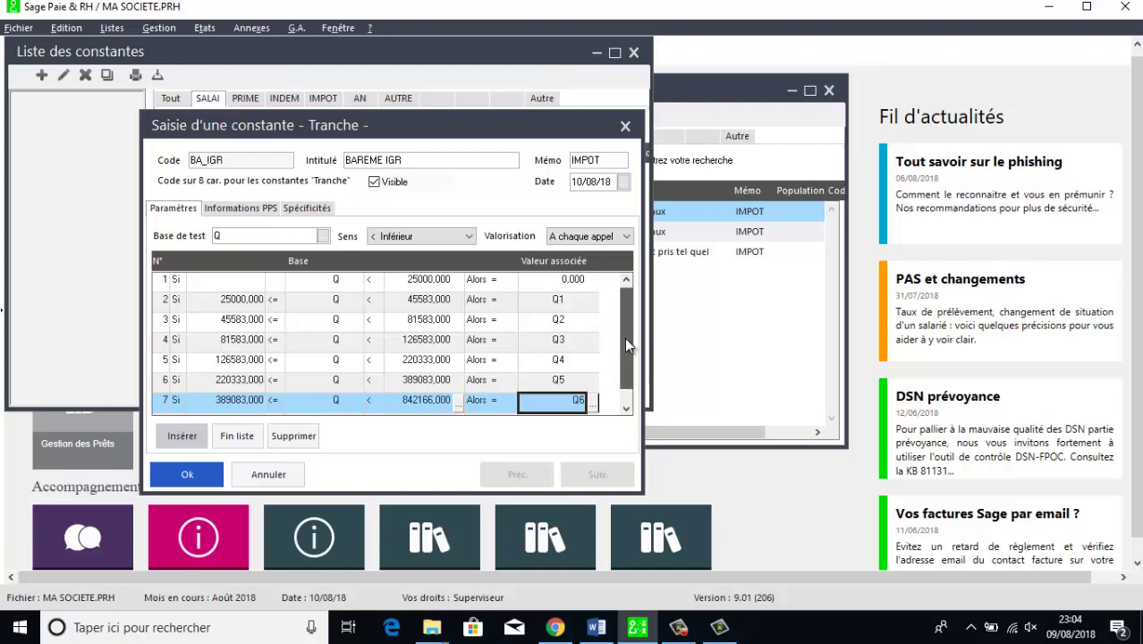
pyautogui.moveTo(624, 346); pyautogui.dragTo(626, 359)
pyautogui.click(555, 399)
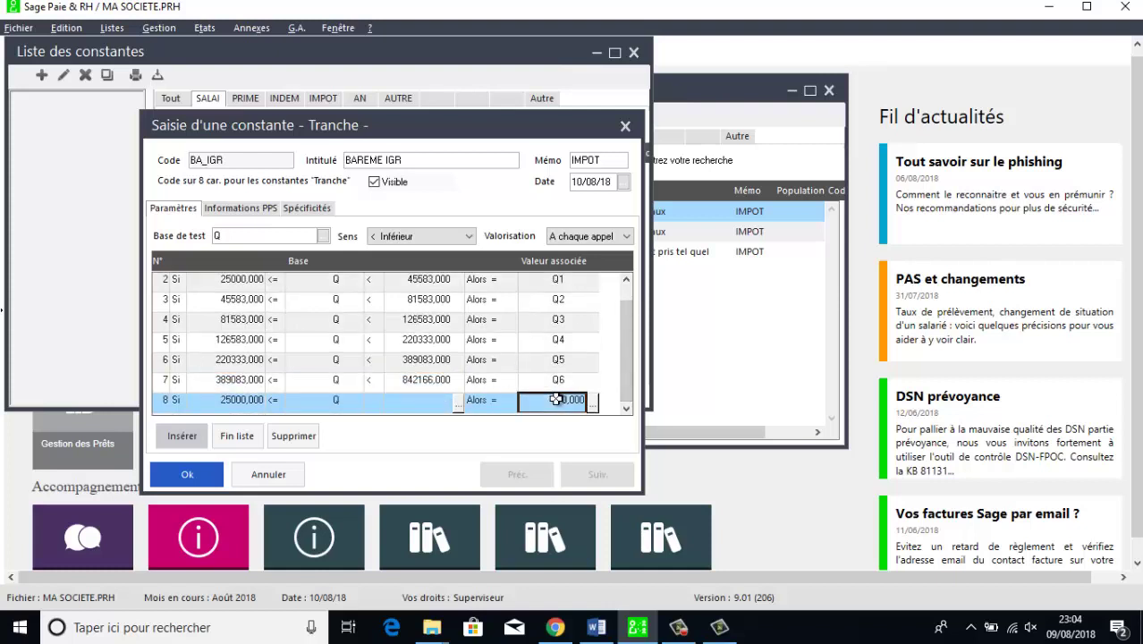
pyautogui.write('Q7')
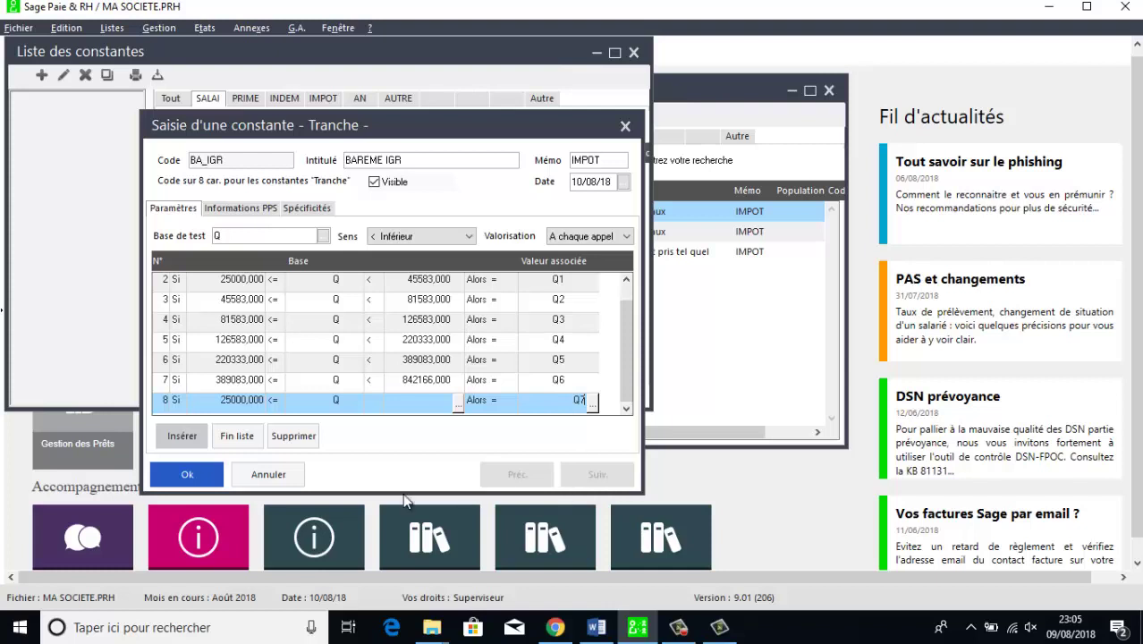
pyautogui.click(188, 475)
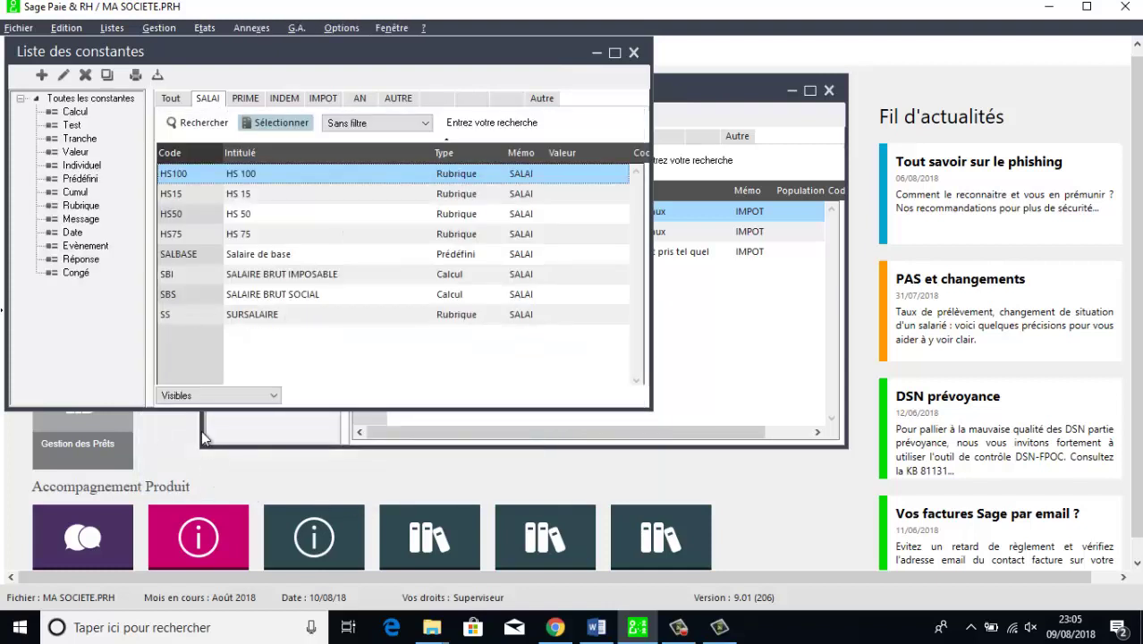
# - Start a new Calcul constant with code B_IGR3, title 1/3 BASE IGR and memo AUTRE
pyautogui.click(42, 76)
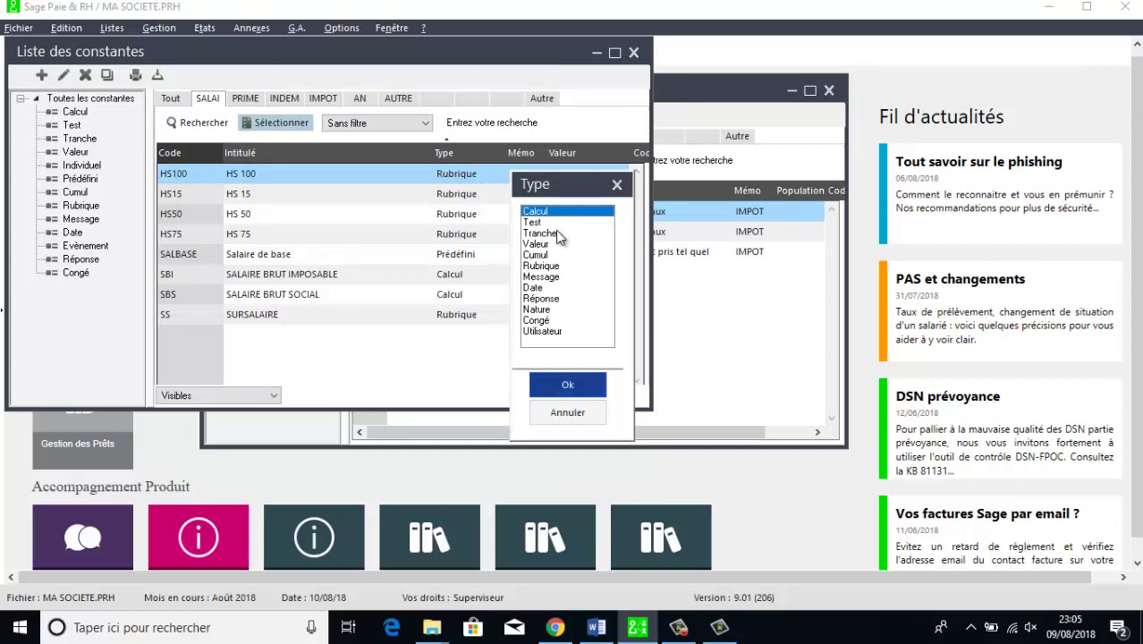
pyautogui.click(567, 383)
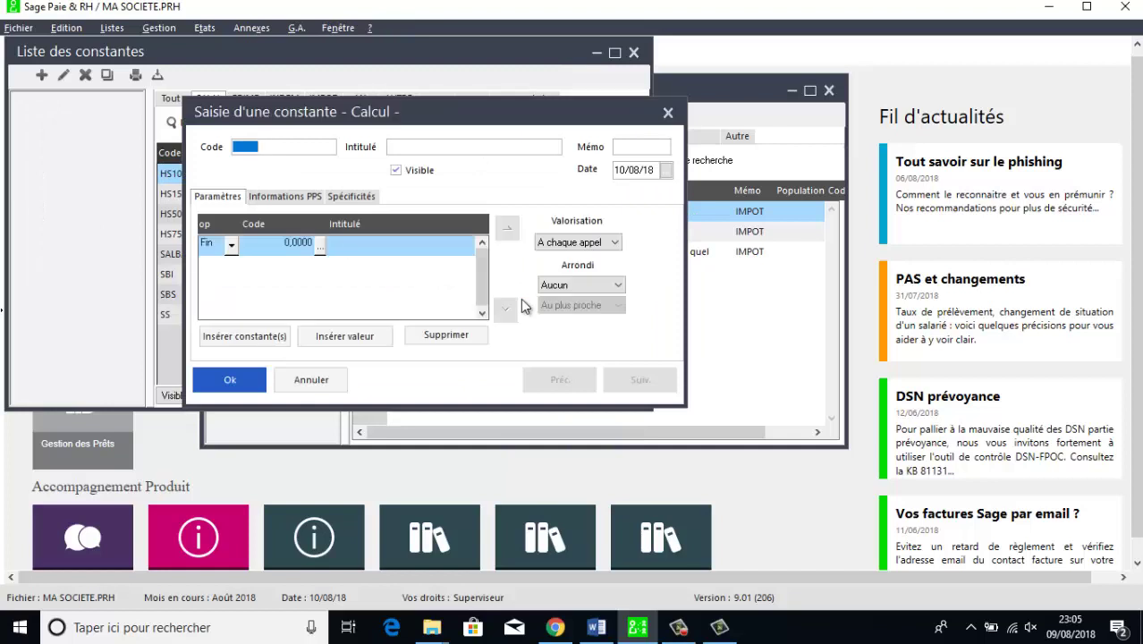
pyautogui.write('B_IGR3')
pyautogui.press('Tab')
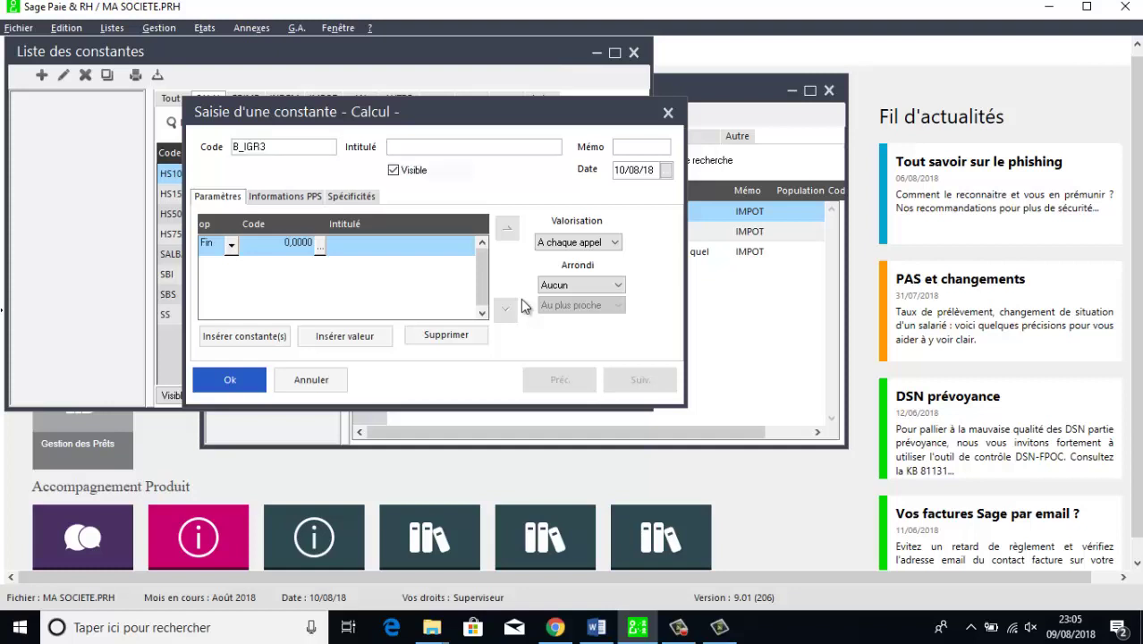
pyautogui.write('1/3 BASE IGR')
pyautogui.press('Tab')
pyautogui.write('AUTRE')
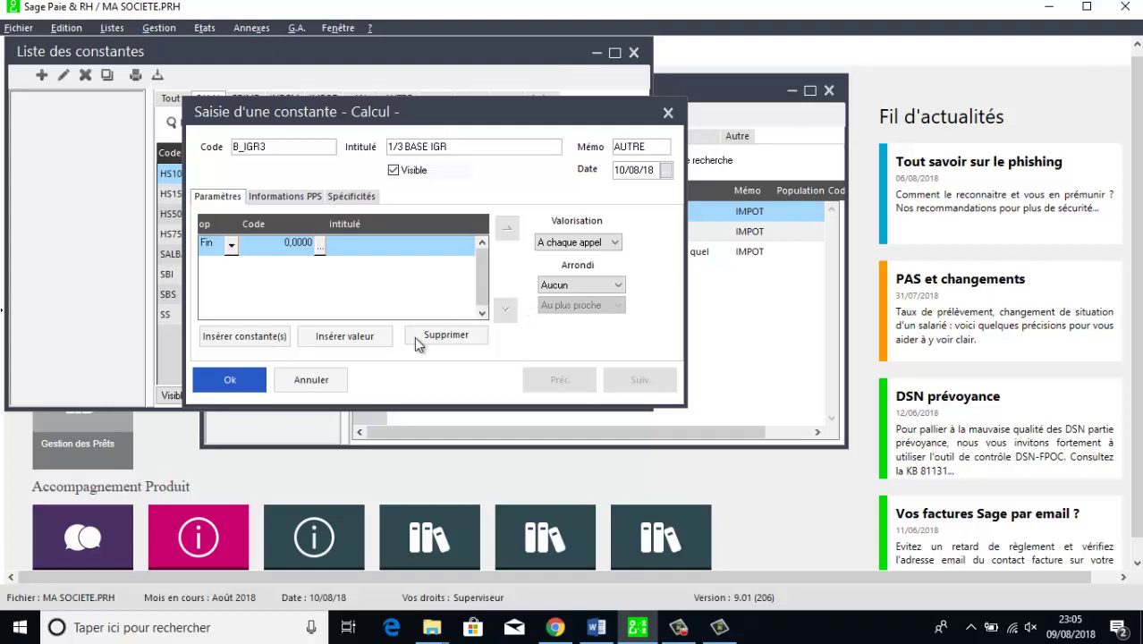
# - Choose B_IGR from the AUTRE constants as the first term of the B_IGR3 calculation
pyautogui.click(320, 248)
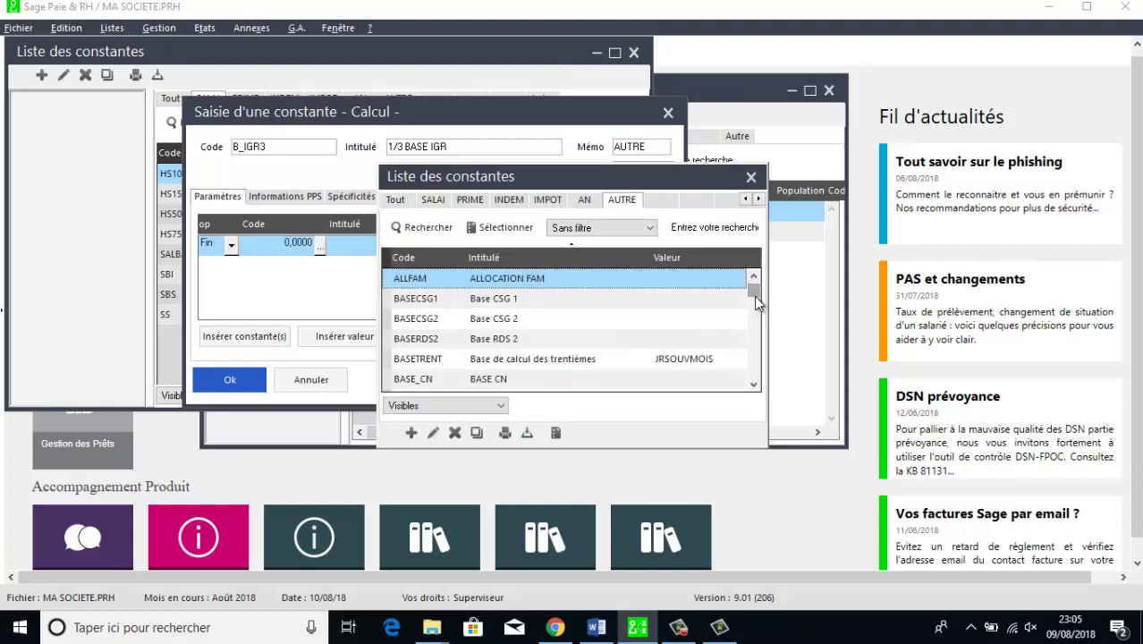
pyautogui.moveTo(754, 295); pyautogui.dragTo(755, 311)
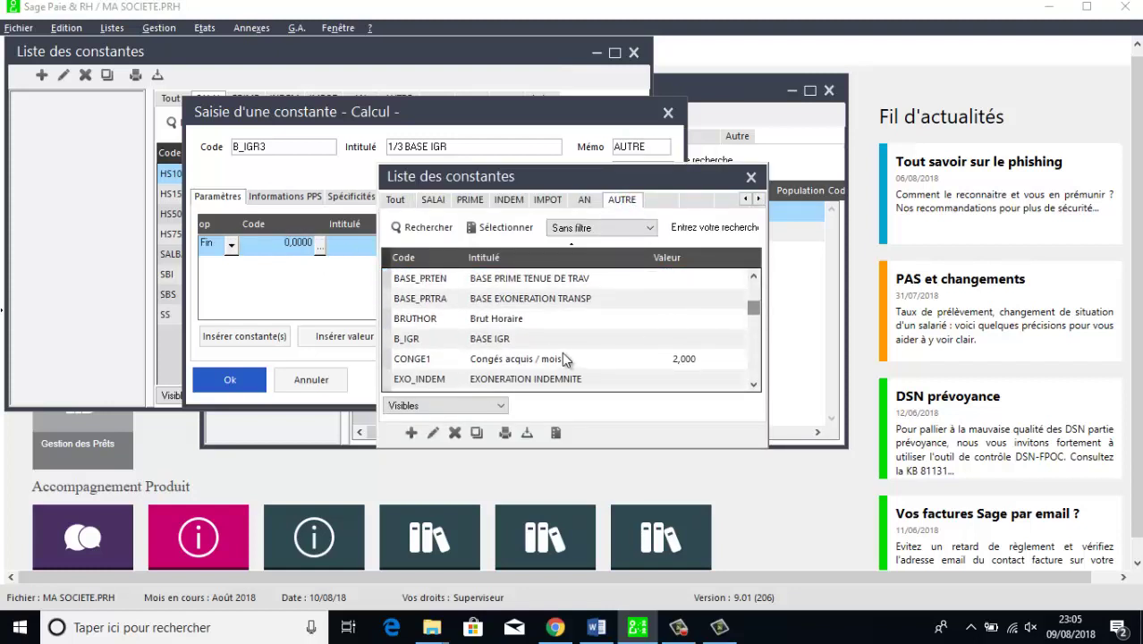
pyautogui.doubleClick(537, 341)
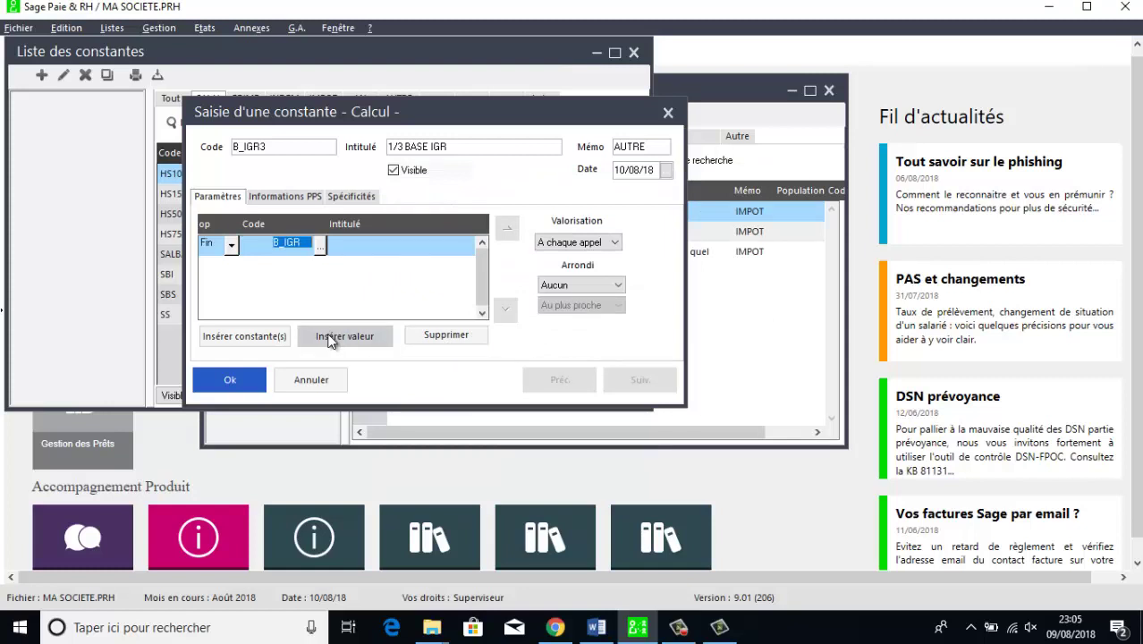
# - Add a second term to the calculation that divides by the value 3, and save the B_IGR3 constant
pyautogui.click(331, 339)
pyautogui.click(231, 265)
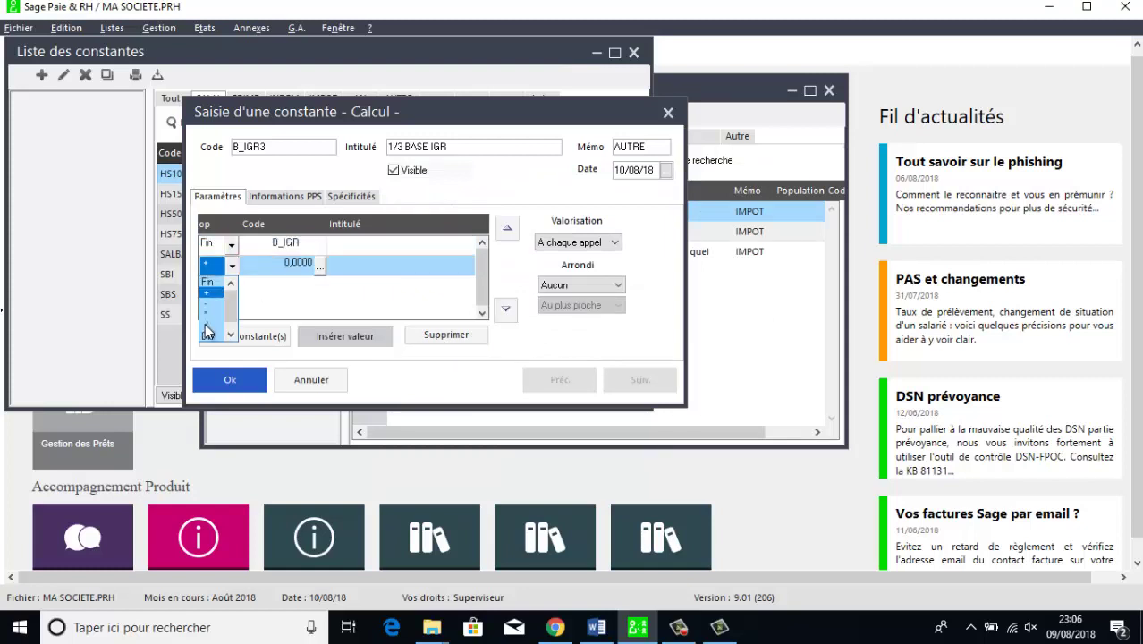
pyautogui.click(207, 329)
pyautogui.write('3')
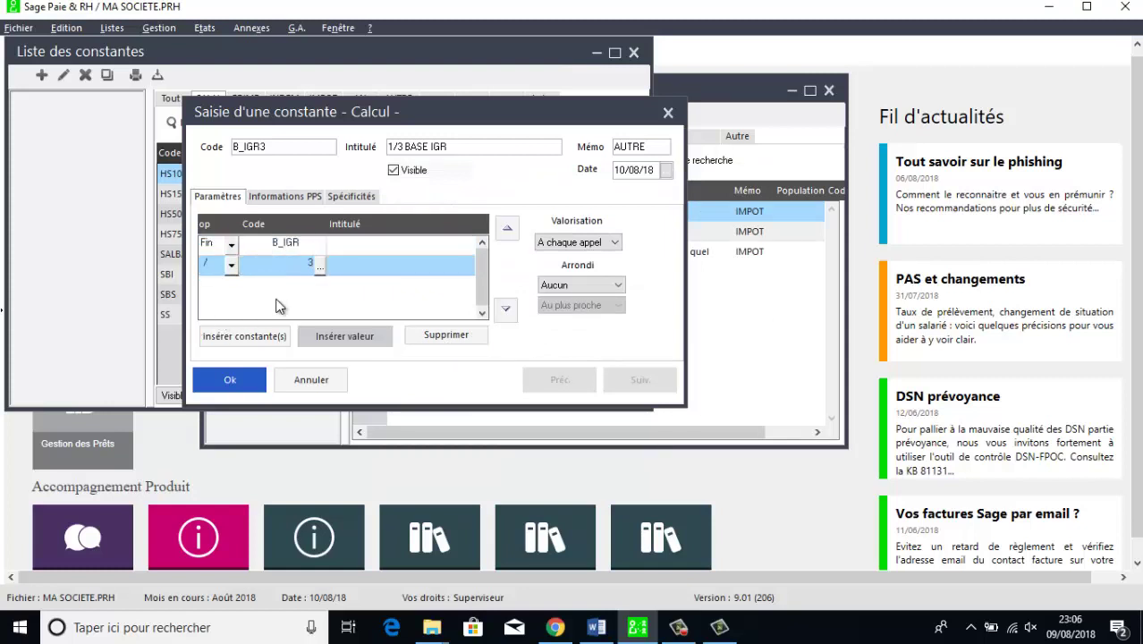
pyautogui.click(243, 377)
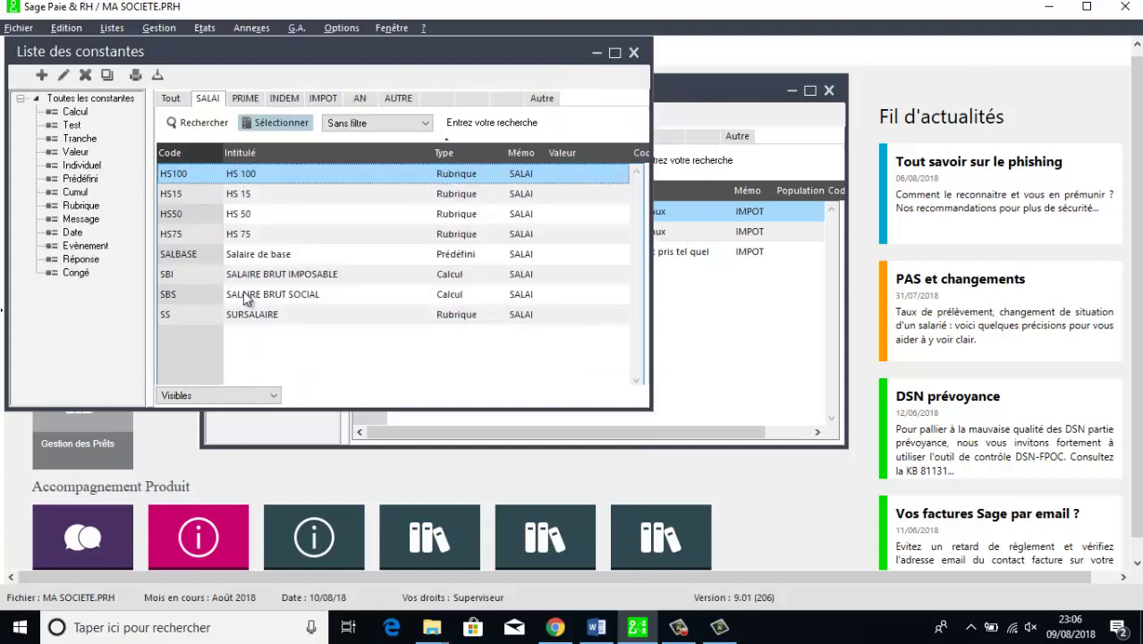
# - Start a new Test constant with code T_IGR, title TEST IGR and memo IMPOT
pyautogui.click(41, 75)
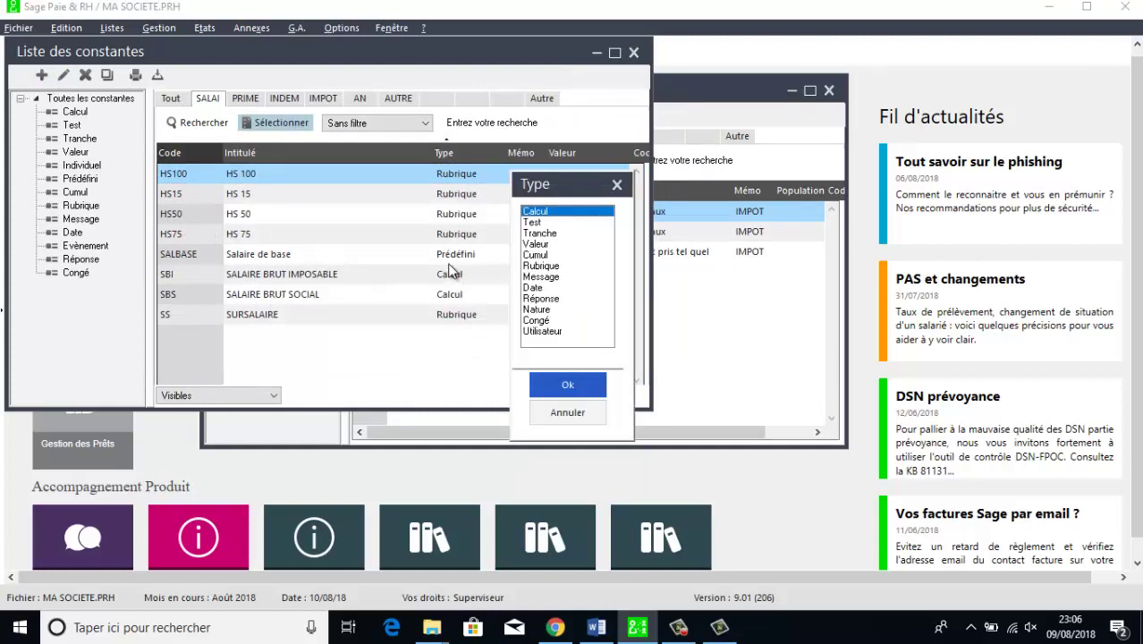
pyautogui.click(533, 222)
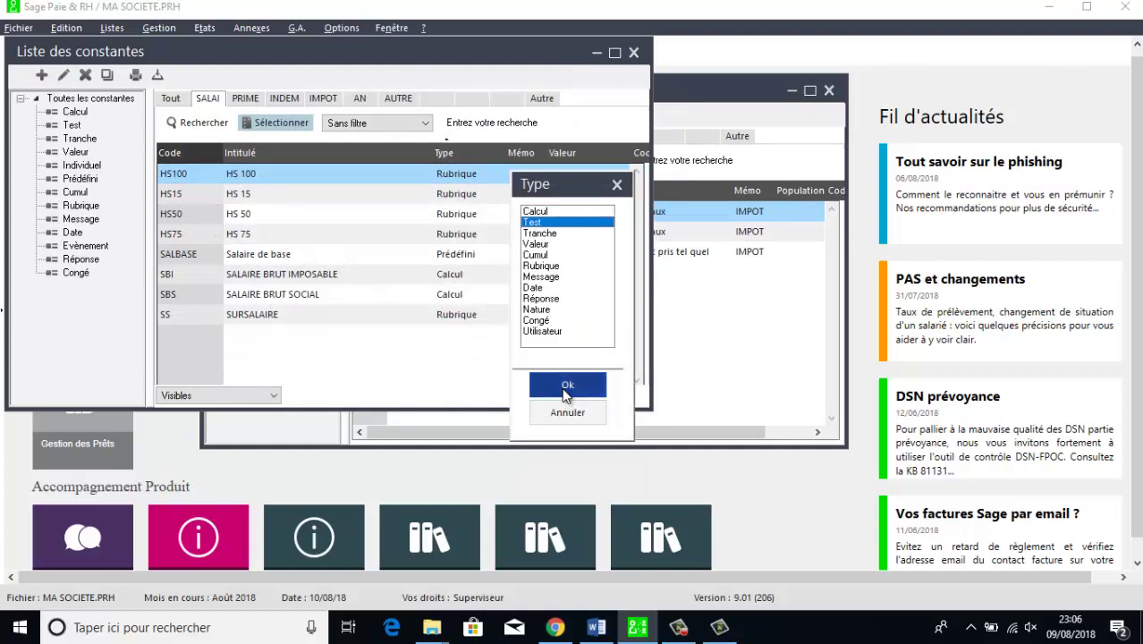
pyautogui.click(567, 385)
pyautogui.write('T')
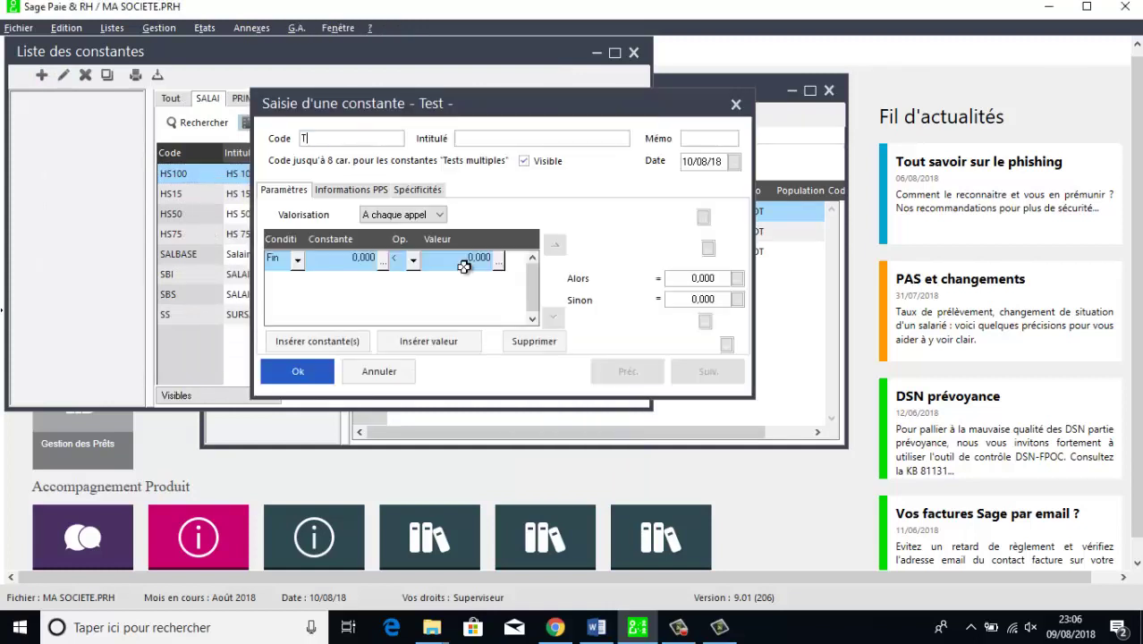
pyautogui.write('_IGR')
pyautogui.press('Tab')
pyautogui.write('TEST ')
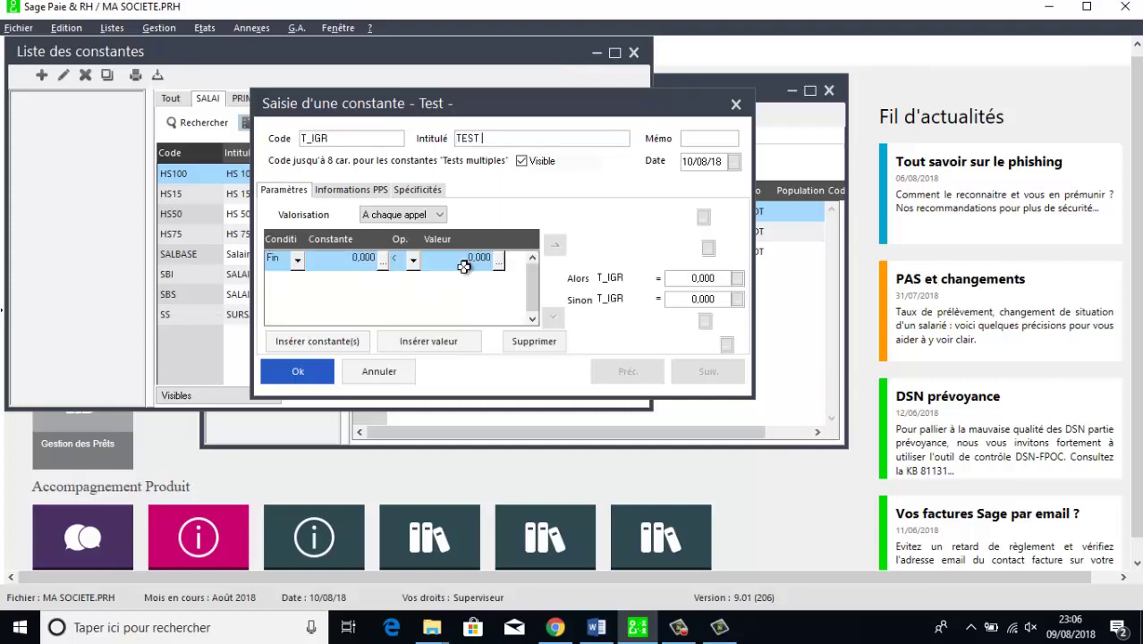
pyautogui.write('IGR')
pyautogui.press('Tab')
pyautogui.write('IMPOT')
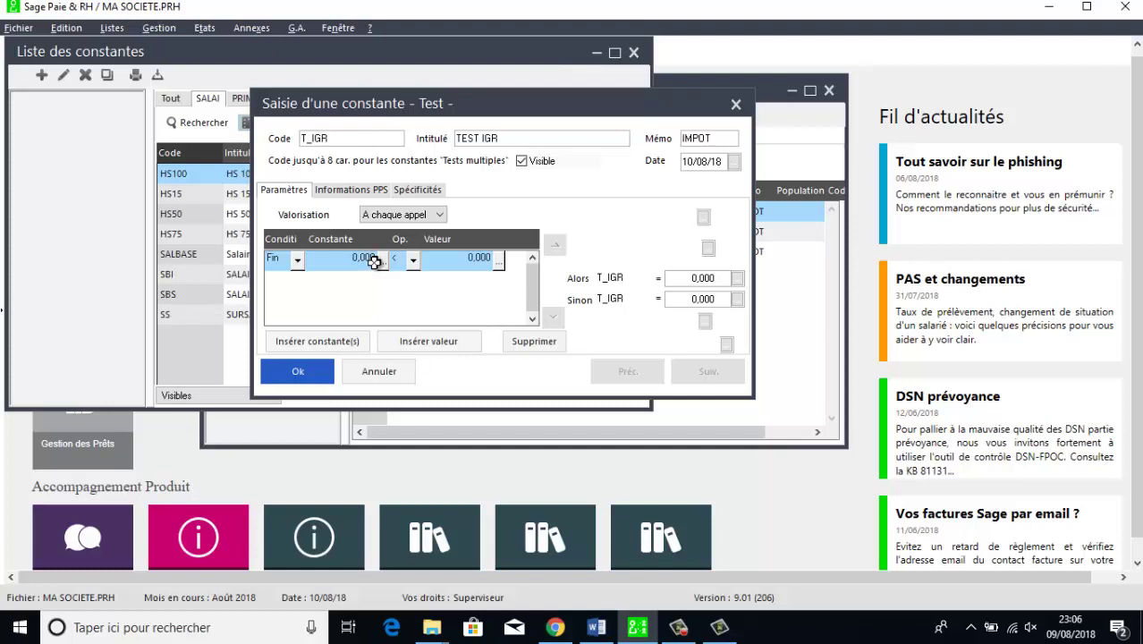
# - Choose BA_IGR from the IMPOT constants as the constant tested in the T_IGR condition
pyautogui.click(379, 259)
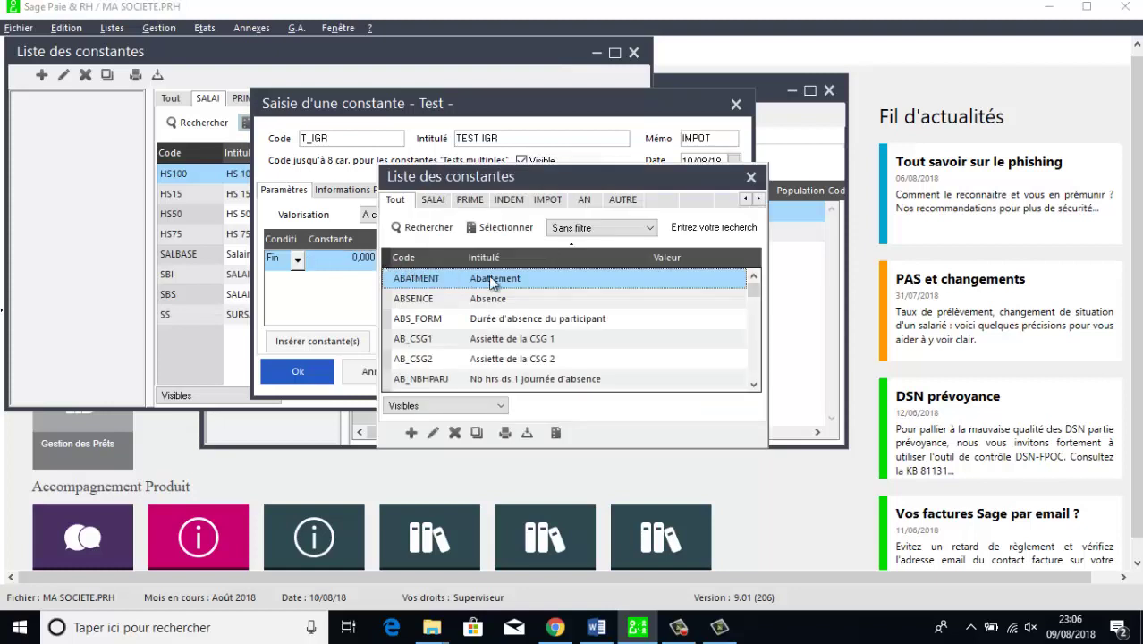
pyautogui.click(547, 199)
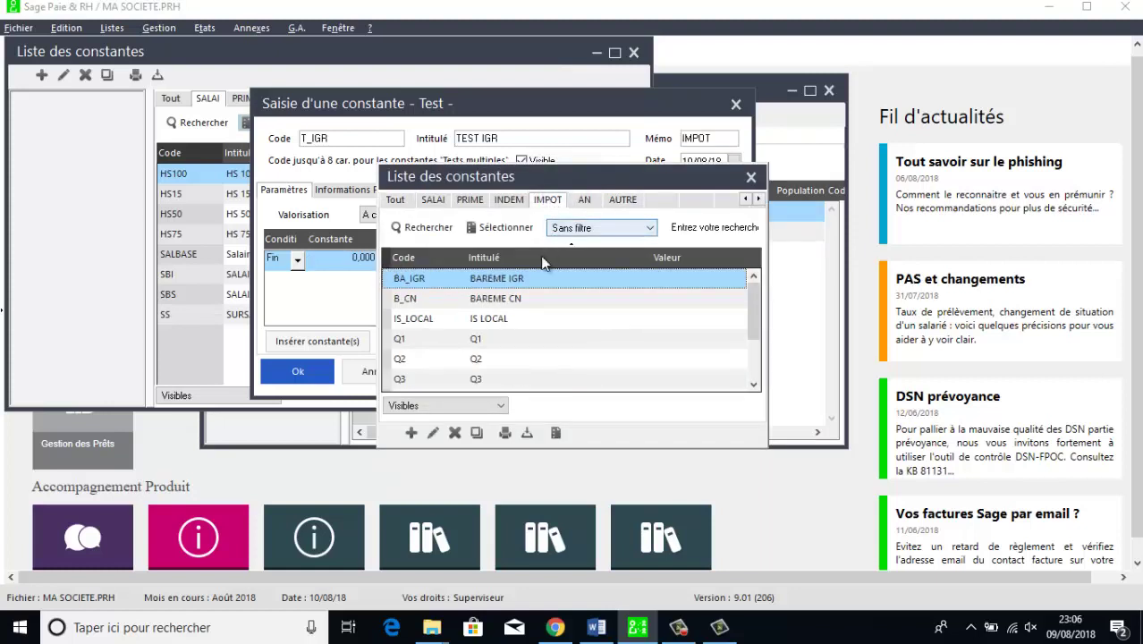
pyautogui.doubleClick(503, 281)
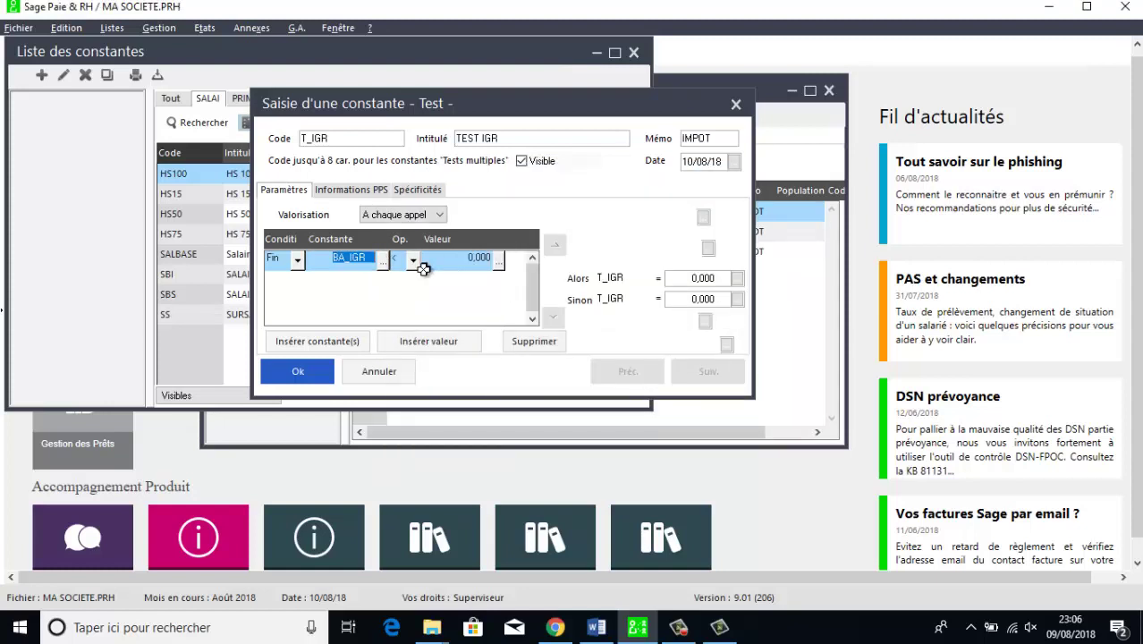
# - Choose B_IGR3 from the AUTRE constants as the comparison value of the T_IGR condition
pyautogui.click(499, 261)
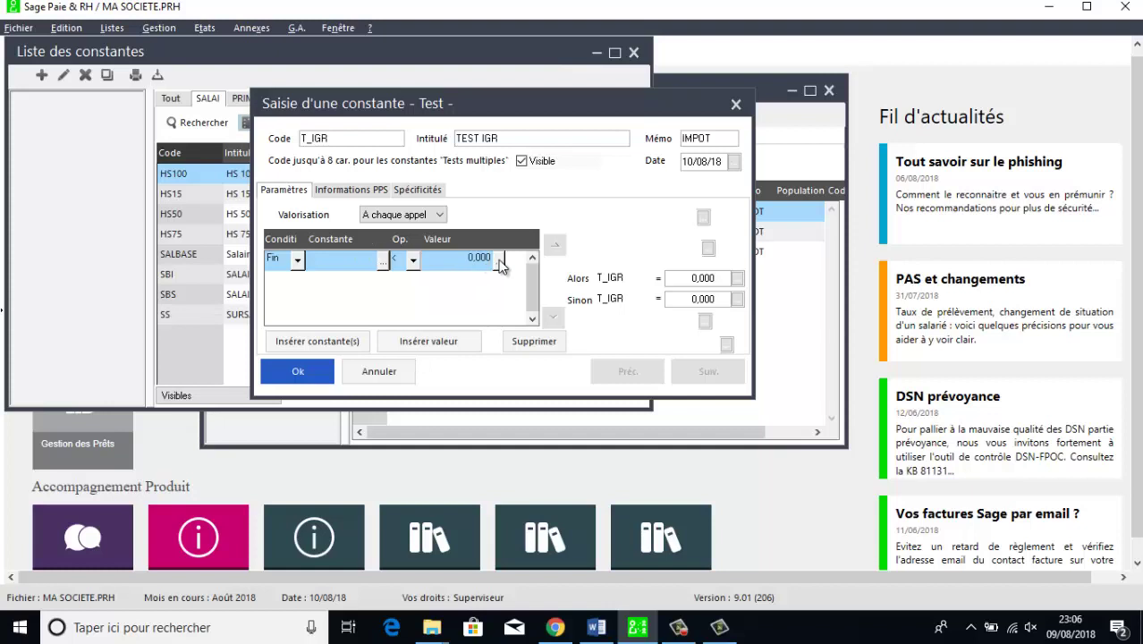
pyautogui.click(501, 259)
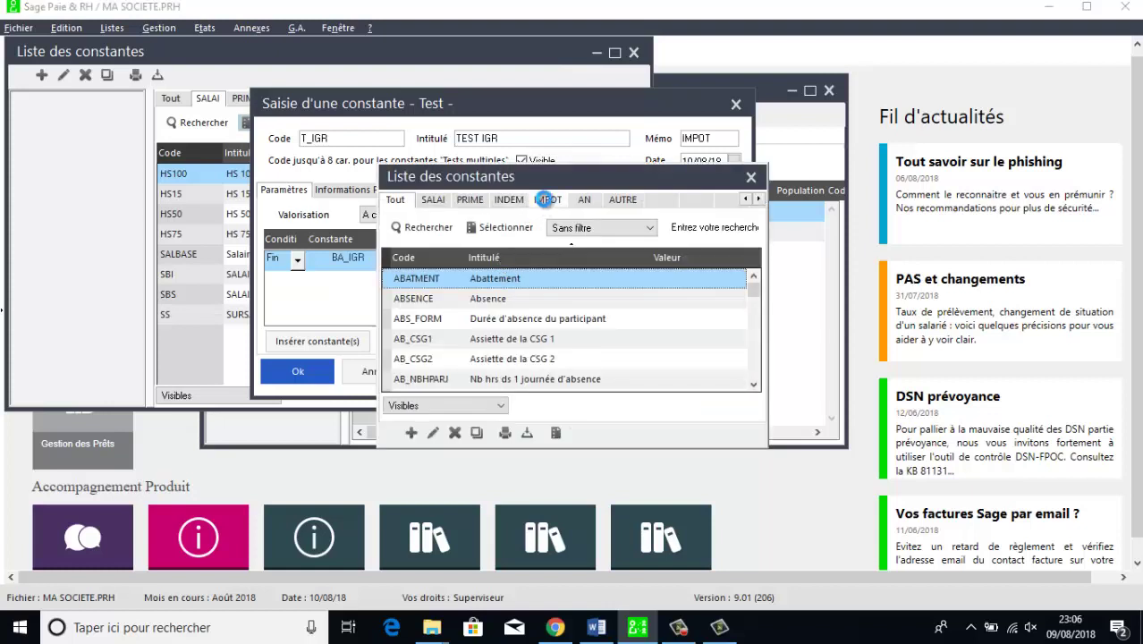
pyautogui.click(547, 199)
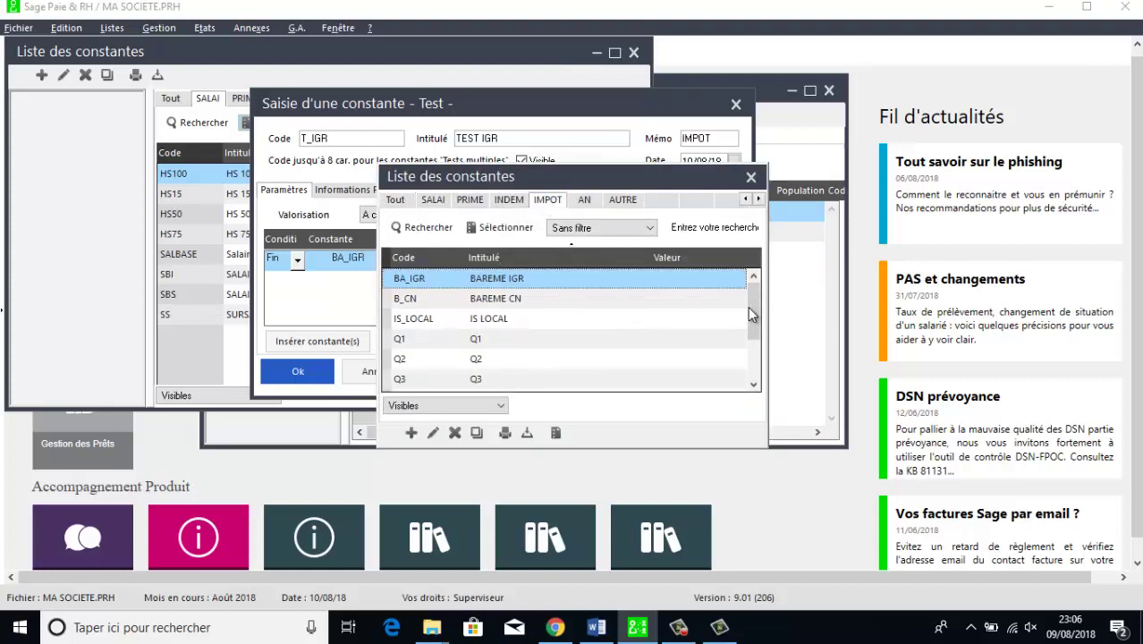
pyautogui.click(628, 202)
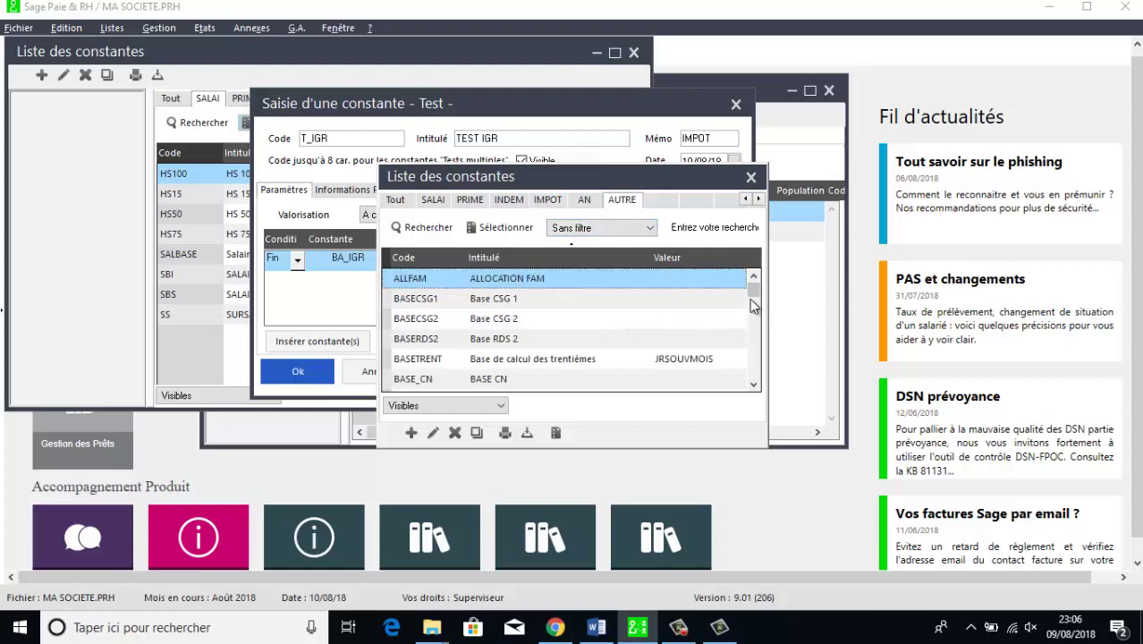
pyautogui.moveTo(756, 290); pyautogui.dragTo(755, 309)
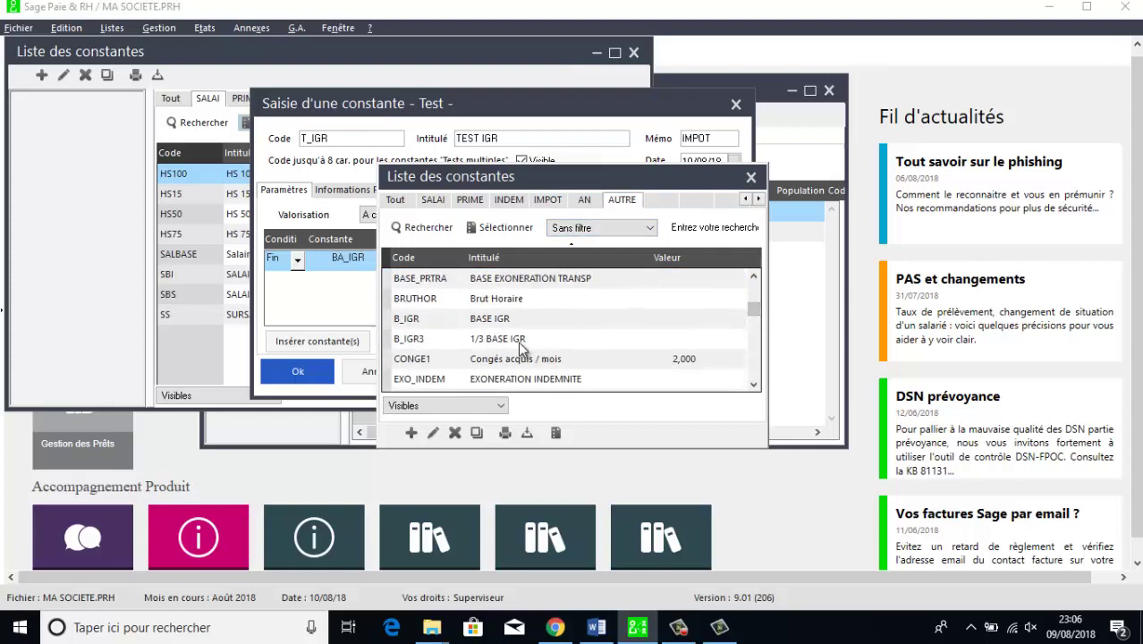
pyautogui.doubleClick(521, 345)
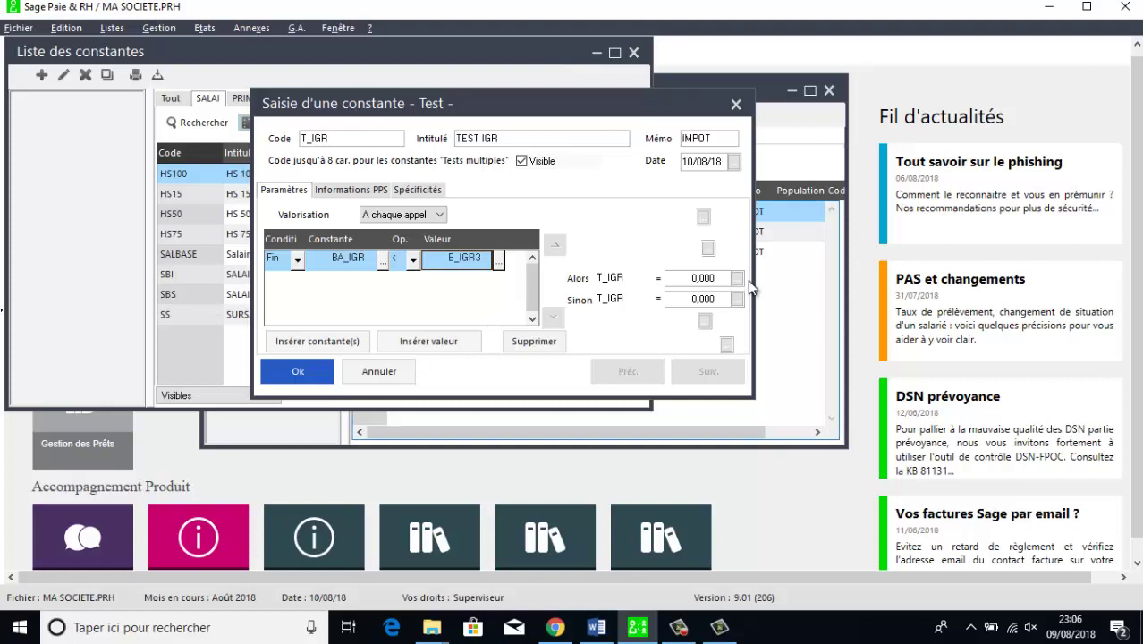
# - Set the Alors result of T_IGR to the BA_IGR constant from the IMPOT group
pyautogui.click(737, 278)
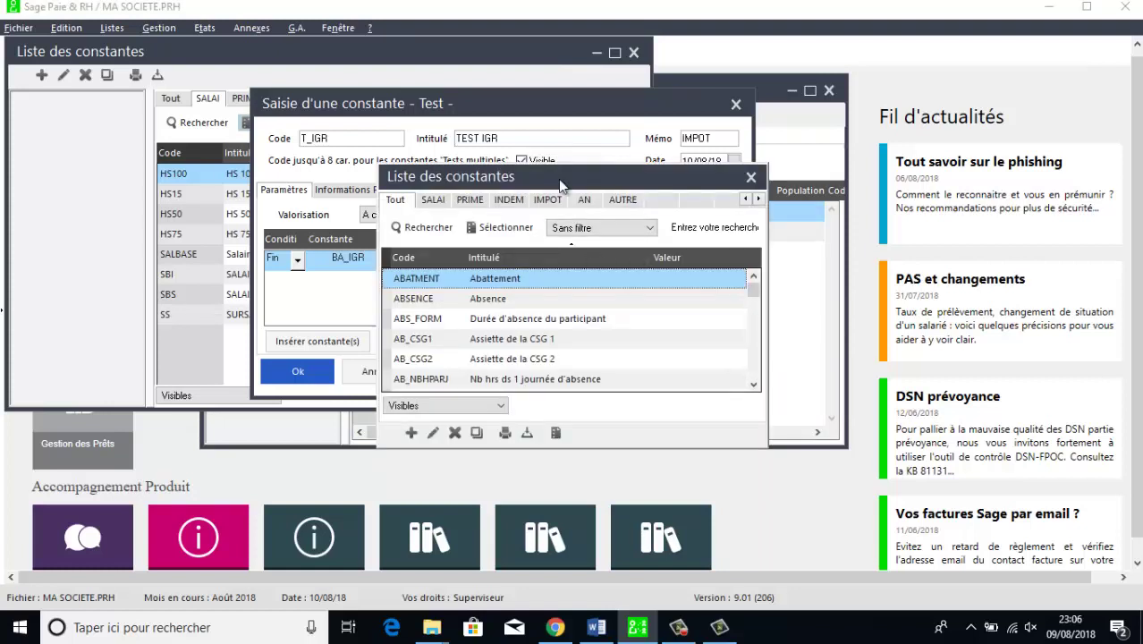
pyautogui.click(547, 199)
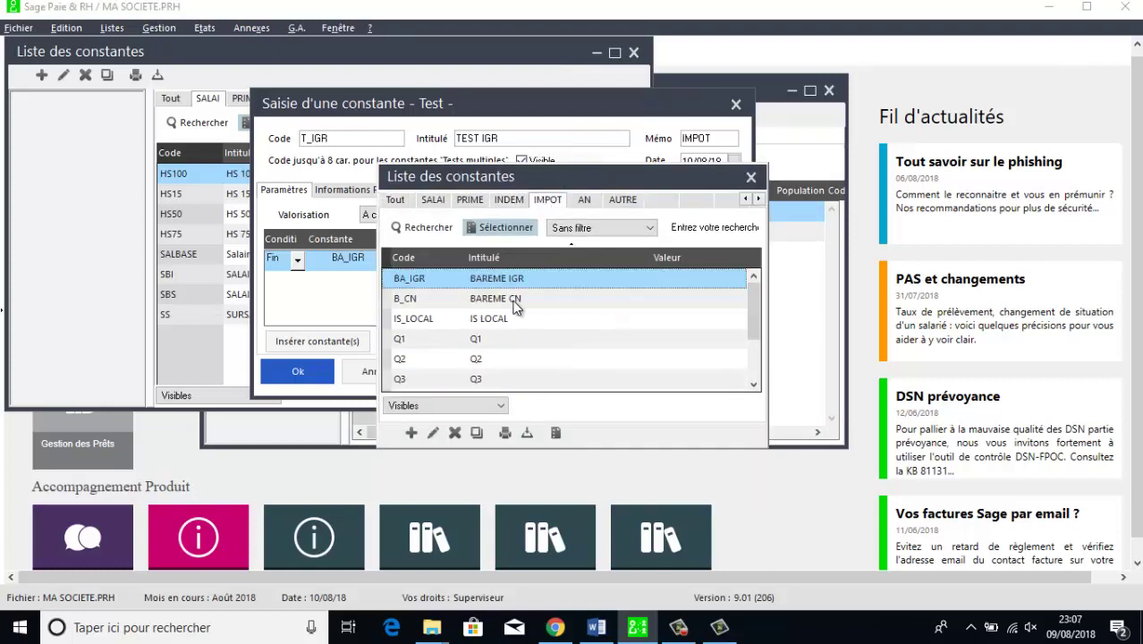
pyautogui.doubleClick(505, 278)
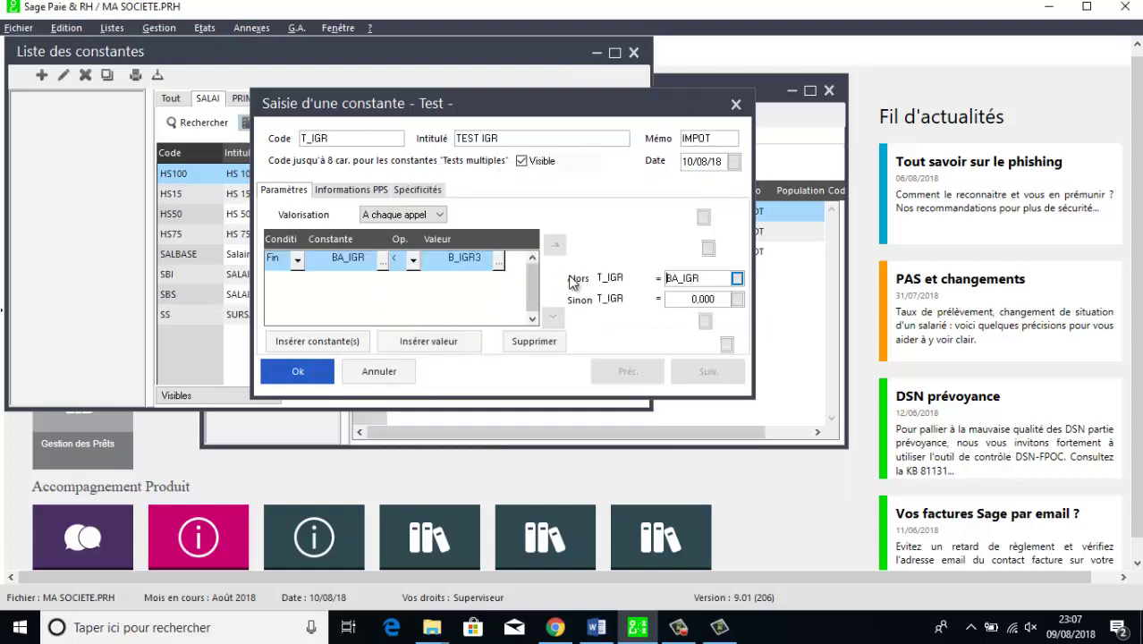
# - Set the Sinon result of T_IGR to B_IGR3 from the AUTRE constants and save the test constant
pyautogui.click(736, 300)
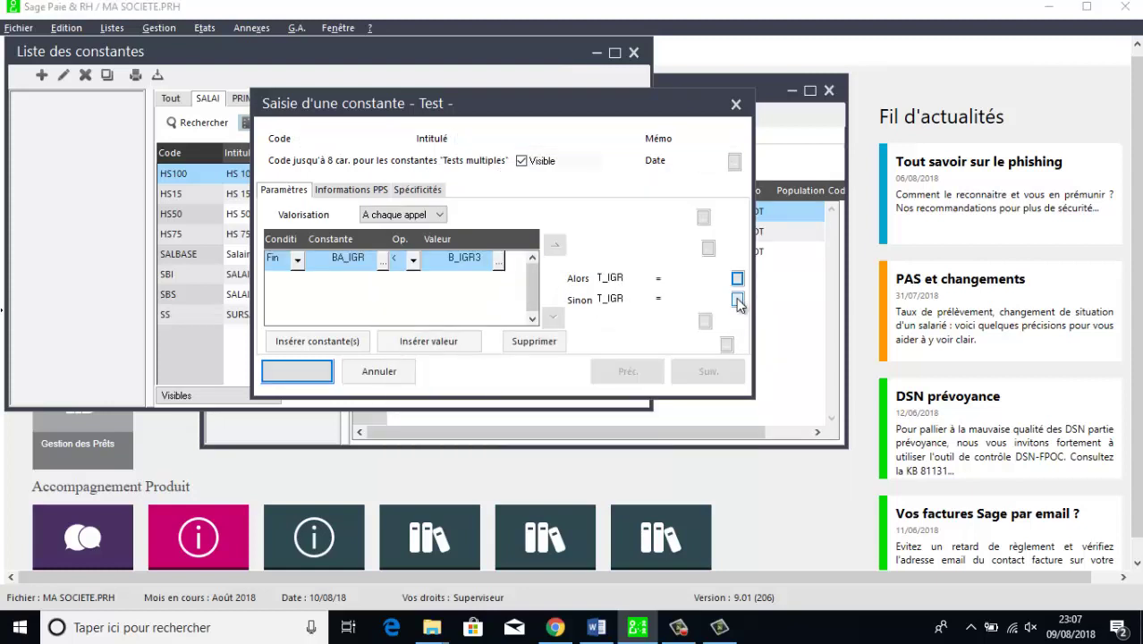
pyautogui.click(624, 202)
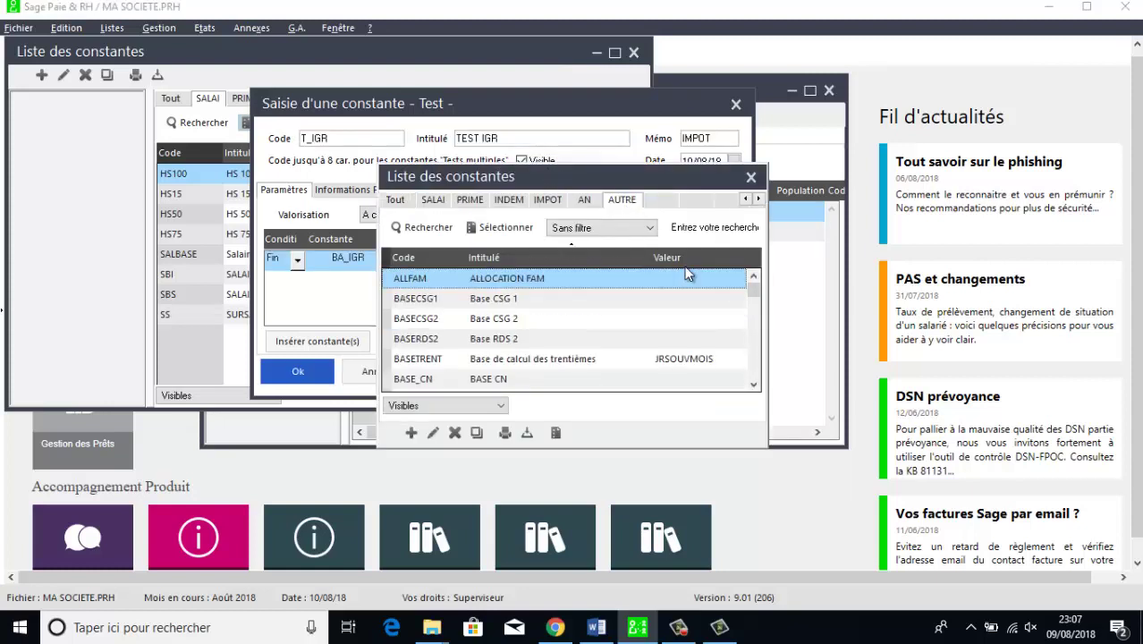
pyautogui.moveTo(753, 291); pyautogui.dragTo(754, 310)
pyautogui.doubleClick(508, 357)
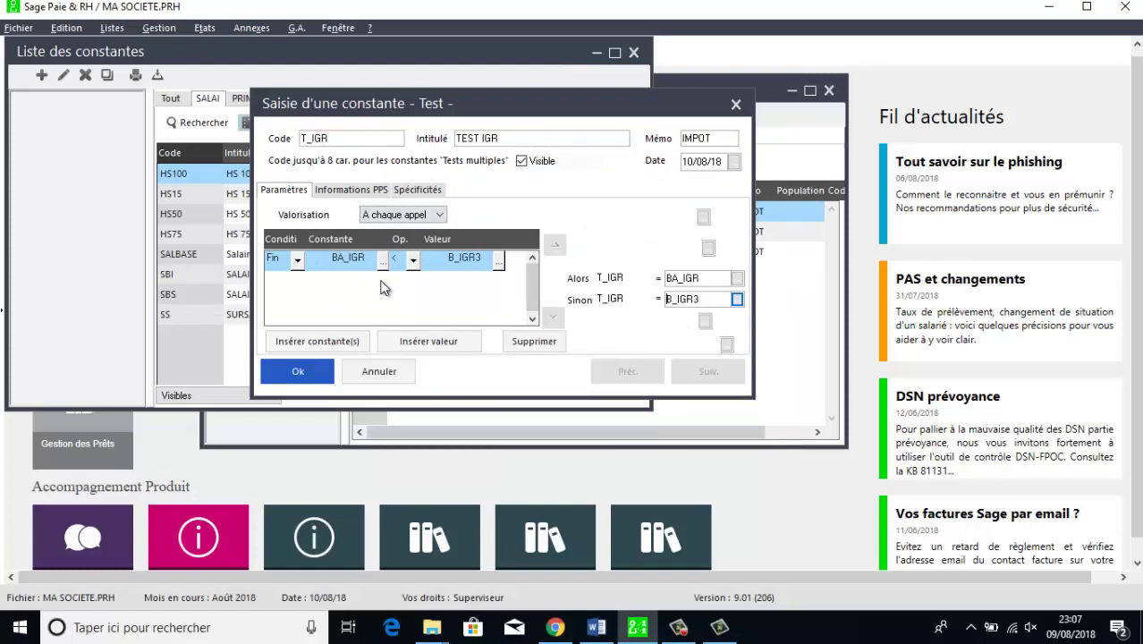
pyautogui.click(322, 373)
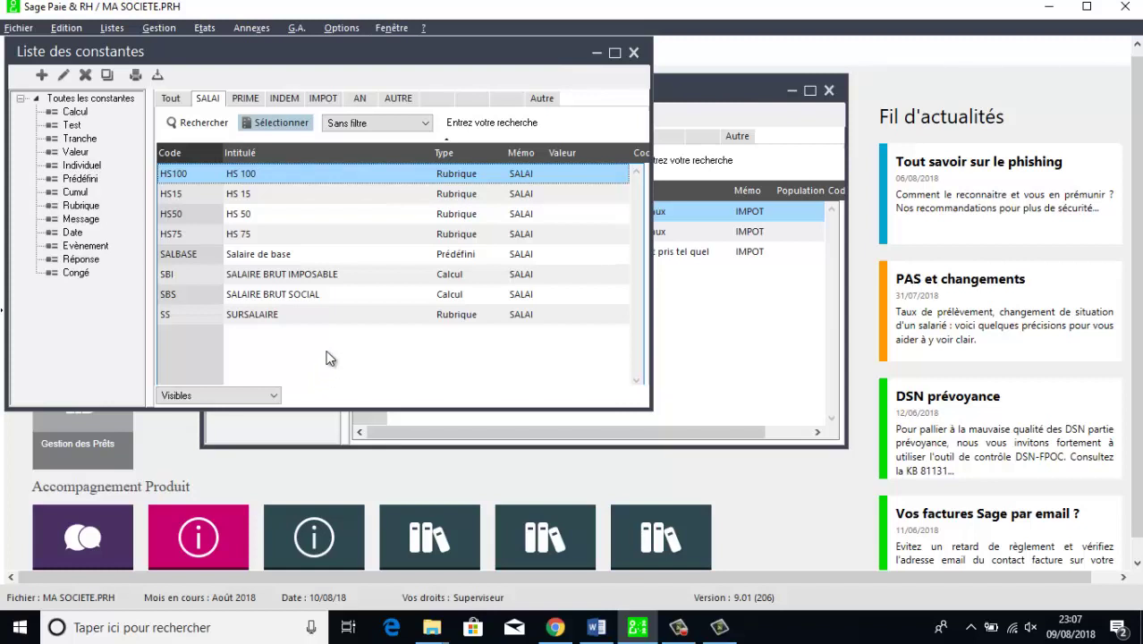
# - Create a new rubrique in the rubriques list and set its type to Cotisation for the IGR tax
pyautogui.click(732, 84)
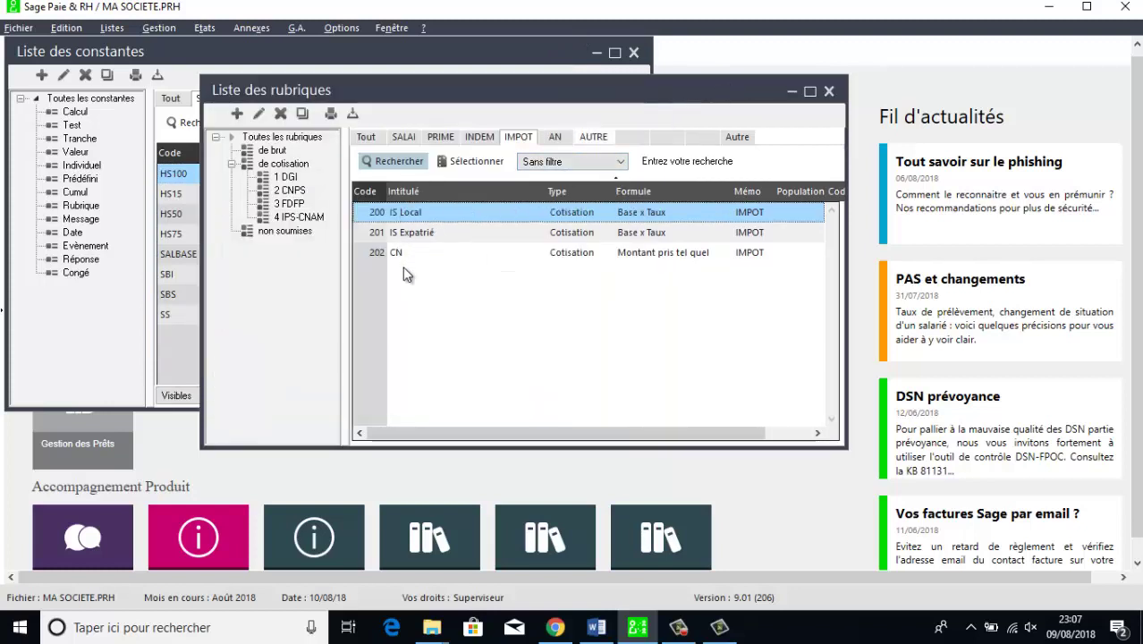
pyautogui.click(407, 253)
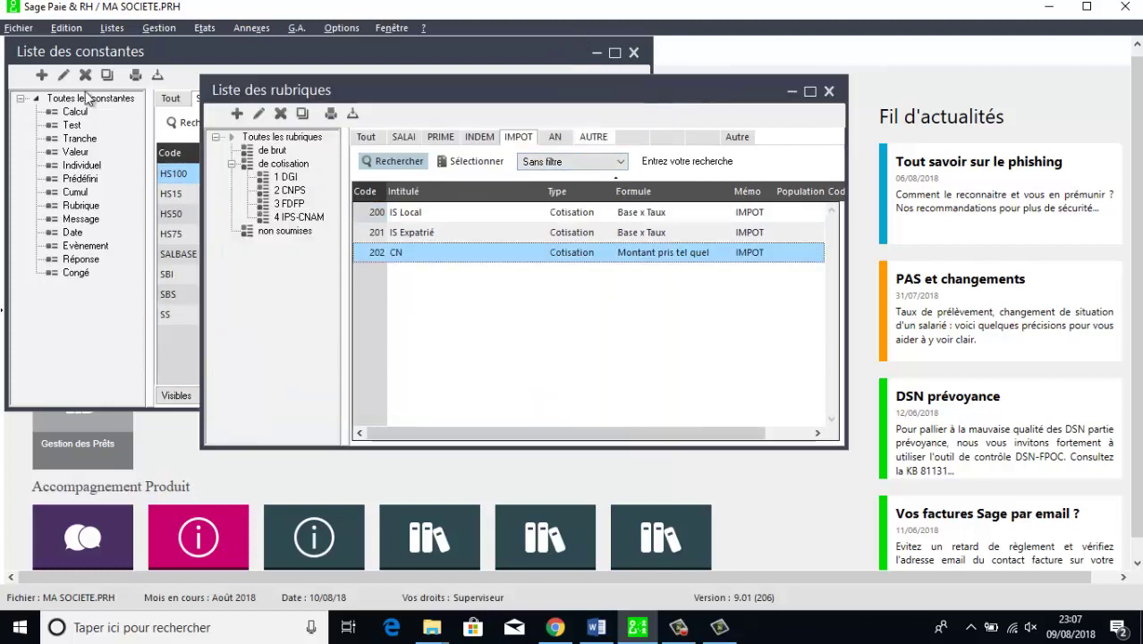
pyautogui.click(237, 114)
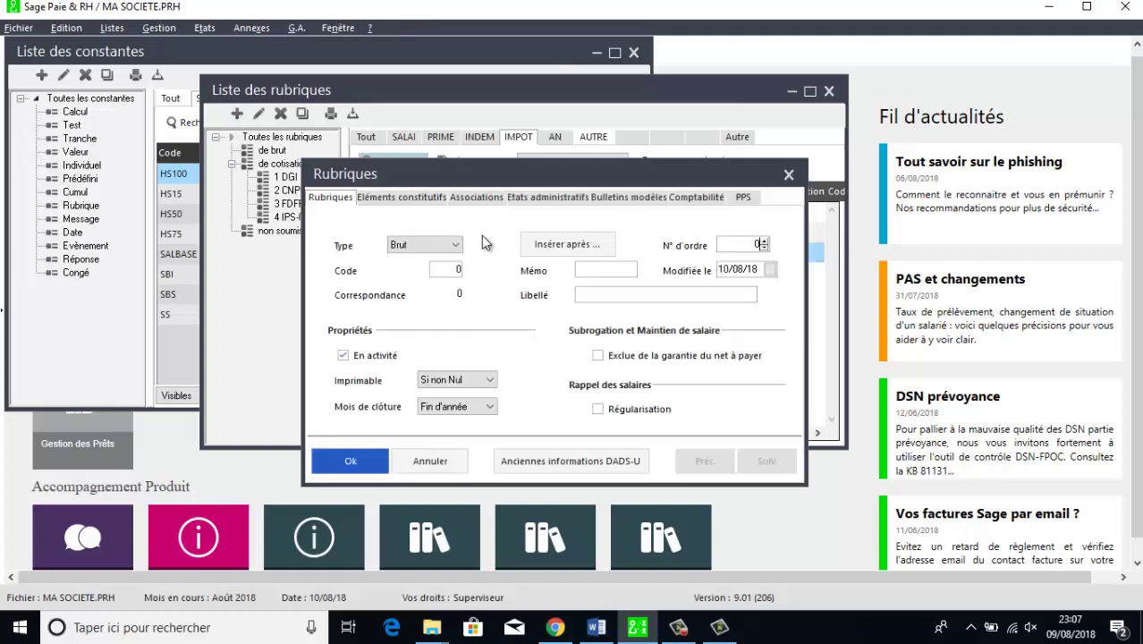
pyautogui.moveTo(536, 172); pyautogui.dragTo(701, 123)
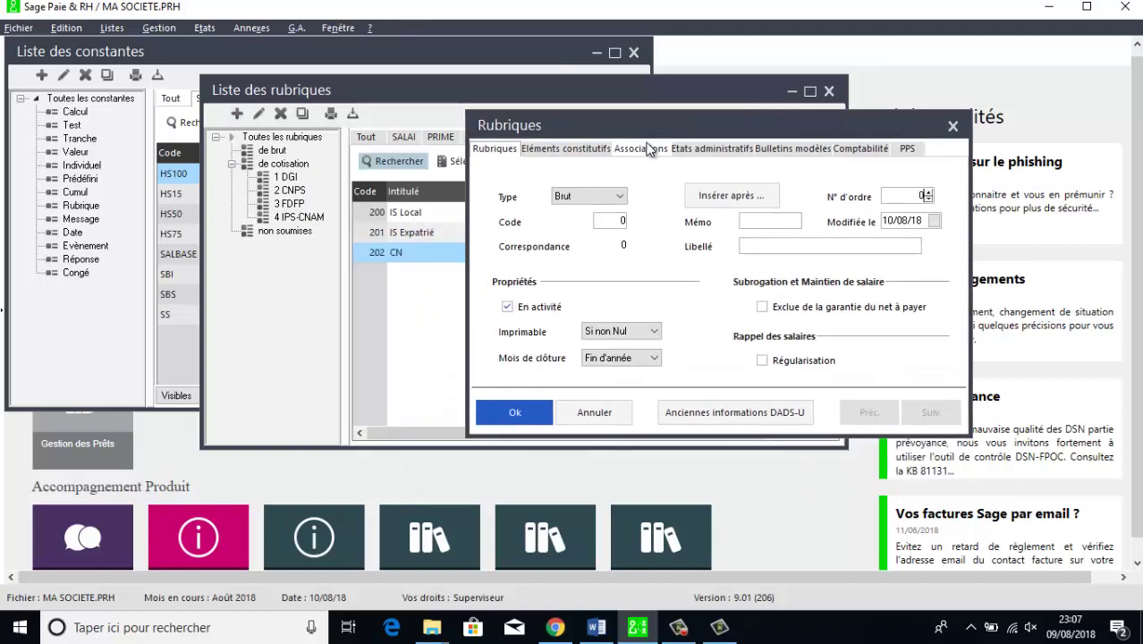
pyautogui.click(624, 196)
pyautogui.click(572, 215)
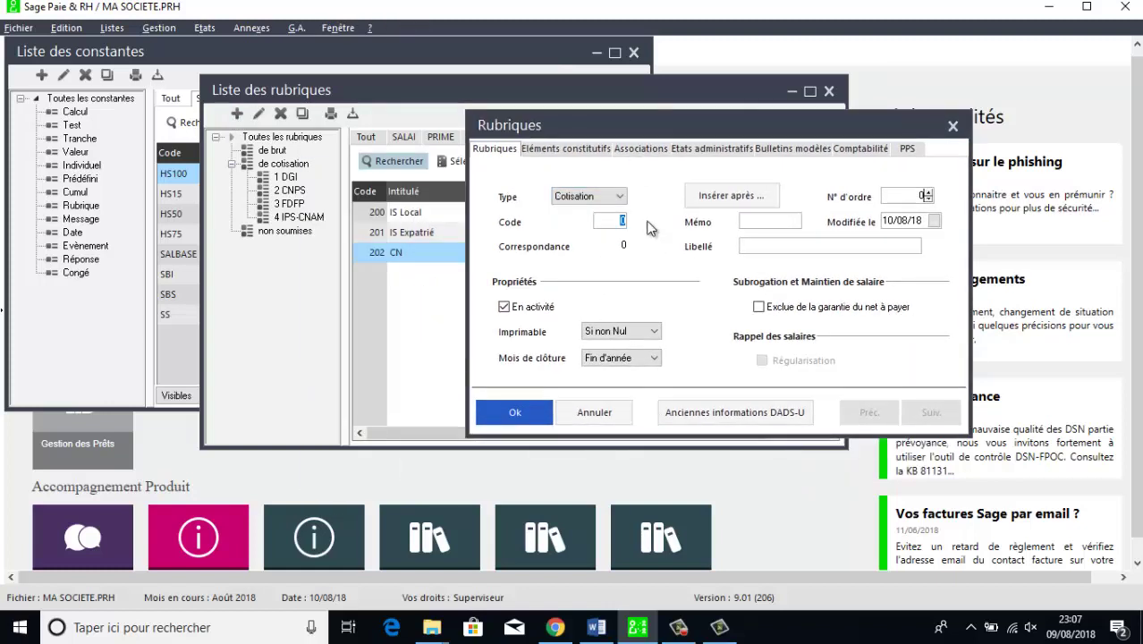
# - Identify the new cotisation with code 203, mémo IMPOT and libellé IGR
pyautogui.write('203')
pyautogui.click(764, 219)
pyautogui.write('IMPOT')
pyautogui.click(770, 246)
pyautogui.write('IGR')
# - In the constituent elements of rubrique 203, assign the DGI caisse and choose the formula Montant pris tel quel
pyautogui.click(572, 152)
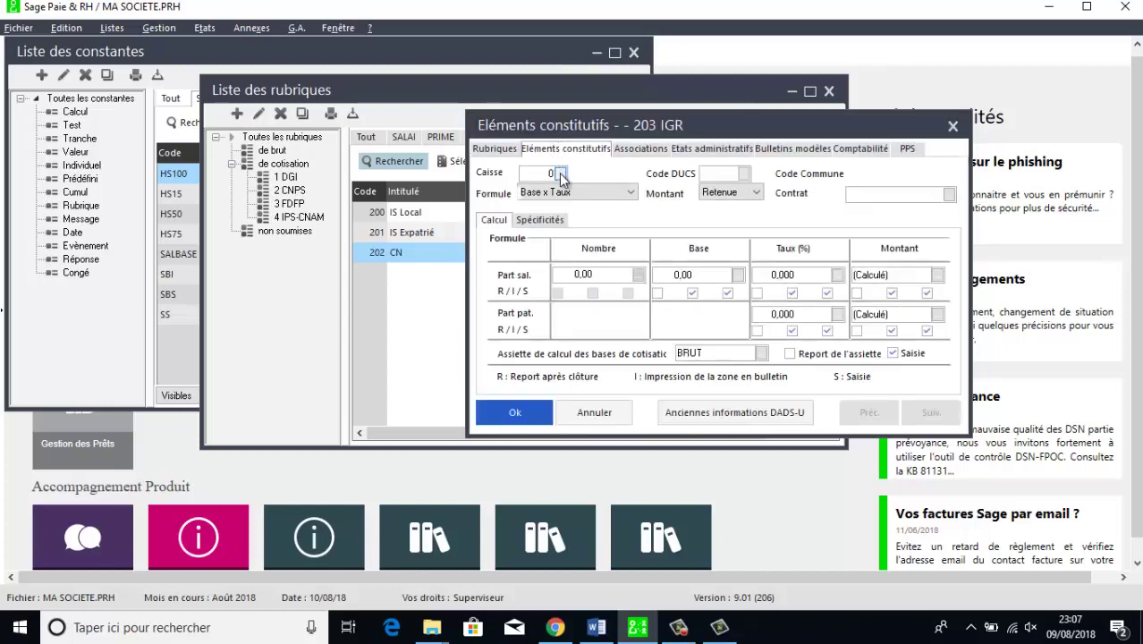
pyautogui.click(559, 174)
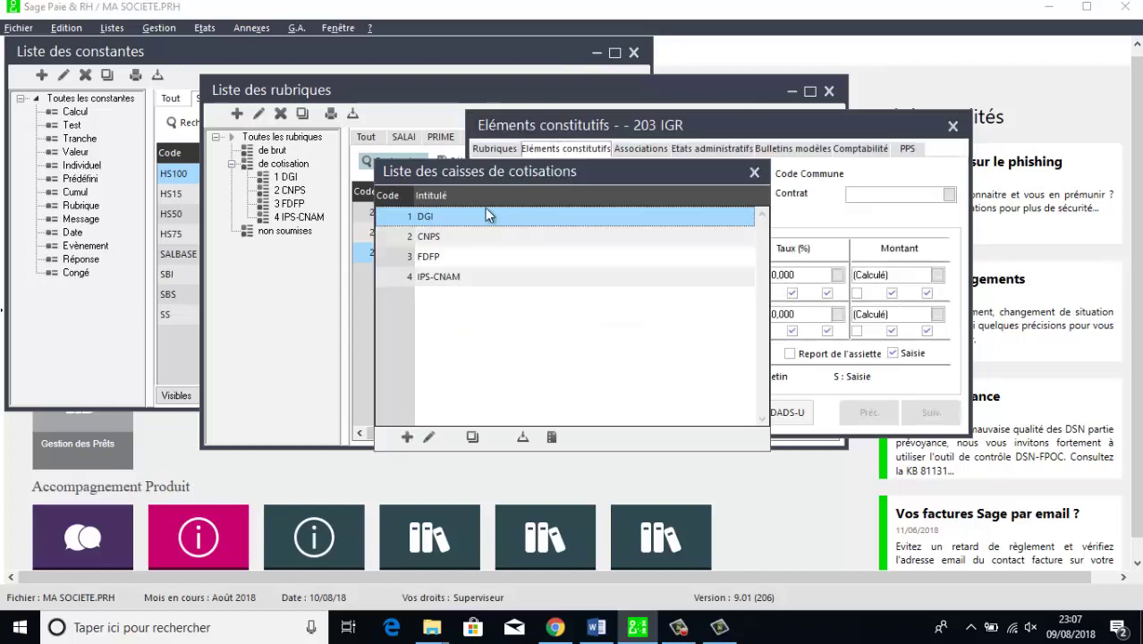
pyautogui.doubleClick(462, 219)
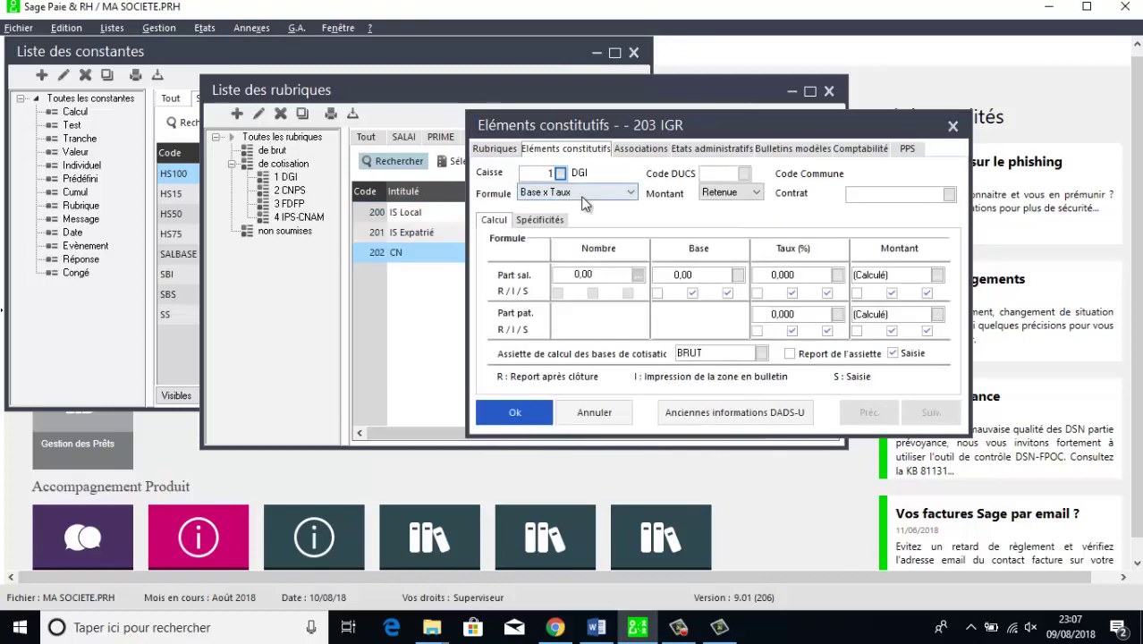
pyautogui.click(633, 196)
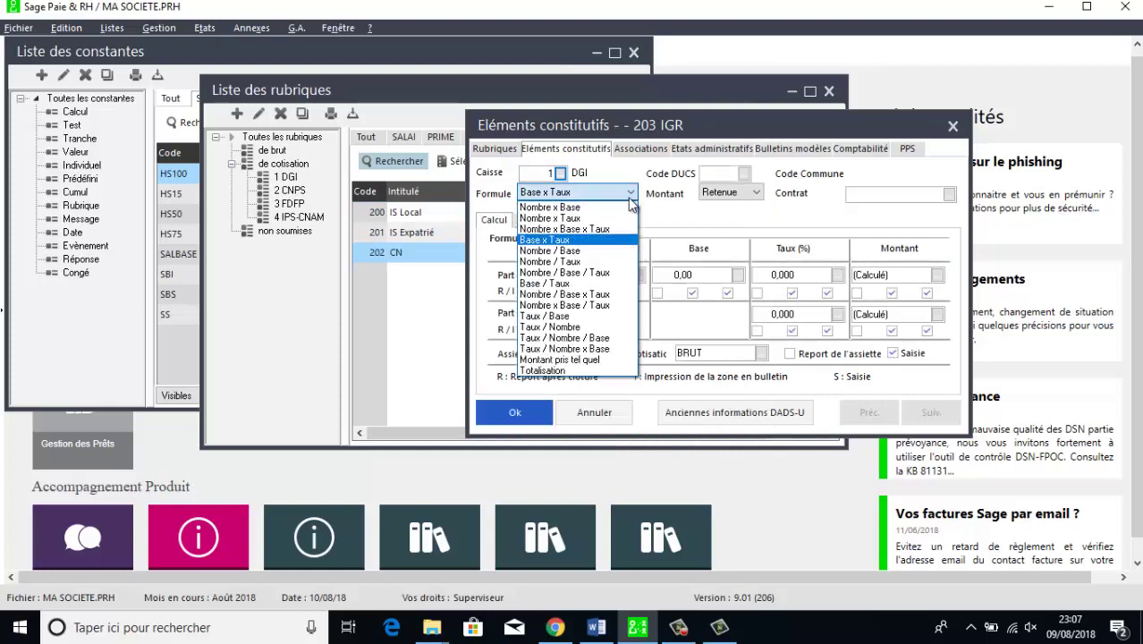
pyautogui.click(580, 360)
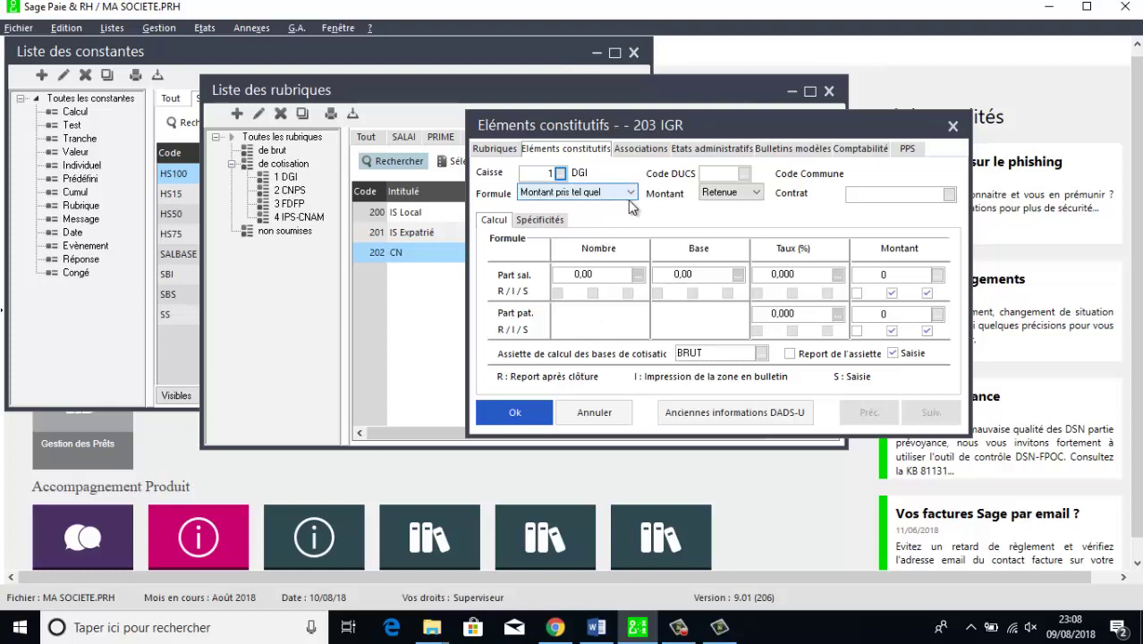
# - Set the employee-share amount of rubrique 203 to the T_IGR constant from the IMPOT group and save the rubrique
pyautogui.click(937, 275)
pyautogui.click(559, 199)
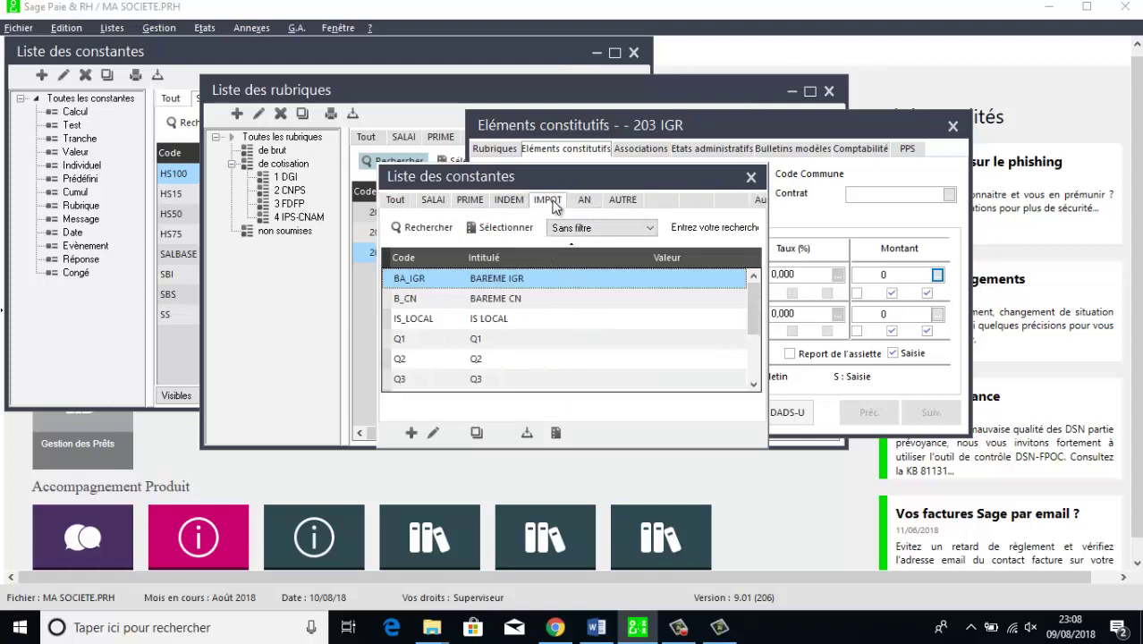
pyautogui.moveTo(759, 308); pyautogui.dragTo(759, 357)
pyautogui.click(491, 383)
pyautogui.doubleClick(491, 383)
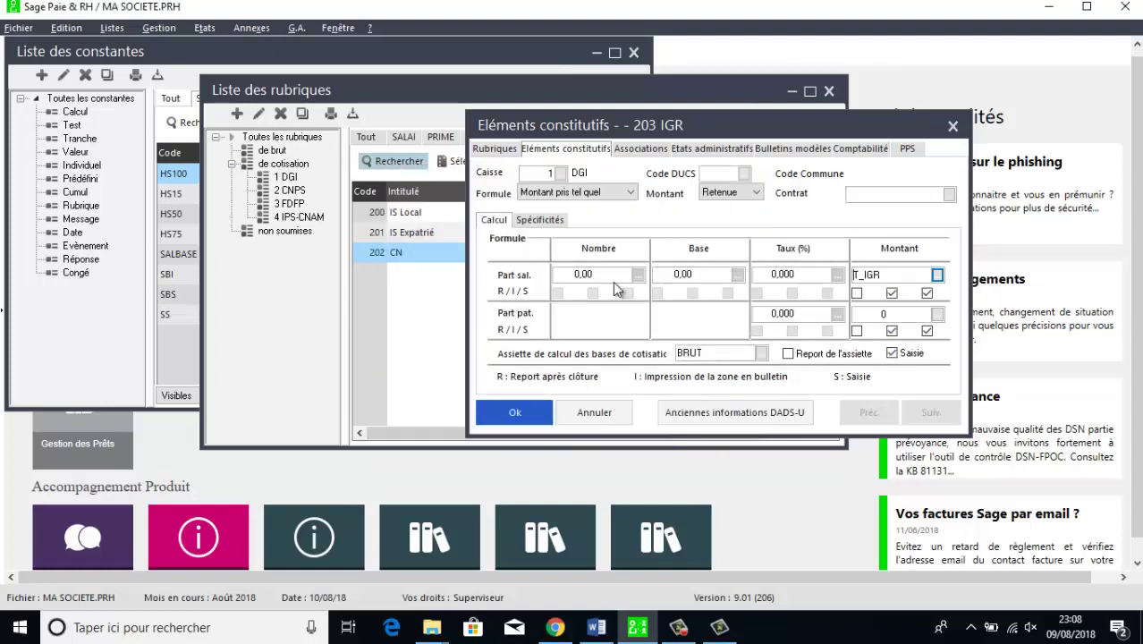
pyautogui.click(512, 552)
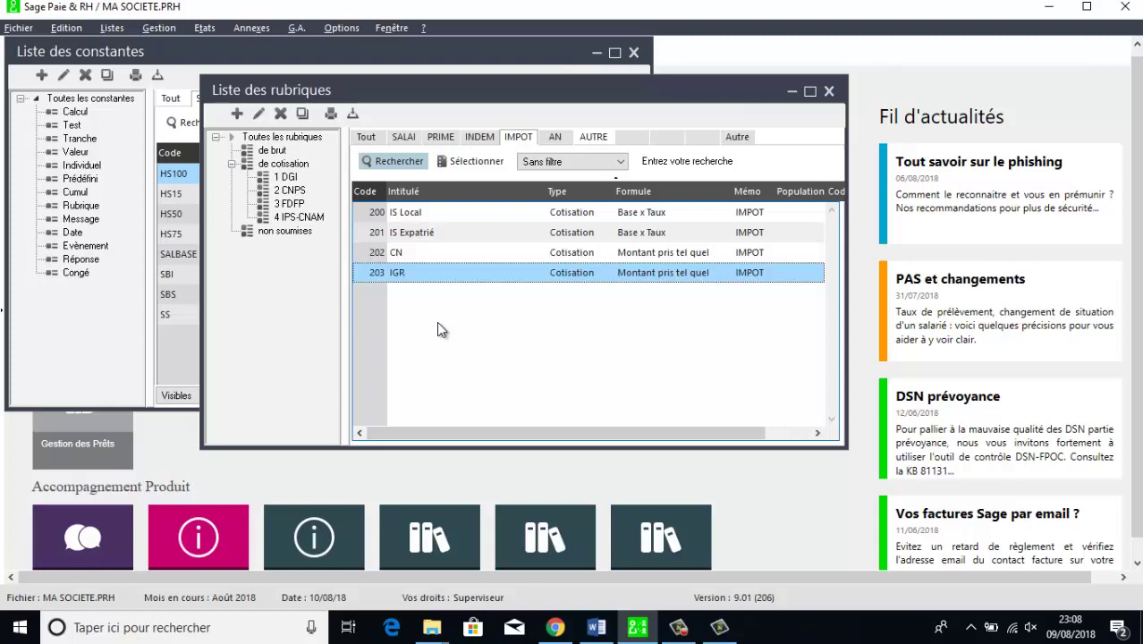
# - Return to the constants list and create a new constant of type Test
pyautogui.click(170, 50)
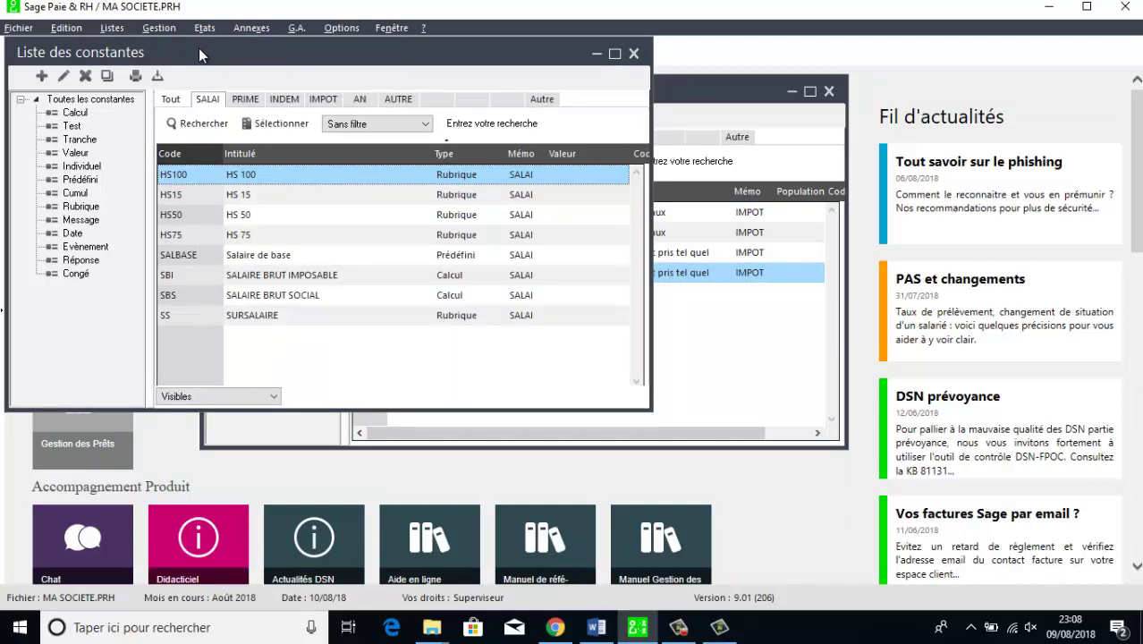
pyautogui.click(42, 76)
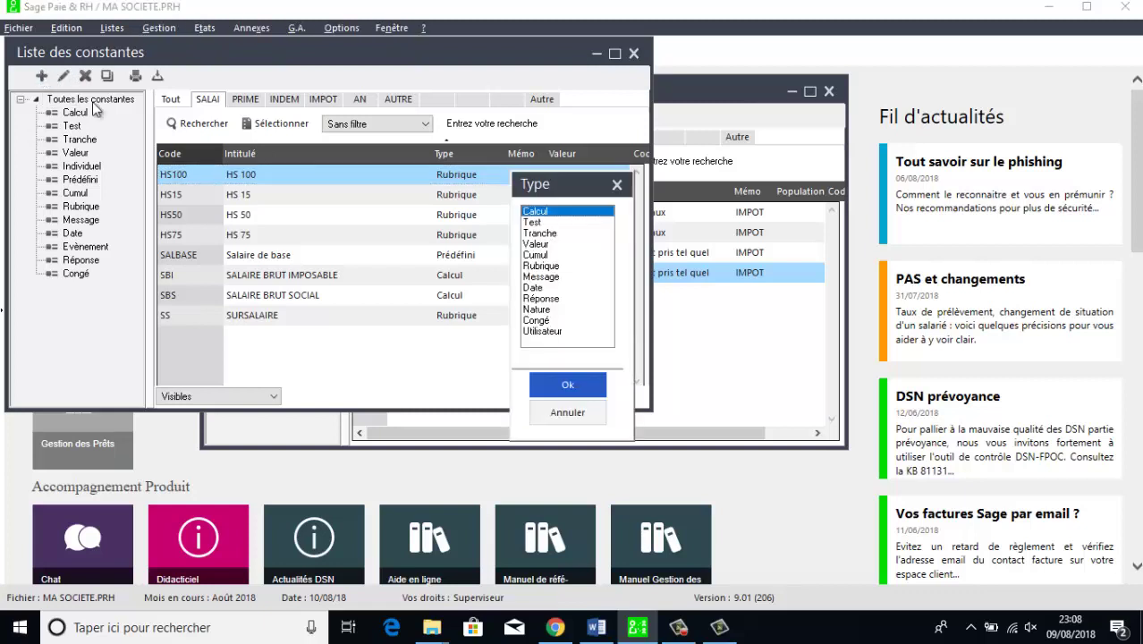
pyautogui.click(547, 223)
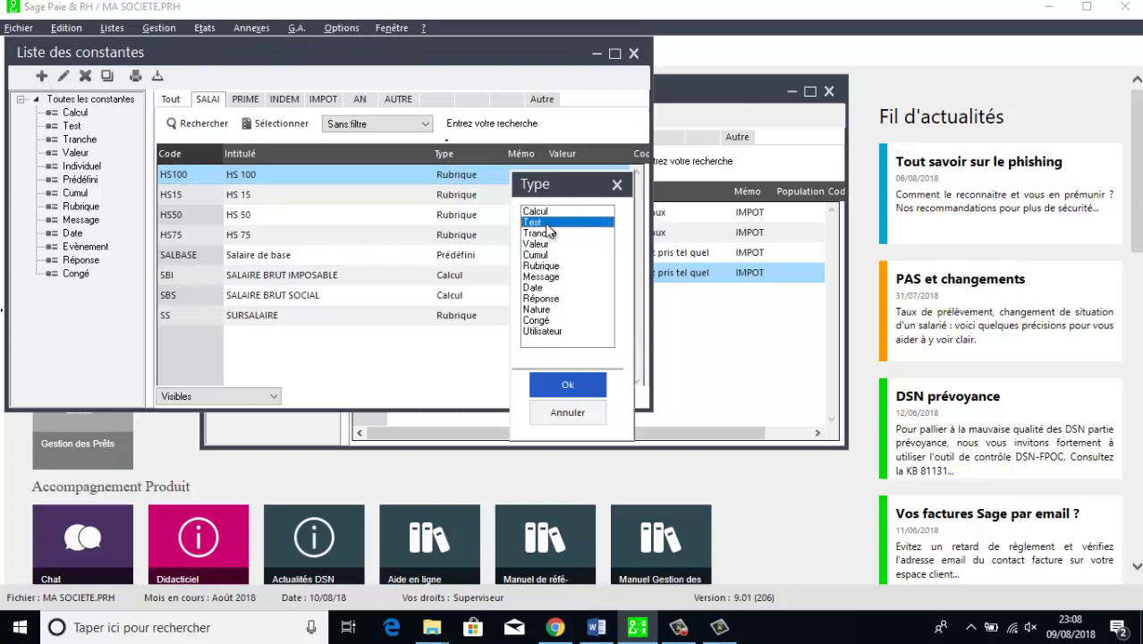
pyautogui.click(580, 383)
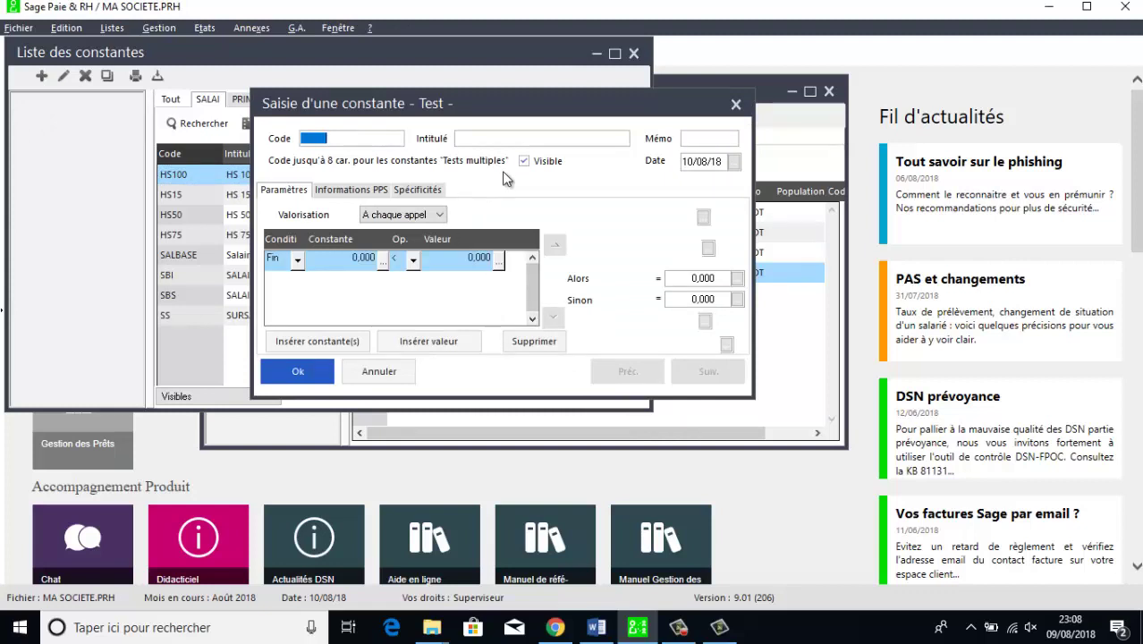
# - Identify the test constant with code T_CRSAL, intitulé TEST CR SALARIAL and mémo IMPOT
pyautogui.write('T_CRSAL')
pyautogui.press('Tab')
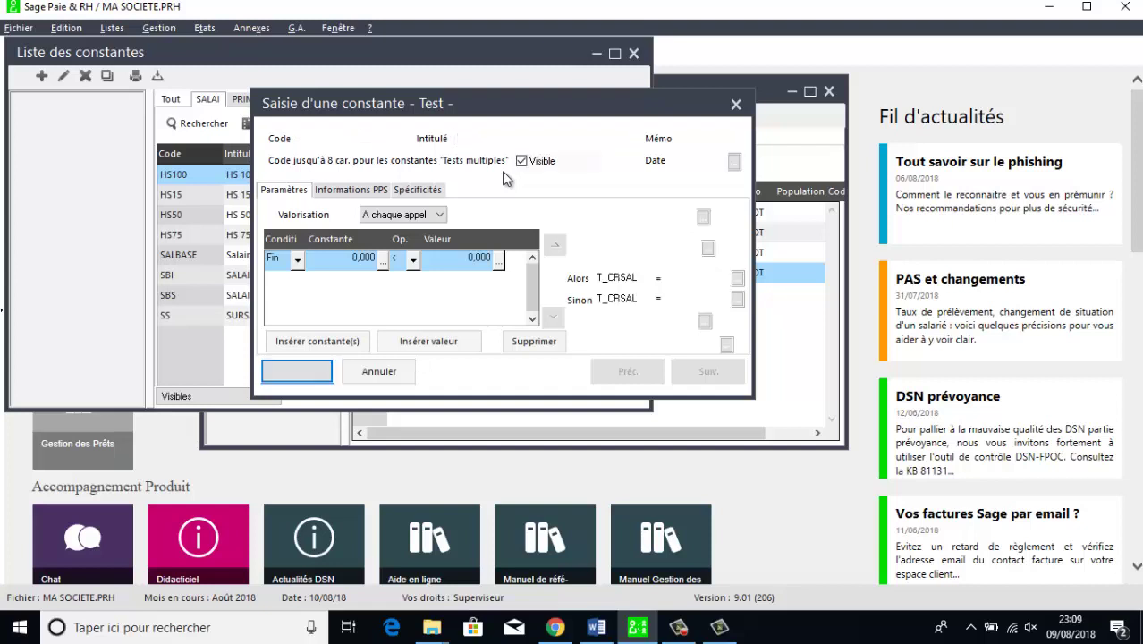
pyautogui.write('TEST CR SALARI')
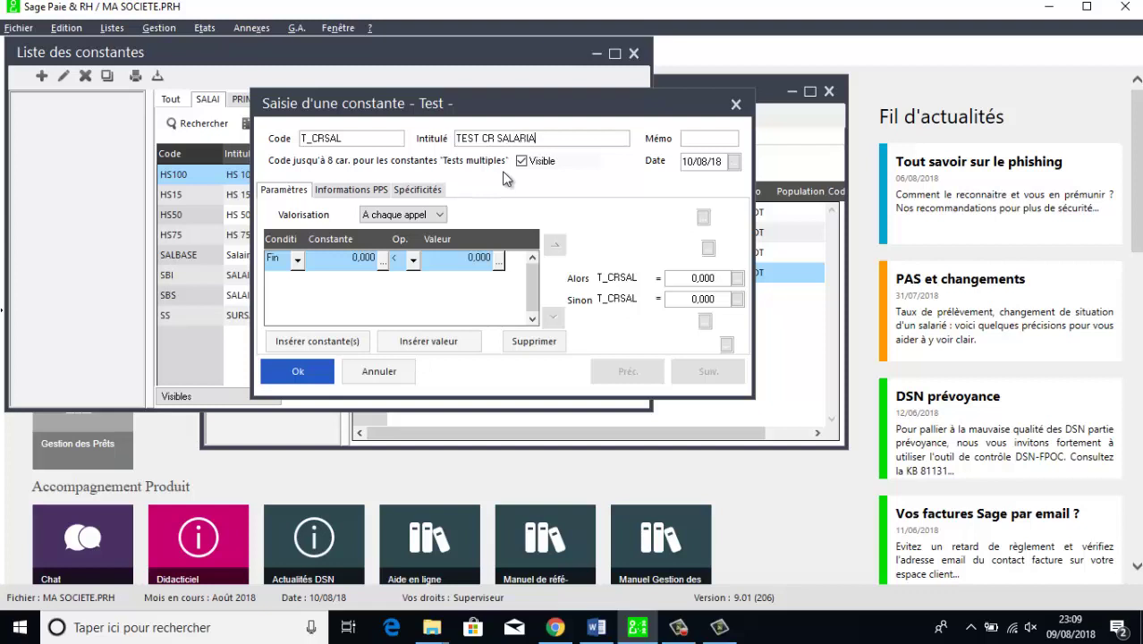
pyautogui.write('A')
pyautogui.write('UTRE')
pyautogui.press('BackSpace')
pyautogui.press('BackSpace')
pyautogui.press('BackSpace')
pyautogui.press('BackSpace')
pyautogui.press('BackSpace')
pyautogui.write('IMPOT')
# - Define the T_CRSAL condition as SBS less than 1647315
pyautogui.click(374, 259)
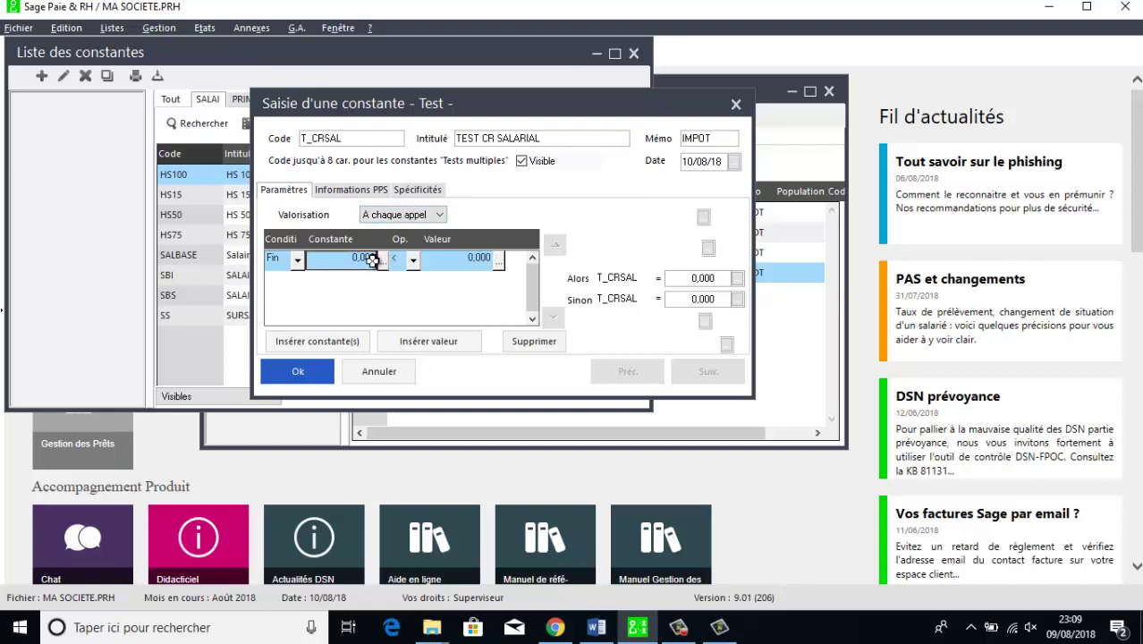
pyautogui.write('SBS')
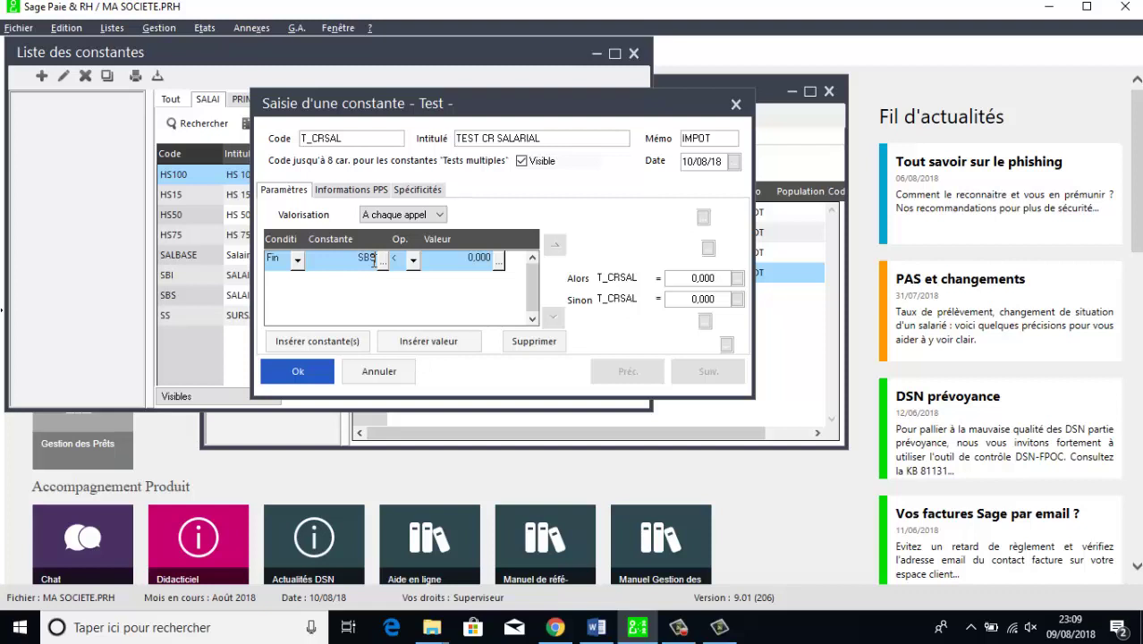
pyautogui.press('Return')
pyautogui.click(456, 258)
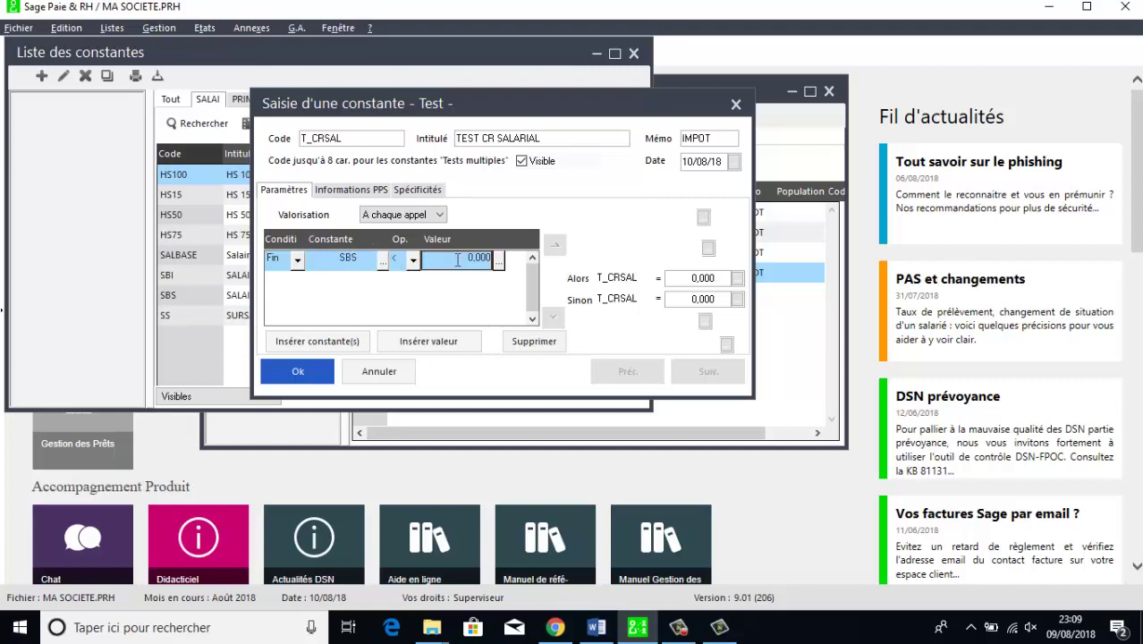
pyautogui.write('1')
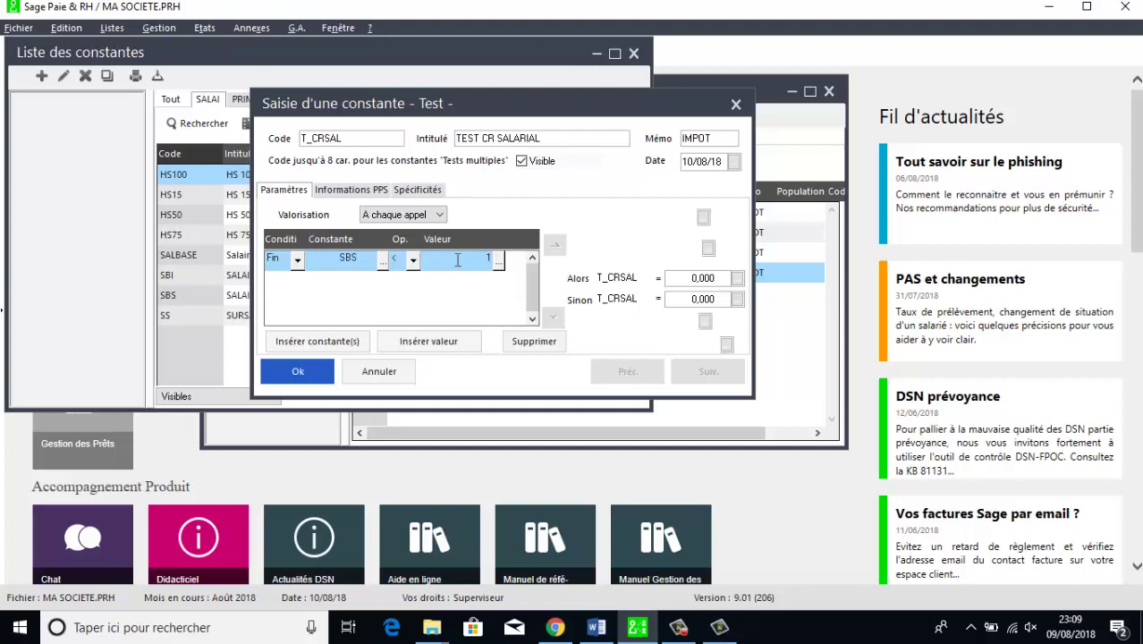
pyautogui.write('647315')
pyautogui.press('Return')
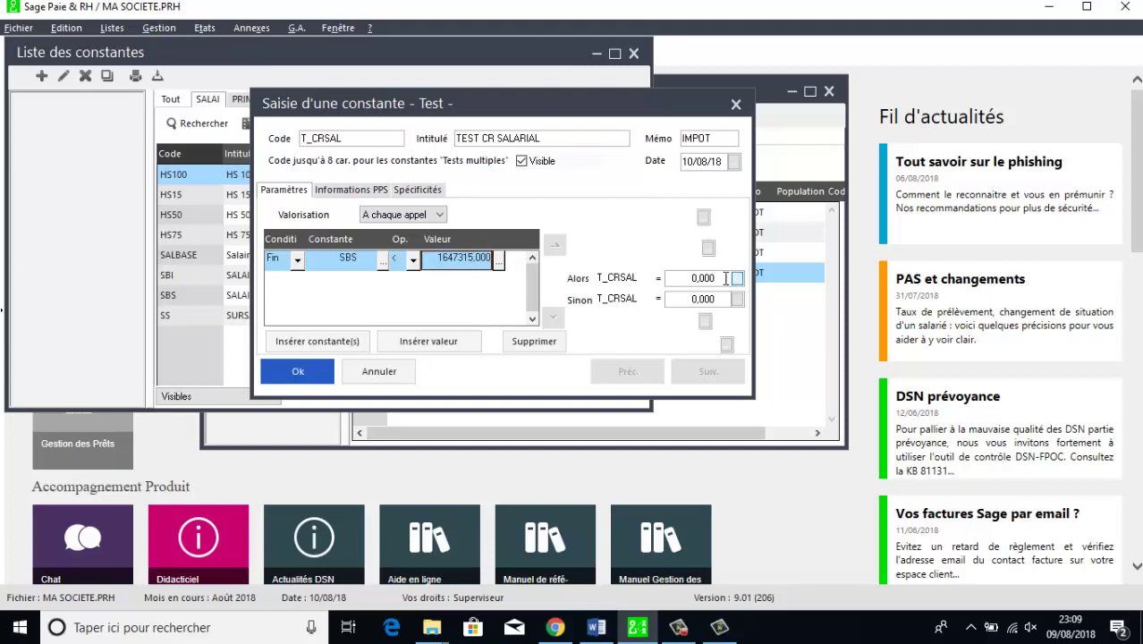
# - Set the Alors result of T_CRSAL to SBS and the Sinon result to 1647315, and save the constant
pyautogui.click(711, 278)
pyautogui.write('S')
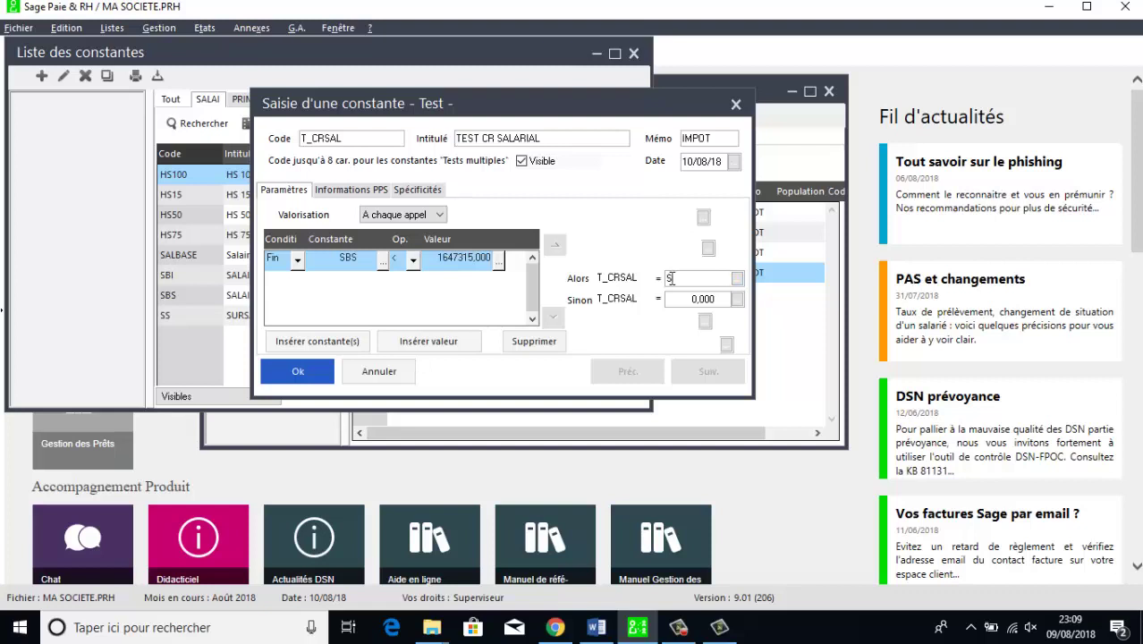
pyautogui.write('BS')
pyautogui.click(719, 299)
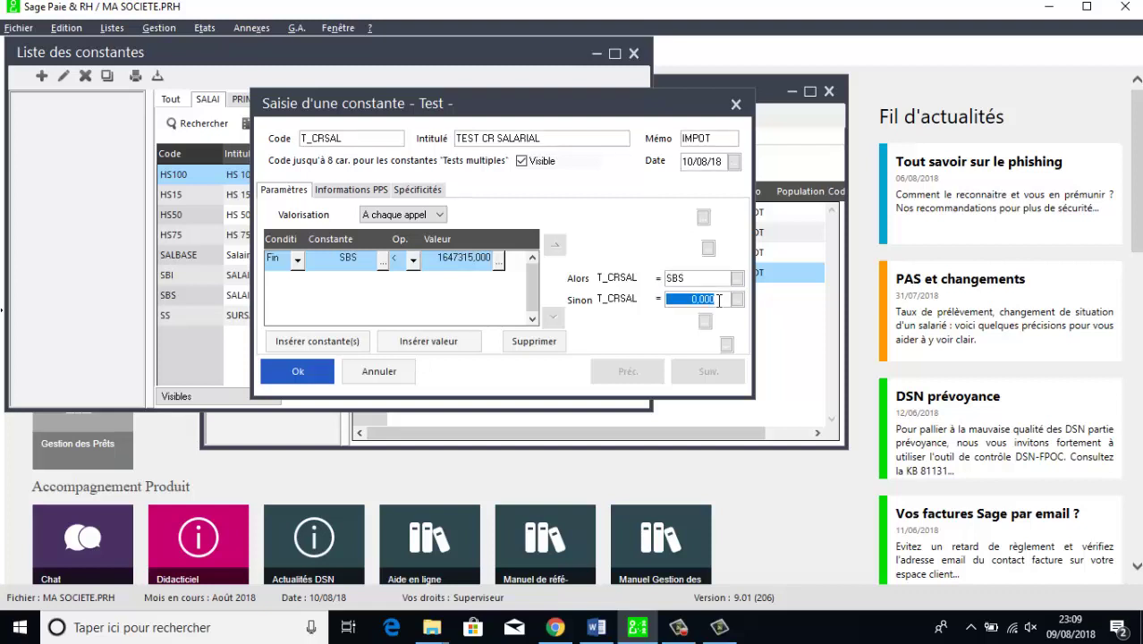
pyautogui.write('1647315')
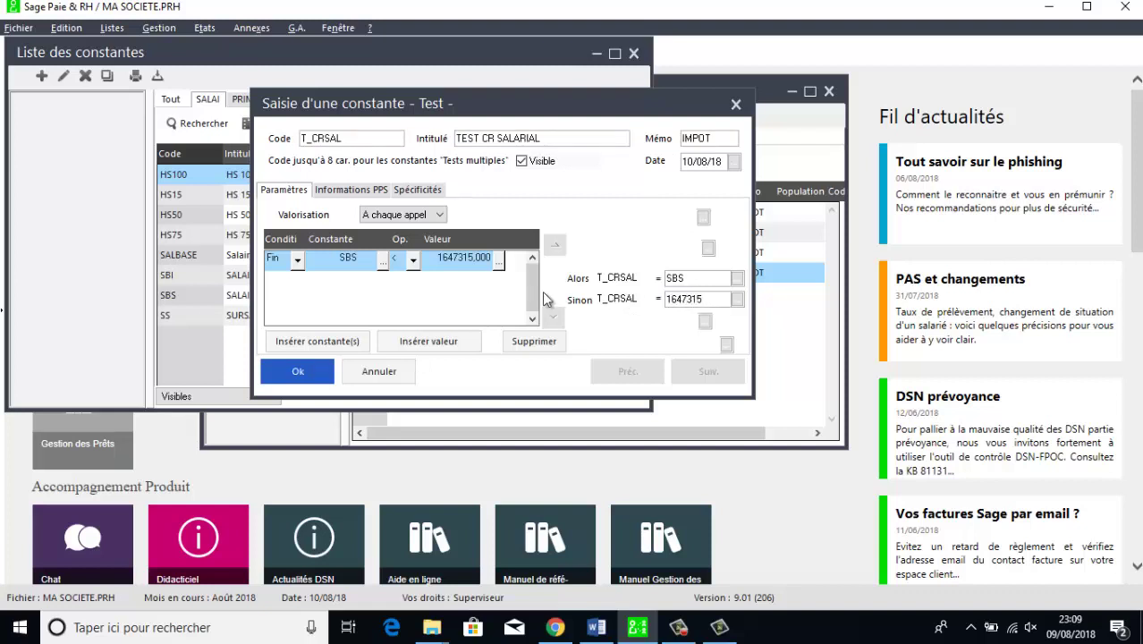
pyautogui.click(304, 371)
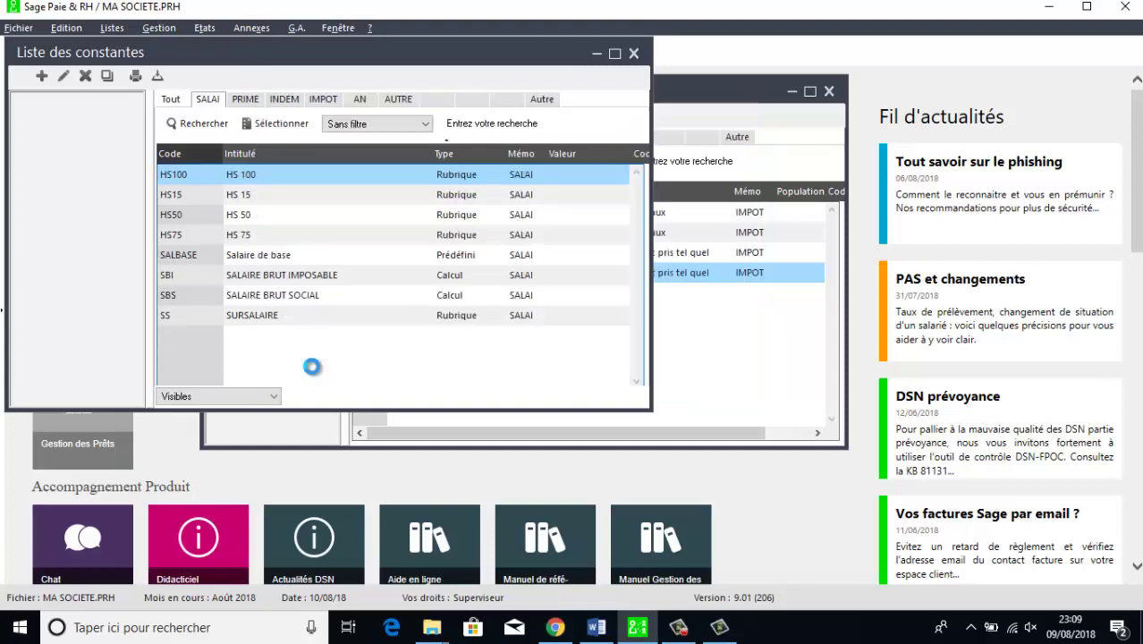
# - Return to the rubriques list and create another rubrique of type Cotisation after IGR
pyautogui.click(733, 100)
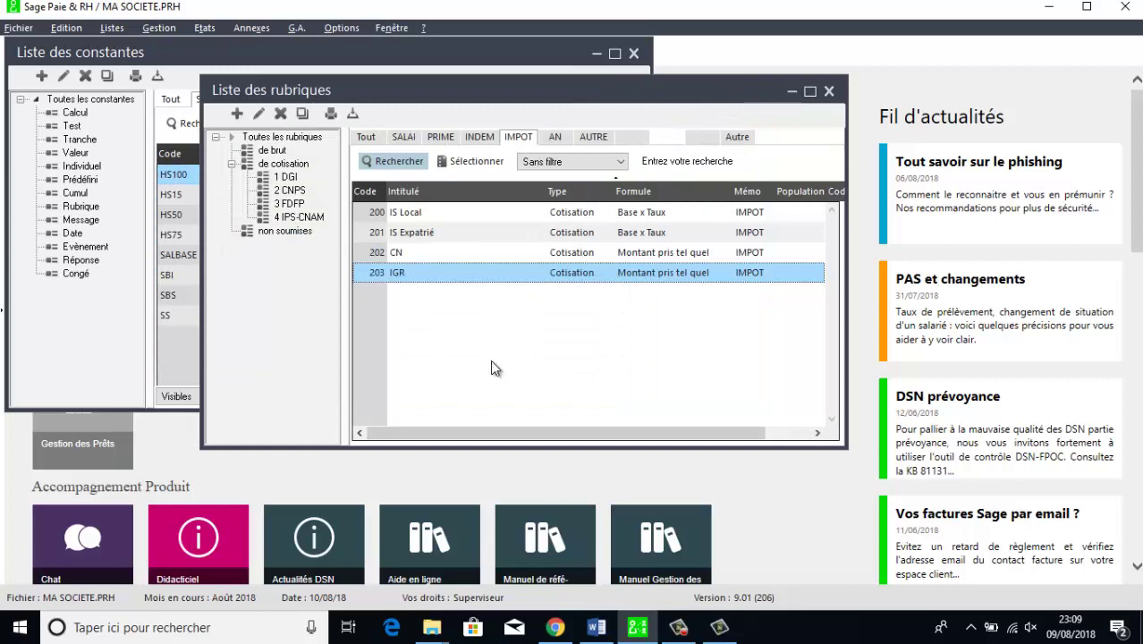
pyautogui.click(237, 117)
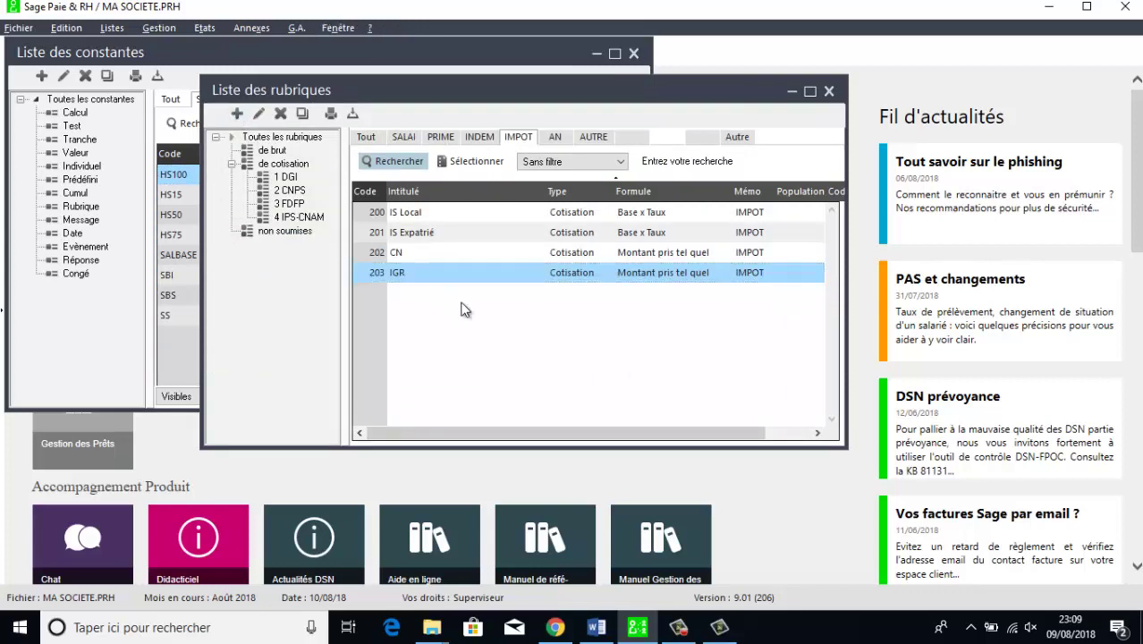
pyautogui.click(441, 247)
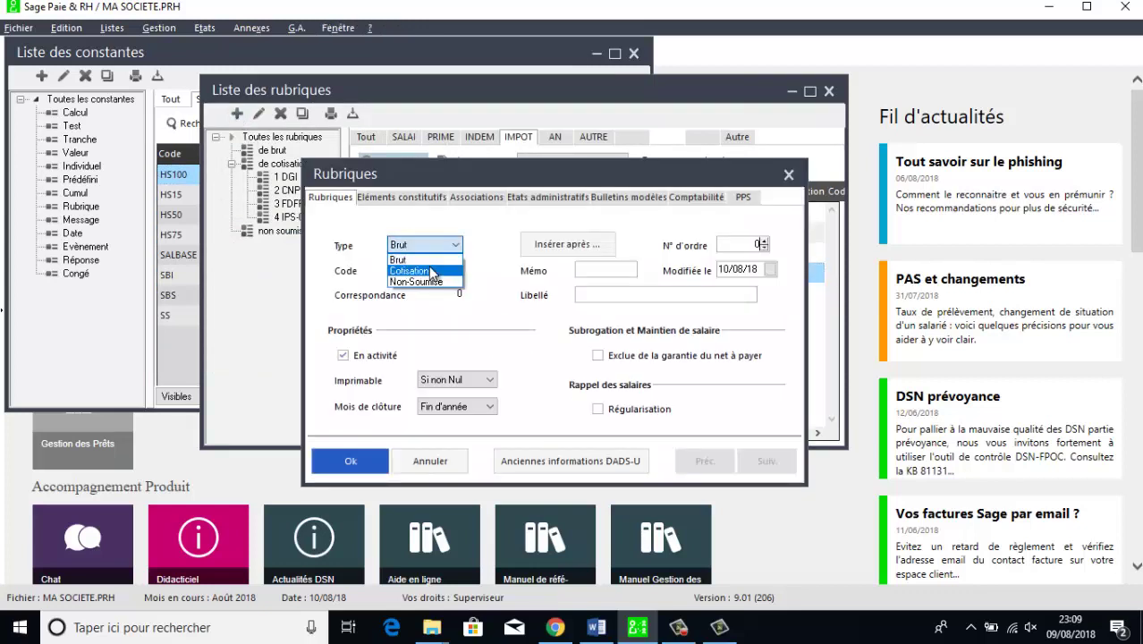
pyautogui.click(428, 268)
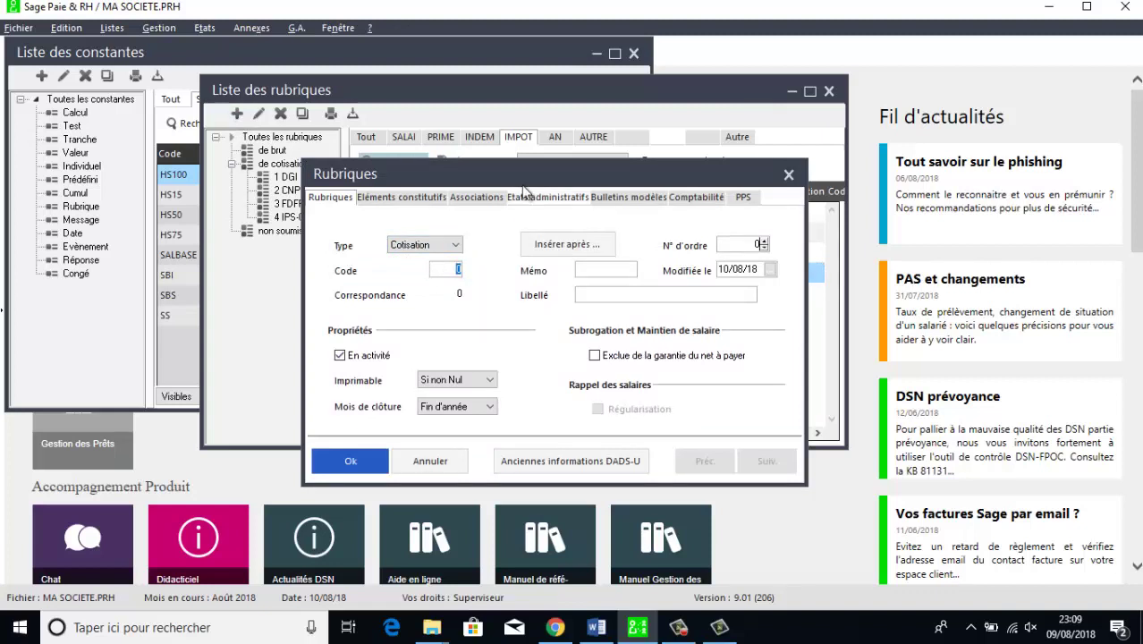
pyautogui.moveTo(520, 181); pyautogui.dragTo(640, 162)
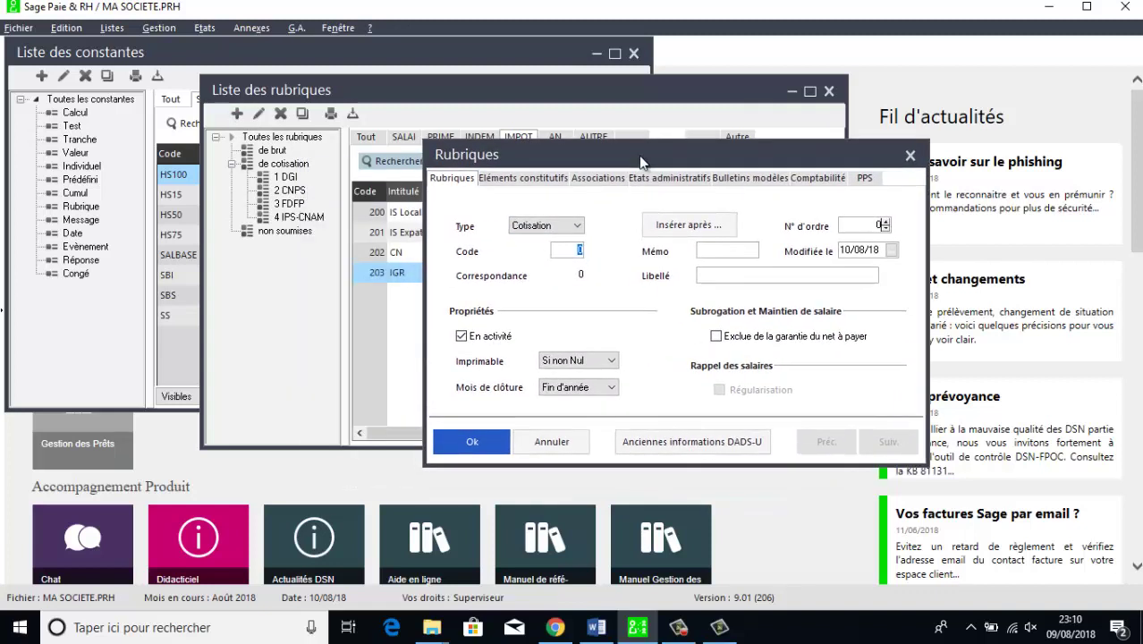
# - Identify the new cotisation with code 204, mémo IMPOT and libellé CR SALARIAL
pyautogui.write('204')
pyautogui.click(718, 254)
pyautogui.write('I')
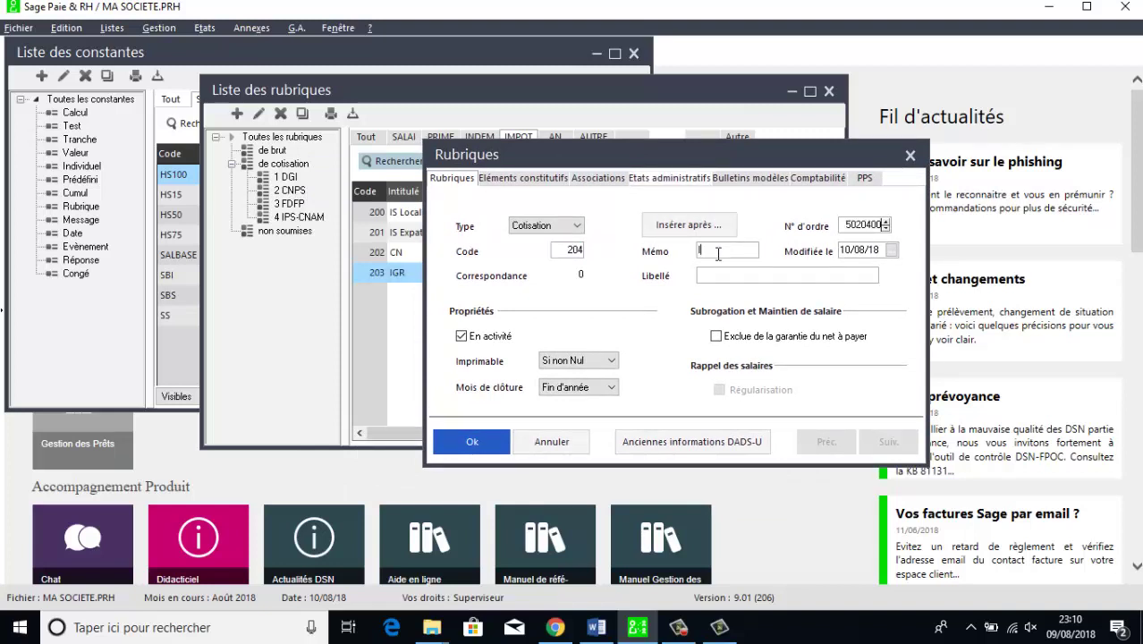
pyautogui.write('MPOT')
pyautogui.write('CR')
pyautogui.write(' SA')
pyautogui.write('LARI')
pyautogui.write('AL')
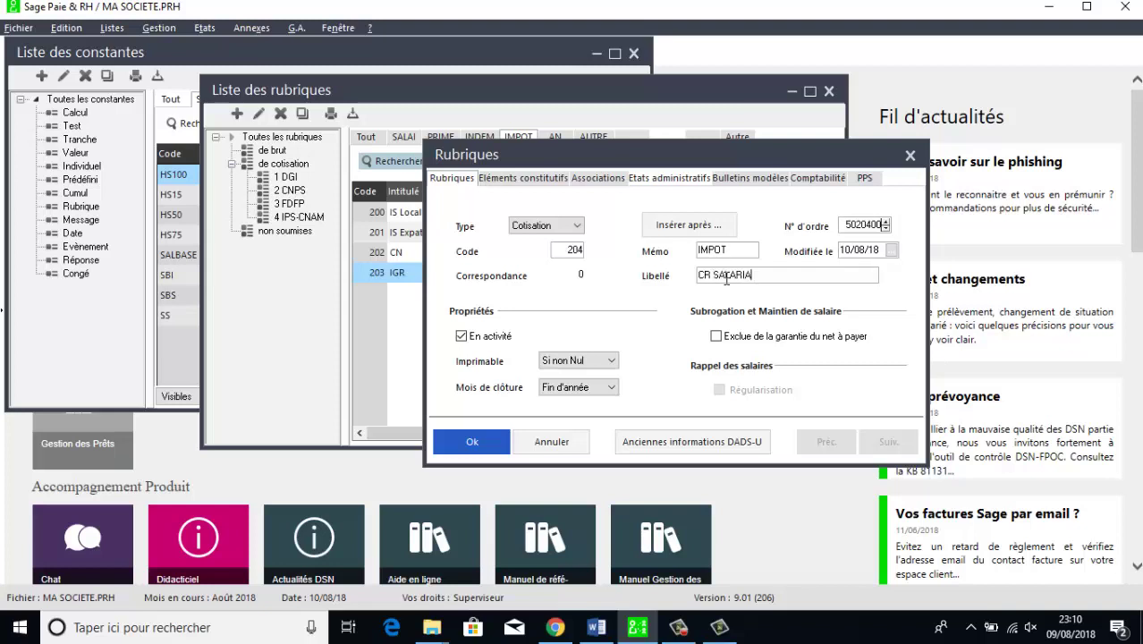
# - Assign the CR SALARIAL rubrique to the CNPS caisse and use the T_CRSAL constant as its base
pyautogui.click(524, 179)
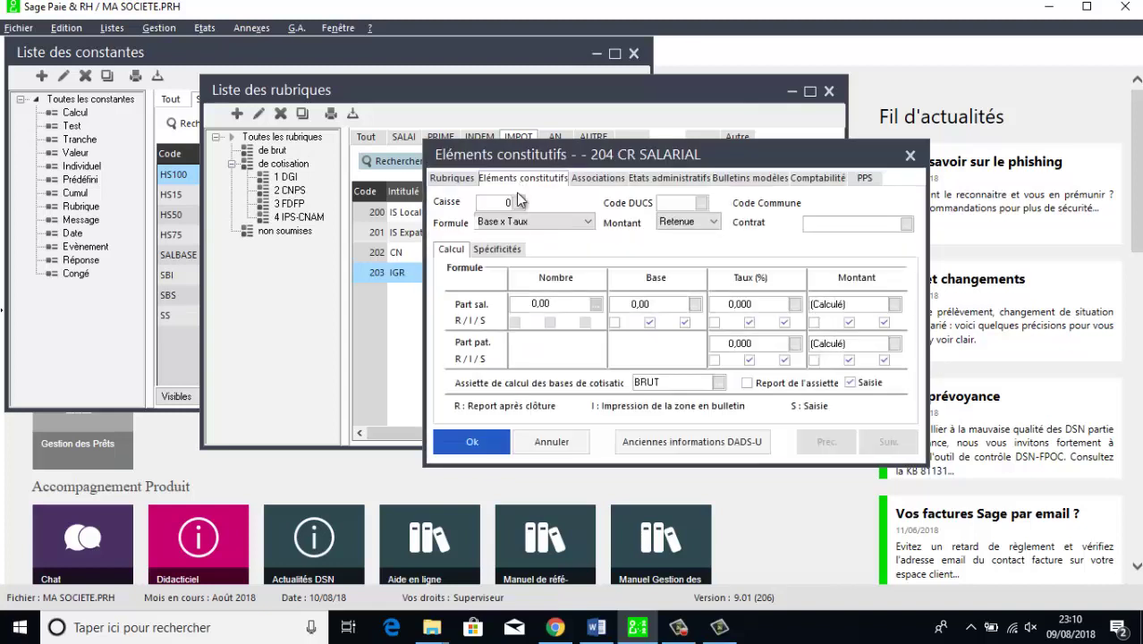
pyautogui.click(518, 203)
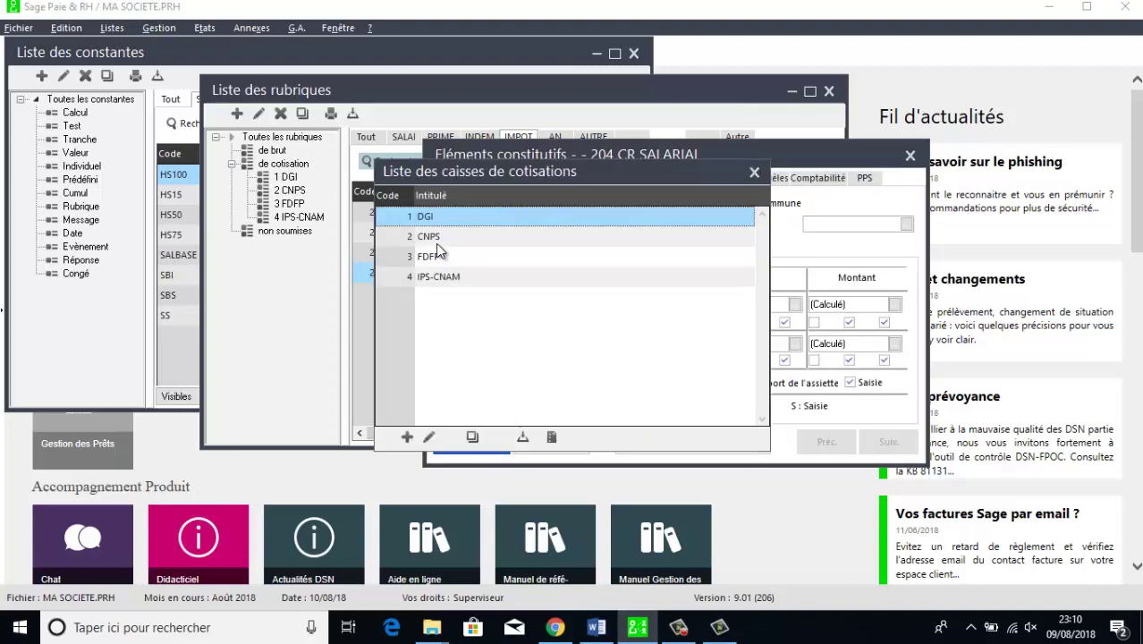
pyautogui.doubleClick(438, 240)
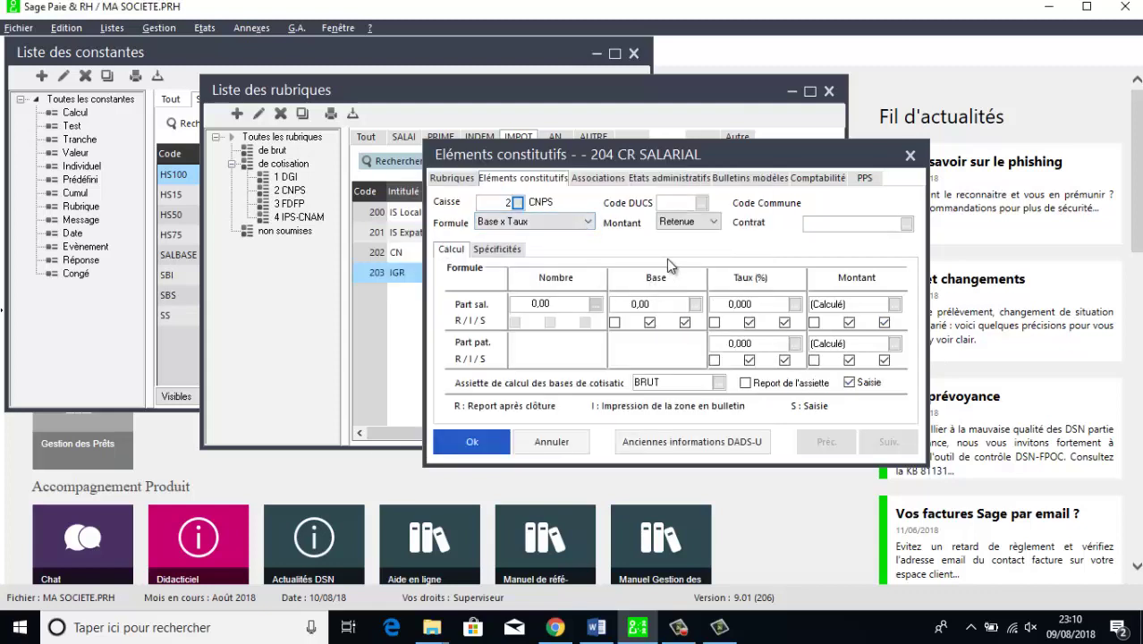
pyautogui.click(695, 304)
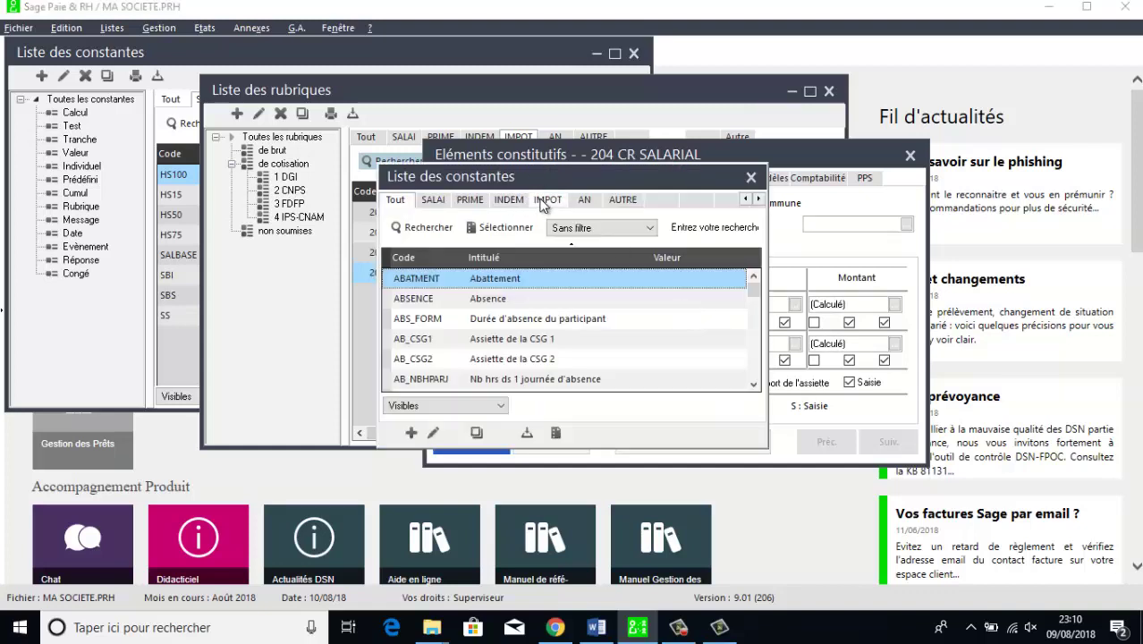
pyautogui.click(542, 201)
pyautogui.moveTo(757, 320); pyautogui.dragTo(756, 367)
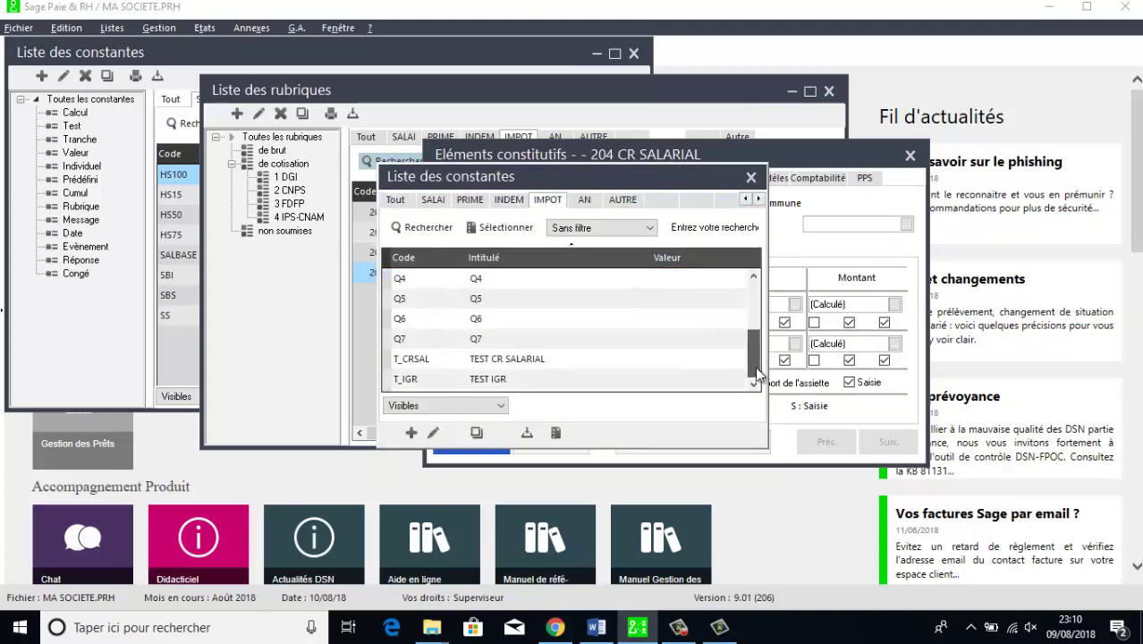
pyautogui.doubleClick(517, 358)
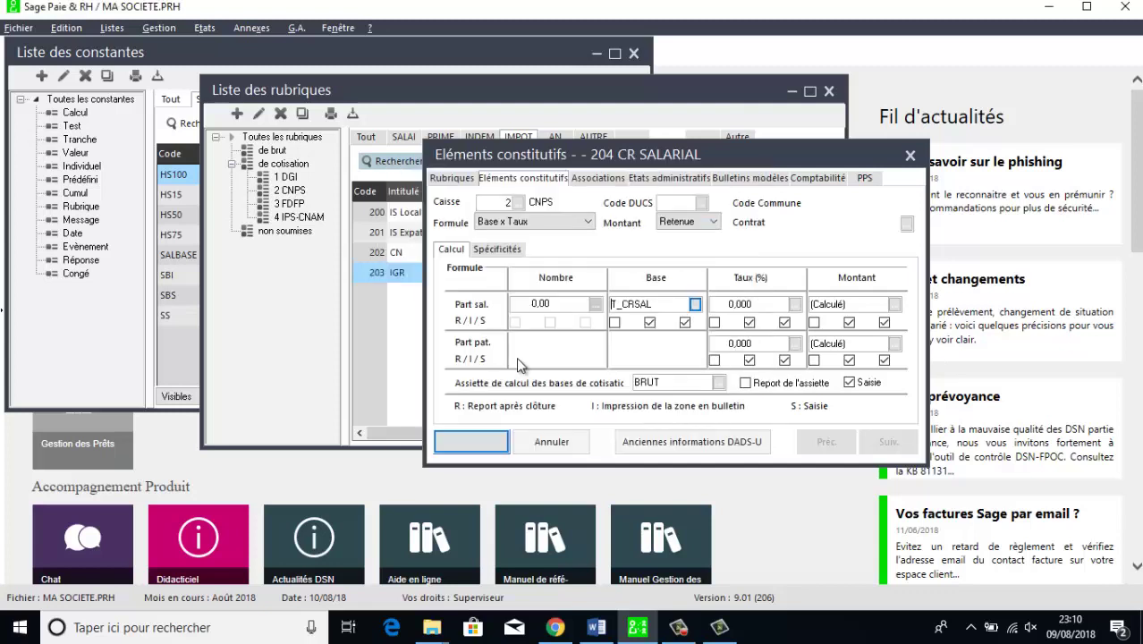
# - Set the employee share (Part sal.) rate of CR SALARIAL to 6.3 % and save the rubrique
pyautogui.click(766, 305)
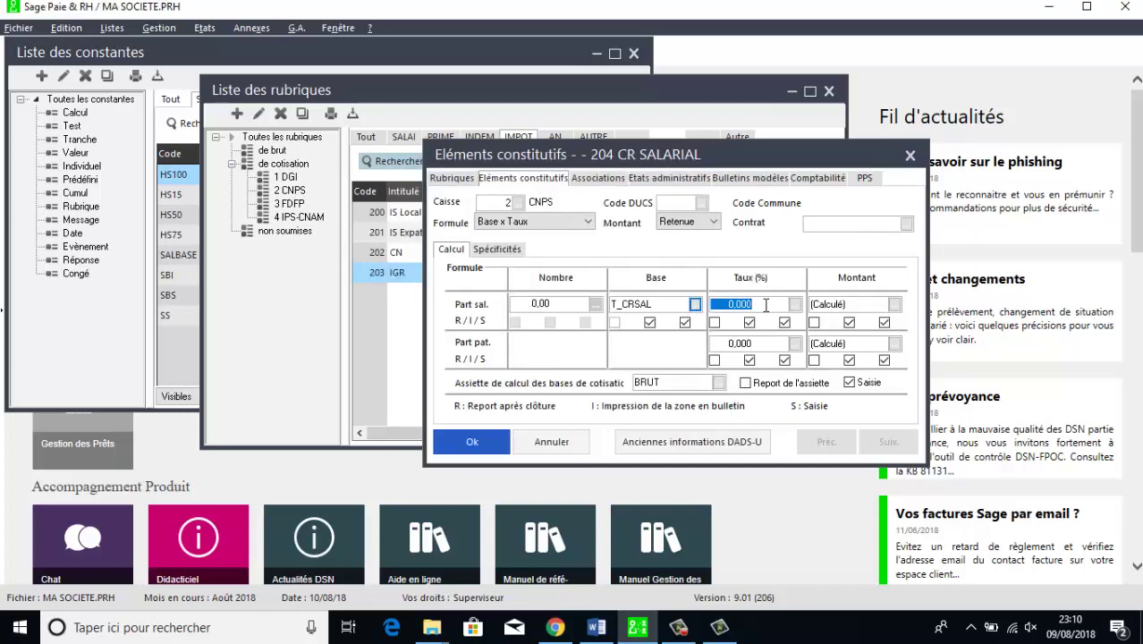
pyautogui.write('6,3')
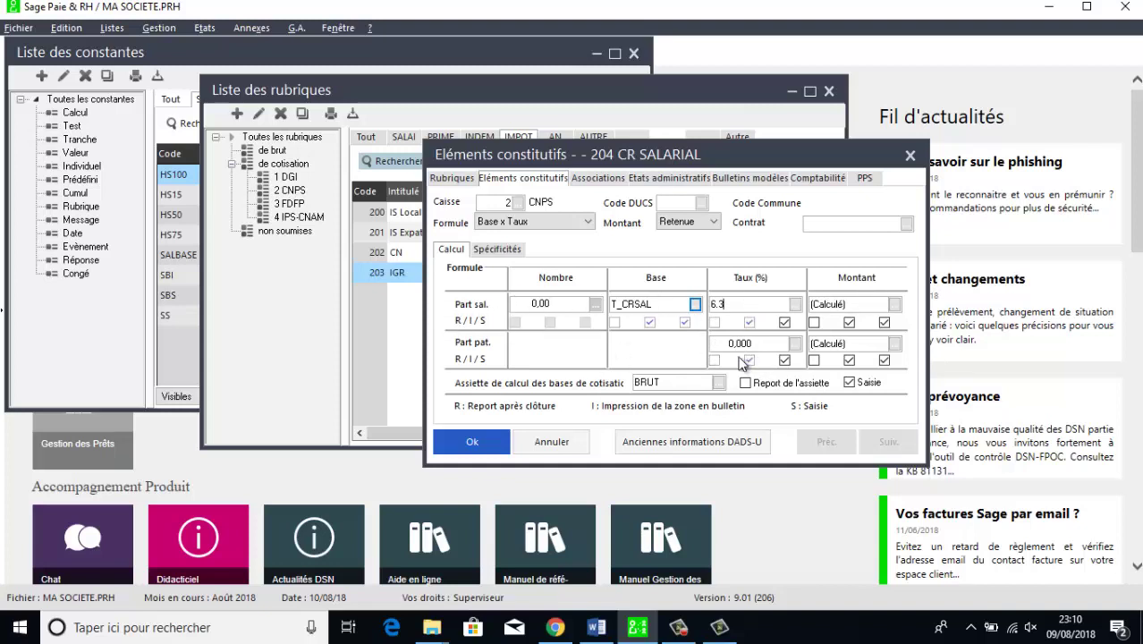
pyautogui.click(505, 438)
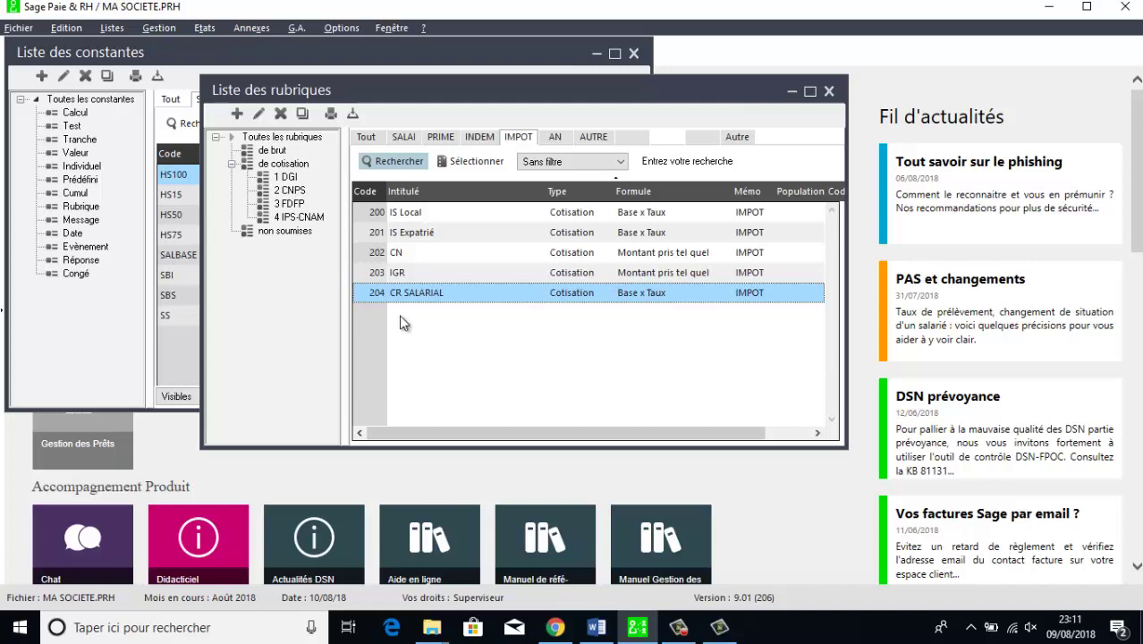
# - Create a rubrique of type Cotisation with code 205, mémo IMPOT and libellé TA
pyautogui.click(238, 118)
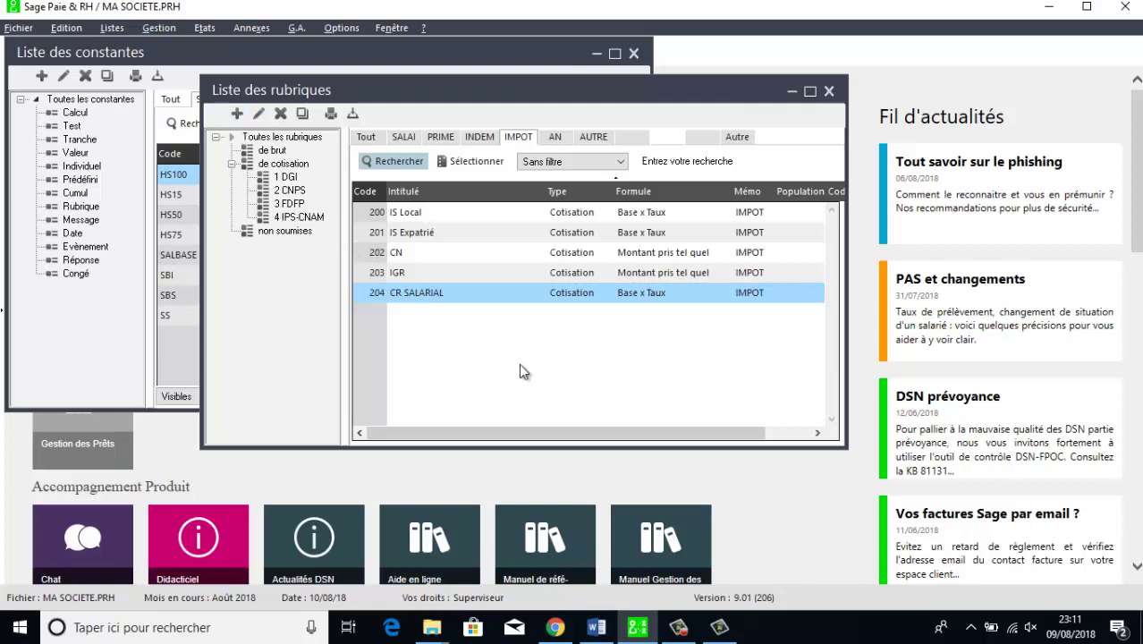
pyautogui.click(438, 249)
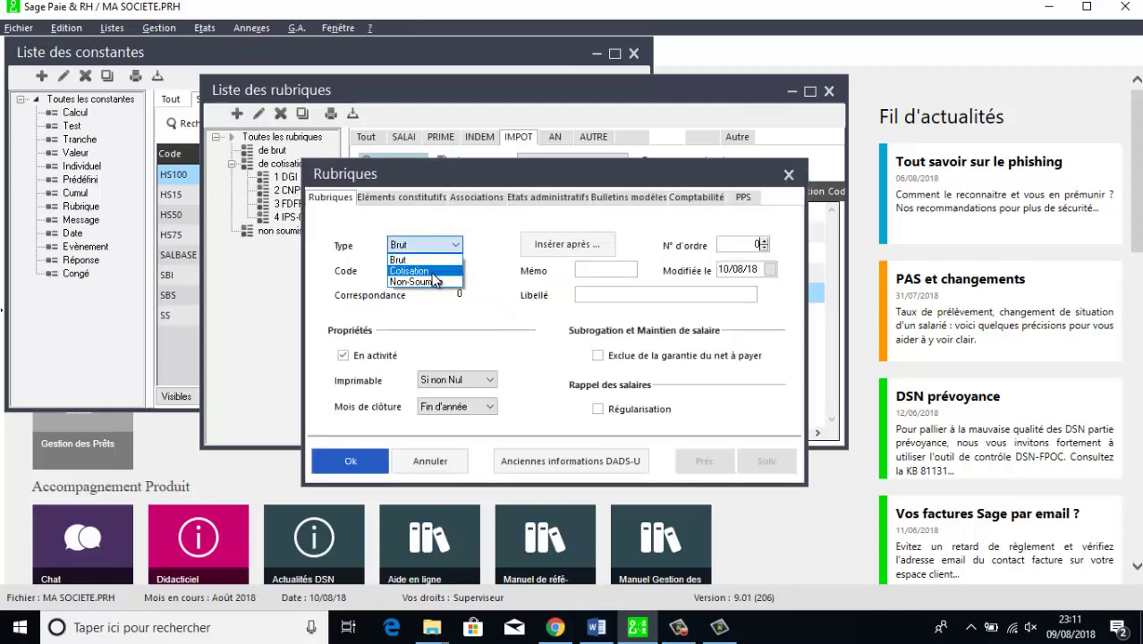
pyautogui.click(425, 269)
pyautogui.click(455, 269)
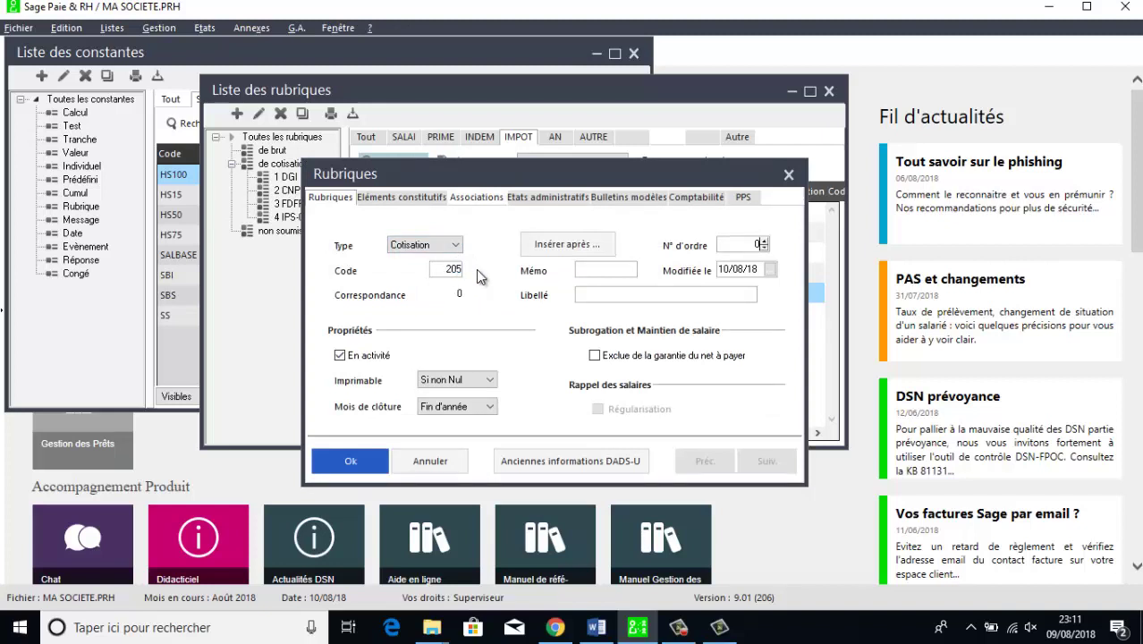
pyautogui.write('205')
pyautogui.click(623, 269)
pyautogui.write('IMPOT')
pyautogui.click(622, 293)
pyautogui.write('TA')
# - Assign the TA rubrique to the FDFP caisse in its constituent elements
pyautogui.click(414, 197)
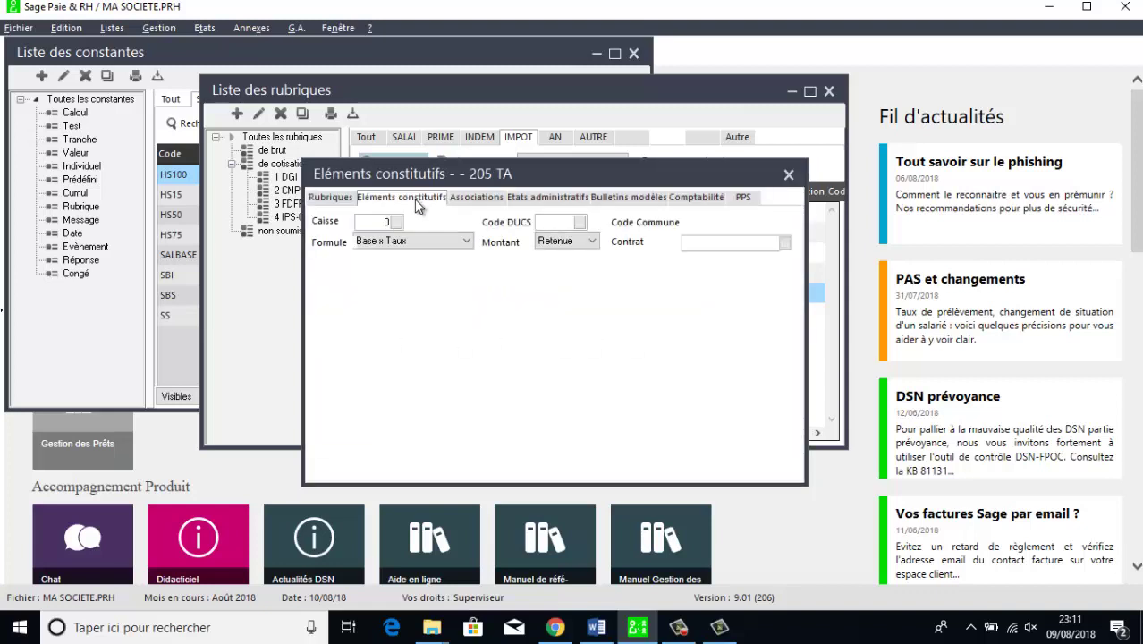
pyautogui.click(397, 223)
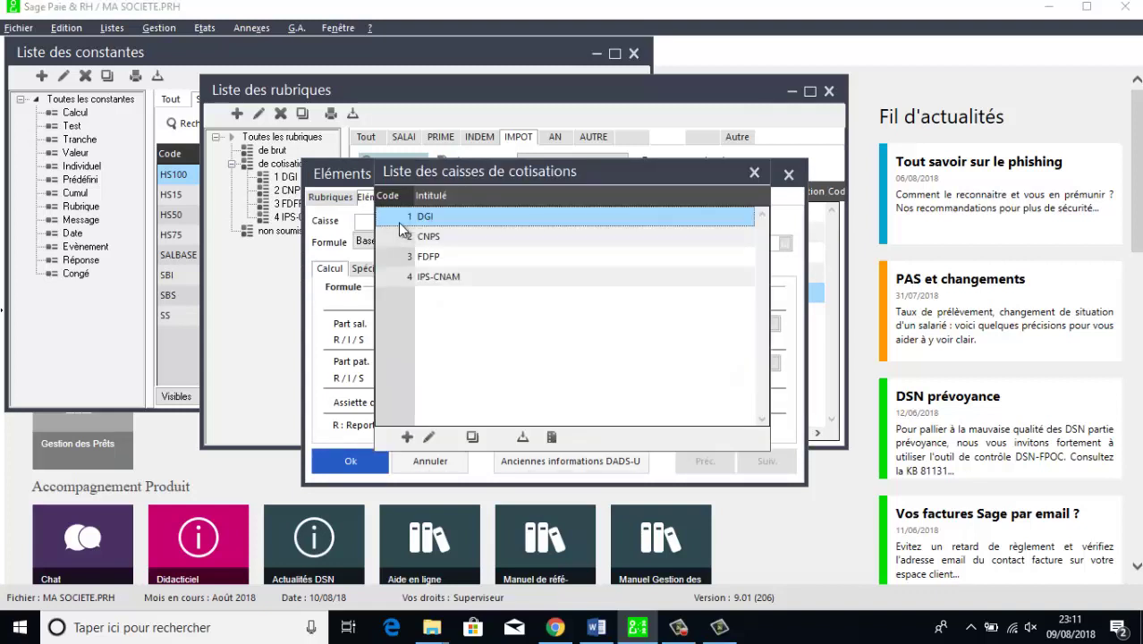
pyautogui.doubleClick(436, 258)
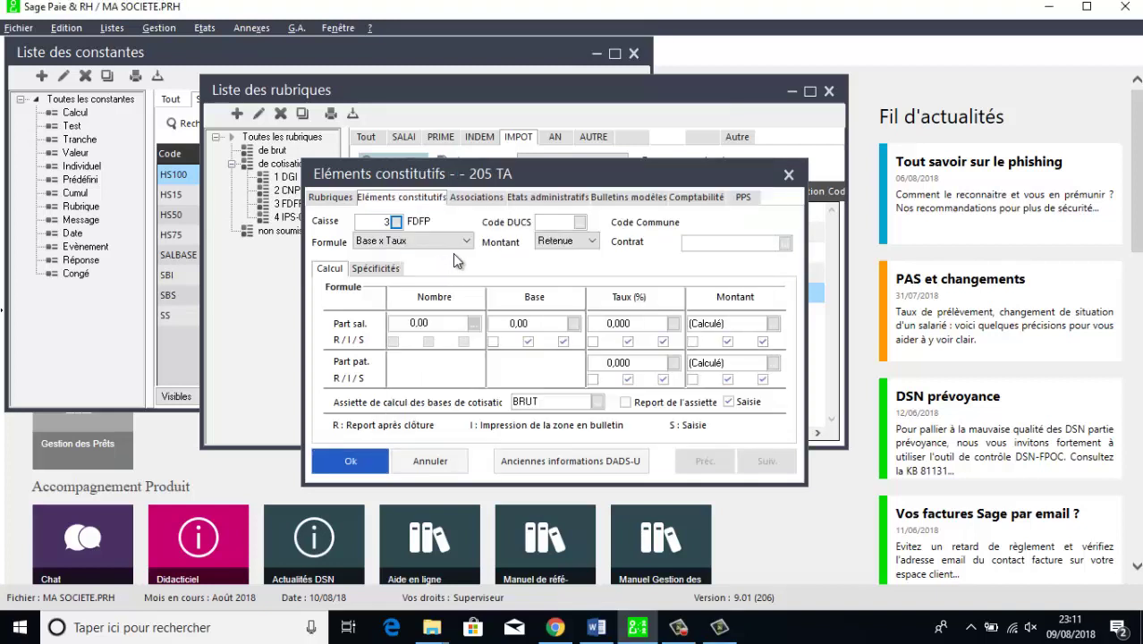
pyautogui.click(451, 250)
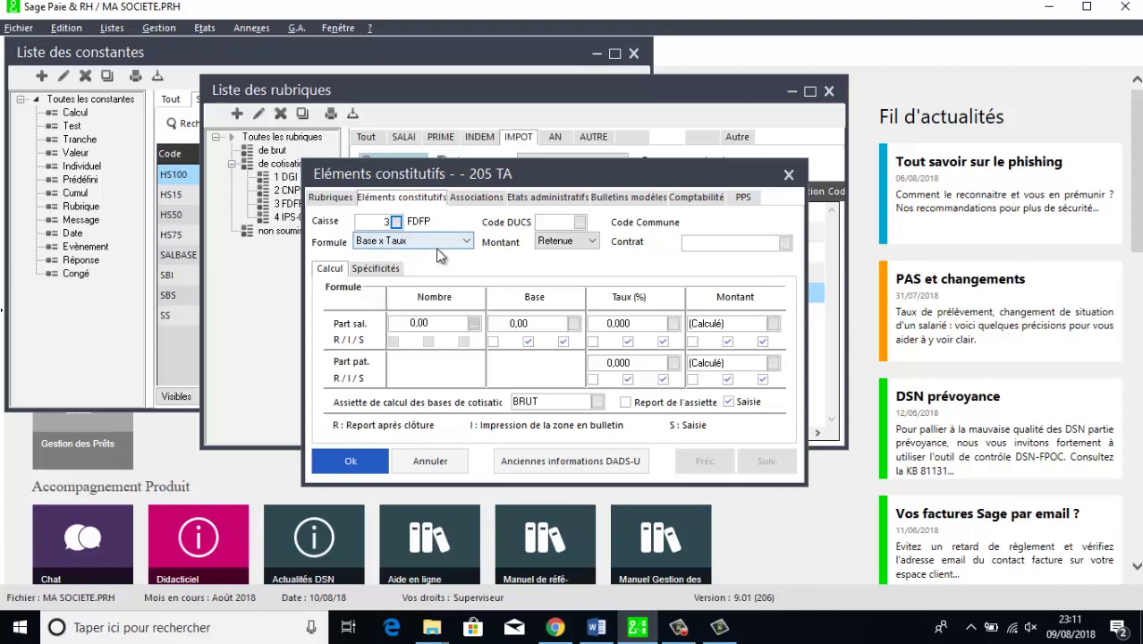
# - Set the TA base to SBI and the employer share (Part pat.) rate to 0.4 %, and save the rubrique
pyautogui.click(564, 327)
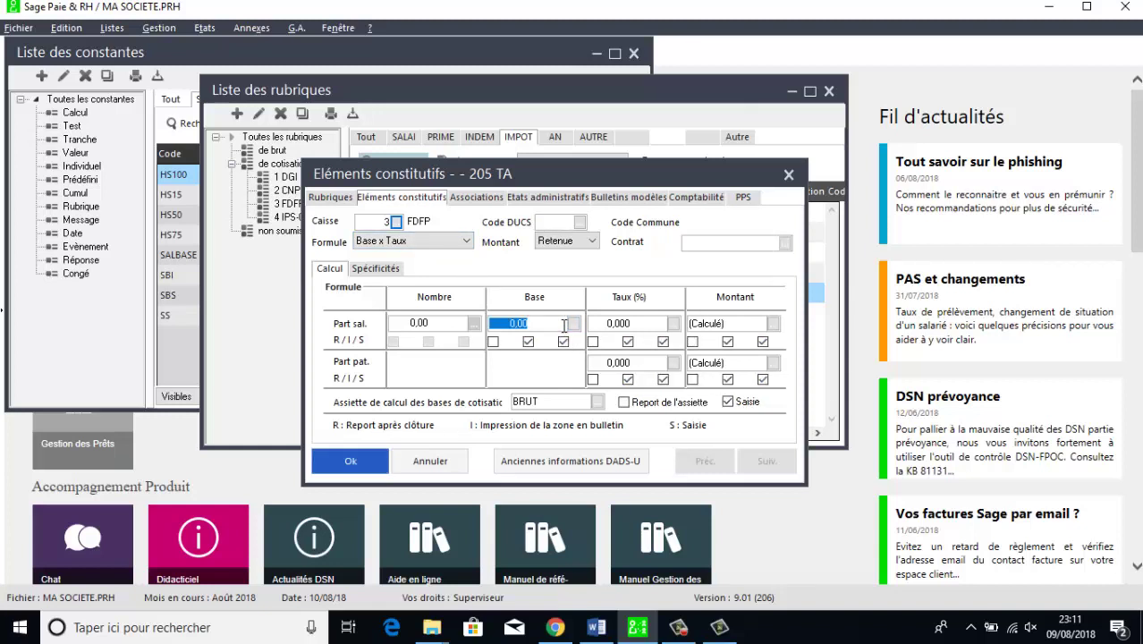
pyautogui.write('SBI')
pyautogui.click(641, 362)
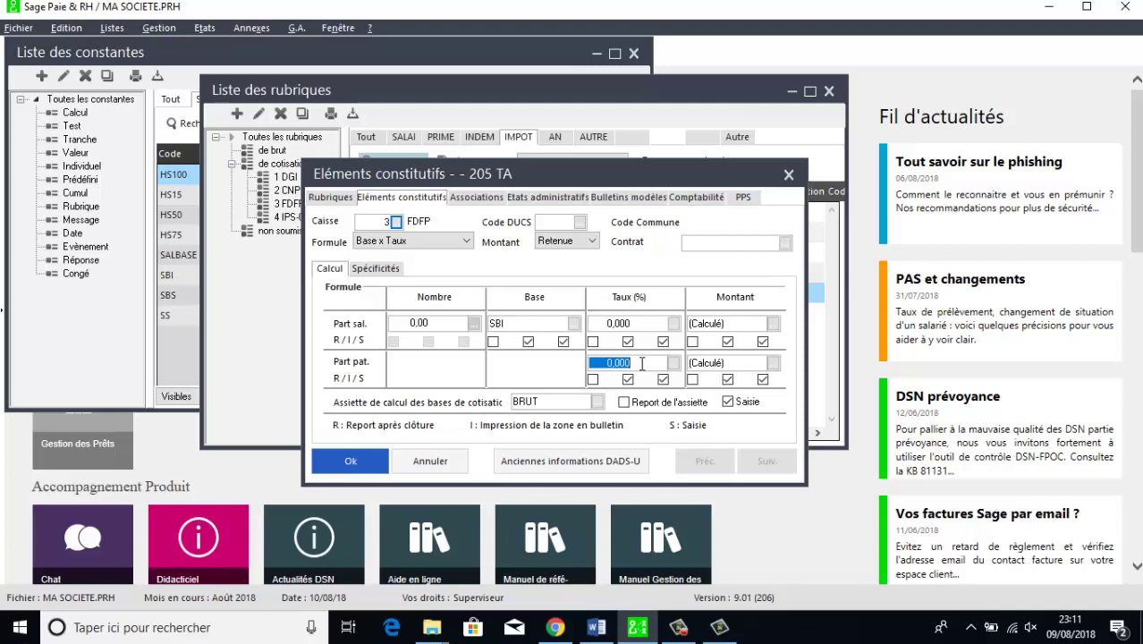
pyautogui.write('0.4')
pyautogui.click(363, 462)
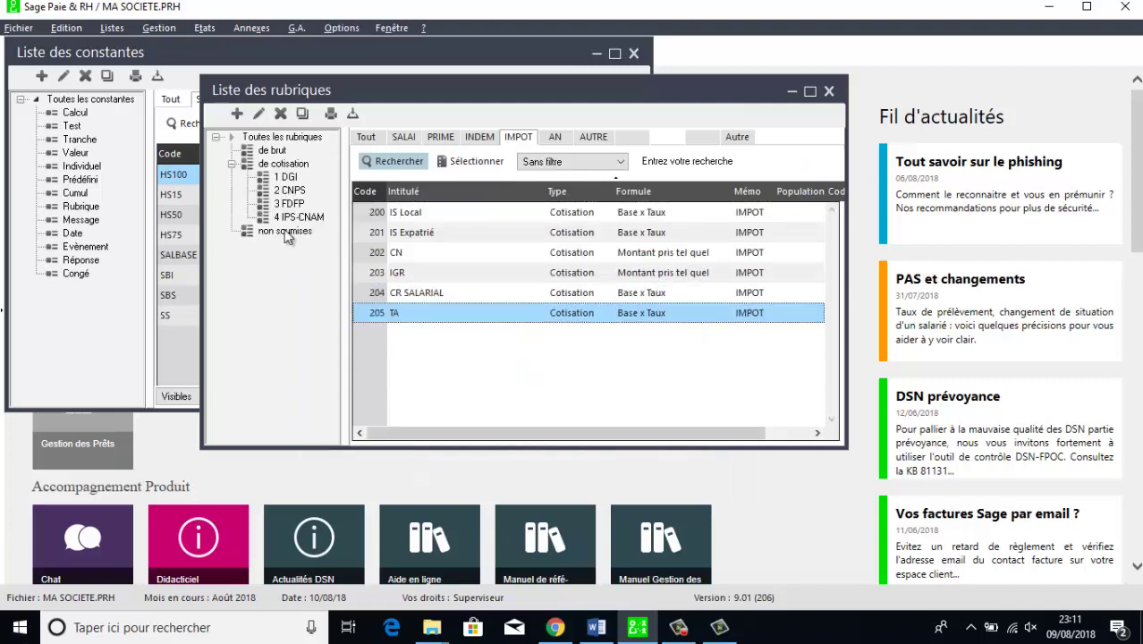
# - Create a rubrique of type Cotisation with code 206, mémo IMPOT and libellé TFC
pyautogui.click(238, 114)
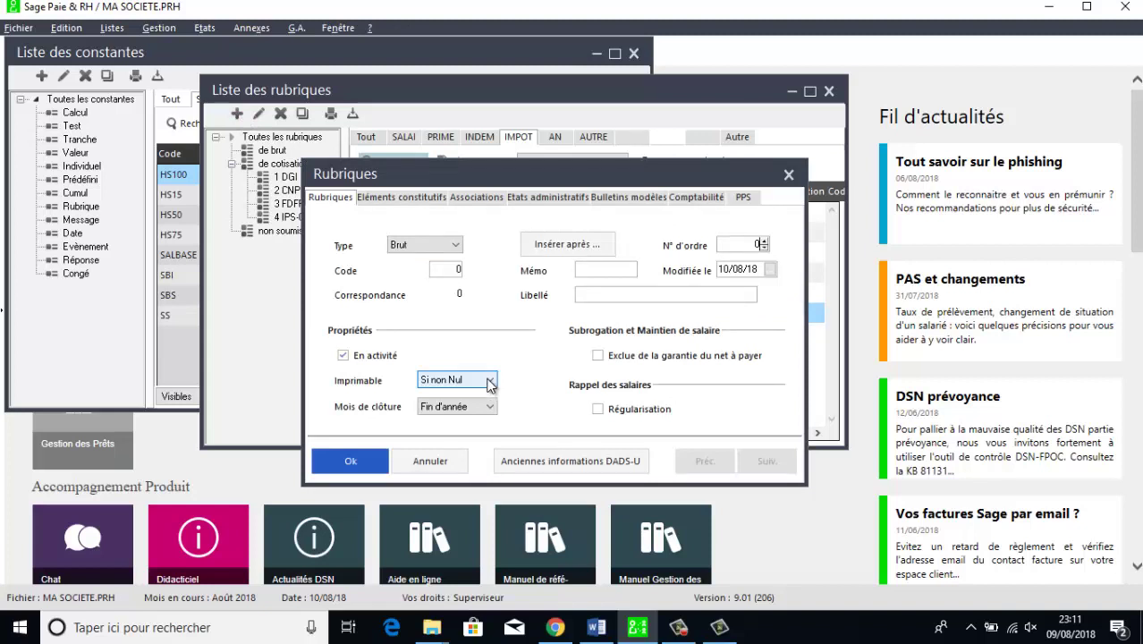
pyautogui.click(455, 247)
pyautogui.click(408, 259)
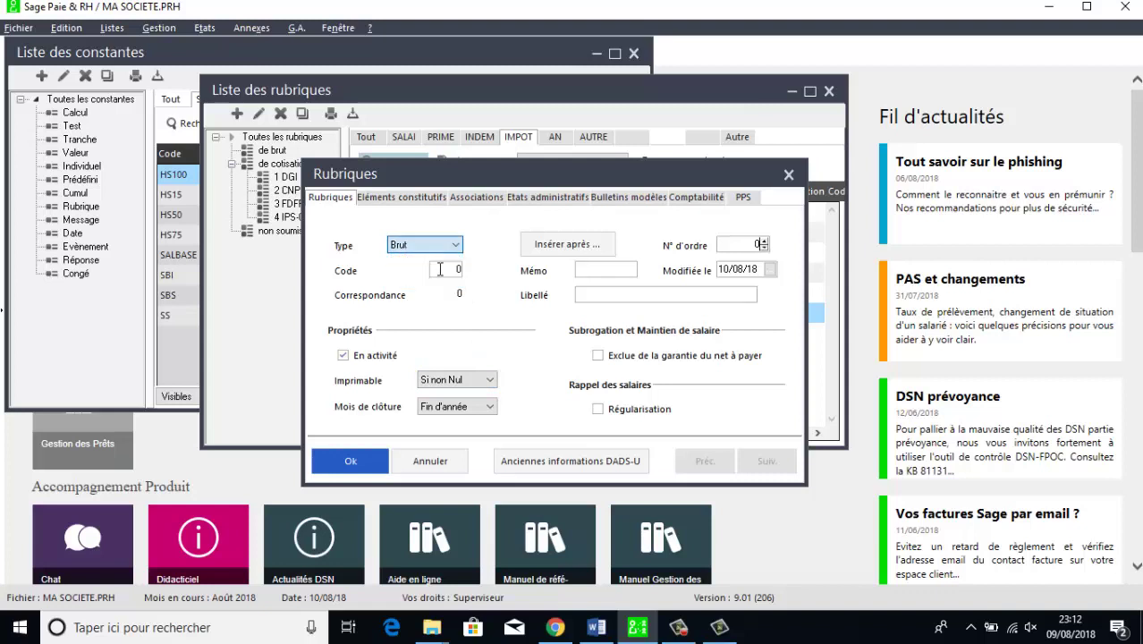
pyautogui.write('2')
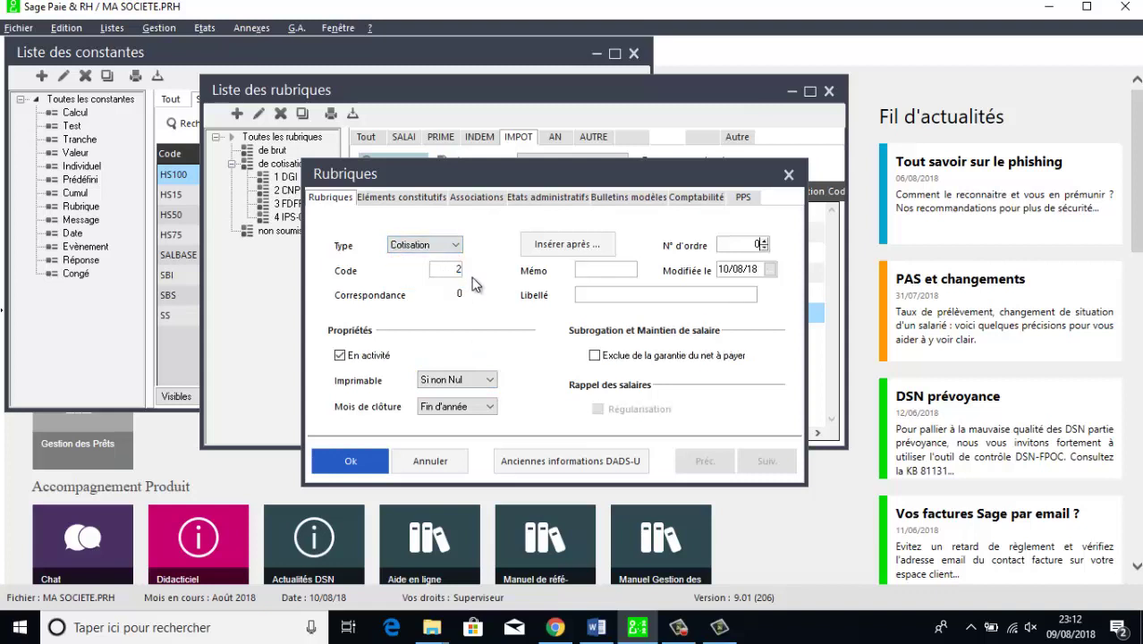
pyautogui.write('06')
pyautogui.click(624, 272)
pyautogui.write('IMPOT')
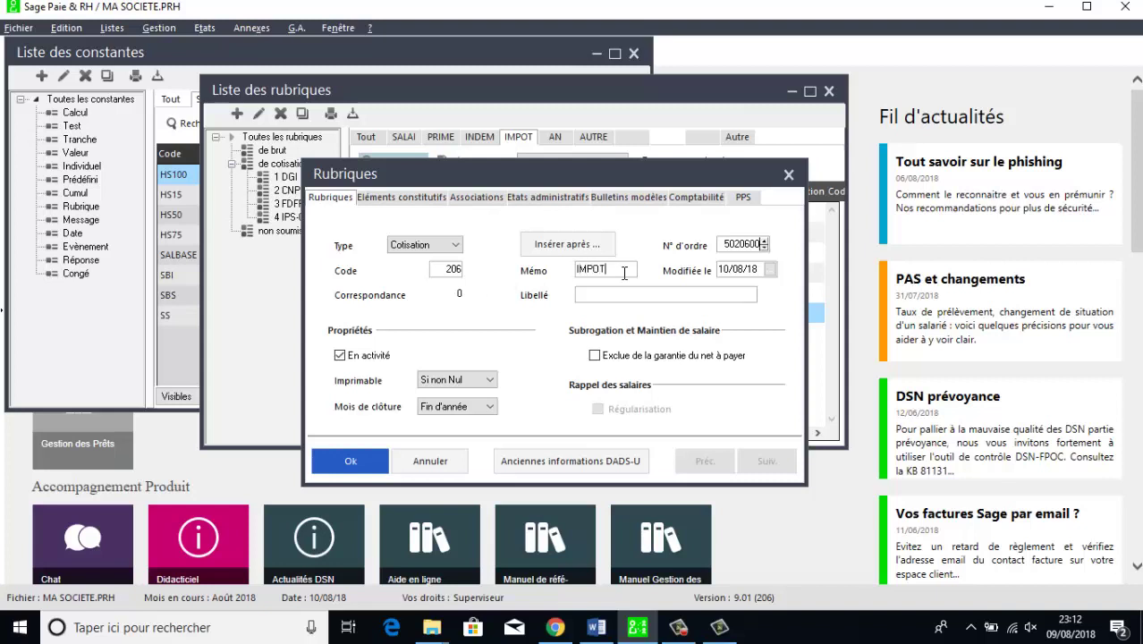
pyautogui.click(630, 297)
pyautogui.write('TFC')
# - Assign the TFC rubrique to the FDFP caisse in its constituent elements
pyautogui.click(402, 198)
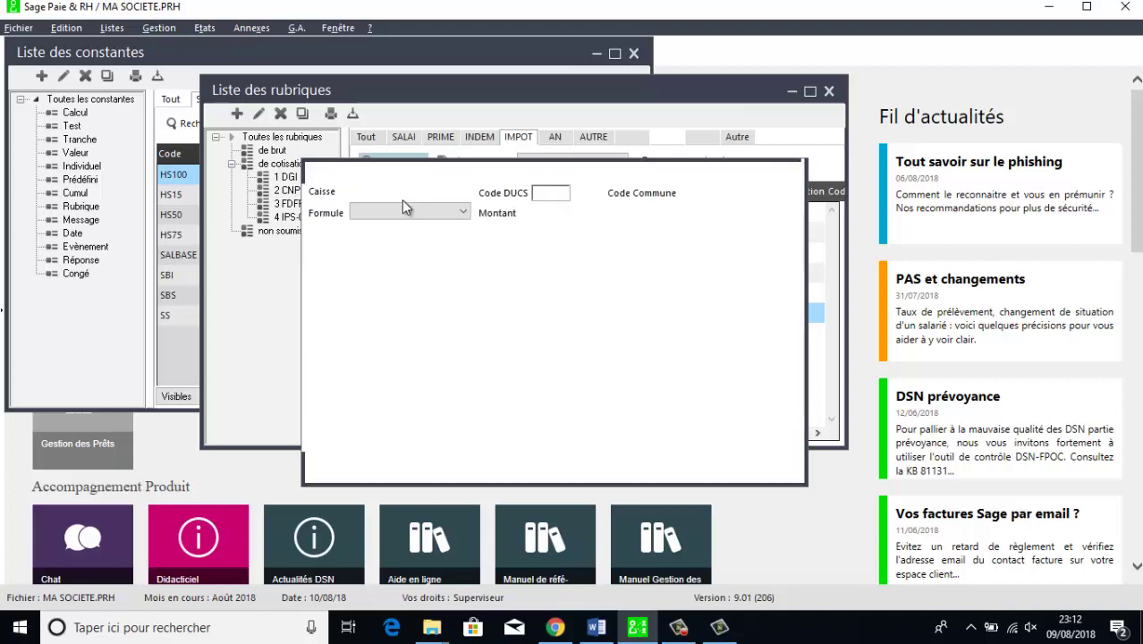
pyautogui.click(405, 236)
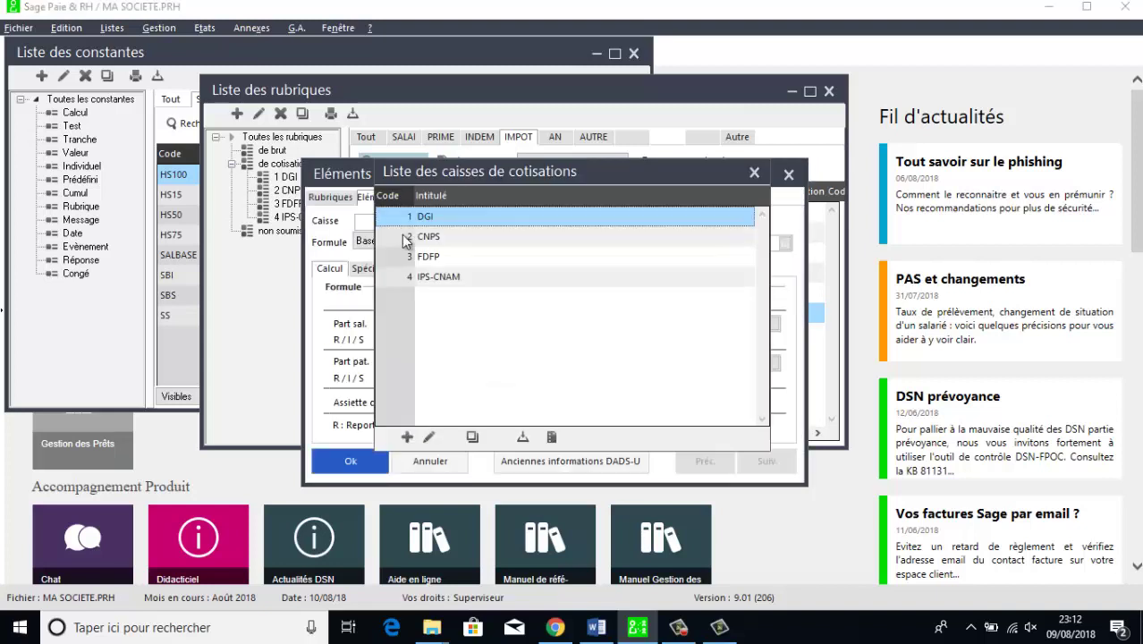
pyautogui.doubleClick(438, 257)
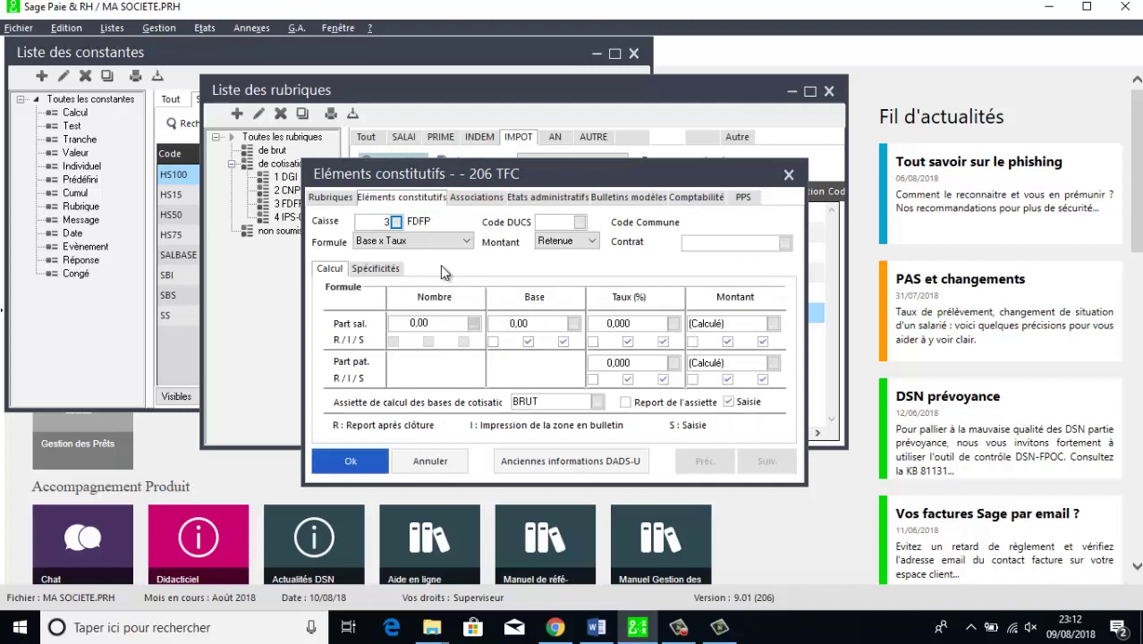
# - Set the TFC base to SBI and the employer share (Part pat.) rate to 0.6 %, and save the rubrique
pyautogui.click(545, 320)
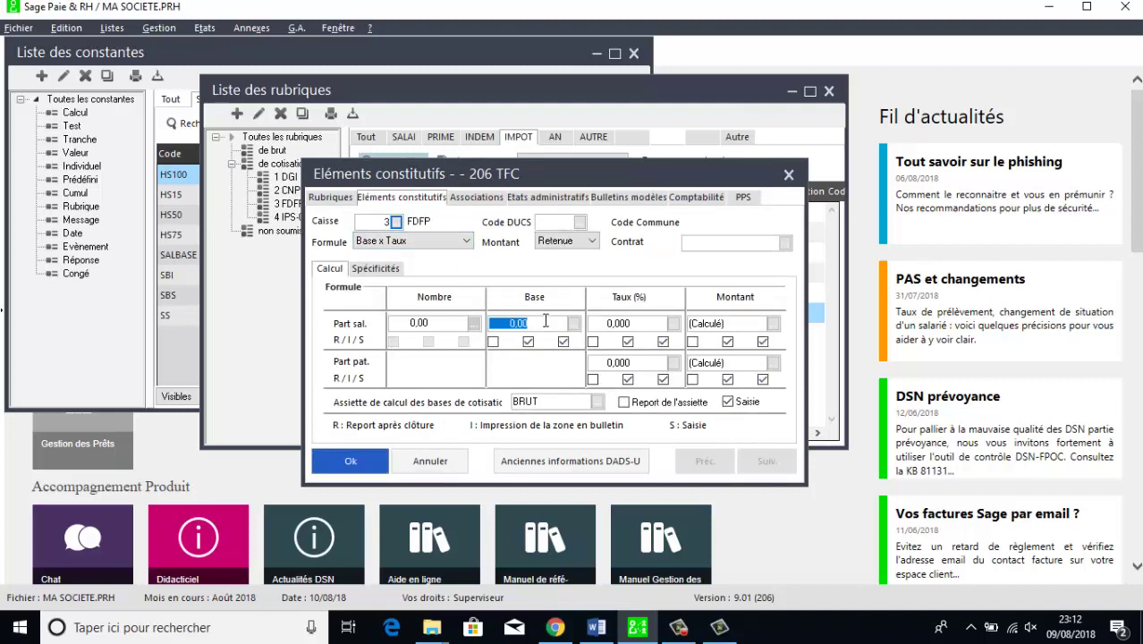
pyautogui.write('SBI')
pyautogui.click(642, 361)
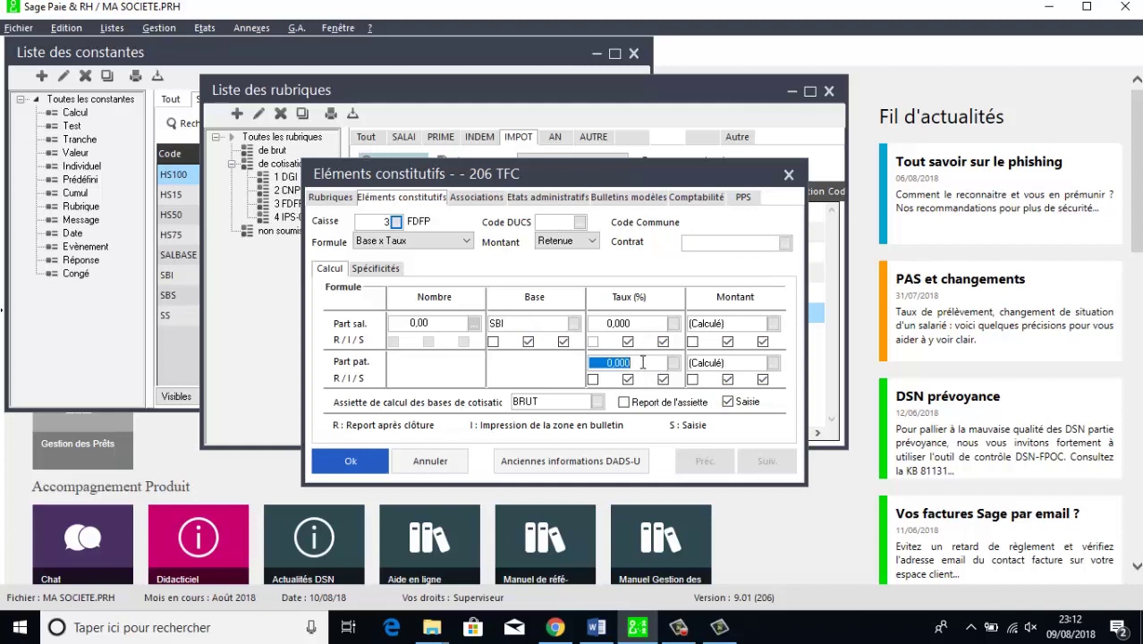
pyautogui.write('0.6')
pyautogui.click(372, 458)
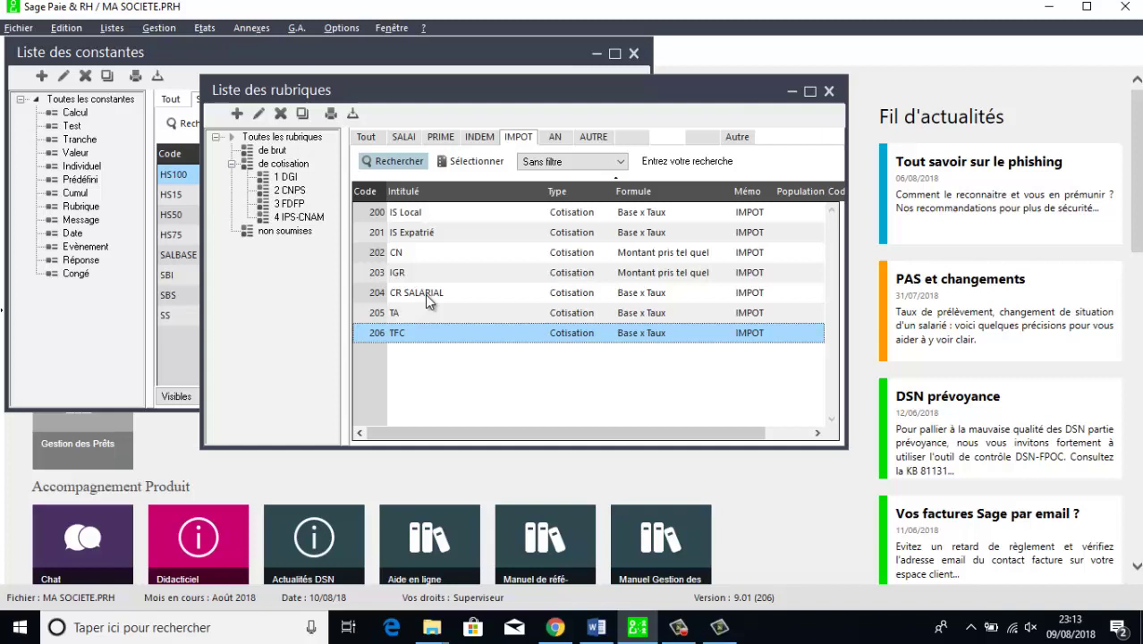
# - Reopen rubrique 204 and shorten its libellé to CR
pyautogui.doubleClick(427, 302)
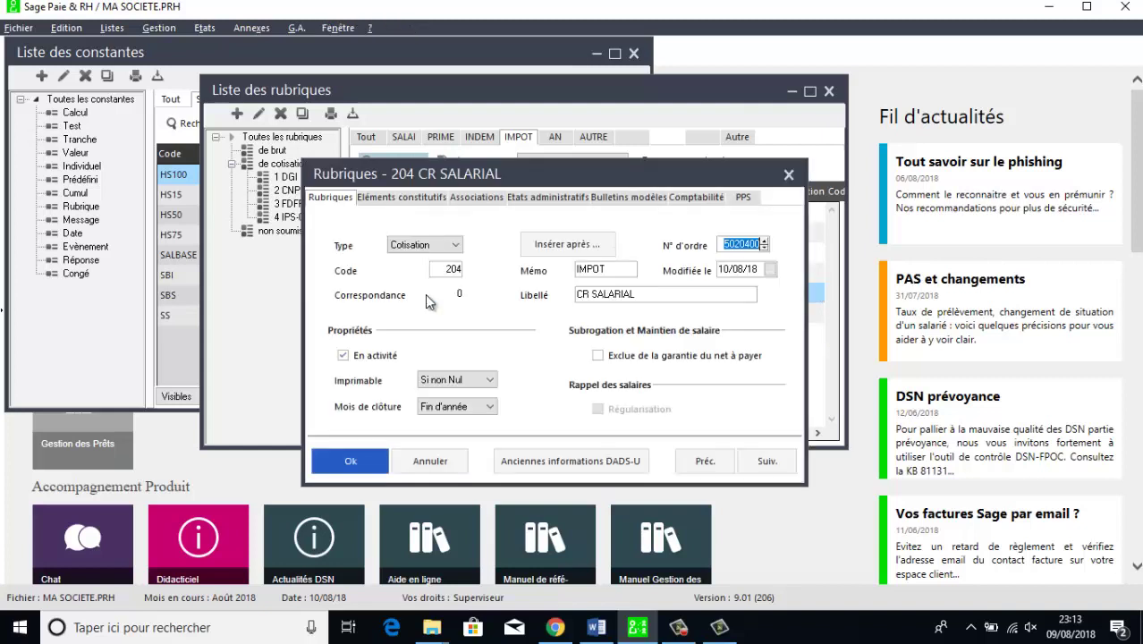
pyautogui.click(656, 296)
pyautogui.click(657, 296)
pyautogui.press('BackSpace')
pyautogui.press('BackSpace')
pyautogui.press('BackSpace')
pyautogui.press('BackSpace')
pyautogui.press('BackSpace')
pyautogui.press('BackSpace')
pyautogui.press('BackSpace')
pyautogui.press('BackSpace')
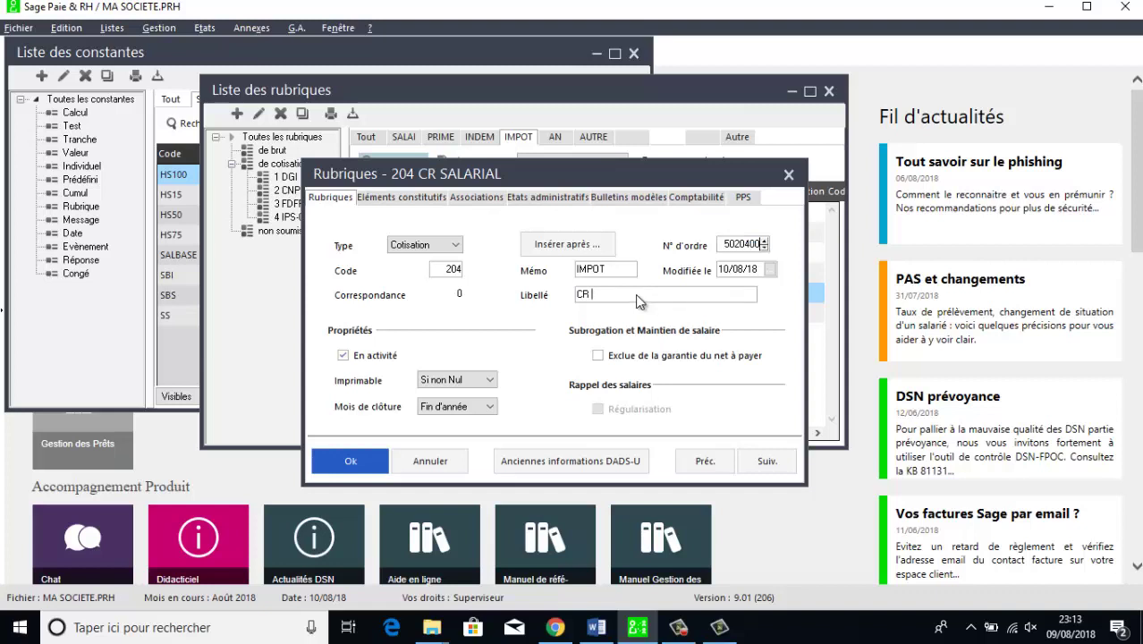
# - Set the employer share (Part pat.) rate of rubrique 204 to 7.7 % and save it
pyautogui.click(401, 196)
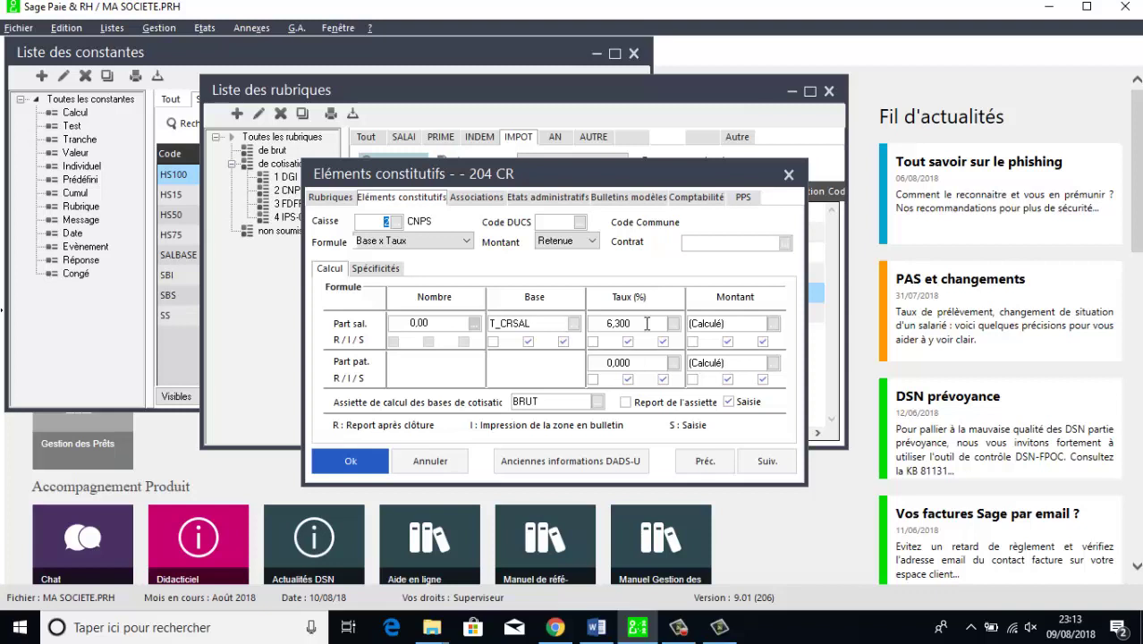
pyautogui.click(634, 362)
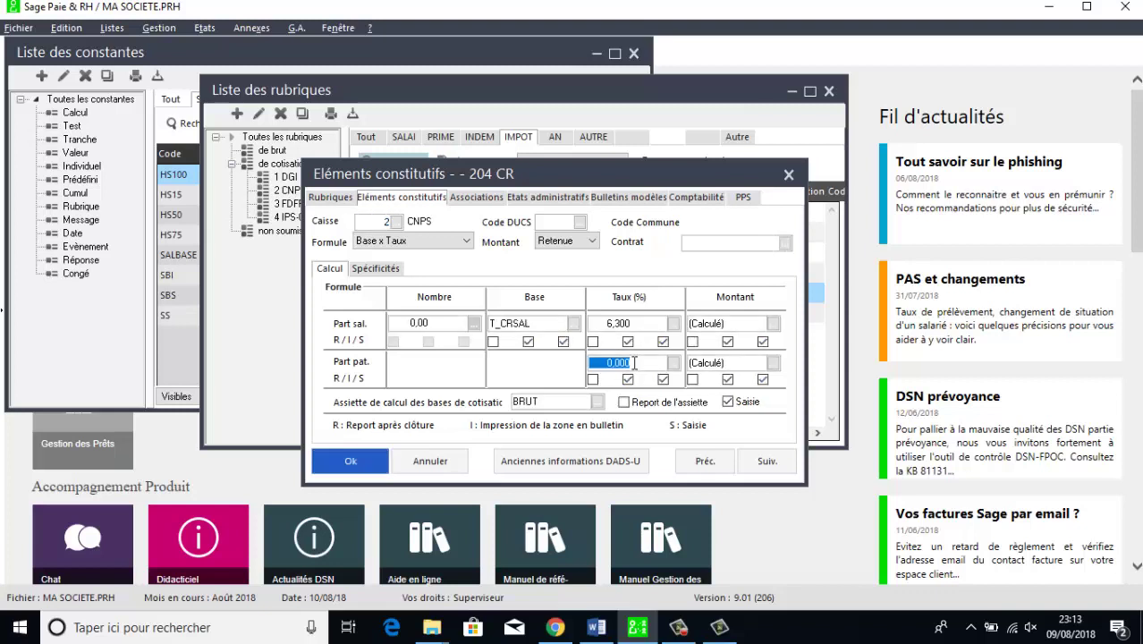
pyautogui.write('7.7')
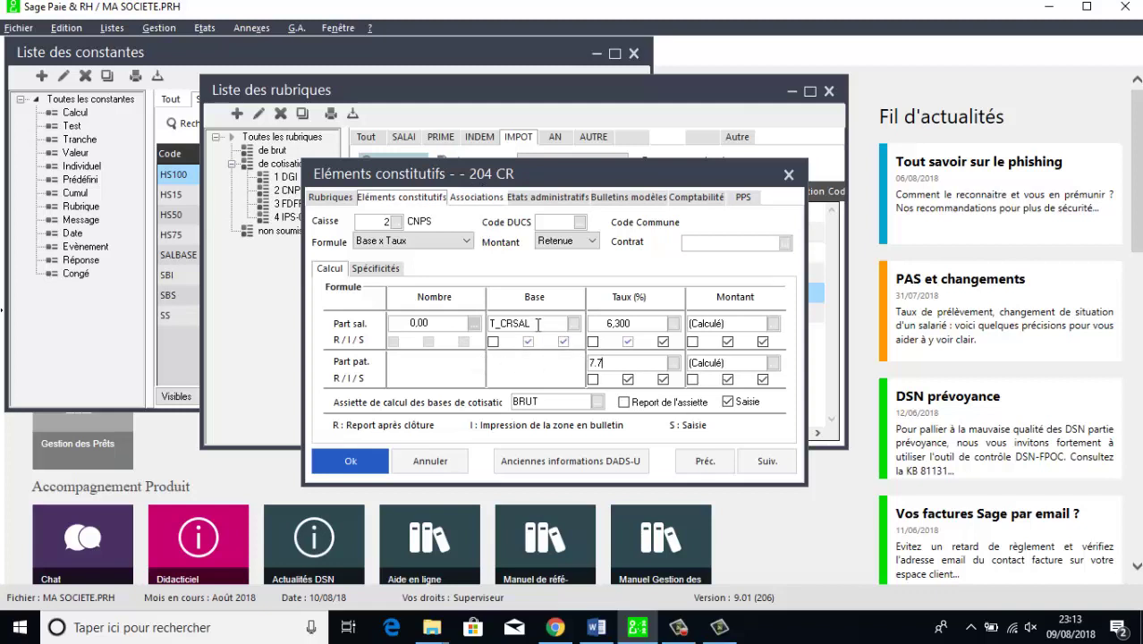
pyautogui.click(385, 456)
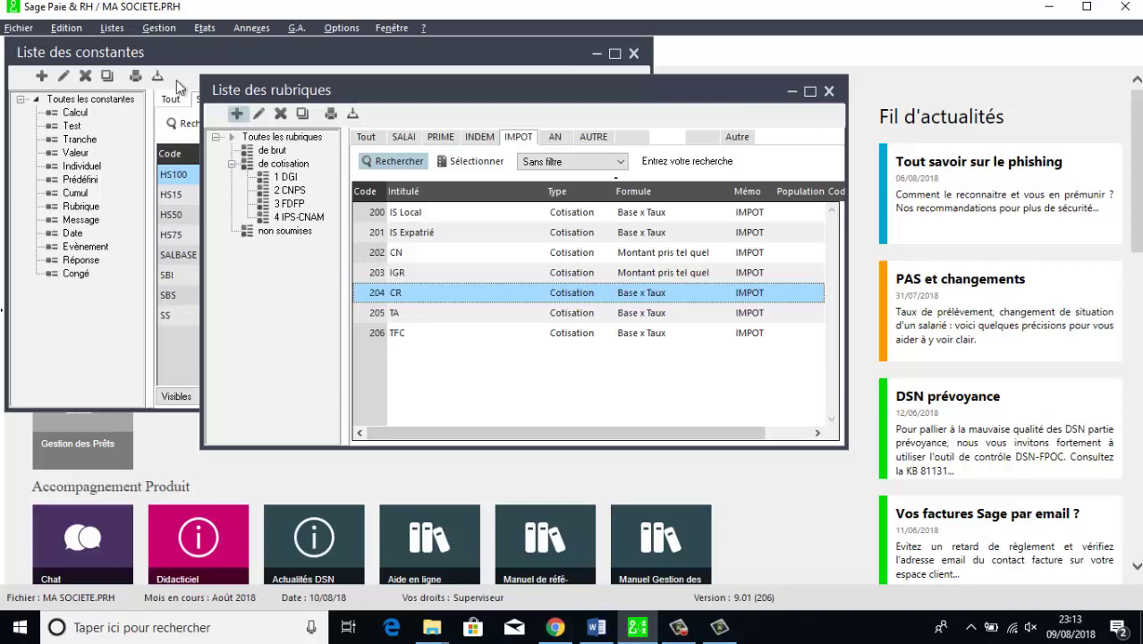
# - Create a new constant of type Test in the constants list with the code T_PFAT
pyautogui.click(144, 53)
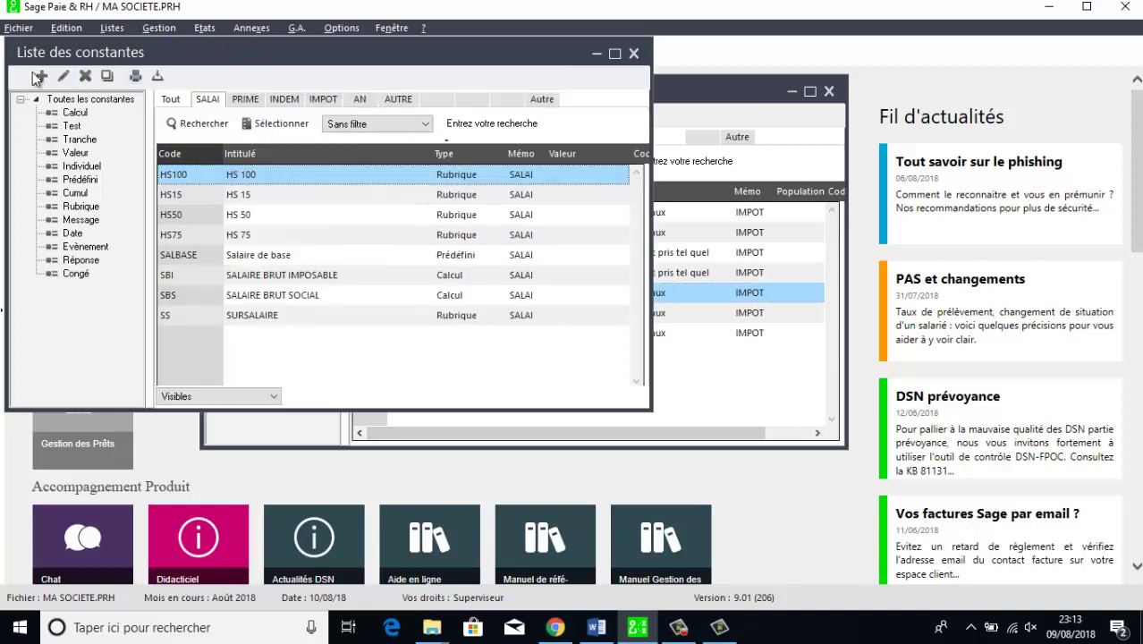
pyautogui.click(41, 75)
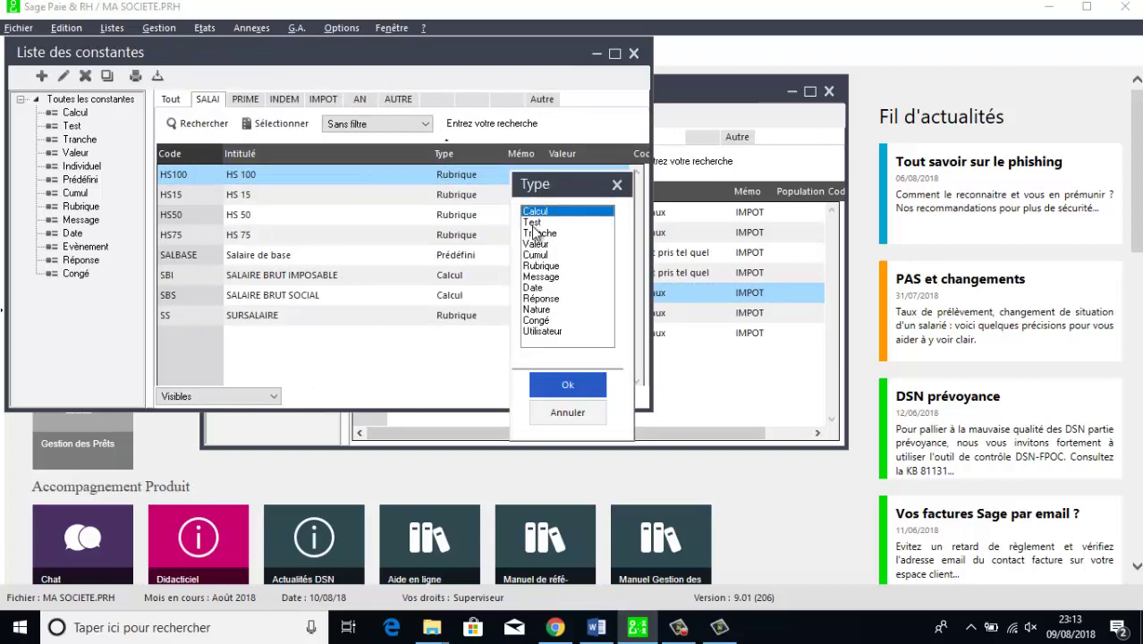
pyautogui.click(536, 222)
pyautogui.click(567, 383)
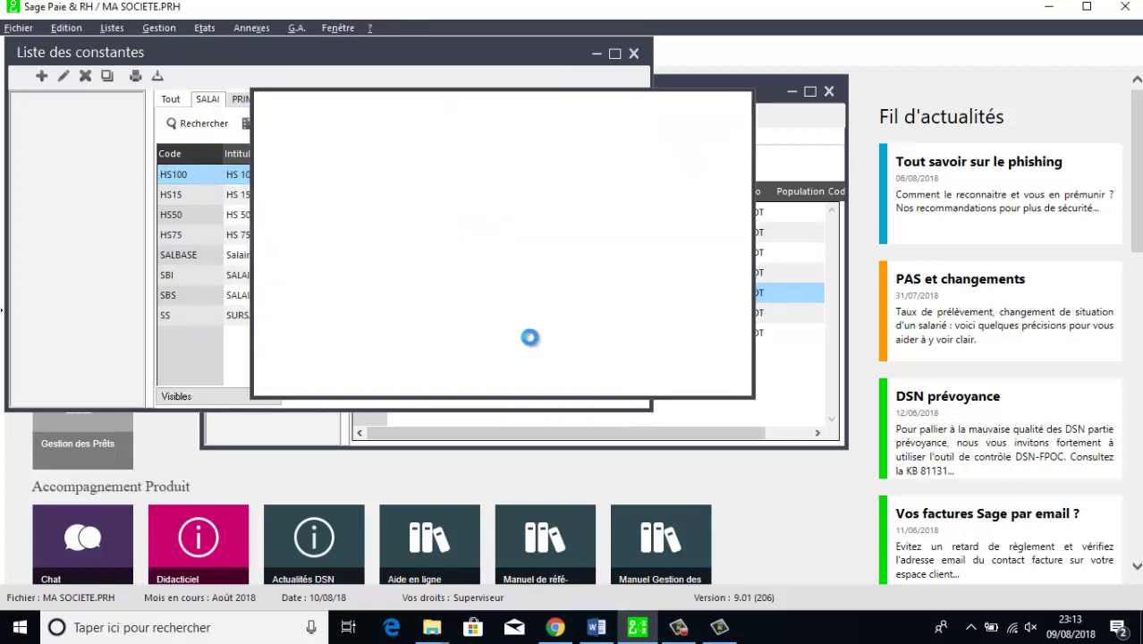
pyautogui.write('T_')
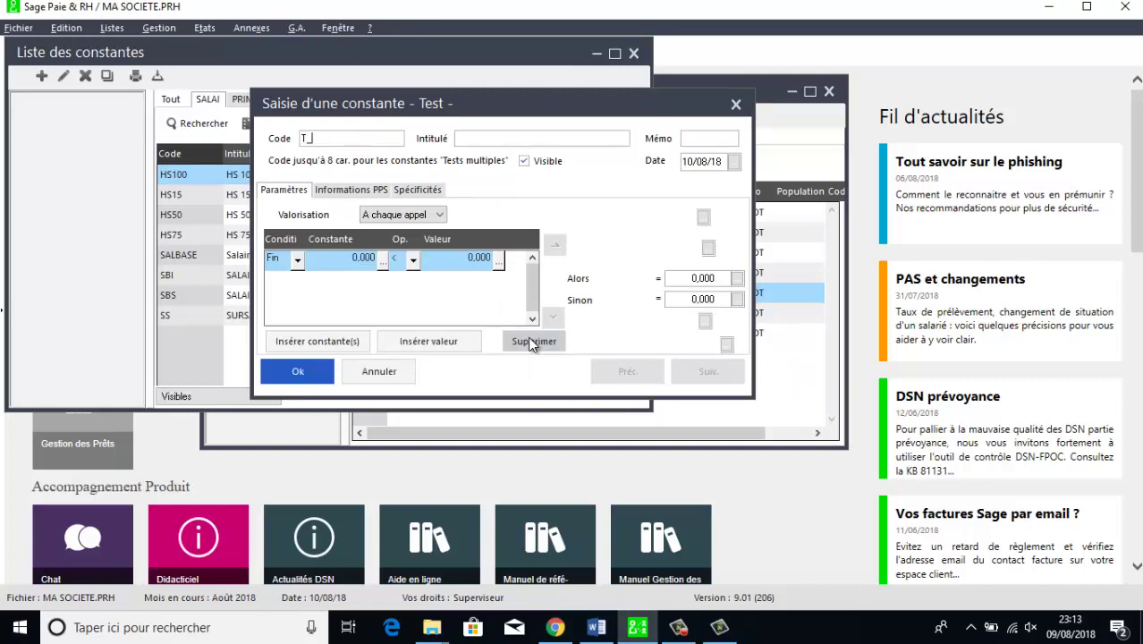
pyautogui.write('PFAT')
pyautogui.press('Tab')
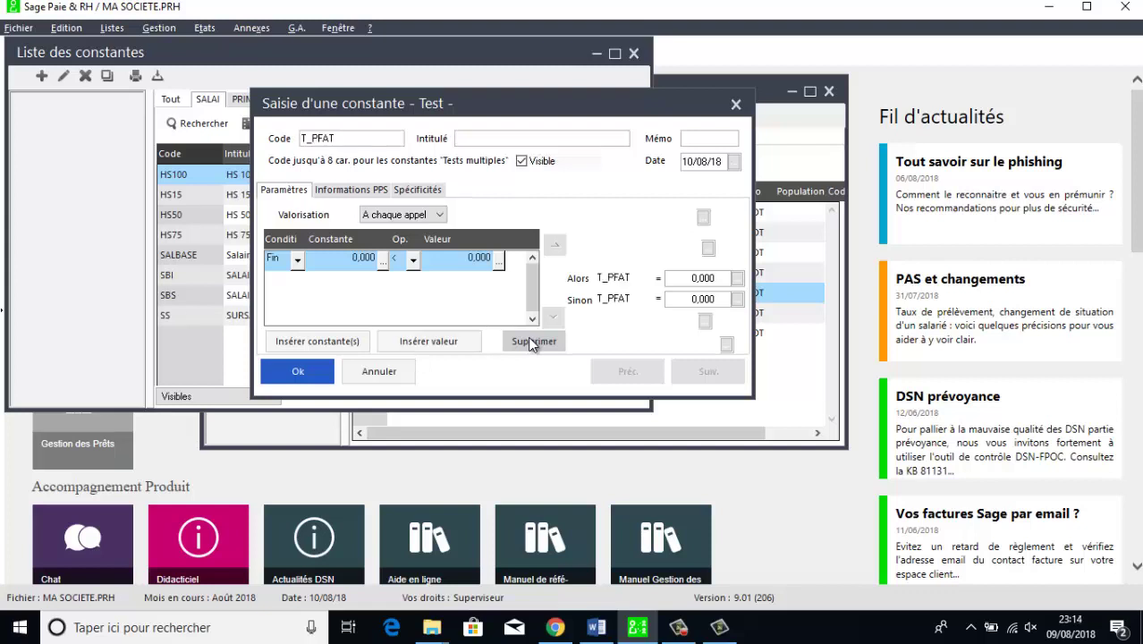
# - Set the T_PFAT constant's intitulé to TEST PF & AT and its mémo to IMPOT
pyautogui.write('TEST PF')
pyautogui.write('AT')
pyautogui.press('BackSpace')
pyautogui.press('BackSpace')
pyautogui.write('1')
pyautogui.press('BackSpace')
pyautogui.write('& AT')
pyautogui.press('Tab')
pyautogui.write('IMPOT')
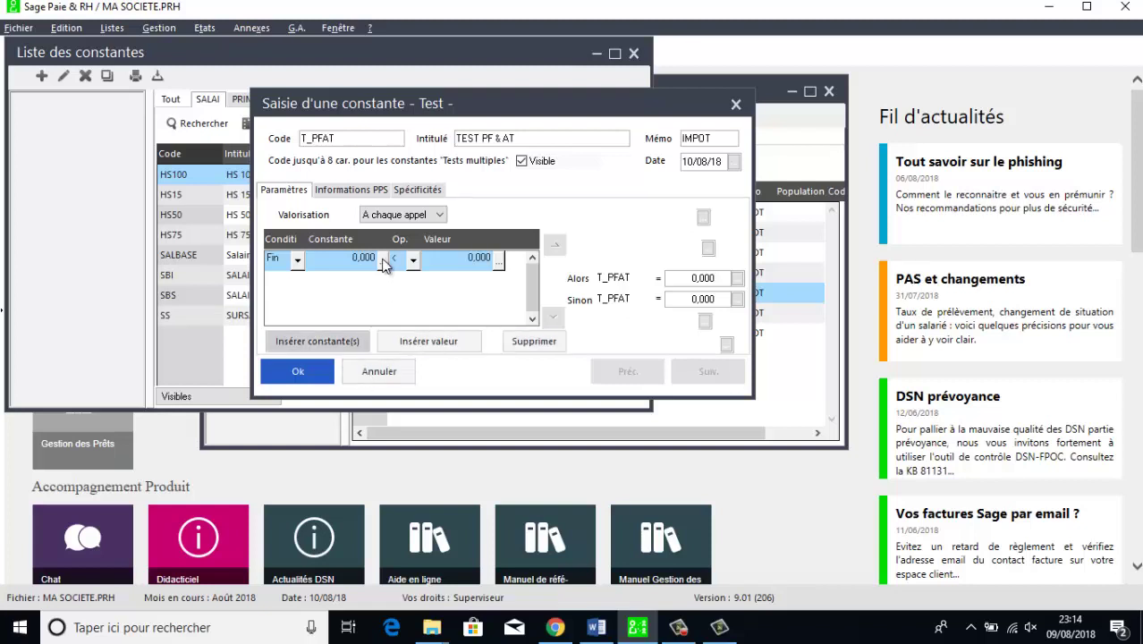
# - Define the T_PFAT test condition as SBS less than 70000
pyautogui.click(356, 259)
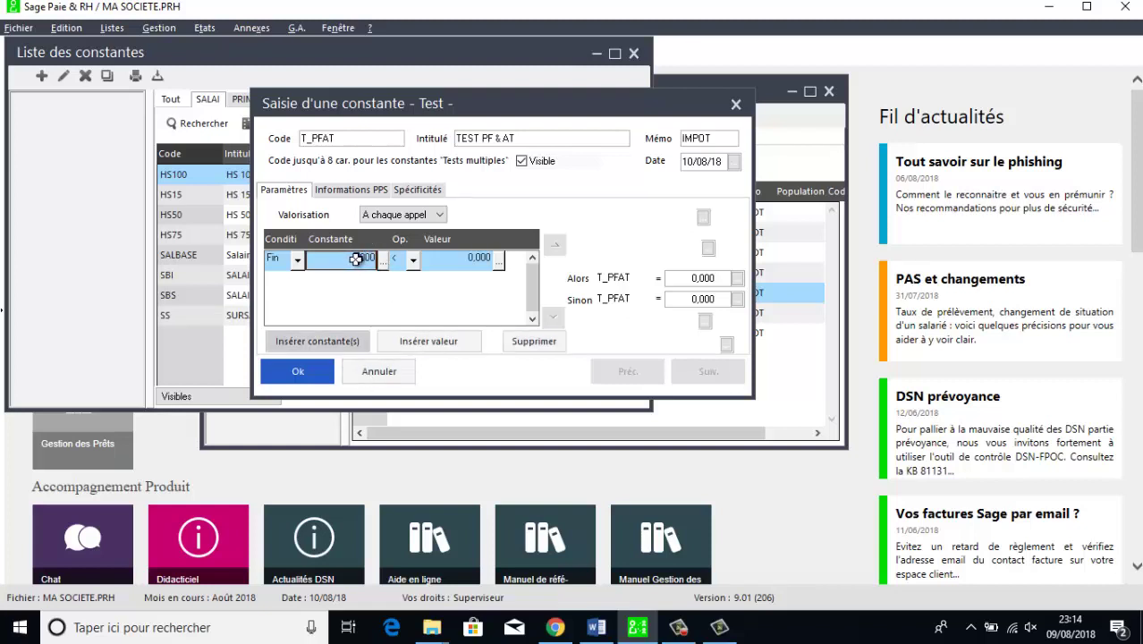
pyautogui.write('SBS')
pyautogui.press('Return')
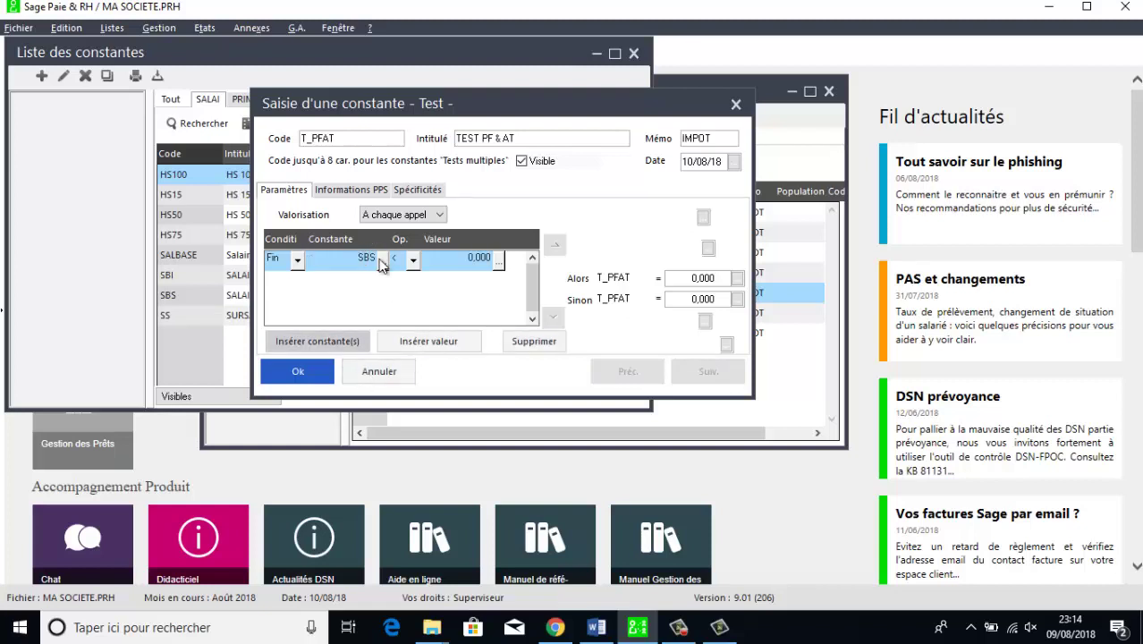
pyautogui.click(456, 261)
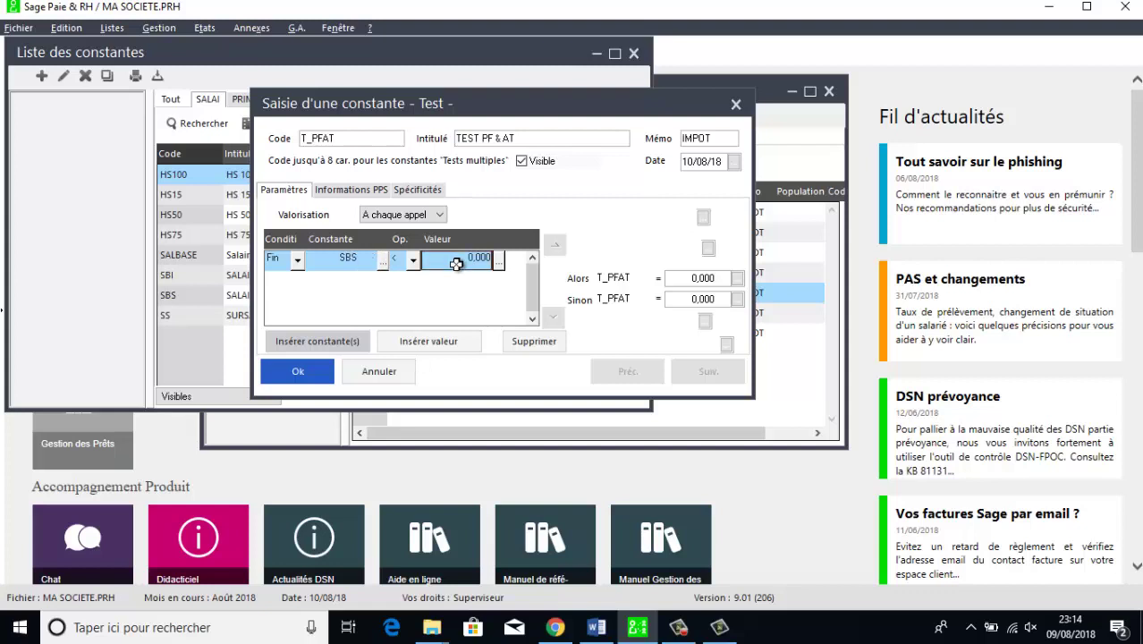
pyautogui.write('70000')
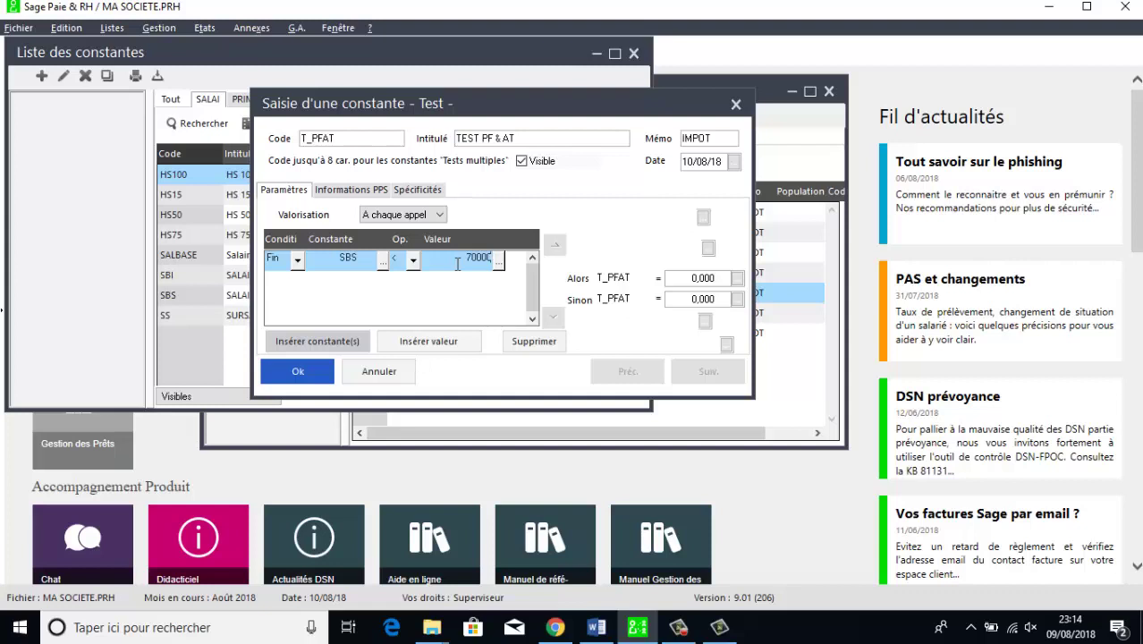
# - Set the T_PFAT results to SBS for Alors and 70000 for Sinon, and save the constant
pyautogui.click(720, 281)
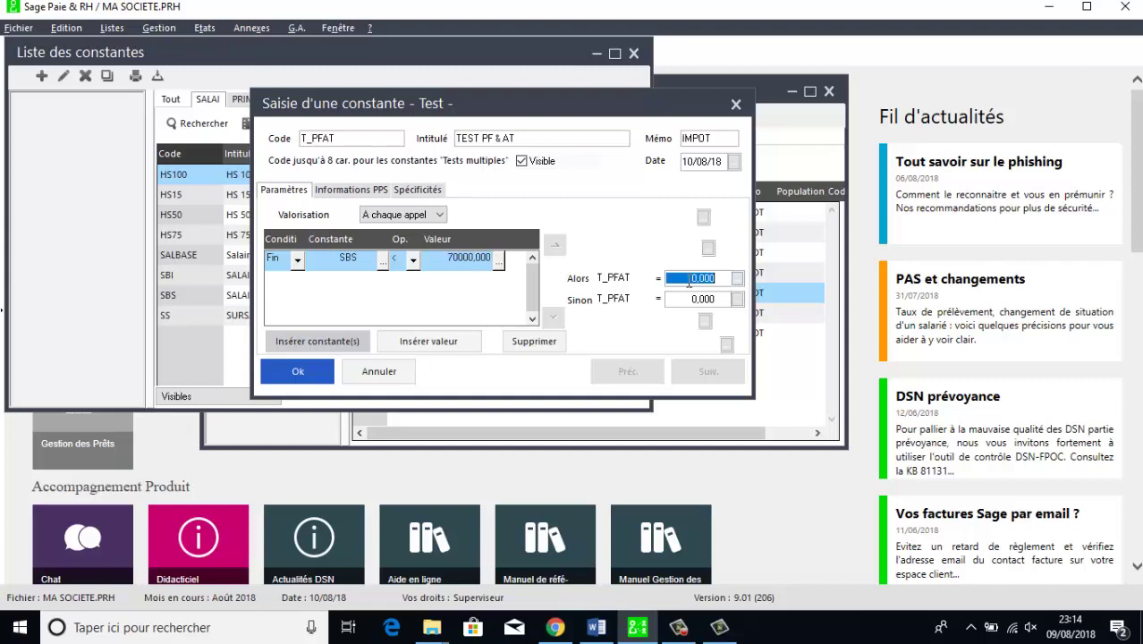
pyautogui.write('SBS')
pyautogui.click(720, 301)
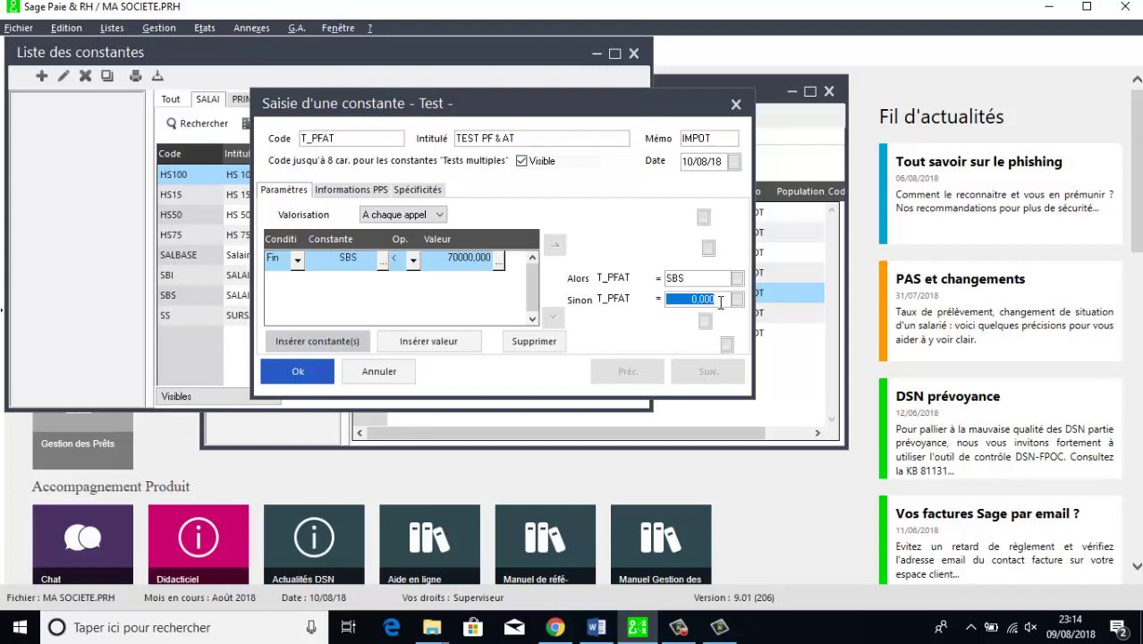
pyautogui.write('70000')
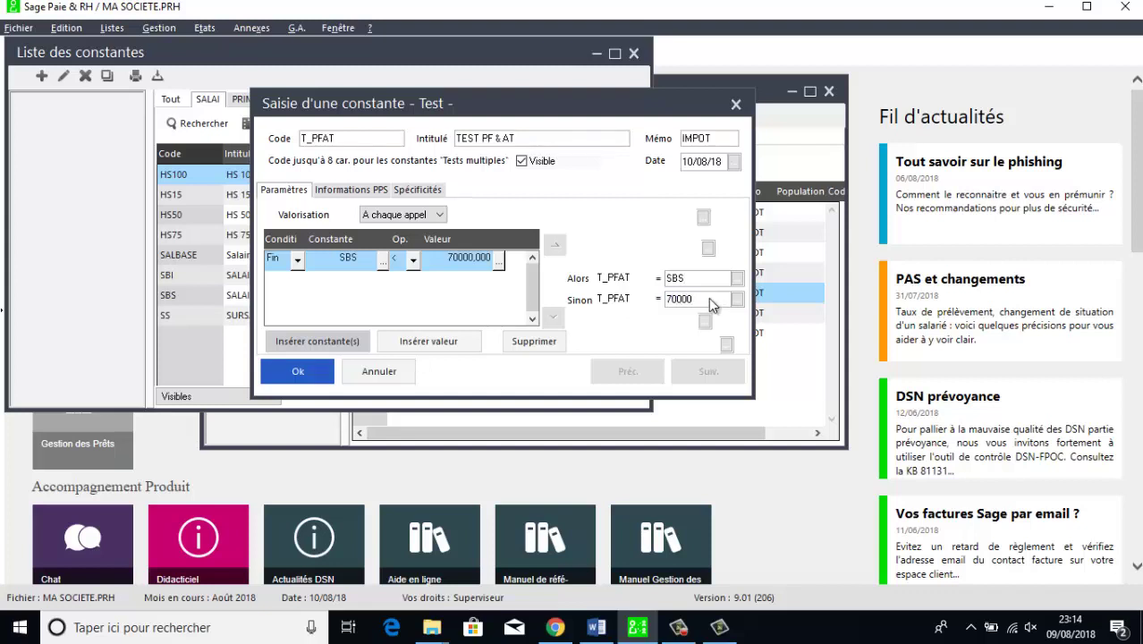
pyautogui.click(318, 370)
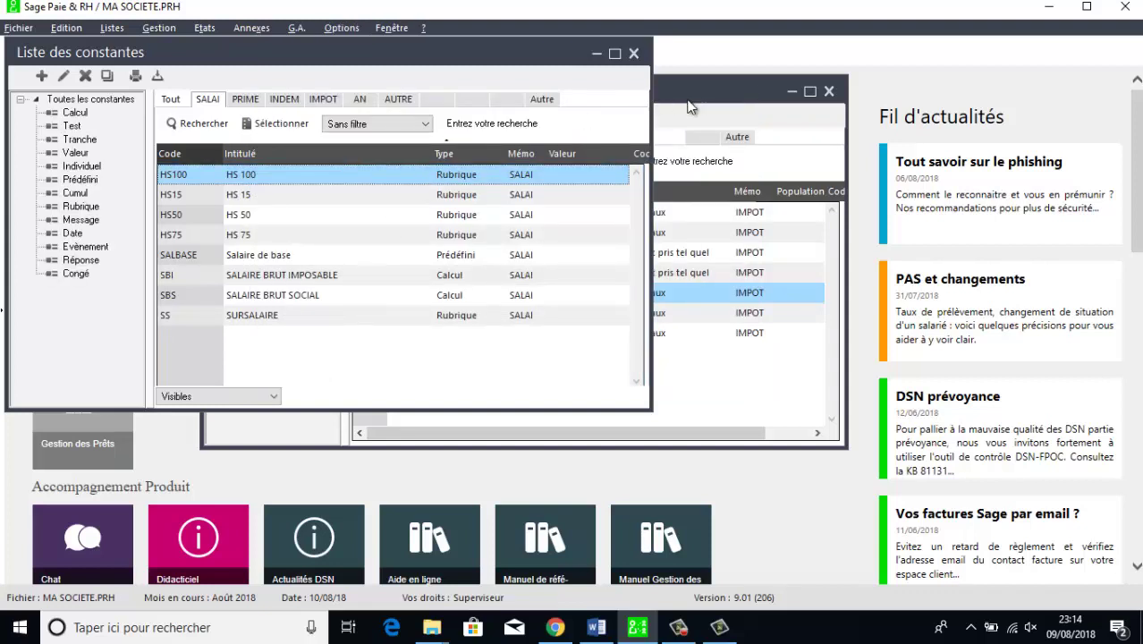
# - Create a new rubrique of type Cotisation with code 207, mémo IMPOT and libellé PF
pyautogui.click(716, 293)
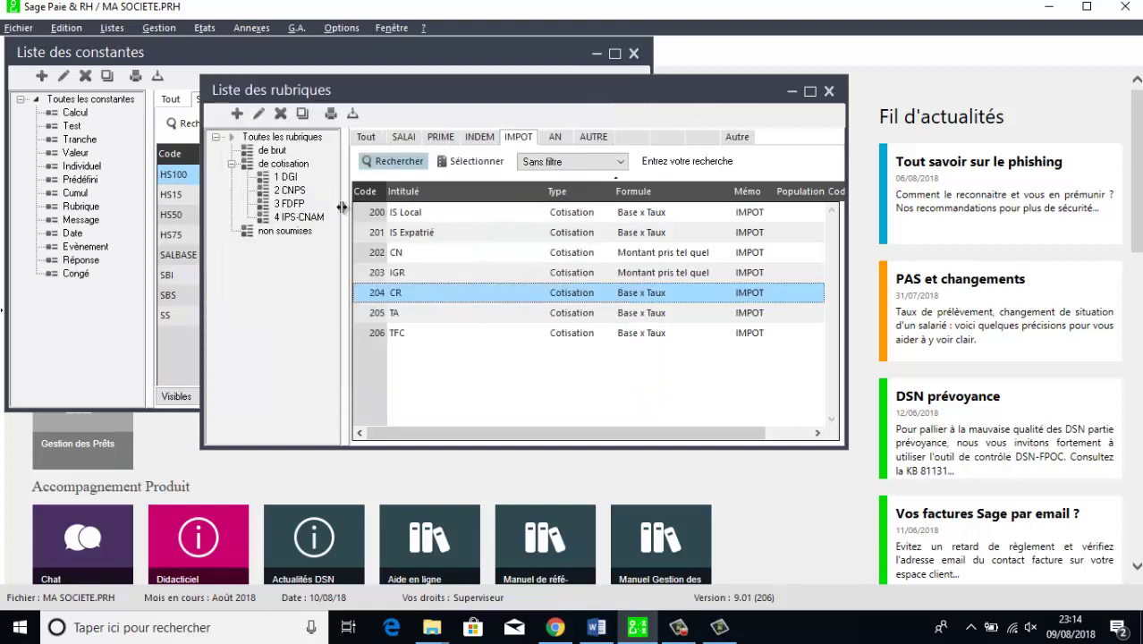
pyautogui.click(237, 114)
pyautogui.click(420, 244)
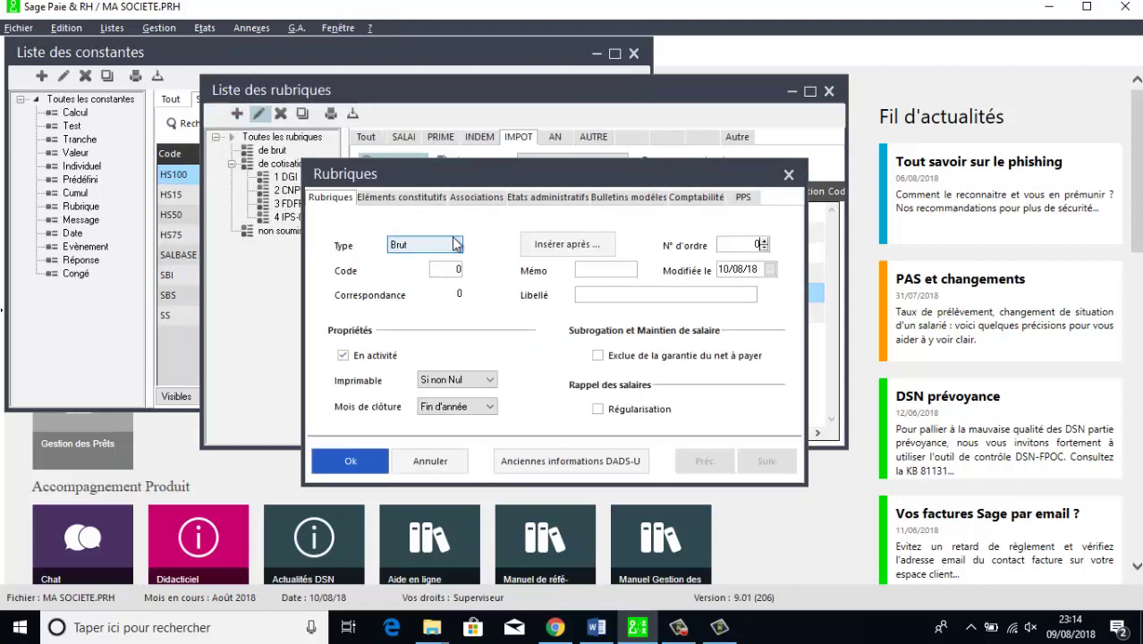
pyautogui.click(455, 244)
pyautogui.click(439, 265)
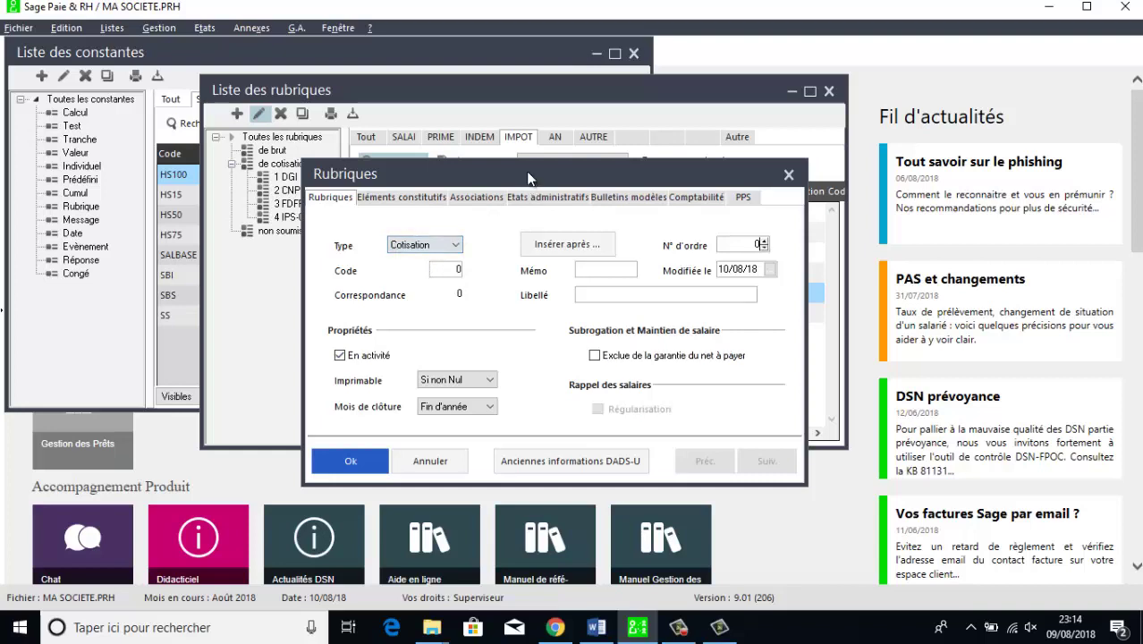
pyautogui.moveTo(518, 177); pyautogui.dragTo(587, 168)
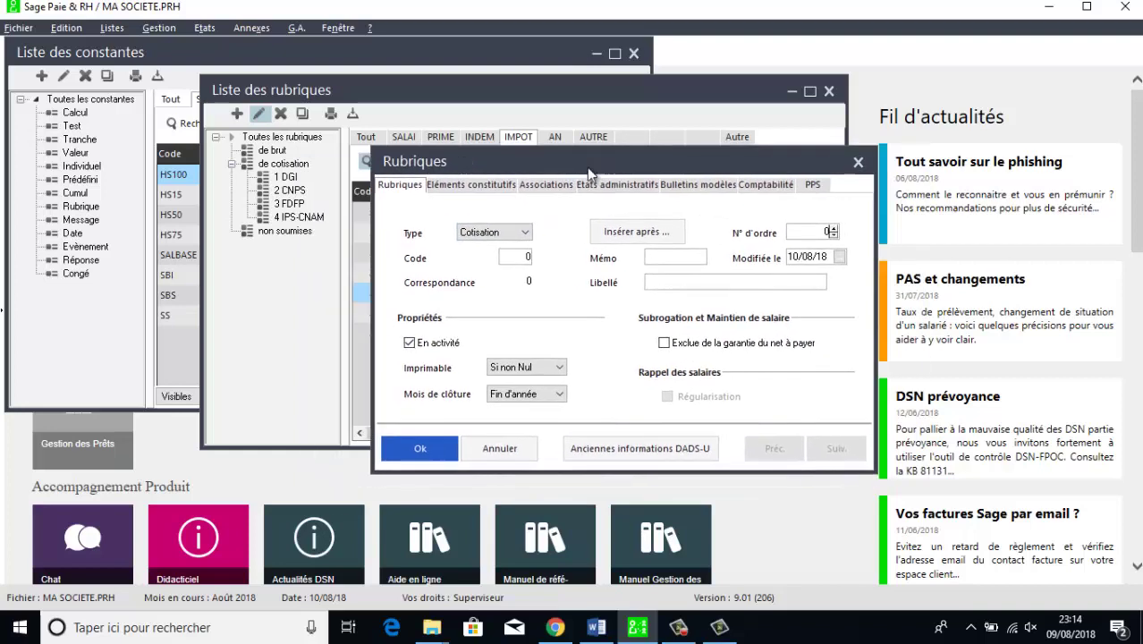
pyautogui.click(527, 257)
pyautogui.write('207')
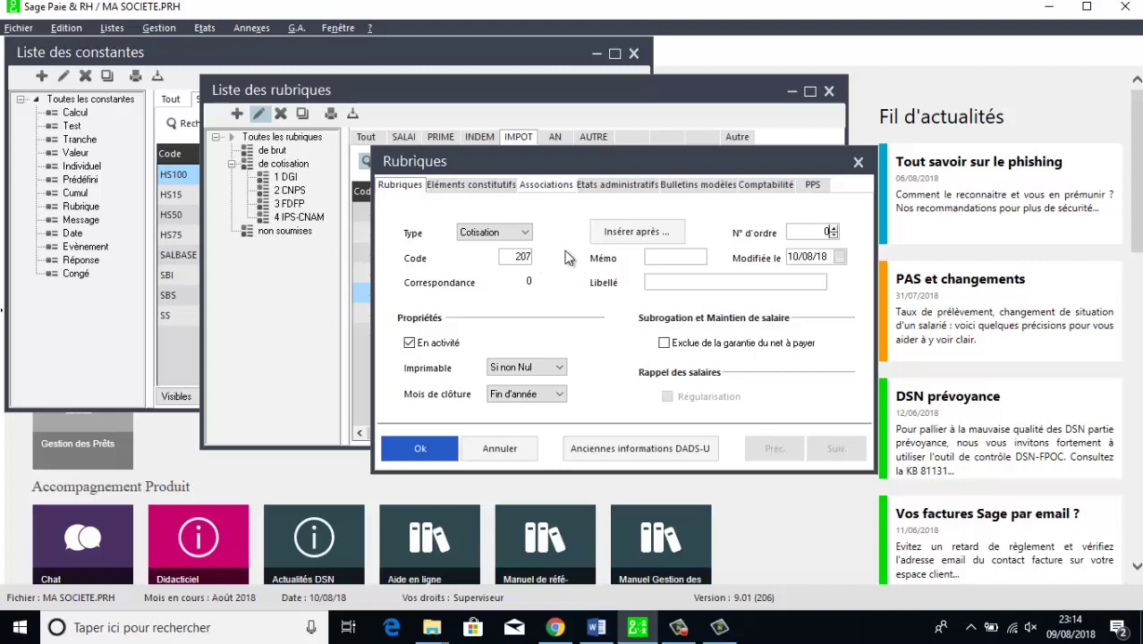
pyautogui.click(675, 257)
pyautogui.write('IMPOT')
pyautogui.click(680, 282)
pyautogui.write('PF')
# - Assign the PF rubrique to the CNPS caisse in its constituent elements
pyautogui.click(470, 185)
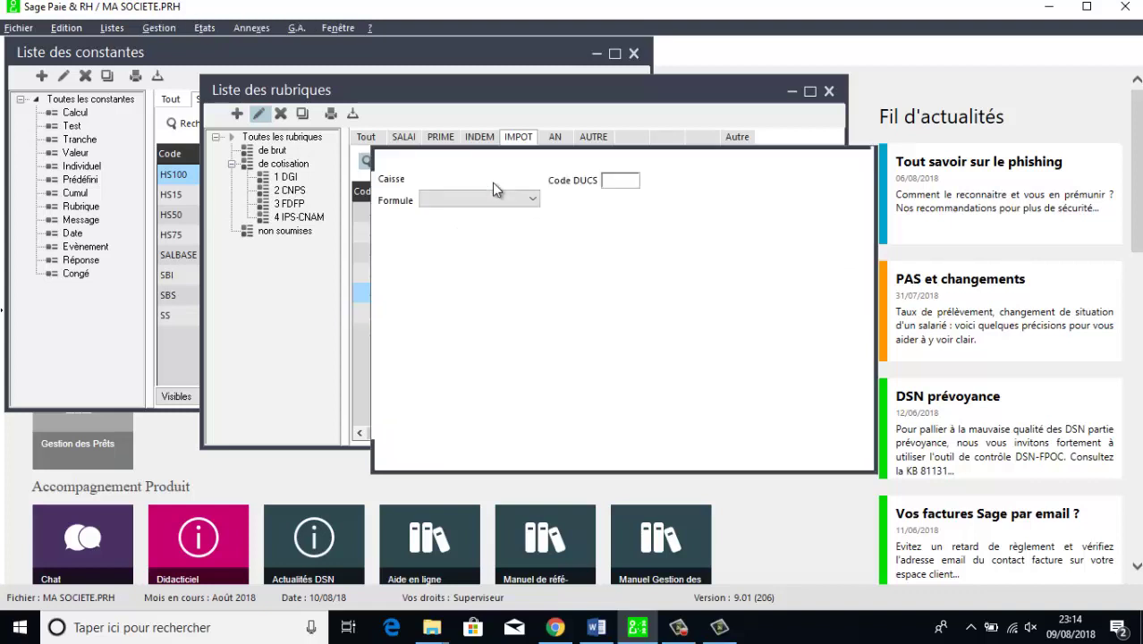
pyautogui.click(465, 211)
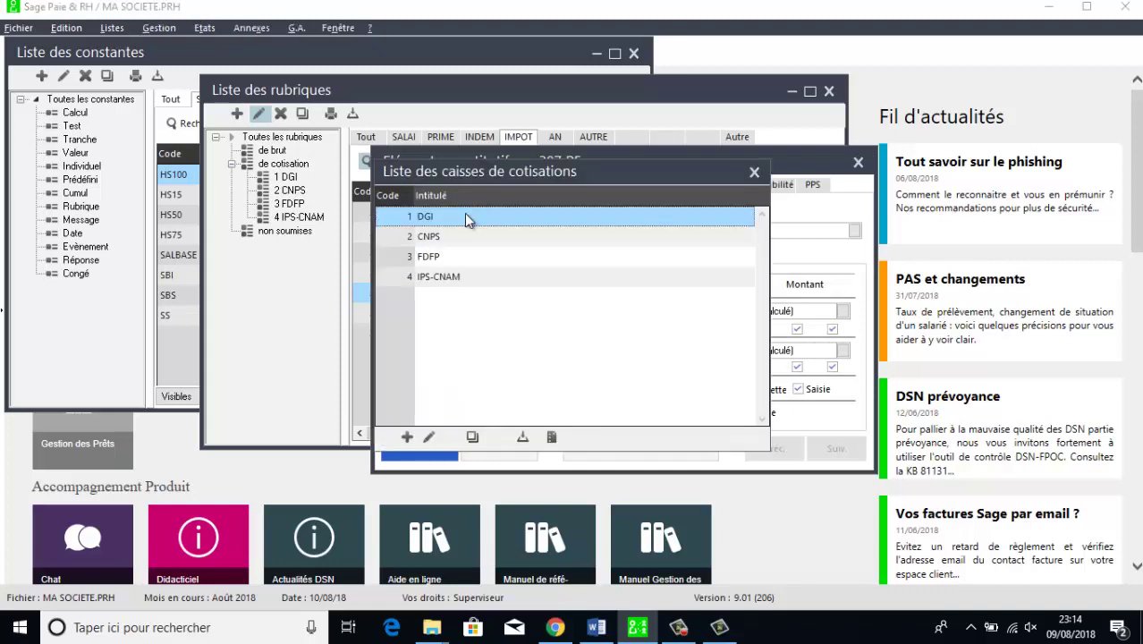
pyautogui.doubleClick(441, 237)
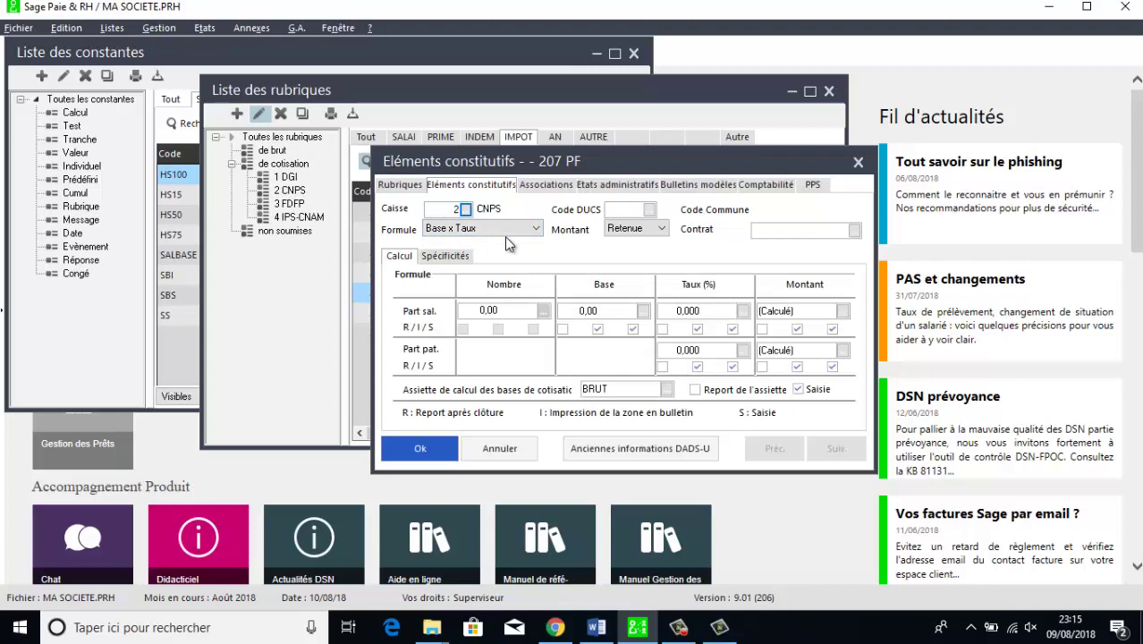
# - Set the base of the PF rubrique to the T_PFAT constant from the IMPOT constants
pyautogui.click(645, 311)
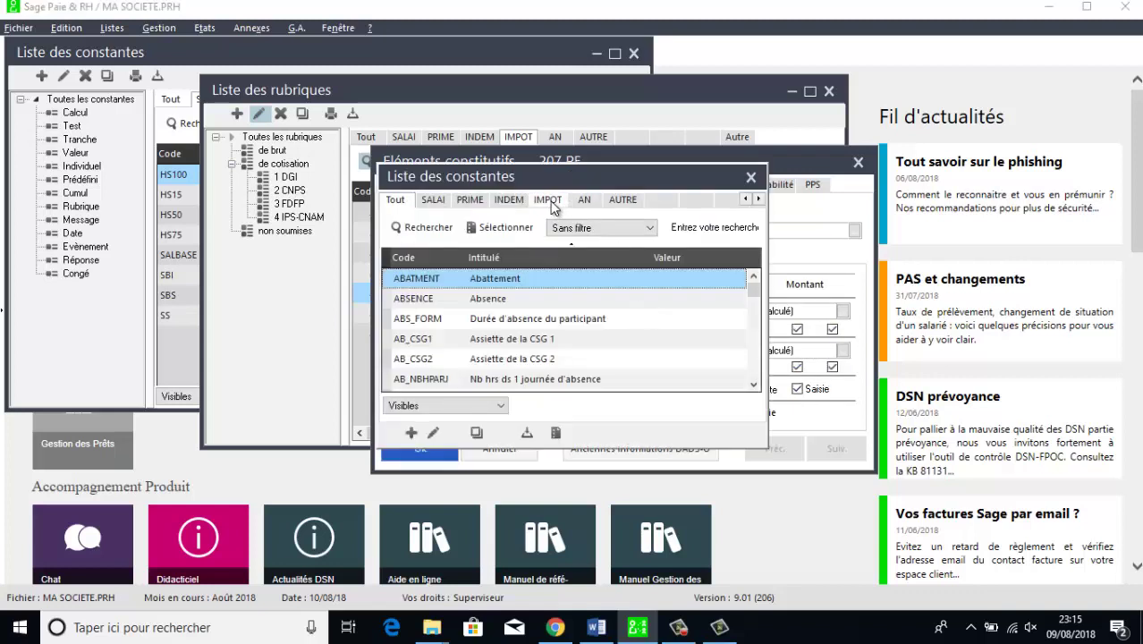
pyautogui.click(548, 200)
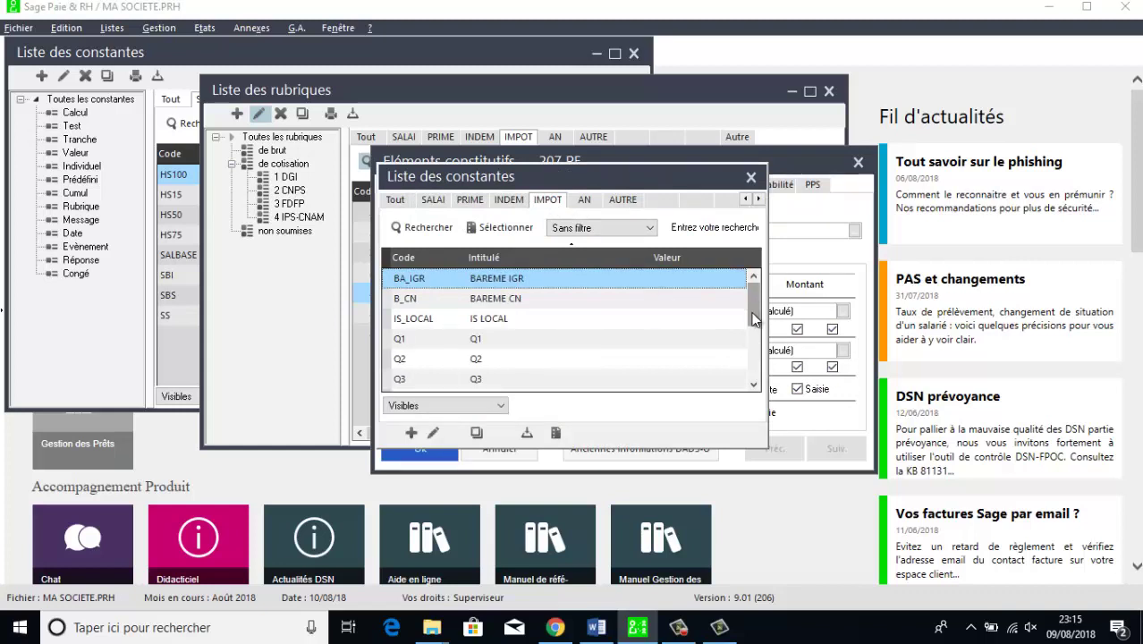
pyautogui.moveTo(751, 319); pyautogui.dragTo(753, 360)
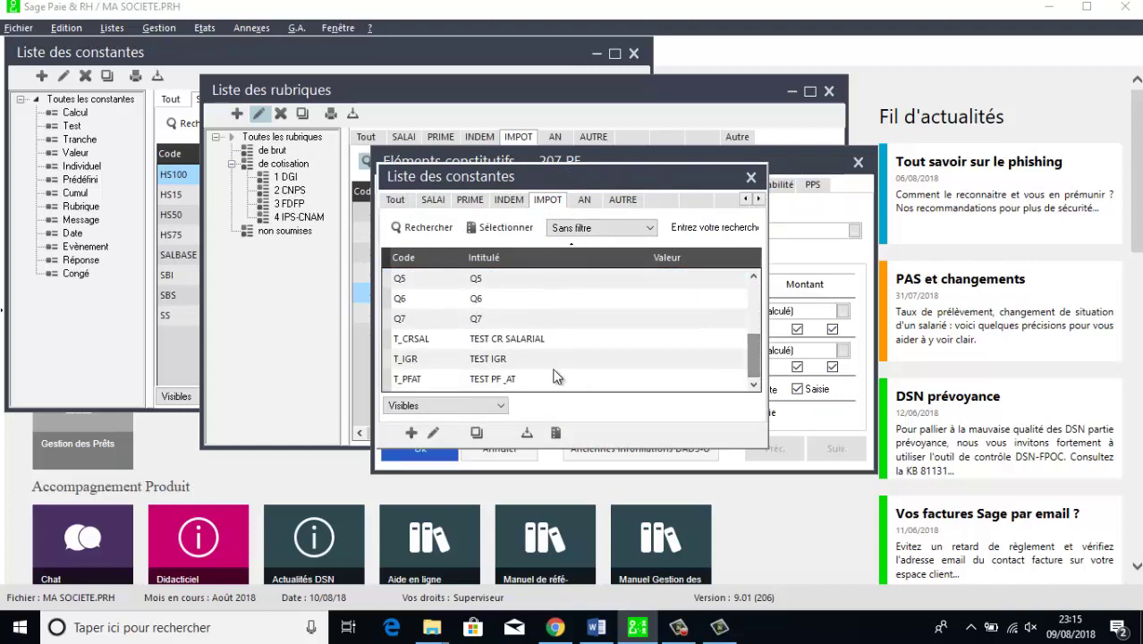
pyautogui.doubleClick(502, 377)
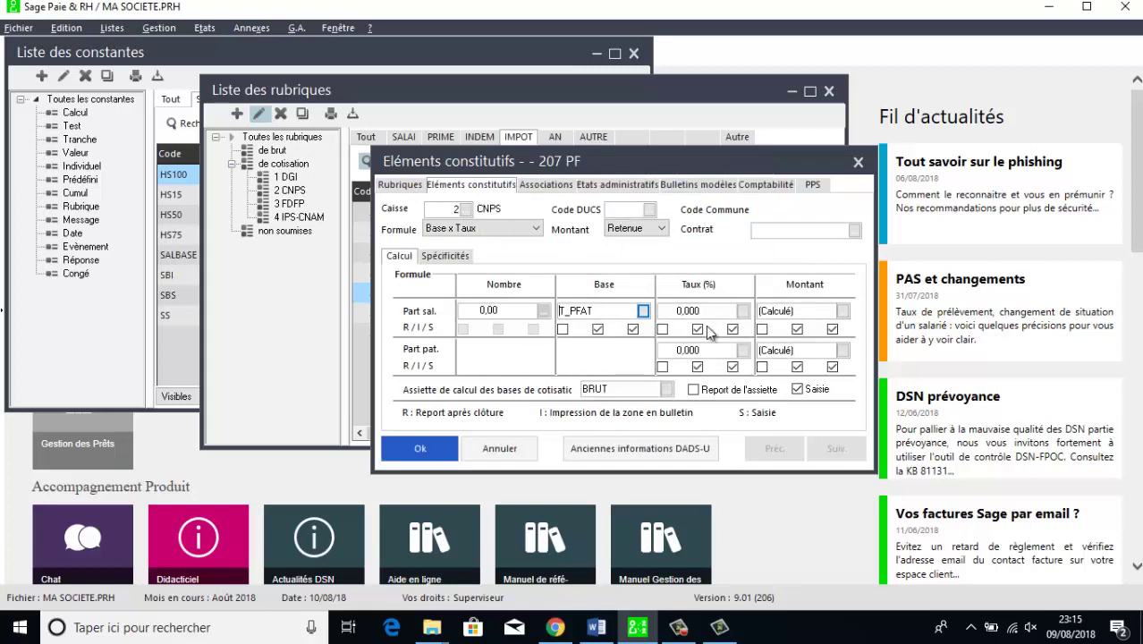
# - Set the employer share (Part pat.) rate of rubrique 207 PF to 5.75 % and save it
pyautogui.click(711, 350)
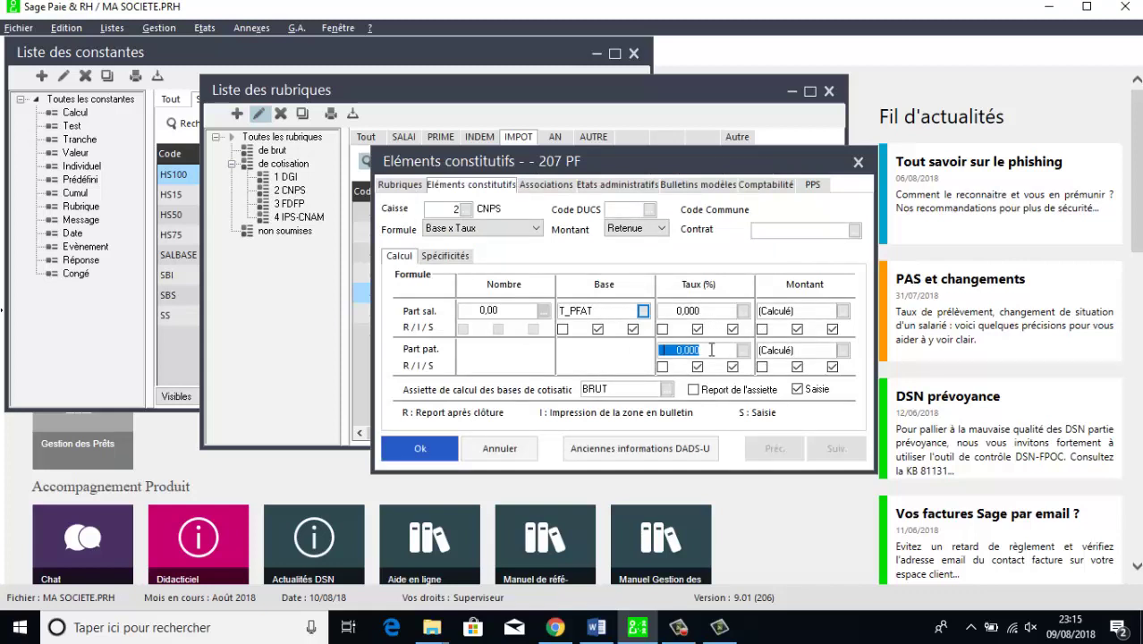
pyautogui.write('5.75')
pyautogui.click(425, 451)
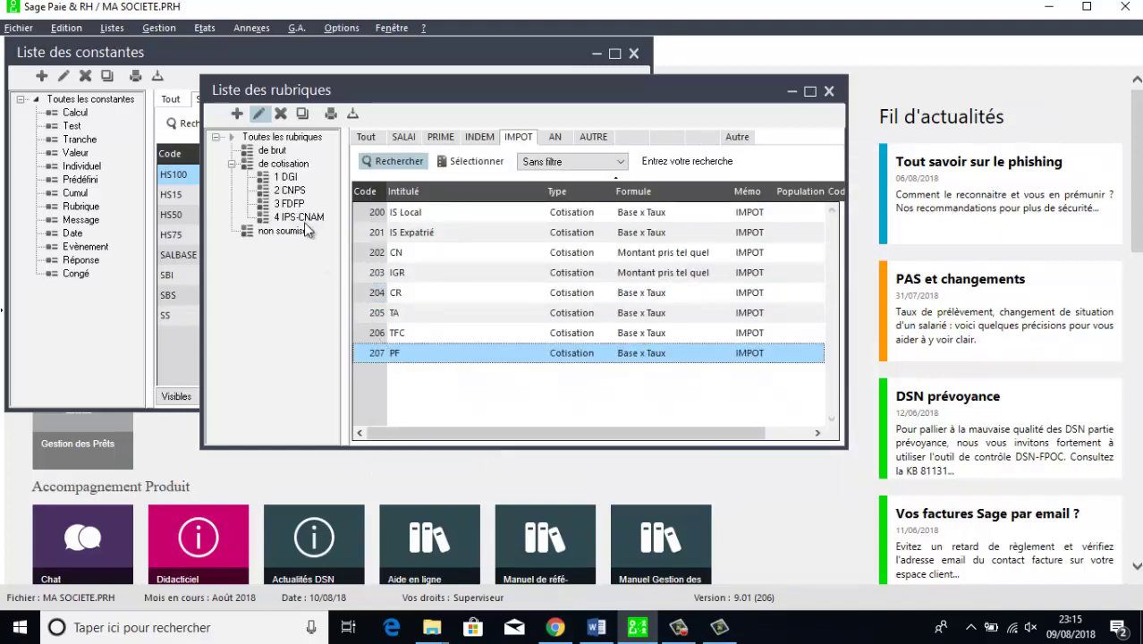
# - Create a new rubrique of type Cotisation with code 208, mémo IMPOT and libellé AT
pyautogui.click(237, 114)
pyautogui.click(455, 246)
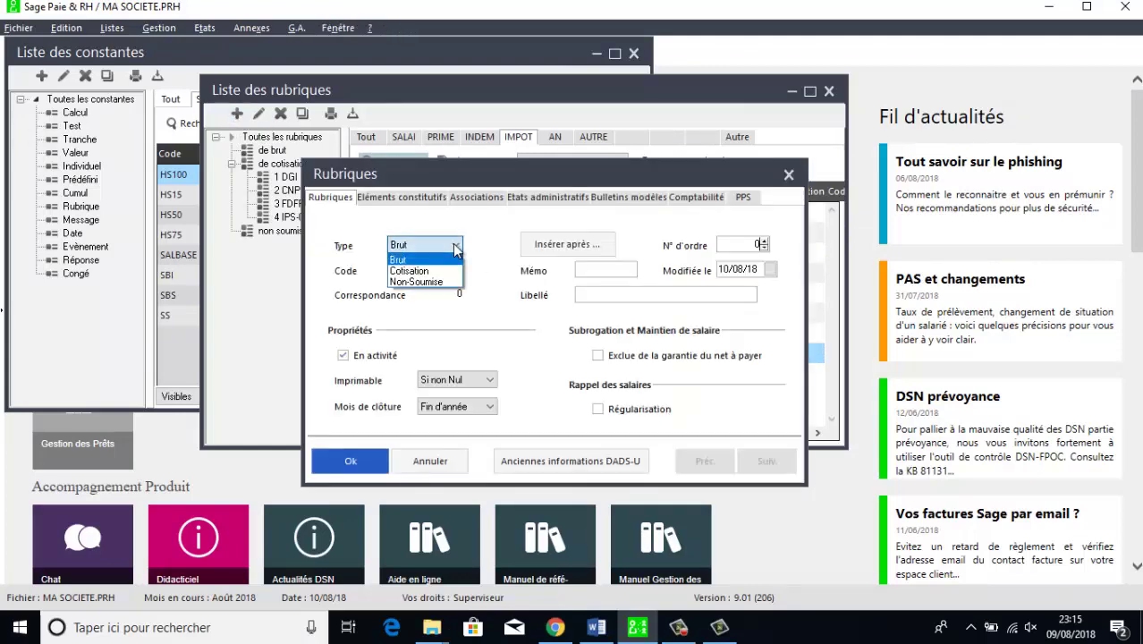
pyautogui.click(409, 270)
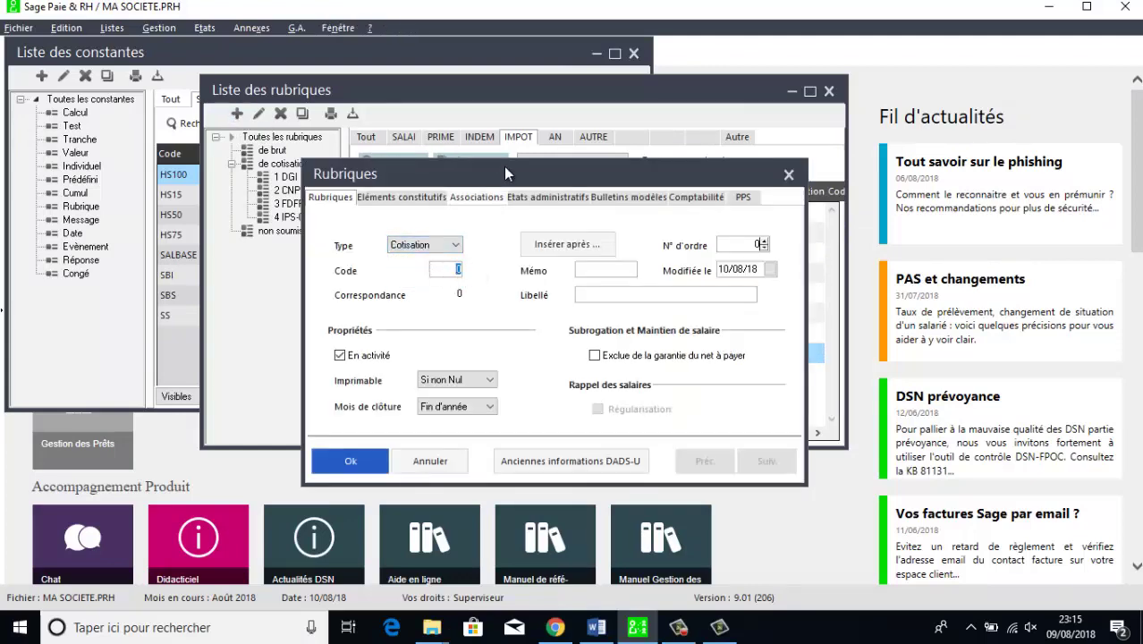
pyautogui.moveTo(504, 166); pyautogui.dragTo(580, 144)
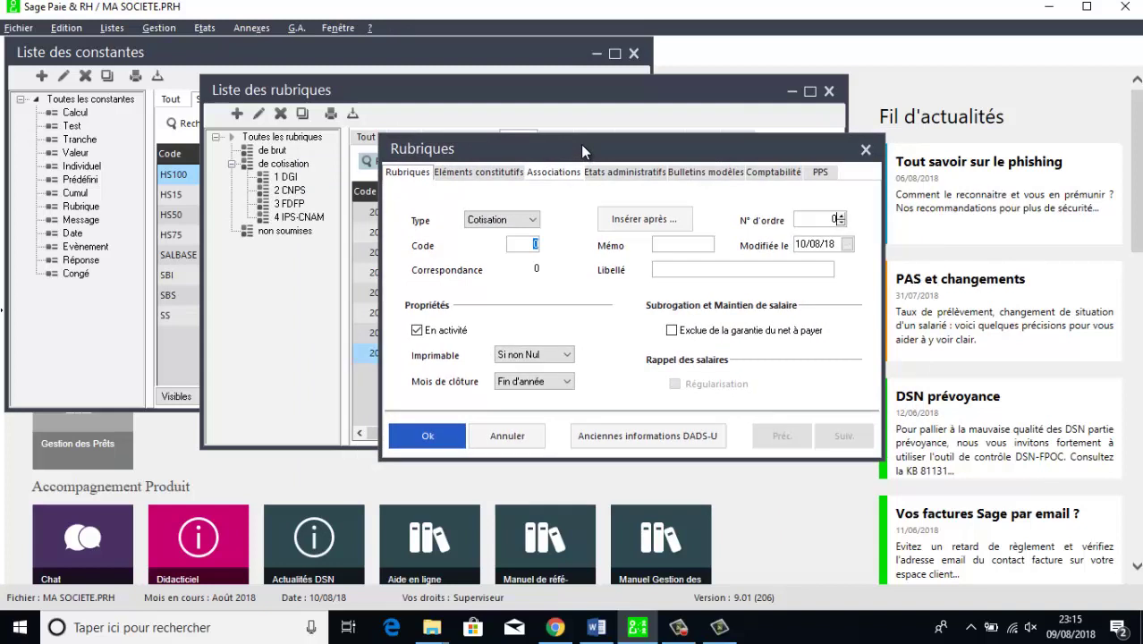
pyautogui.write('208')
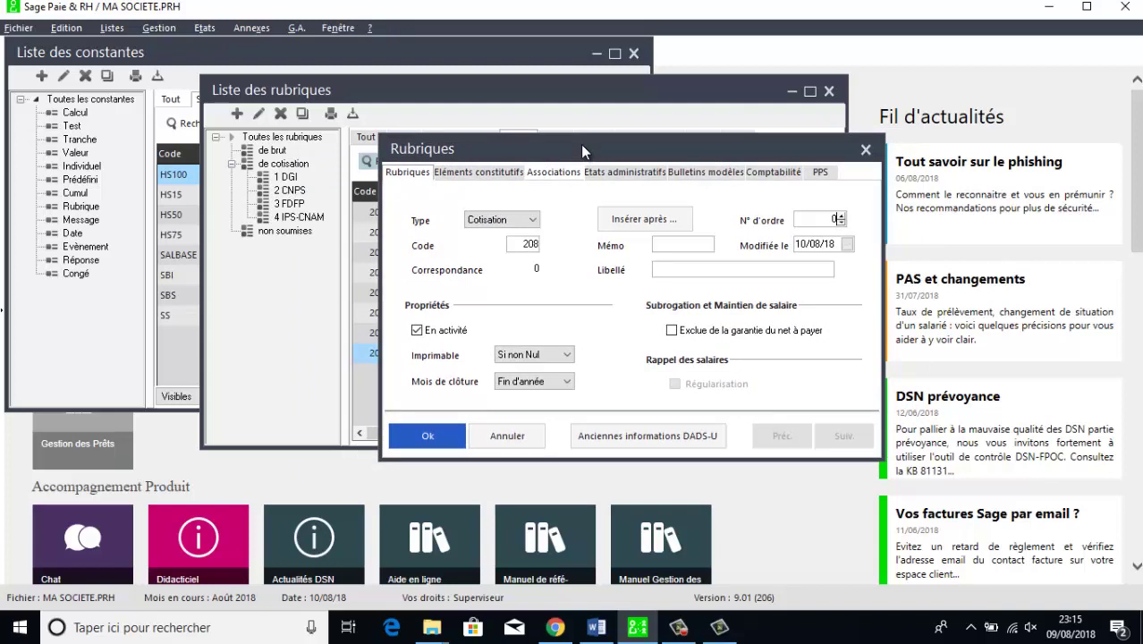
pyautogui.click(686, 244)
pyautogui.write('IMPOT')
pyautogui.click(690, 274)
pyautogui.write('AT')
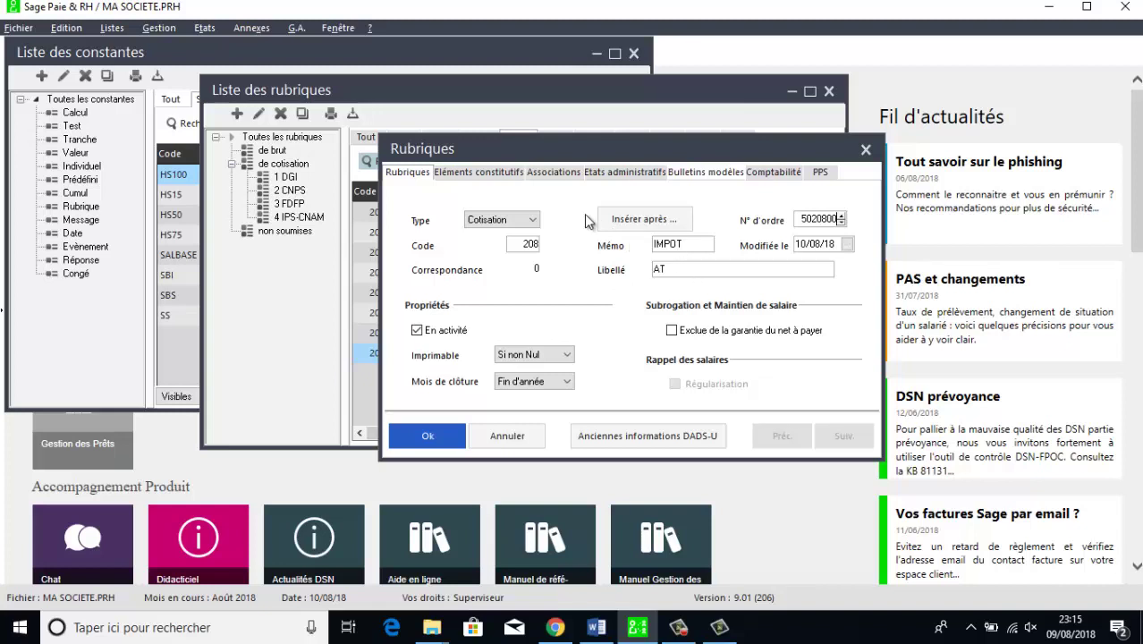
# - Assign the 208 AT rubrique to the CNPS caisse in its constituent elements
pyautogui.click(483, 172)
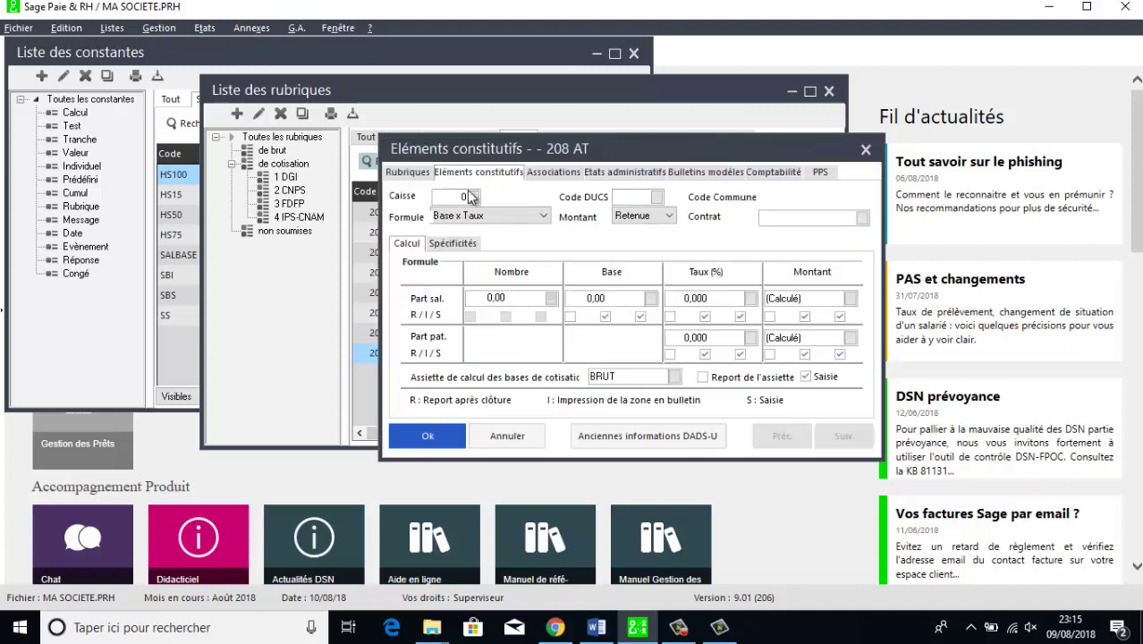
pyautogui.click(465, 194)
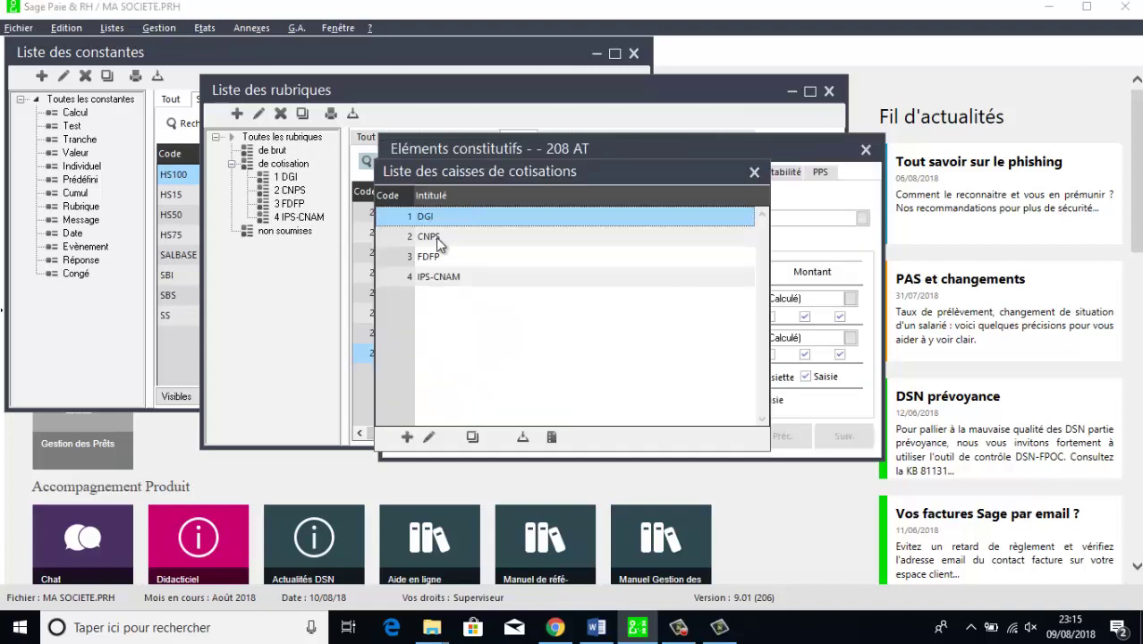
pyautogui.doubleClick(436, 237)
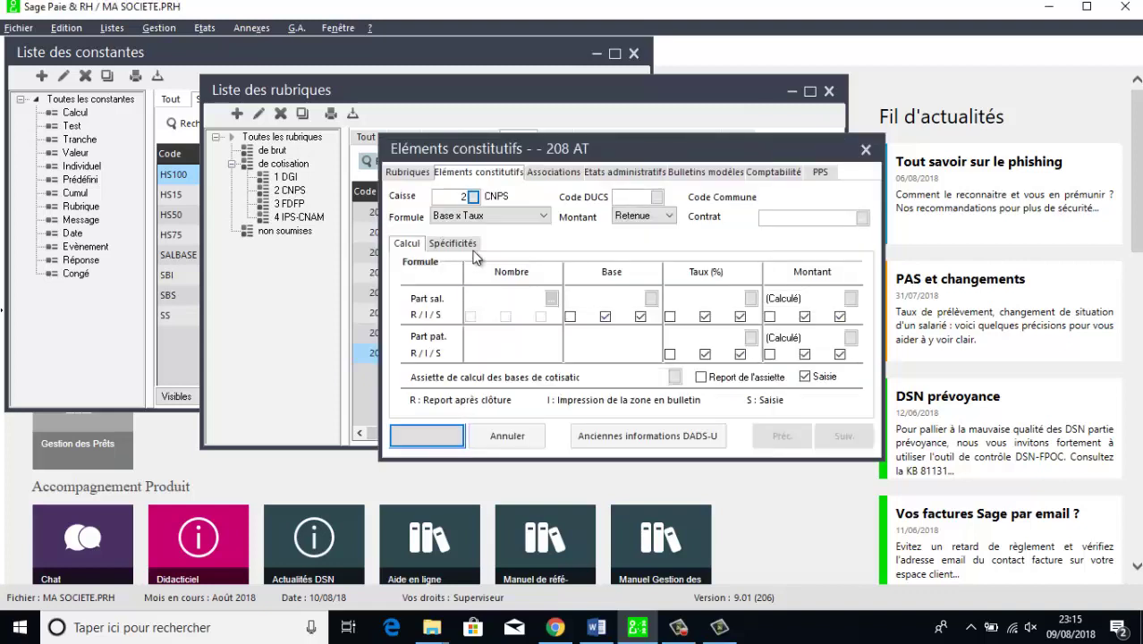
# - Set the base of the AT rubrique to the T_PFAT constant from the IMPOT constants and save the rubrique
pyautogui.click(650, 297)
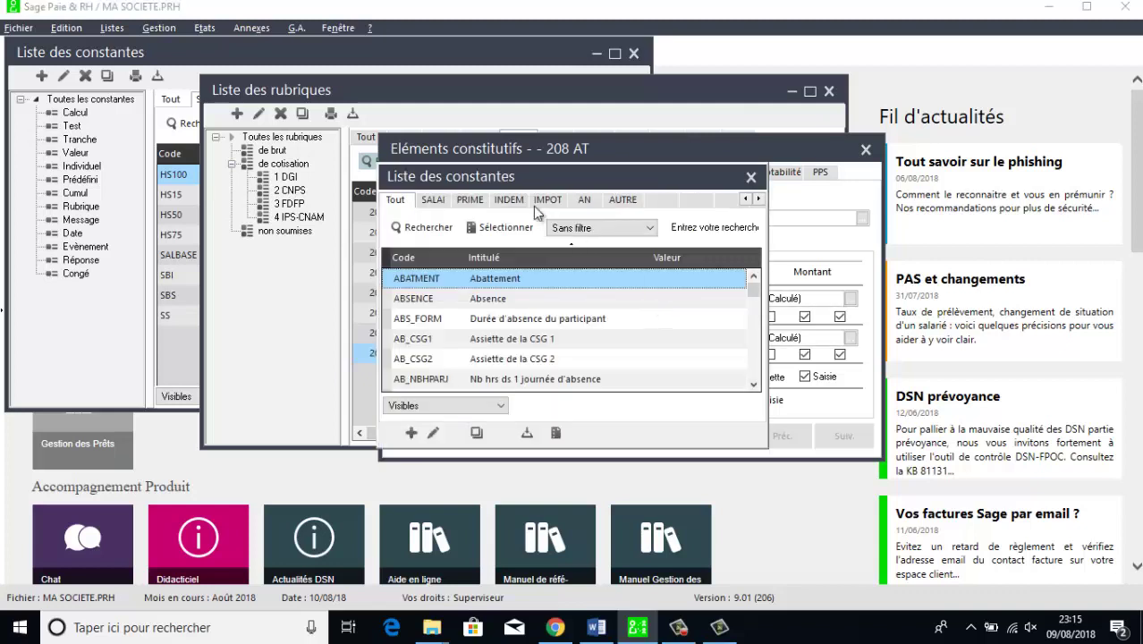
pyautogui.click(544, 199)
pyautogui.moveTo(753, 305); pyautogui.dragTo(755, 348)
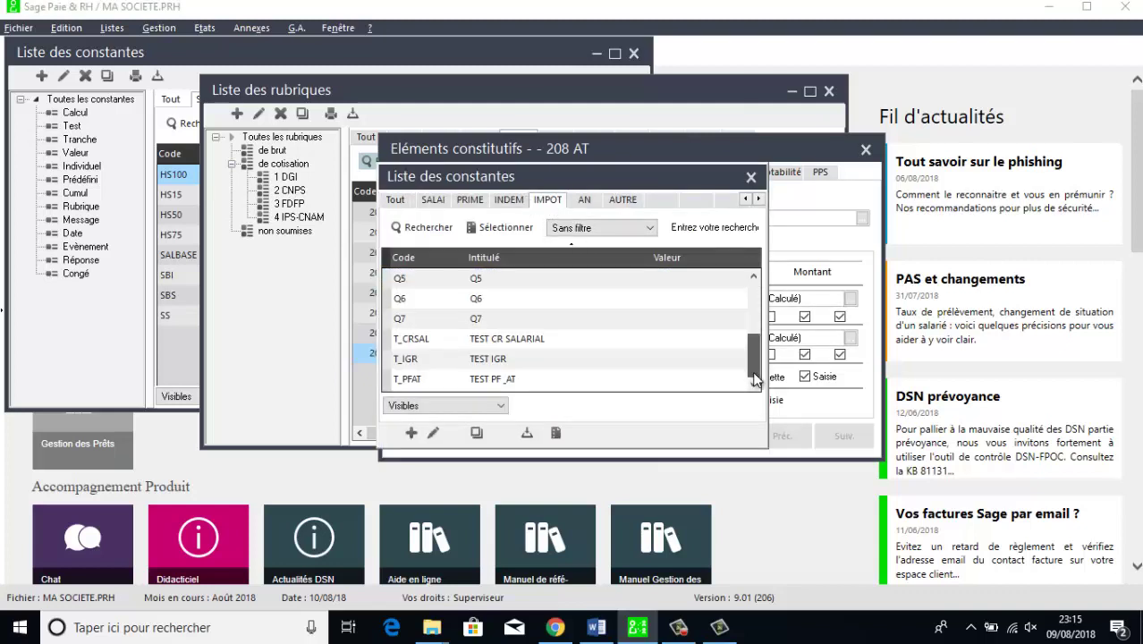
pyautogui.doubleClick(498, 380)
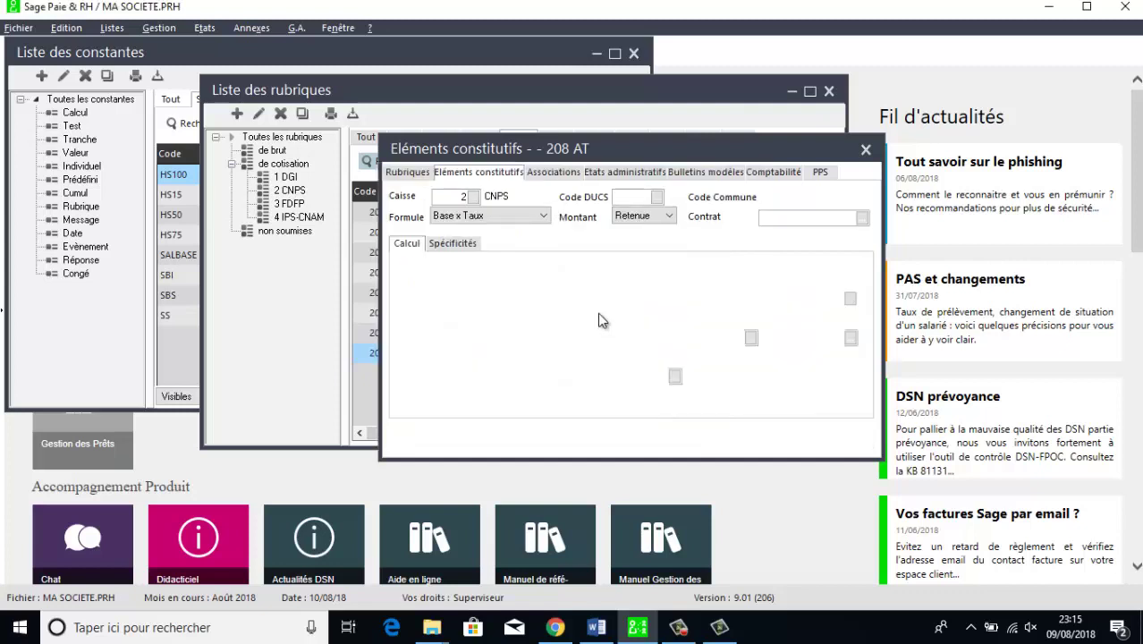
pyautogui.click(718, 336)
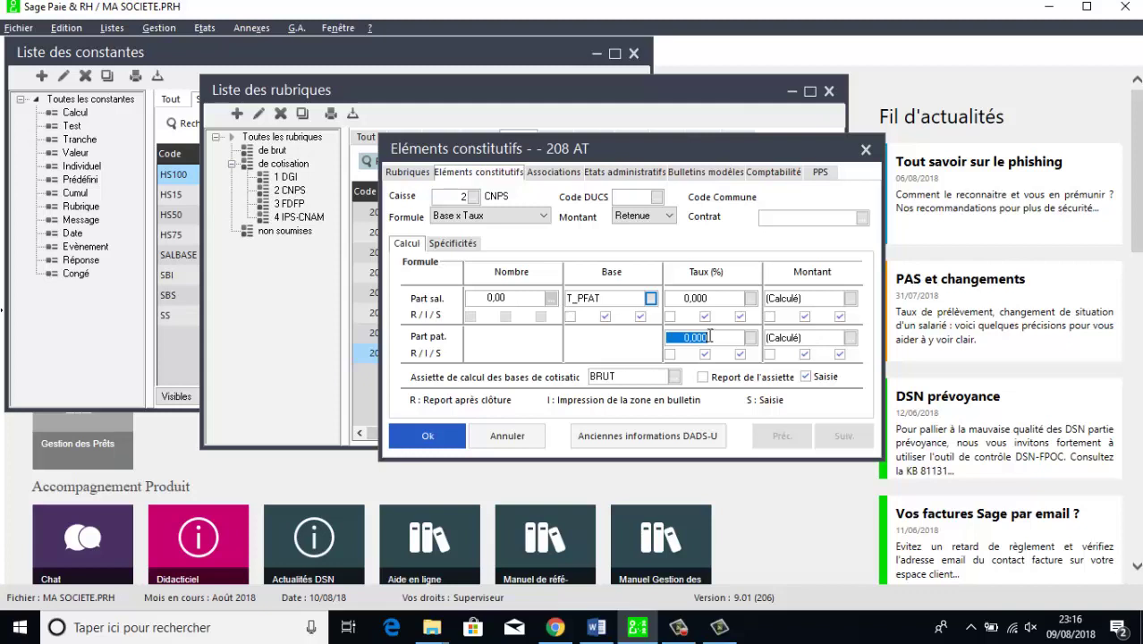
pyautogui.click(432, 431)
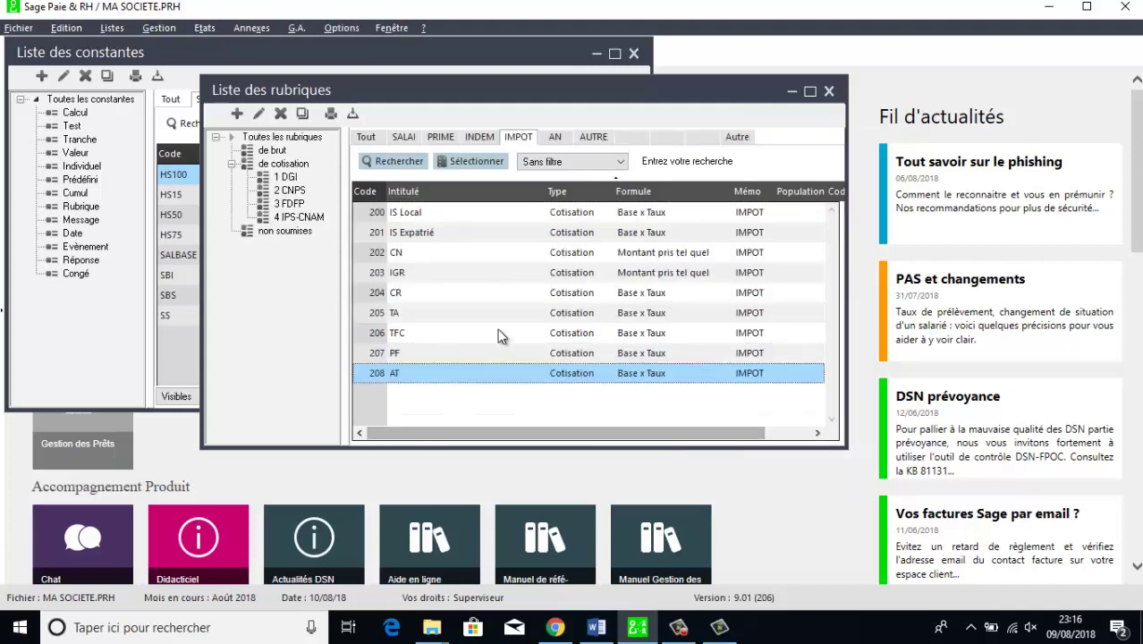
# - Review the employer share (Part pat.) rate in the constituent elements of rubrique 208 AT
pyautogui.doubleClick(407, 380)
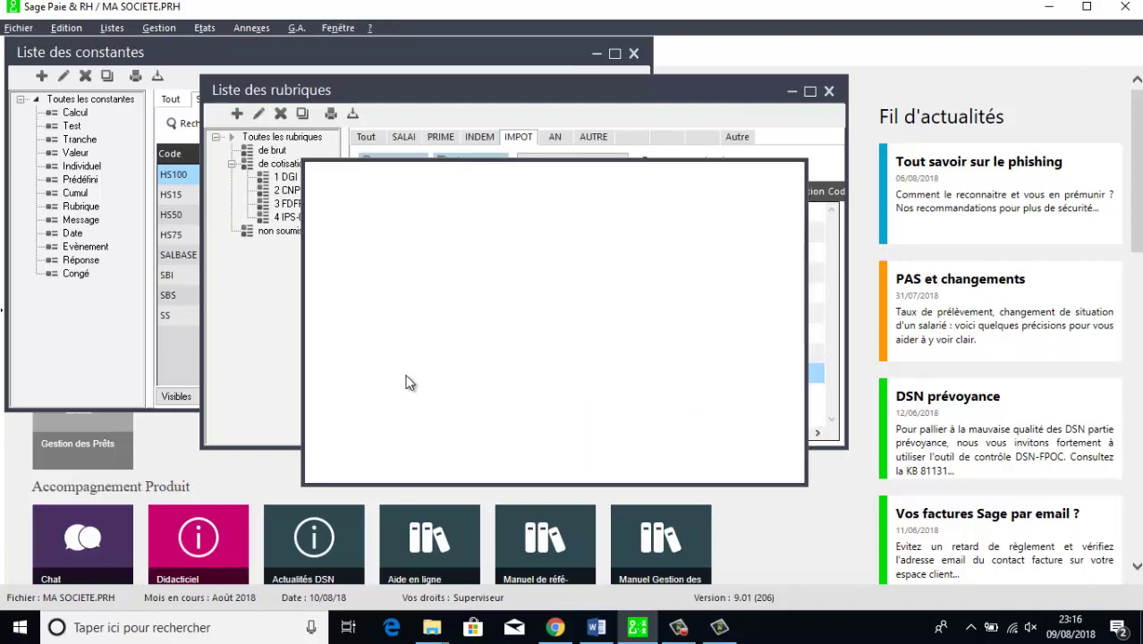
pyautogui.click(414, 200)
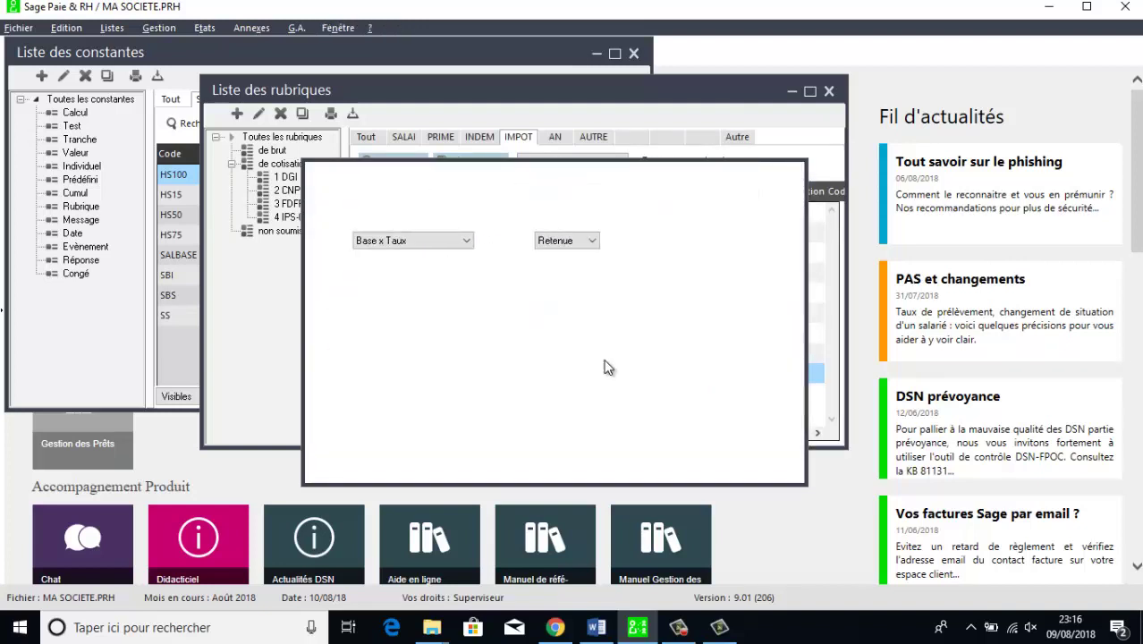
pyautogui.click(644, 363)
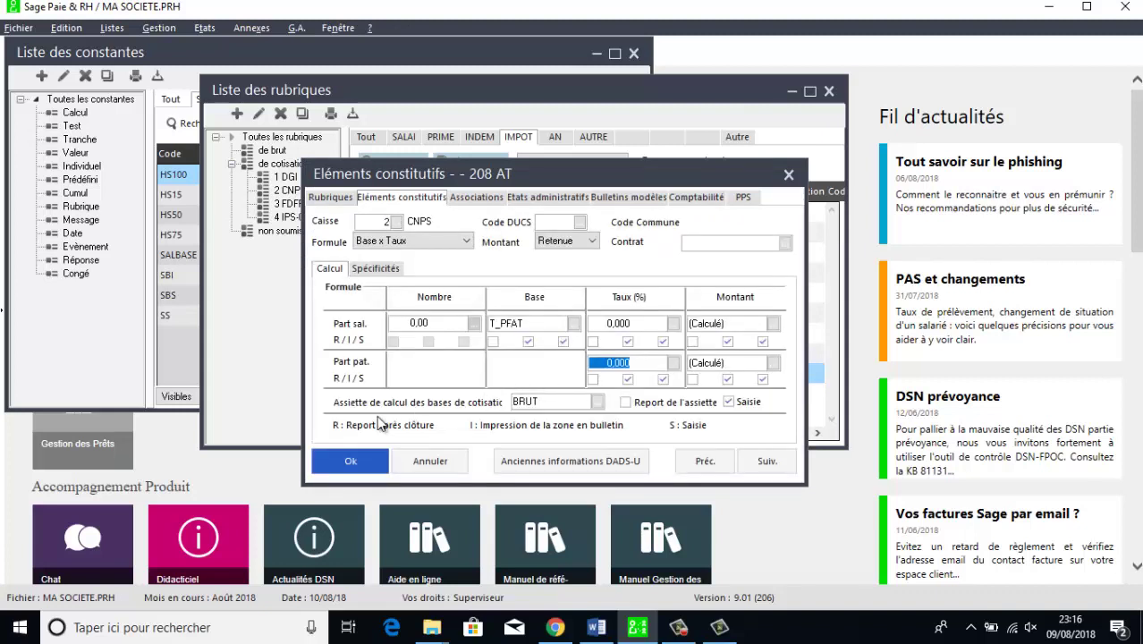
pyautogui.click(352, 461)
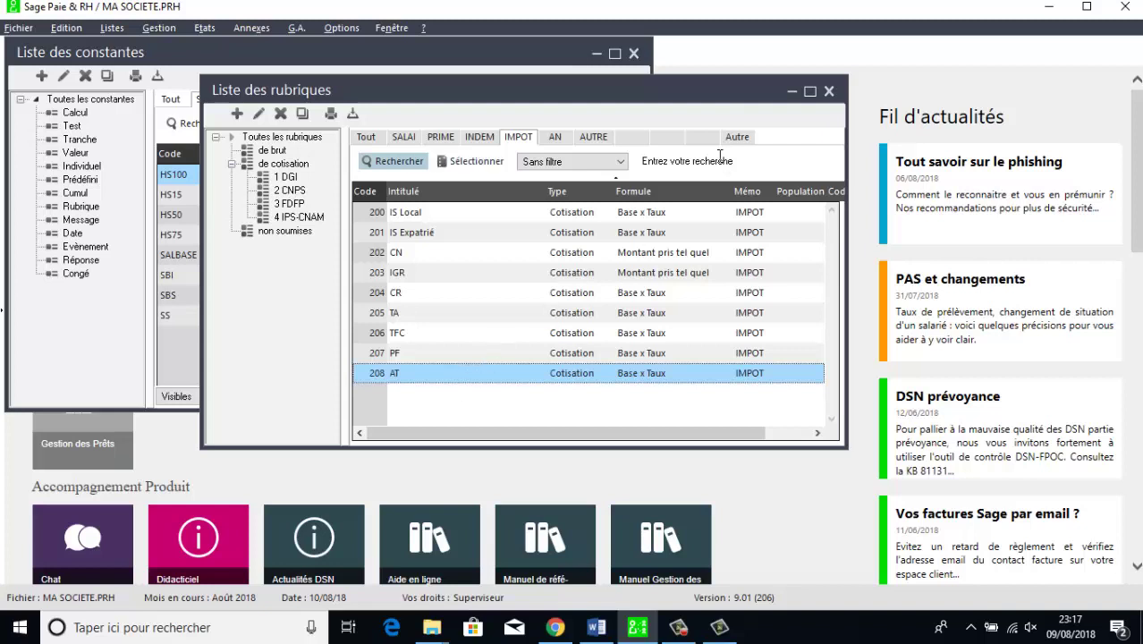
# - Close the lists of rubriques and constants and open the list of bulletins modèles
pyautogui.click(830, 92)
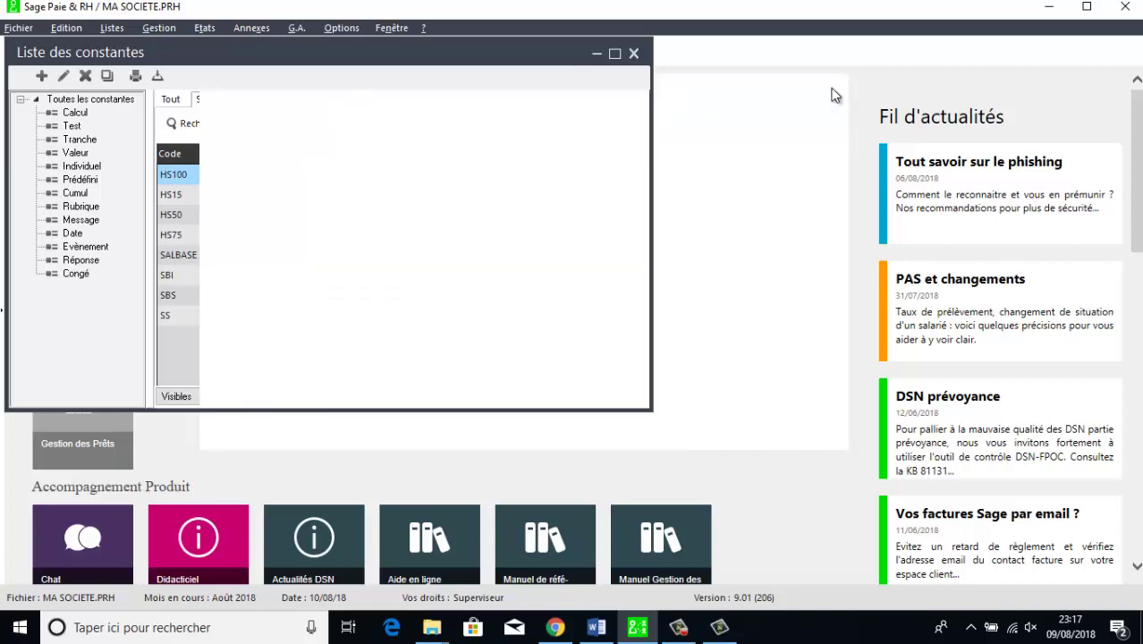
pyautogui.click(633, 54)
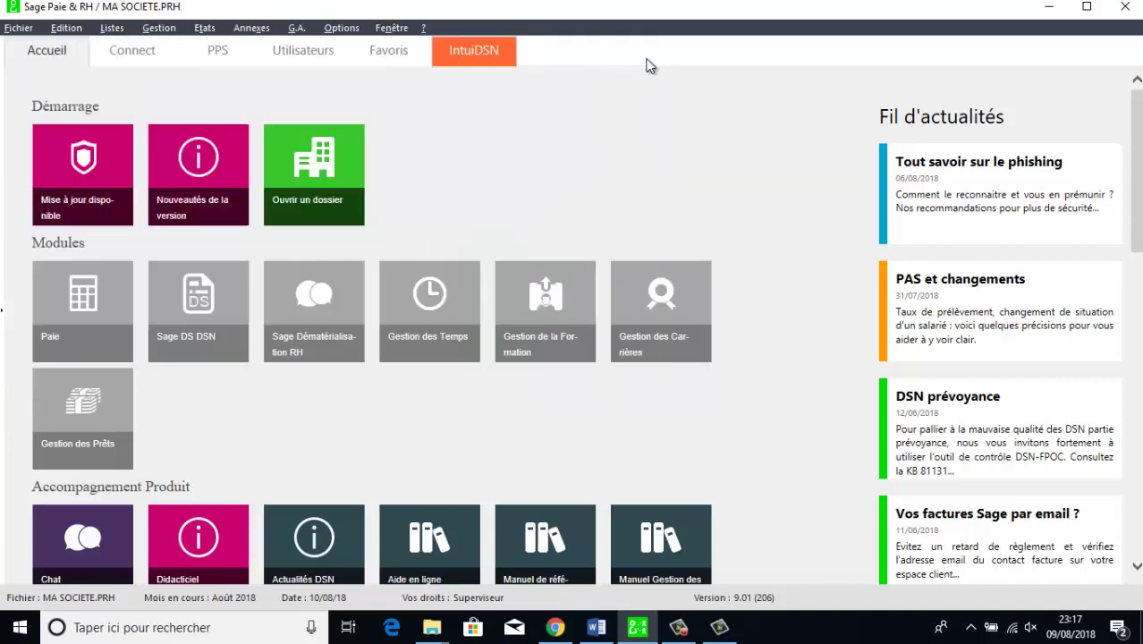
pyautogui.click(113, 30)
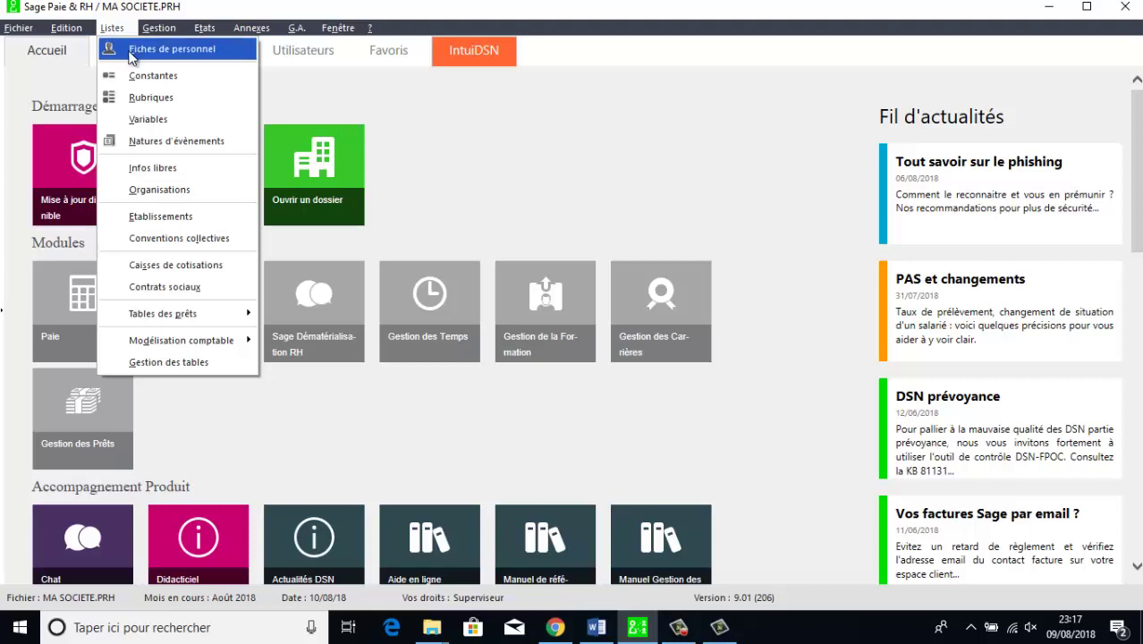
pyautogui.moveTo(160, 29)
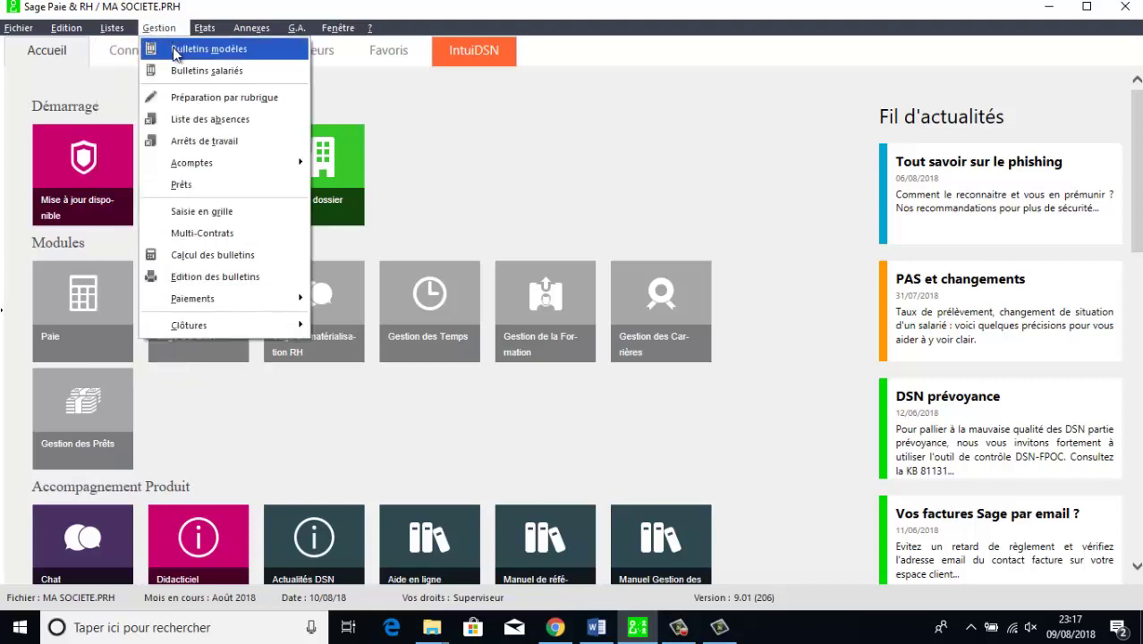
pyautogui.click(175, 50)
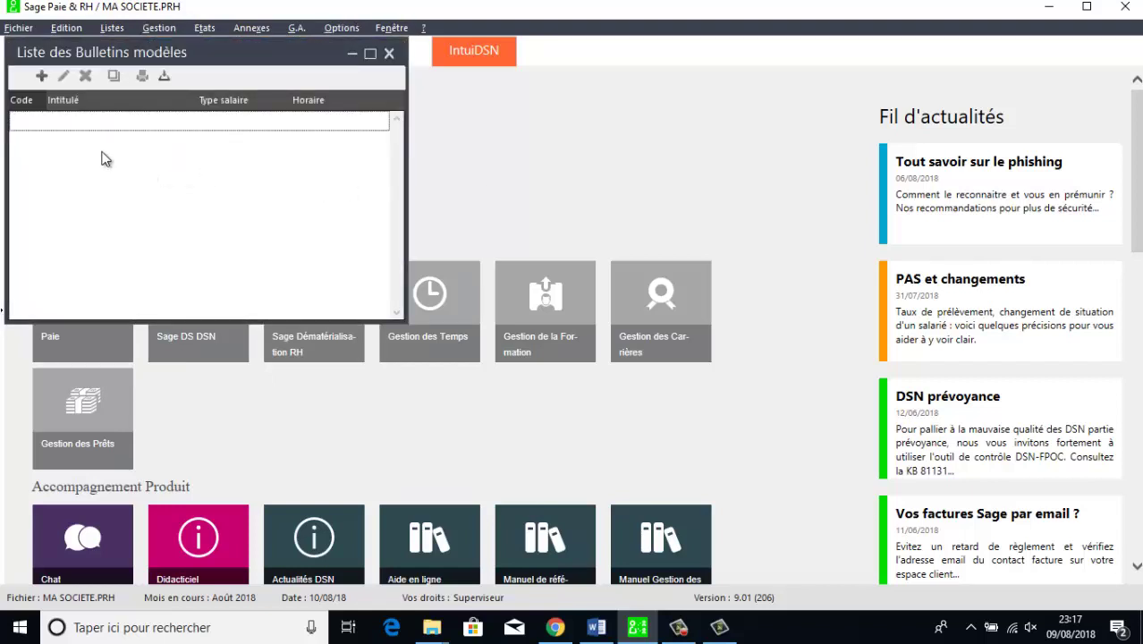
# - Start a new bulletin modèle with code 1 and libellé MODELE
pyautogui.click(41, 76)
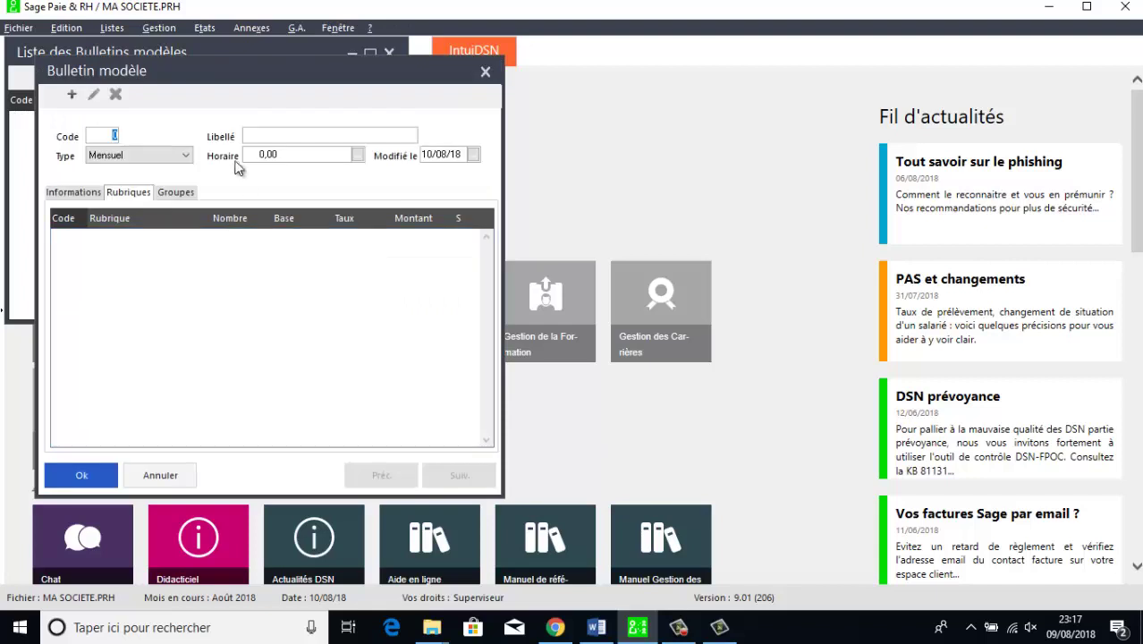
pyautogui.write('1')
pyautogui.click(254, 139)
pyautogui.write('MODELEL')
pyautogui.press('BackSpace')
# - Set the Horaire of the bulletin modèle to the HORAISOC (Horaire société) constant
pyautogui.click(307, 154)
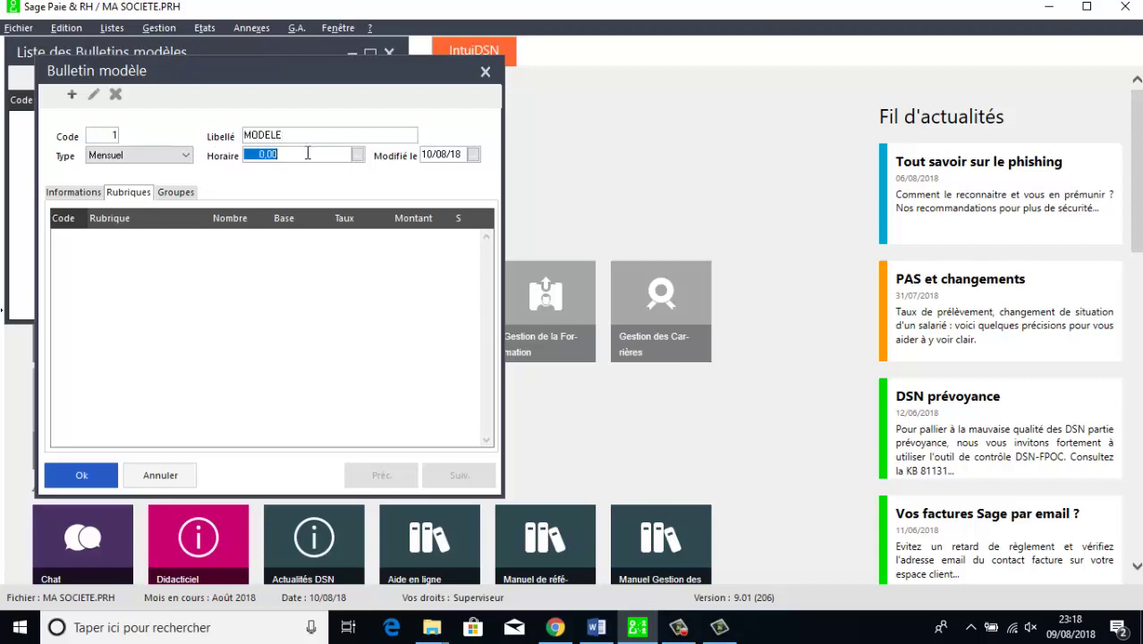
pyautogui.write('HORAISOC')
pyautogui.click(357, 155)
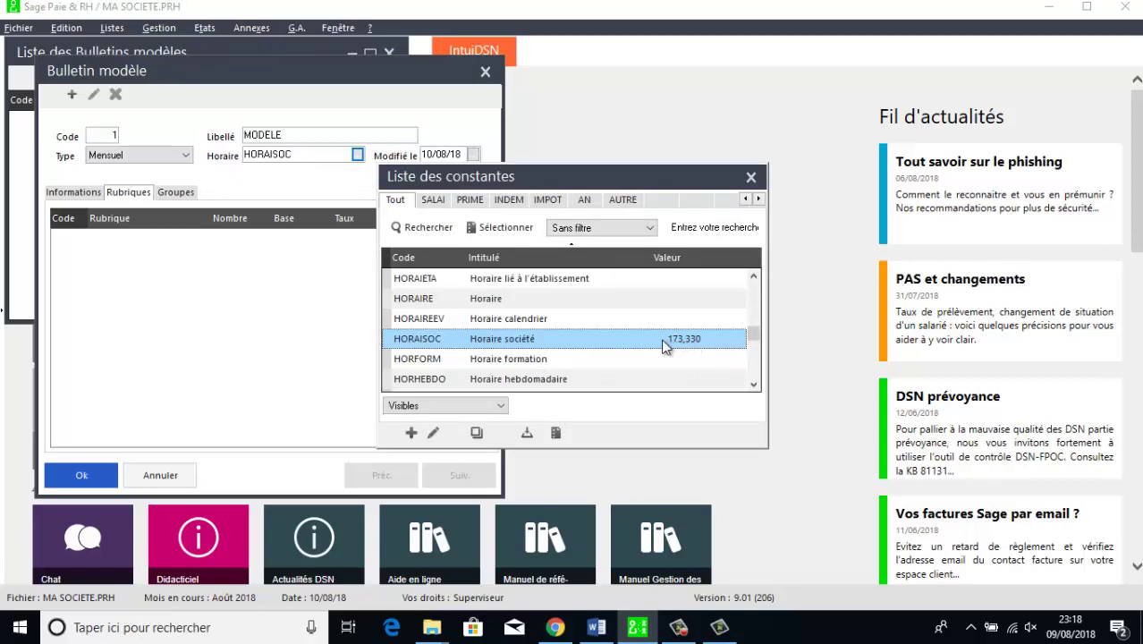
pyautogui.doubleClick(662, 347)
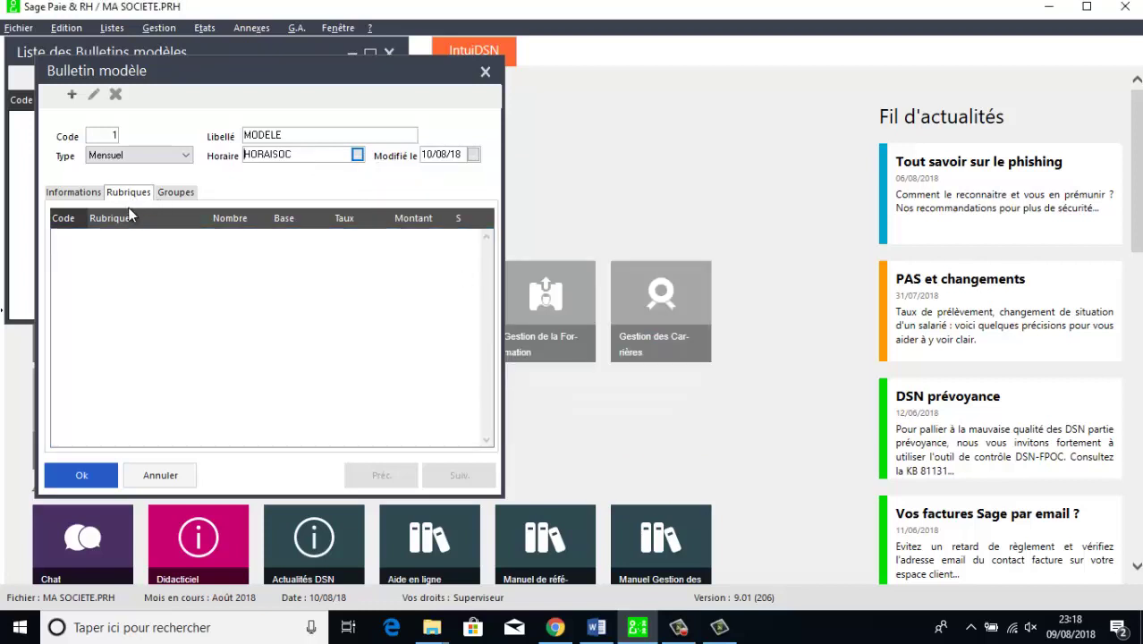
# - Choose Papier blanc (préimprimé 9146/48) as the edition format for both the paper and PDF bulletins of the modèle
pyautogui.click(71, 193)
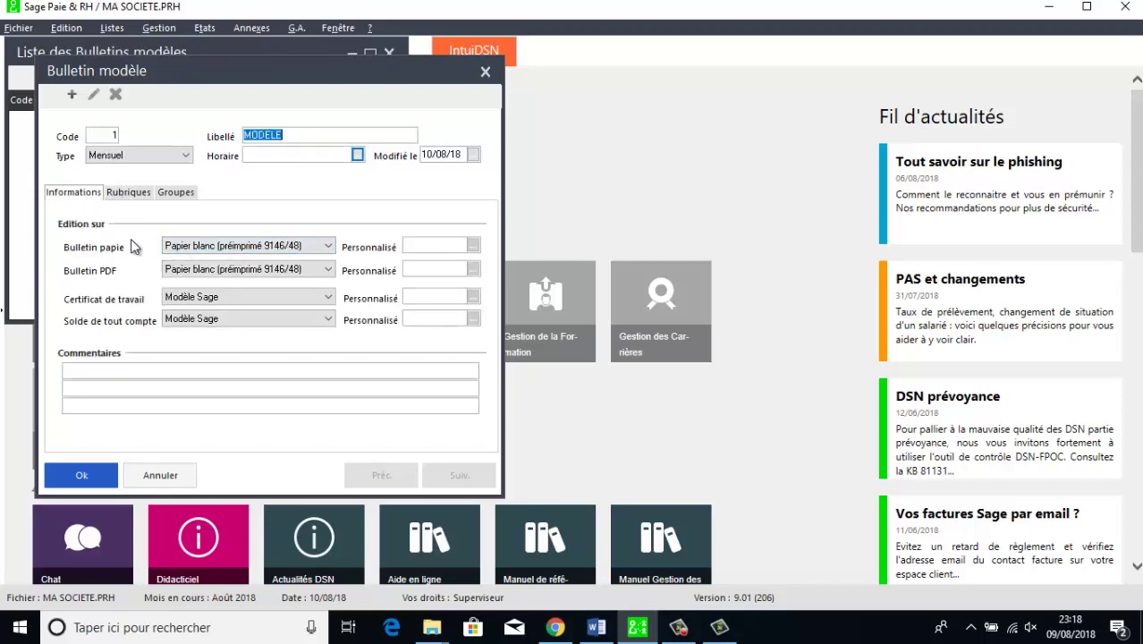
pyautogui.click(328, 247)
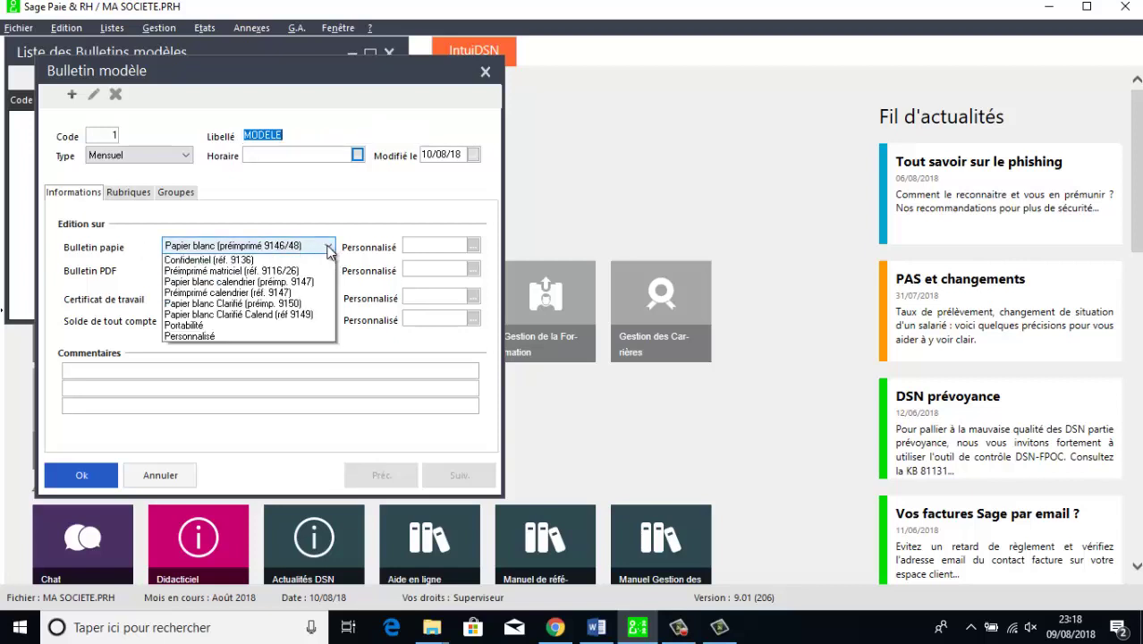
pyautogui.click(304, 331)
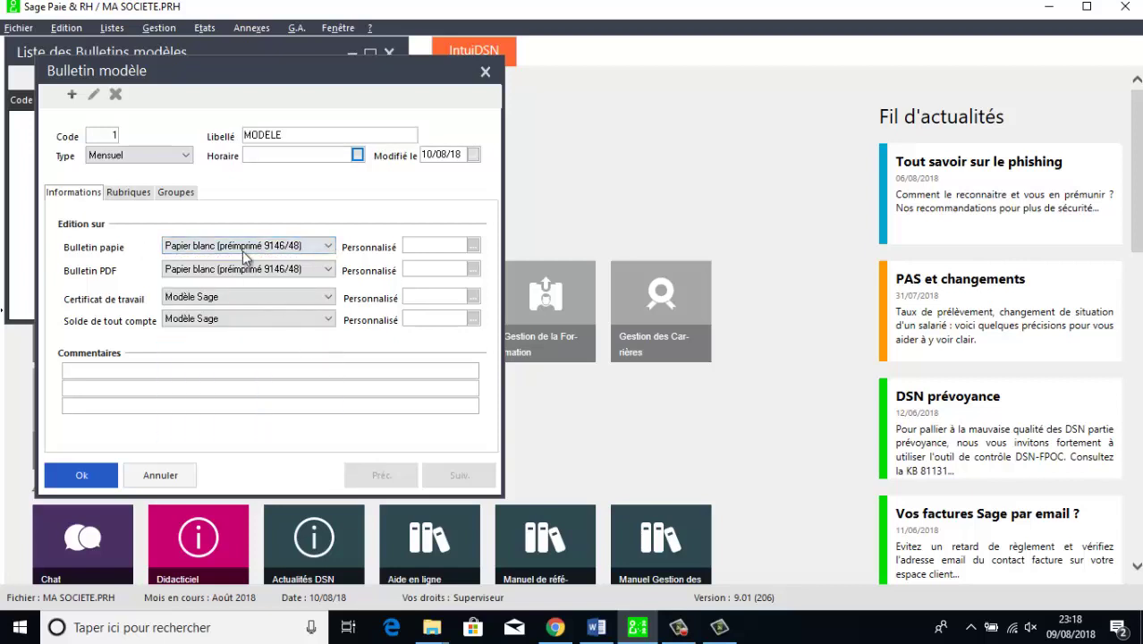
pyautogui.click(320, 269)
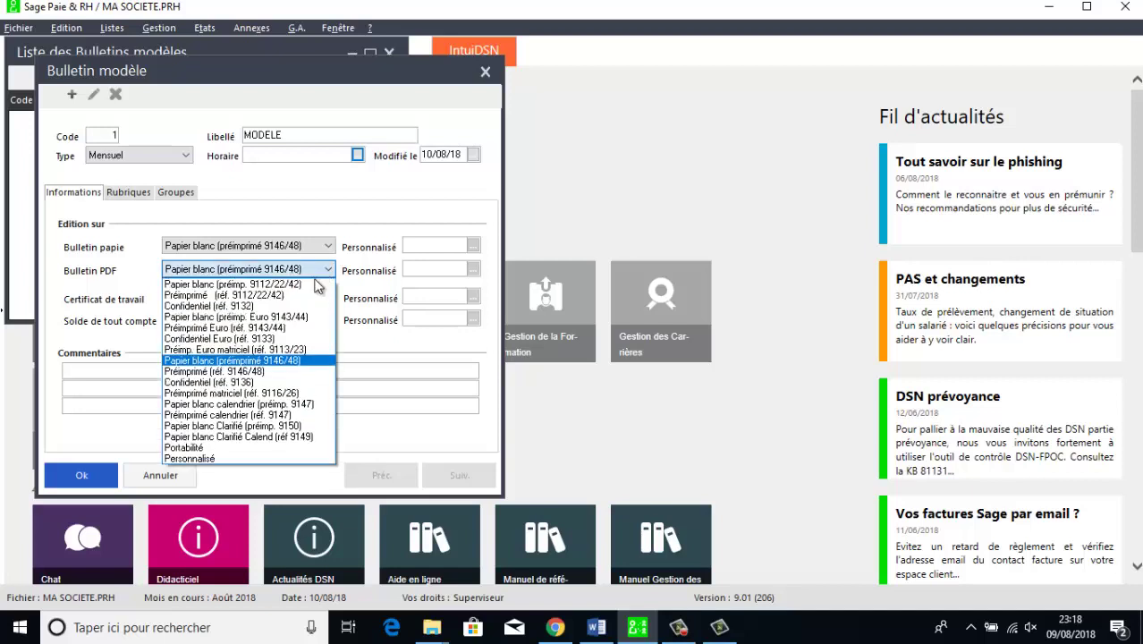
pyautogui.click(264, 361)
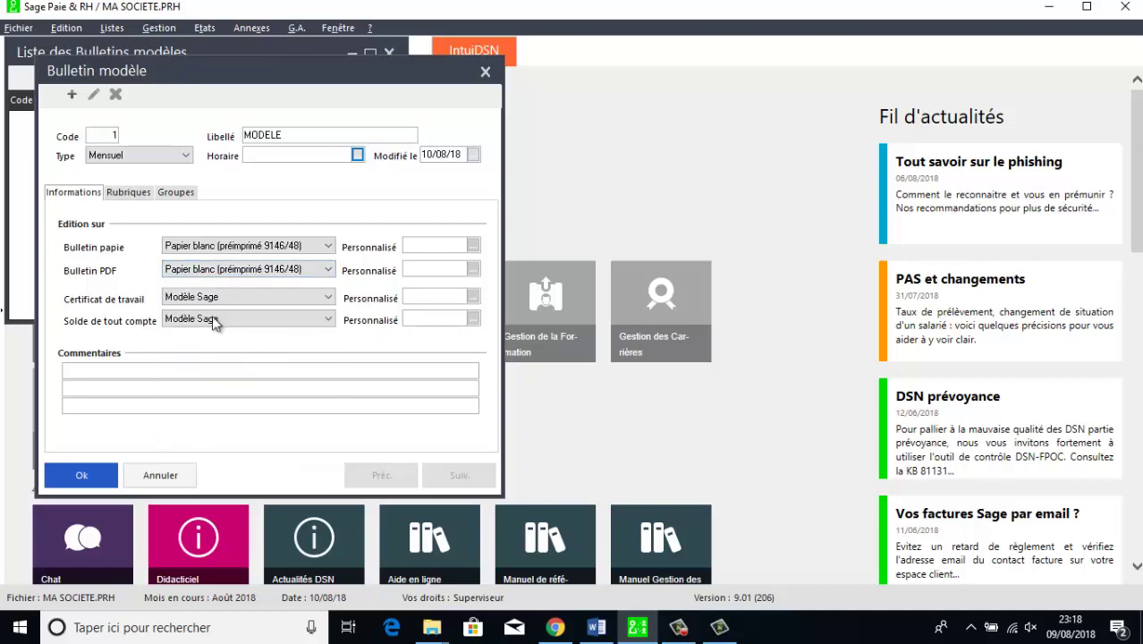
pyautogui.press('Tab')
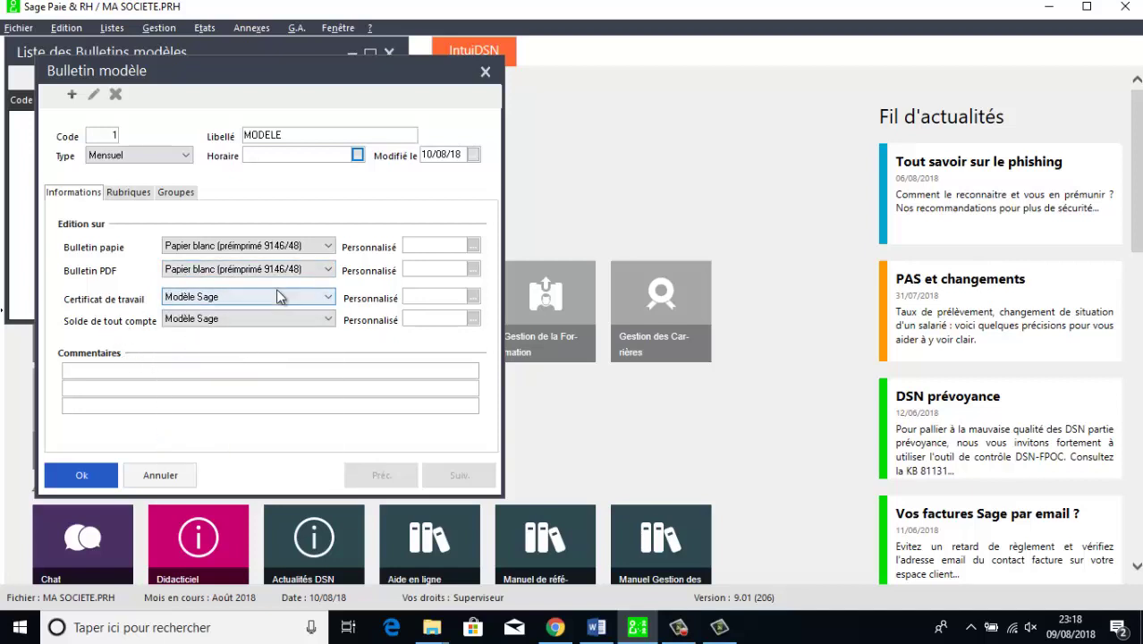
# - Choose Modèle Sage for both the Certificat de travail and the Solde de tout compte
pyautogui.click(320, 298)
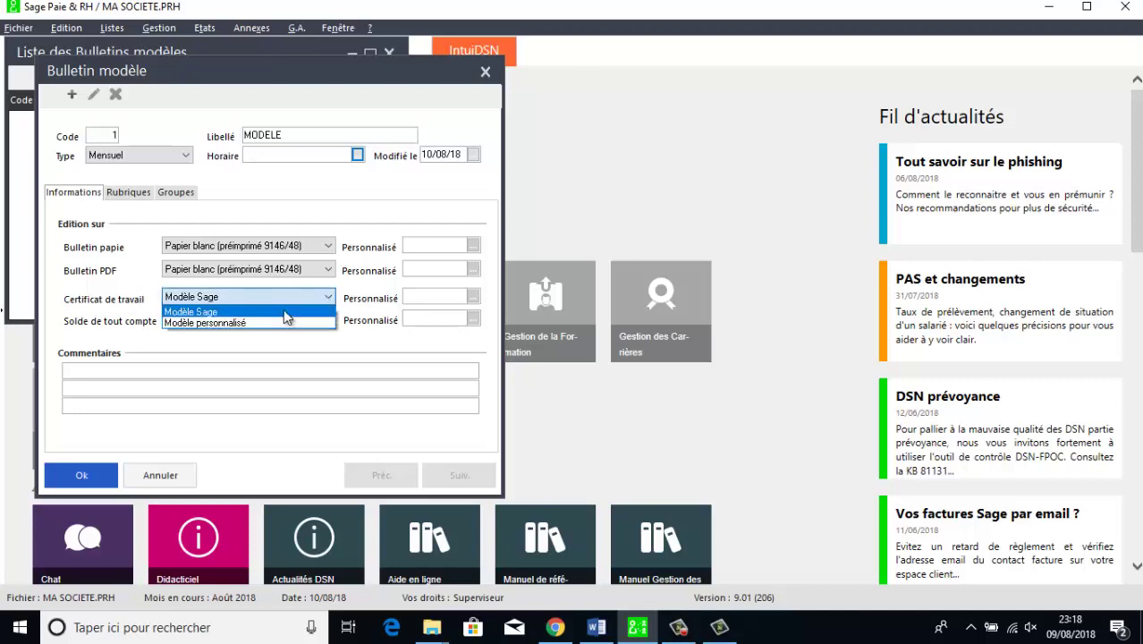
pyautogui.click(287, 312)
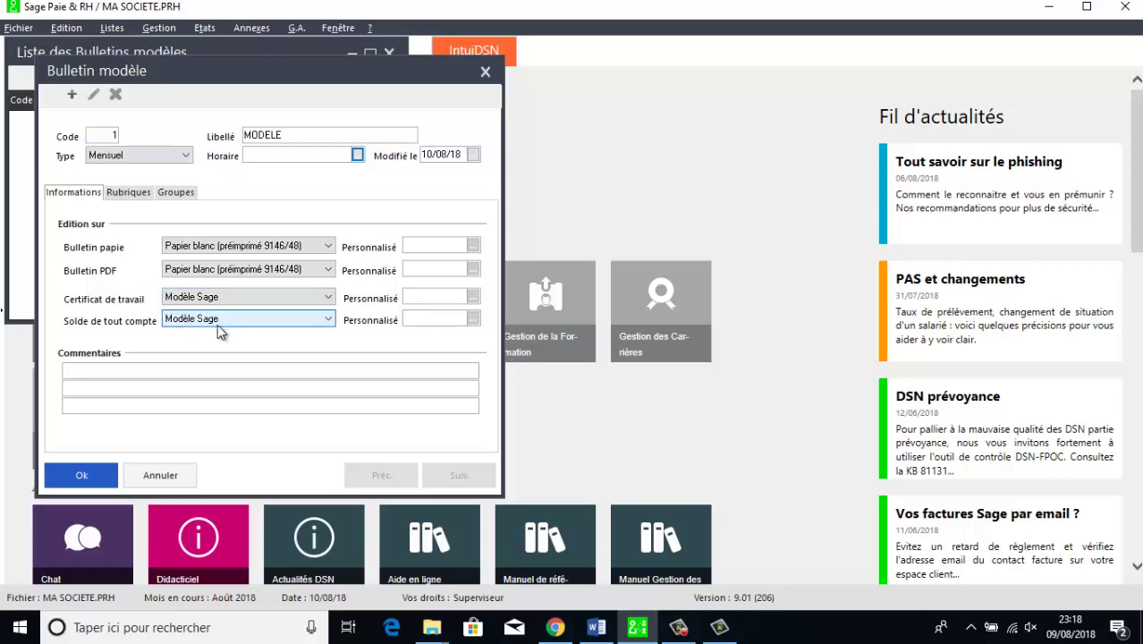
pyautogui.click(326, 319)
pyautogui.click(302, 338)
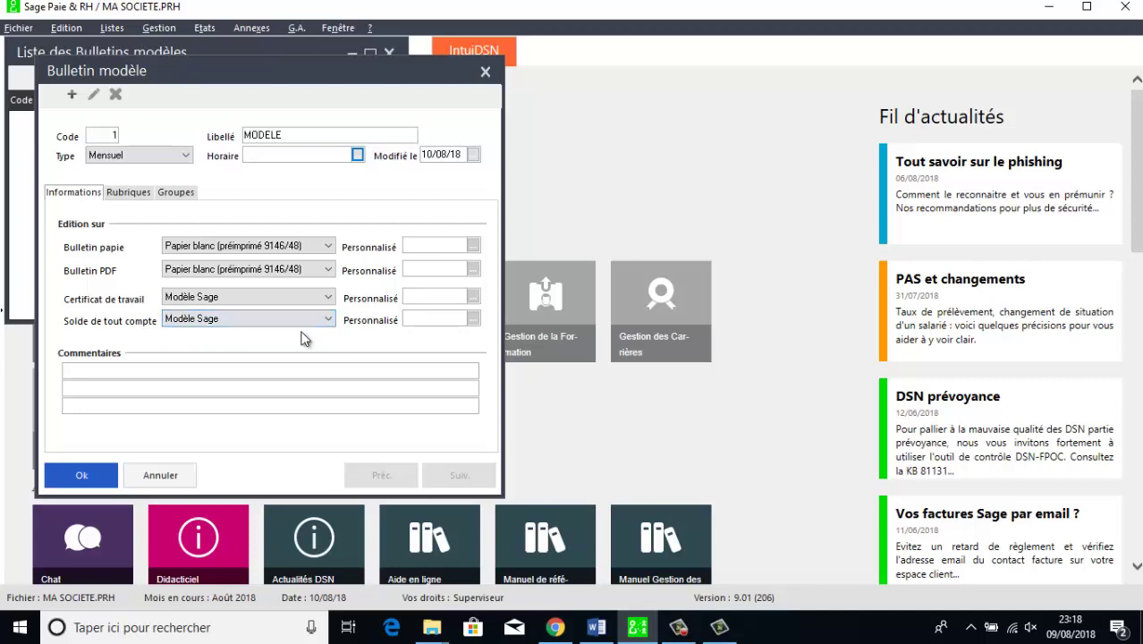
pyautogui.click(326, 319)
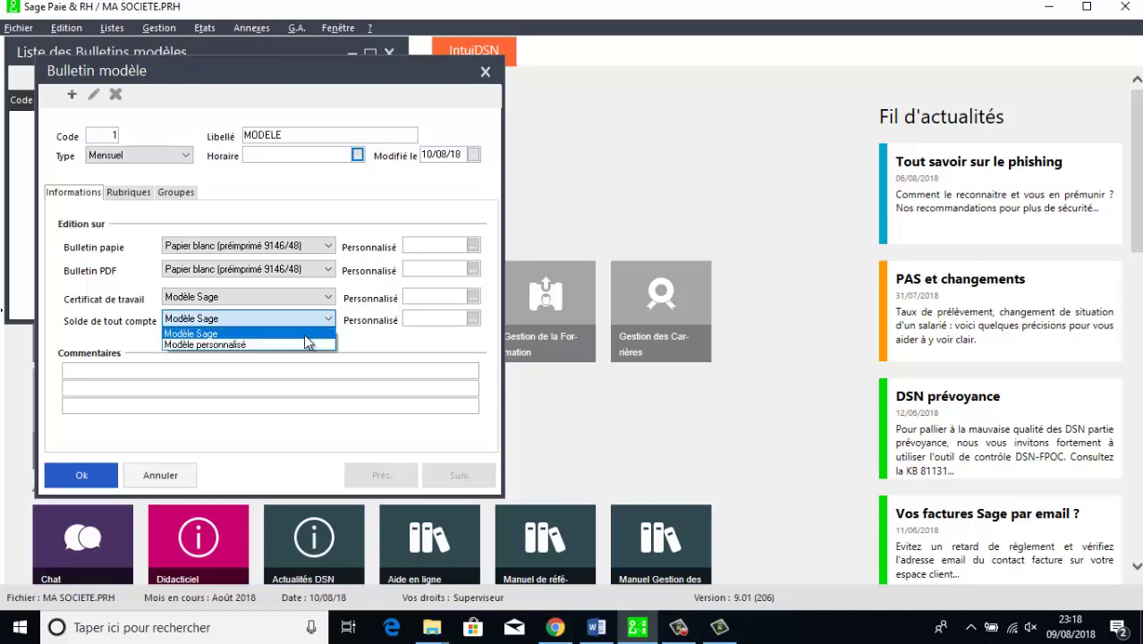
pyautogui.click(304, 334)
pyautogui.click(187, 374)
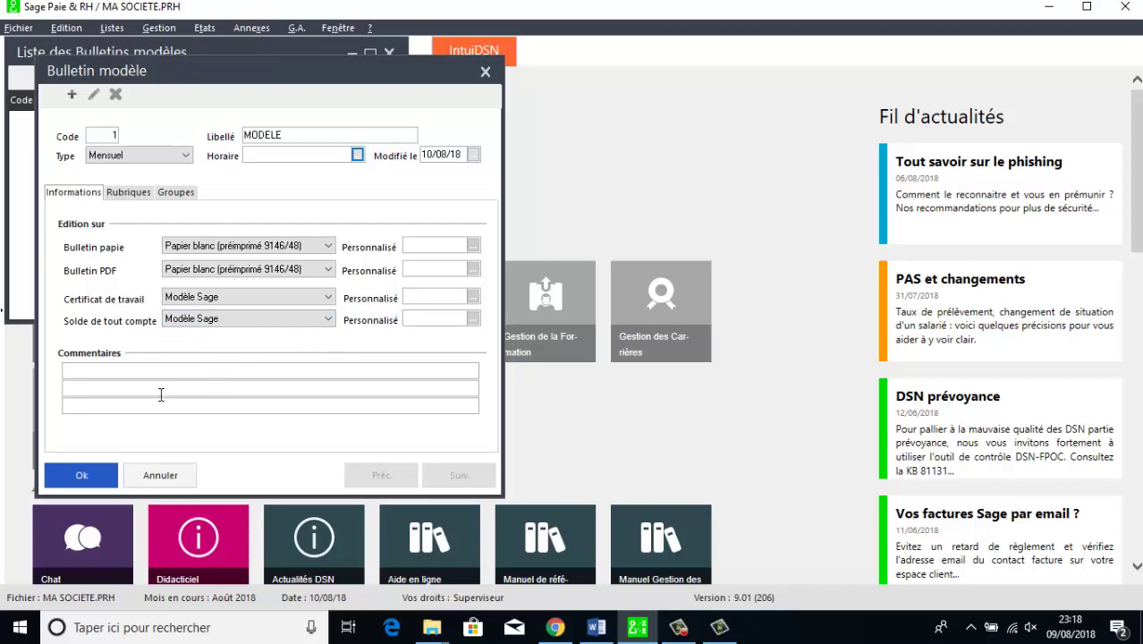
pyautogui.click(159, 390)
pyautogui.click(150, 409)
pyautogui.click(99, 371)
# - Start activating a rubrique in the MODELE bulletin modèle so that the list of rubriques opens
pyautogui.click(129, 192)
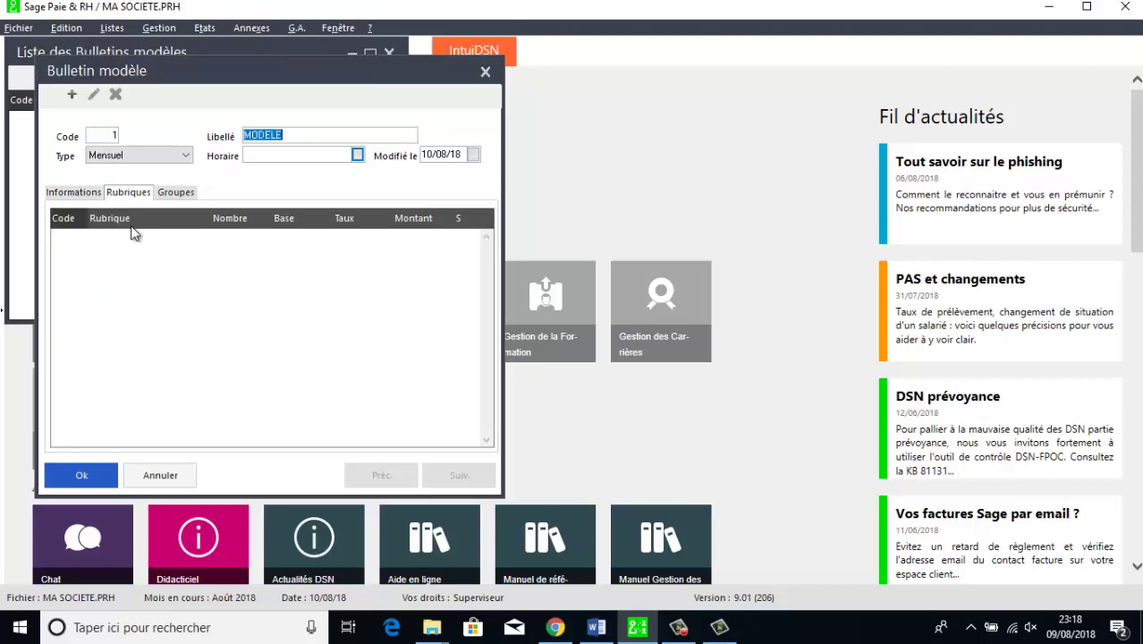
pyautogui.click(134, 296)
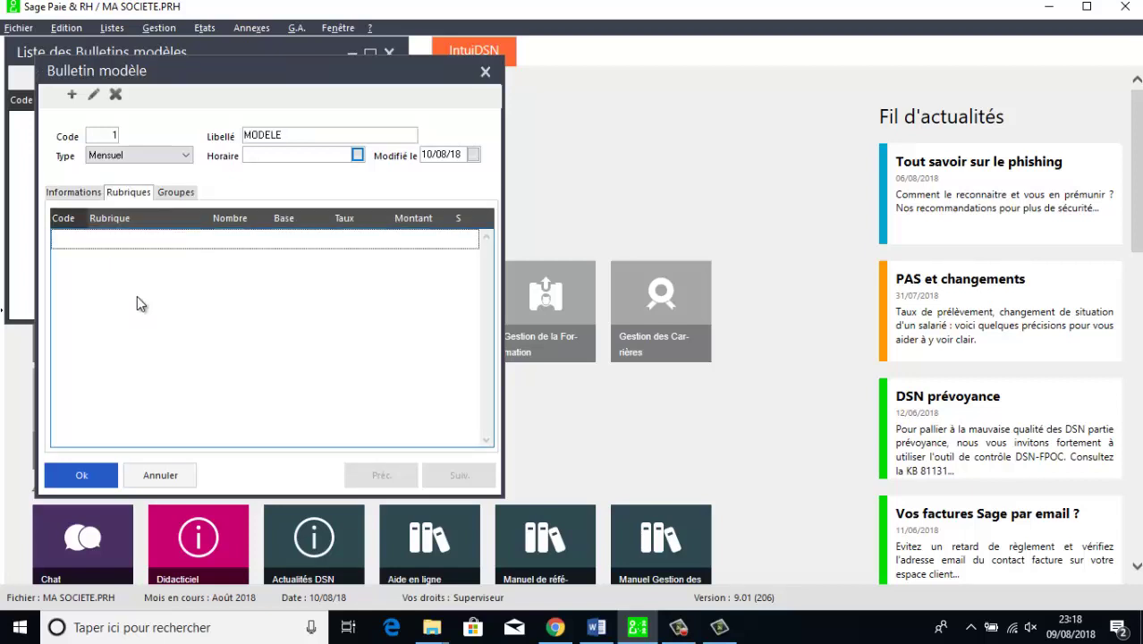
pyautogui.click(146, 192)
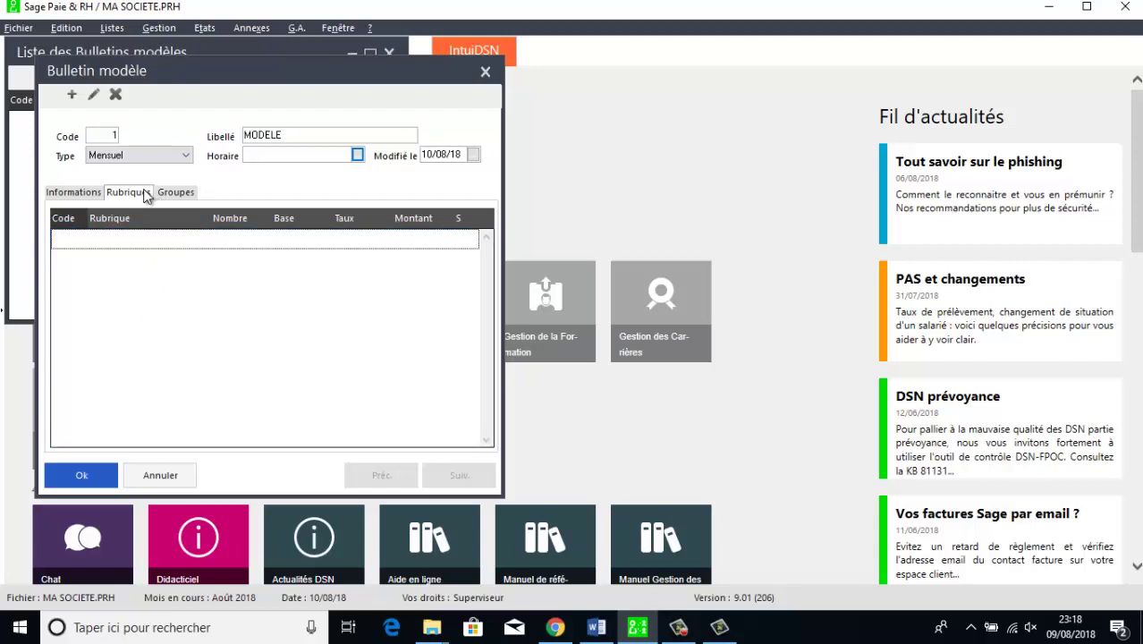
pyautogui.rightClick(137, 283)
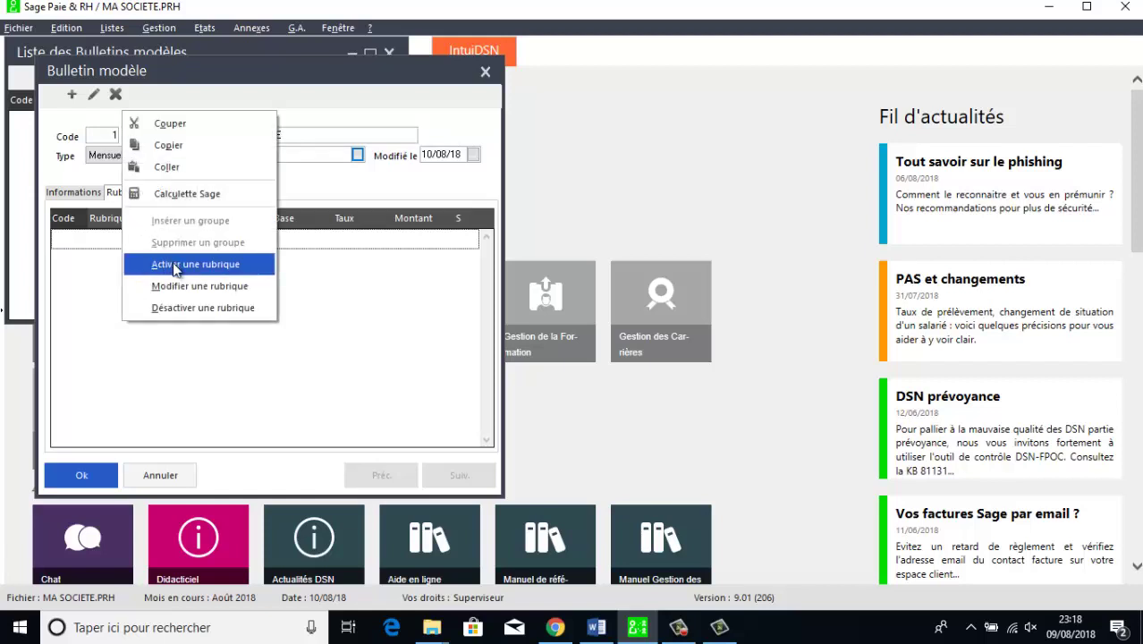
pyautogui.click(172, 264)
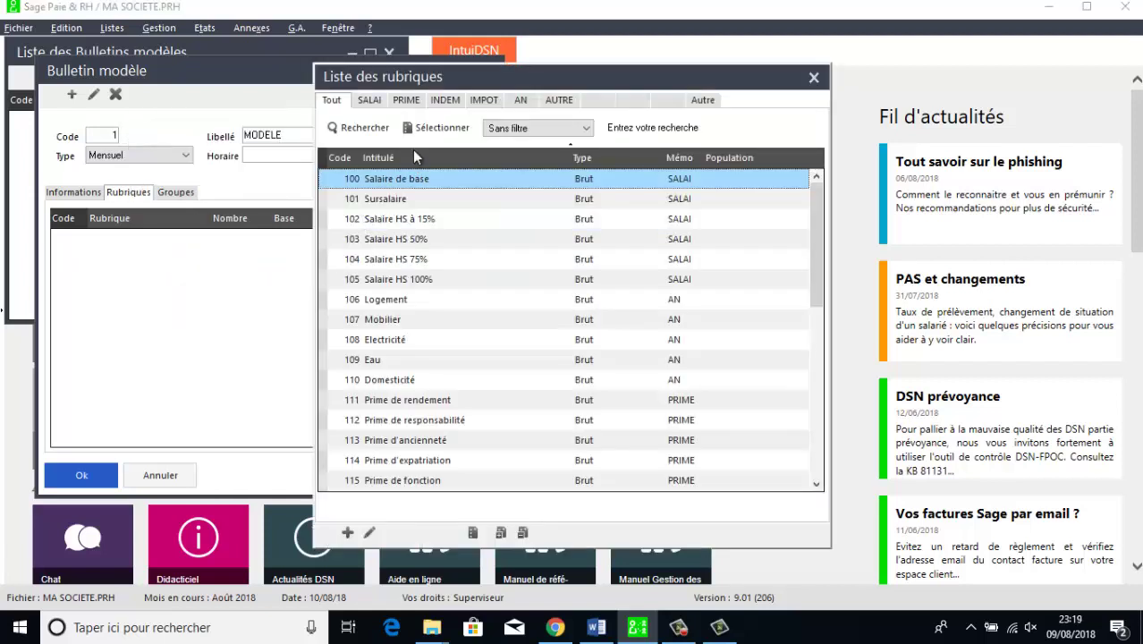
# - Look through the available rubriques in the SALAI, PRIME, INDEM, IMPOT and AN categories
pyautogui.click(371, 99)
pyautogui.click(405, 99)
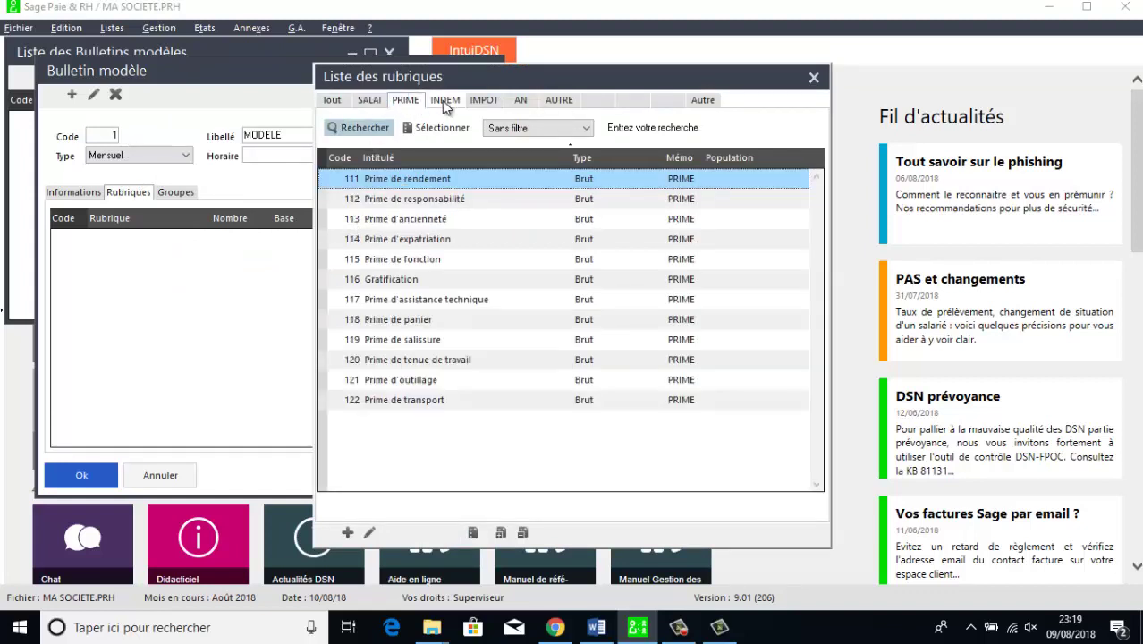
pyautogui.click(445, 102)
pyautogui.click(484, 102)
pyautogui.click(520, 102)
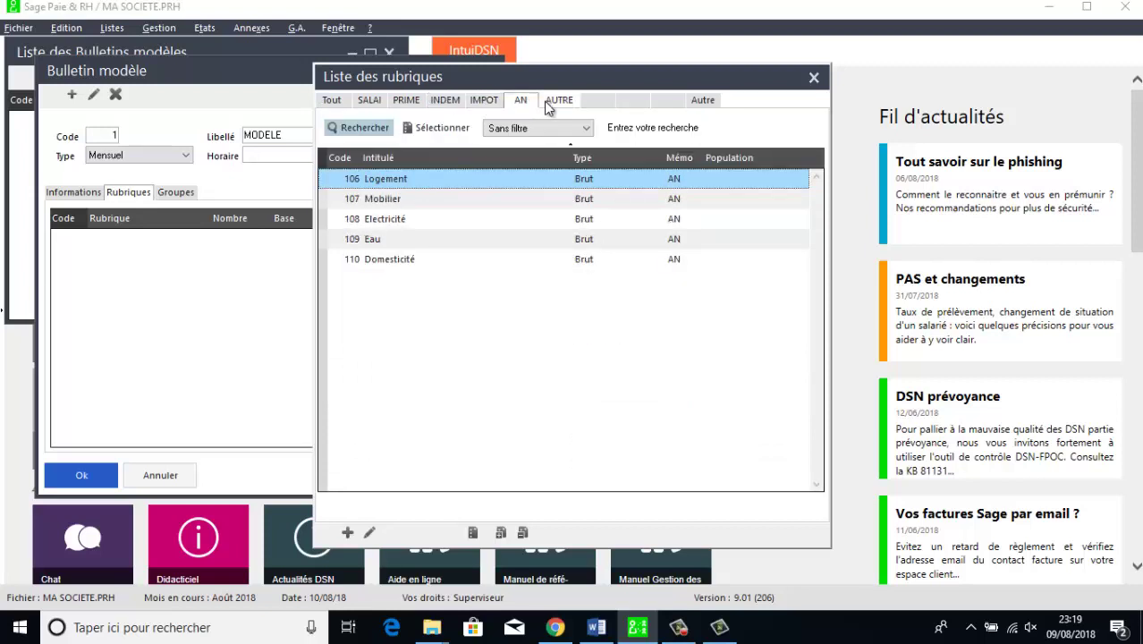
# - Add the SALAI rubriques 100 Salaire de base, 101 Sursalaire, 102 Salaire HS à 15% and 104 Salaire HS 75% to the selection
pyautogui.click(367, 102)
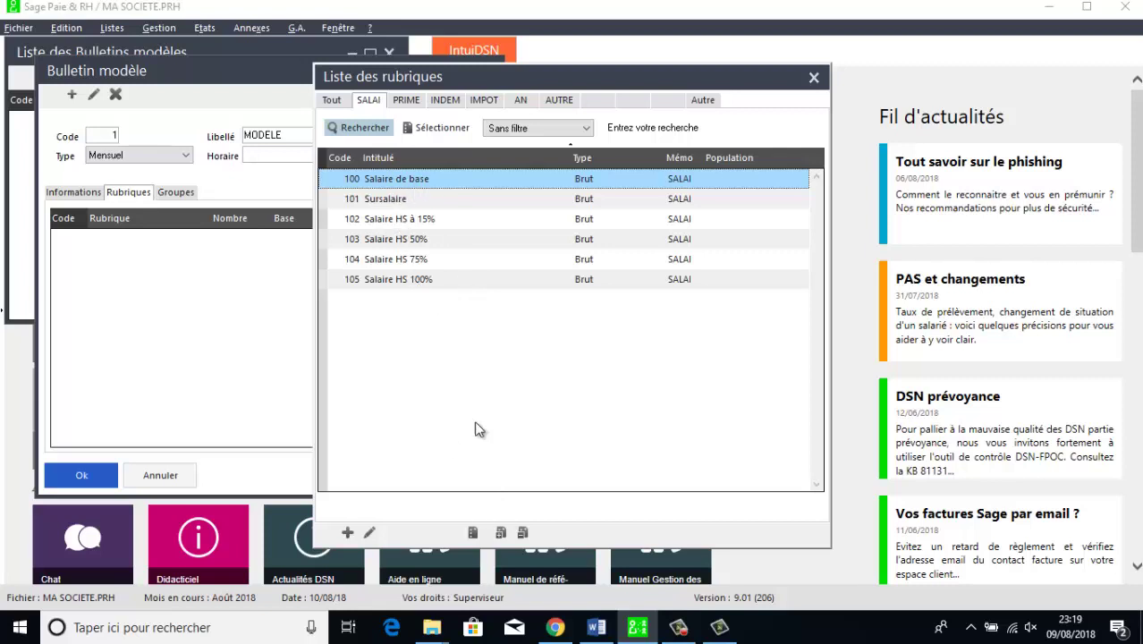
pyautogui.click(501, 533)
pyautogui.click(356, 199)
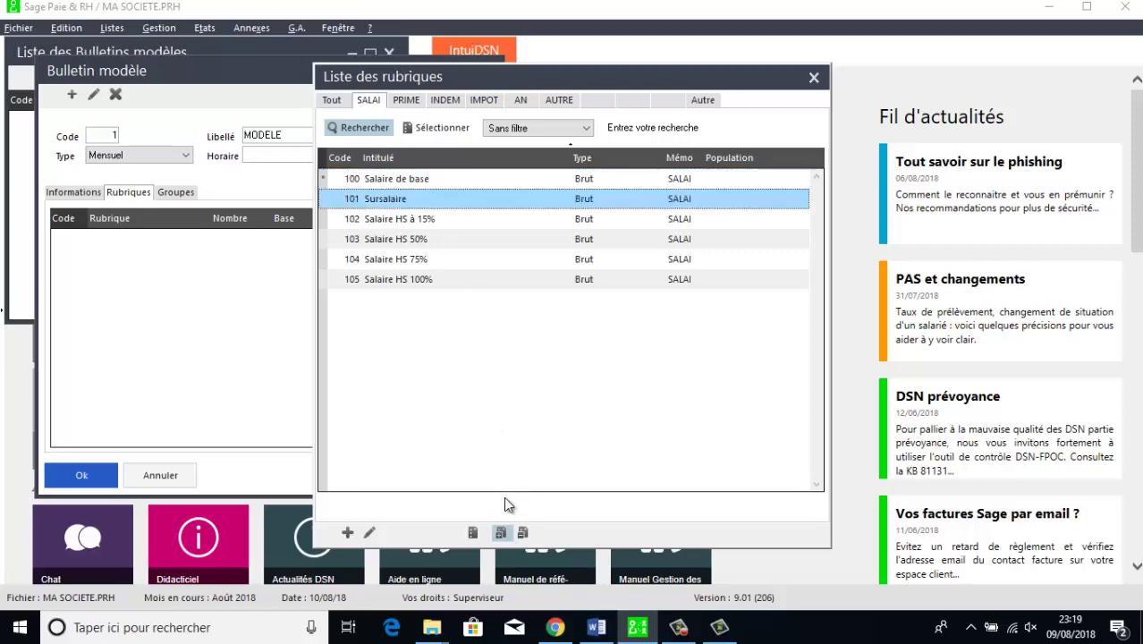
pyautogui.click(503, 533)
pyautogui.click(368, 220)
pyautogui.click(501, 533)
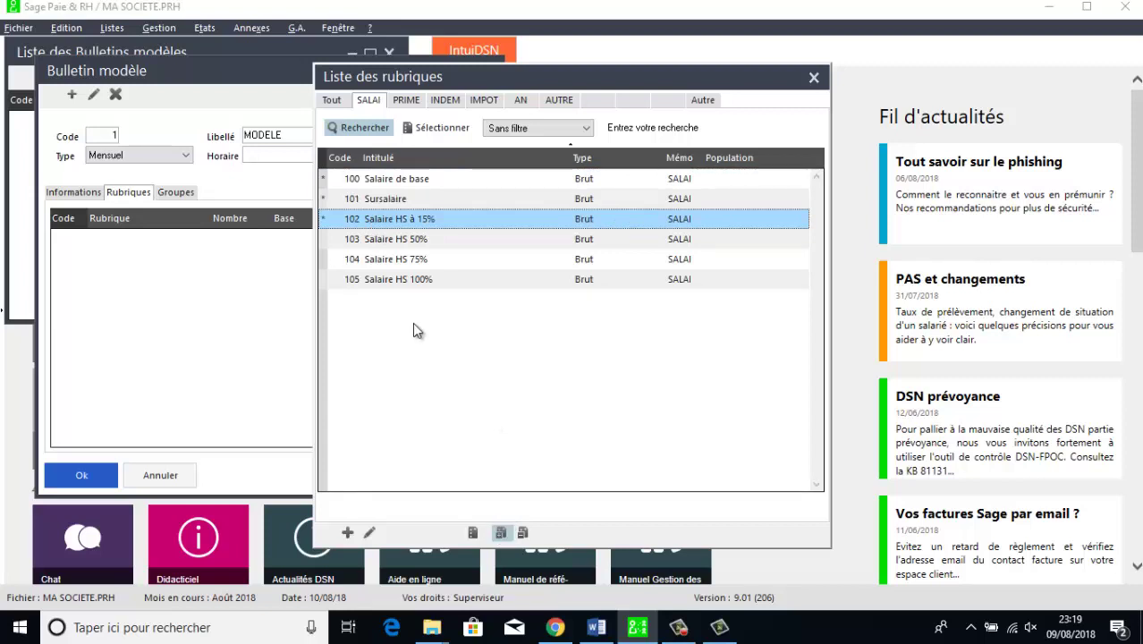
pyautogui.click(384, 261)
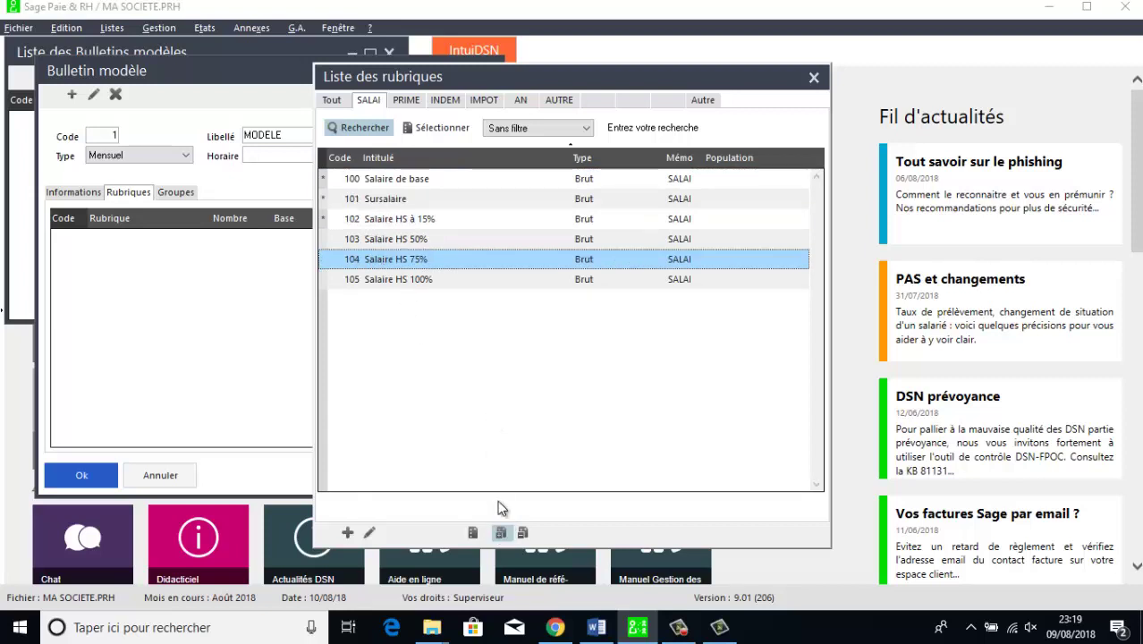
# - Add the PRIME rubriques 118 Prime de panier through 122 Prime de transport, plus 112 Prime de responsabilité, to the selection
pyautogui.click(408, 101)
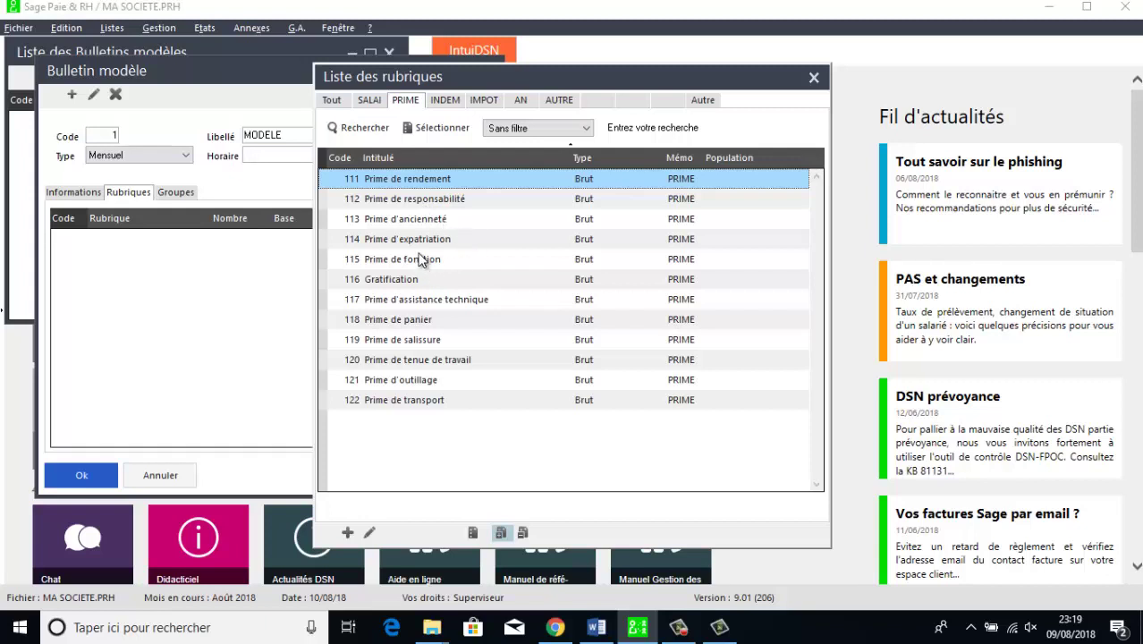
pyautogui.click(421, 320)
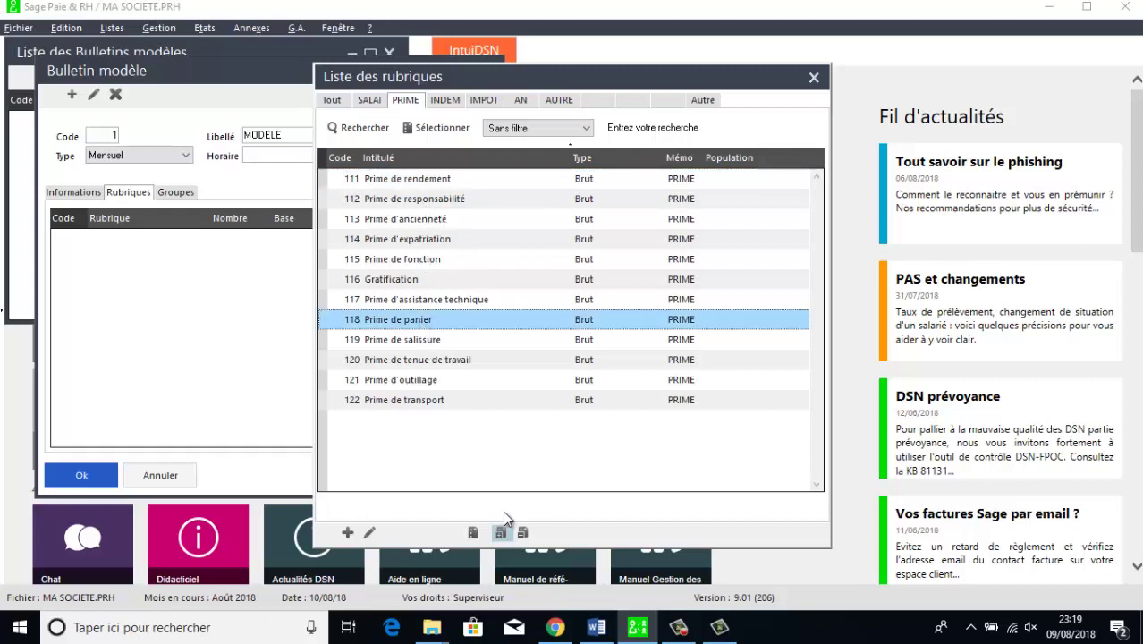
pyautogui.click(436, 340)
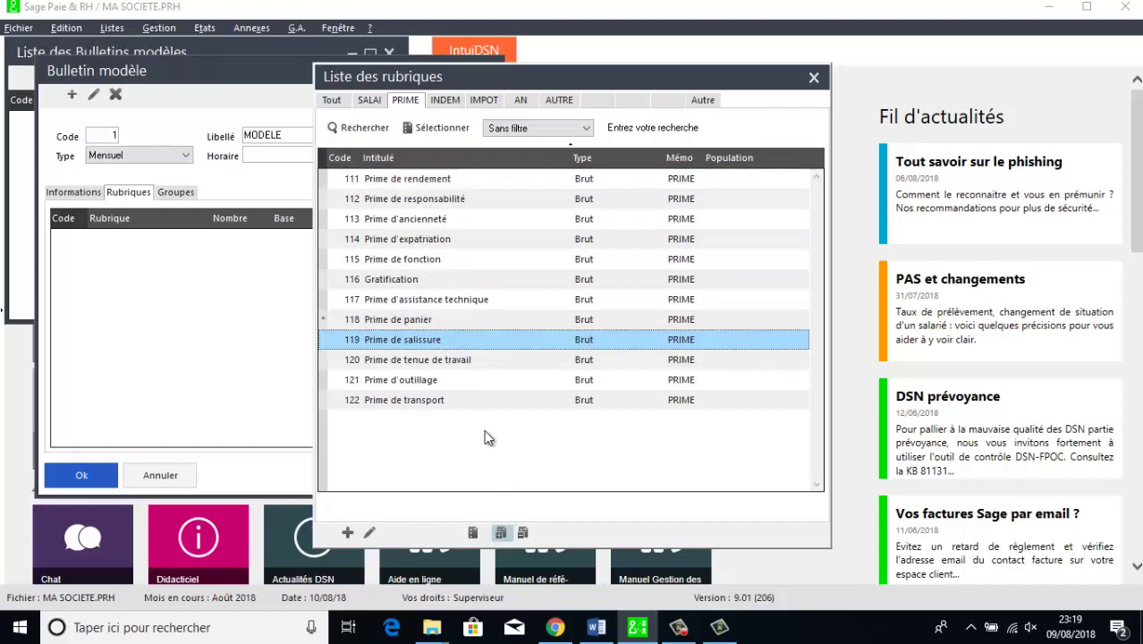
pyautogui.click(501, 532)
pyautogui.click(426, 359)
pyautogui.click(500, 532)
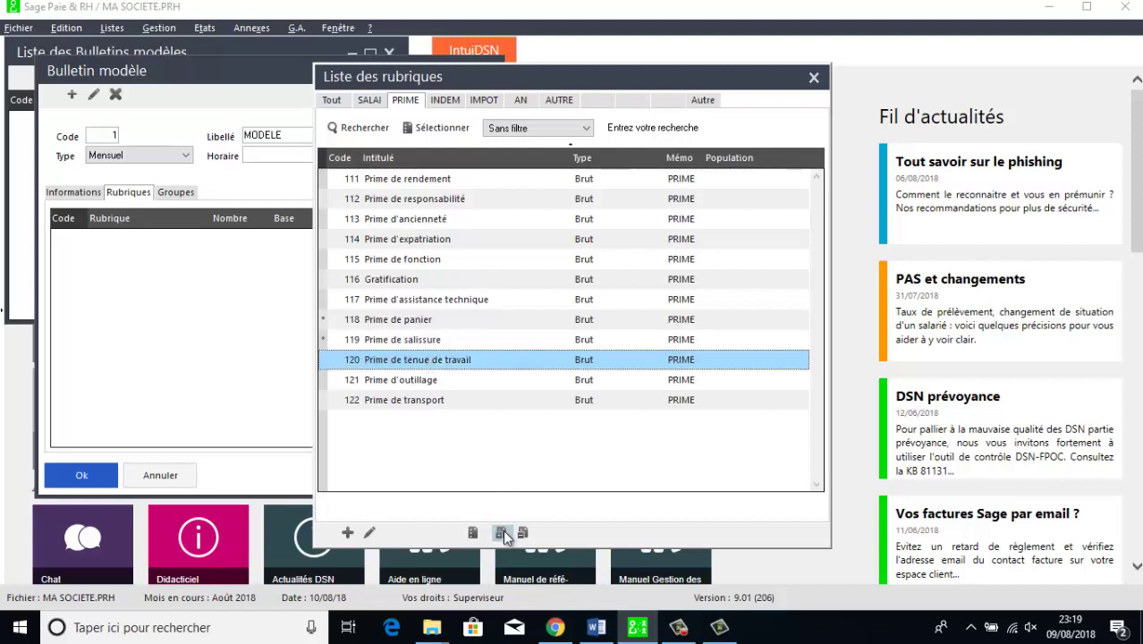
pyautogui.click(426, 382)
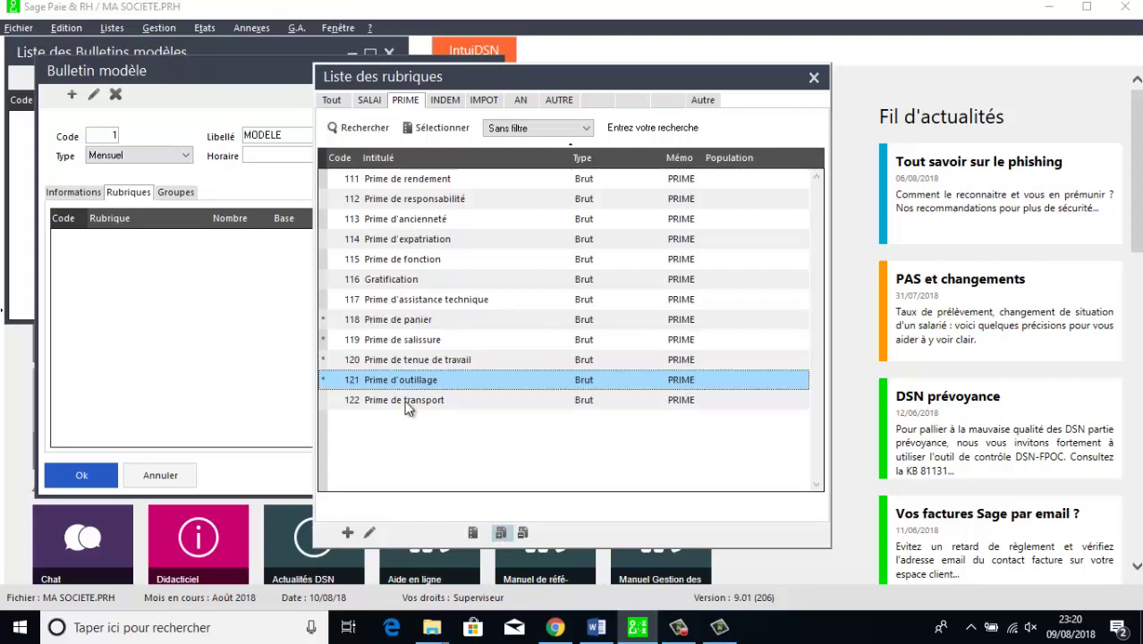
pyautogui.click(371, 405)
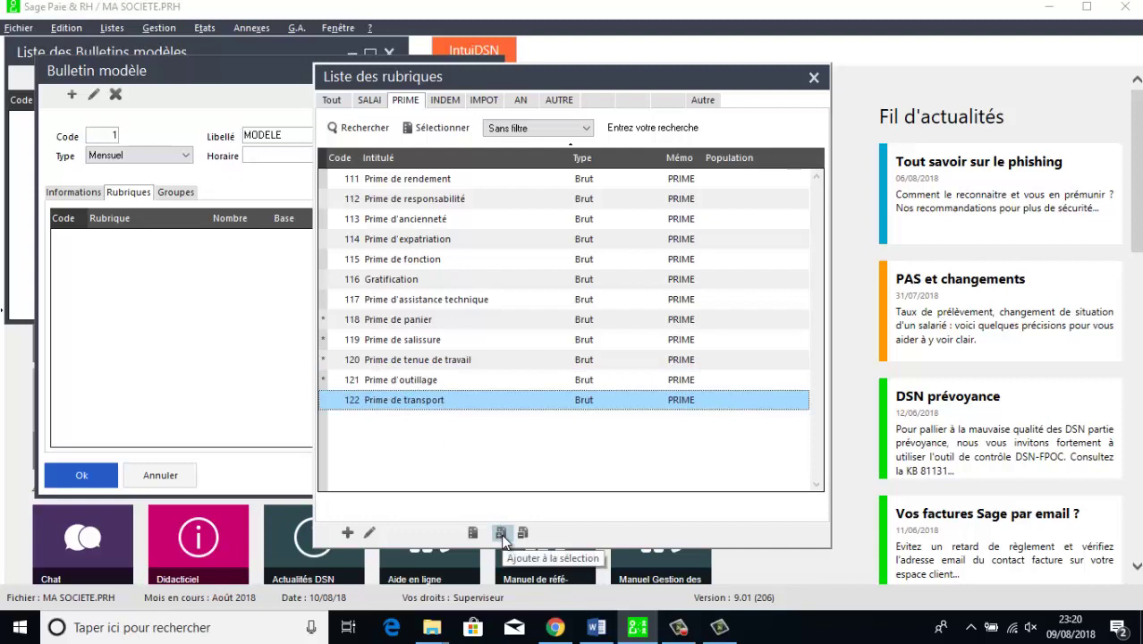
pyautogui.click(502, 534)
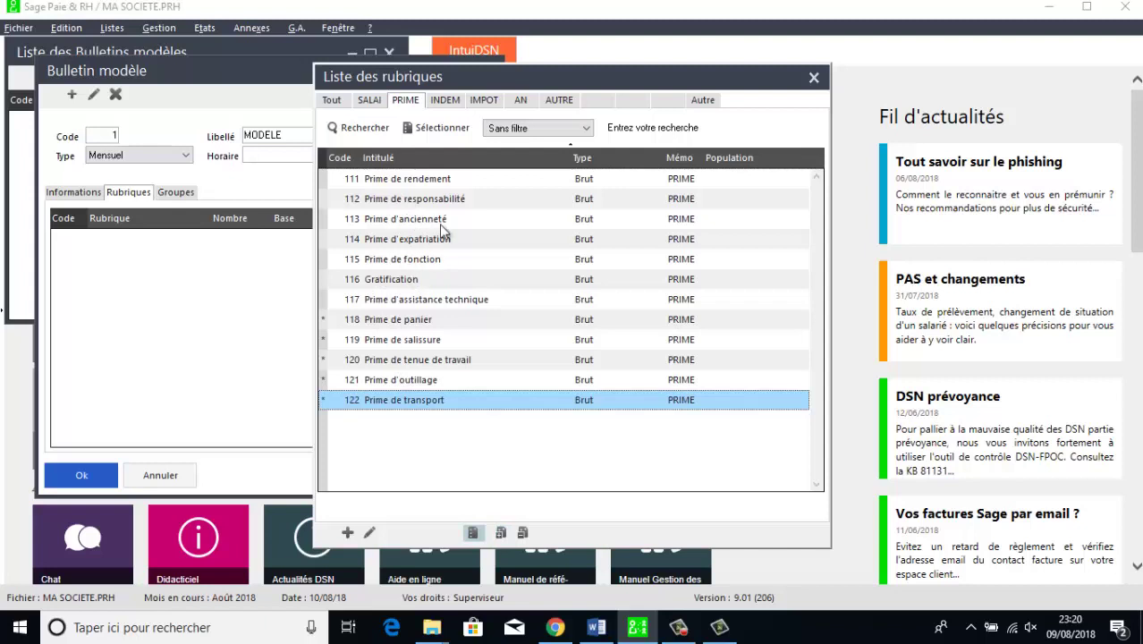
pyautogui.click(382, 201)
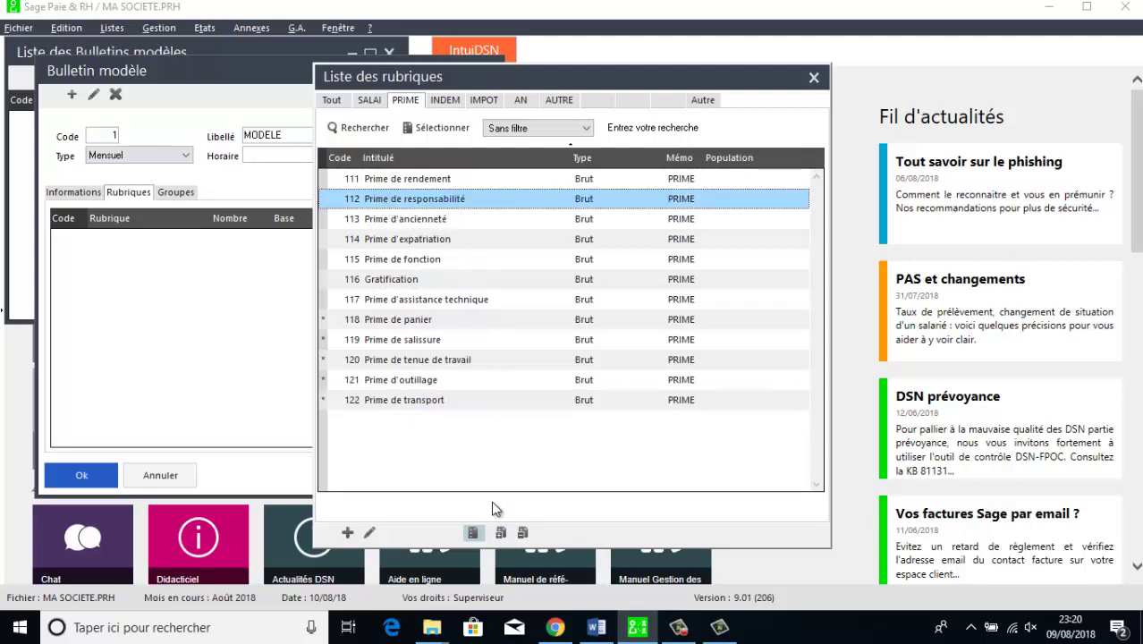
pyautogui.click(501, 533)
# - Add the INDEM rubriques 127 Indemnité de représentation and 125 Indemnité déplacement to the selection
pyautogui.click(442, 102)
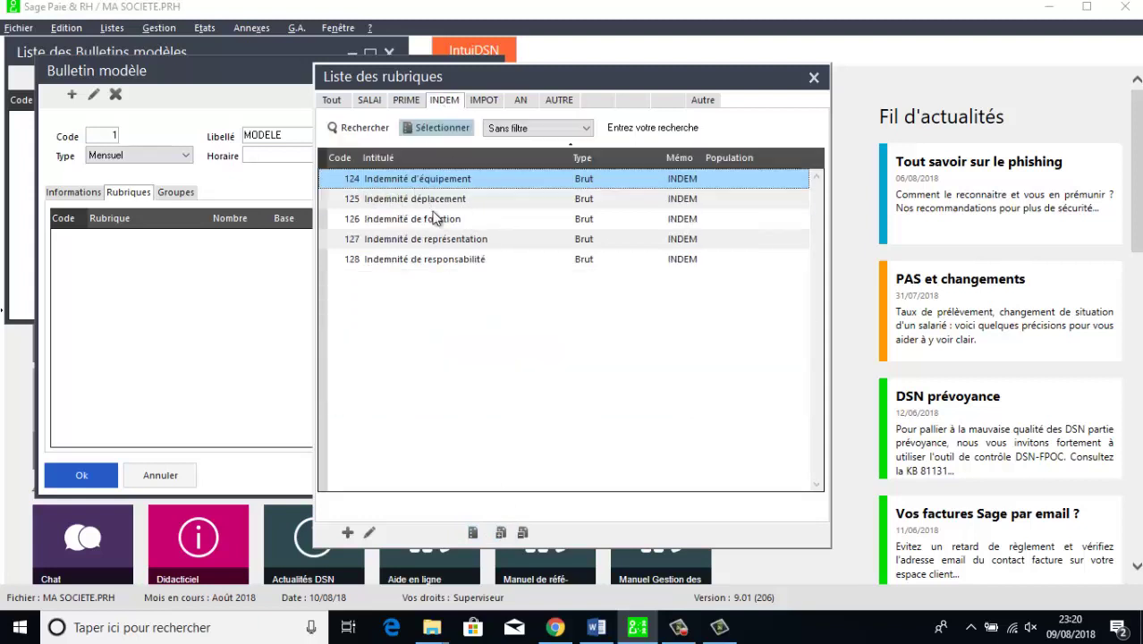
pyautogui.click(432, 245)
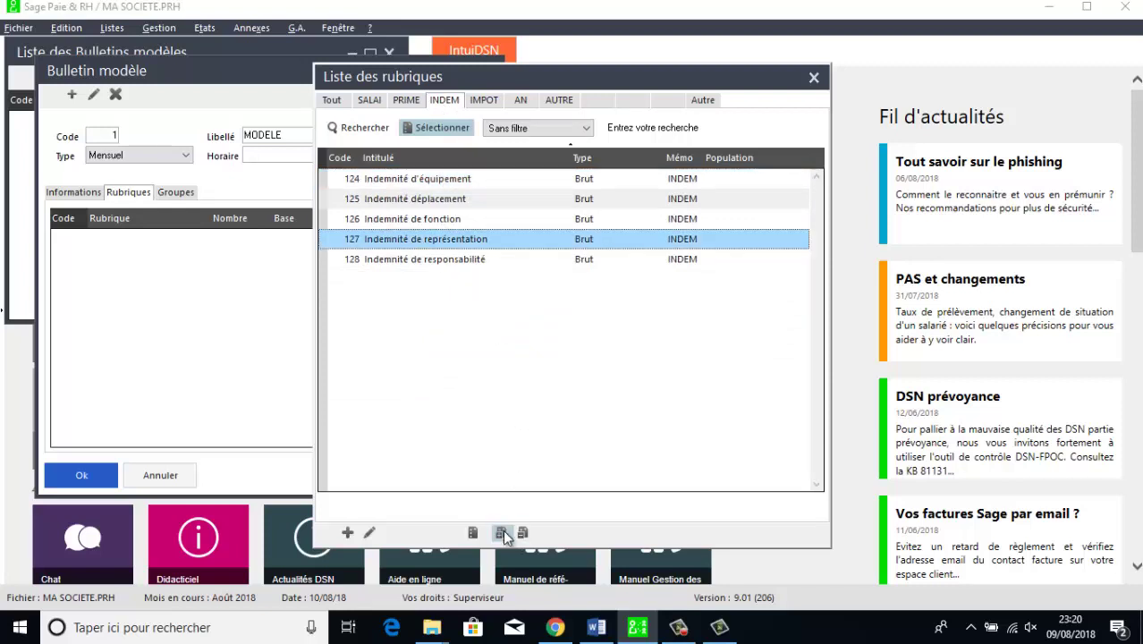
pyautogui.click(503, 531)
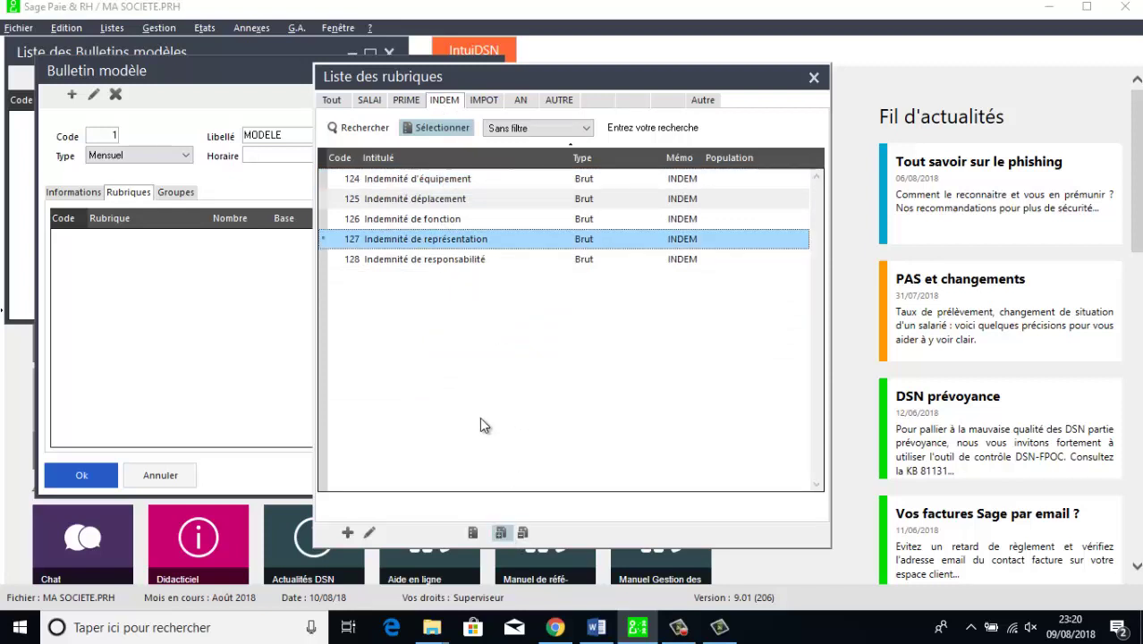
pyautogui.click(412, 198)
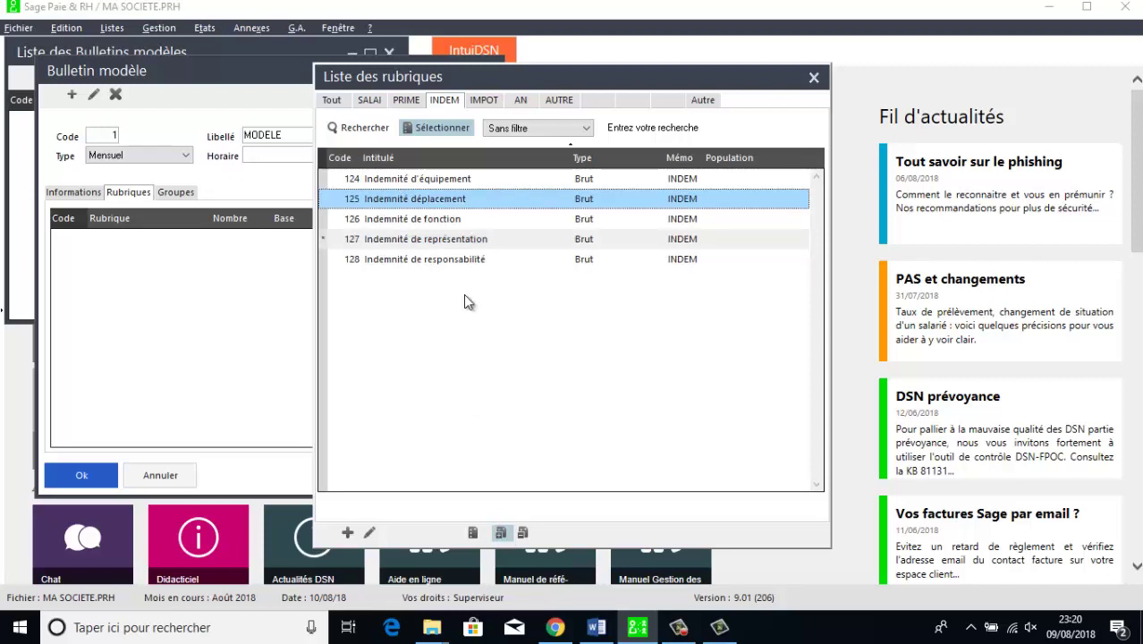
pyautogui.click(502, 532)
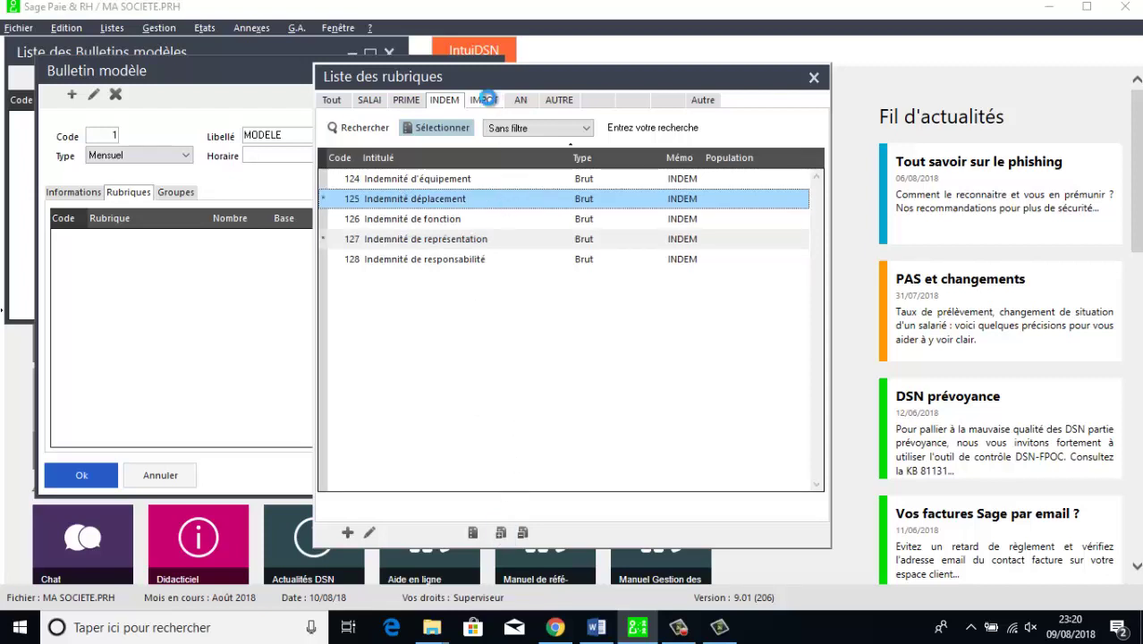
# - Add all the IMPOT cotisation rubriques, from 200 IS Local through 208 AT, to the selection
pyautogui.click(484, 99)
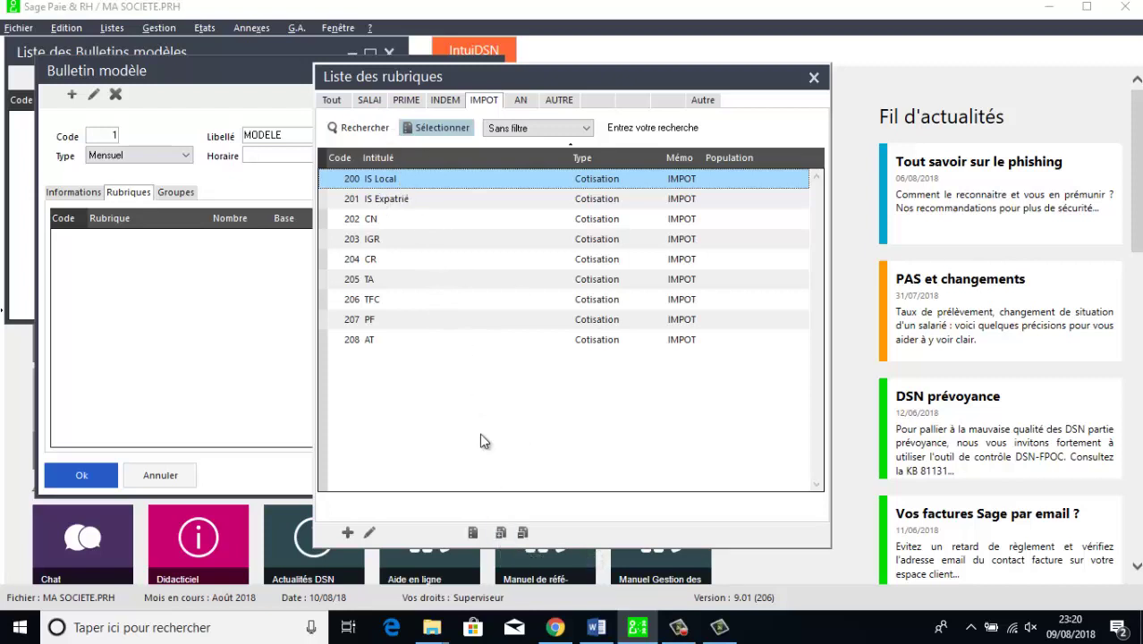
pyautogui.click(501, 532)
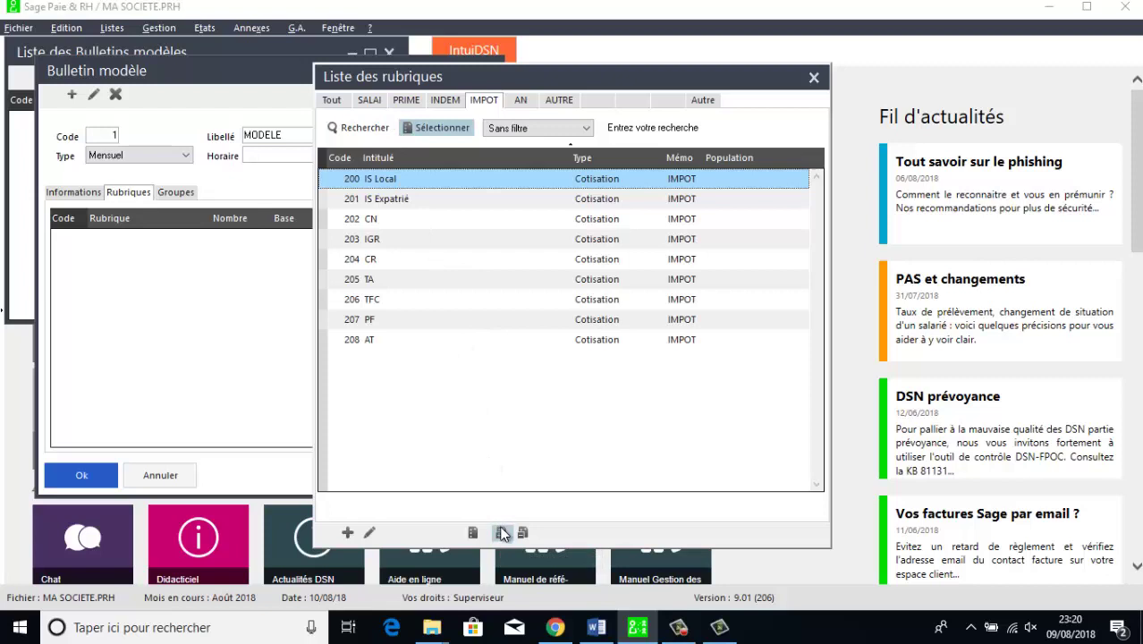
pyautogui.click(387, 201)
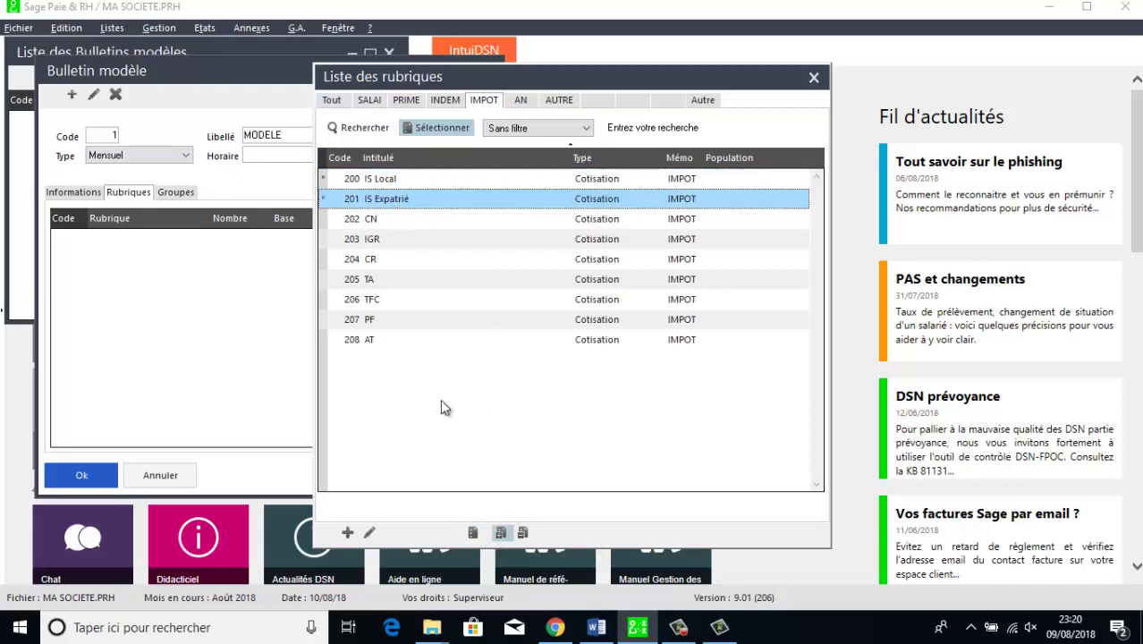
pyautogui.click(372, 219)
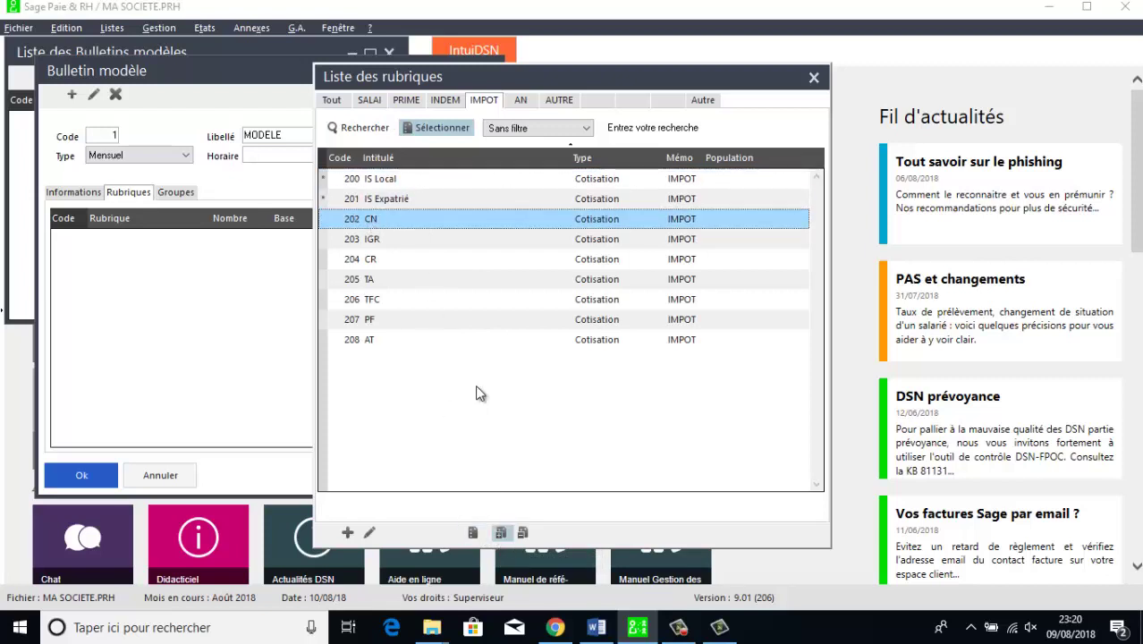
pyautogui.click(503, 527)
pyautogui.click(389, 238)
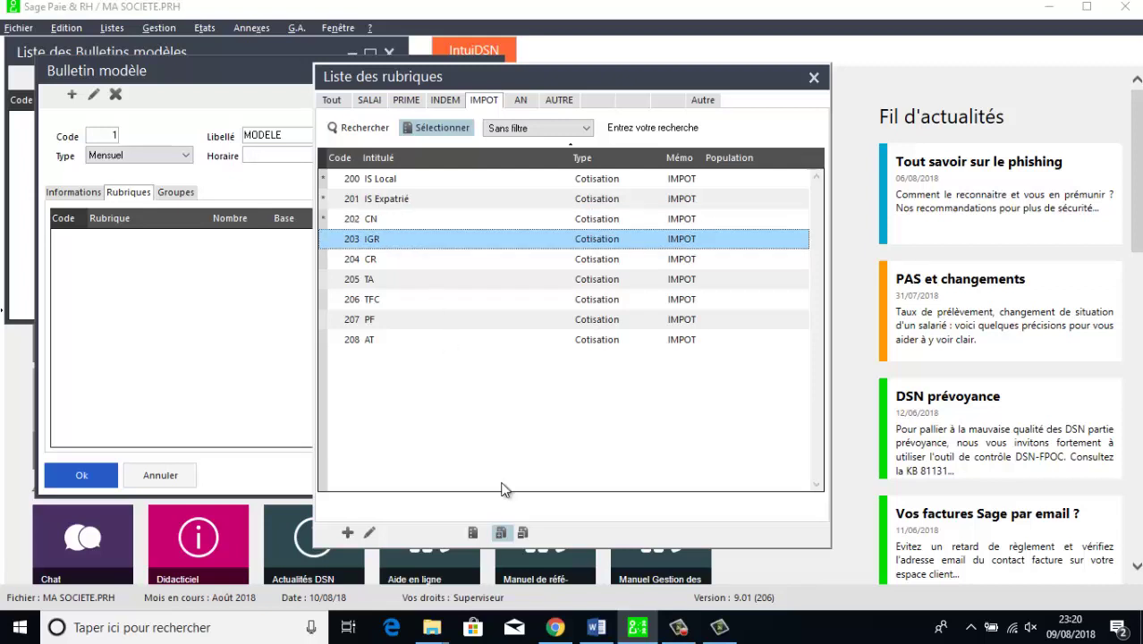
pyautogui.click(503, 530)
pyautogui.click(396, 262)
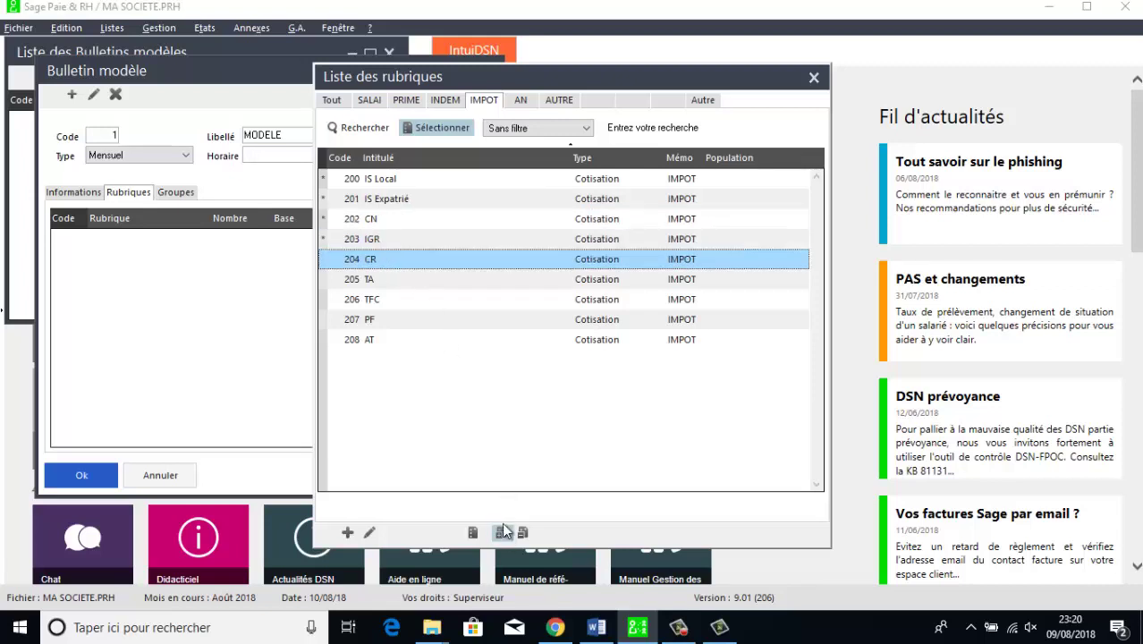
pyautogui.click(502, 534)
pyautogui.click(402, 285)
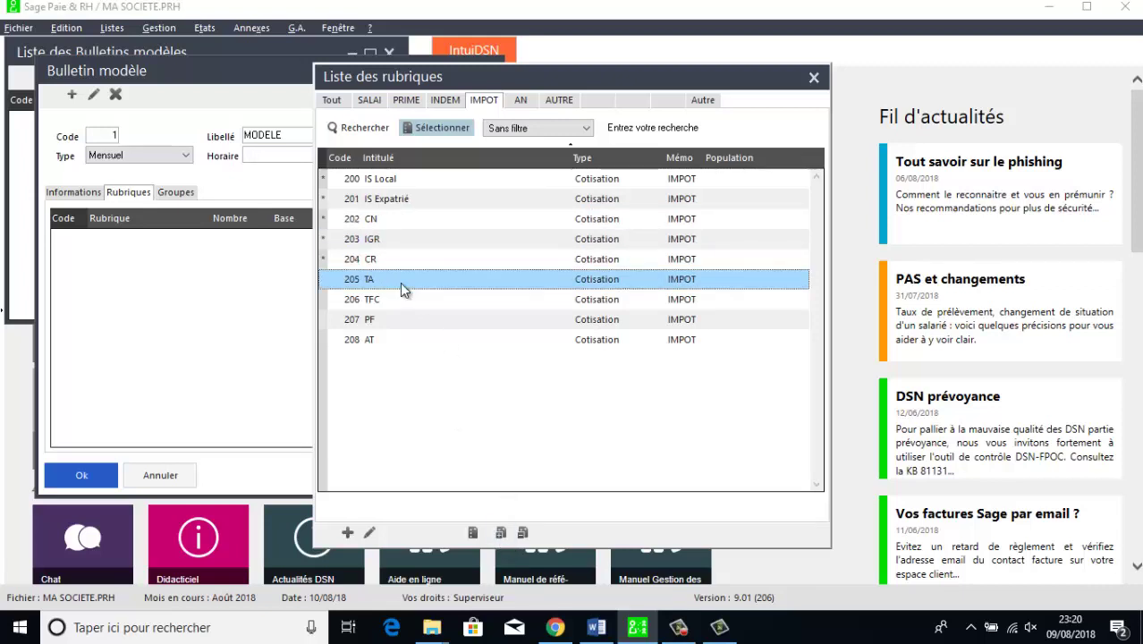
pyautogui.click(503, 531)
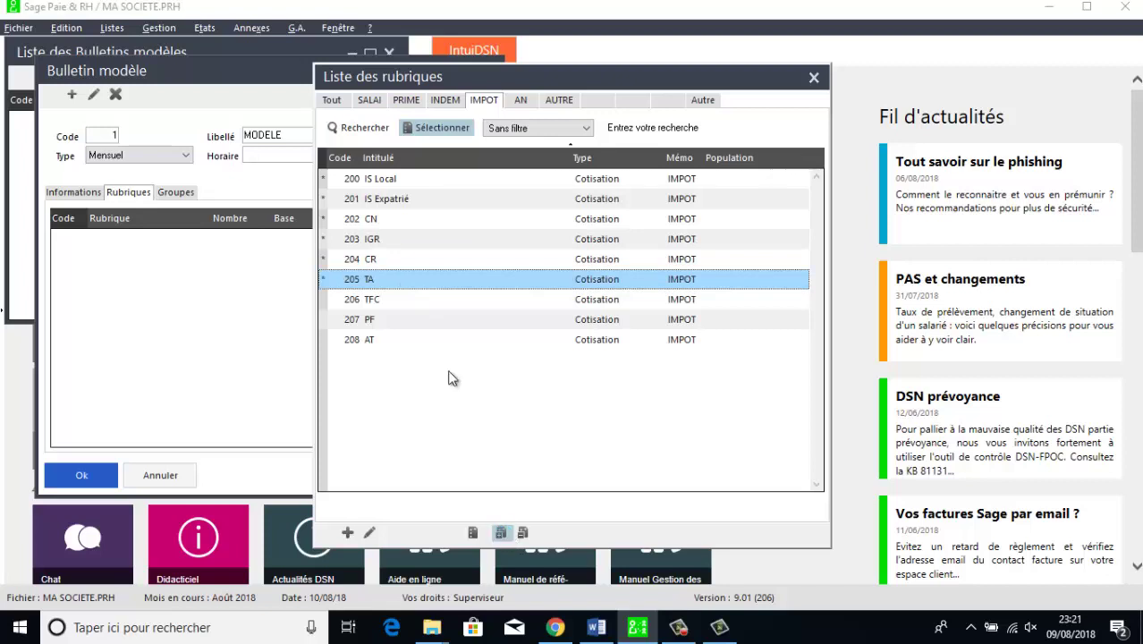
pyautogui.click(395, 298)
pyautogui.click(502, 532)
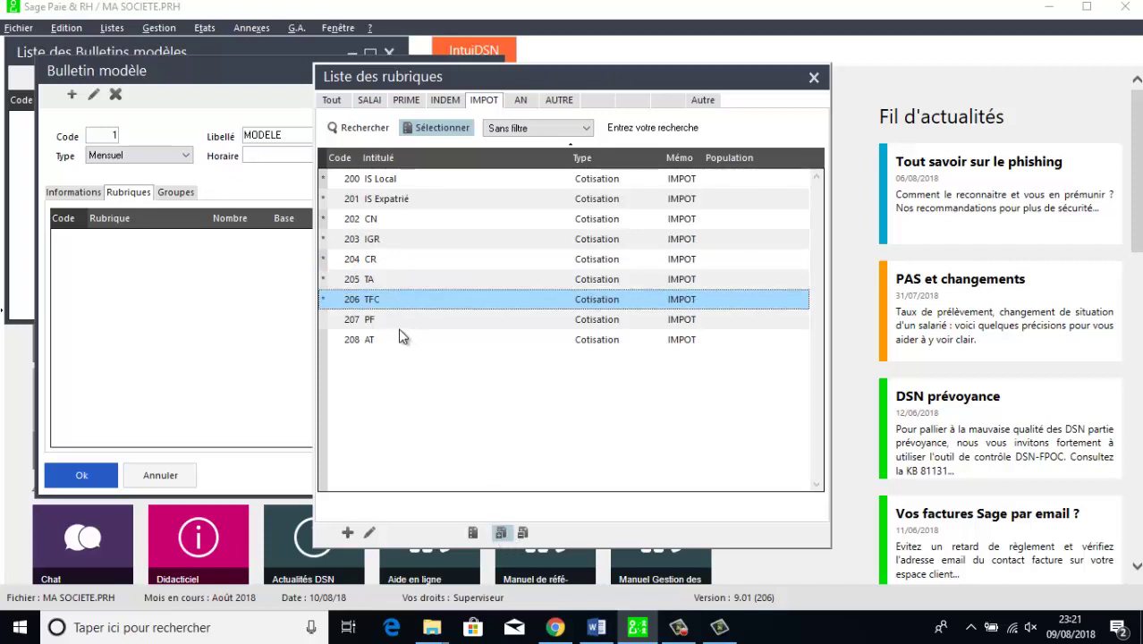
pyautogui.click(390, 320)
pyautogui.click(501, 532)
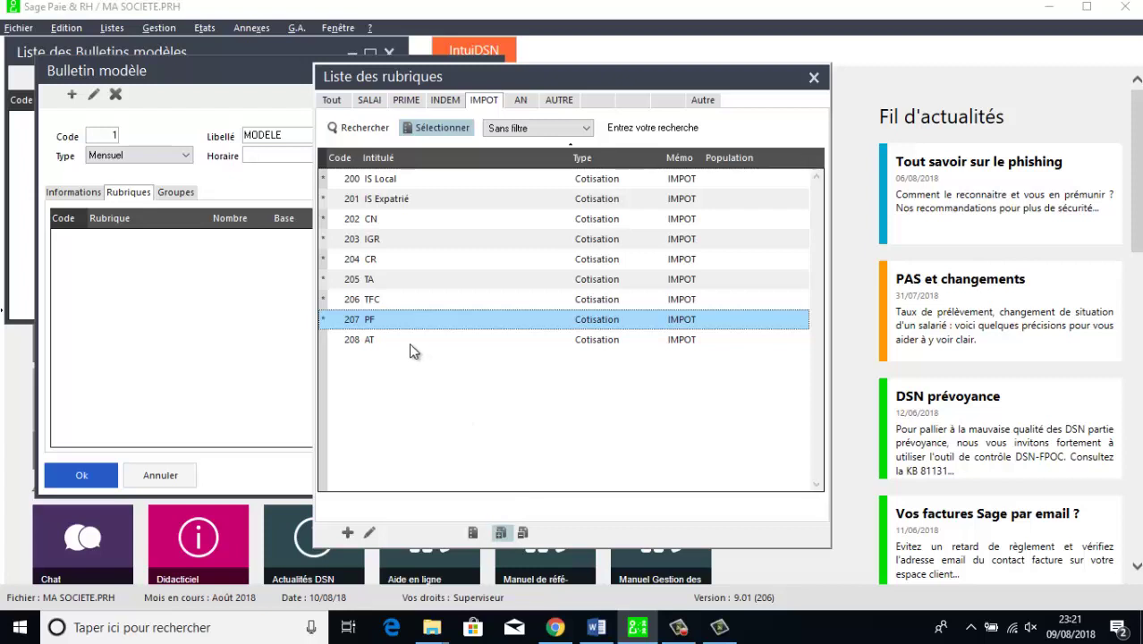
pyautogui.click(409, 341)
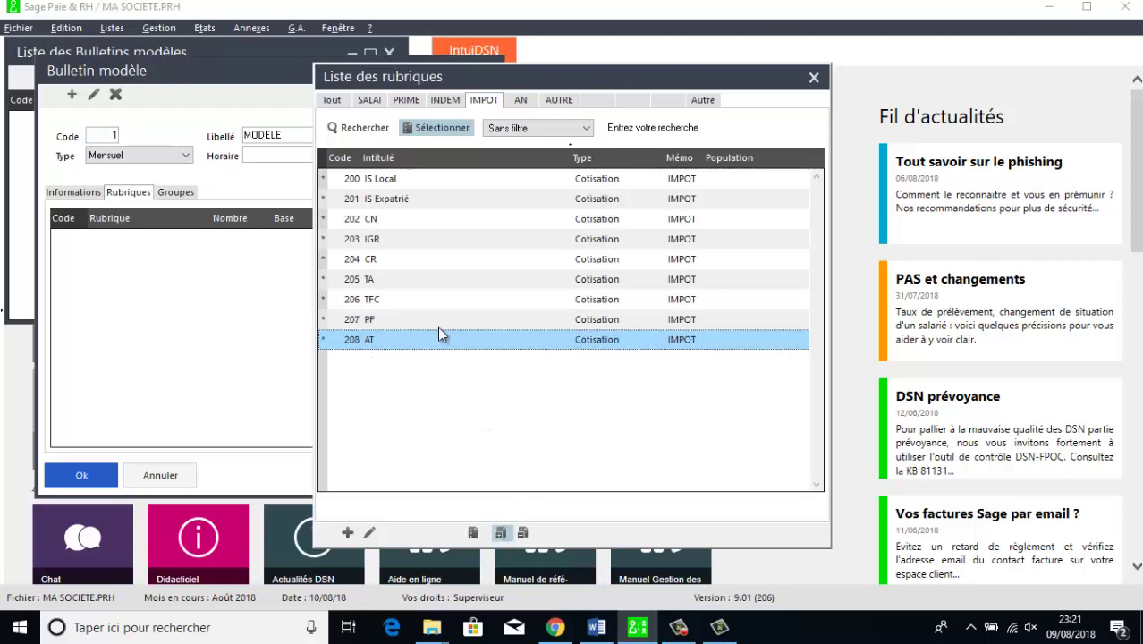
# - Add the AN rubriques 106 Logement and 108 Electricité to the selection
pyautogui.click(519, 100)
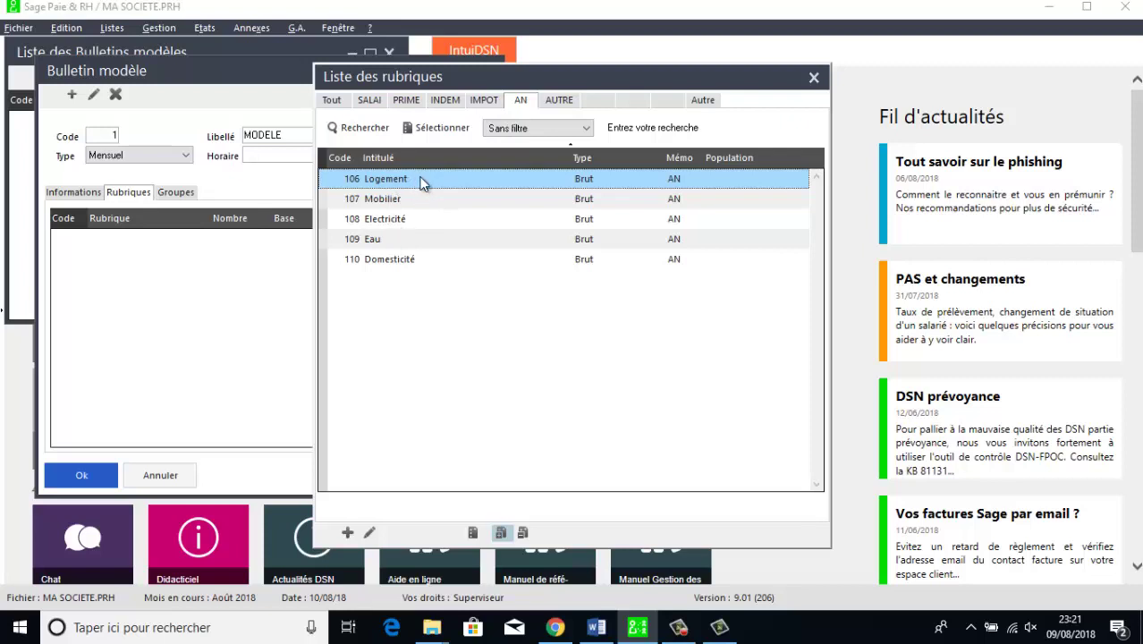
pyautogui.click(502, 532)
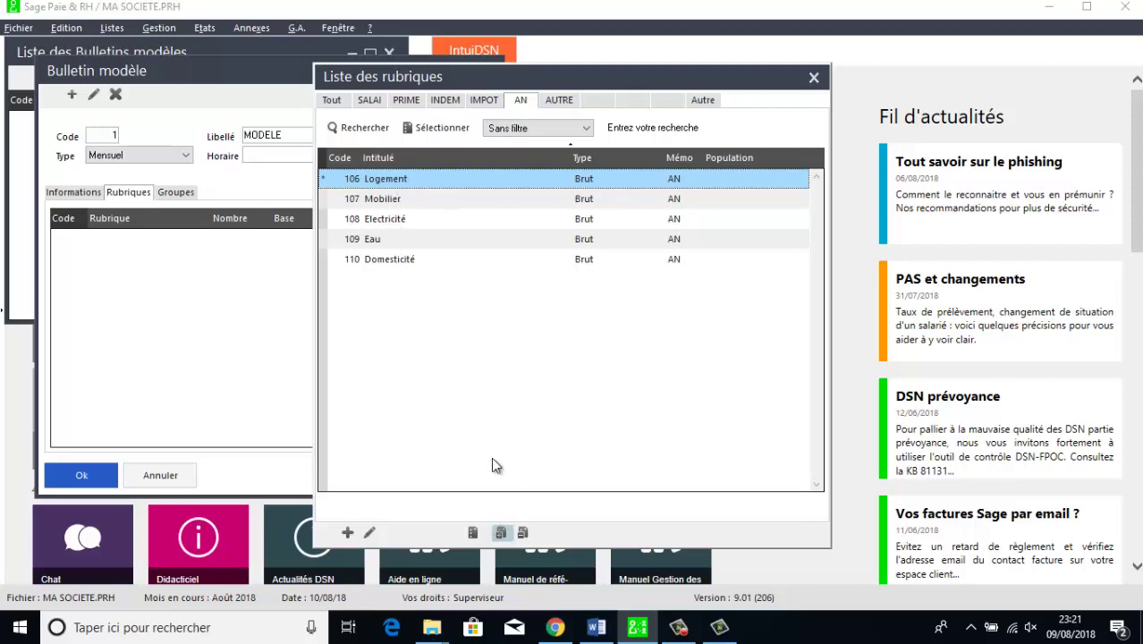
pyautogui.click(416, 223)
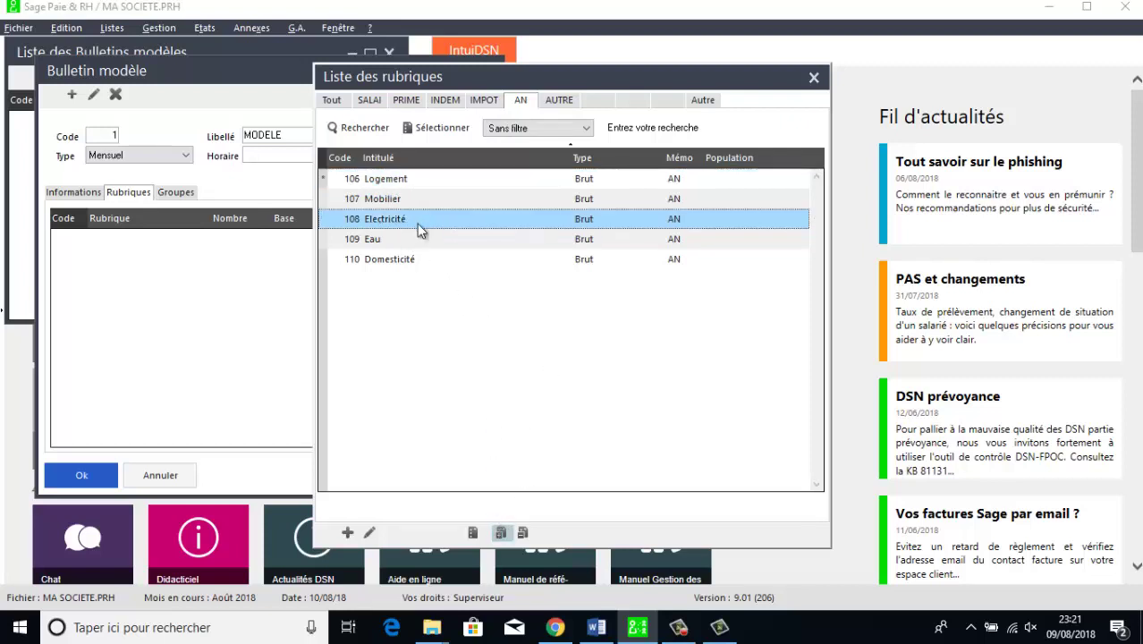
pyautogui.click(500, 533)
# - Insert the selected rubriques into the bulletin modèle MODELE, then save it and close the list of bulletins modèles
pyautogui.click(559, 100)
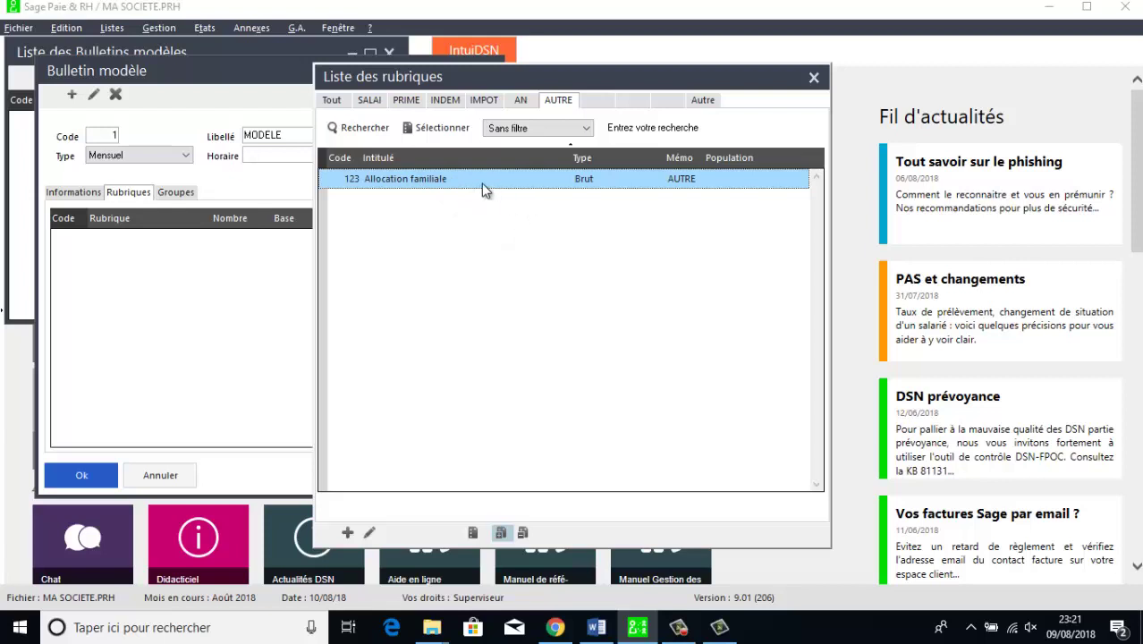
pyautogui.click(370, 100)
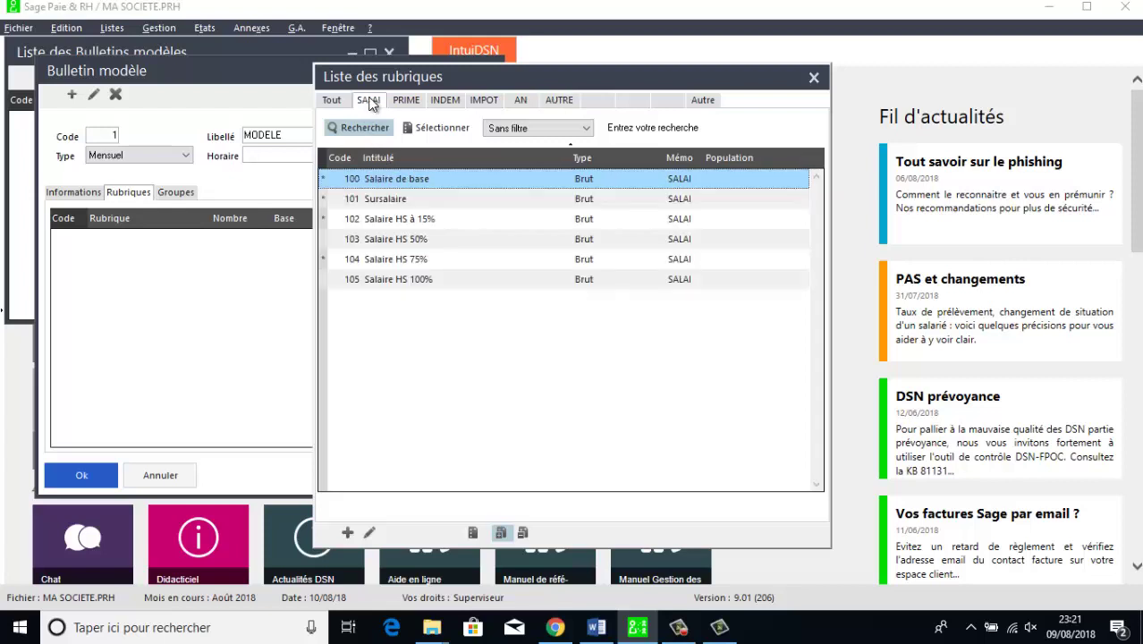
pyautogui.press('Return')
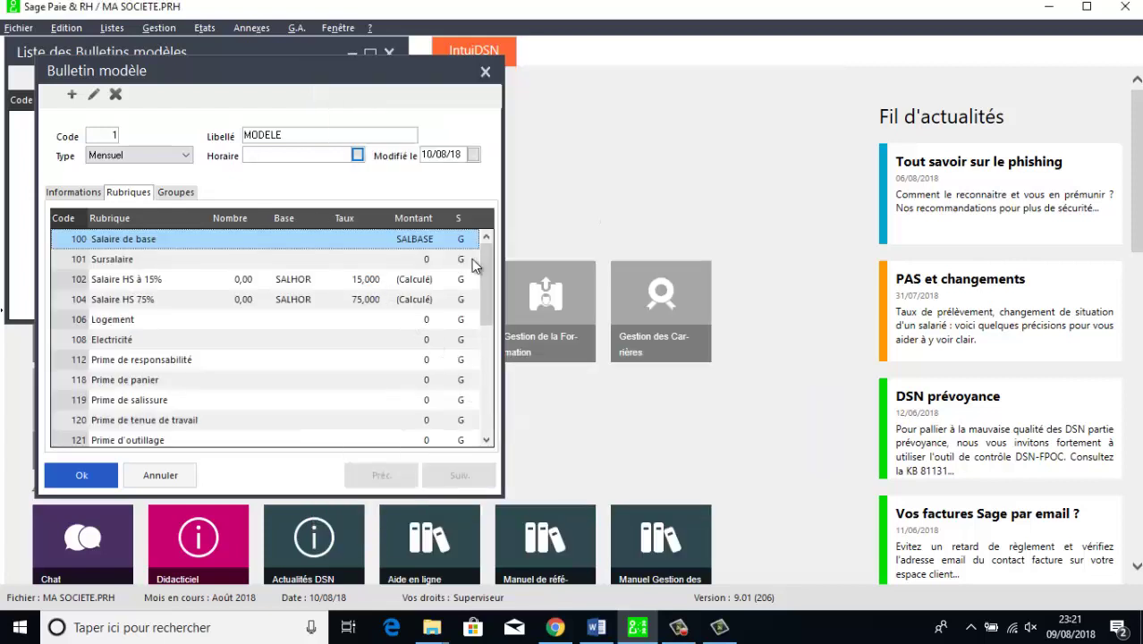
pyautogui.moveTo(486, 288); pyautogui.dragTo(488, 255)
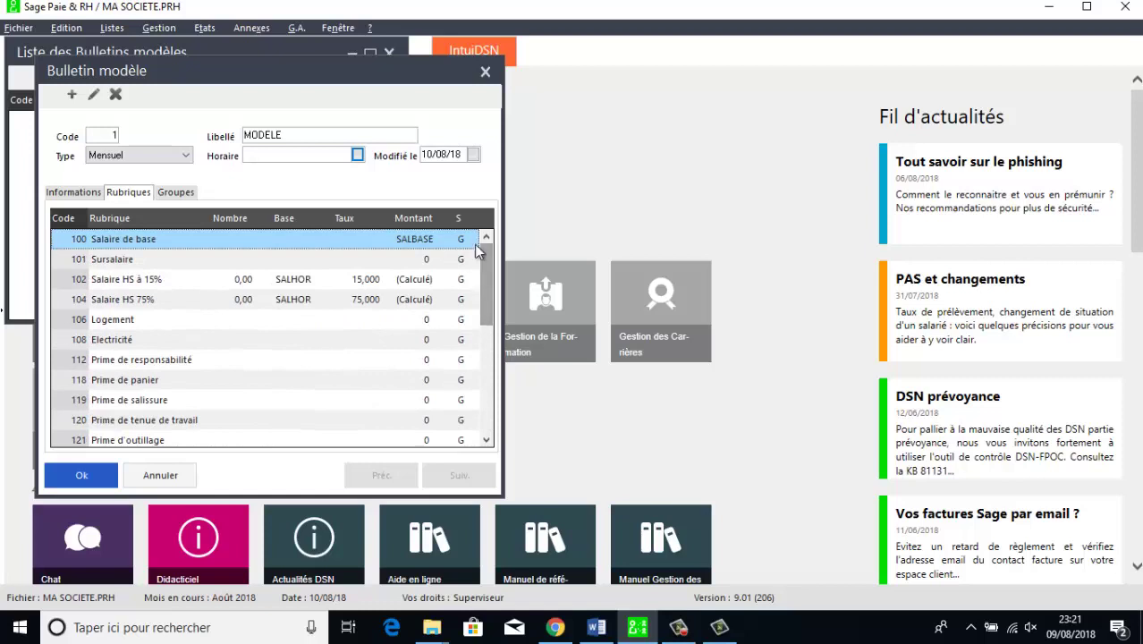
pyautogui.click(107, 466)
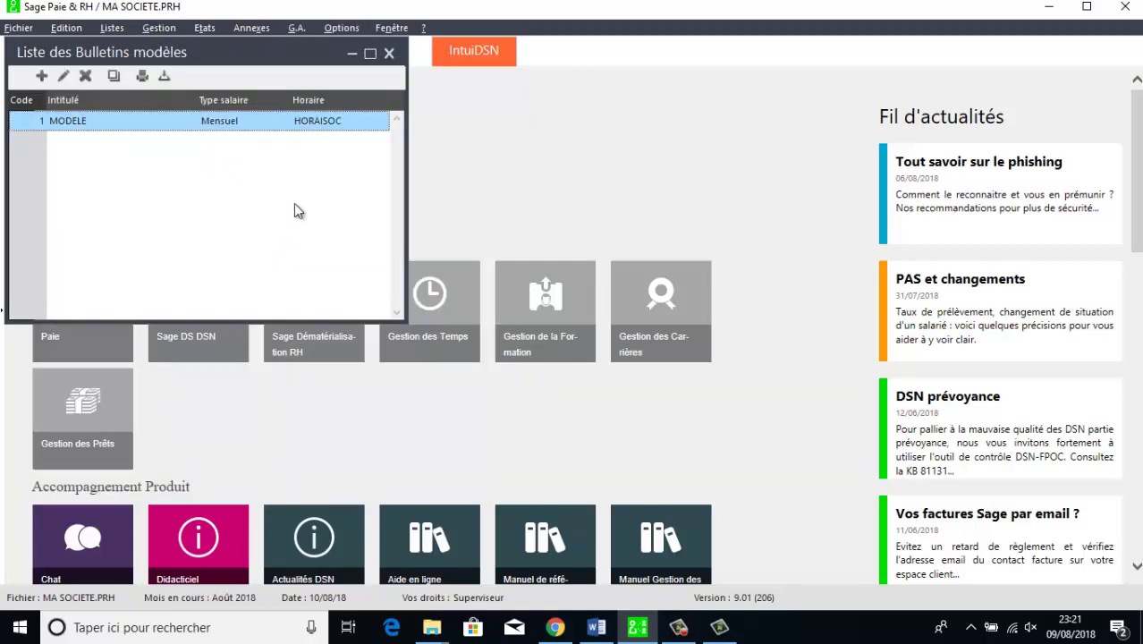
pyautogui.click(388, 53)
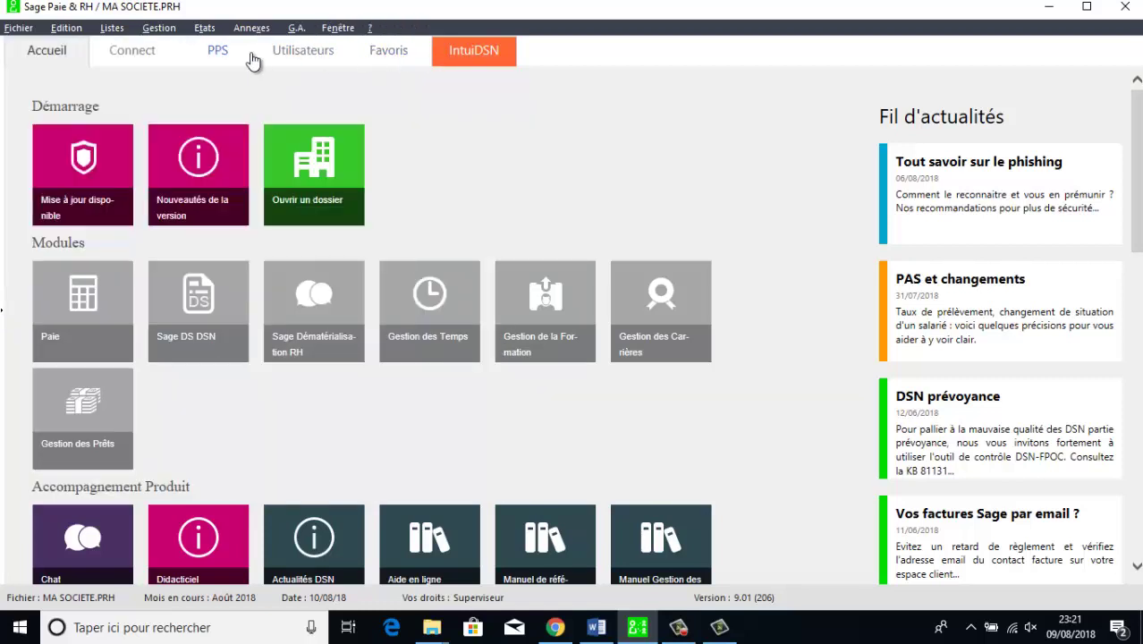
# - Create a new salarié record from the list of salariés, entering the matricule and the name MON SALARIE 1
pyautogui.click(111, 28)
pyautogui.click(123, 54)
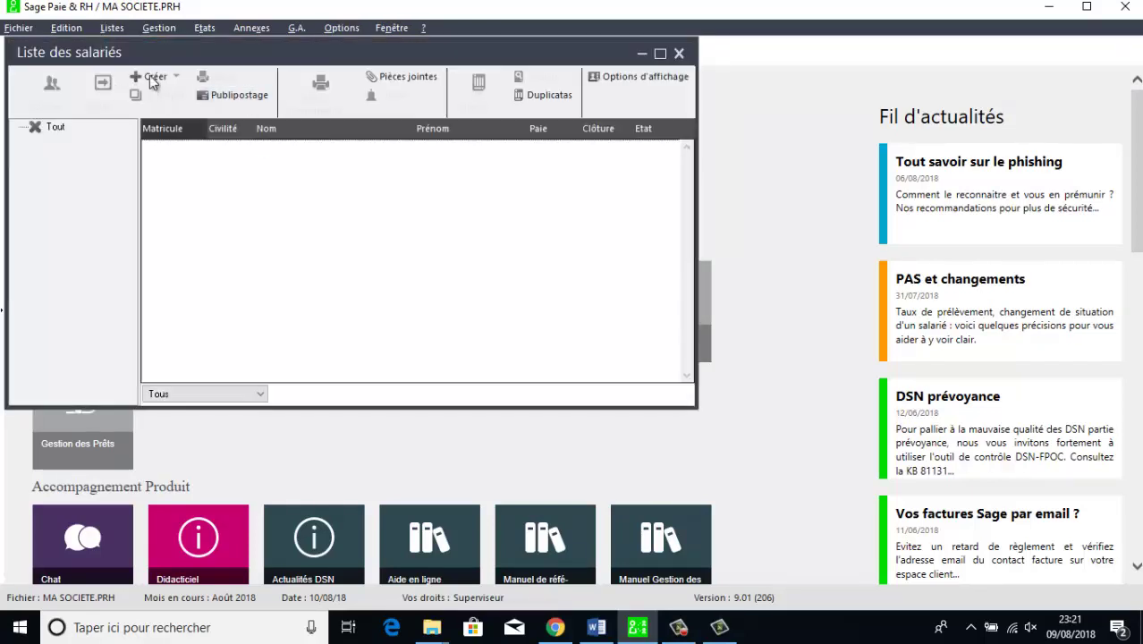
pyautogui.click(149, 79)
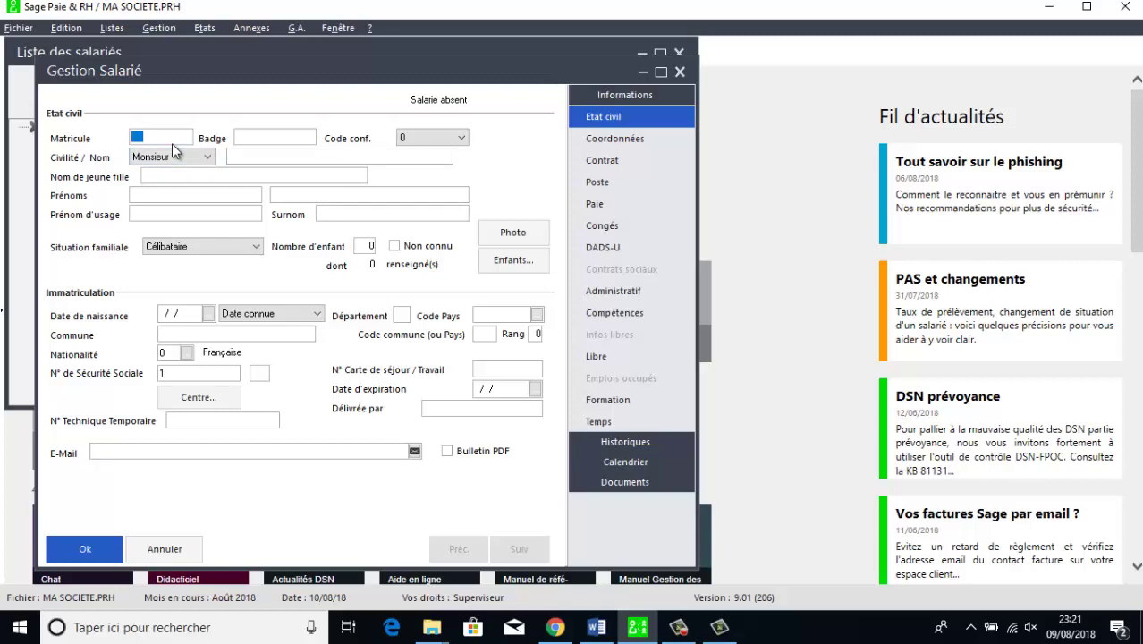
pyautogui.write('A')
pyautogui.press('BackSpace')
pyautogui.press('BackSpace')
pyautogui.write('0001')
pyautogui.click(259, 155)
pyautogui.write('MON SALARIE 1')
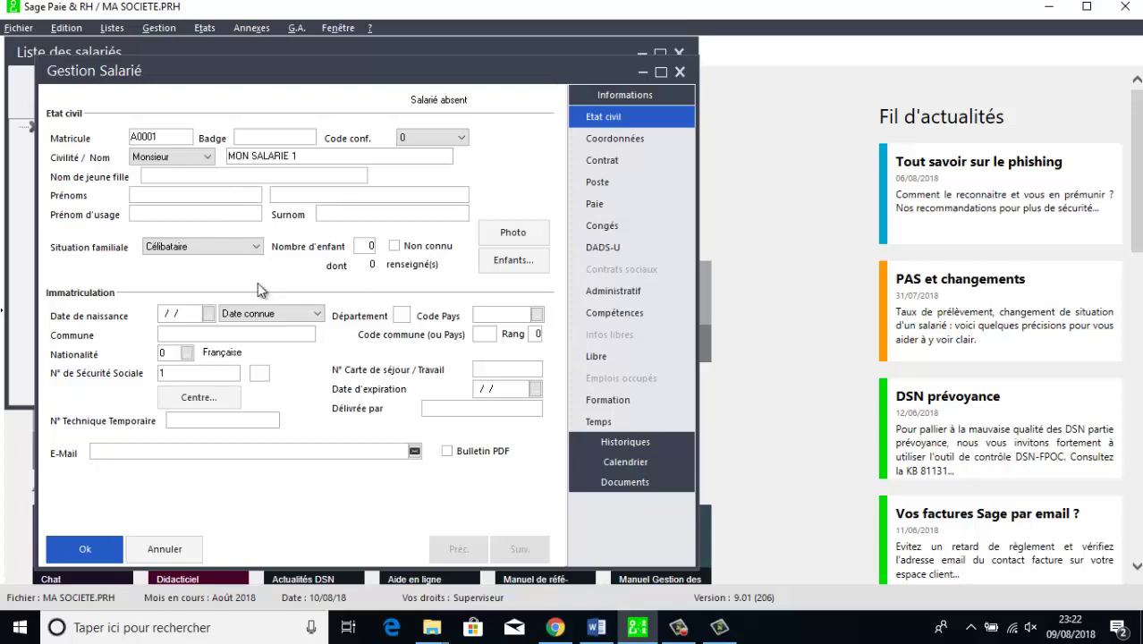
pyautogui.press('Tab')
# - Define the salarié's contract with start date 01/08/18 and nature CDI, applying the start date to the proposed employment dates
pyautogui.click(611, 137)
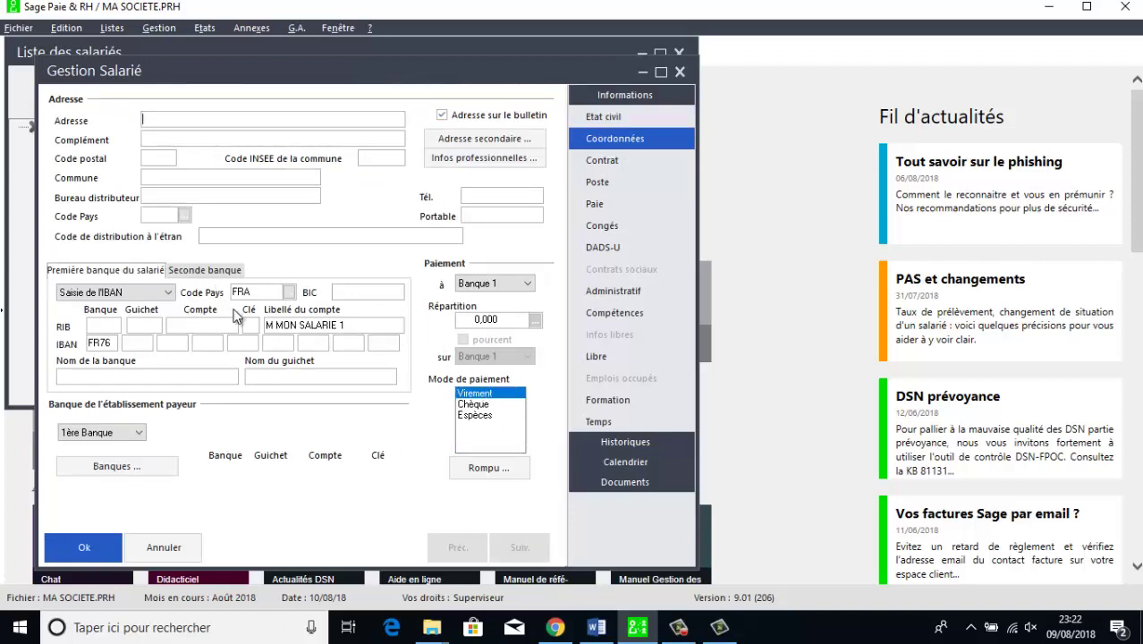
pyautogui.click(614, 160)
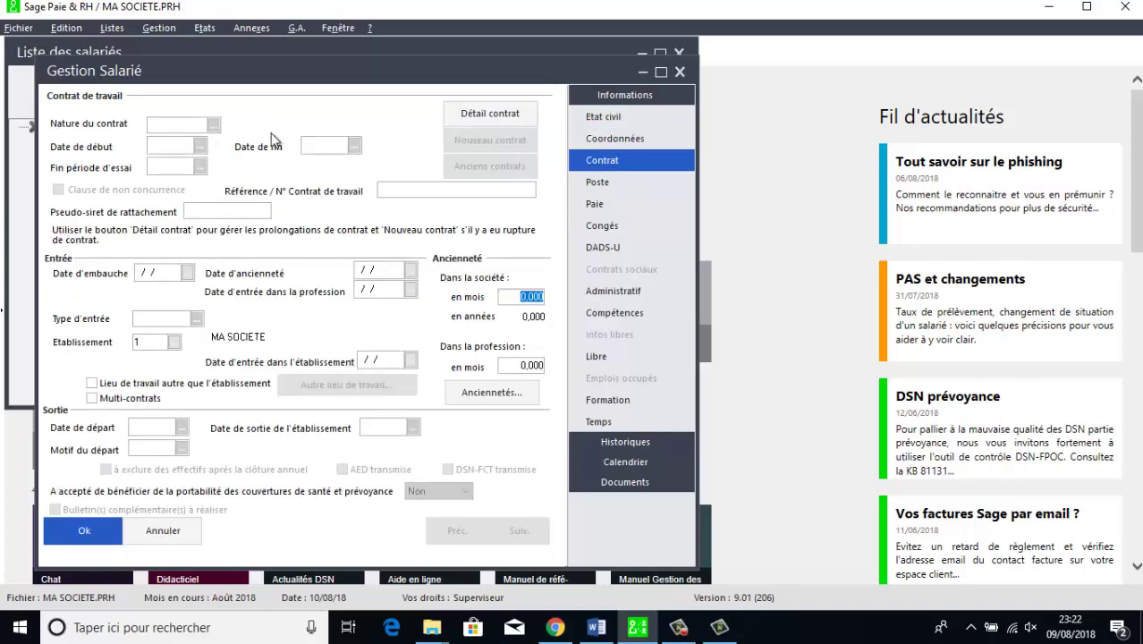
pyautogui.click(478, 114)
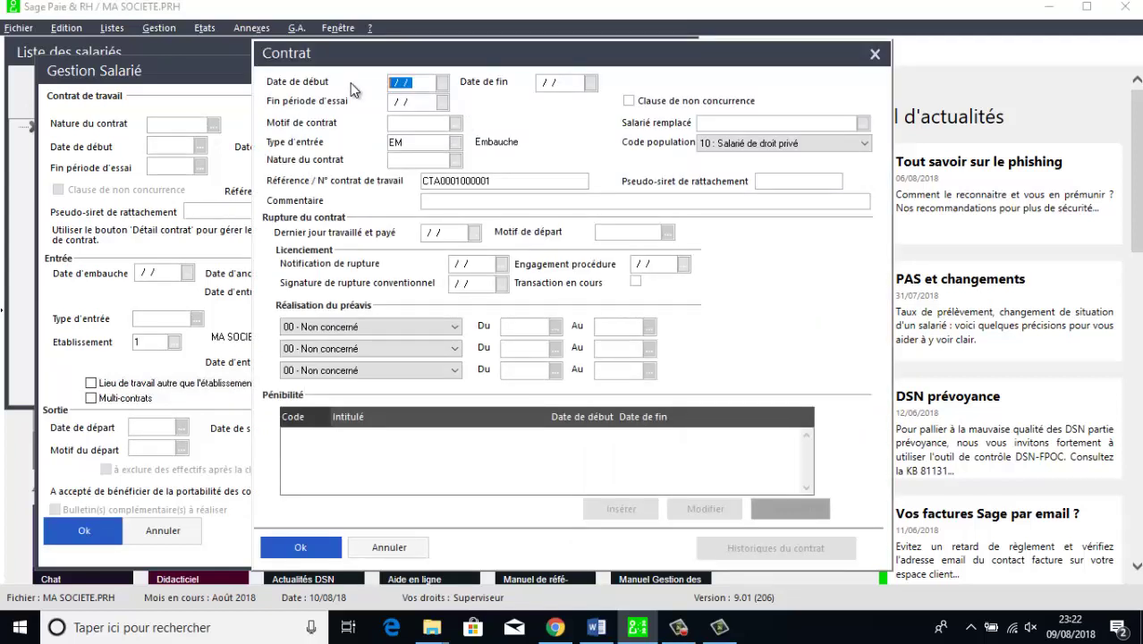
pyautogui.write('01/08/18')
pyautogui.press('Tab')
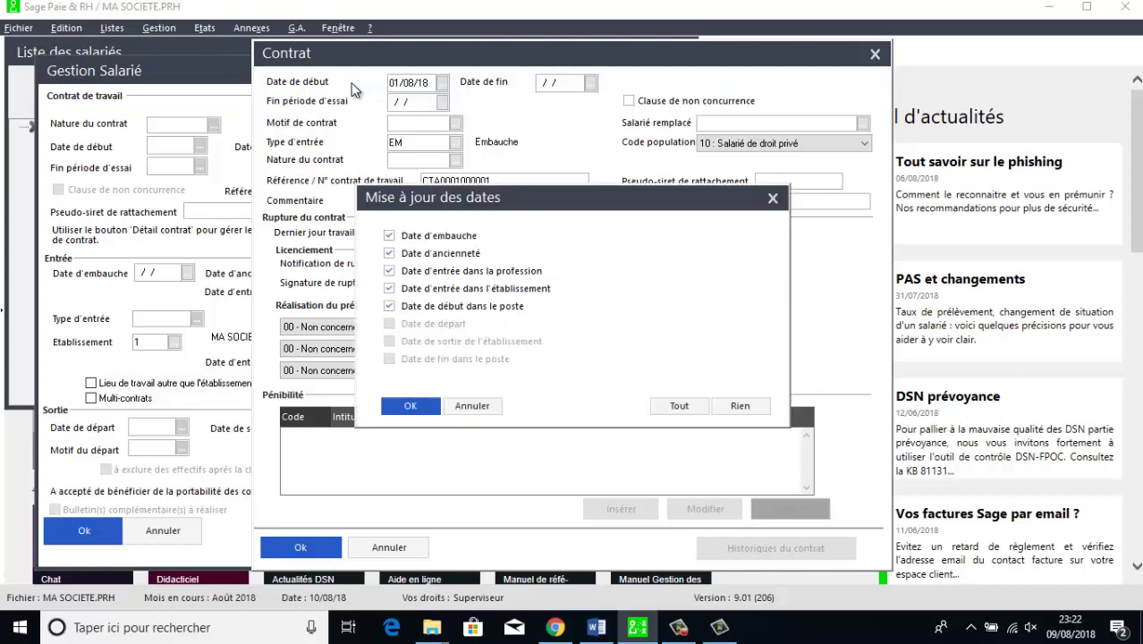
pyautogui.click(409, 406)
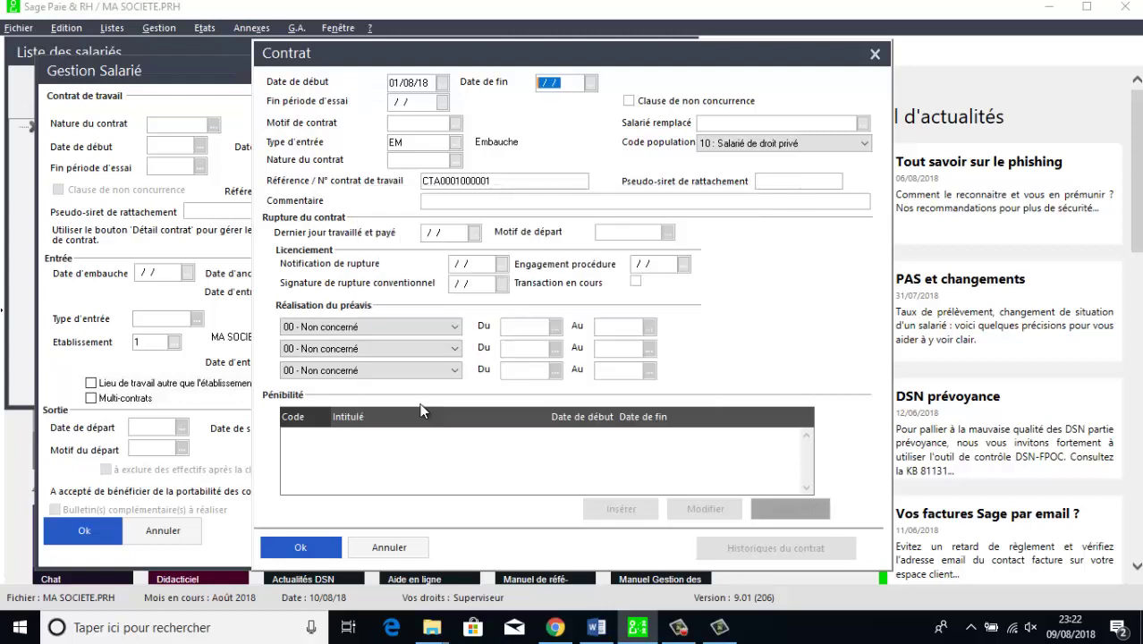
pyautogui.click(422, 161)
pyautogui.write('CDI')
pyautogui.click(313, 549)
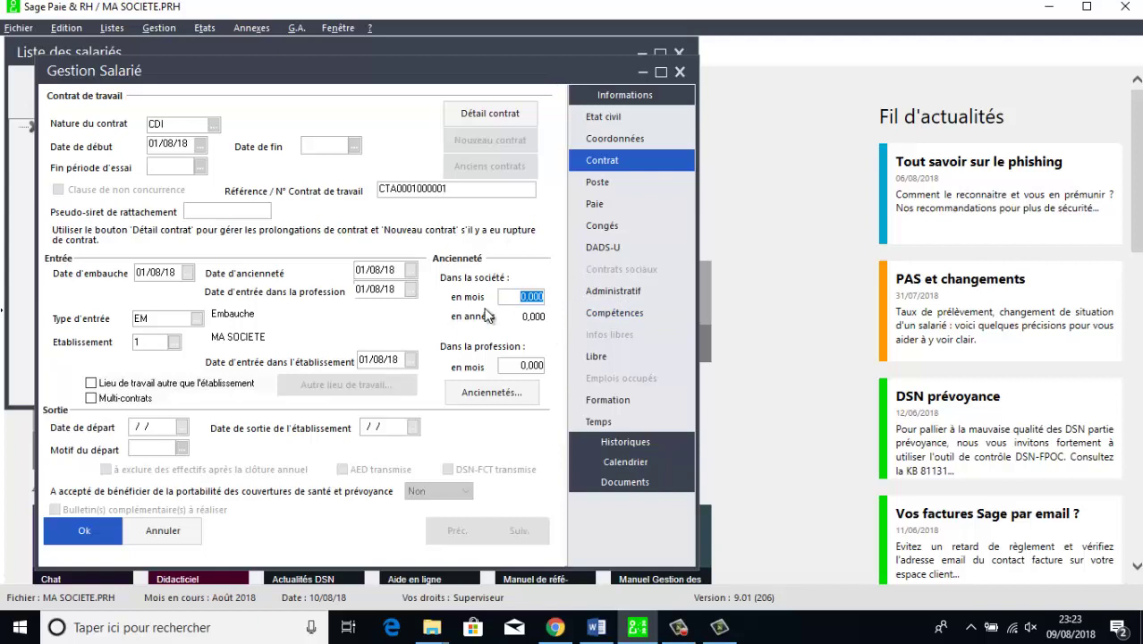
# - In the salarié's pay information, assign bulletin modèle 1 MODELE and set the salaire de base to 345000
pyautogui.click(600, 184)
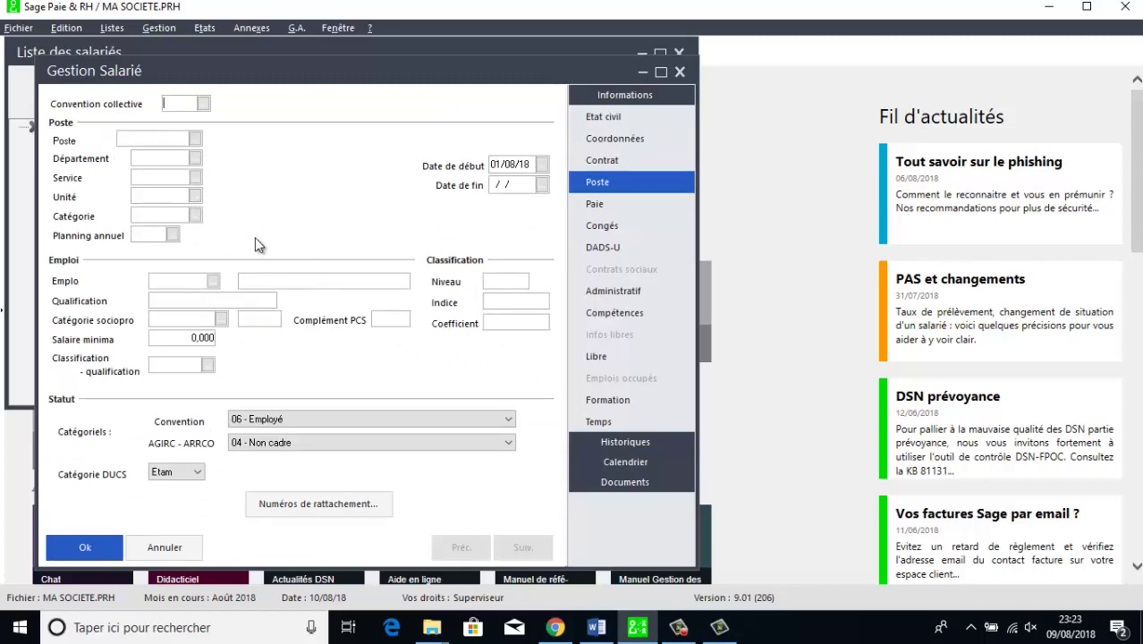
pyautogui.click(602, 206)
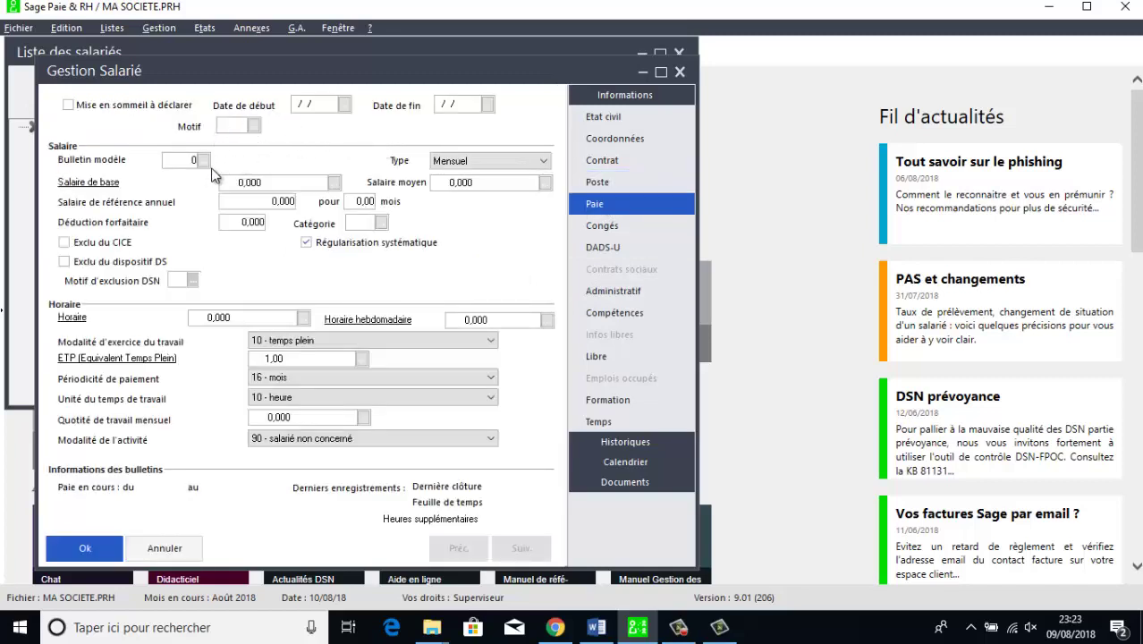
pyautogui.click(204, 161)
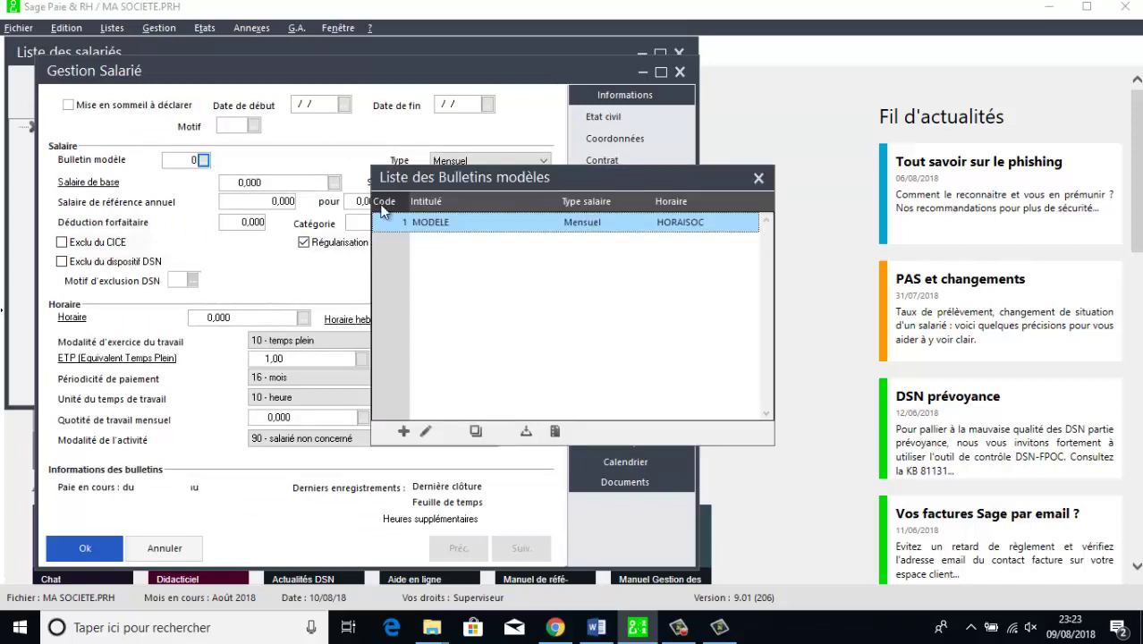
pyautogui.doubleClick(420, 224)
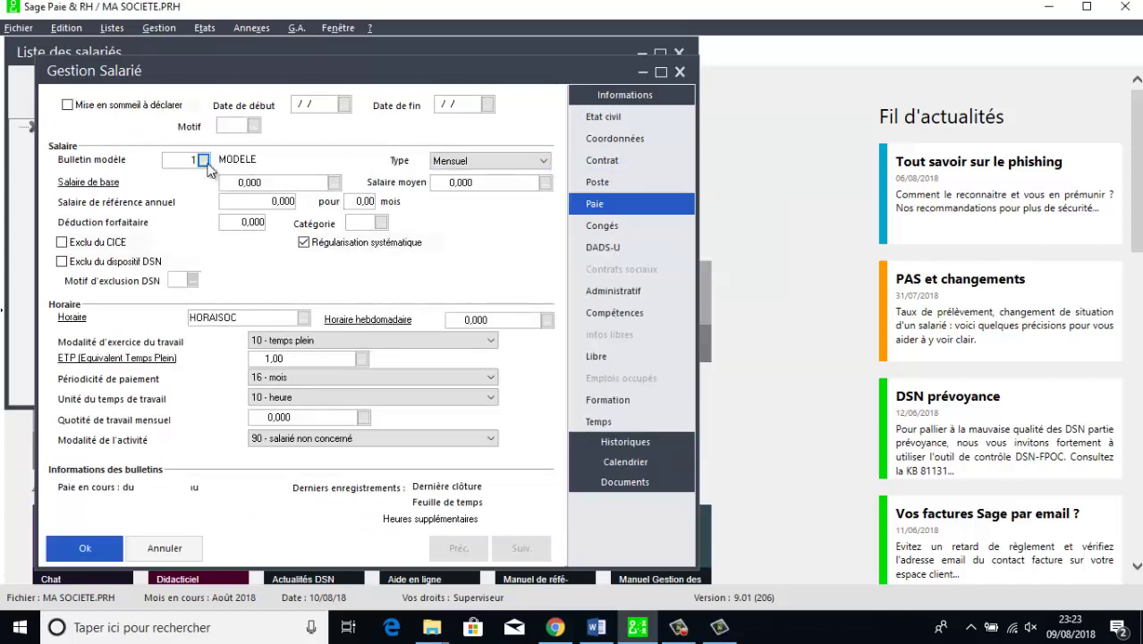
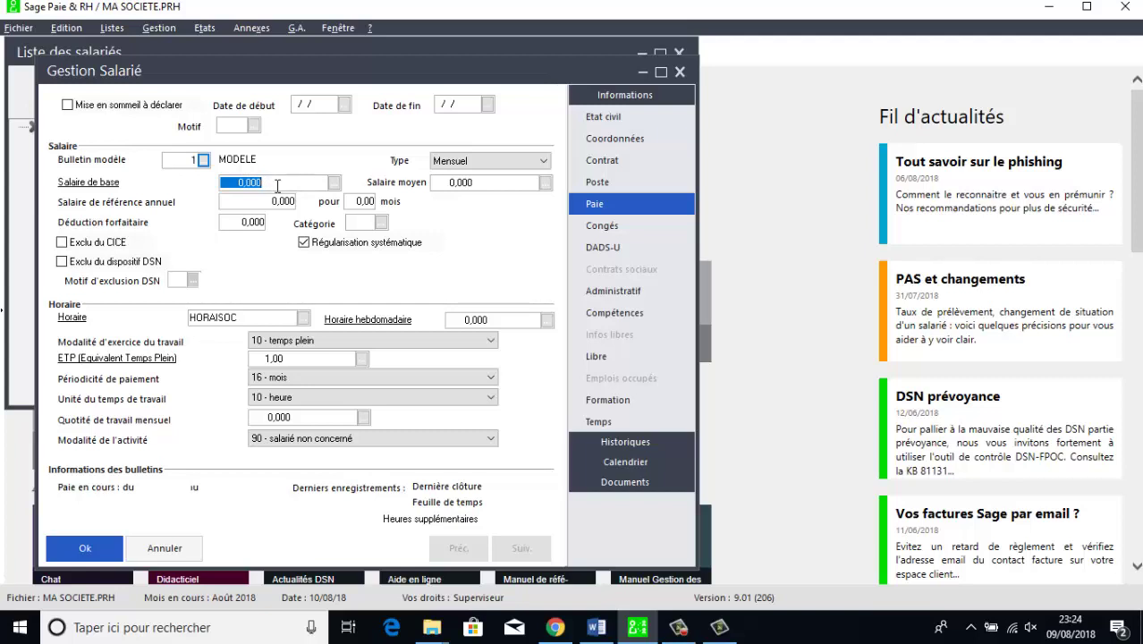
pyautogui.write('345000')
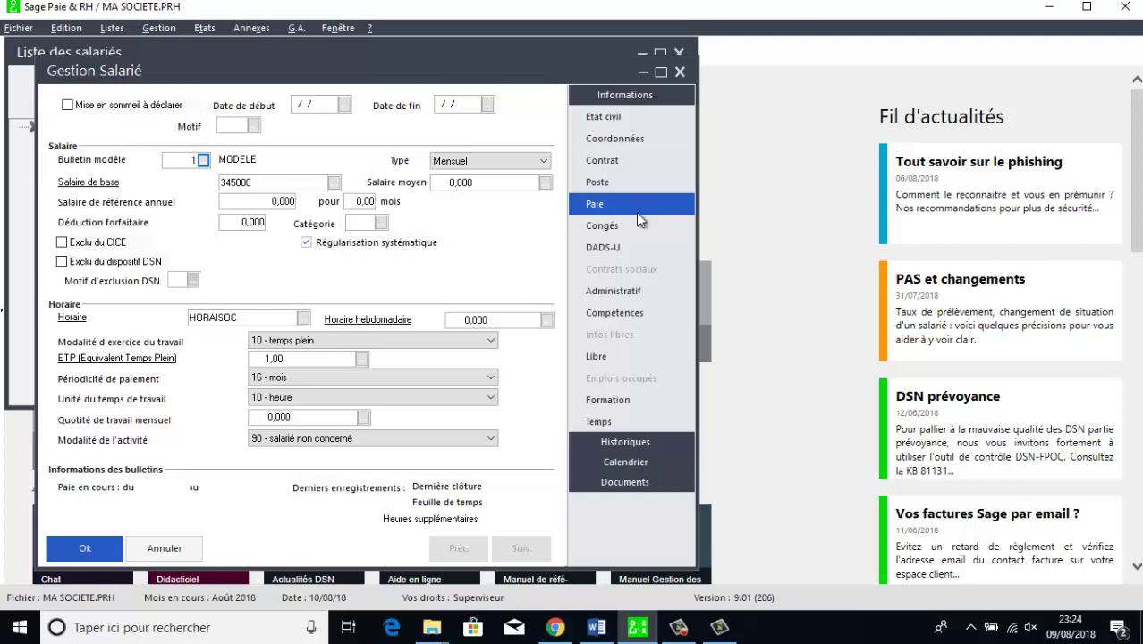
# - Set the salarié's free text T10LIB01 to 4, then save the record and close the list of salariés
pyautogui.click(613, 229)
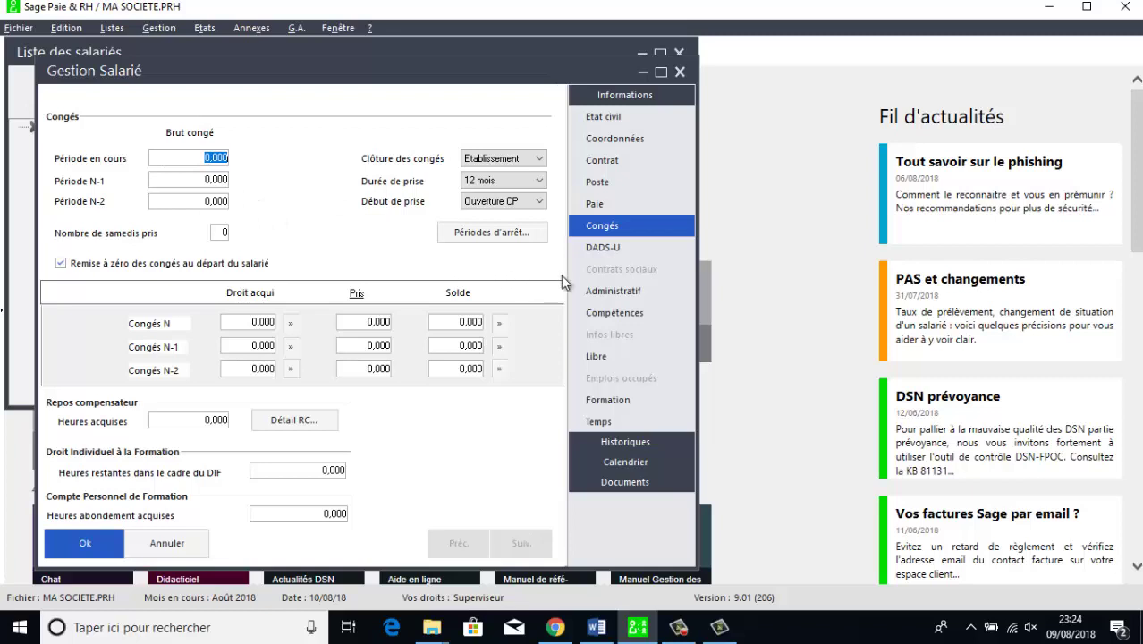
pyautogui.click(597, 355)
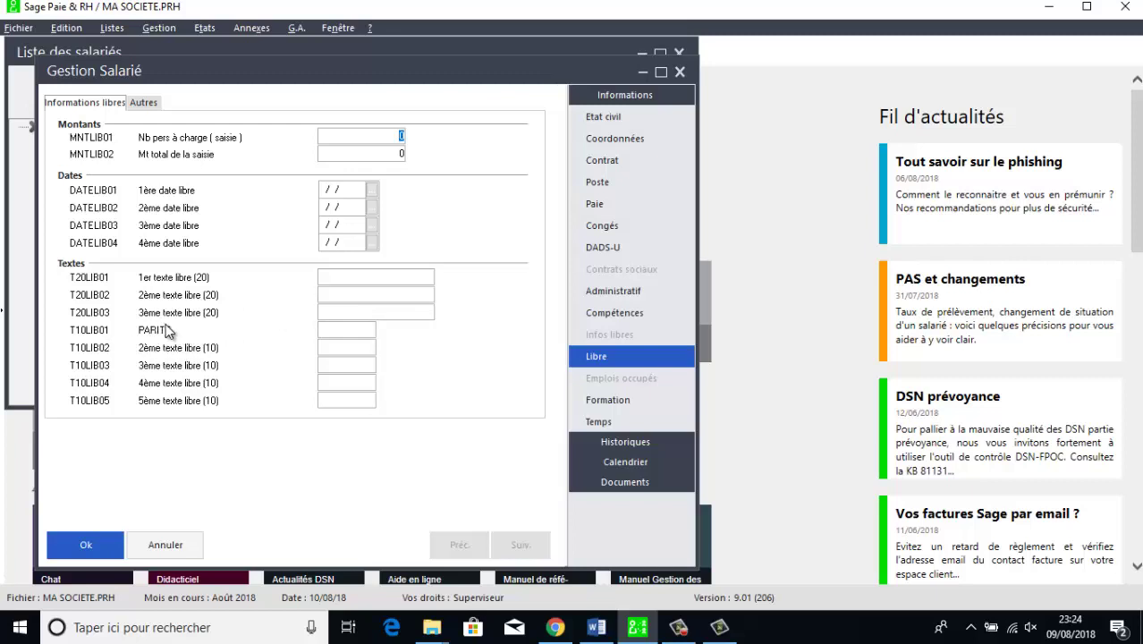
pyautogui.click(332, 330)
pyautogui.write('4')
pyautogui.click(91, 537)
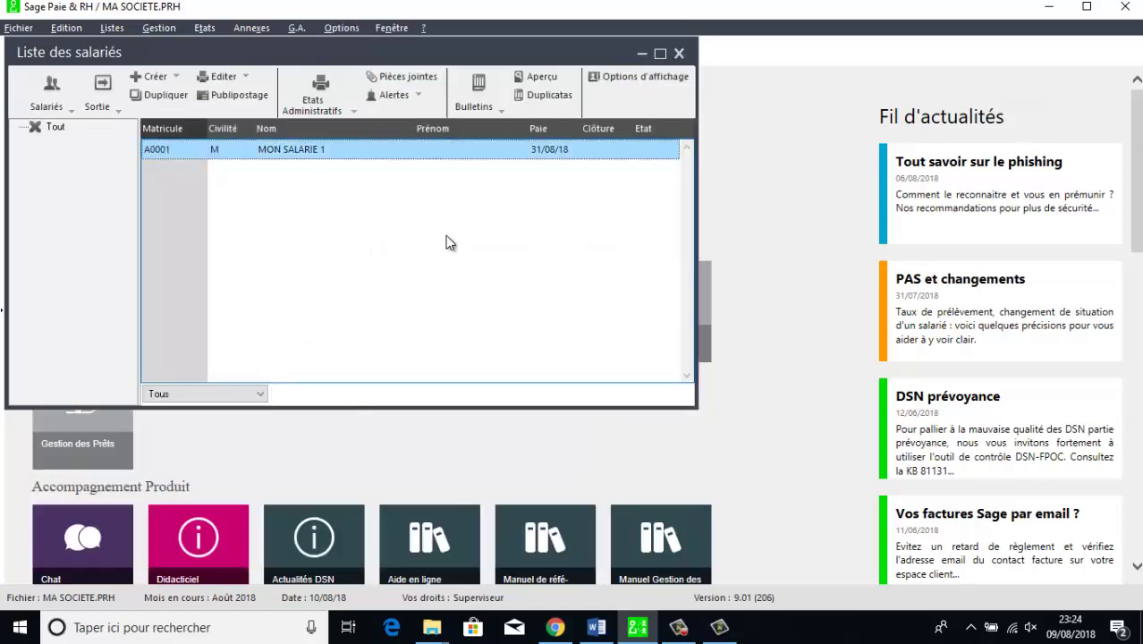
pyautogui.click(678, 54)
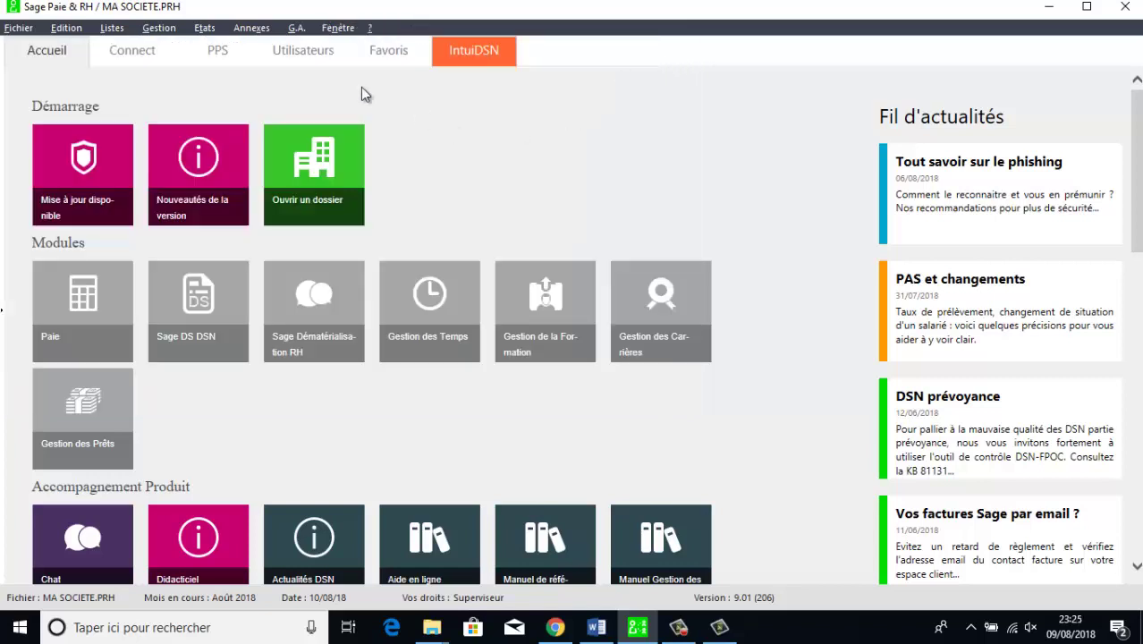
# - Open the bulletin salarié of MON SALARIE 1 and display its rubriques
pyautogui.click(159, 27)
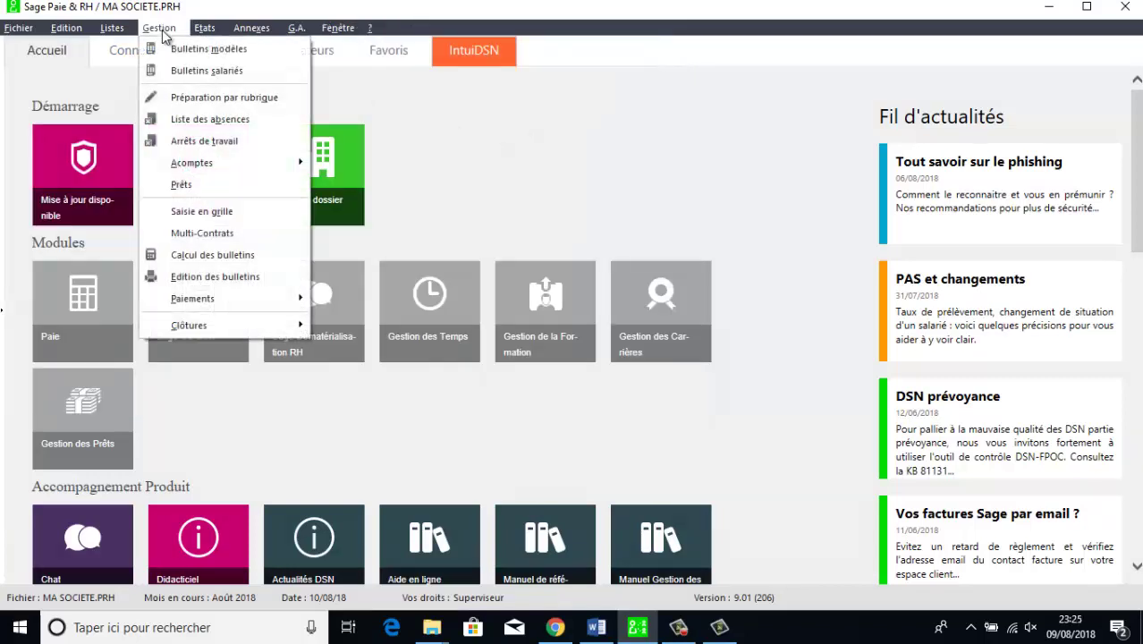
pyautogui.click(190, 78)
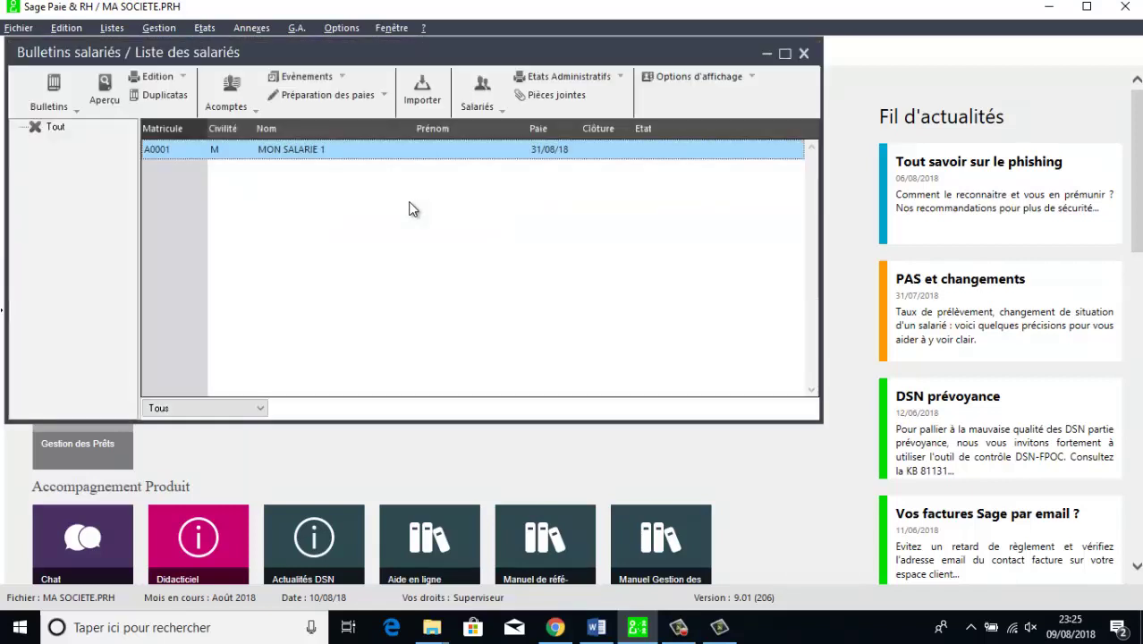
pyautogui.doubleClick(236, 152)
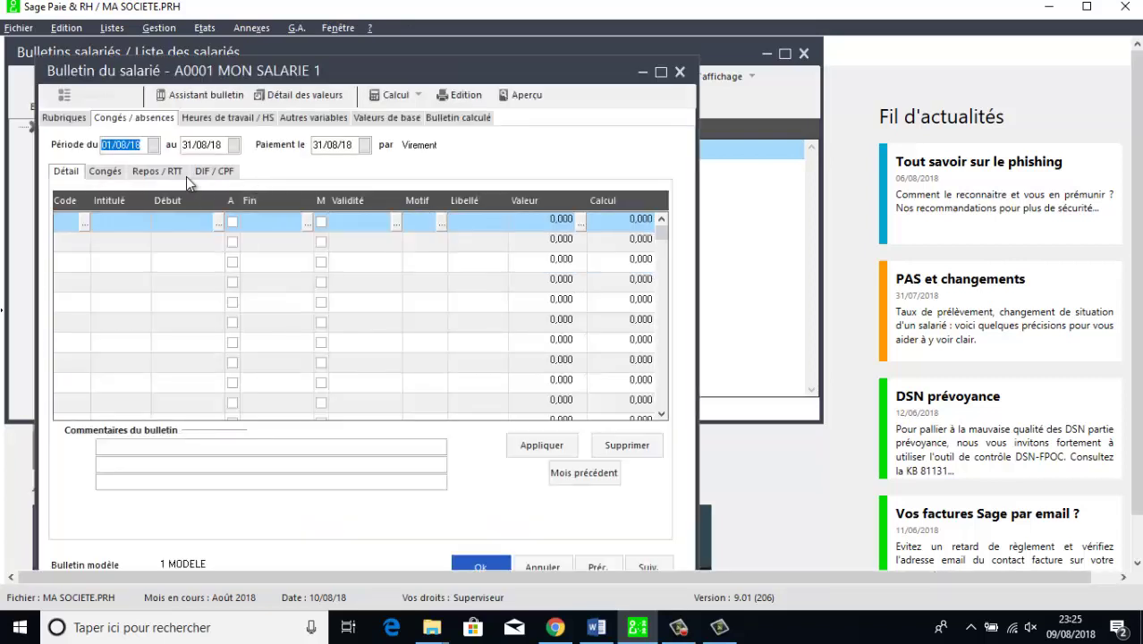
pyautogui.click(64, 117)
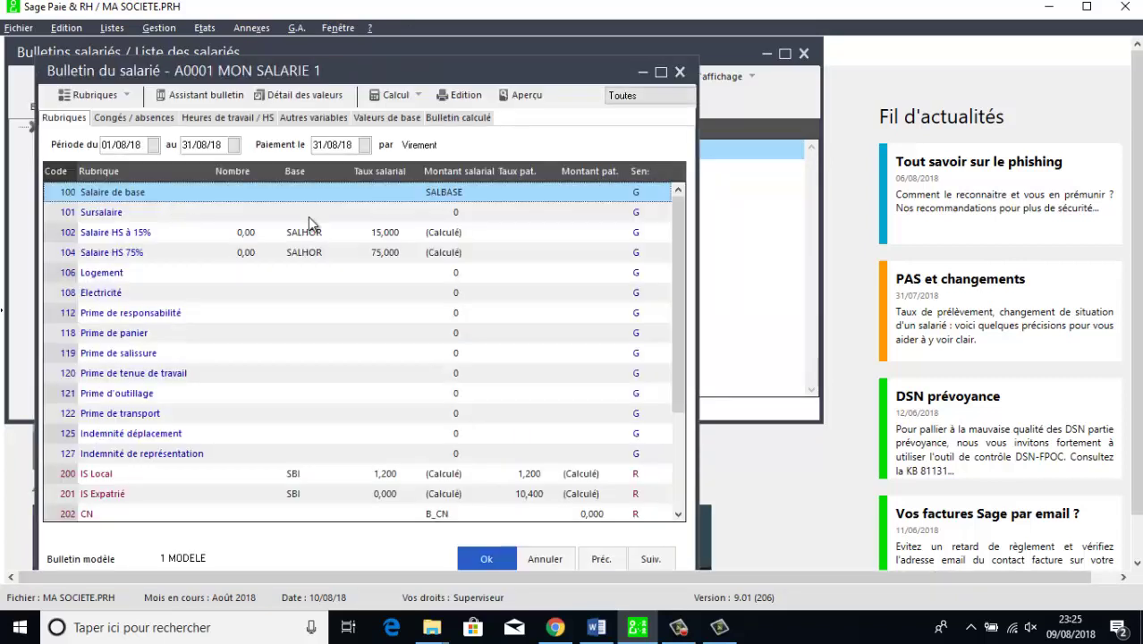
# - Set the Montant of rubrique 101 Sursalaire to 12500 in the salarié's bulletin
pyautogui.click(450, 218)
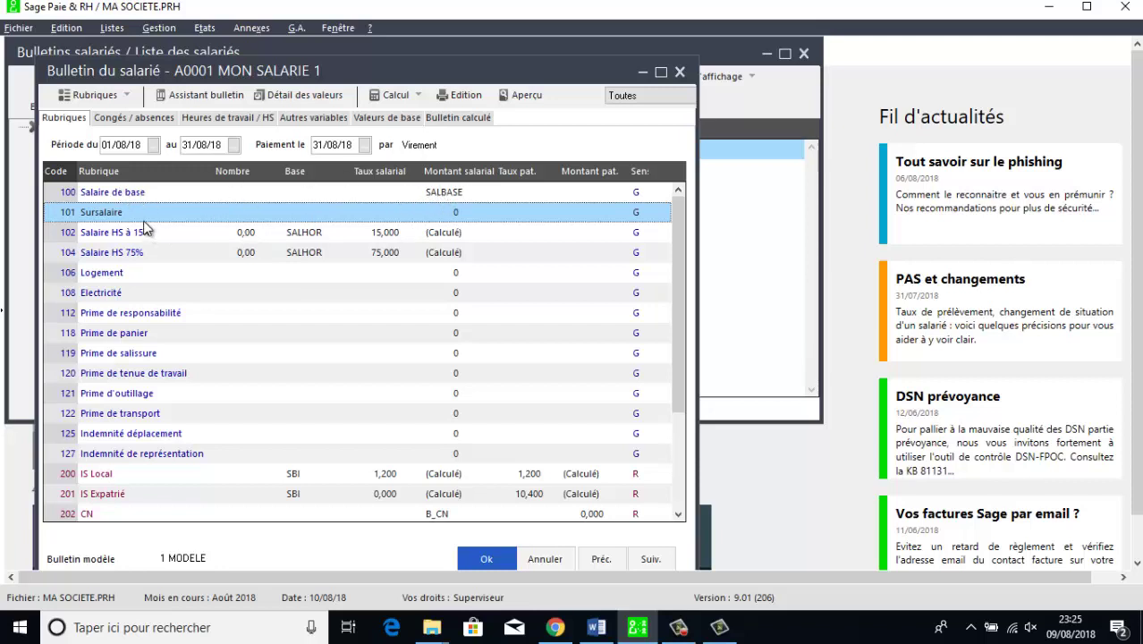
pyautogui.click(447, 217)
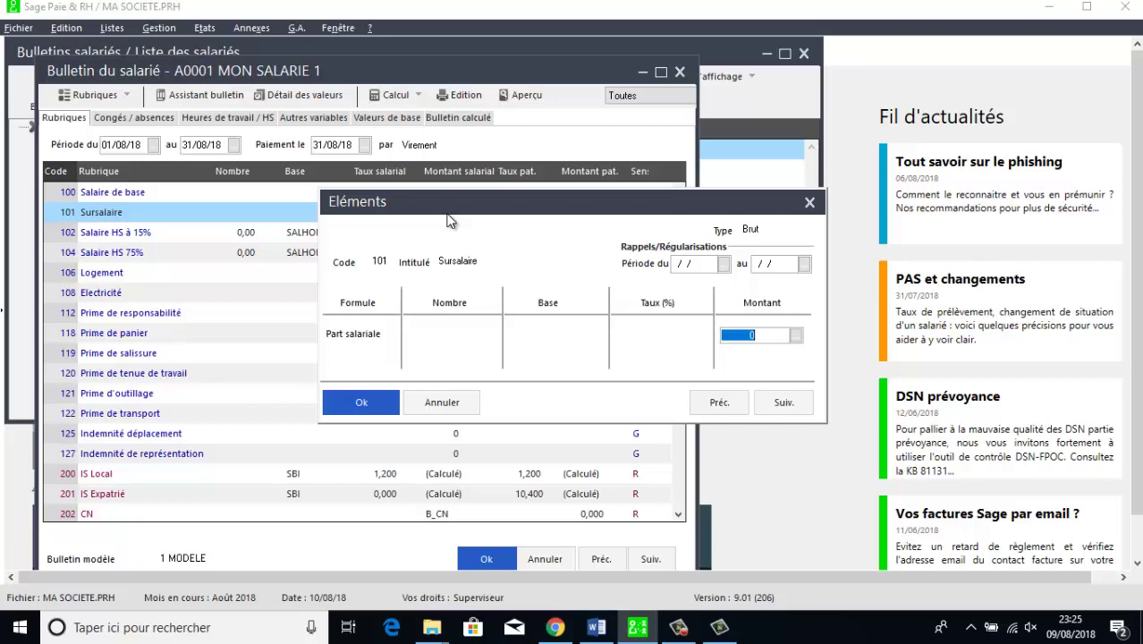
pyautogui.write('12500')
pyautogui.press('Return')
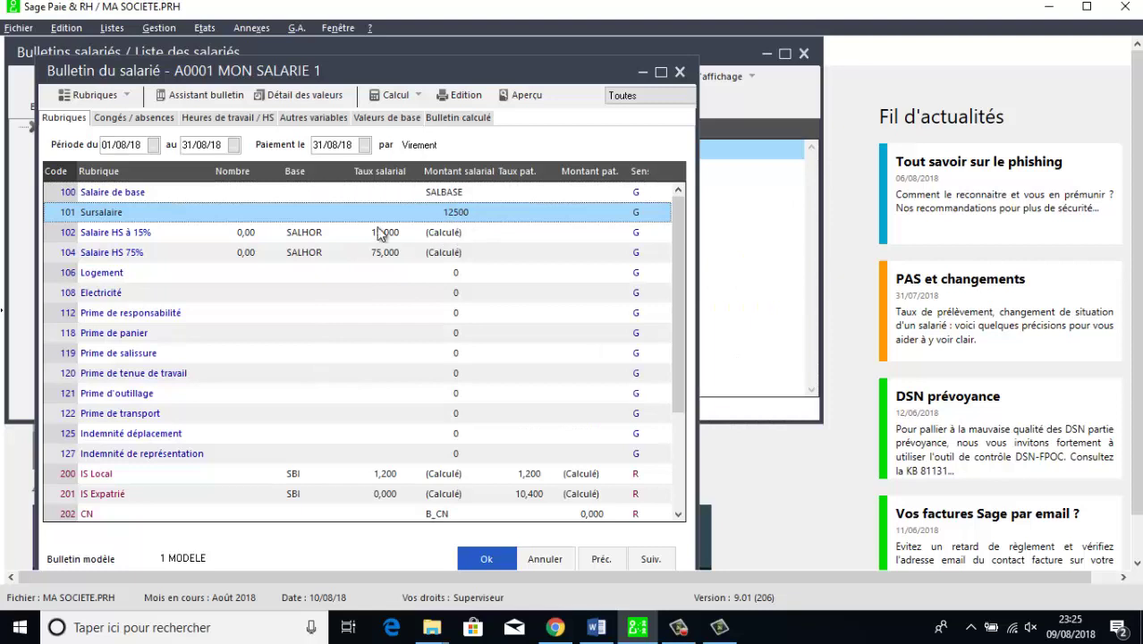
# - Set the Nombre of rubrique 102 Salaire HS à 15% to 3 and of rubrique 104 Salaire HS 75% to 1
pyautogui.click(237, 238)
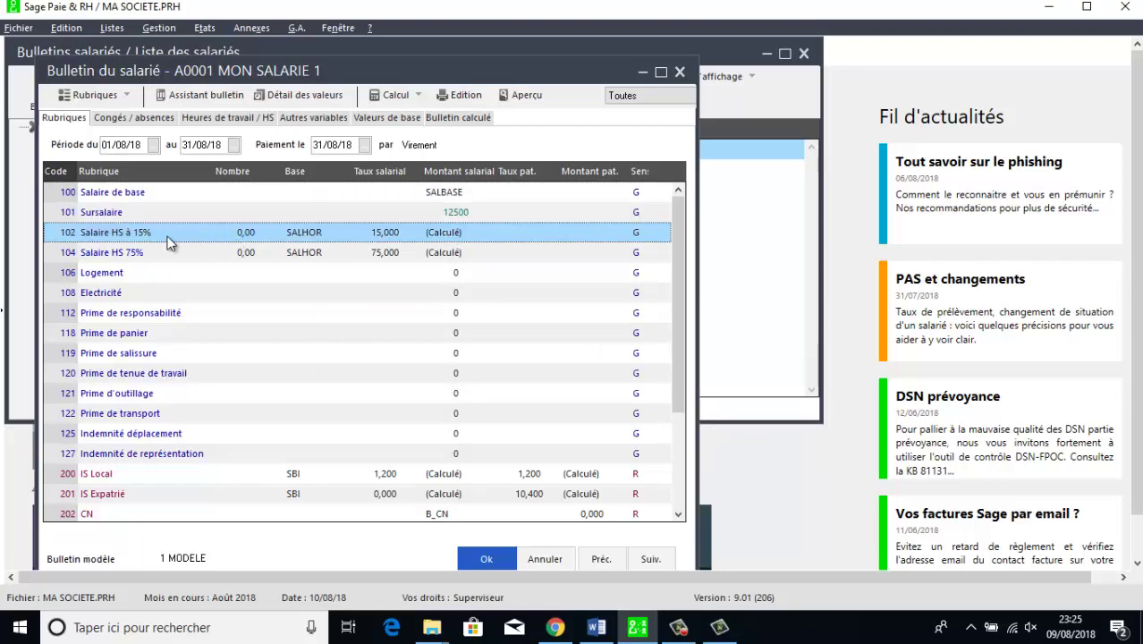
pyautogui.doubleClick(244, 234)
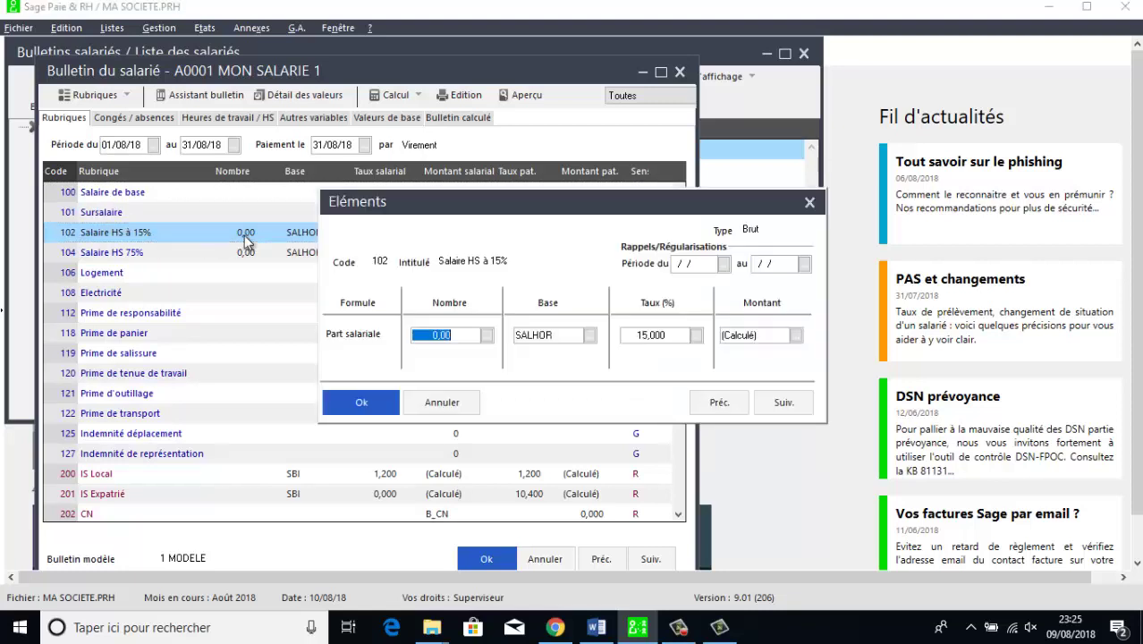
pyautogui.write('3')
pyautogui.press('Return')
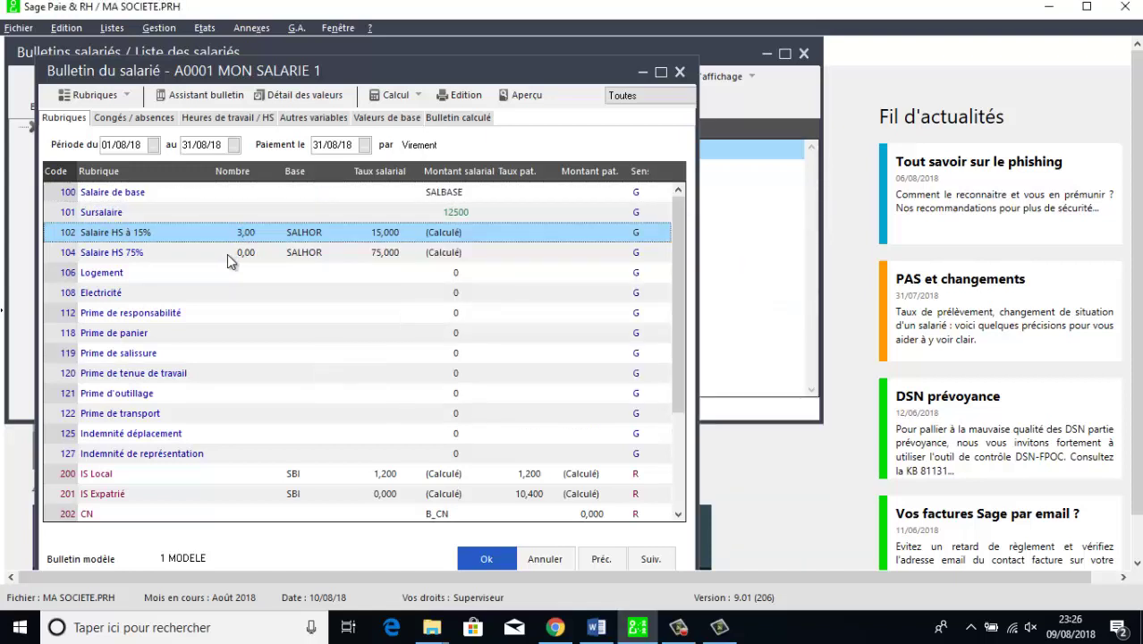
pyautogui.doubleClick(227, 254)
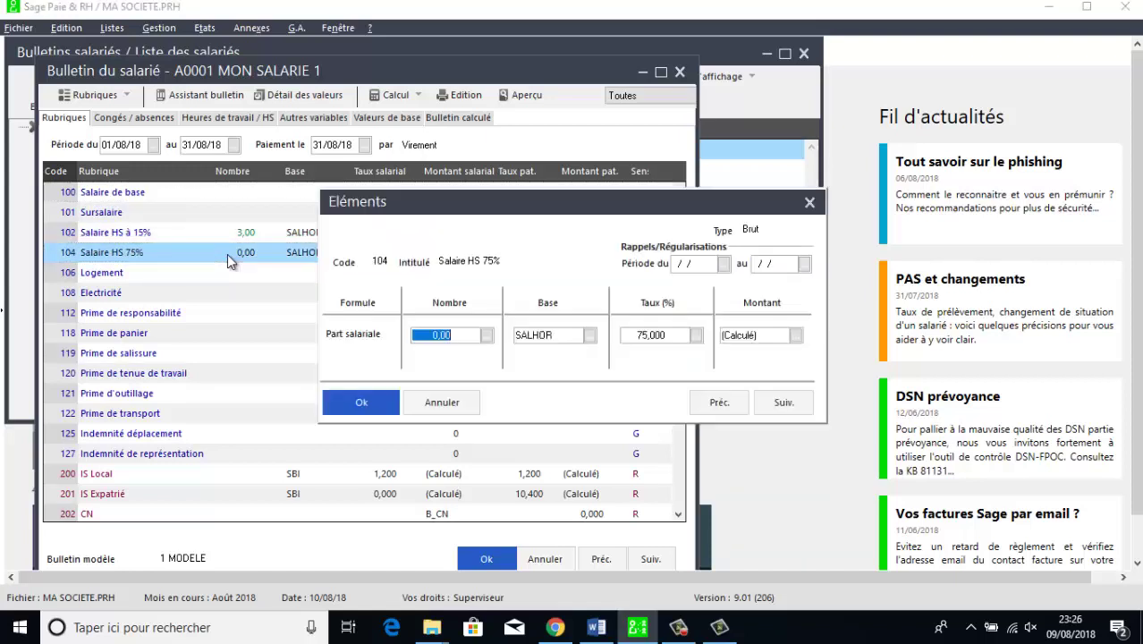
pyautogui.write('1')
pyautogui.press('Return')
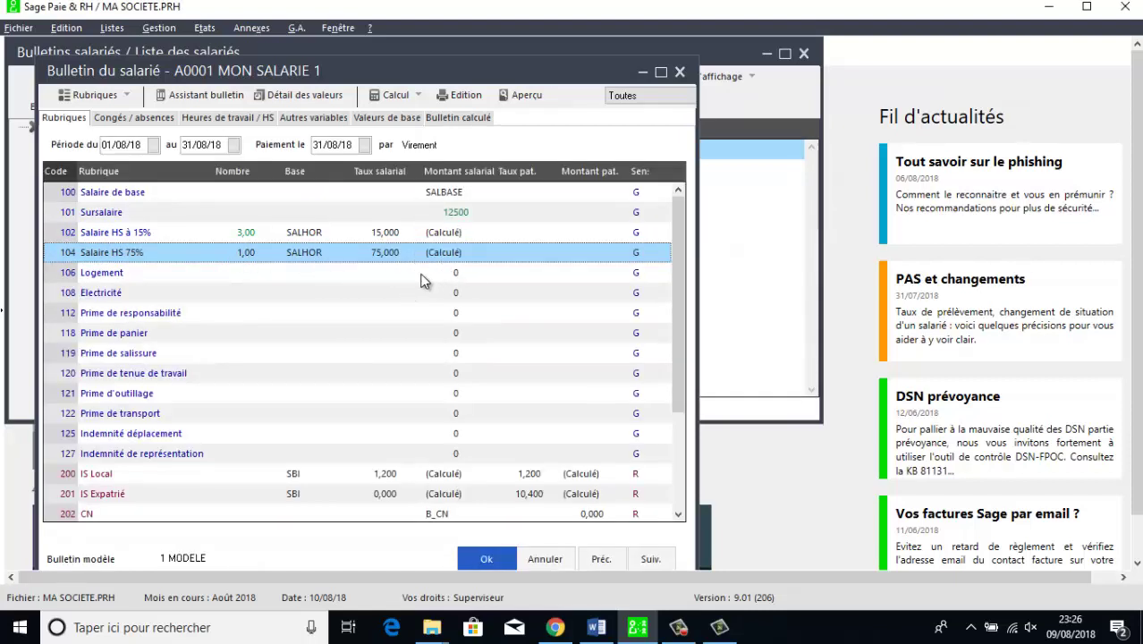
# - Set the Montant of rubrique 106 Logement to 45000 and of rubrique 108 Electricité to 23200
pyautogui.doubleClick(422, 276)
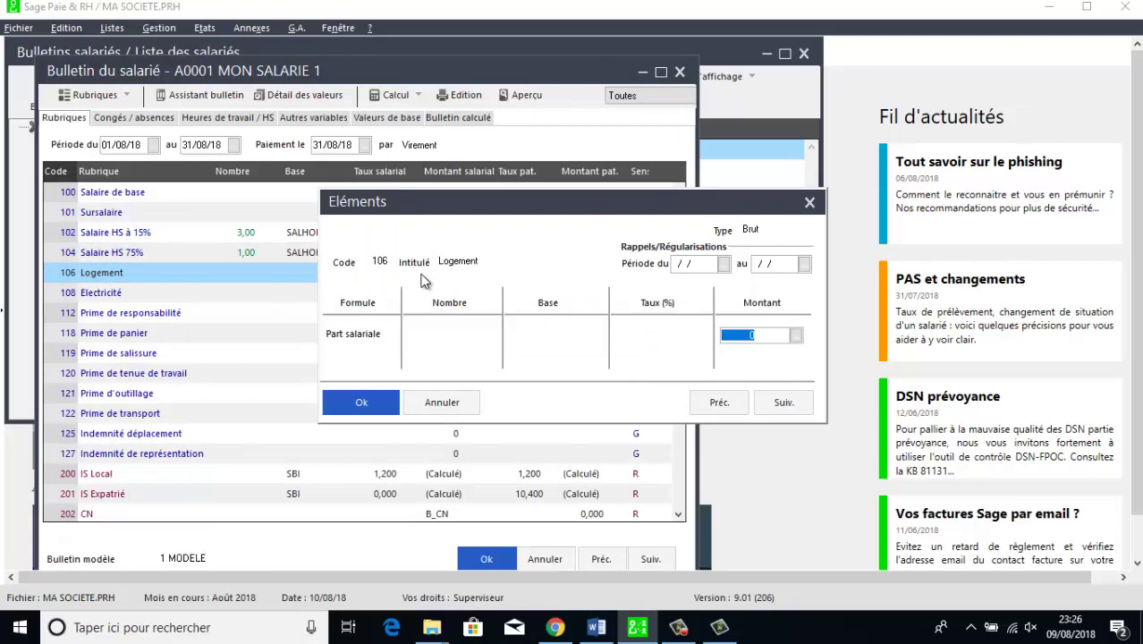
pyautogui.write('45000')
pyautogui.press('Return')
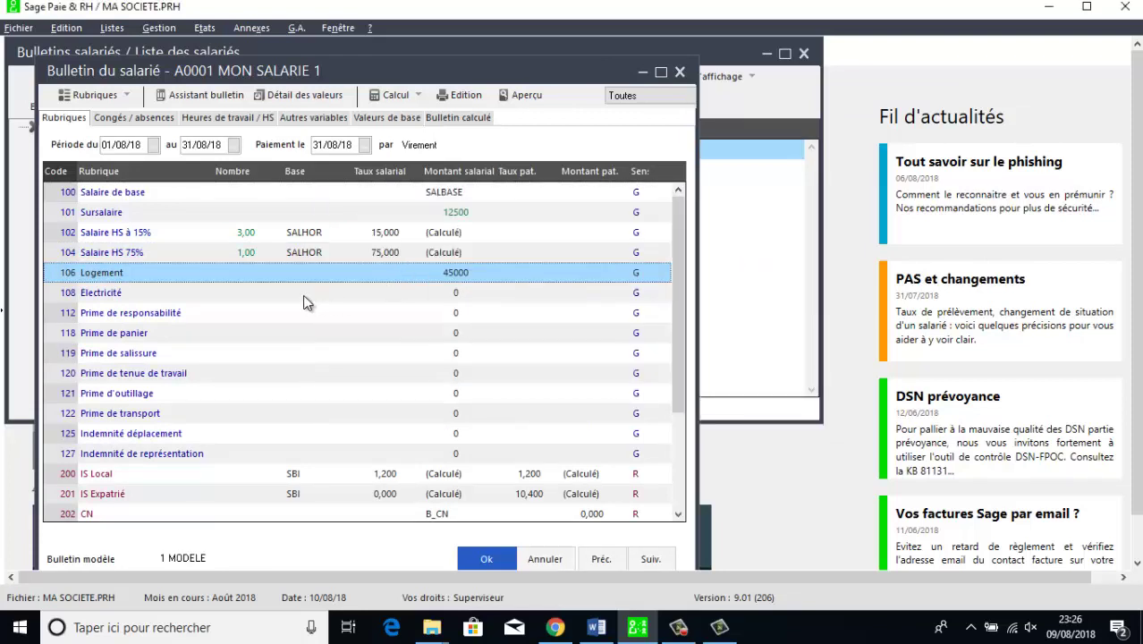
pyautogui.click(302, 295)
pyautogui.doubleClick(303, 298)
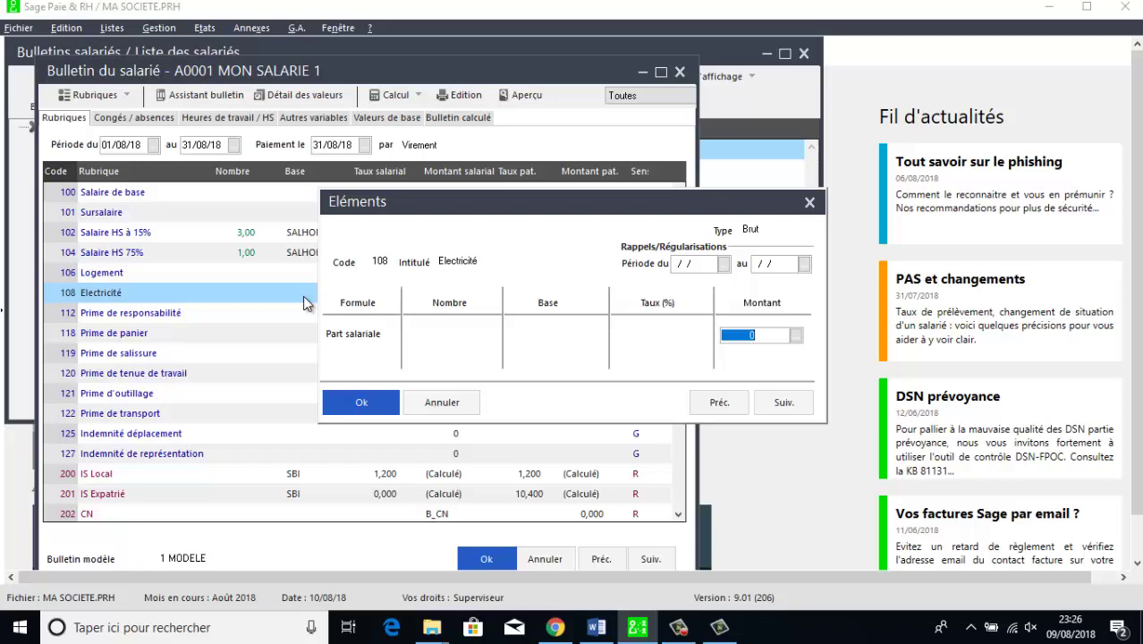
pyautogui.write('23200')
pyautogui.press('Return')
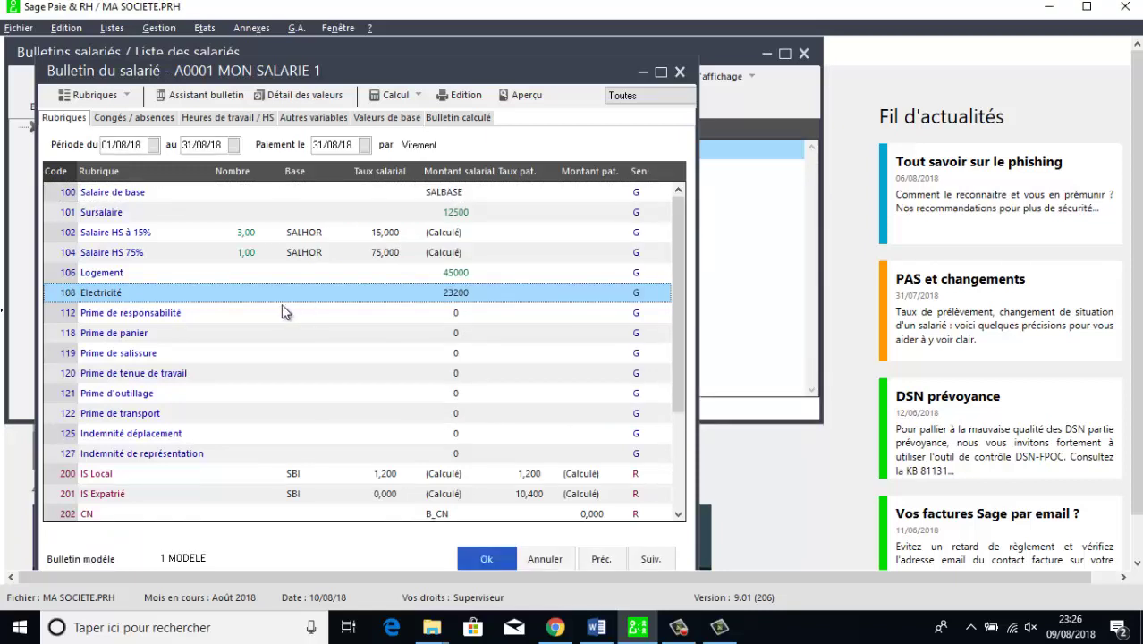
# - Set the Montant of rubrique 112 Prime de responsabilité to 15000 and of rubrique 118 Prime de panier to 28000
pyautogui.doubleClick(259, 312)
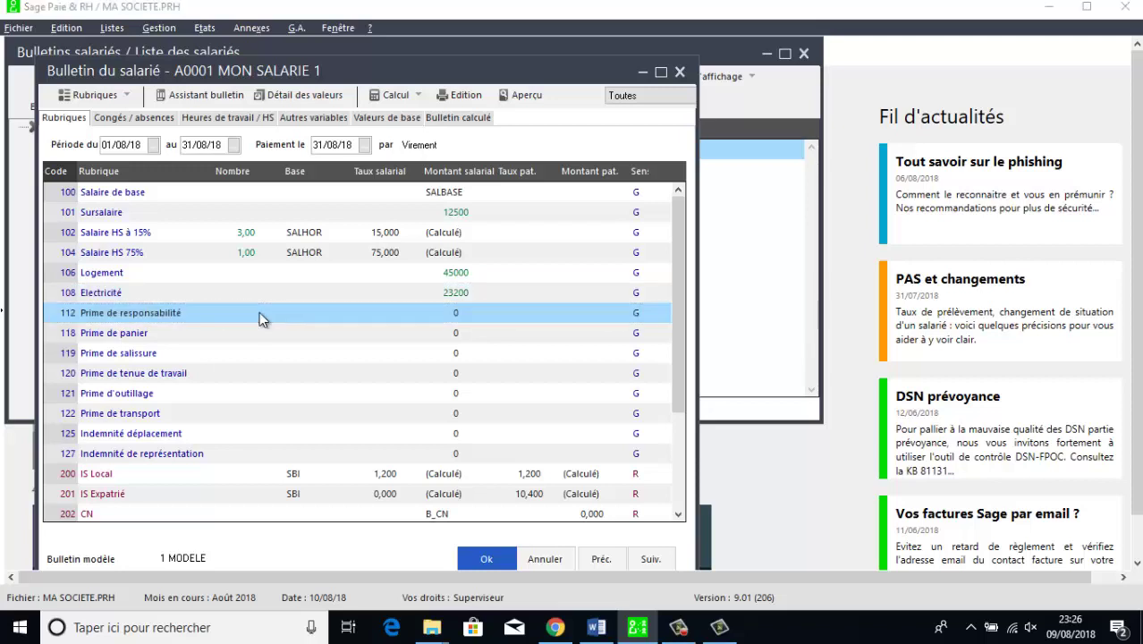
pyautogui.write('15000')
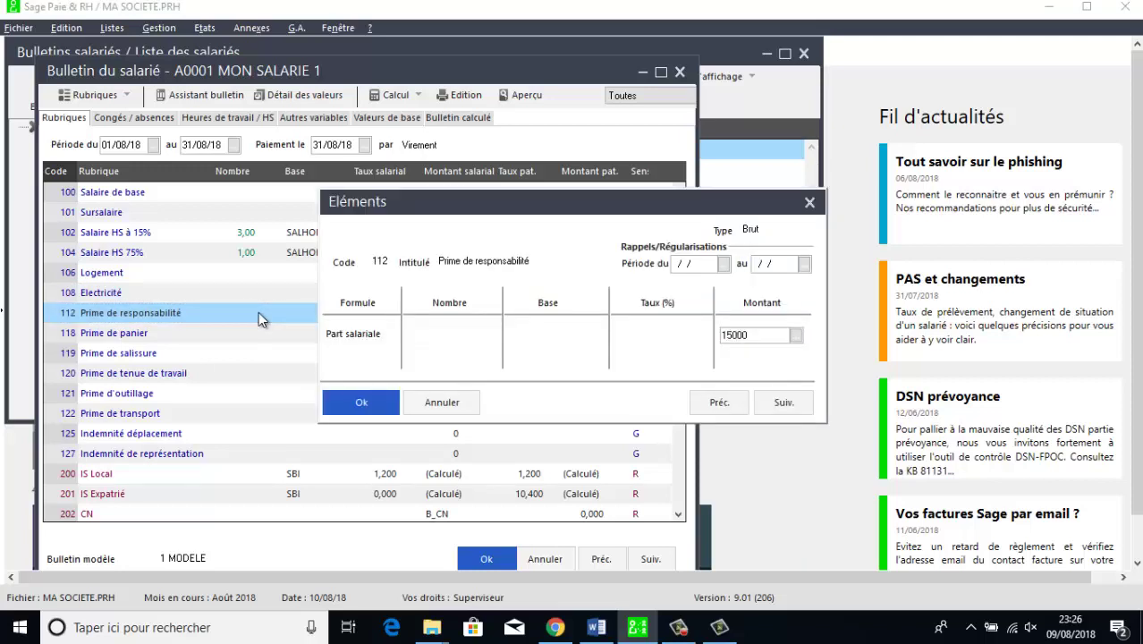
pyautogui.press('Return')
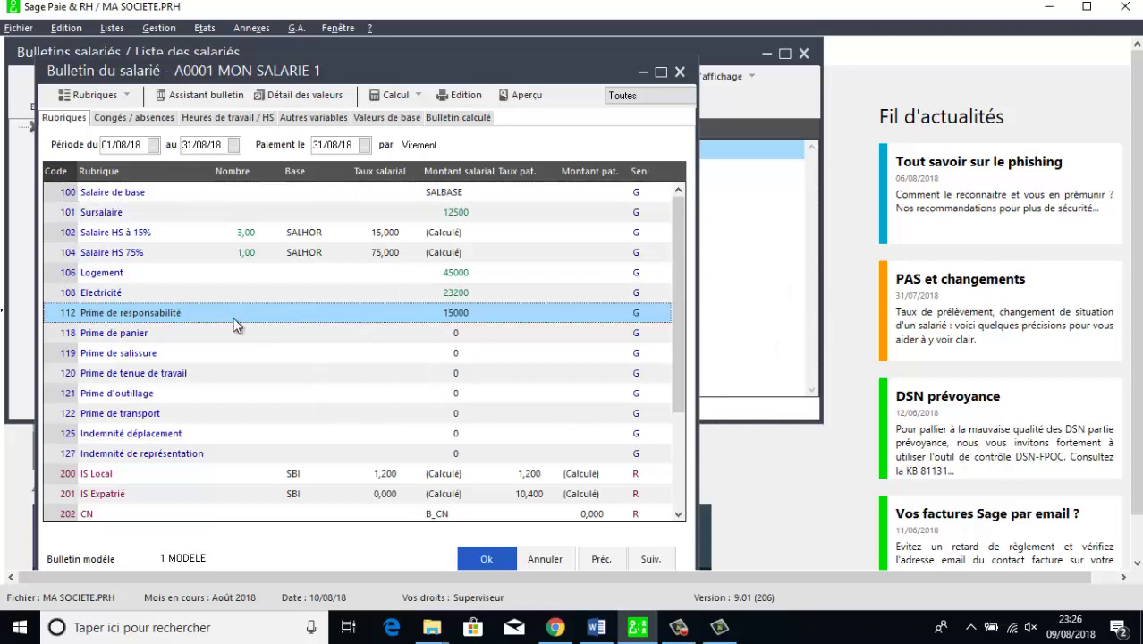
pyautogui.click(215, 334)
pyautogui.doubleClick(213, 333)
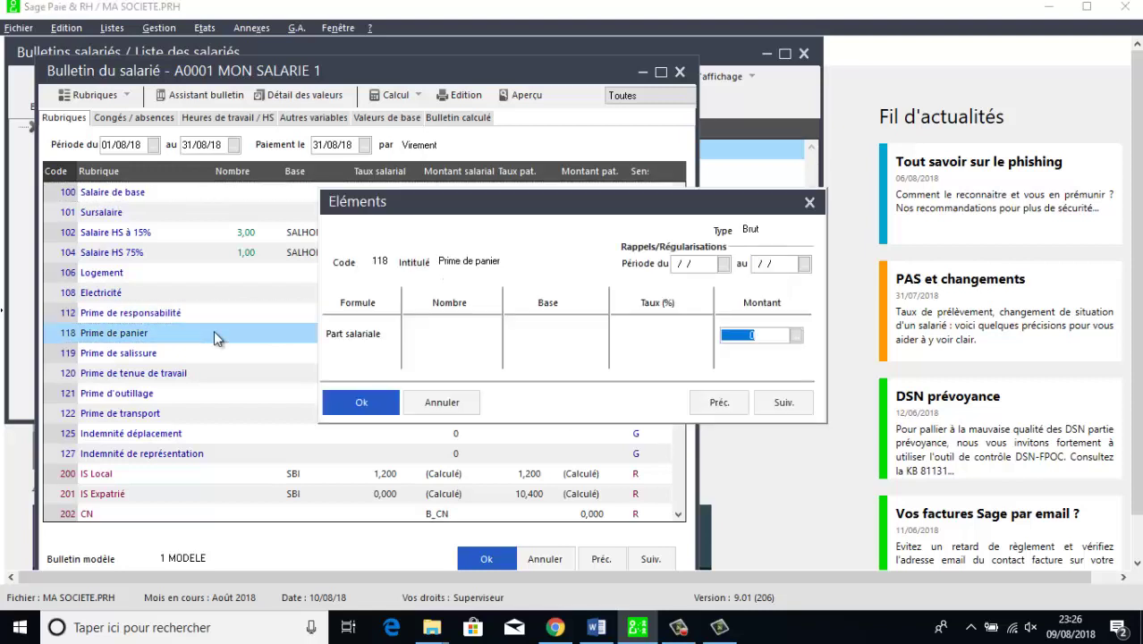
pyautogui.write('28000')
pyautogui.press('Return')
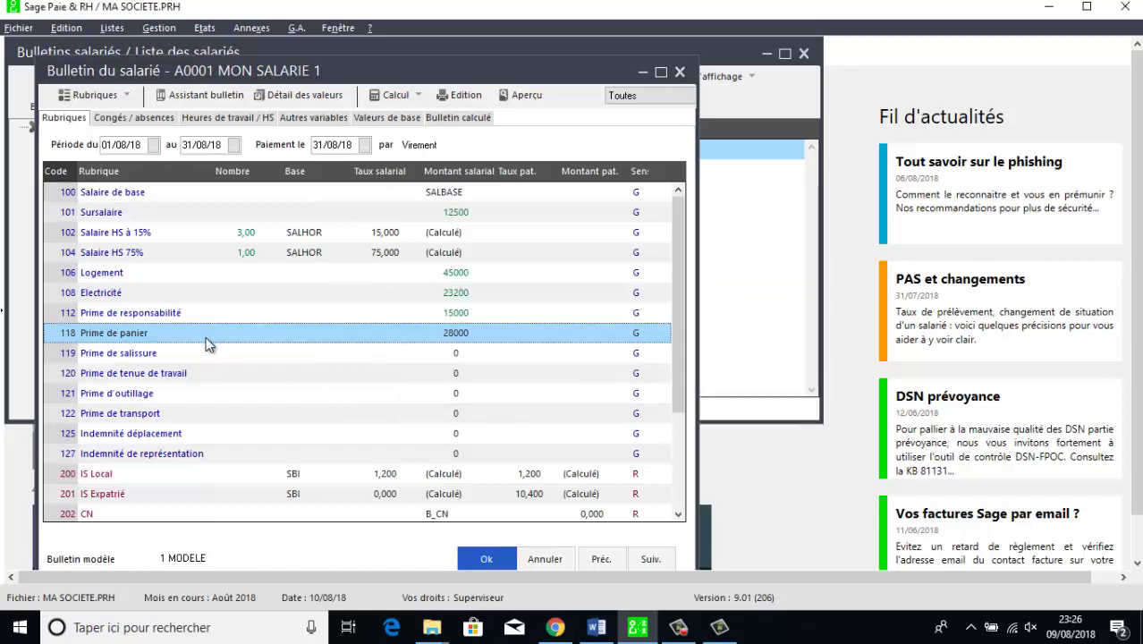
# - Set the Montant of rubrique 119 Prime de salissure to 17000 and of rubrique 120 Prime de tenue de travail to 22000
pyautogui.doubleClick(181, 357)
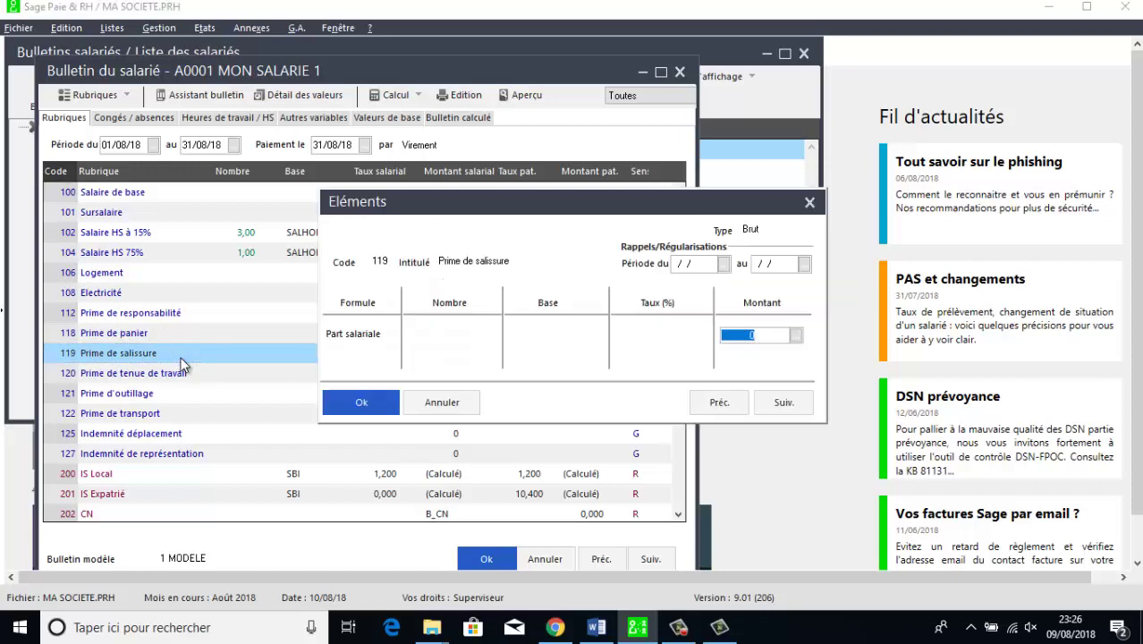
pyautogui.write('17000')
pyautogui.press('Return')
pyautogui.doubleClick(182, 375)
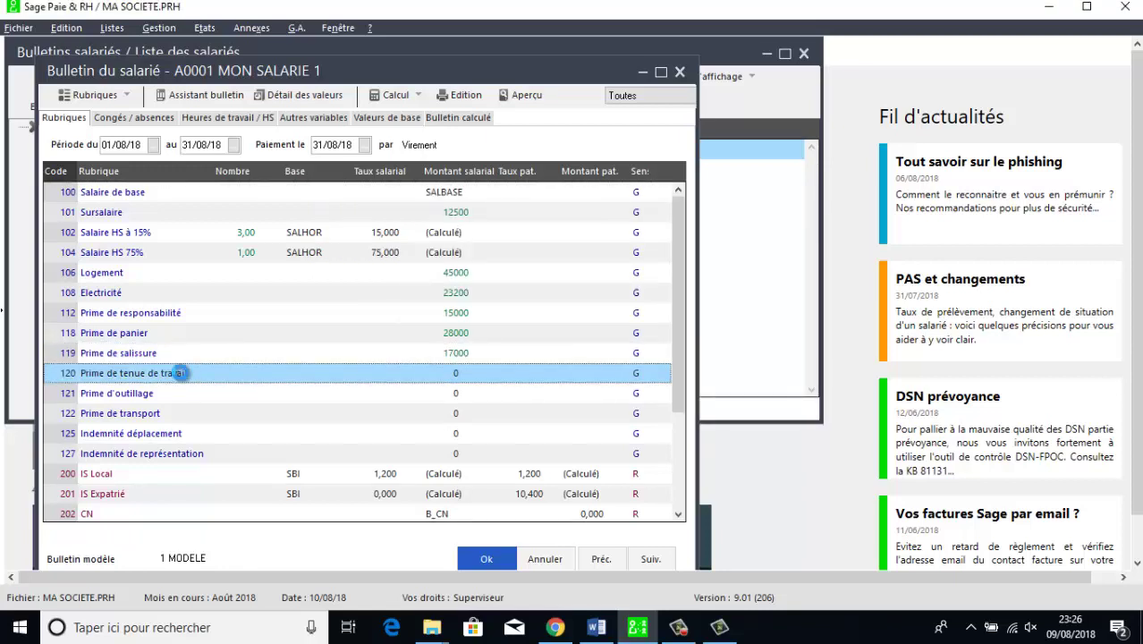
pyautogui.write('22000')
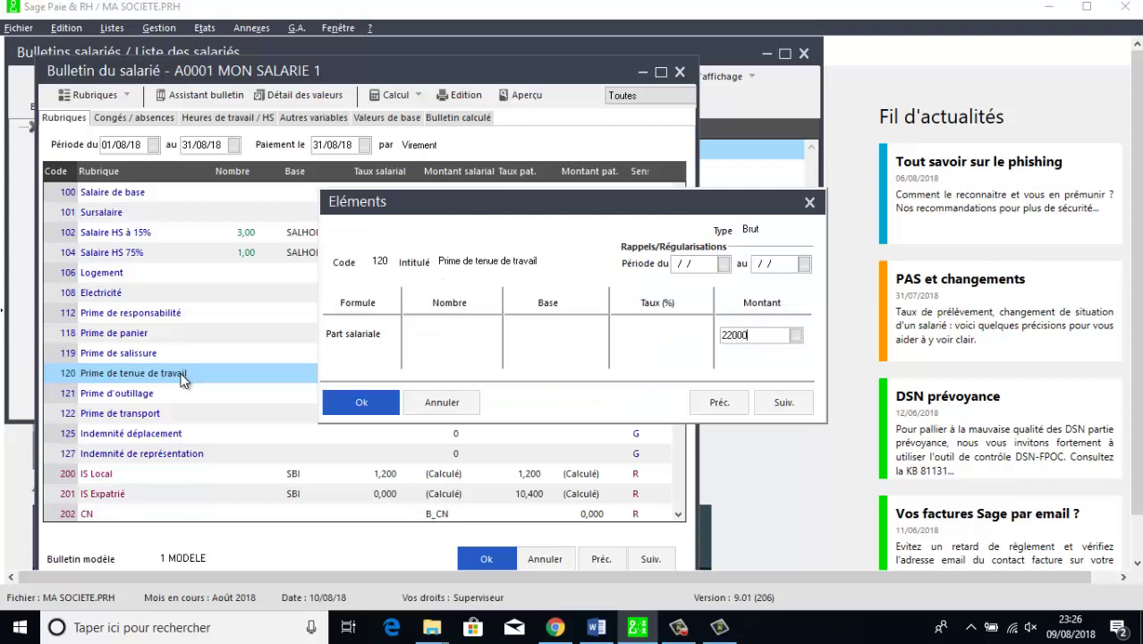
pyautogui.press('Return')
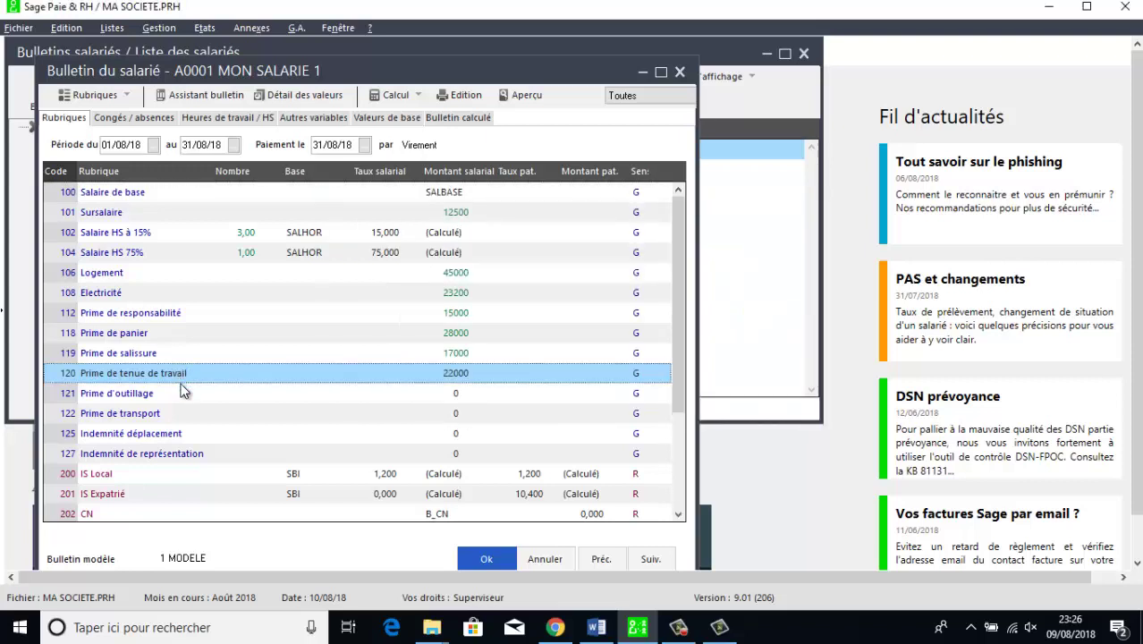
# - Set the Montant of rubrique 121 Prime d'outillage to 17000 and of rubrique 122 Prime de transport to 25000
pyautogui.doubleClick(177, 394)
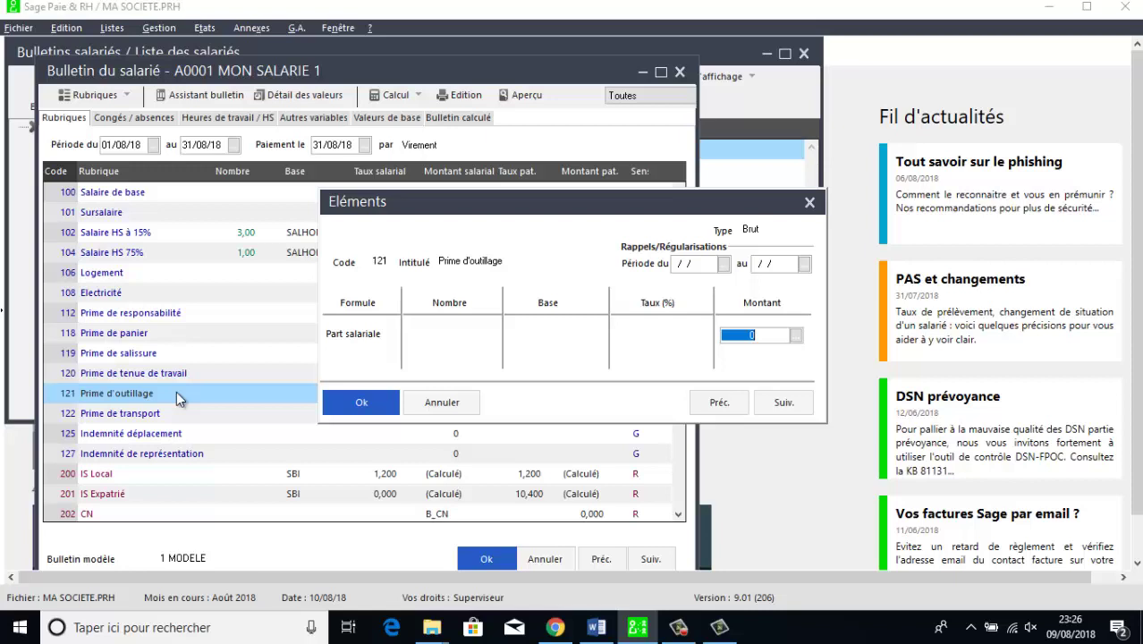
pyautogui.write('17000')
pyautogui.press('Return')
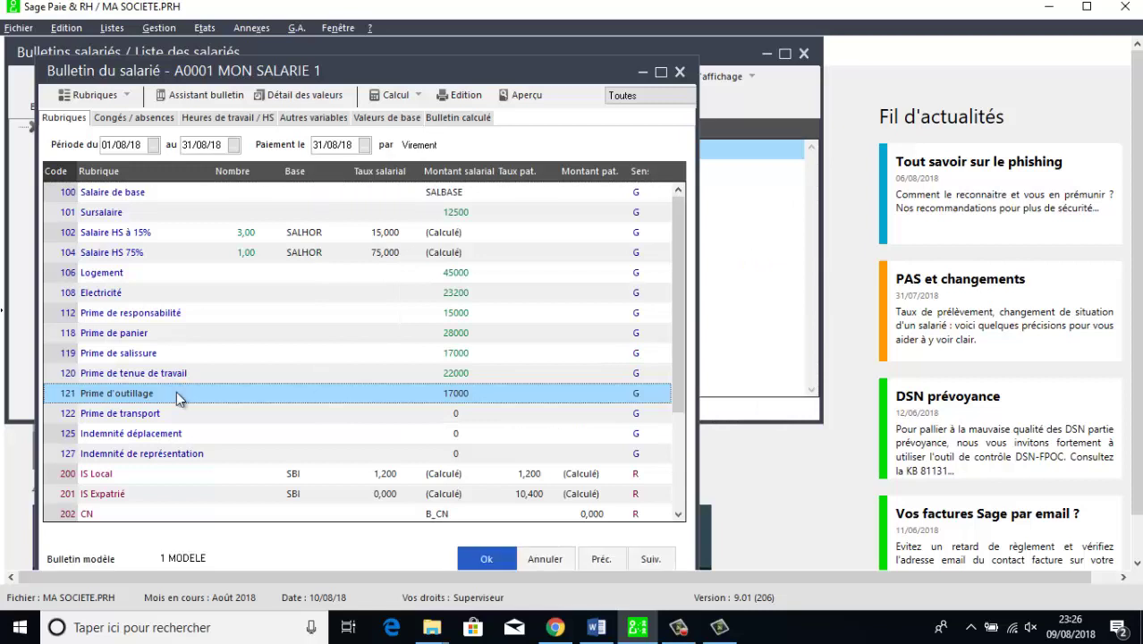
pyautogui.click(176, 413)
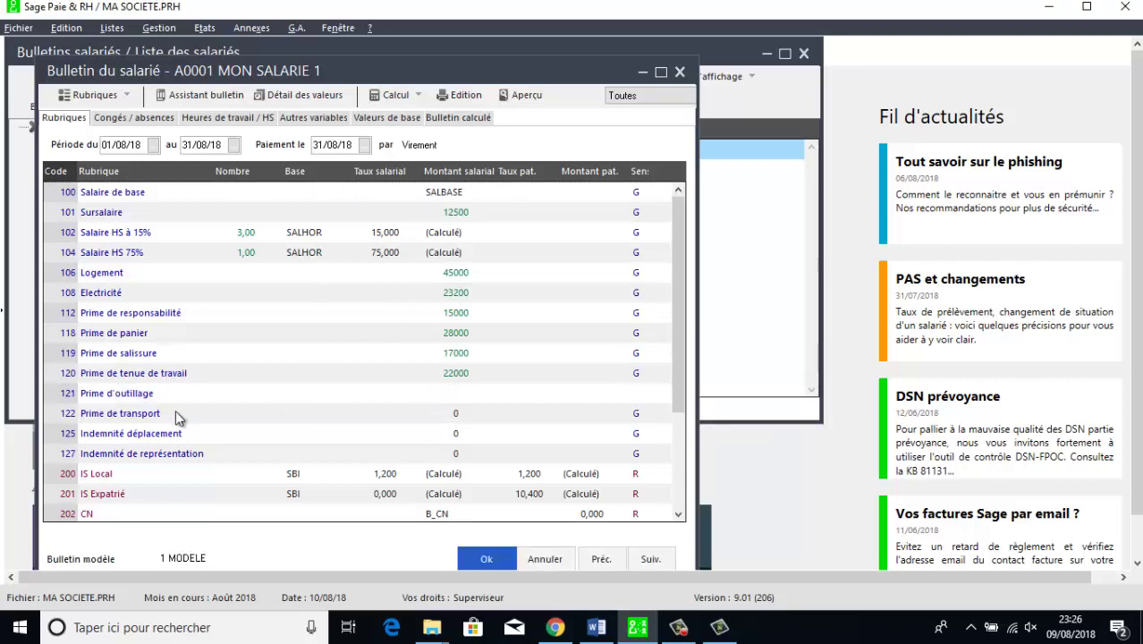
pyautogui.doubleClick(175, 412)
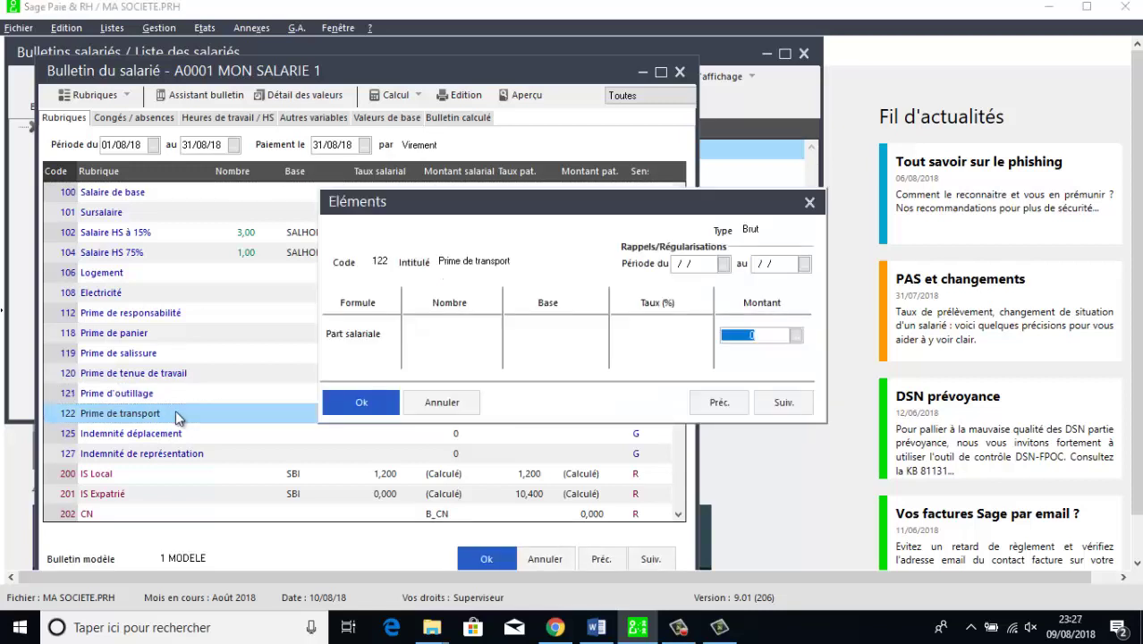
pyautogui.write('25000')
pyautogui.press('Return')
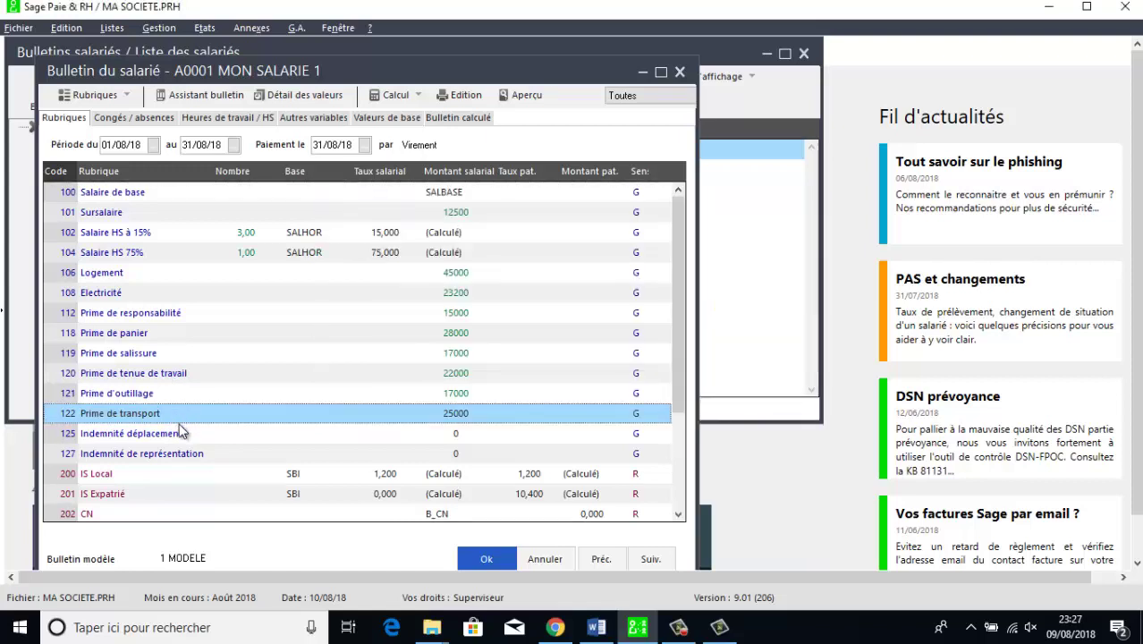
# - Set the Montant of rubrique 125 Indemnité déplacement to 38000 and of rubrique 127 Indemnité de représentation to 10000
pyautogui.doubleClick(179, 434)
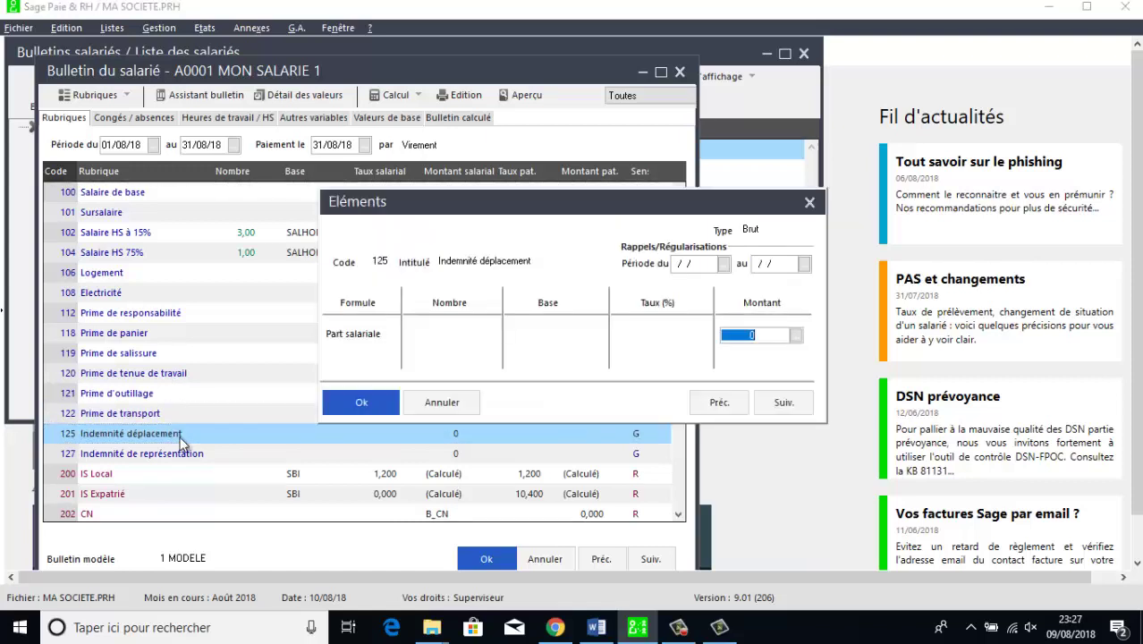
pyautogui.write('38000')
pyautogui.press('Return')
pyautogui.click(187, 454)
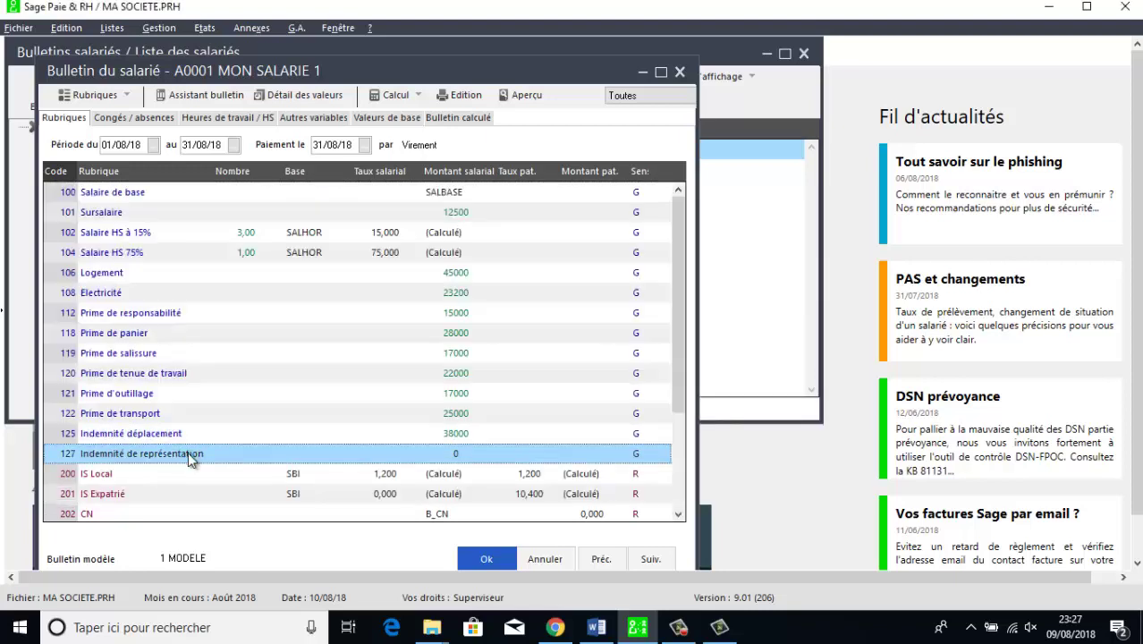
pyautogui.doubleClick(188, 453)
pyautogui.write('10000')
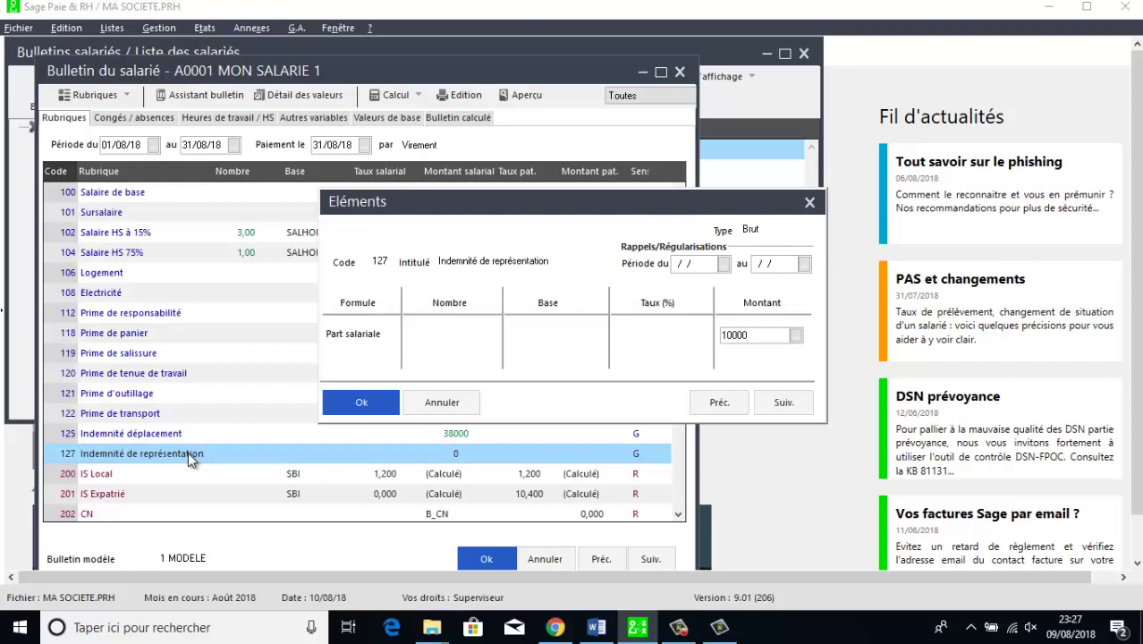
pyautogui.press('Return')
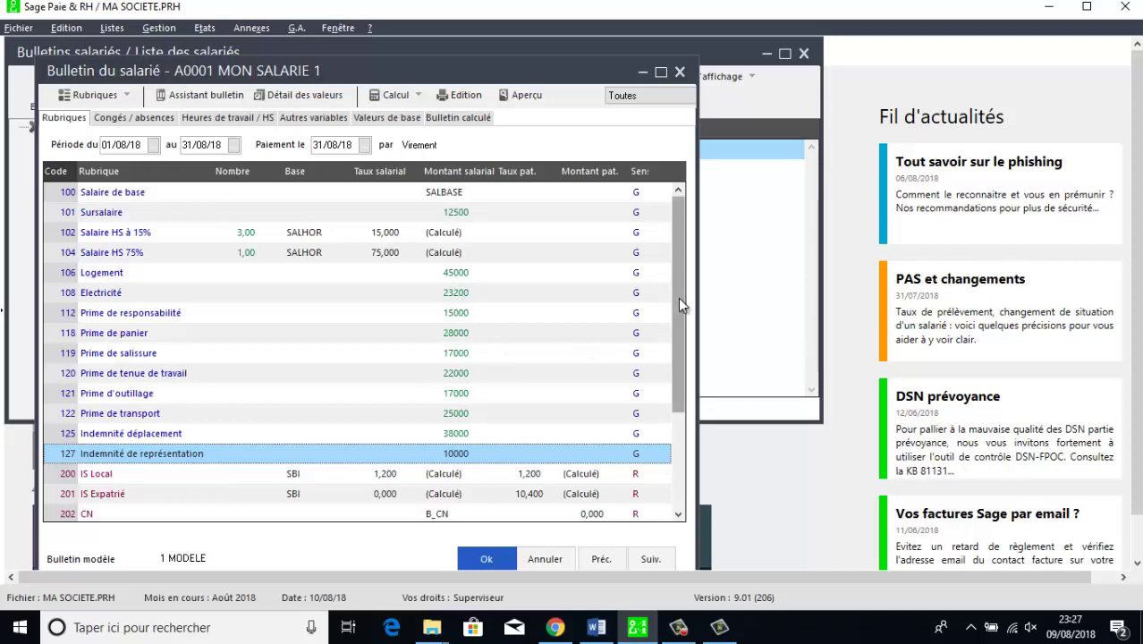
# - Set the part patronale Taux of cotisation rubrique 201 IS Expatrié to 0 in the salarié's bulletin
pyautogui.moveTo(678, 297); pyautogui.dragTo(682, 388)
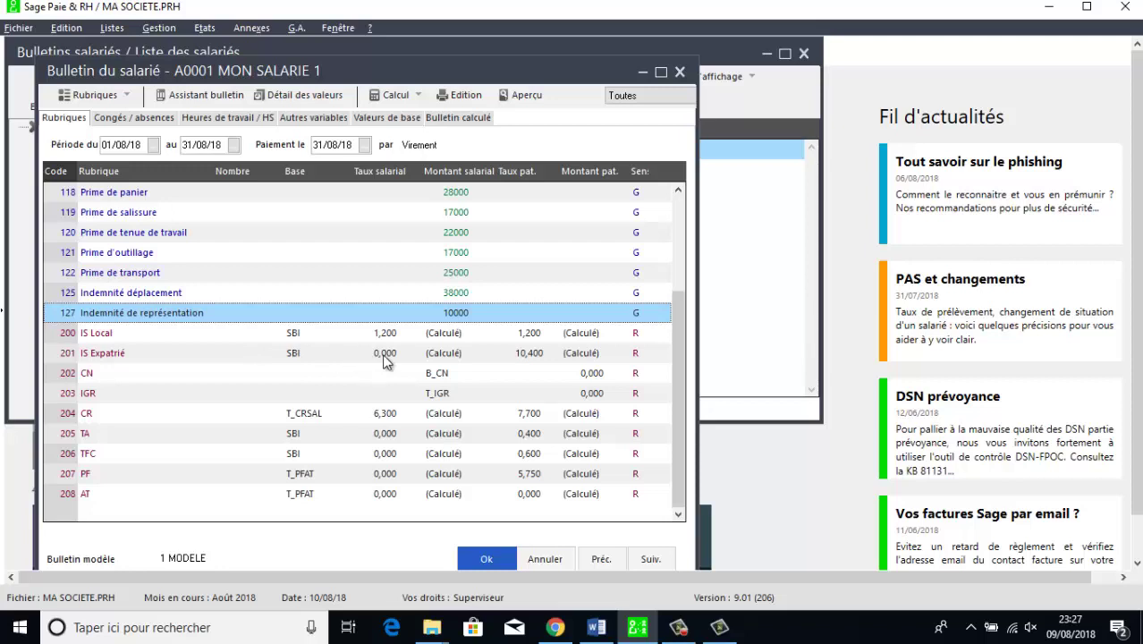
pyautogui.click(545, 358)
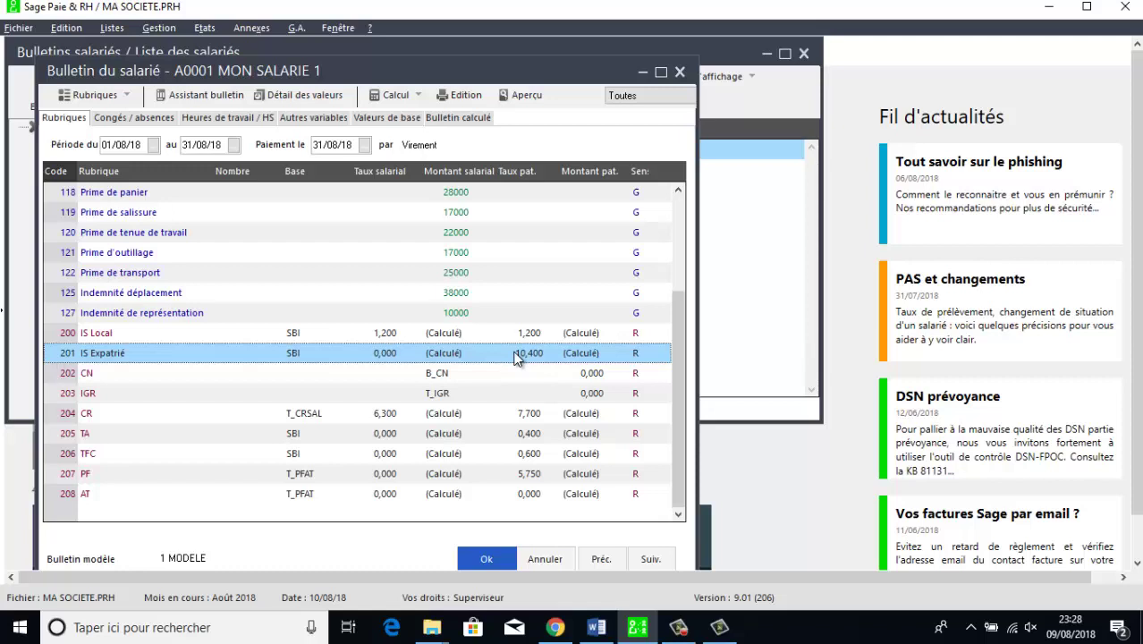
pyautogui.click(525, 339)
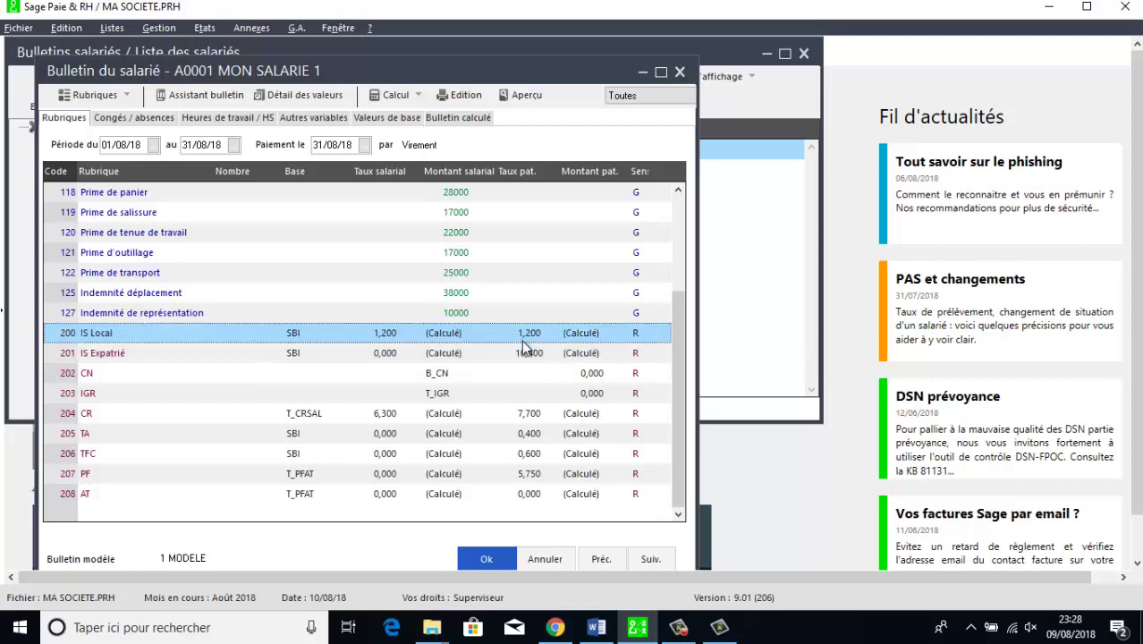
pyautogui.click(524, 349)
pyautogui.click(519, 339)
pyautogui.click(522, 351)
pyautogui.click(519, 341)
pyautogui.click(523, 355)
pyautogui.doubleClick(523, 354)
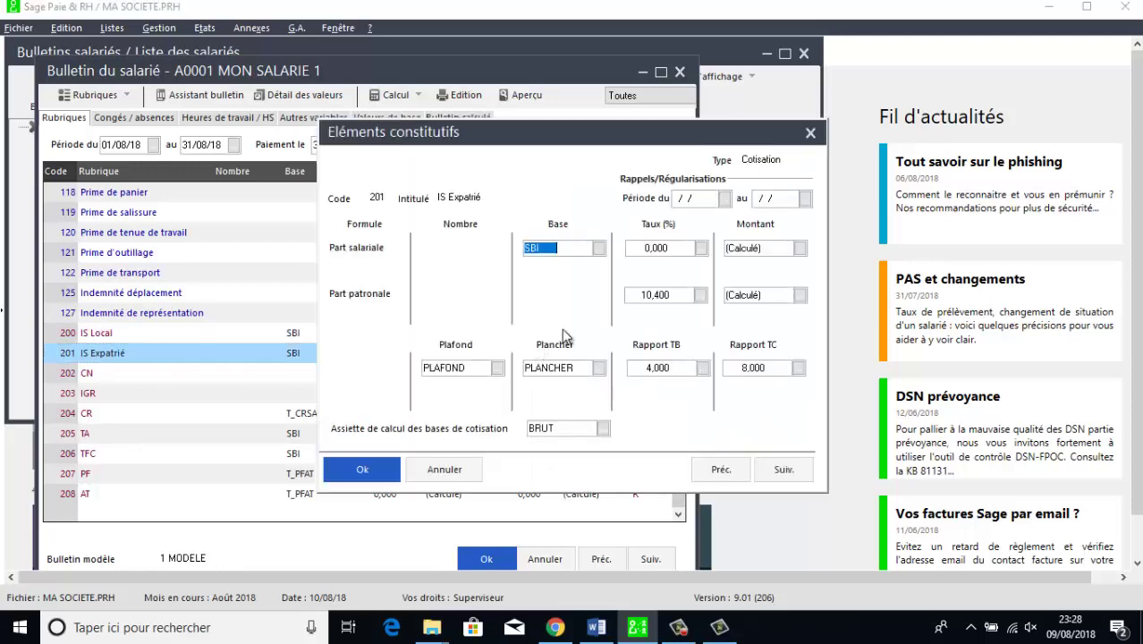
pyautogui.click(680, 299)
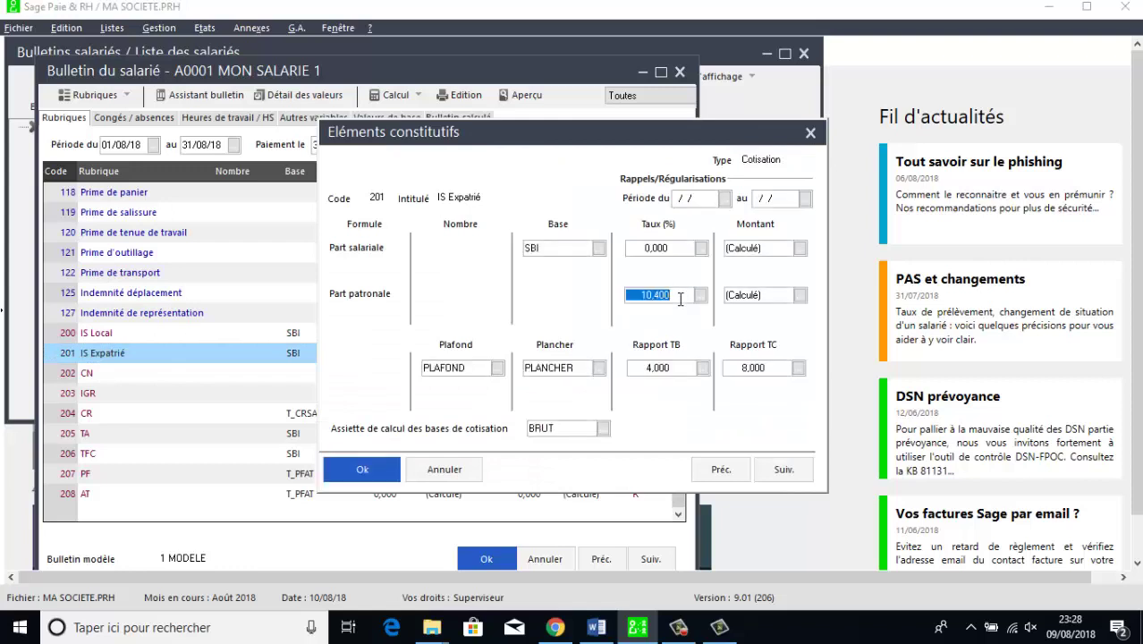
pyautogui.write('0')
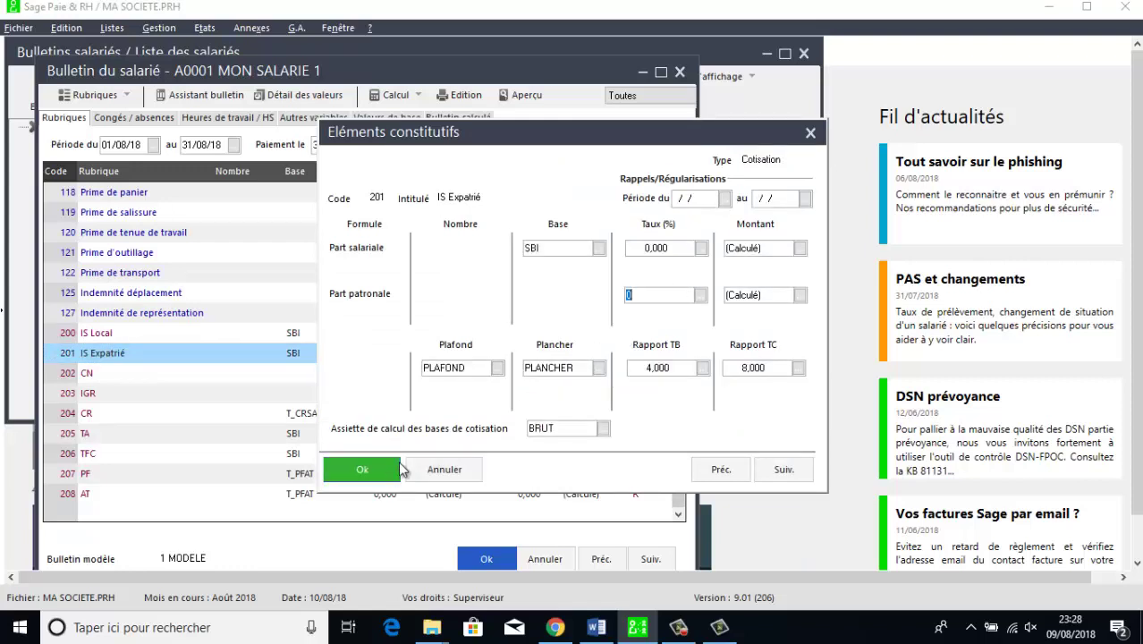
pyautogui.click(362, 469)
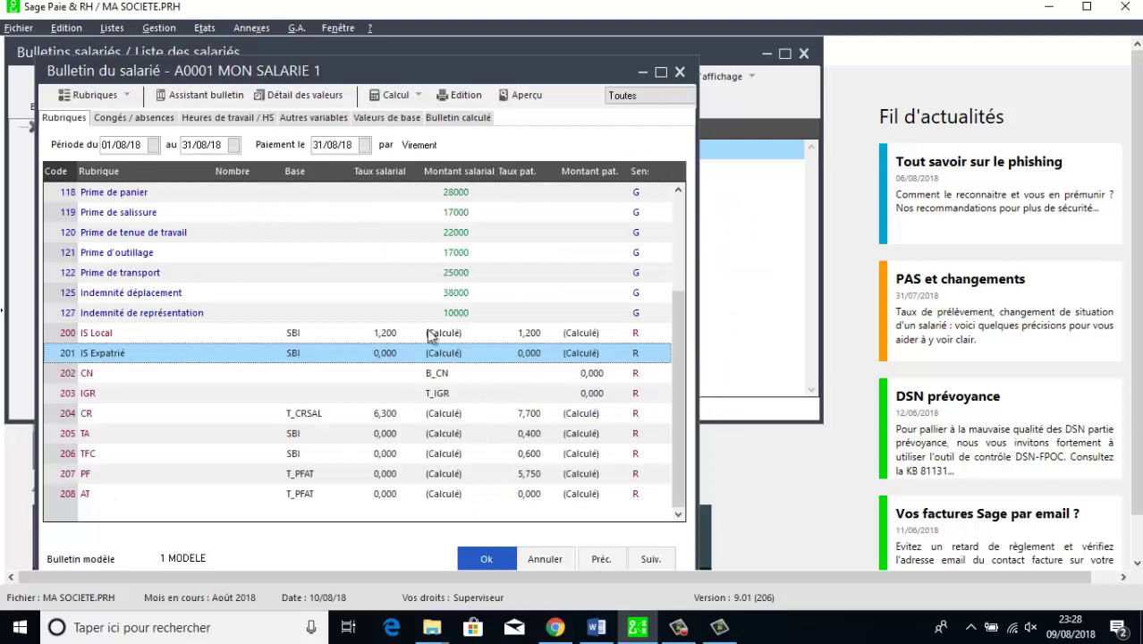
pyautogui.click(526, 335)
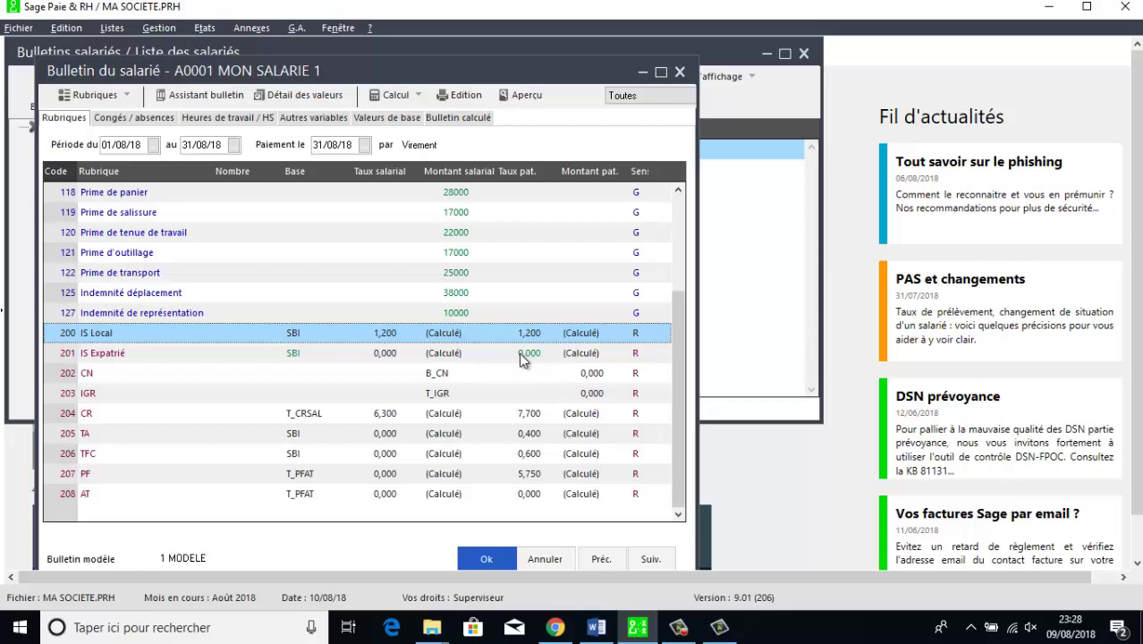
# - Examine the bases, taux and montants of cotisation rubriques 200 IS Local to 205 TA in the salarié's bulletin
pyautogui.click(525, 356)
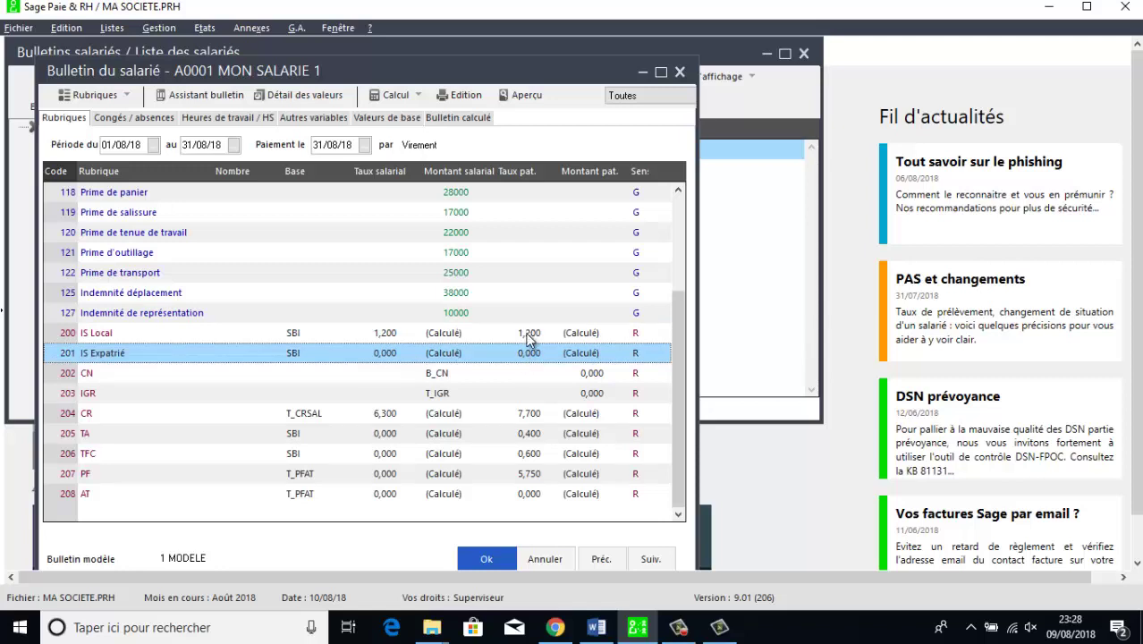
pyautogui.click(529, 337)
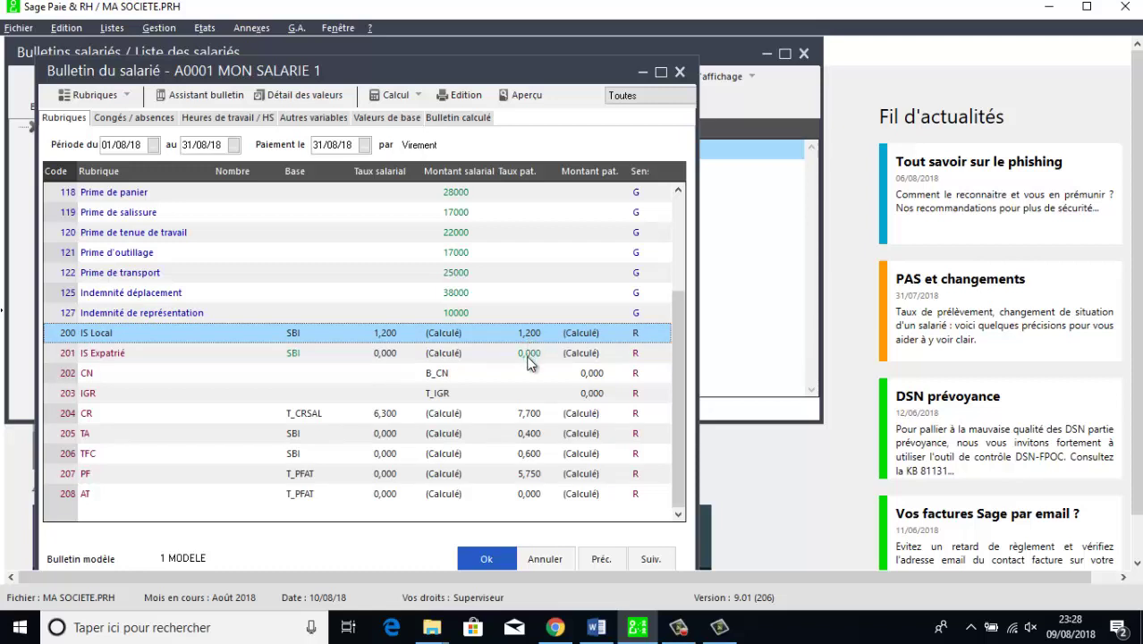
pyautogui.click(529, 358)
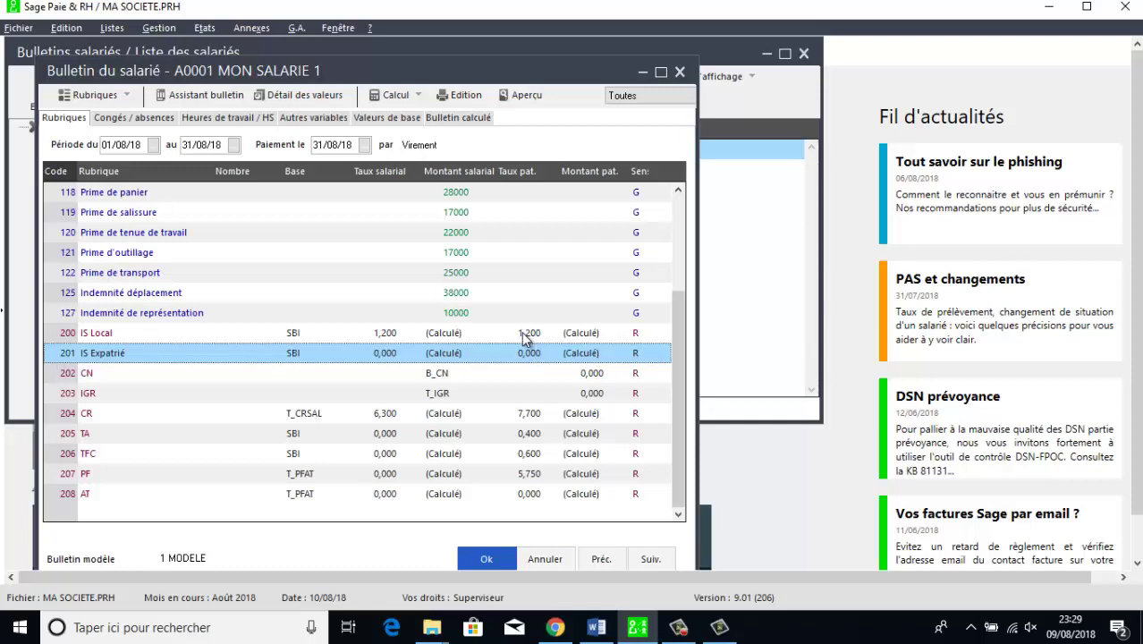
pyautogui.click(527, 337)
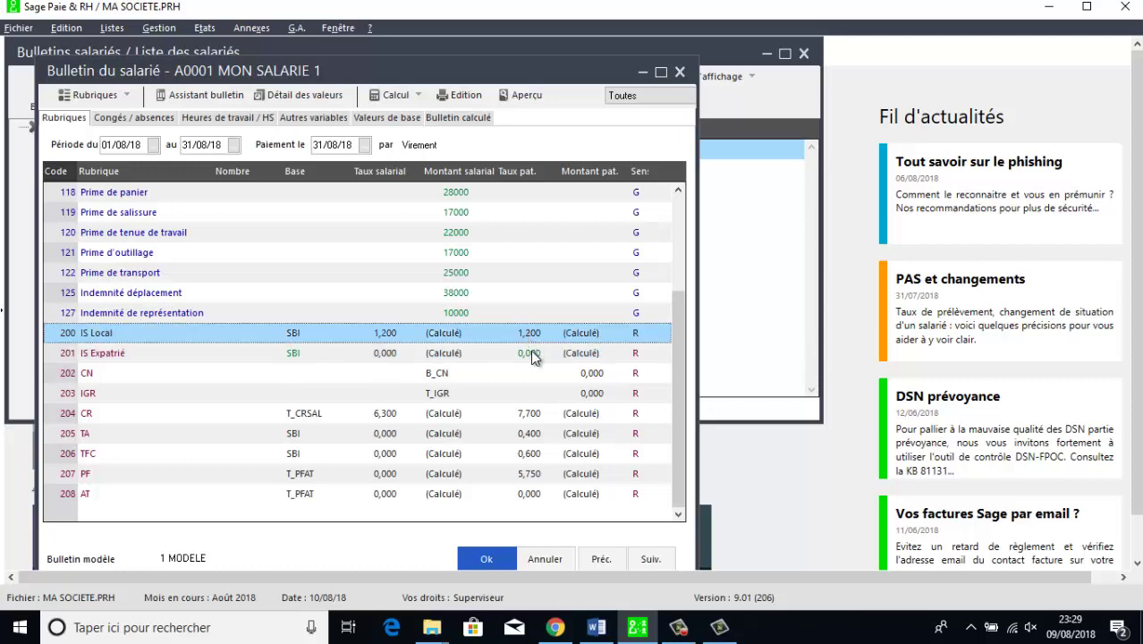
pyautogui.click(531, 353)
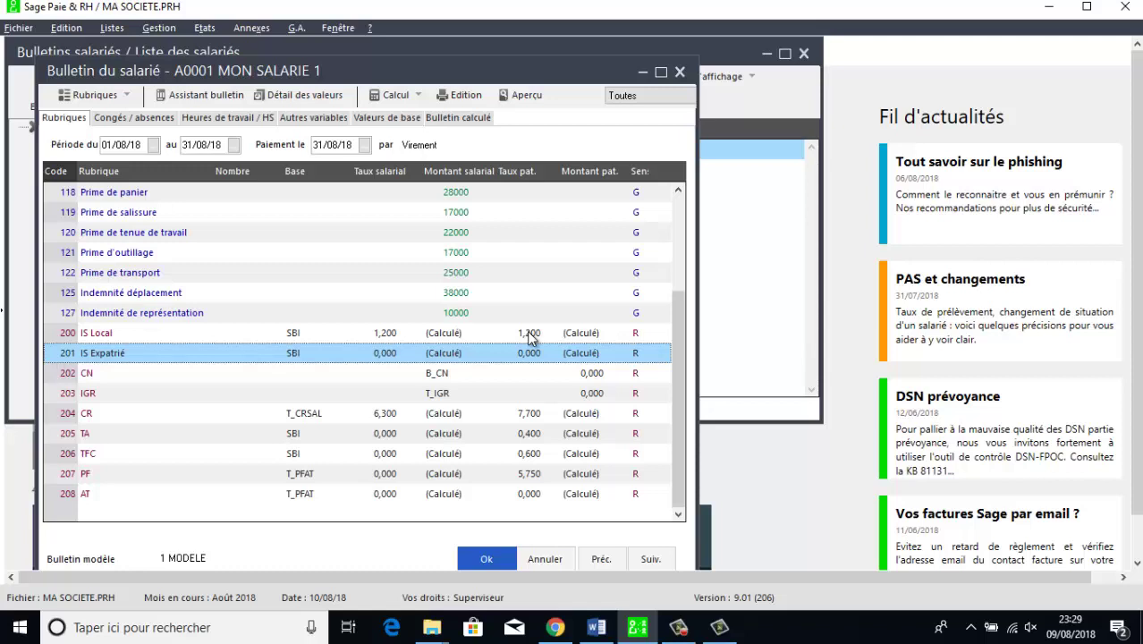
pyautogui.click(429, 373)
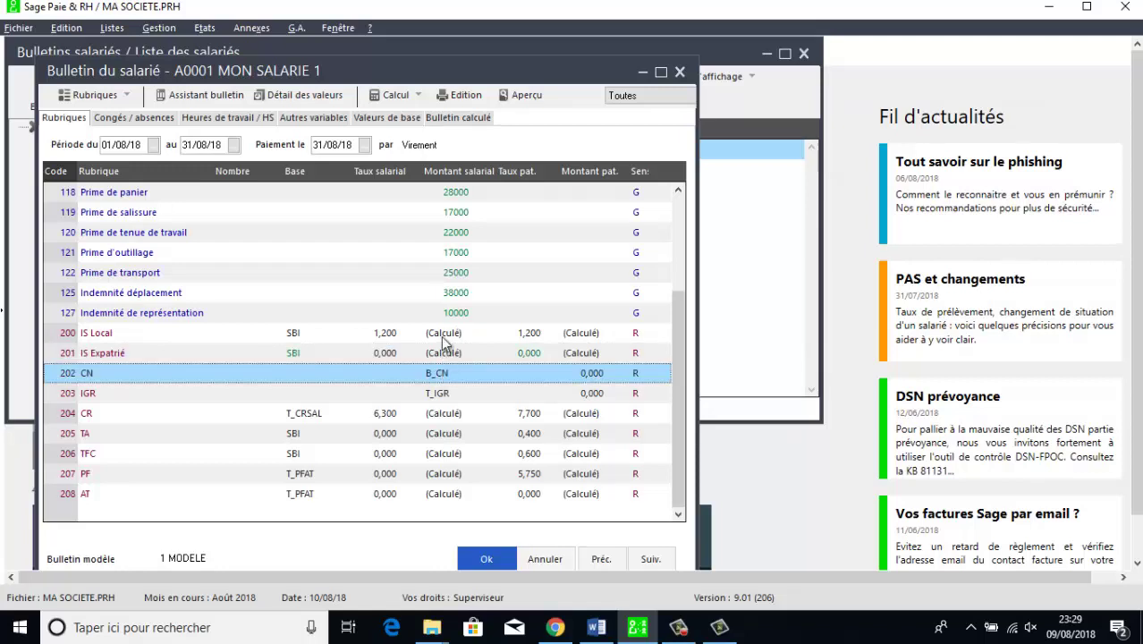
pyautogui.click(437, 397)
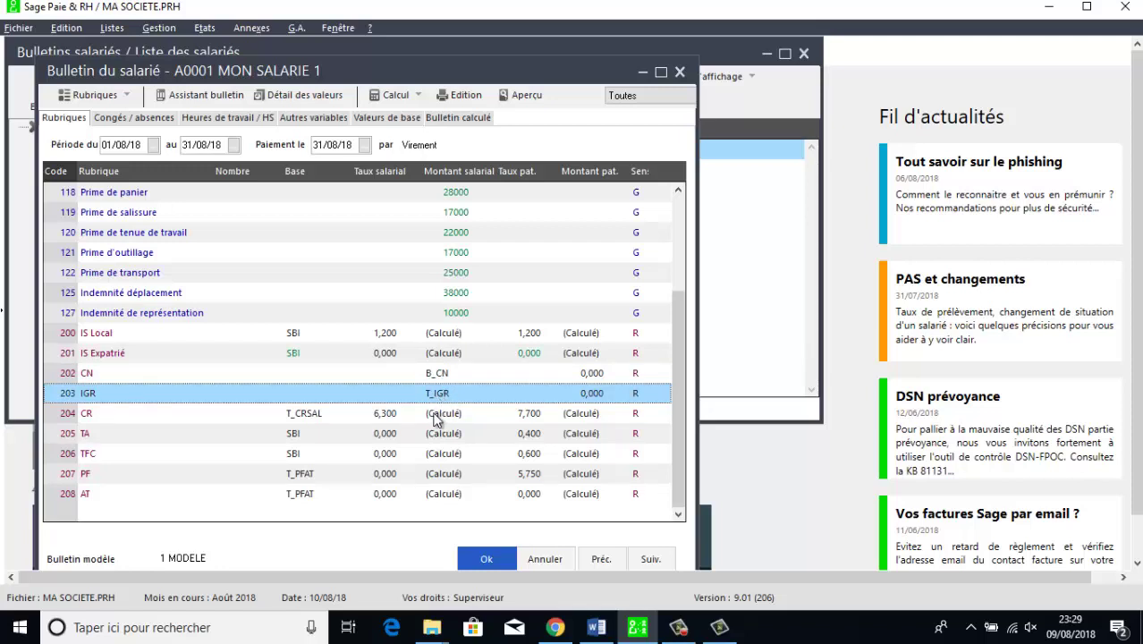
pyautogui.click(428, 416)
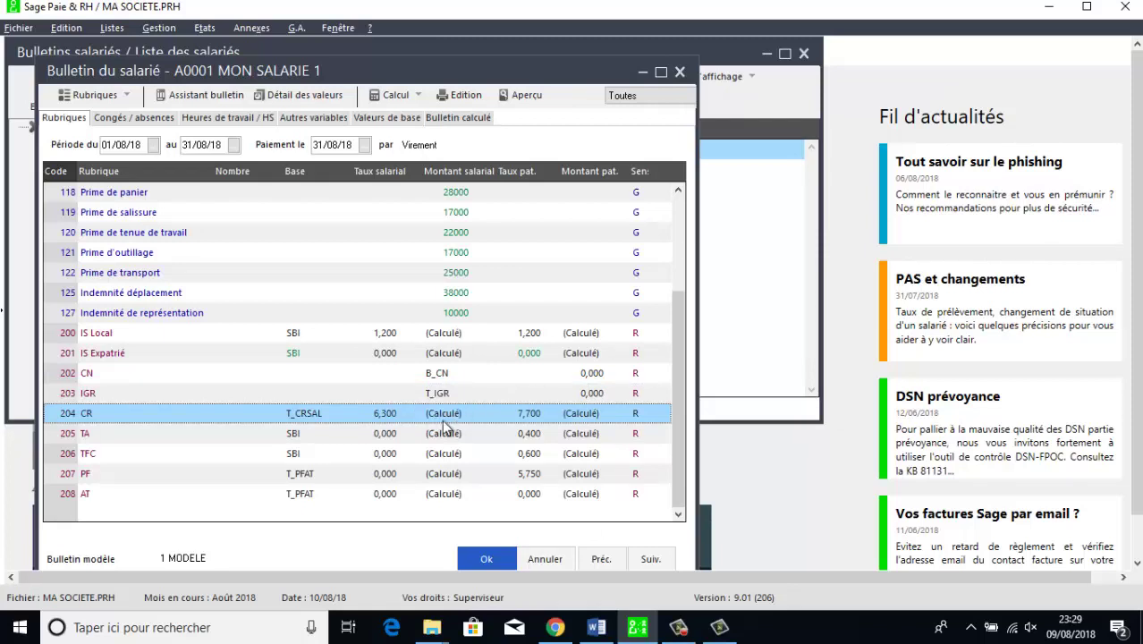
pyautogui.click(433, 437)
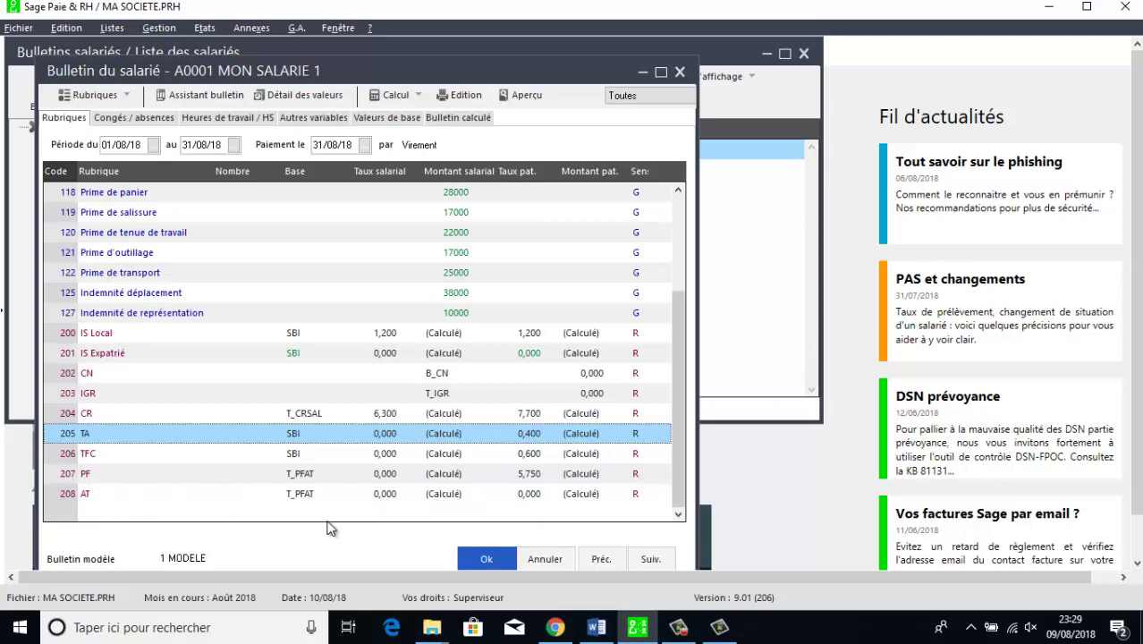
# - Set the part patronale Taux of cotisation rubrique 208 AT to 2 in the salarié's bulletin
pyautogui.click(530, 494)
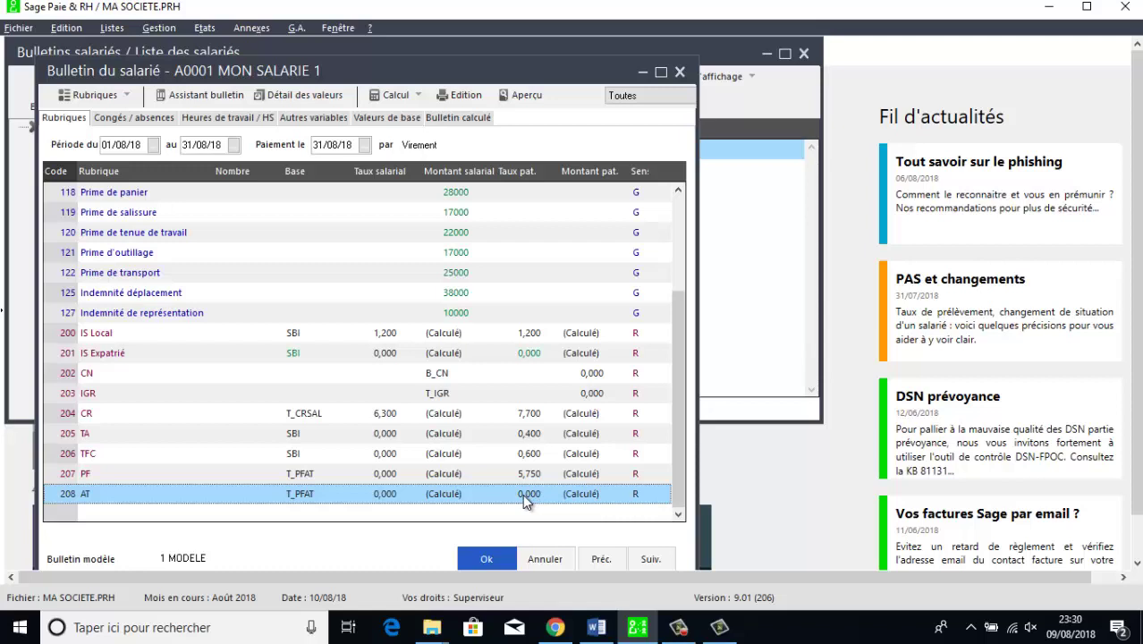
pyautogui.doubleClick(524, 496)
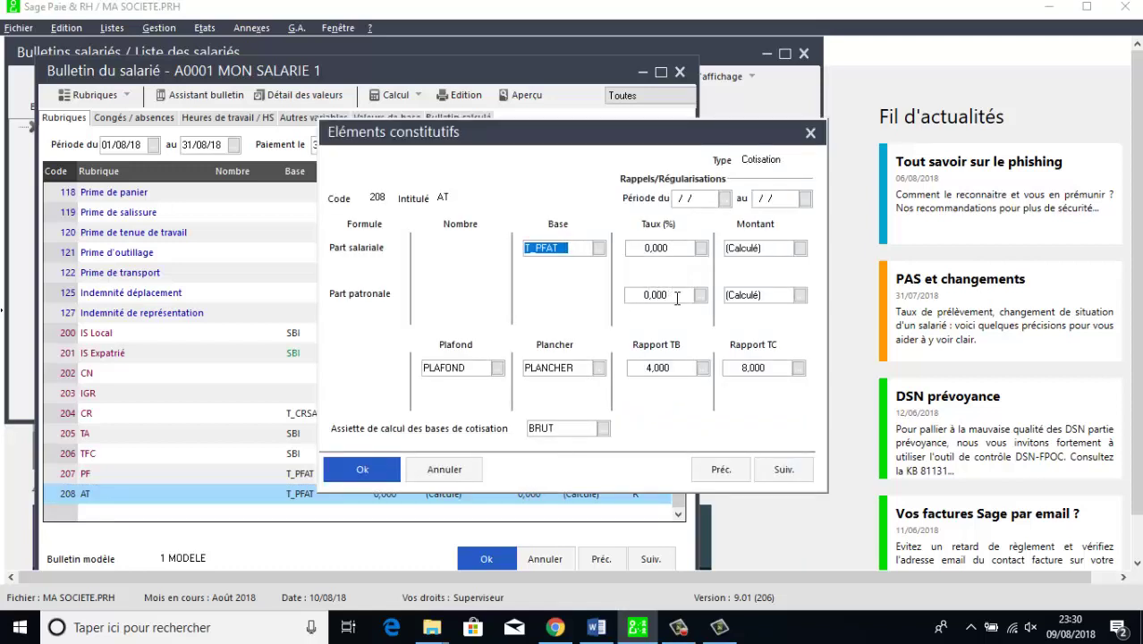
pyautogui.click(677, 298)
pyautogui.write('2')
pyautogui.click(369, 467)
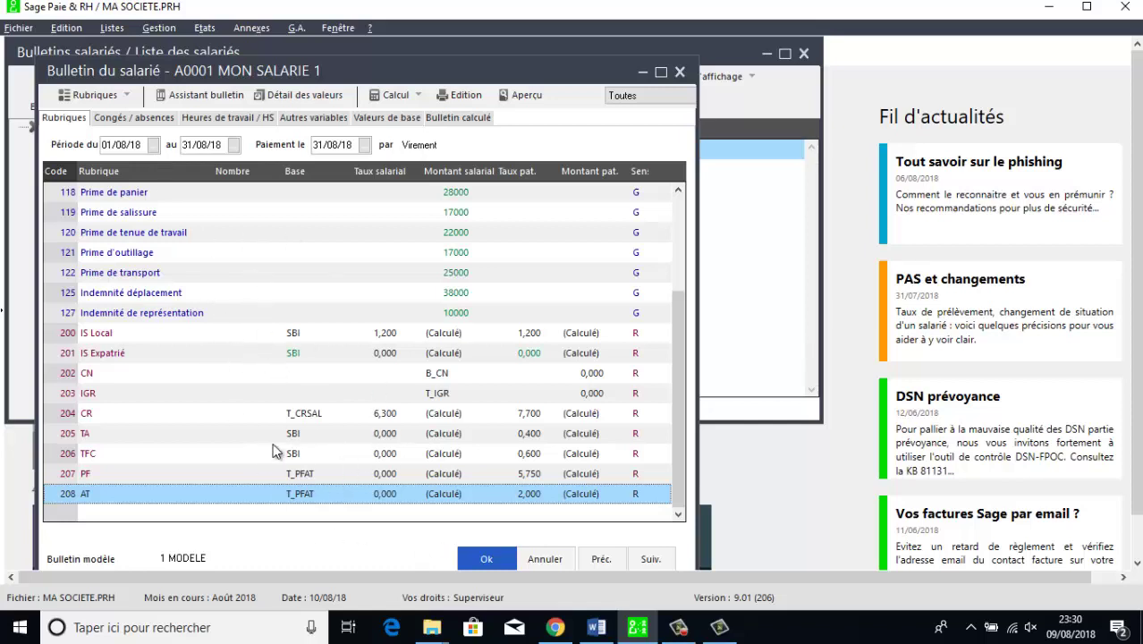
# - Calculate the salarié's August 2018 bulletin, dismissing the missing-constant alerts, and validate it after checking the gains and cotisations
pyautogui.click(472, 120)
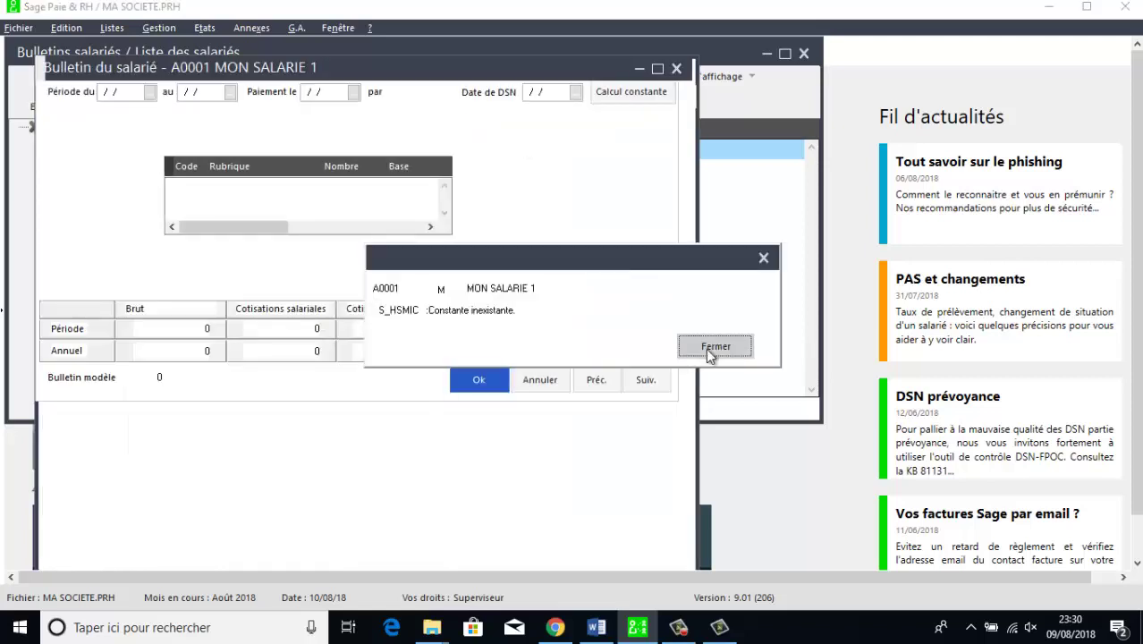
pyautogui.click(705, 348)
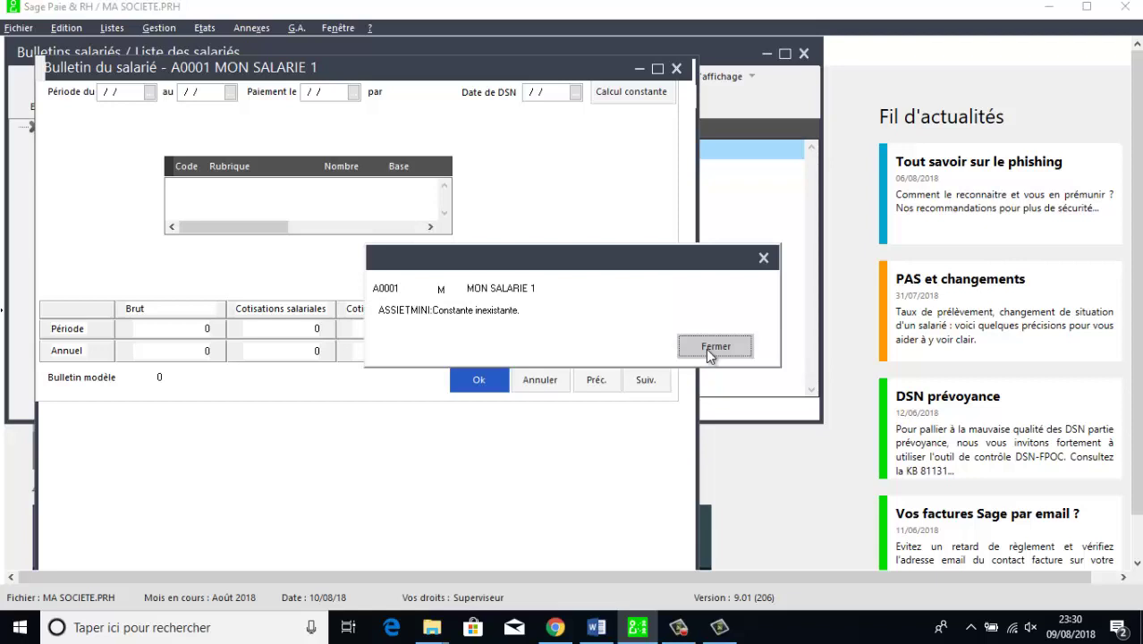
pyautogui.click(710, 347)
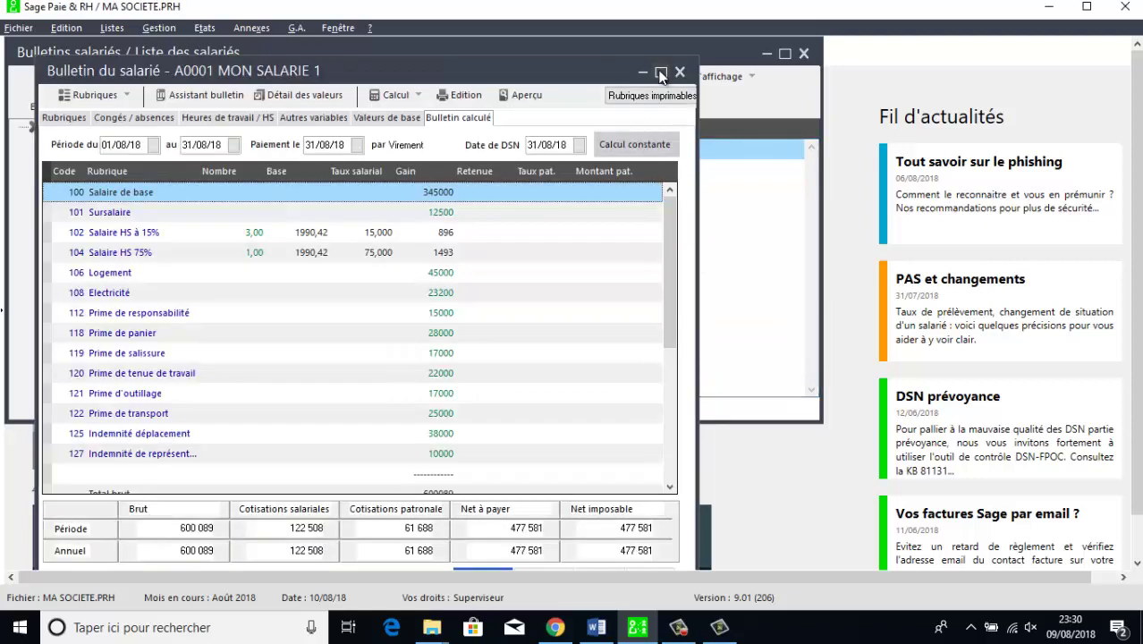
pyautogui.click(660, 72)
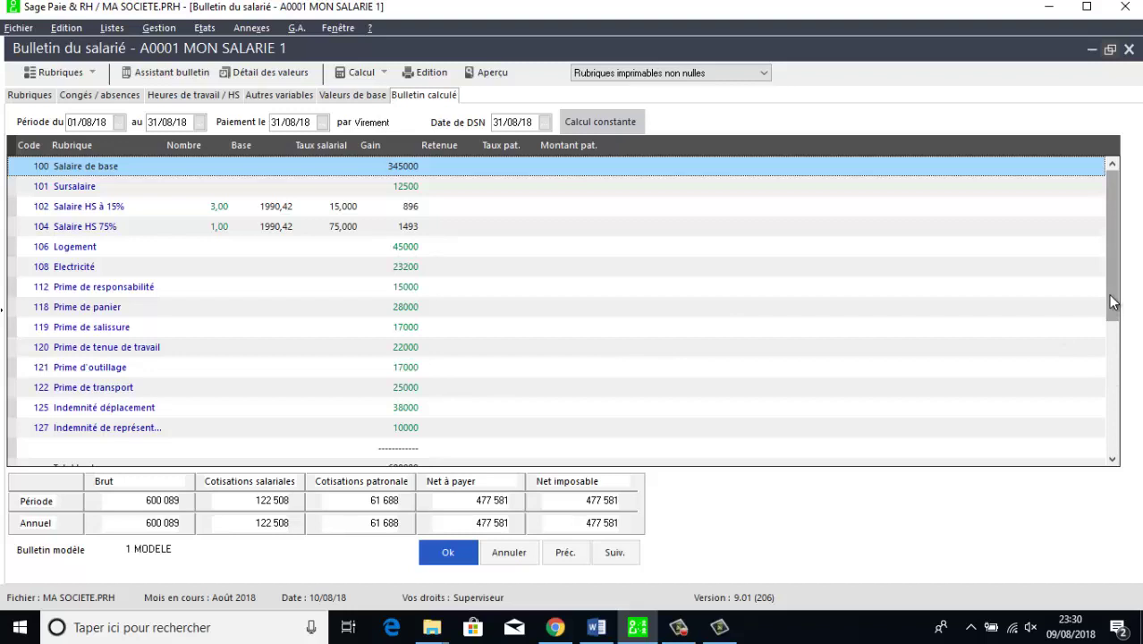
pyautogui.moveTo(1112, 302); pyautogui.dragTo(1110, 424)
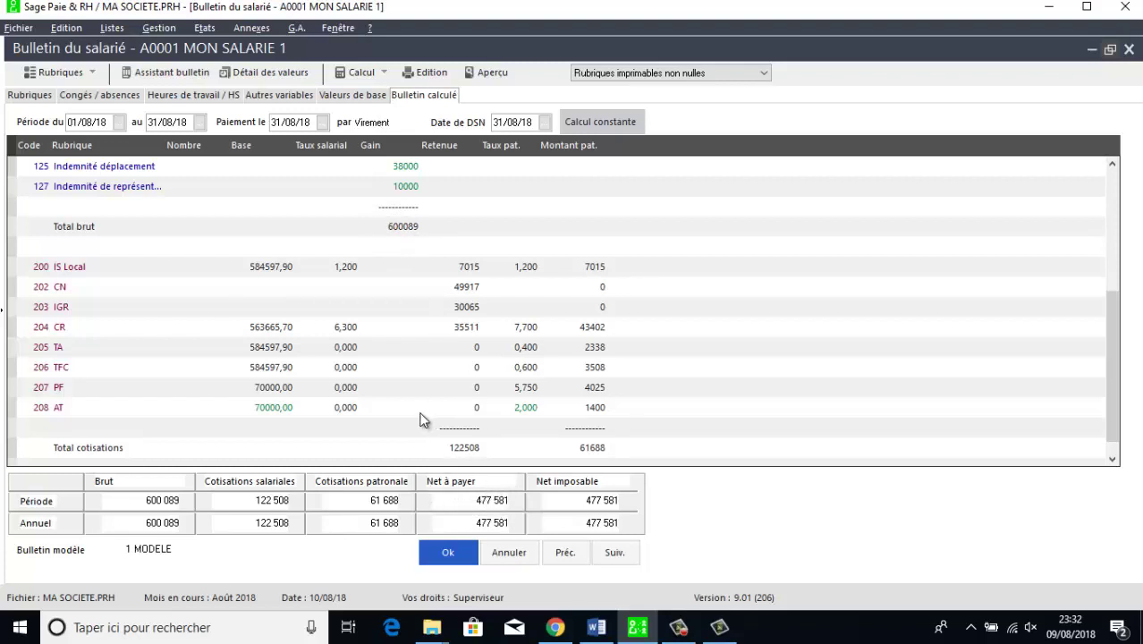
pyautogui.click(448, 555)
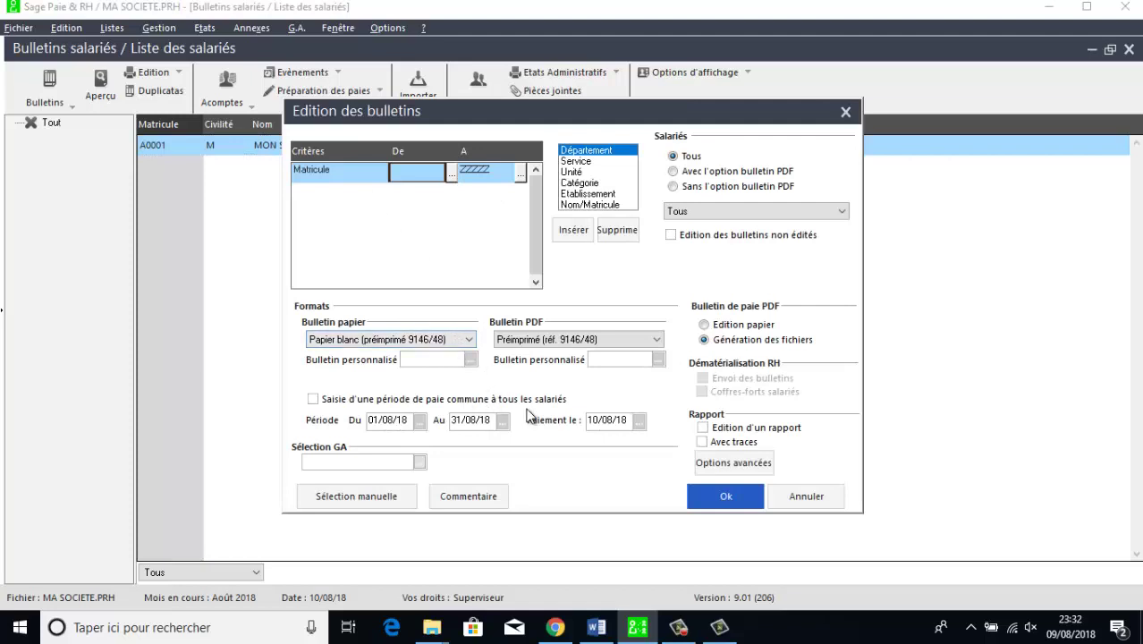
# - Run the bulletin edition for all salariés in the Papier blanc (préimprimé 9146/48) format with Aperçu avant impression
pyautogui.click(707, 492)
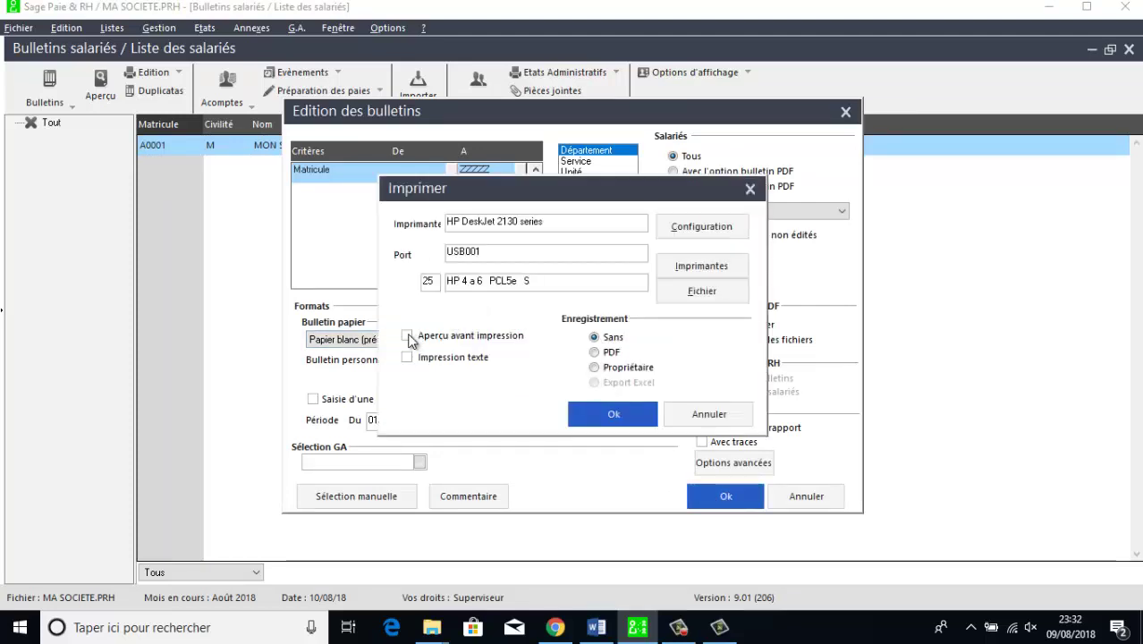
pyautogui.click(605, 415)
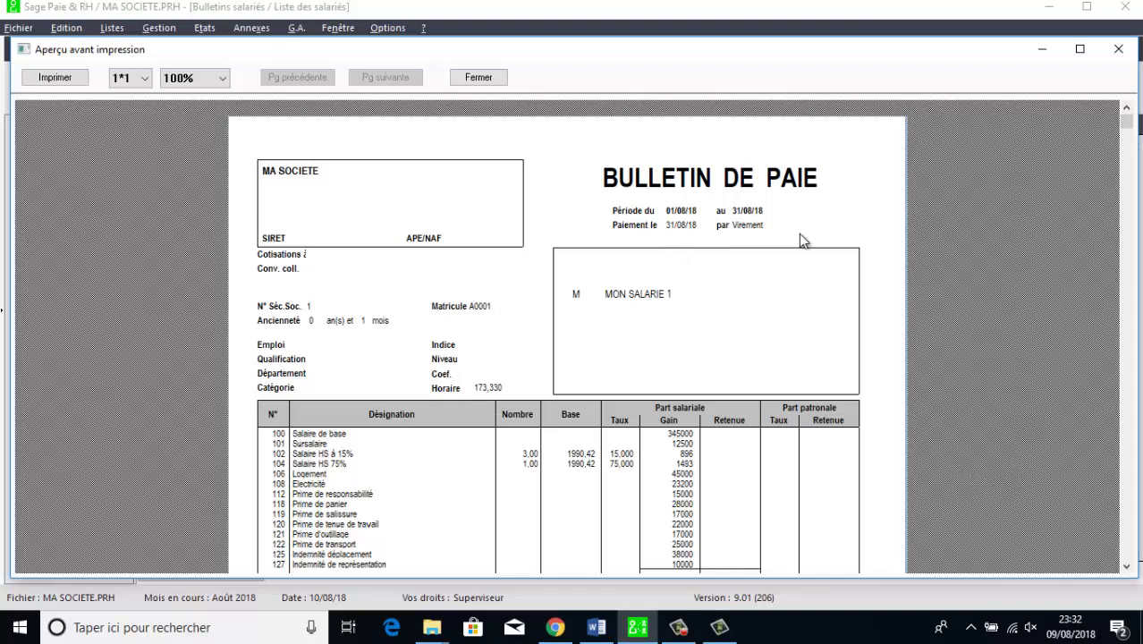
# - Examine the previewed bulletin de paie from the header down to the net à payer and congés, and close the preview and salarié list
pyautogui.click(1126, 566)
pyautogui.click(1126, 566)
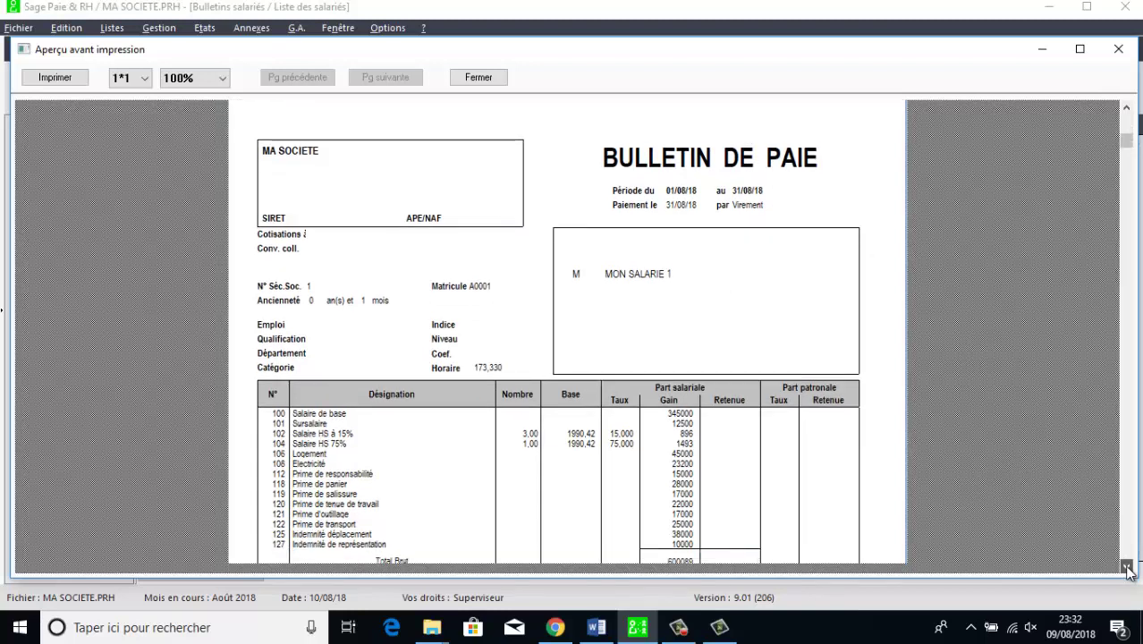
pyautogui.click(1125, 566)
pyautogui.click(1126, 566)
pyautogui.click(1126, 566)
pyautogui.click(1126, 566)
pyautogui.click(1125, 566)
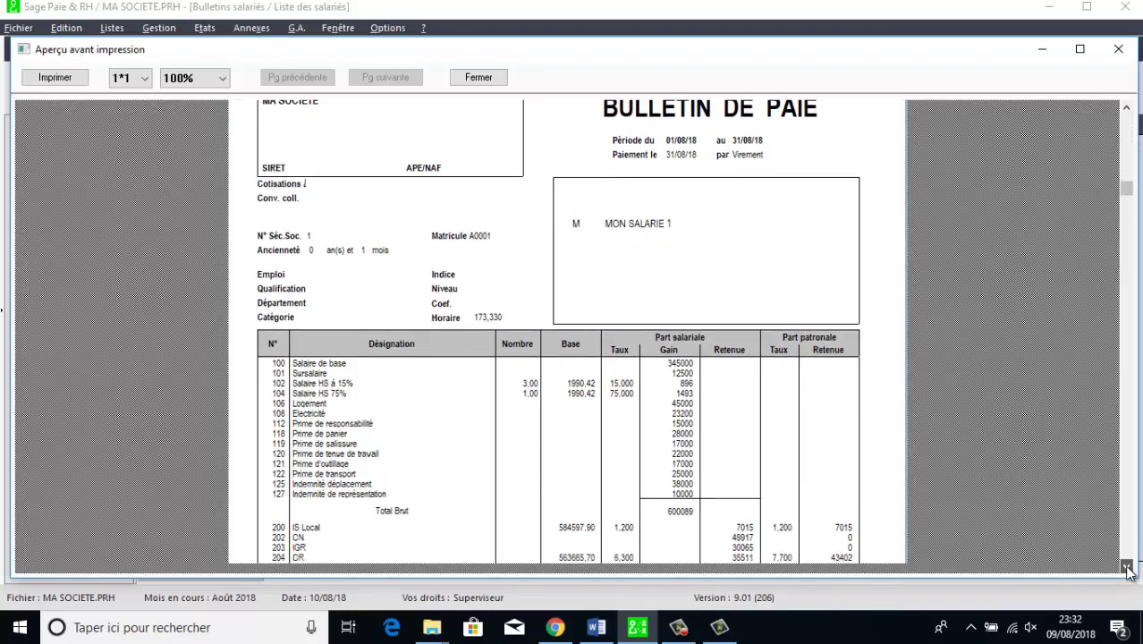
pyautogui.click(1125, 566)
pyautogui.click(1125, 567)
pyautogui.click(1126, 567)
pyautogui.click(1126, 567)
pyautogui.click(1126, 566)
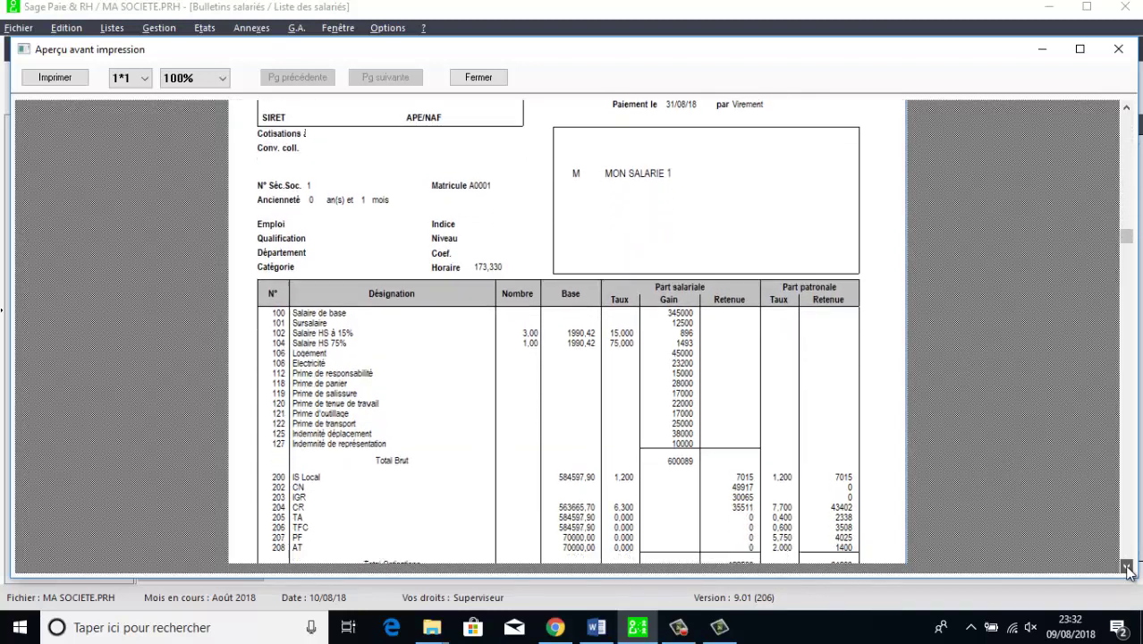
pyautogui.click(1125, 567)
pyautogui.click(1126, 567)
pyautogui.click(1126, 567)
pyautogui.click(1125, 567)
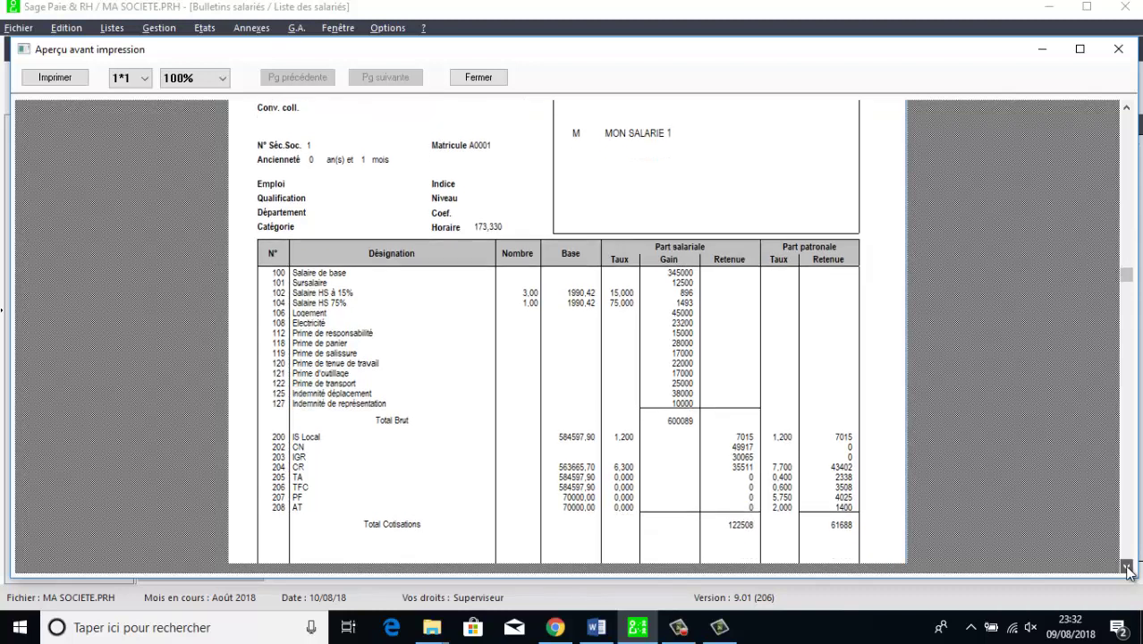
pyautogui.click(1125, 567)
pyautogui.click(1126, 567)
pyautogui.click(1126, 567)
pyautogui.click(1126, 567)
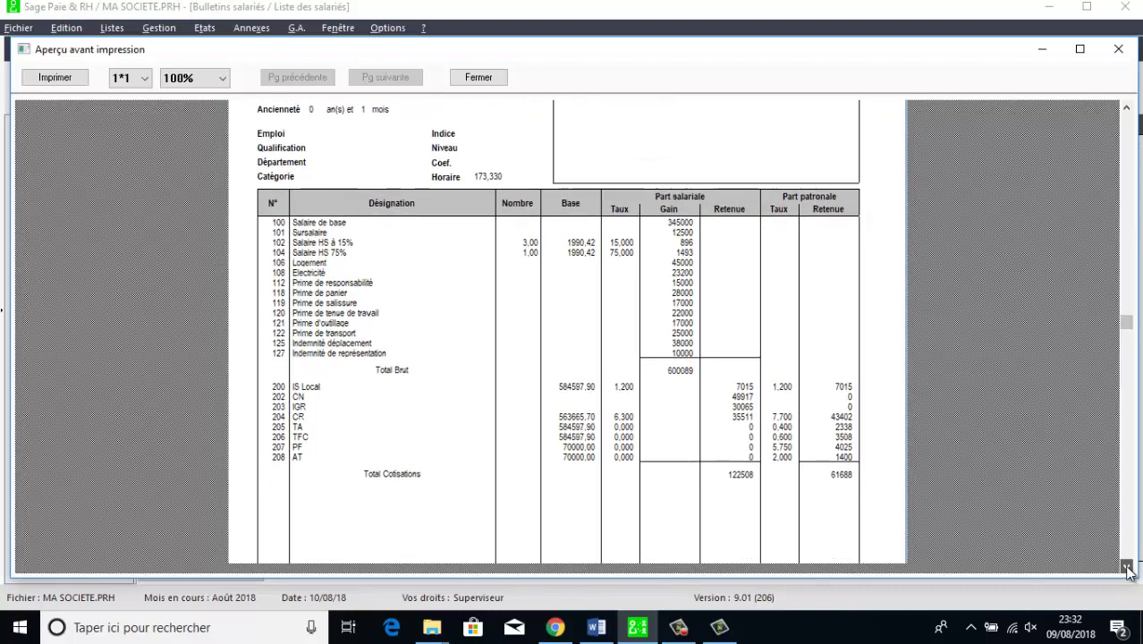
pyautogui.click(1126, 567)
pyautogui.click(1126, 567)
pyautogui.click(1126, 567)
pyautogui.click(1126, 567)
pyautogui.click(1126, 567)
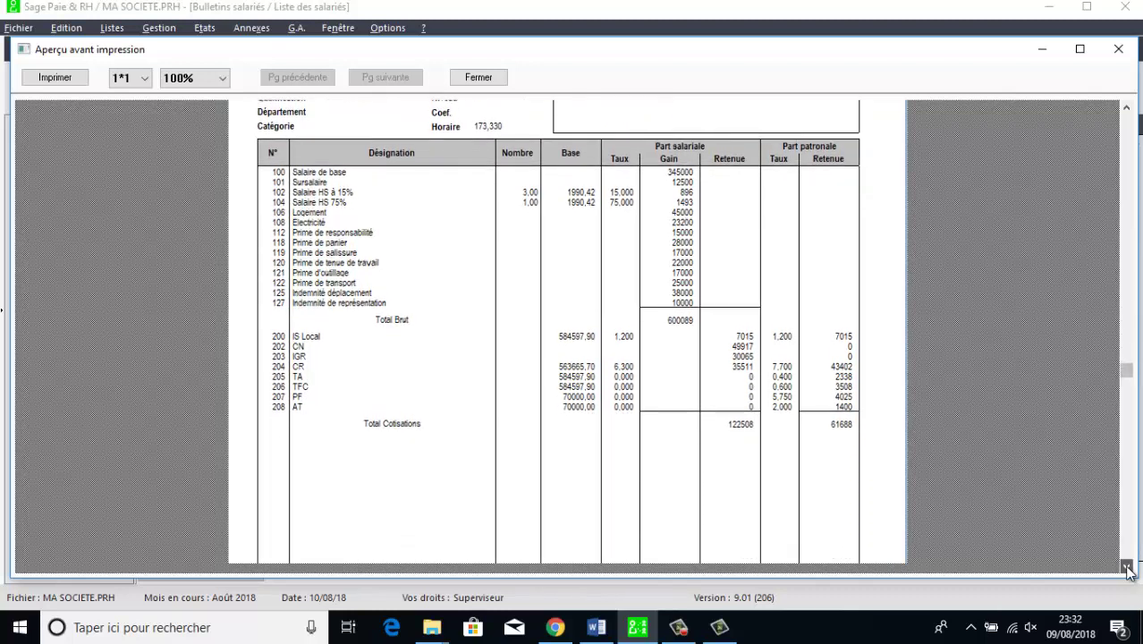
pyautogui.click(1126, 567)
pyautogui.click(1126, 567)
pyautogui.click(1126, 566)
pyautogui.click(1126, 567)
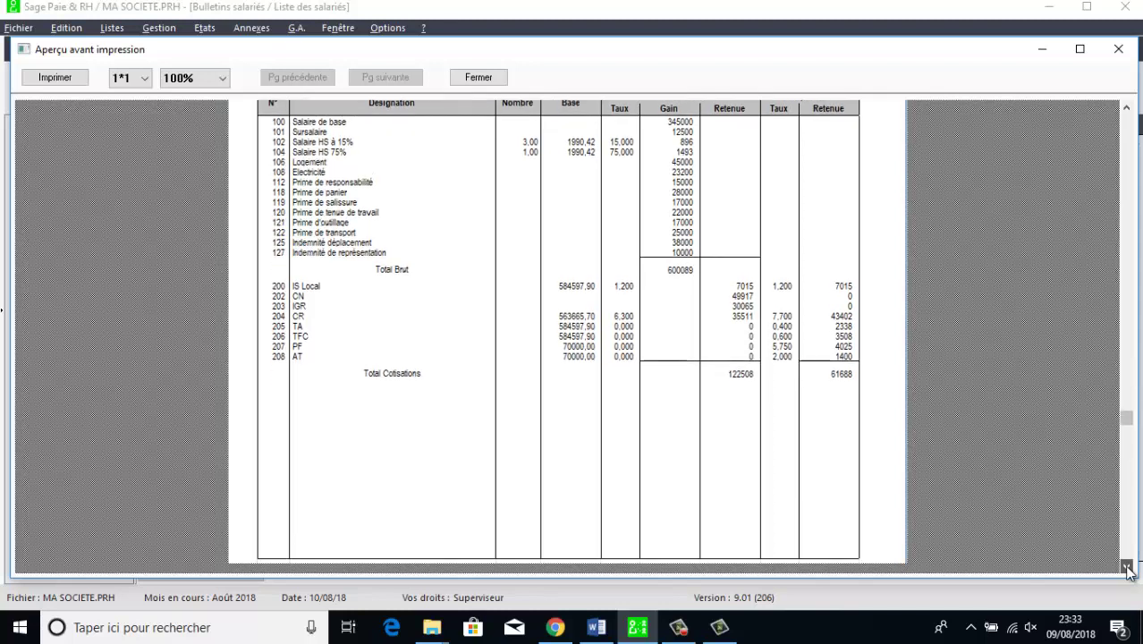
pyautogui.click(1126, 567)
pyautogui.click(1126, 567)
pyautogui.click(1125, 567)
pyautogui.click(1125, 566)
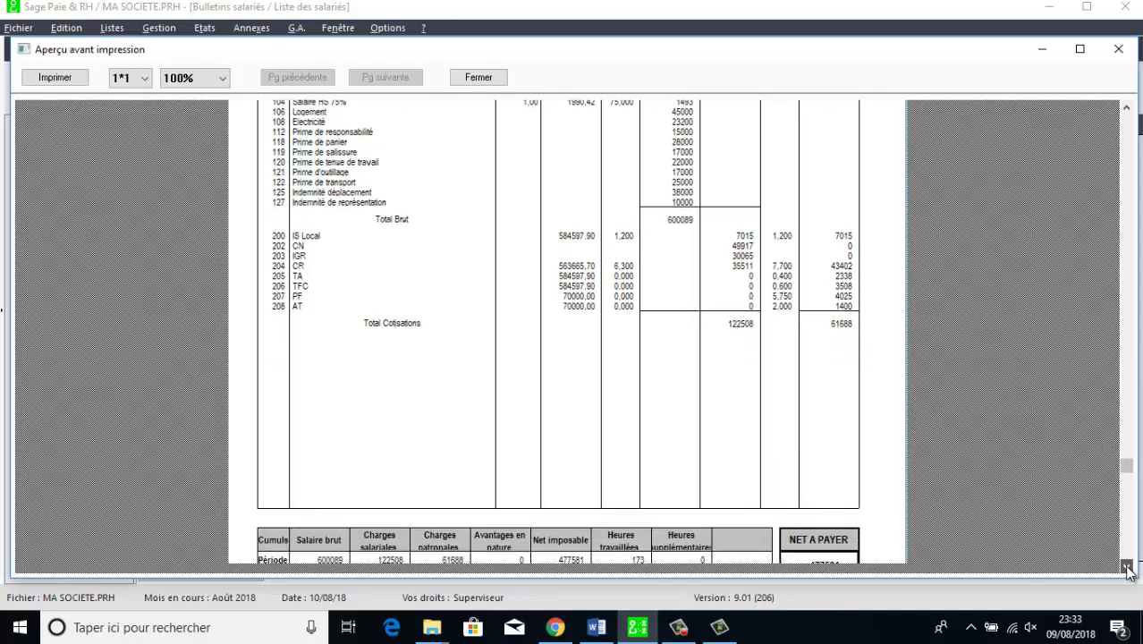
pyautogui.click(1126, 567)
pyautogui.click(1126, 567)
pyautogui.click(1125, 567)
pyautogui.click(1126, 567)
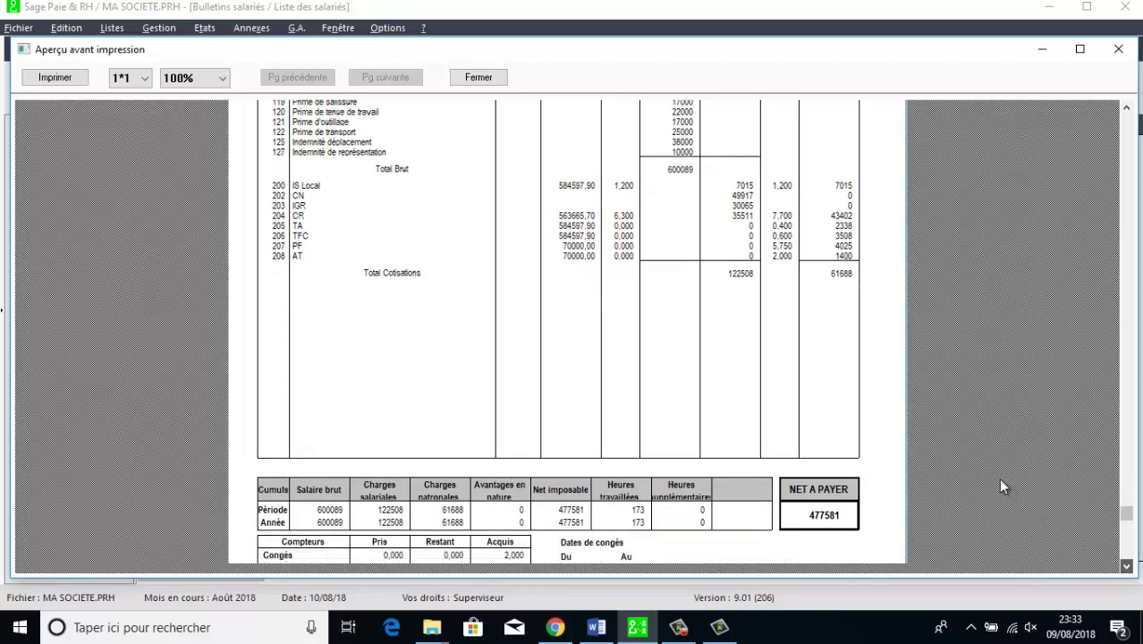
pyautogui.scroll(-1, 552, 304)
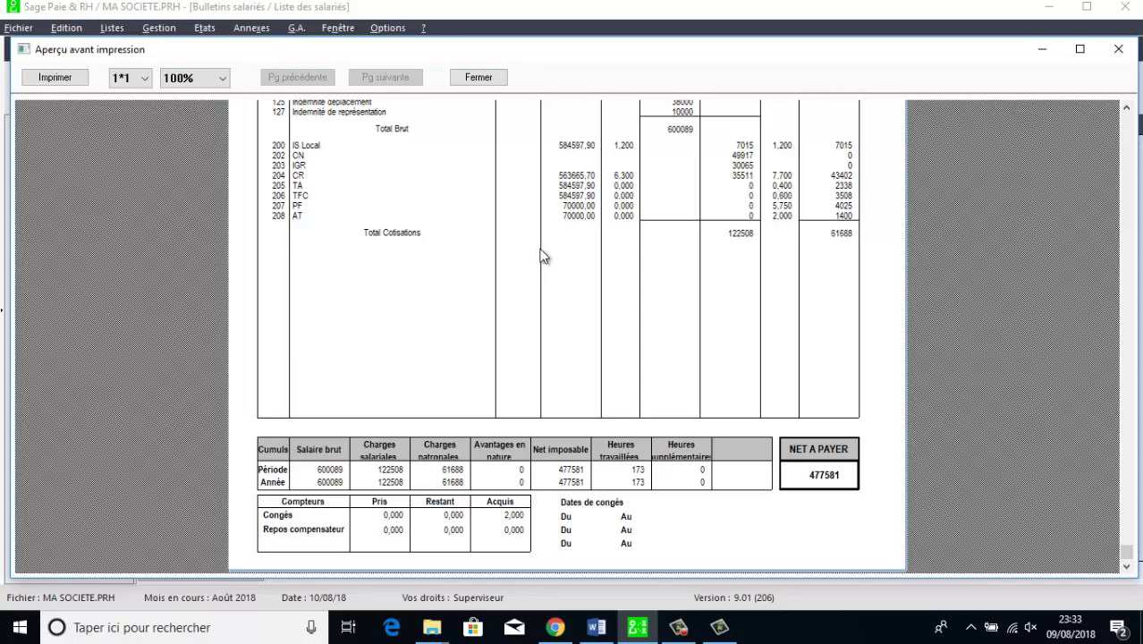
pyautogui.click(480, 78)
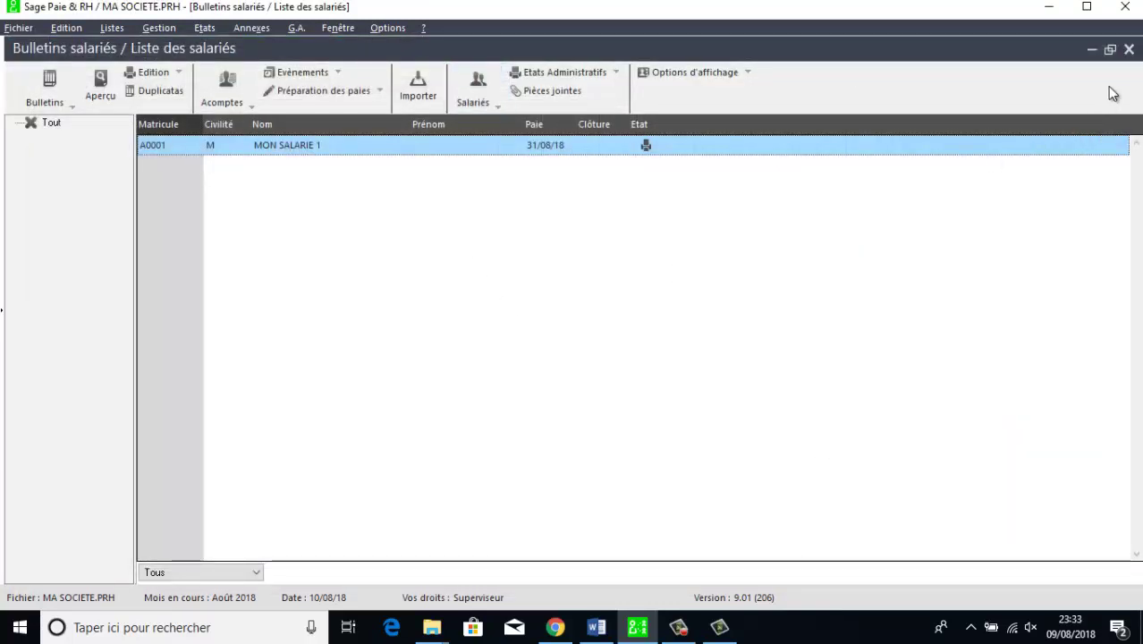
pyautogui.click(1128, 49)
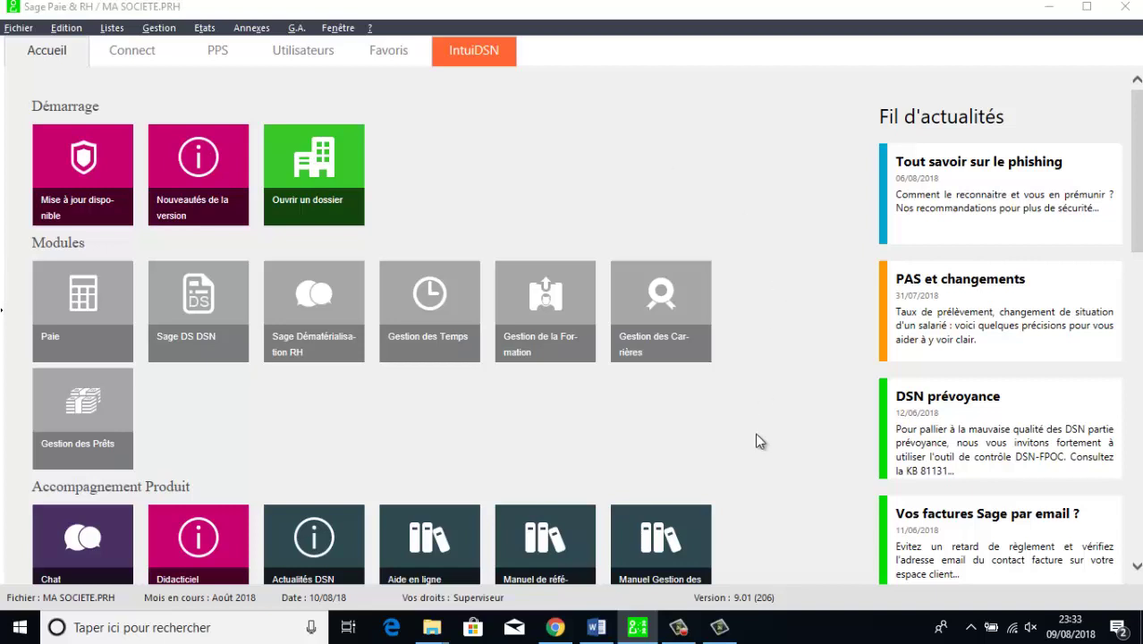
pyautogui.click(678, 626)
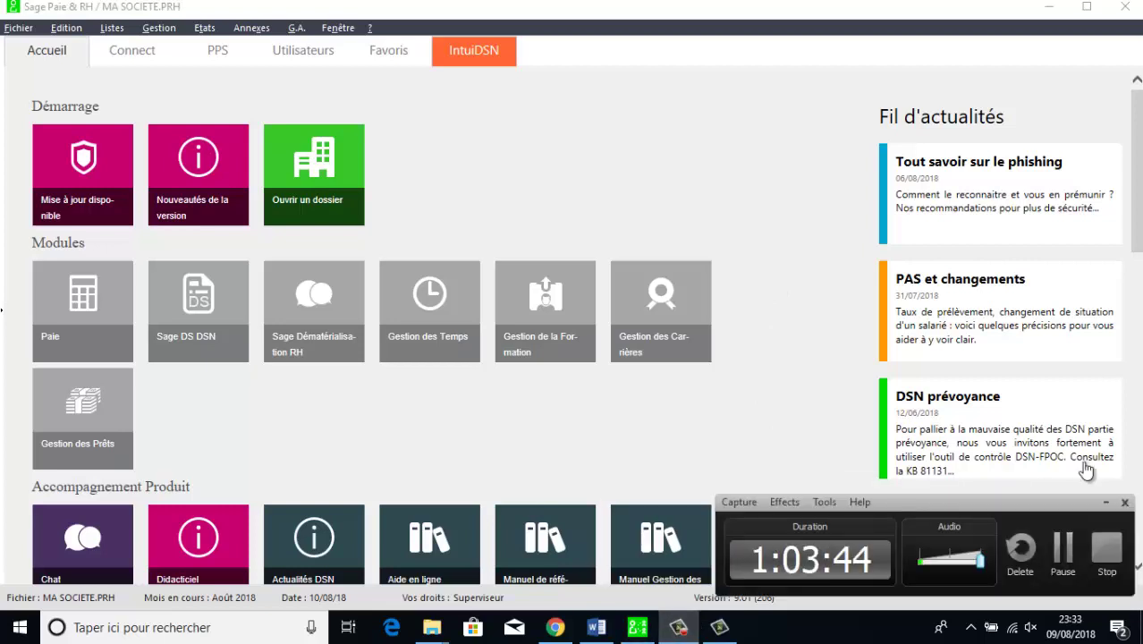